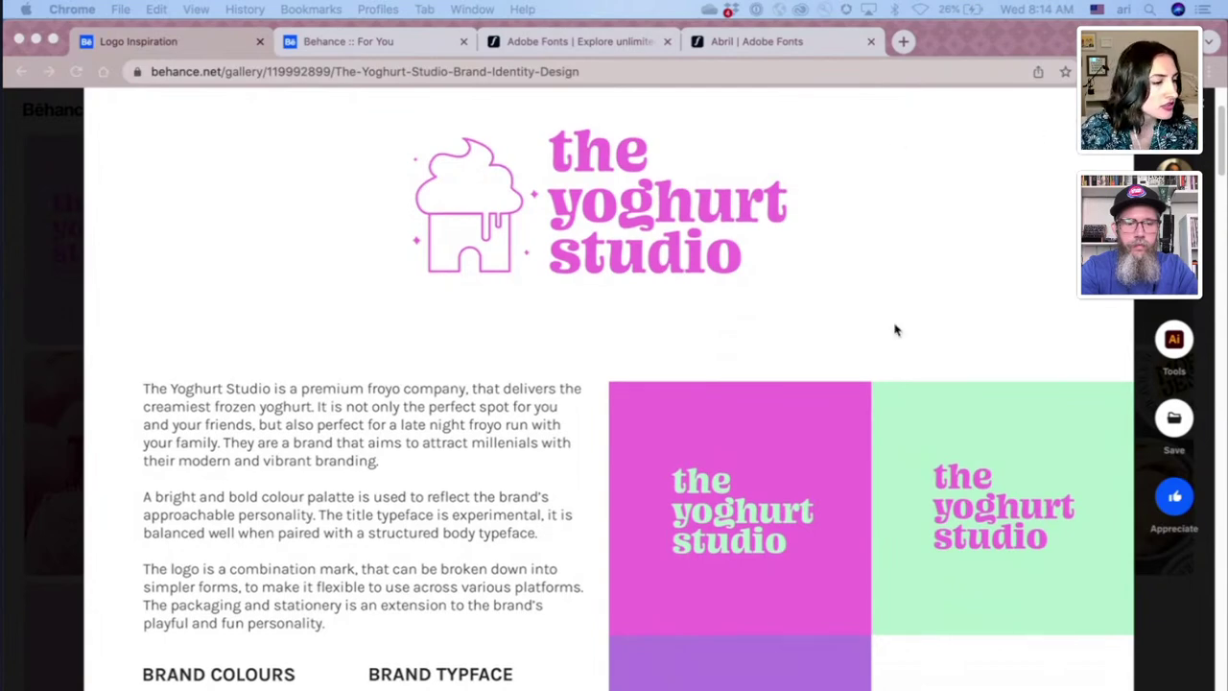
- Examine the Yoghurt Studio brand identity project, from the logo and packaging to the business cards and social media posts
scroll(890, 328, "down", 8)
scroll(887, 326, "down", 5)
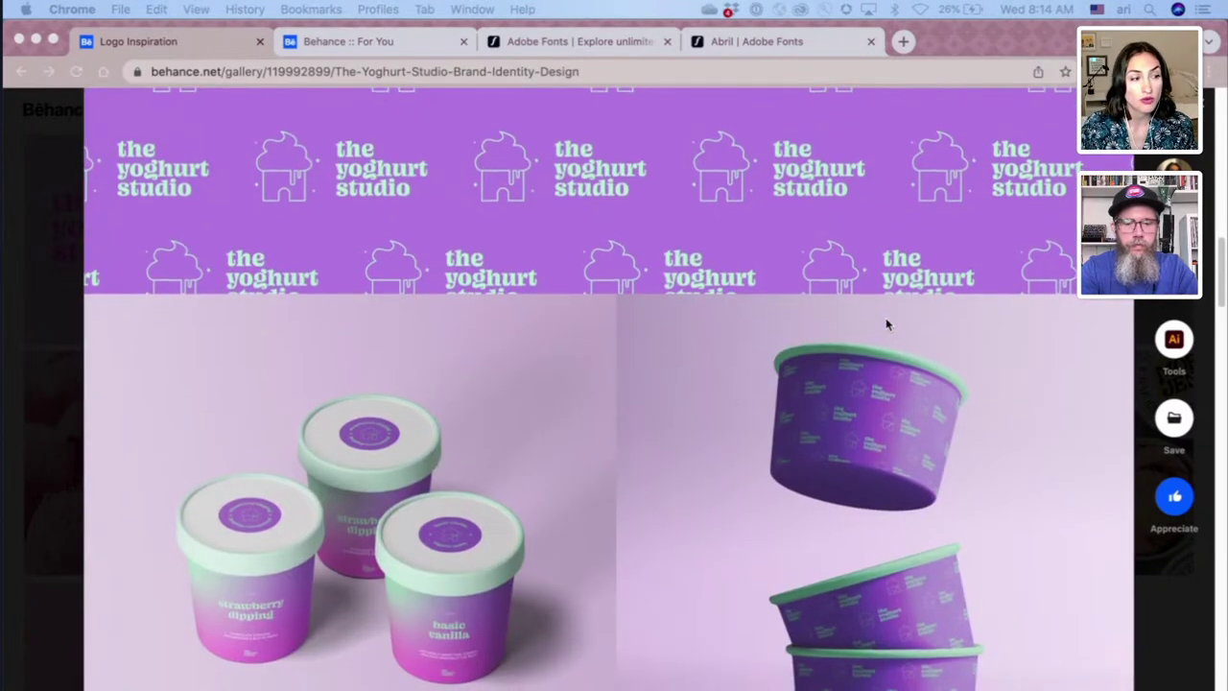
scroll(886, 325, "down", 3)
scroll(886, 324, "down", 10)
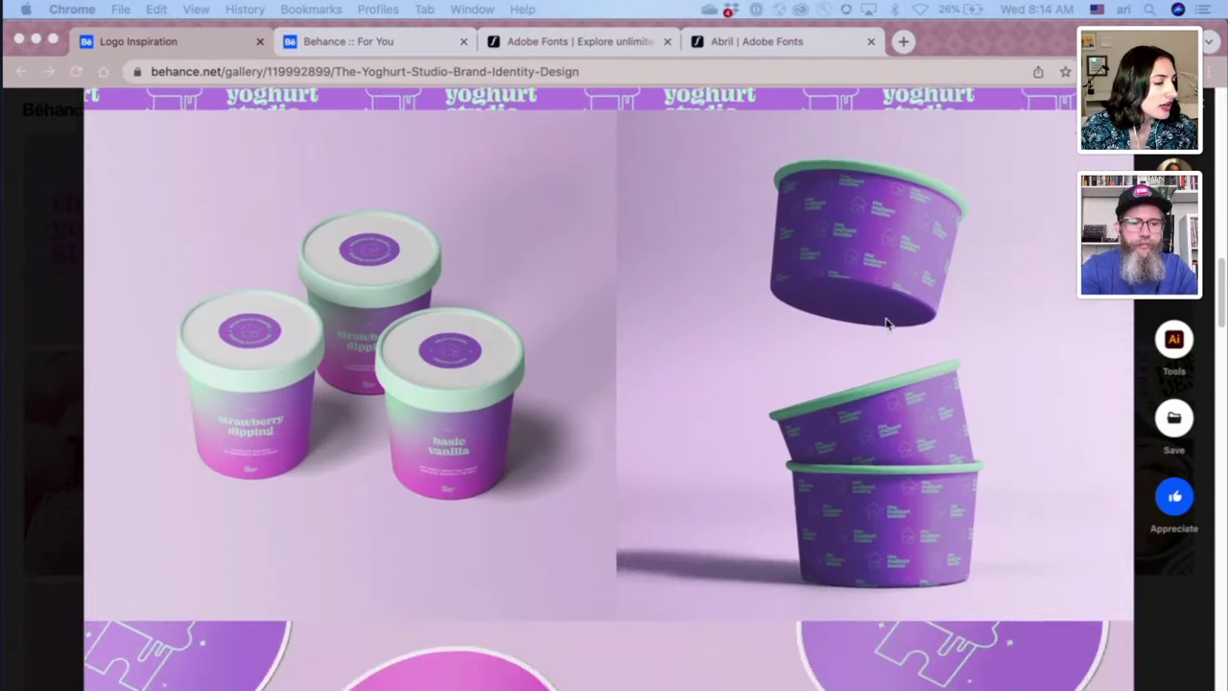
scroll(885, 325, "down", 9)
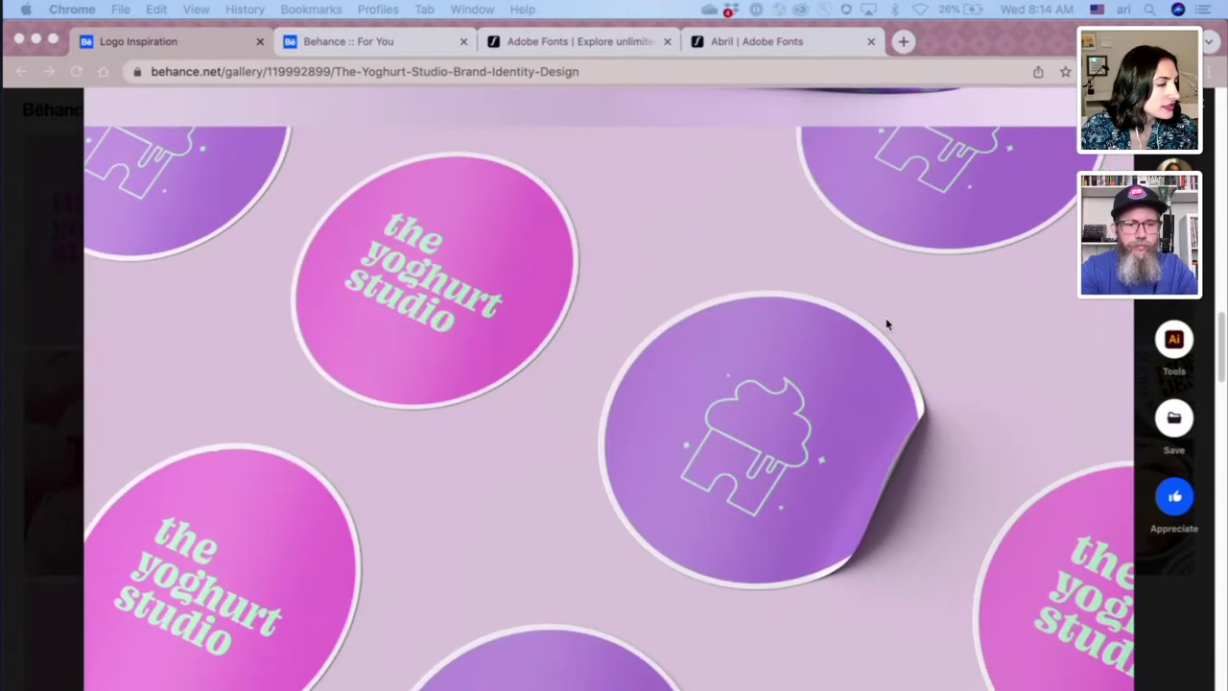
scroll(885, 325, "down", 20)
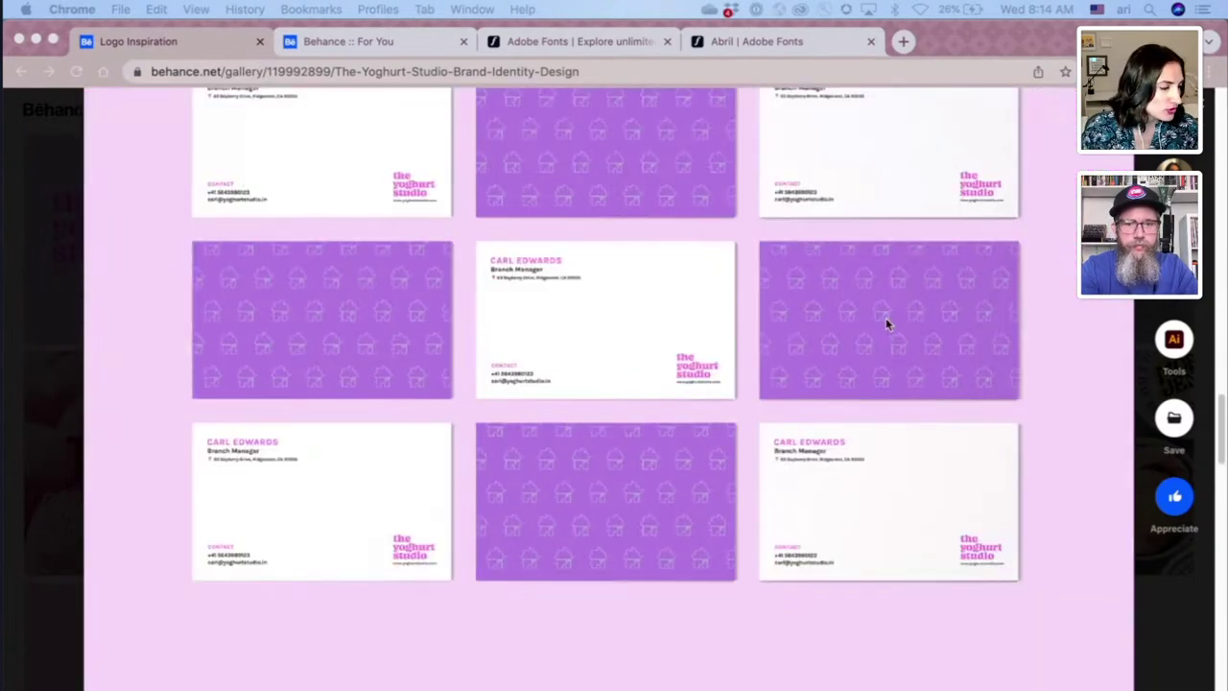
scroll(888, 326, "down", 1)
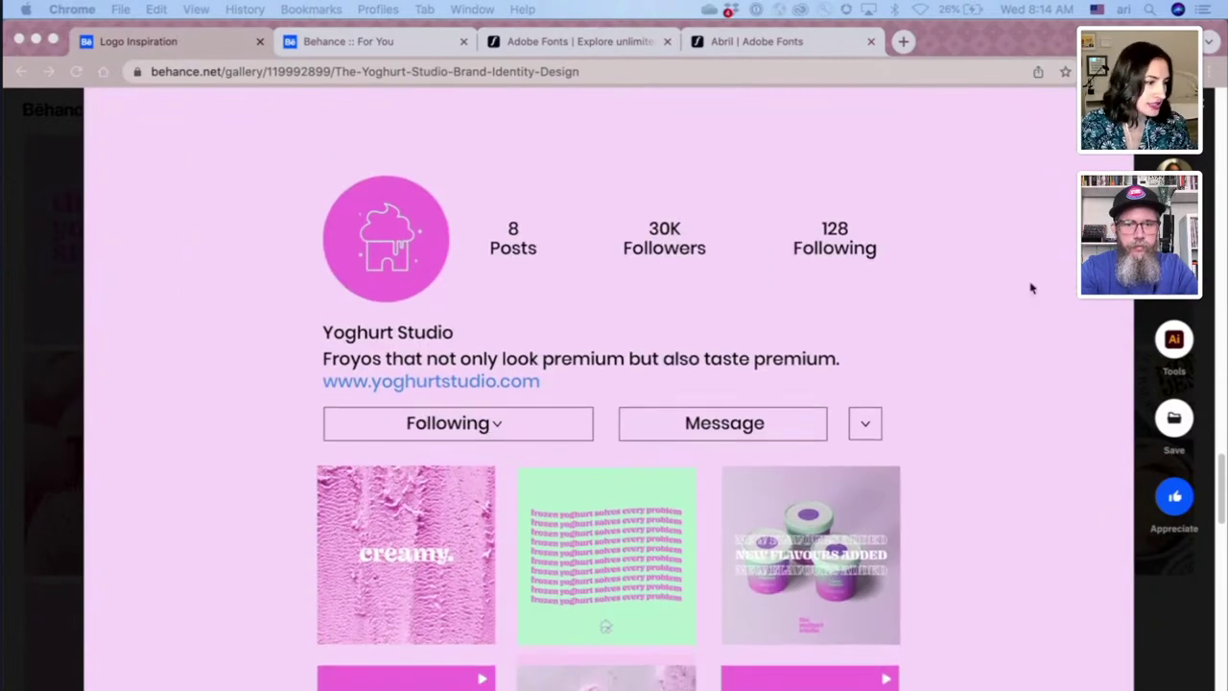
scroll(940, 219, "down", 10)
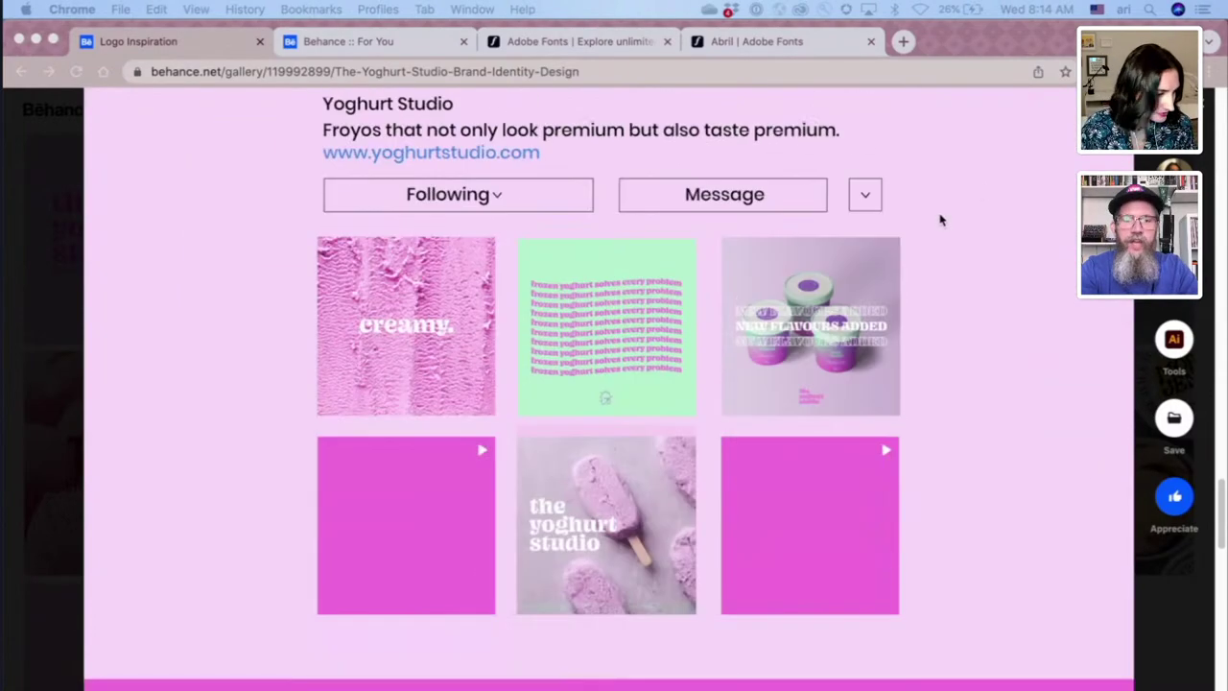
scroll(940, 219, "up", 6)
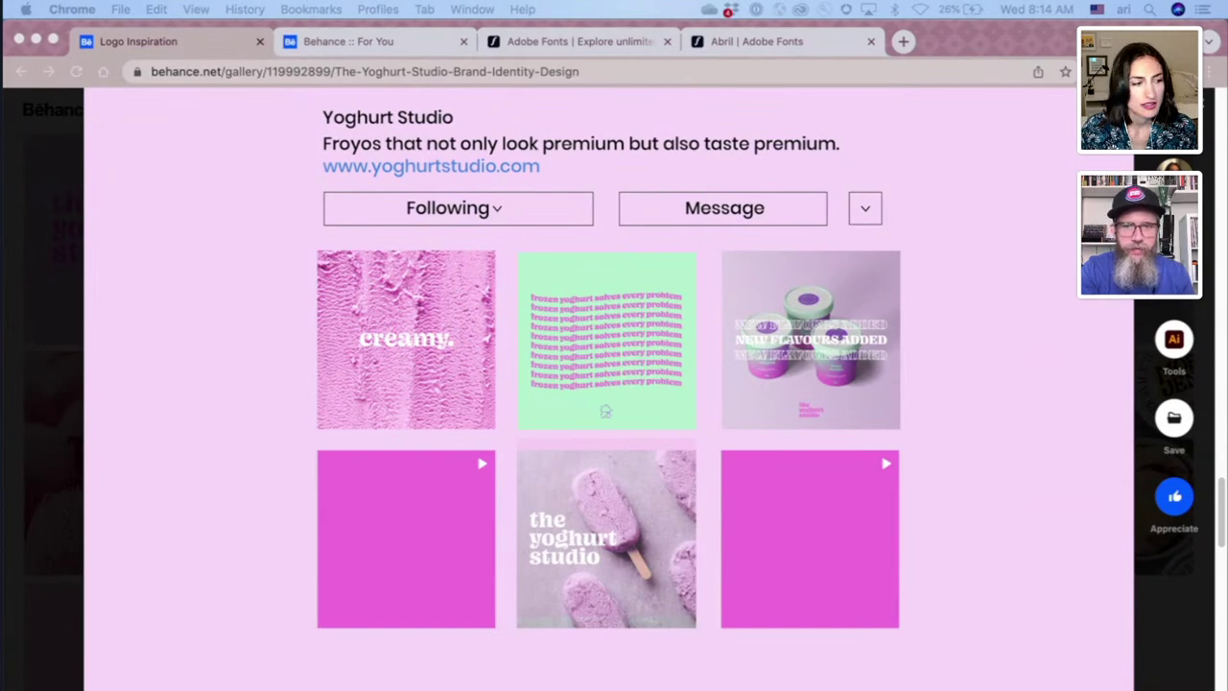
- Switch to Illustrator and change the two lines under the Fun heading to "Pastel Colors" and "Rounded Fonts"
key("super+Tab")
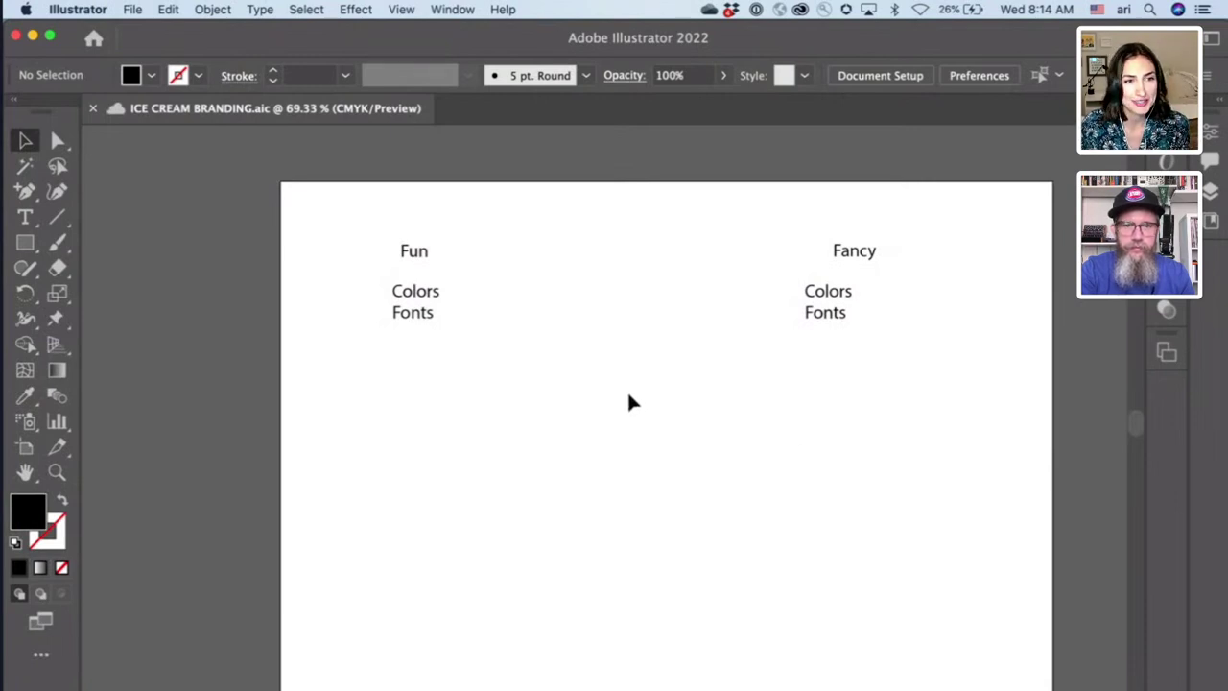
left_click(428, 317)
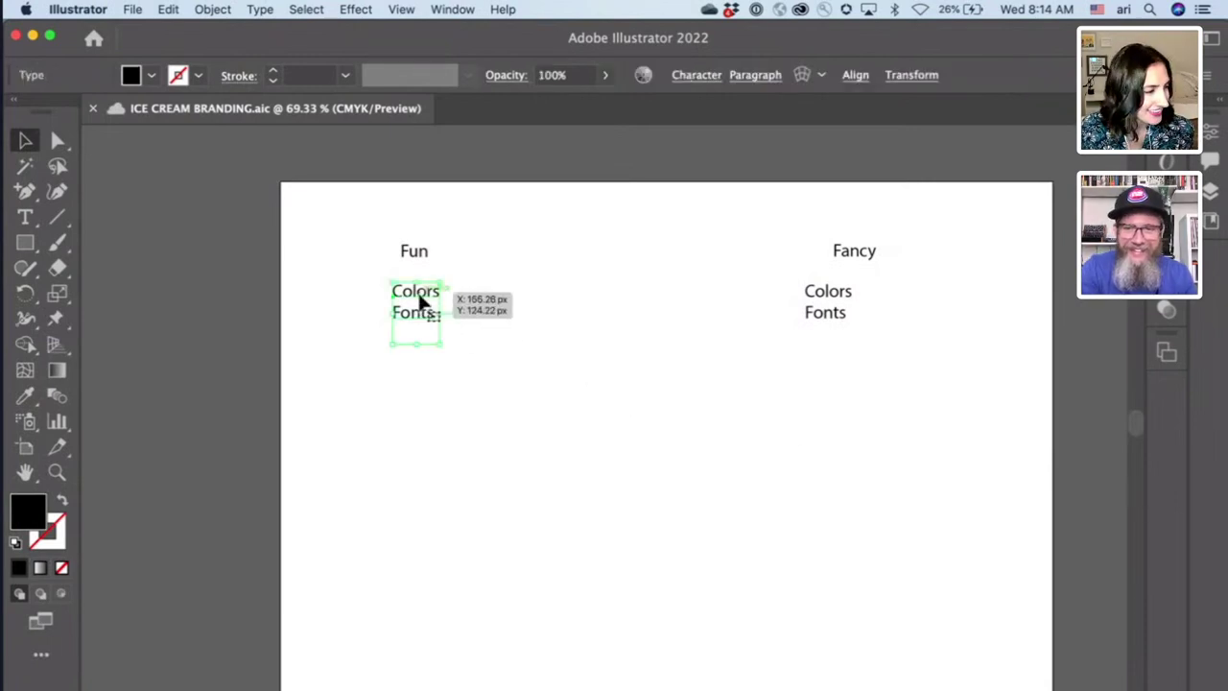
double_click(410, 290)
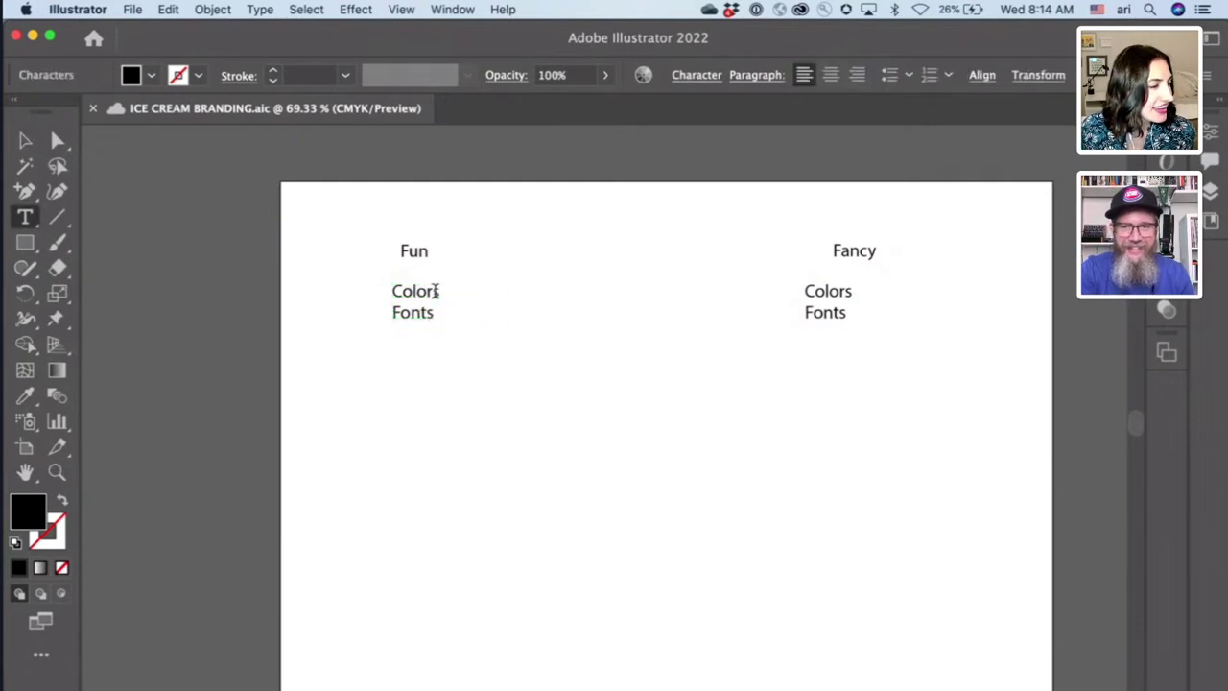
left_click(391, 291)
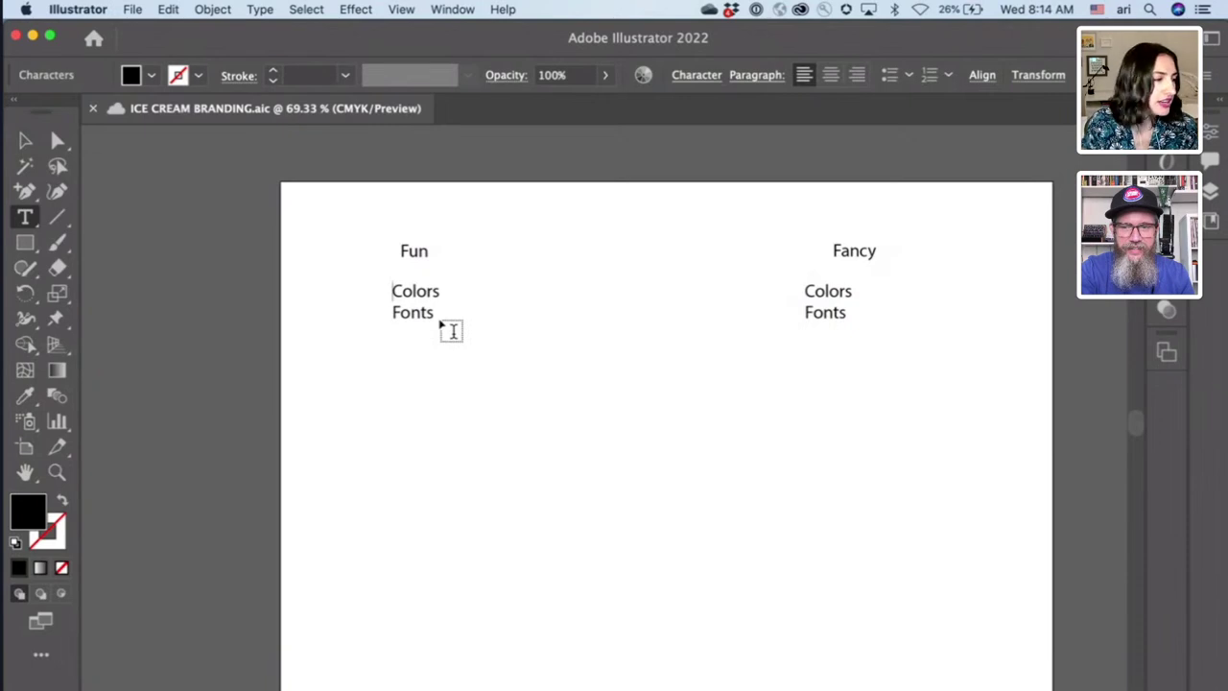
type("Pastel")
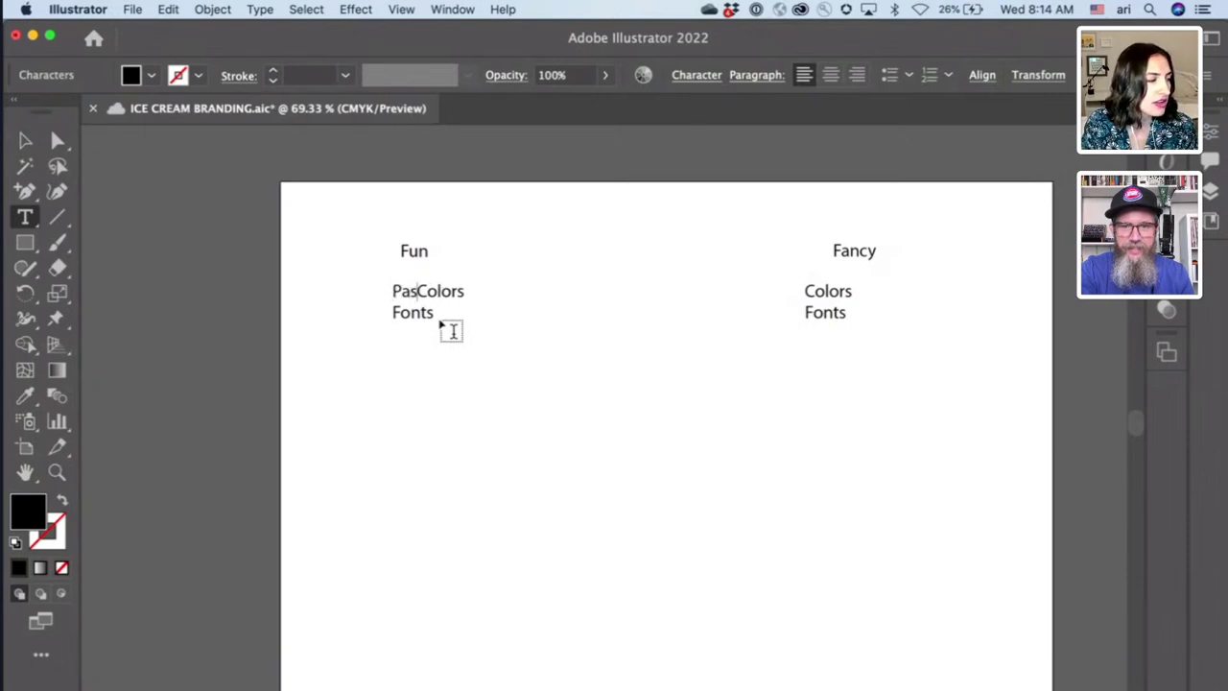
type(" Colors ")
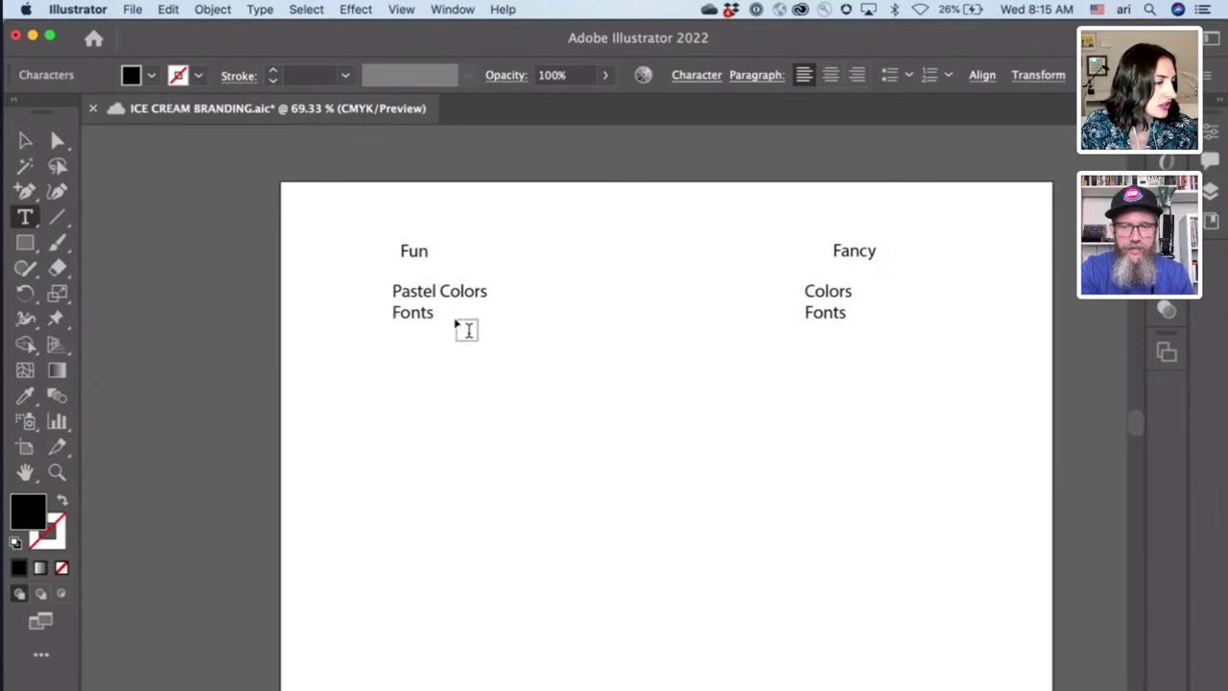
type("Rounded")
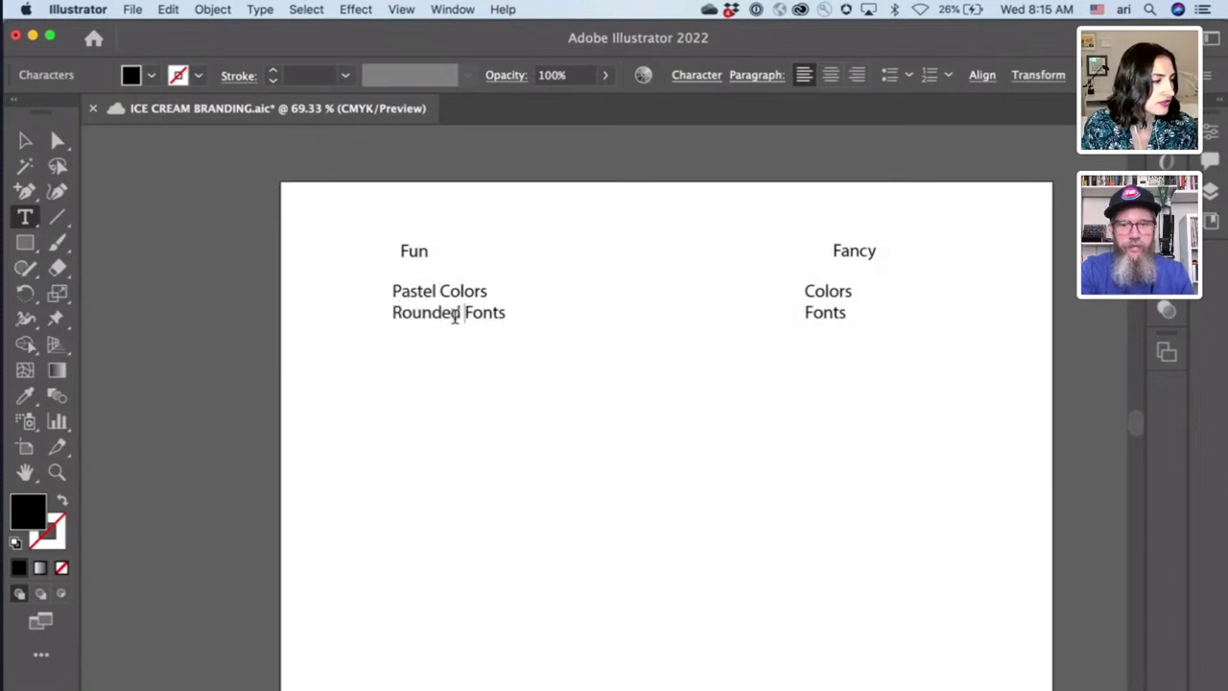
- Add the lines "Heavy/fat fonts" and "Bulbous" below "Rounded Fonts" in the Fun list
left_click(507, 312)
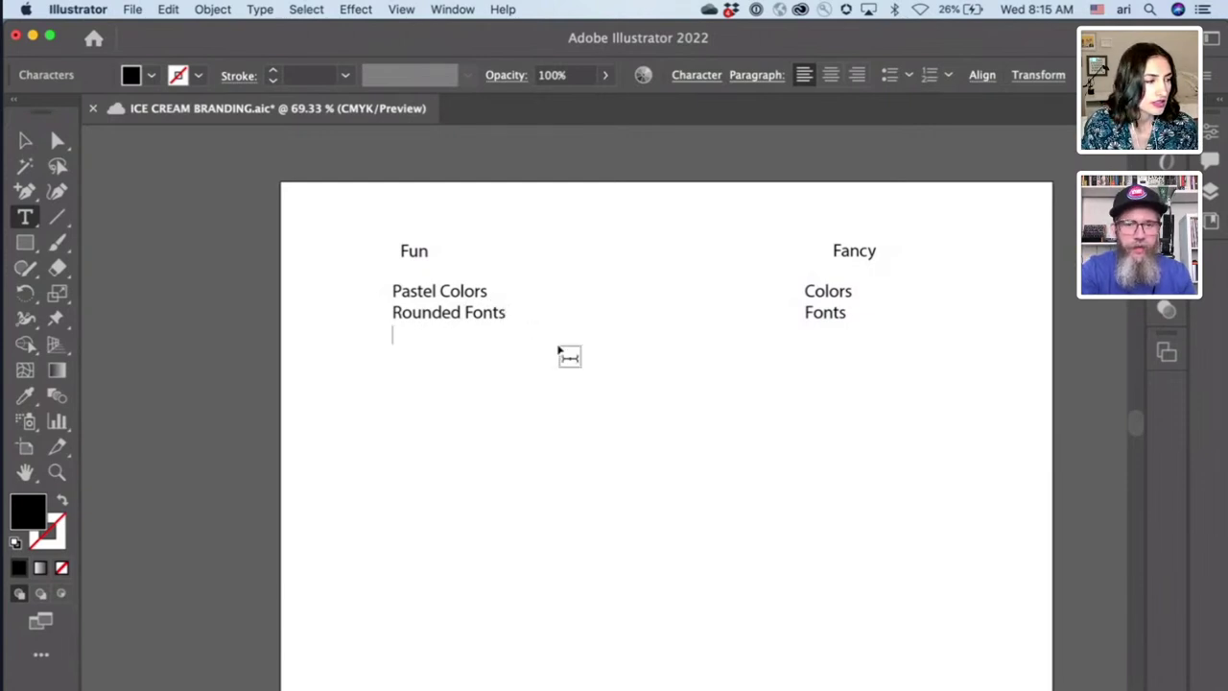
type("Heavy/fat fonts ")
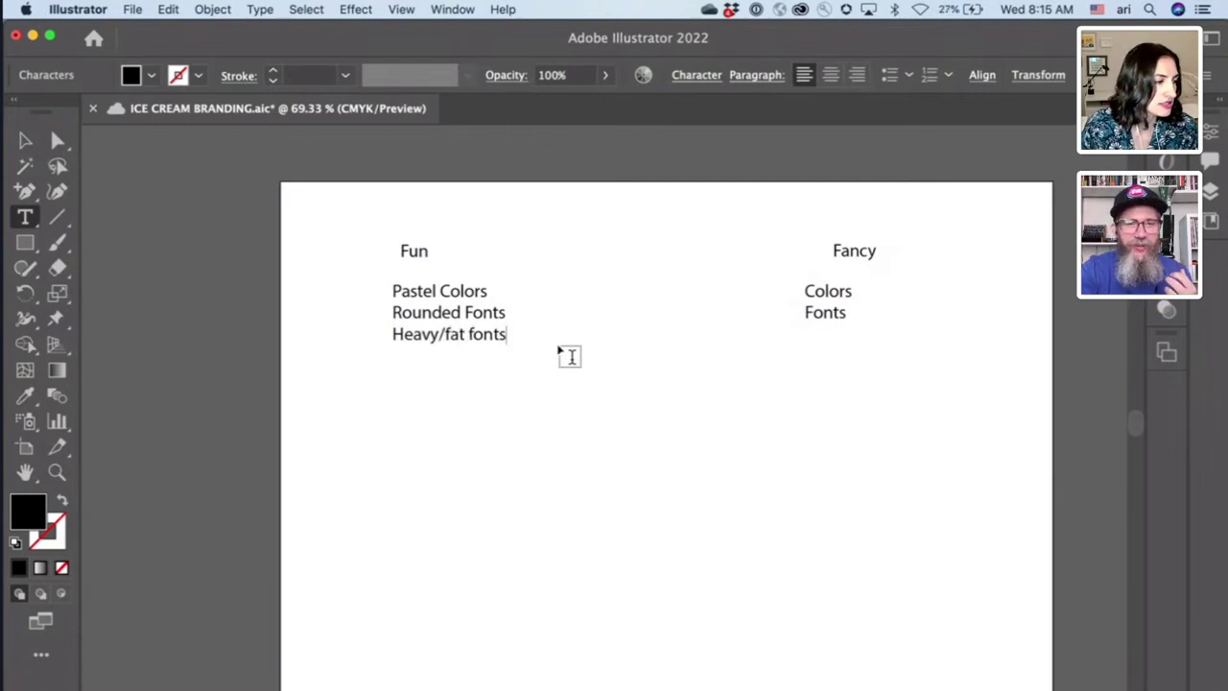
type("Bulbous")
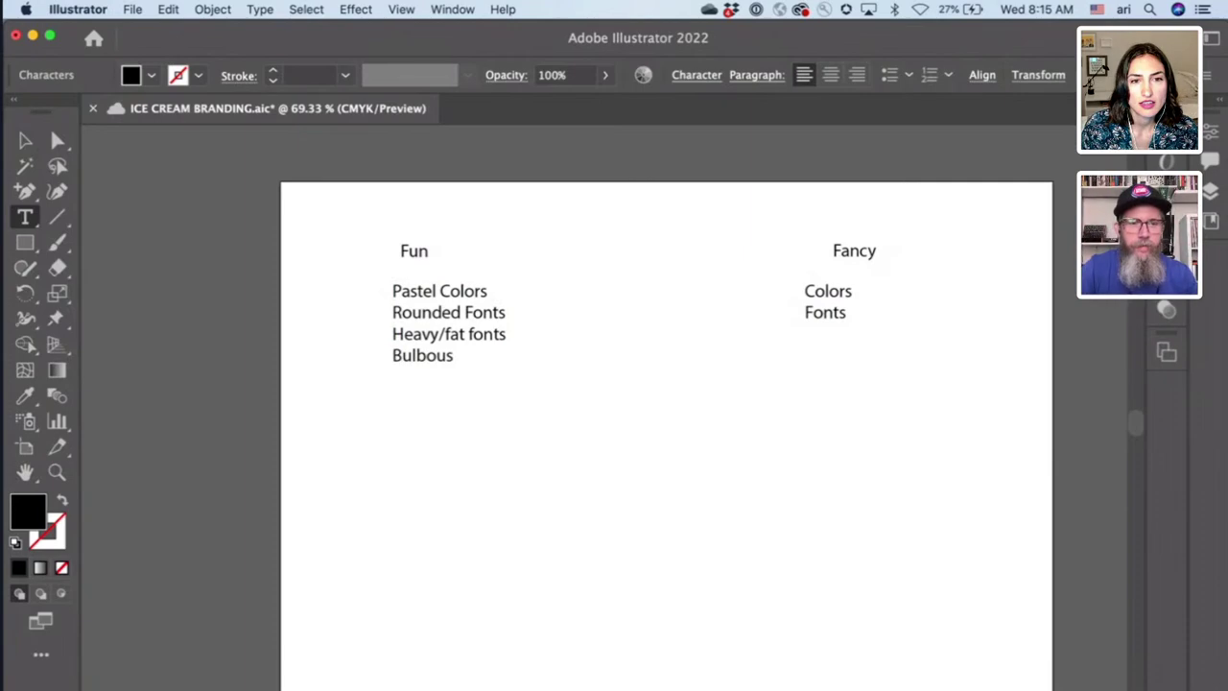
- Switch back to Chrome, review the Yoghurt Studio business cards and stickers, and close the project
key("super+Tab")
scroll(704, 356, "up", 3)
scroll(704, 356, "down", 10)
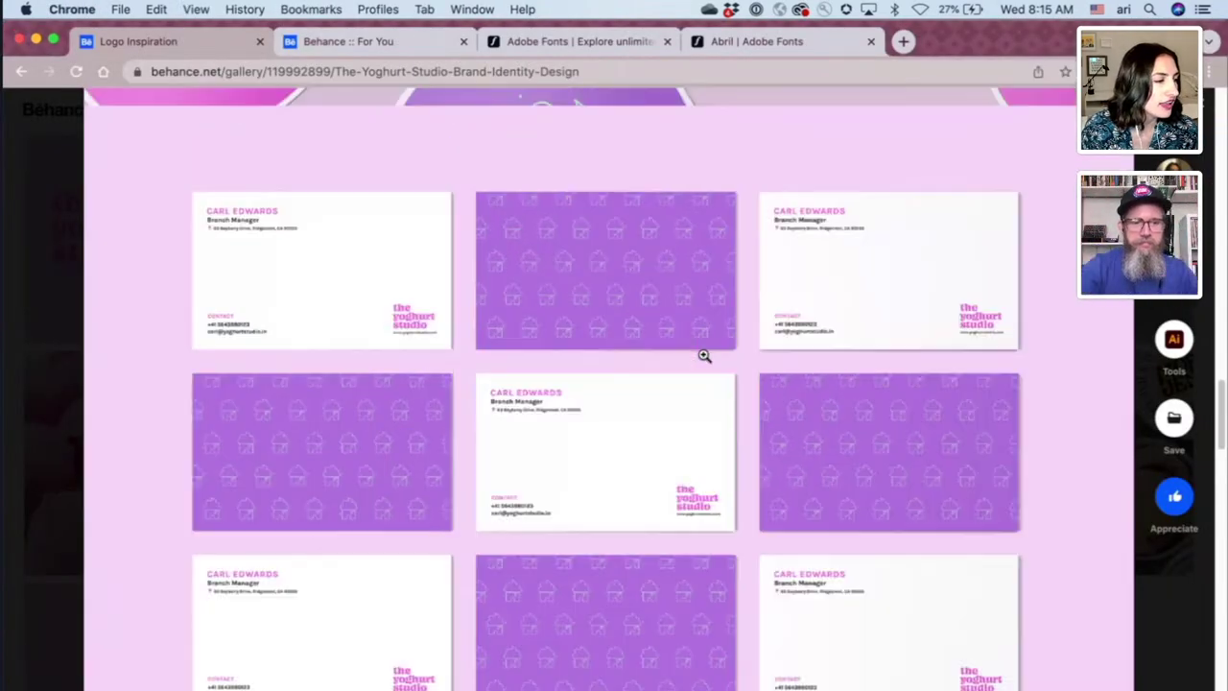
scroll(704, 356, "down", 5)
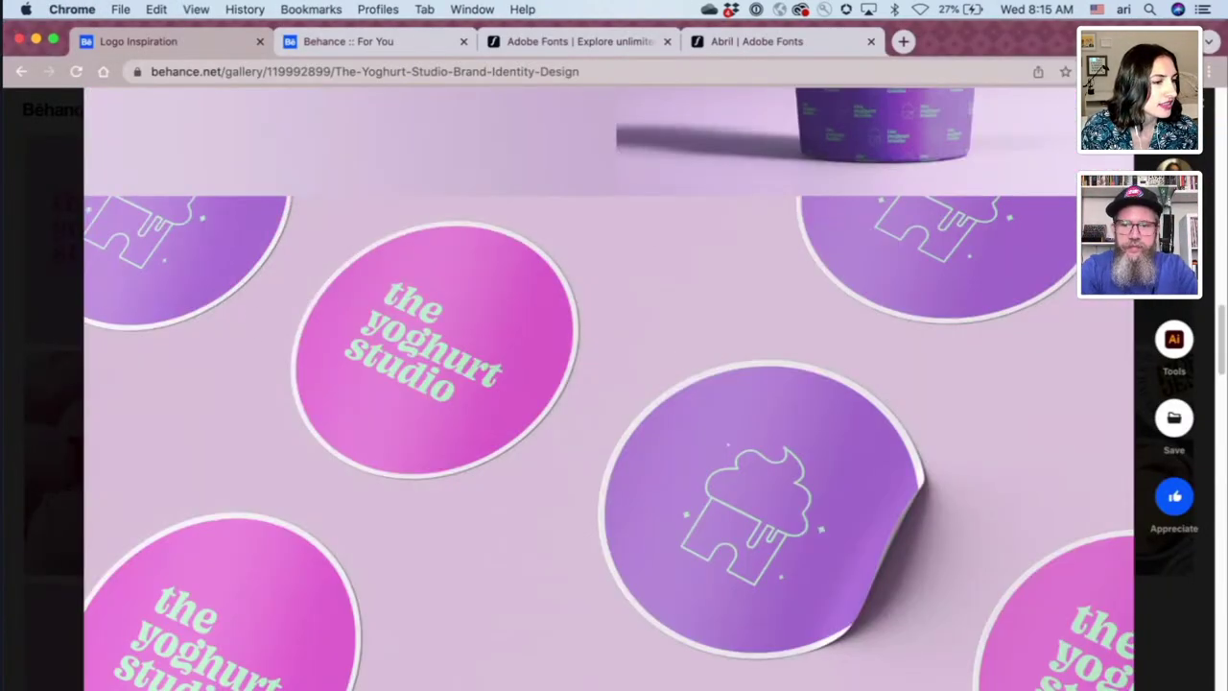
left_click(1204, 112)
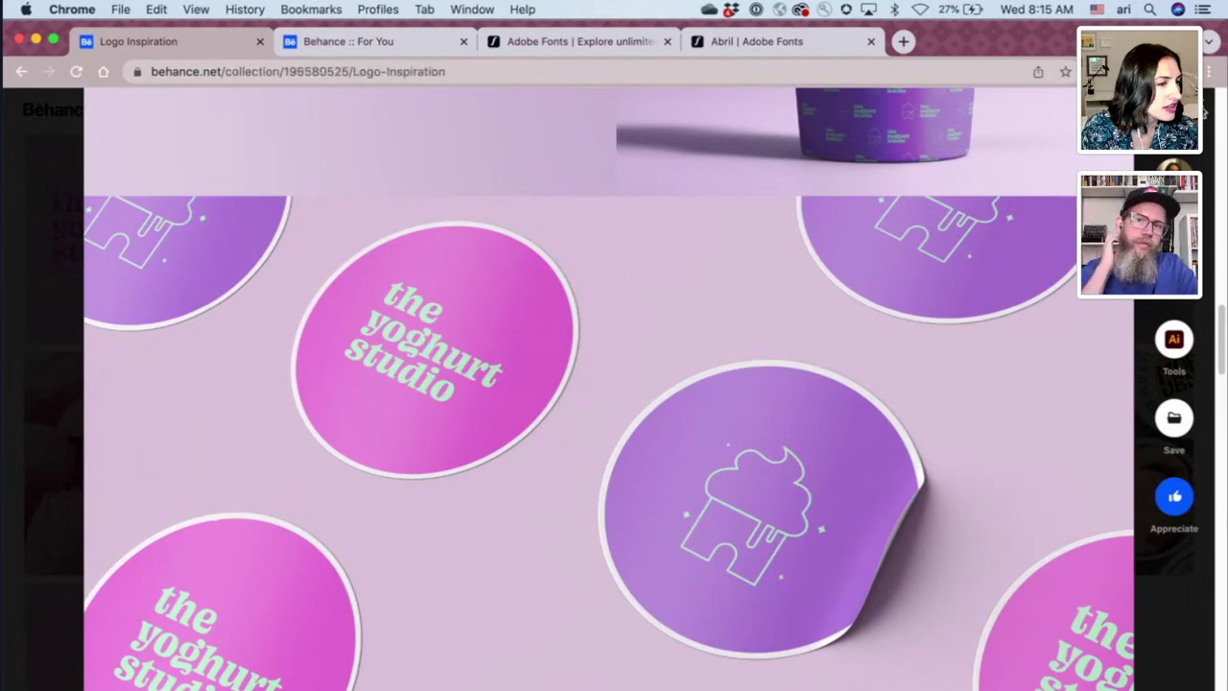
- Open the Moody's ice cream project from the Logo Inspiration collection, examine its lettering, packaging colors and business cards, and close it
scroll(614, 379, "up", 2)
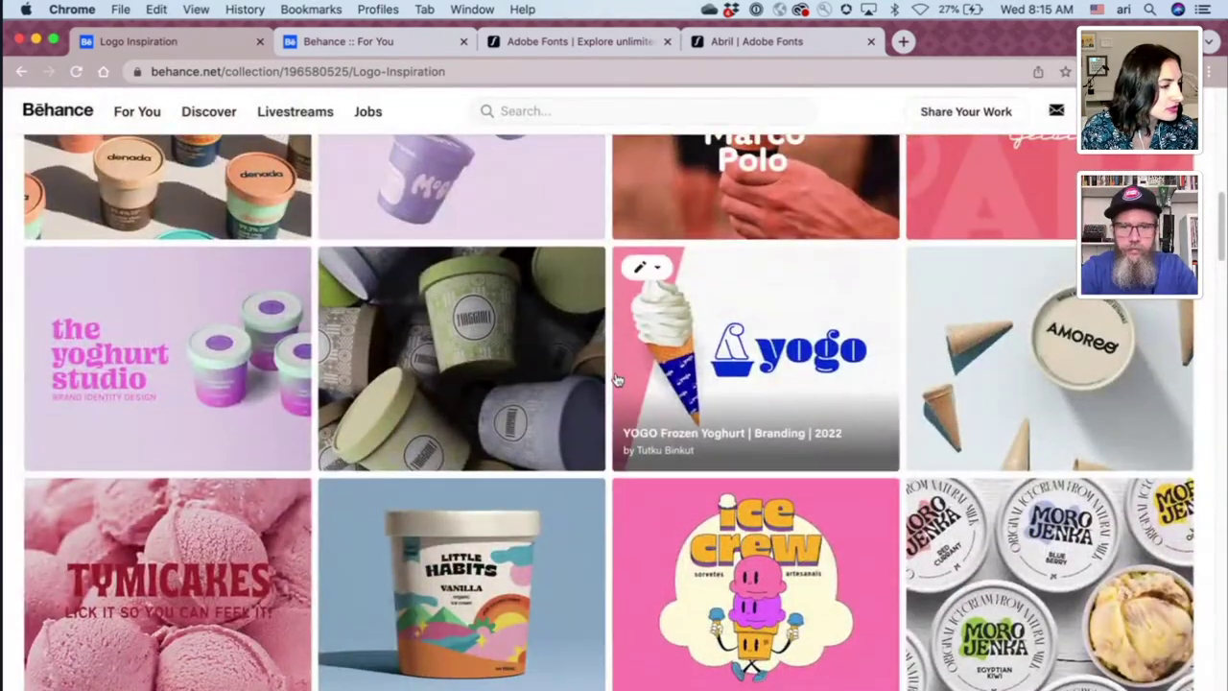
scroll(576, 345, "up", 2)
left_click(480, 280)
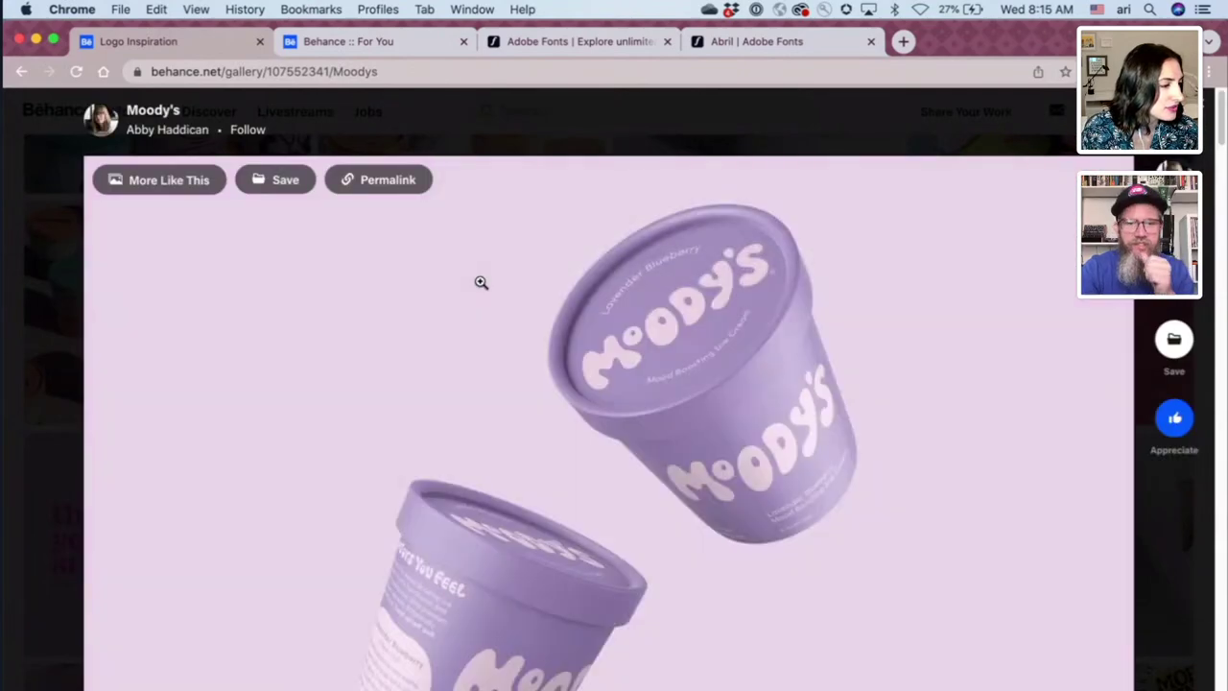
scroll(481, 282, "down", 10)
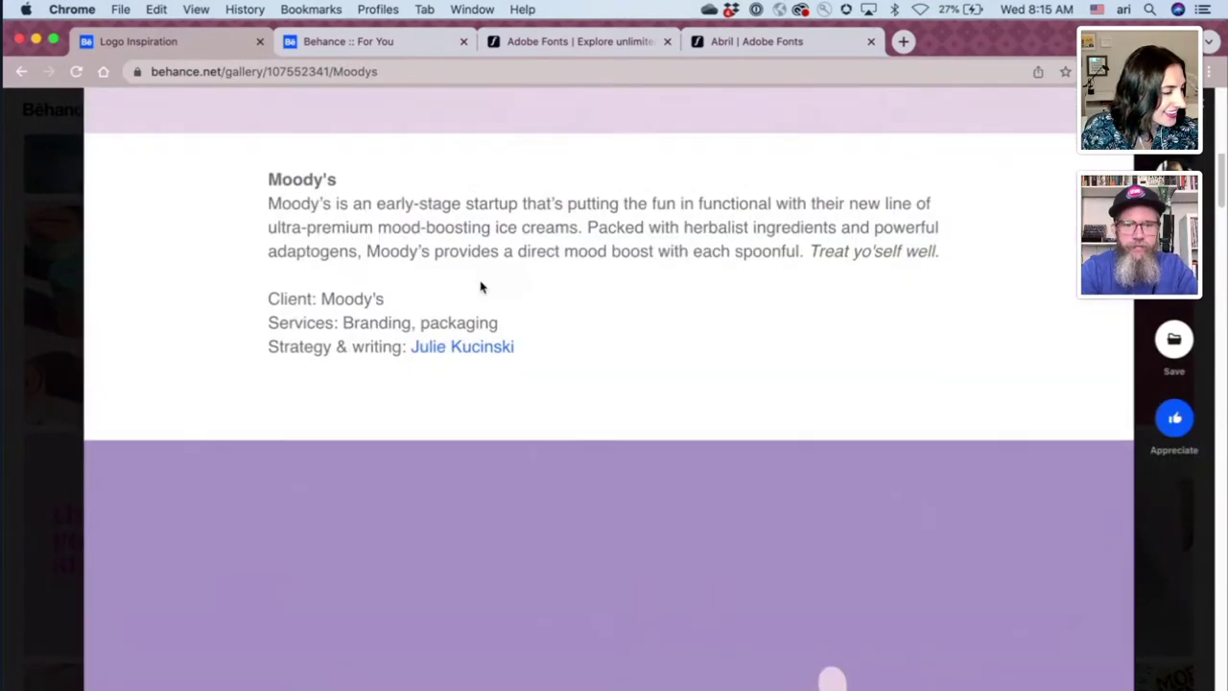
scroll(480, 285, "down", 3)
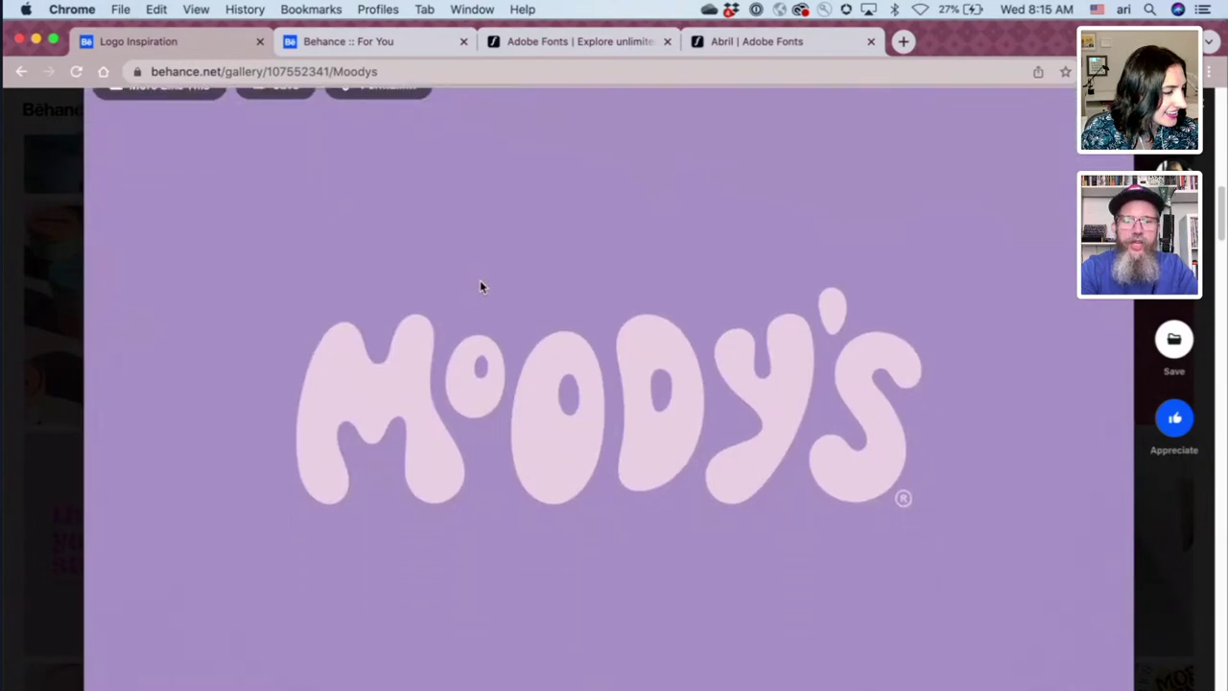
scroll(482, 286, "down", 9)
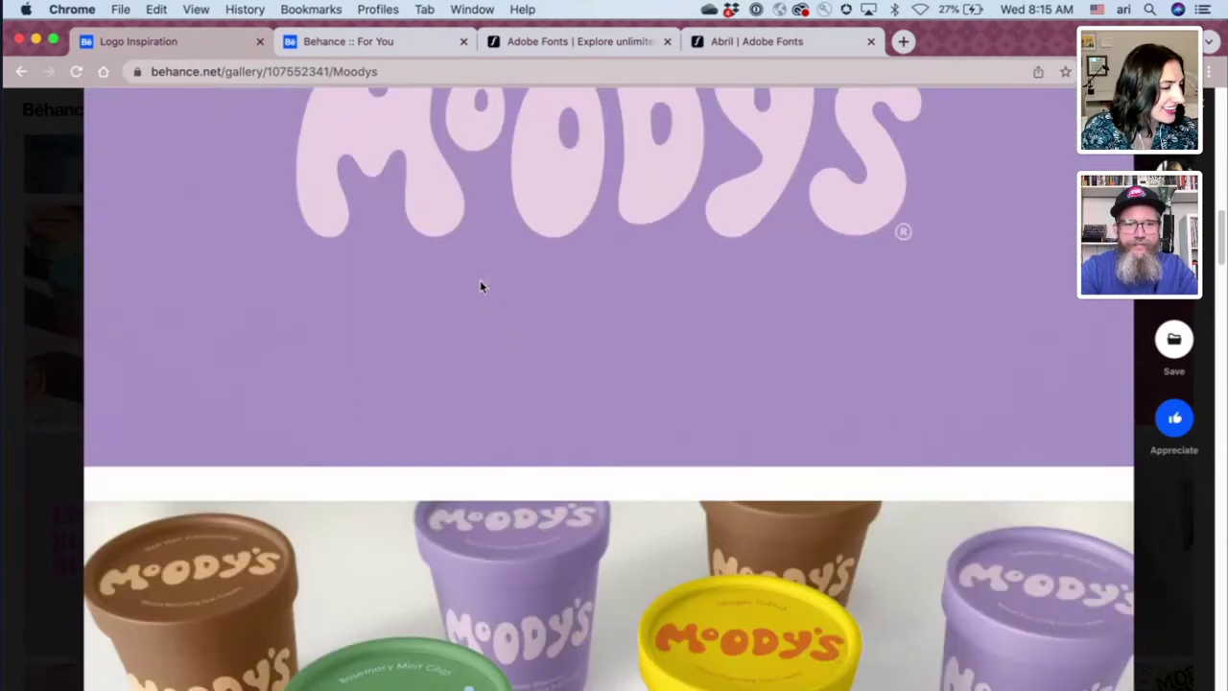
scroll(480, 281, "down", 3)
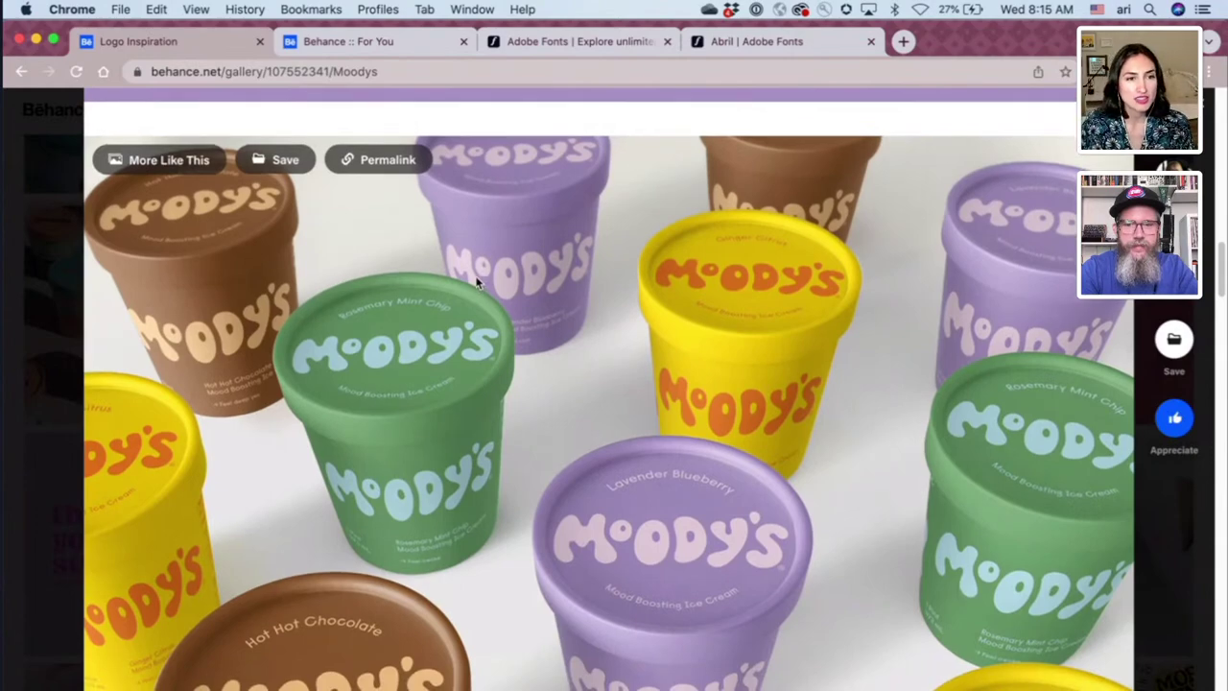
scroll(476, 280, "down", 4)
scroll(474, 277, "down", 12)
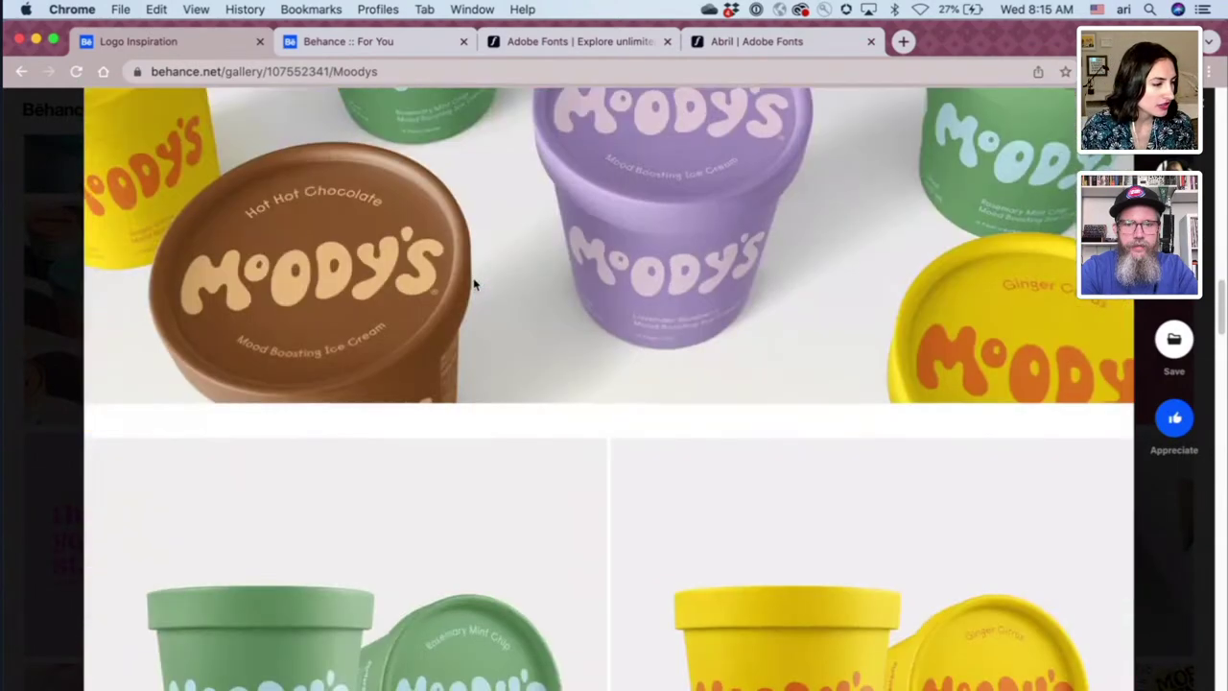
scroll(474, 281, "down", 12)
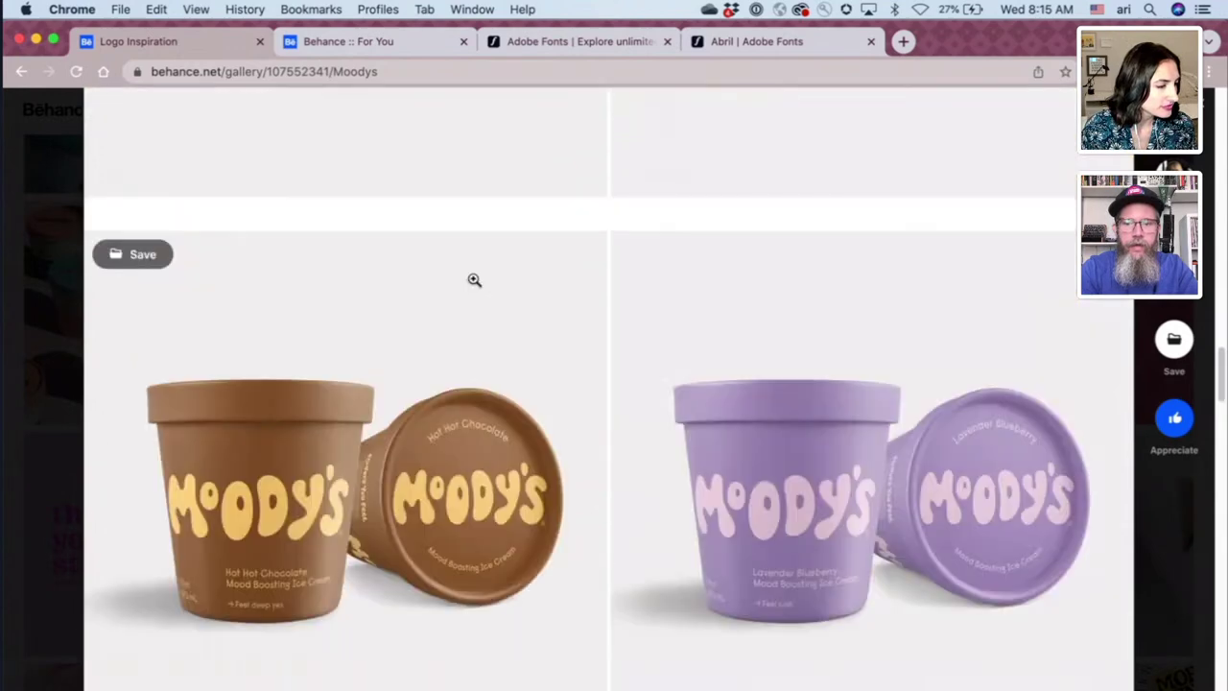
scroll(474, 280, "down", 12)
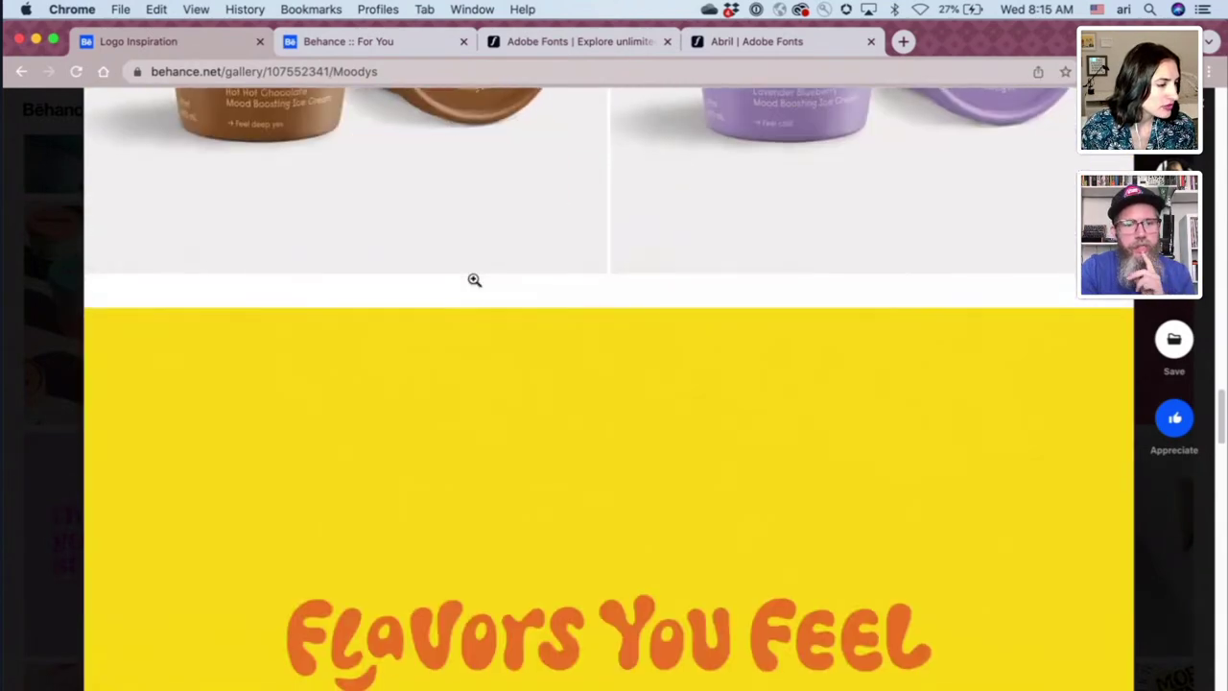
scroll(474, 279, "up", 10)
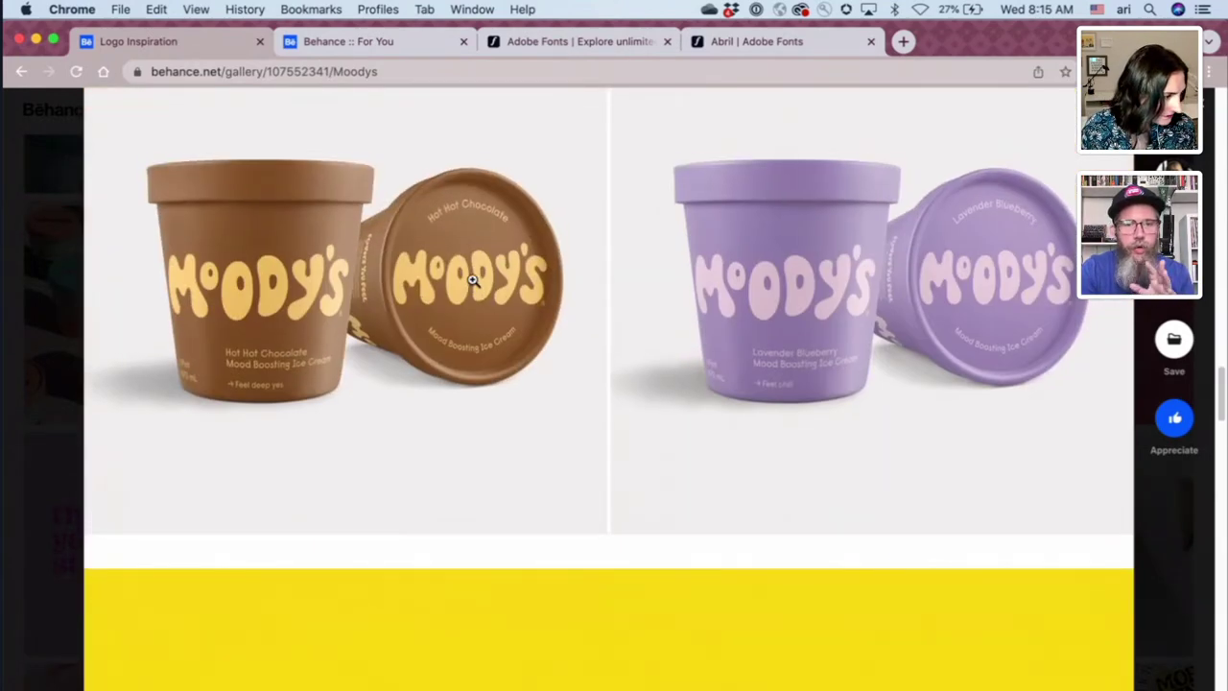
scroll(473, 280, "down", 10)
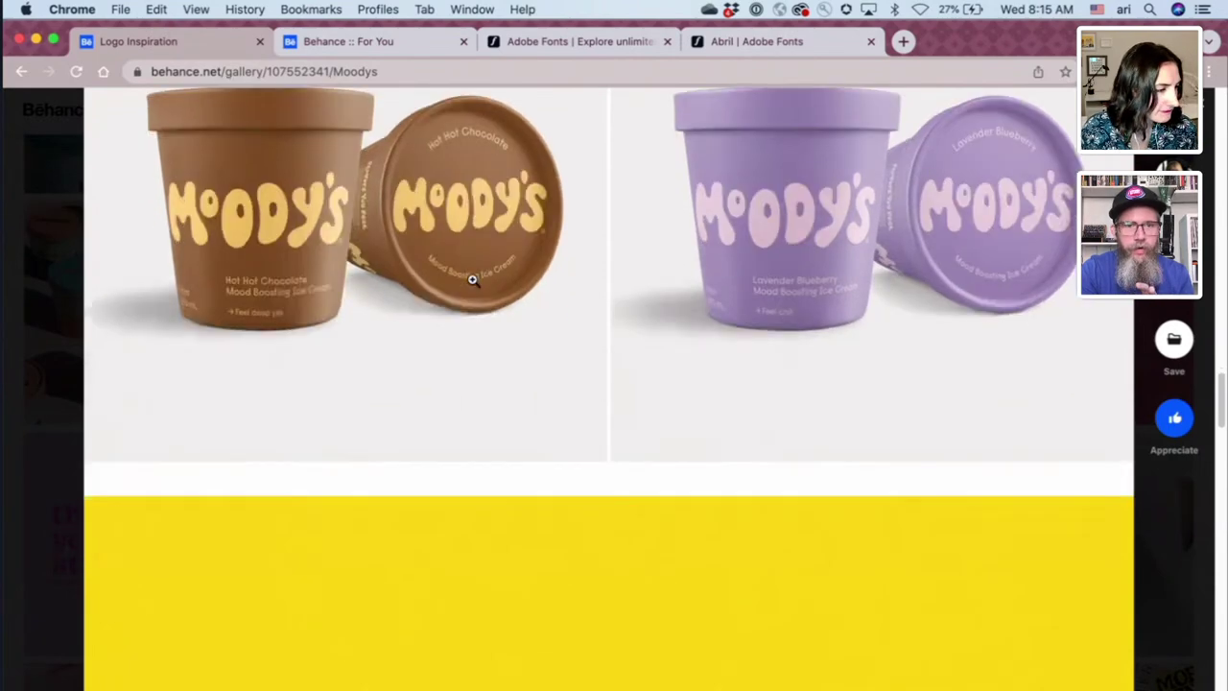
scroll(473, 282, "down", 12)
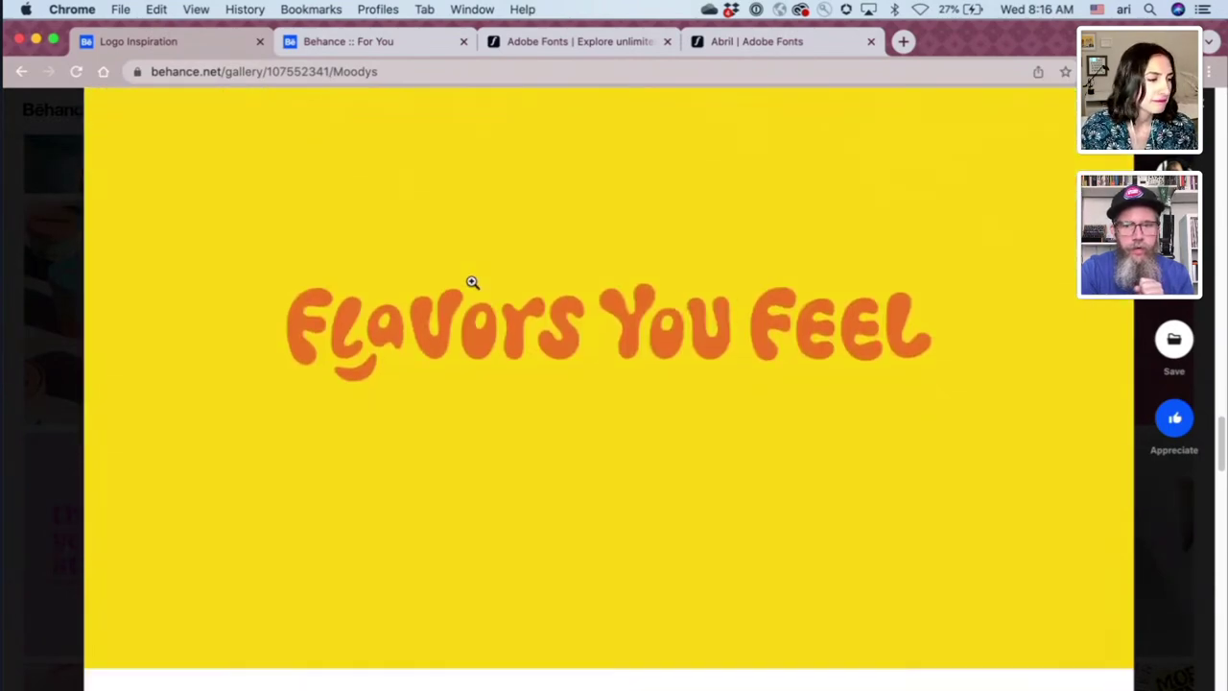
scroll(472, 282, "down", 15)
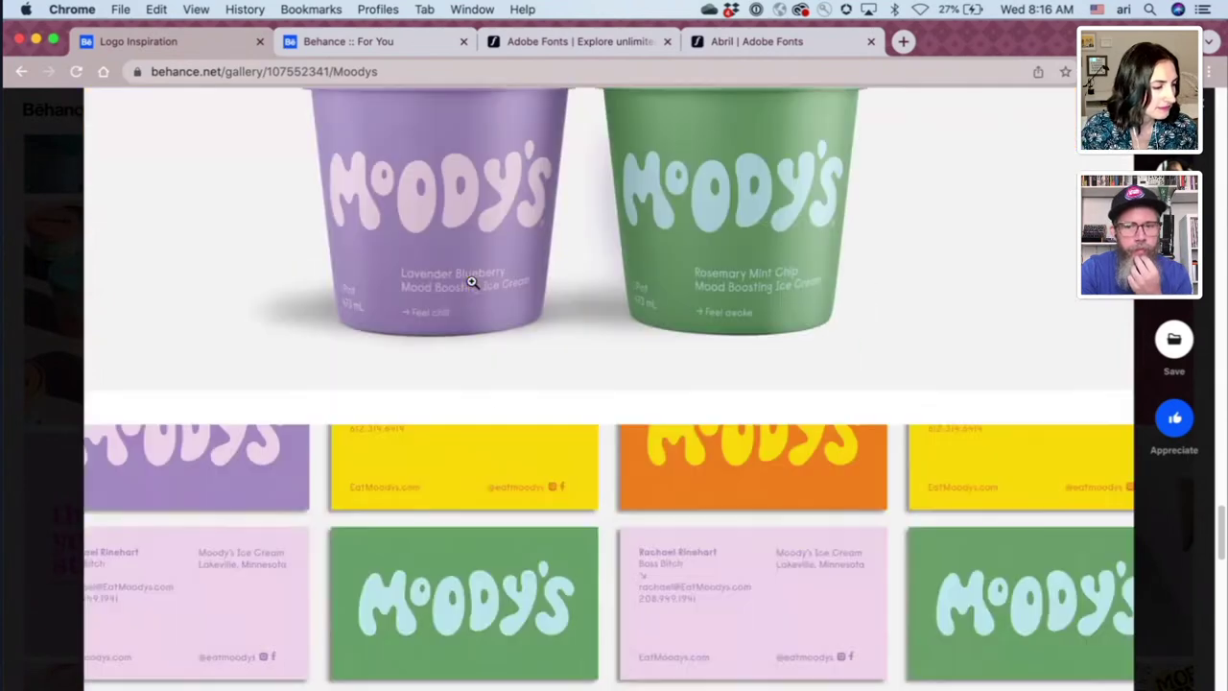
scroll(473, 282, "down", 20)
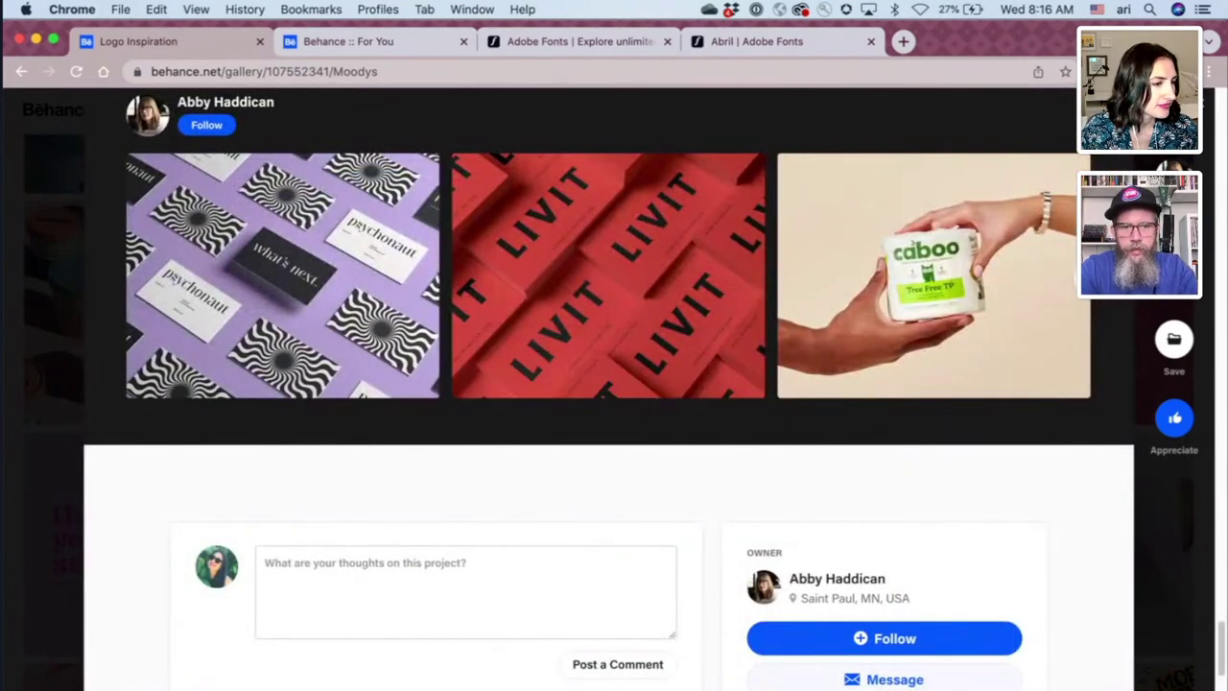
key("Escape")
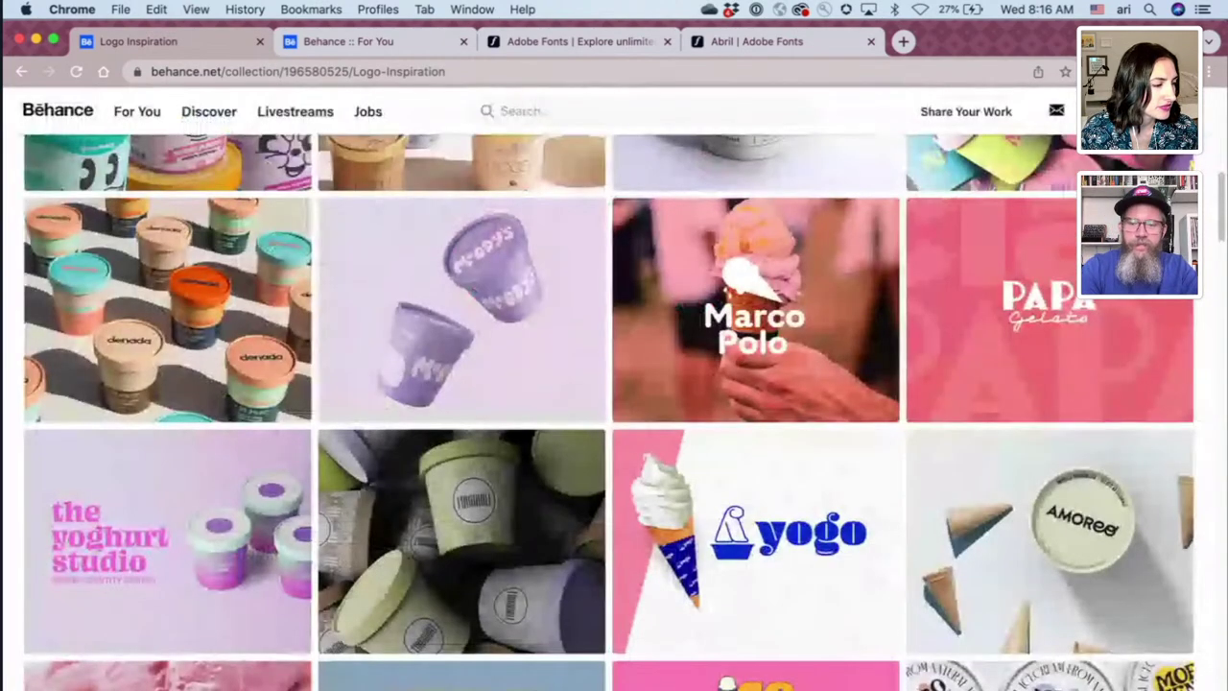
- Open the MU! Ice Cream project from the Logo Inspiration collection and examine its logo colors, lettering, cone illustrations and patterned packaging
scroll(558, 441, "up", 3)
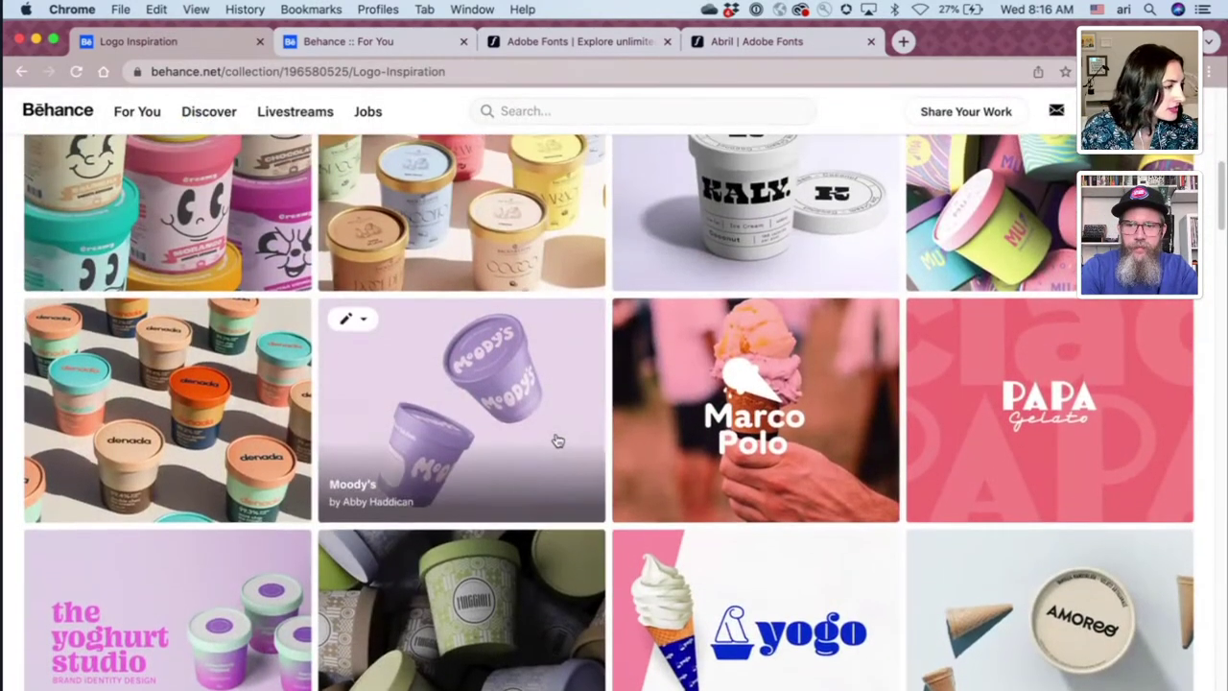
scroll(558, 440, "up", 5)
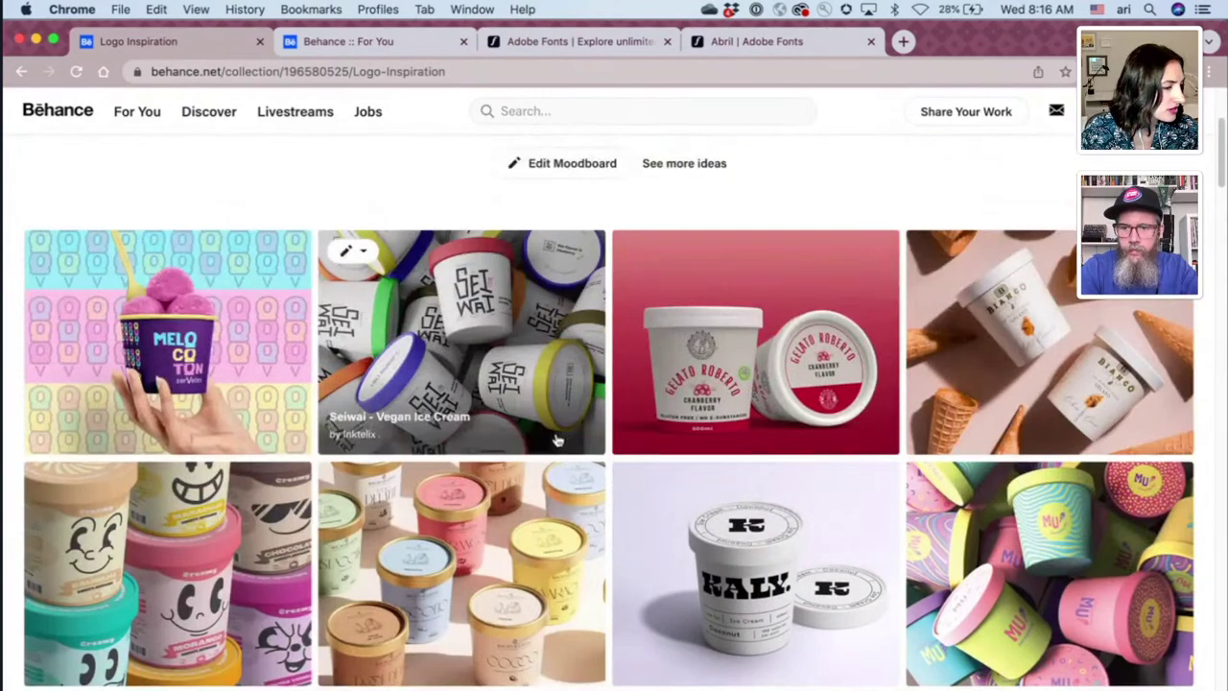
left_click(1131, 511)
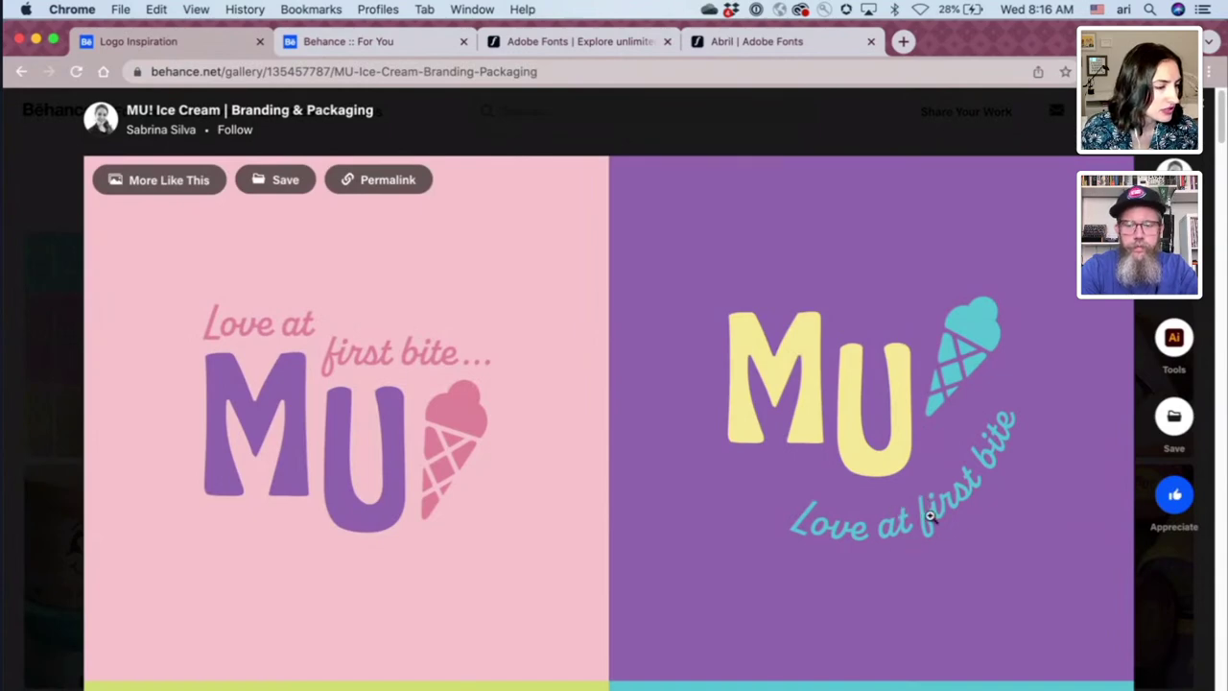
scroll(883, 486, "down", 5)
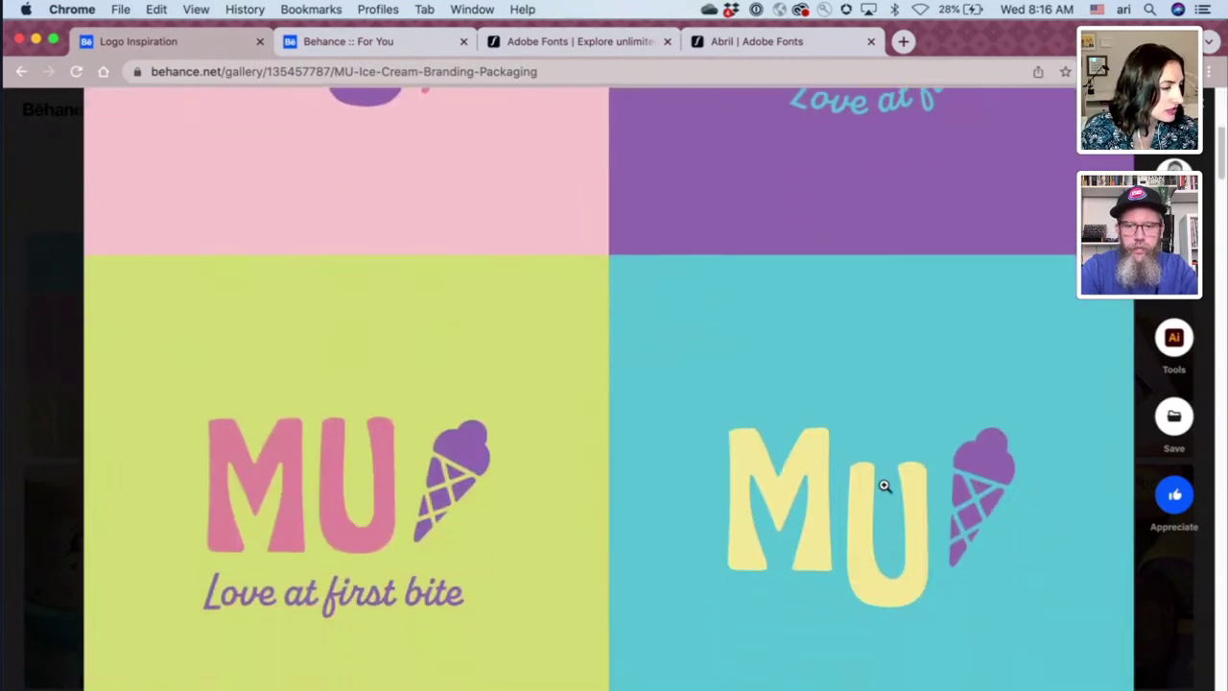
scroll(883, 486, "down", 6)
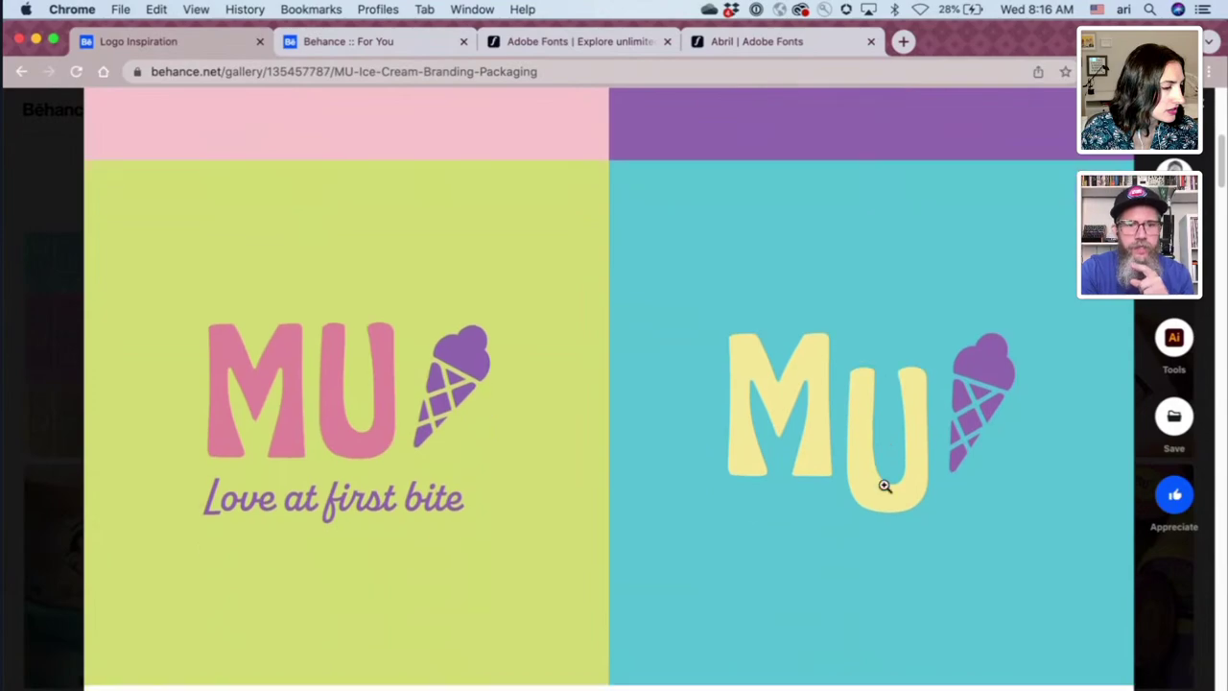
scroll(885, 485, "down", 7)
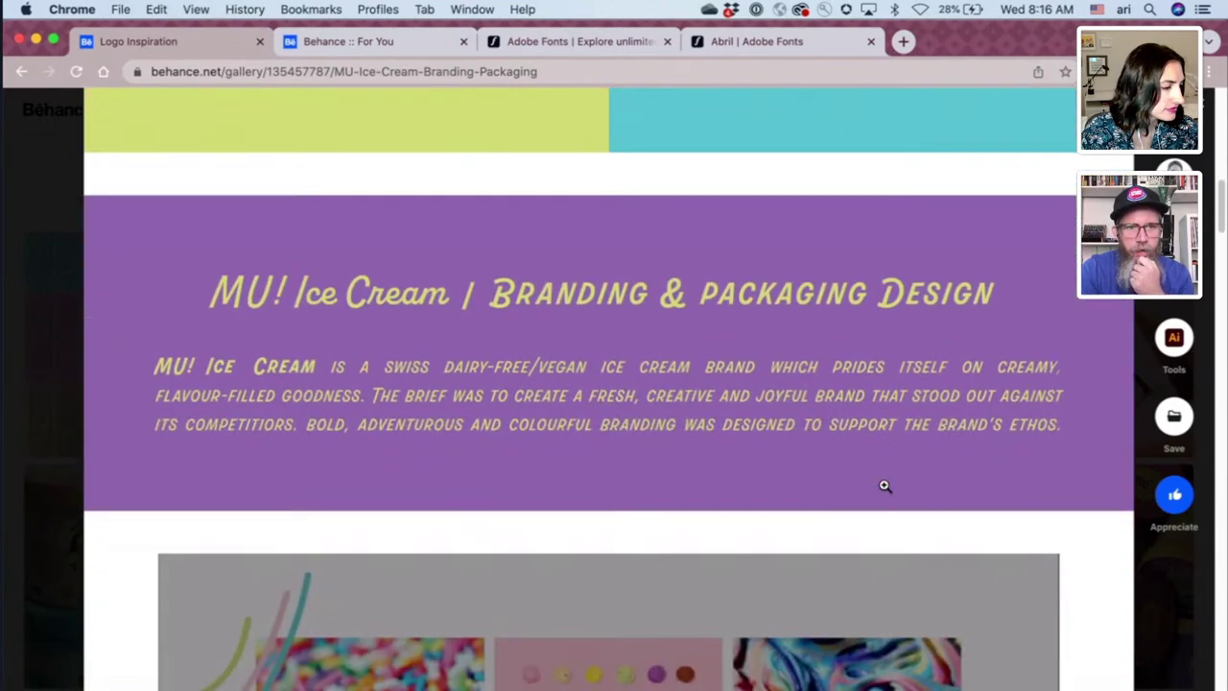
scroll(885, 491, "down", 10)
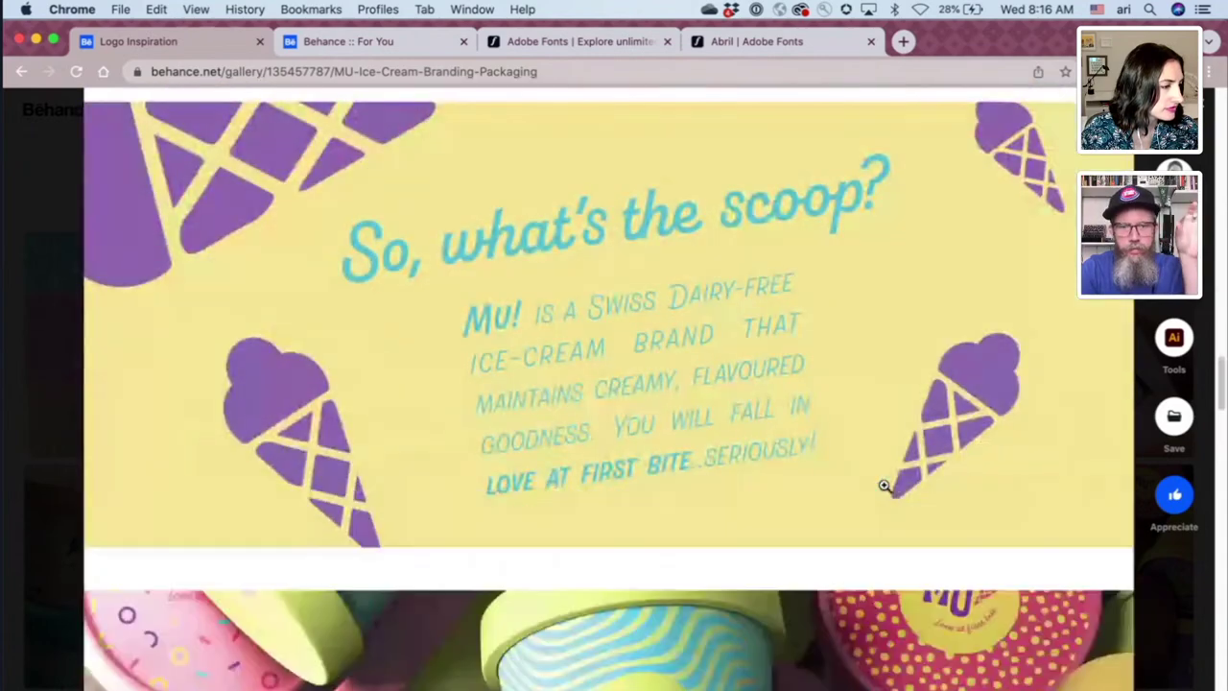
mouse_move(885, 485)
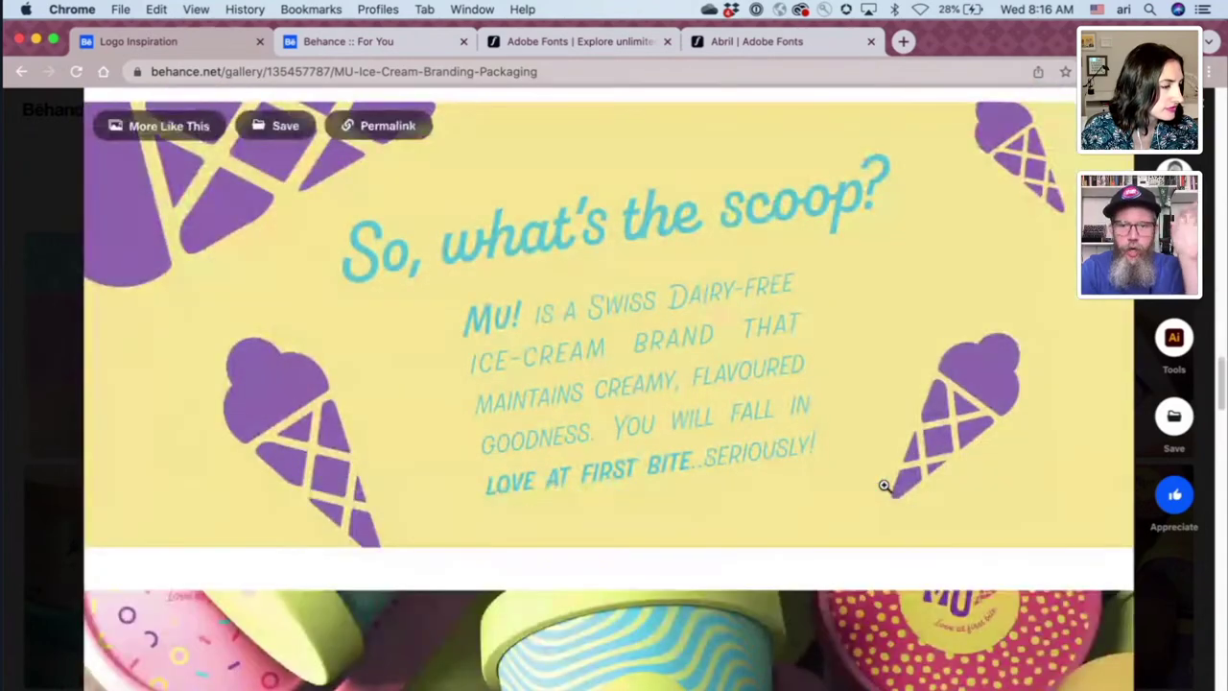
scroll(885, 486, "down", 3)
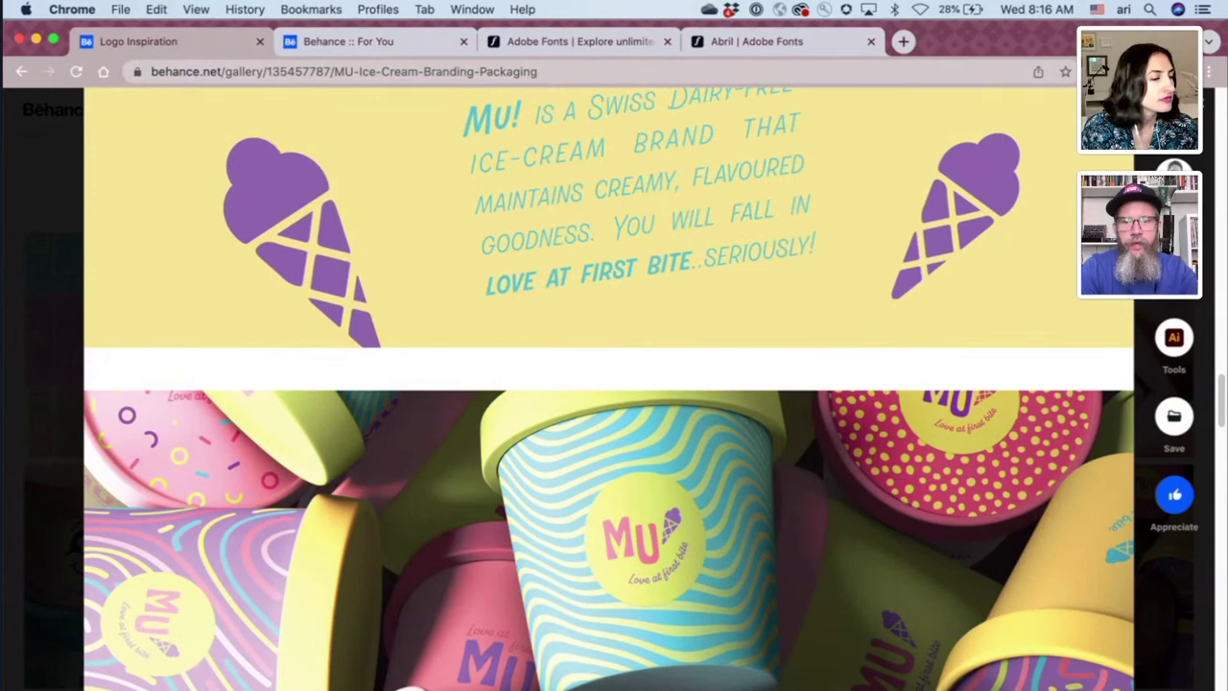
- Switch to Illustrator and add the lines "Whimsical illustrations" and "Handwritten fonts" below "Bulbous" in the Fun list
key("super+Tab")
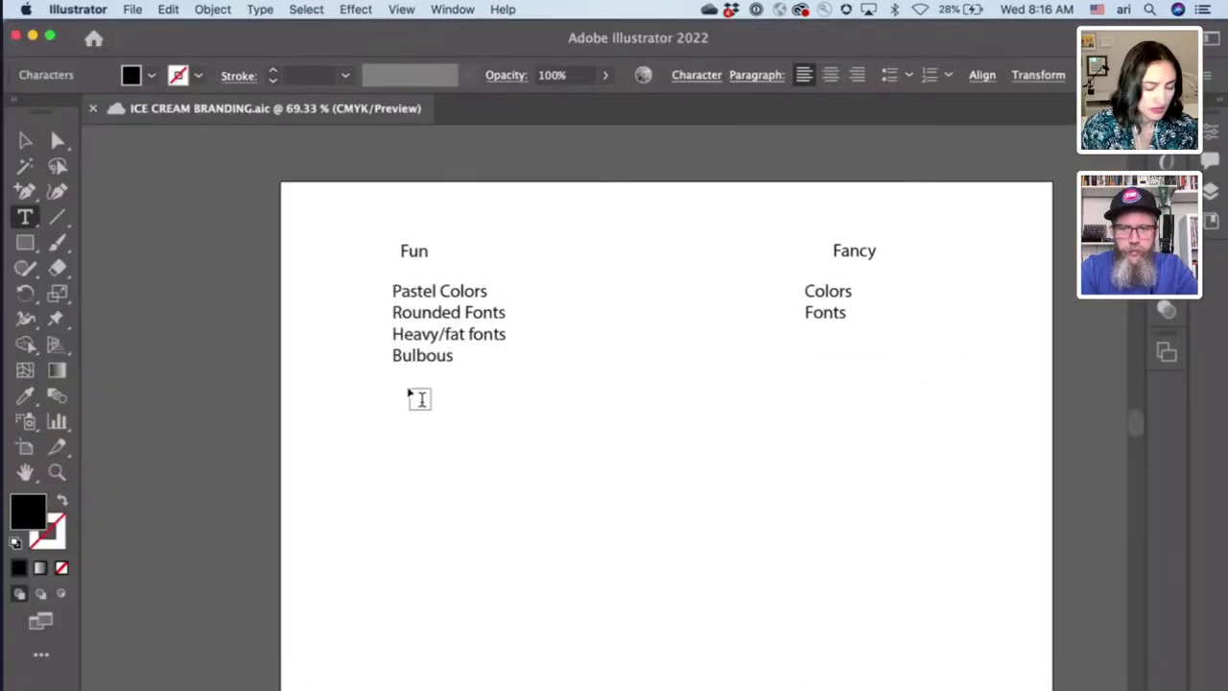
type("Whimsicl")
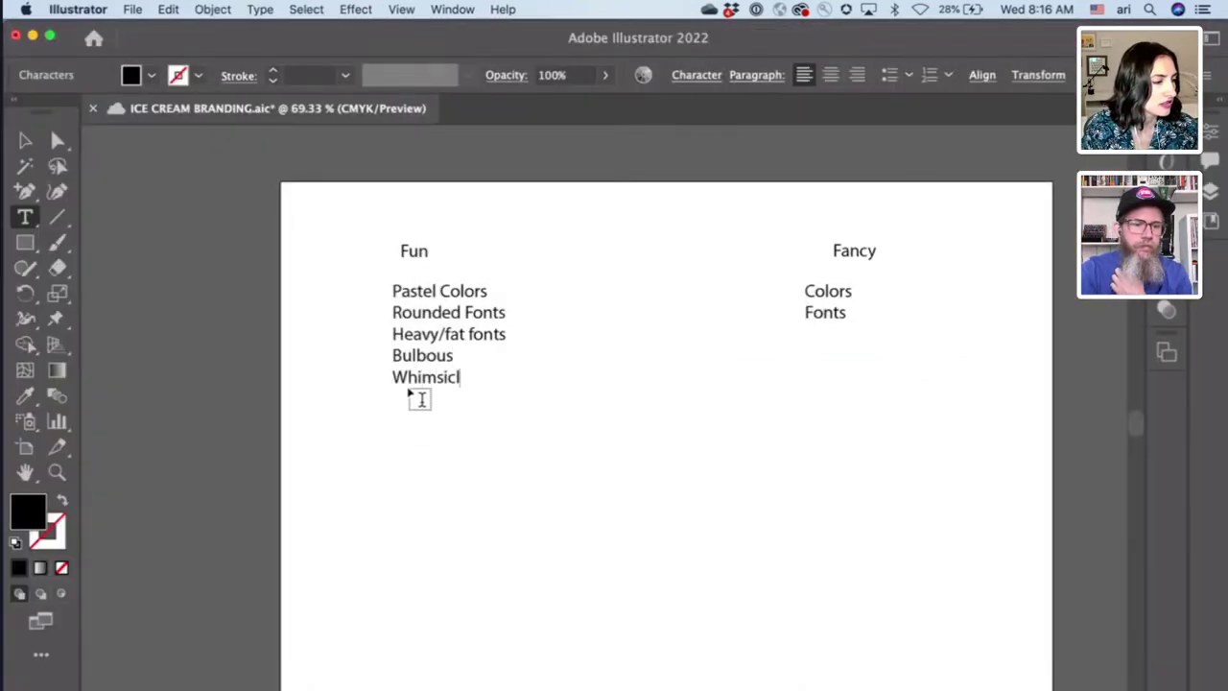
key("BackSpace")
type("al illustrations ")
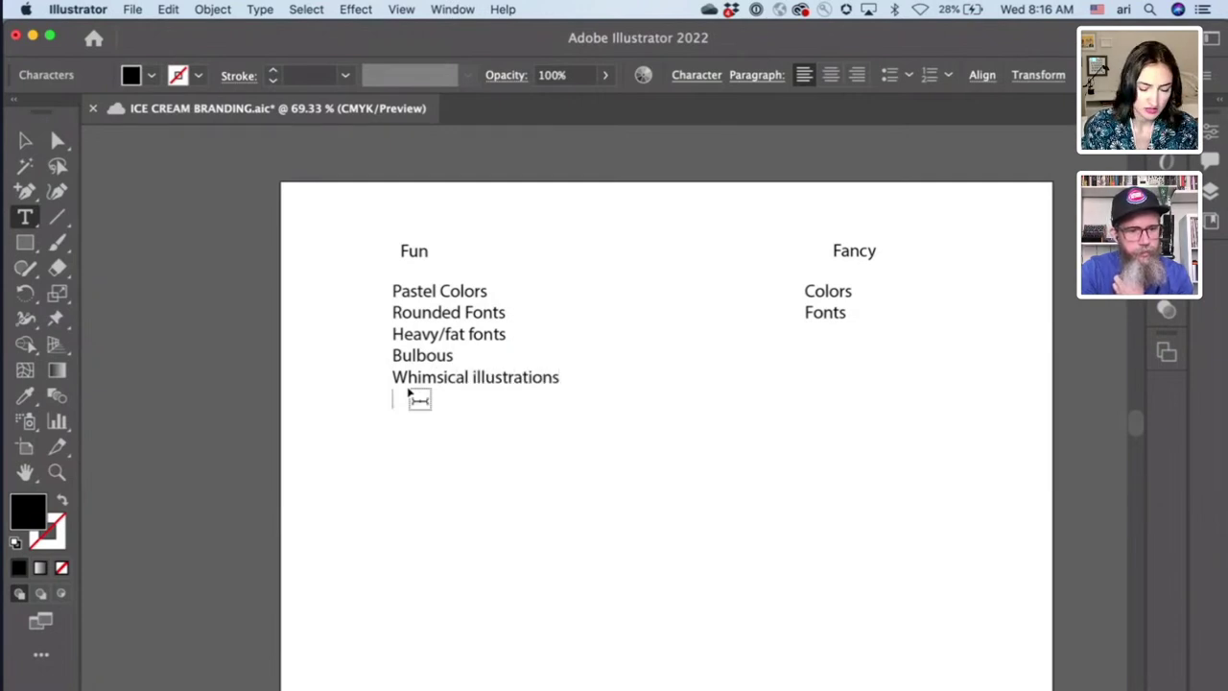
type("Handwritten fonts")
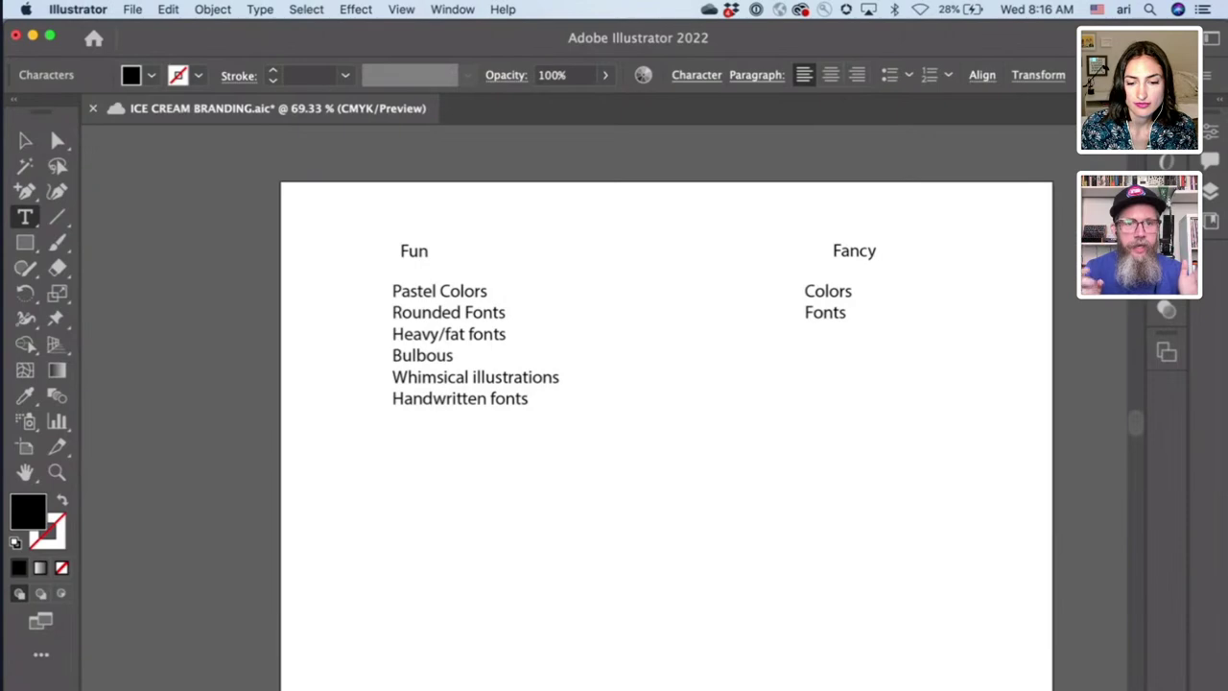
- Switch back to Chrome, close the MU! project, examine the Kaly Ice Cream project's lettering and tub designs, and close it
key("super+Tab")
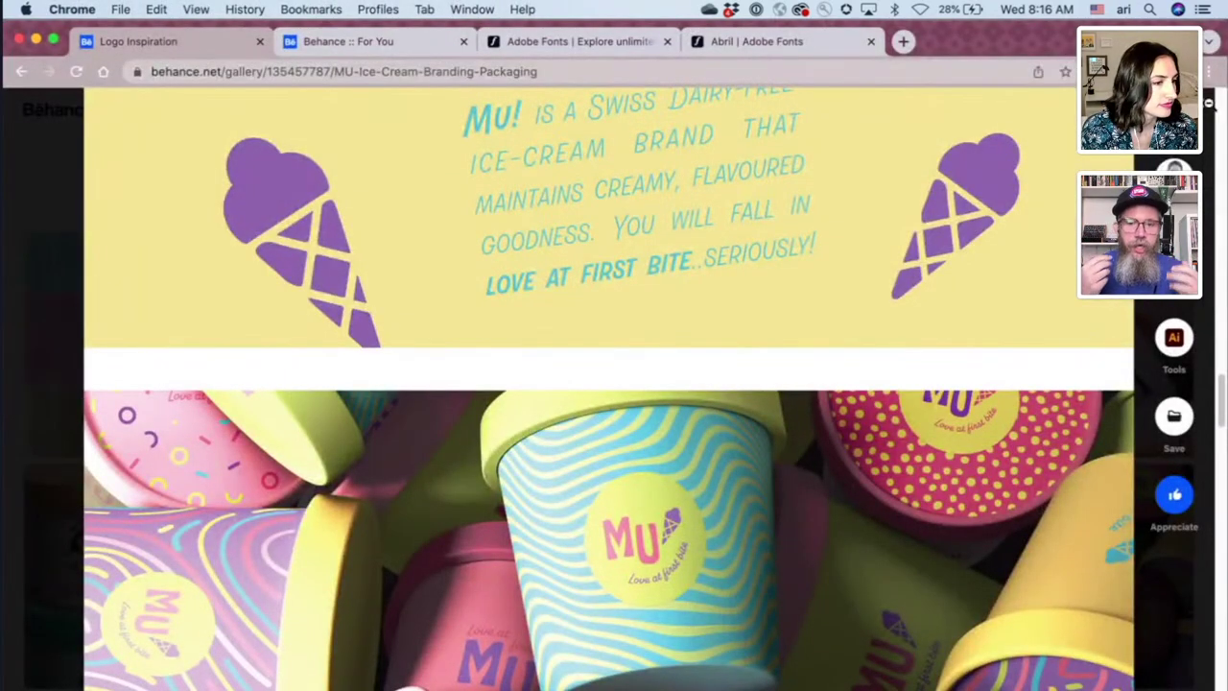
key("Escape")
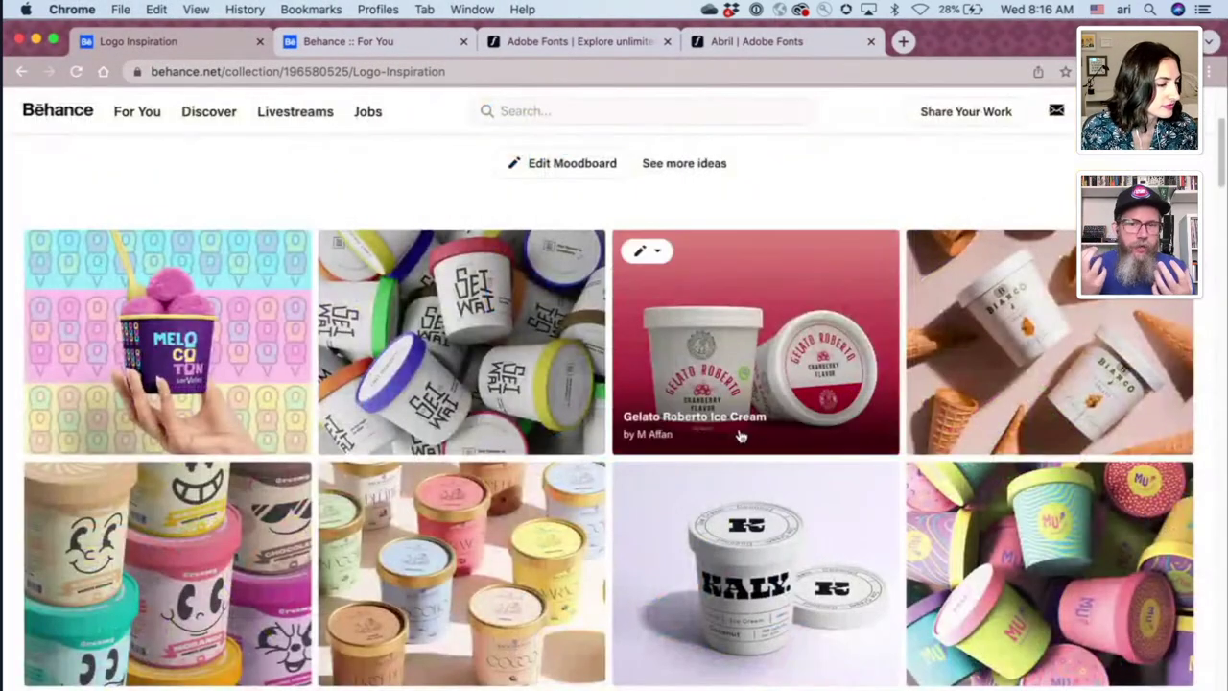
left_click(733, 570)
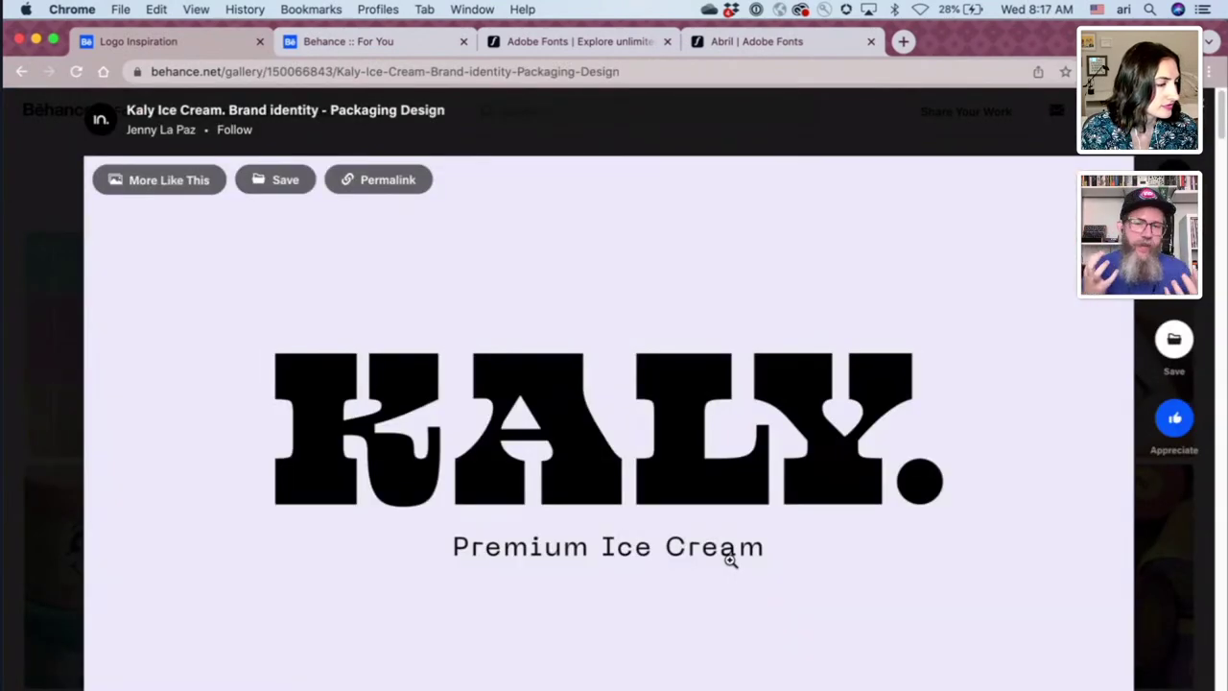
scroll(729, 561, "down", 10)
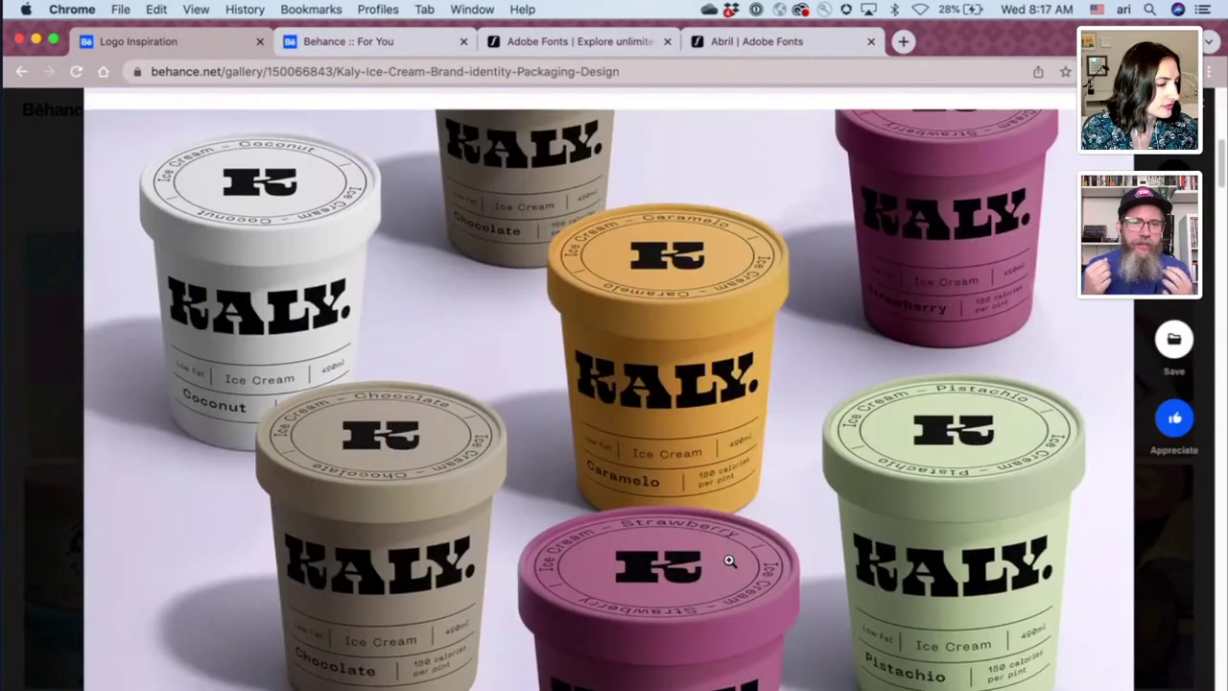
scroll(729, 561, "down", 2)
scroll(730, 561, "down", 10)
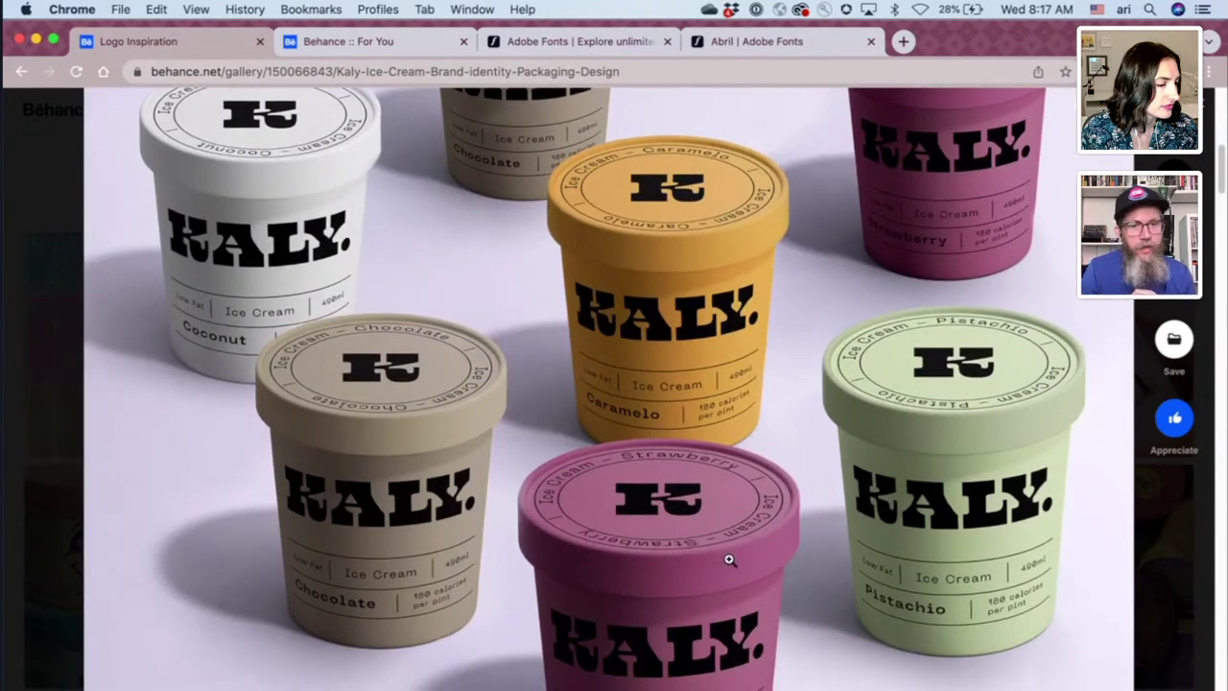
scroll(730, 561, "down", 10)
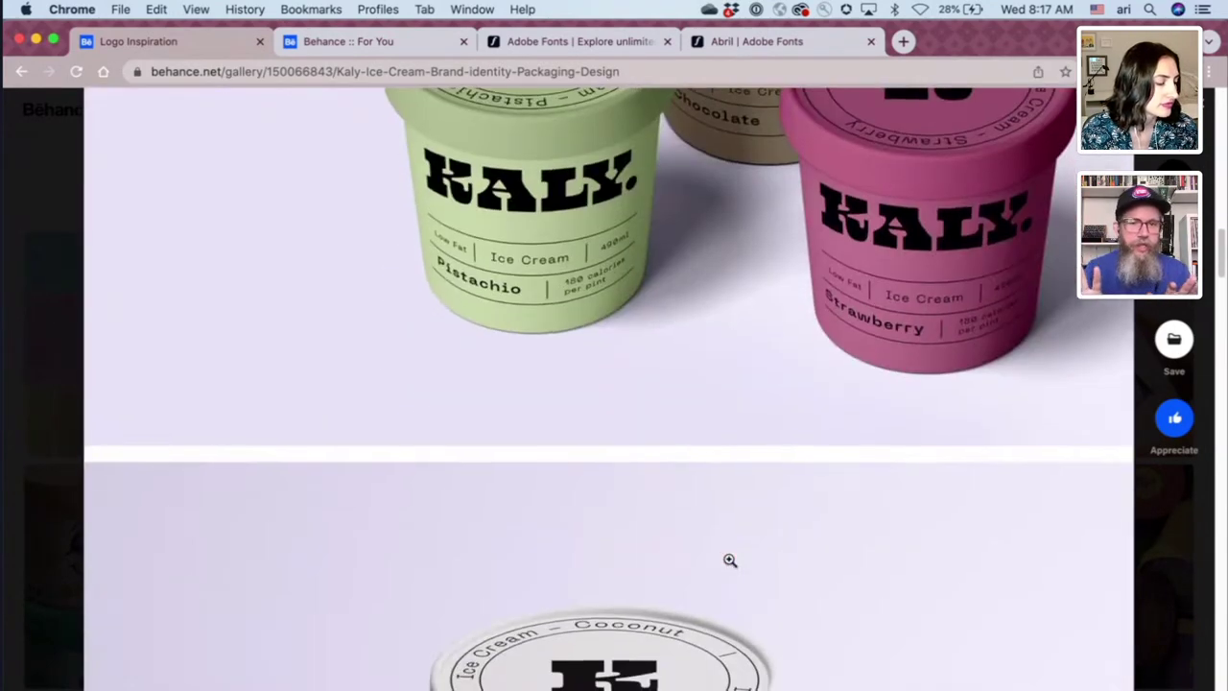
scroll(729, 560, "down", 10)
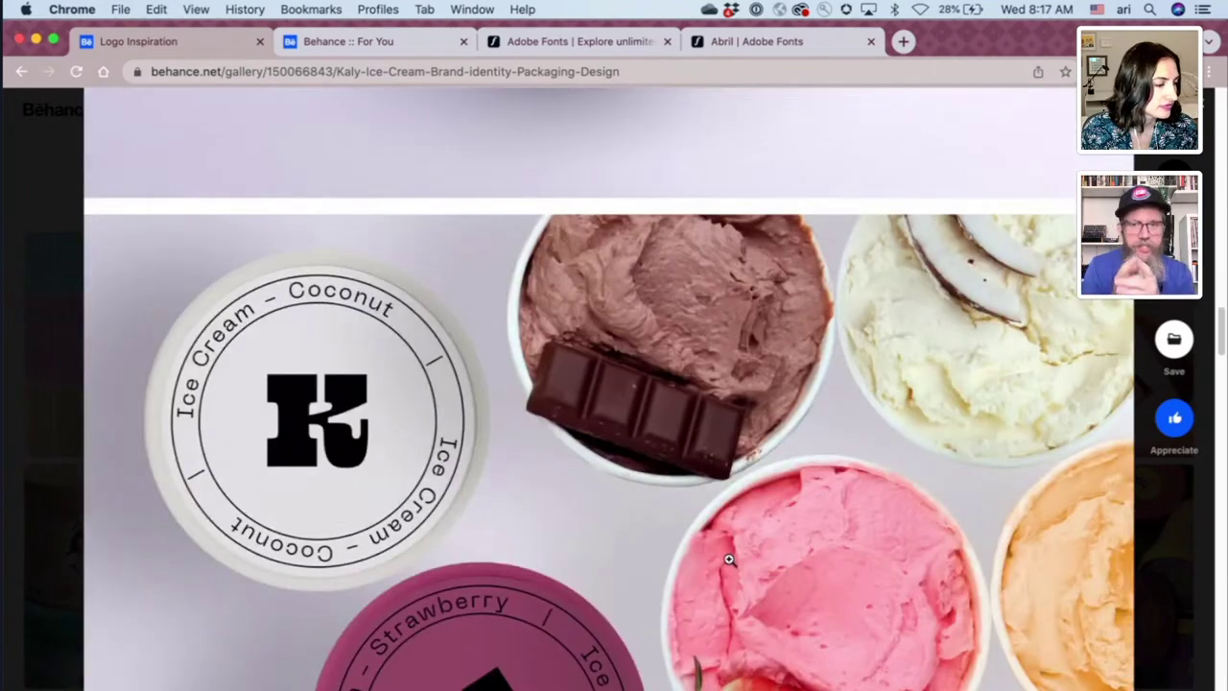
scroll(728, 558, "down", 10)
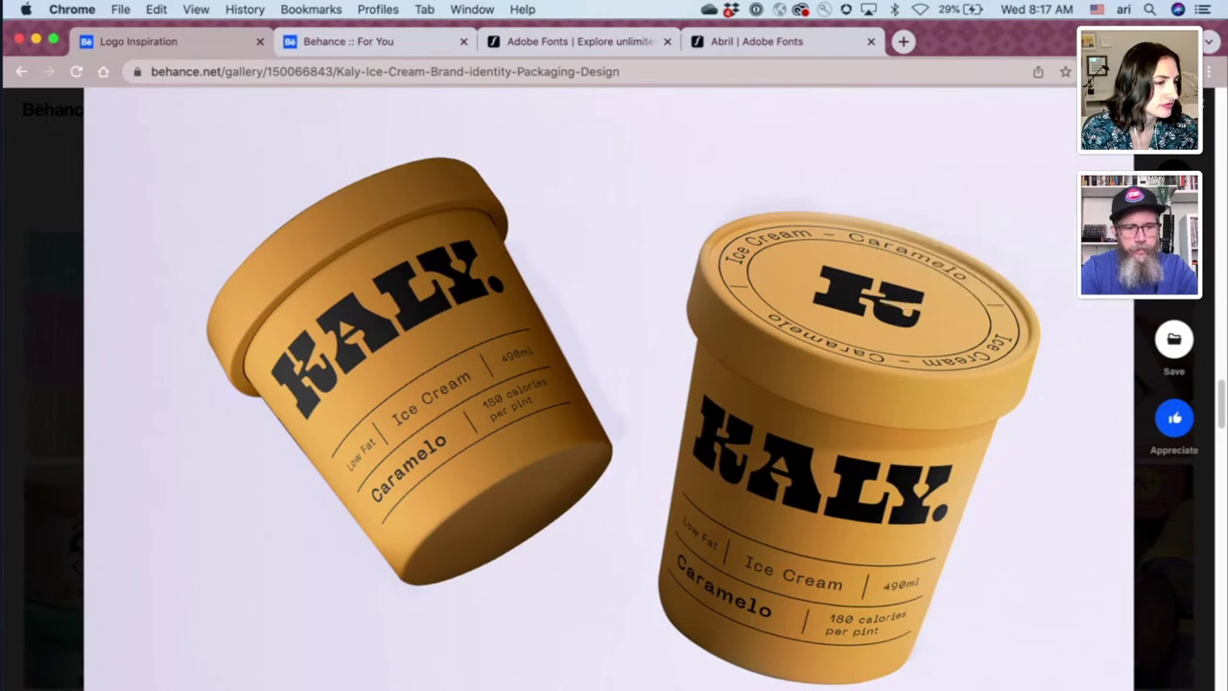
key("Escape")
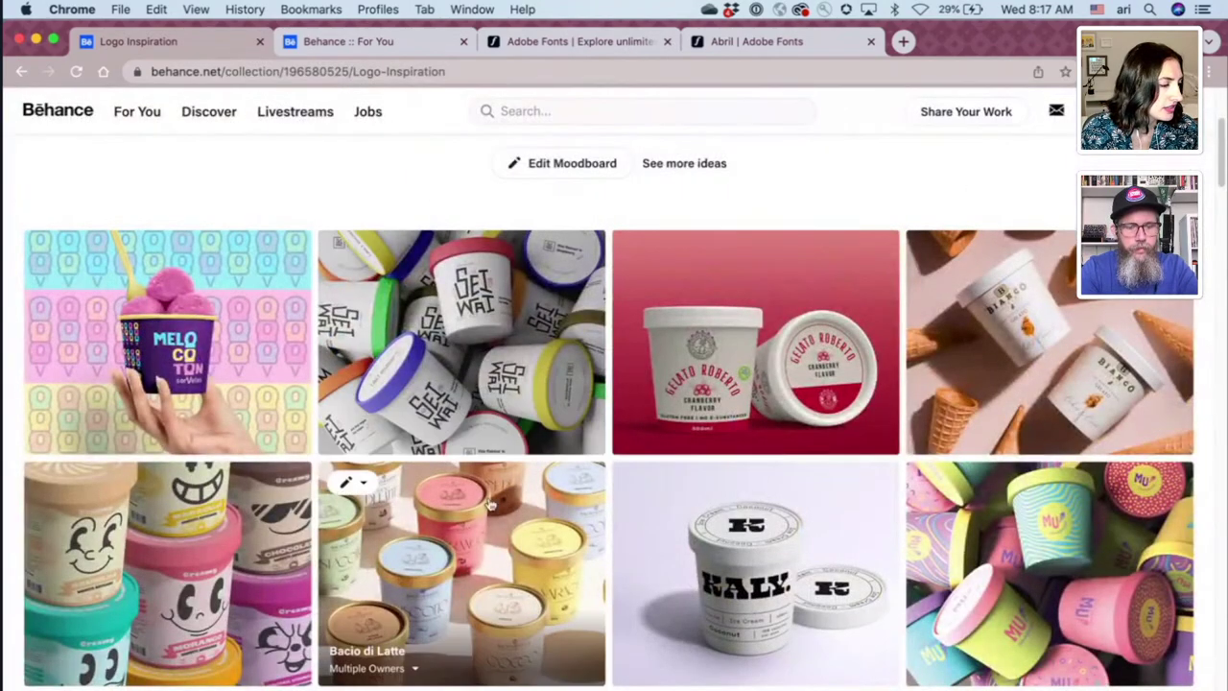
- Open the Bacio di Latte project and inspect the lettering on the Biscotto tub up close
left_click(477, 543)
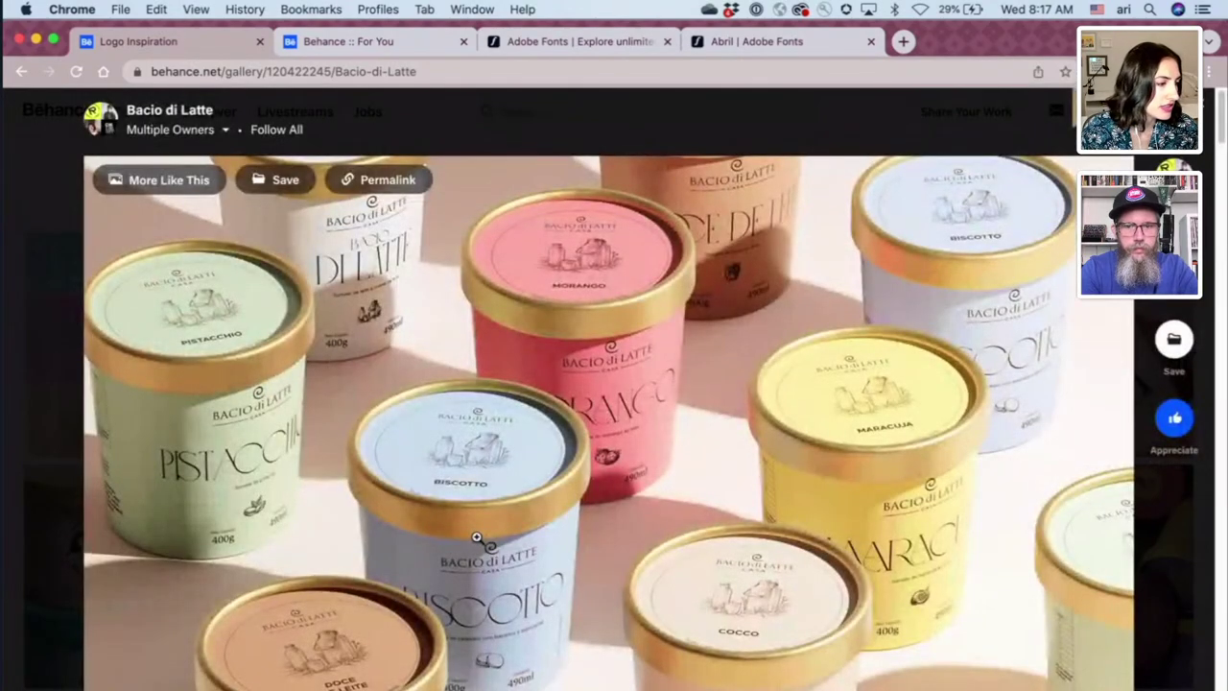
scroll(477, 538, "down", 3)
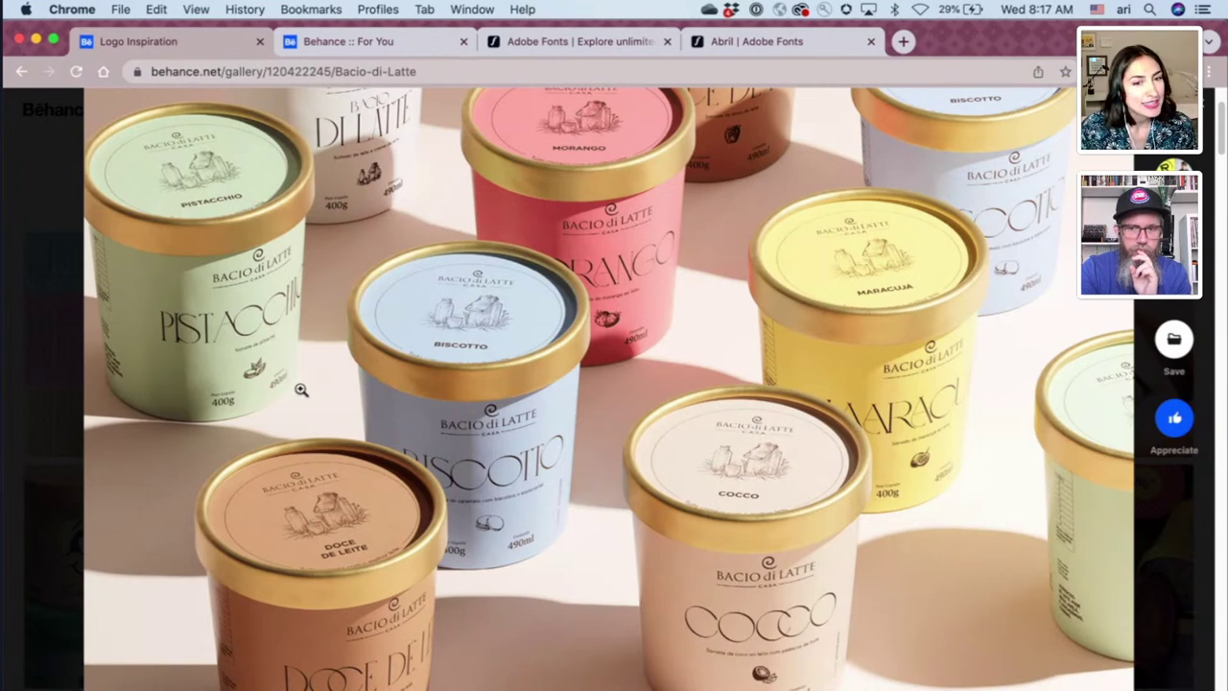
left_click(521, 467)
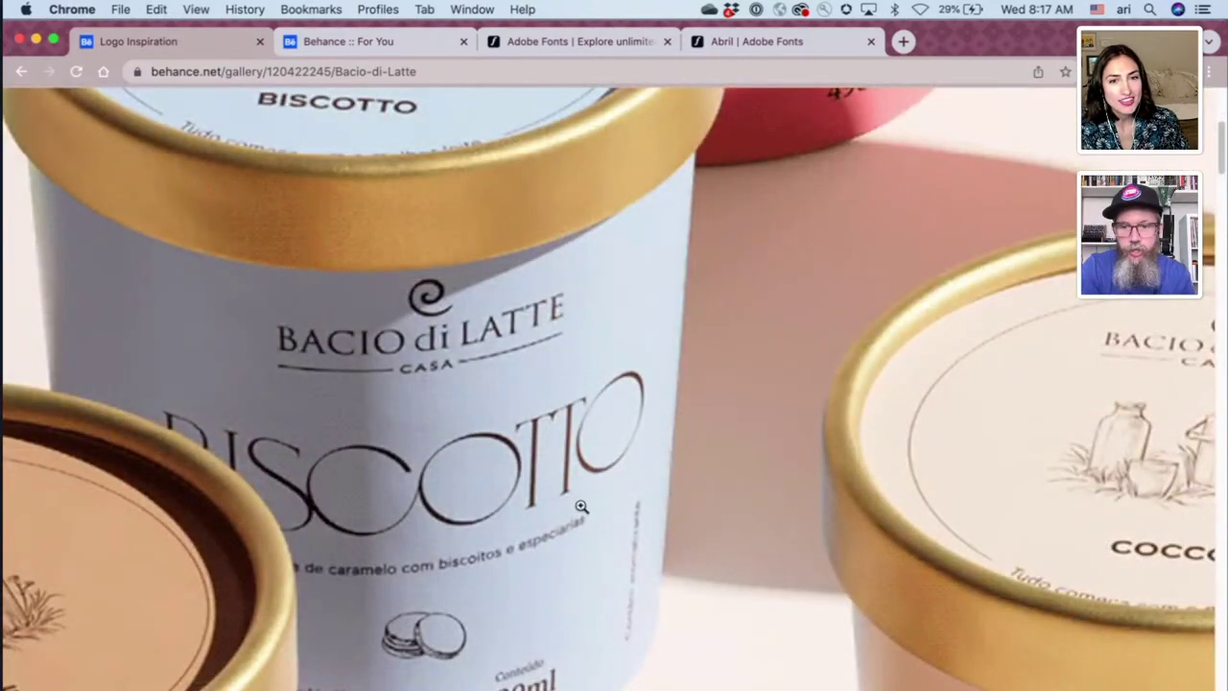
left_click(580, 505)
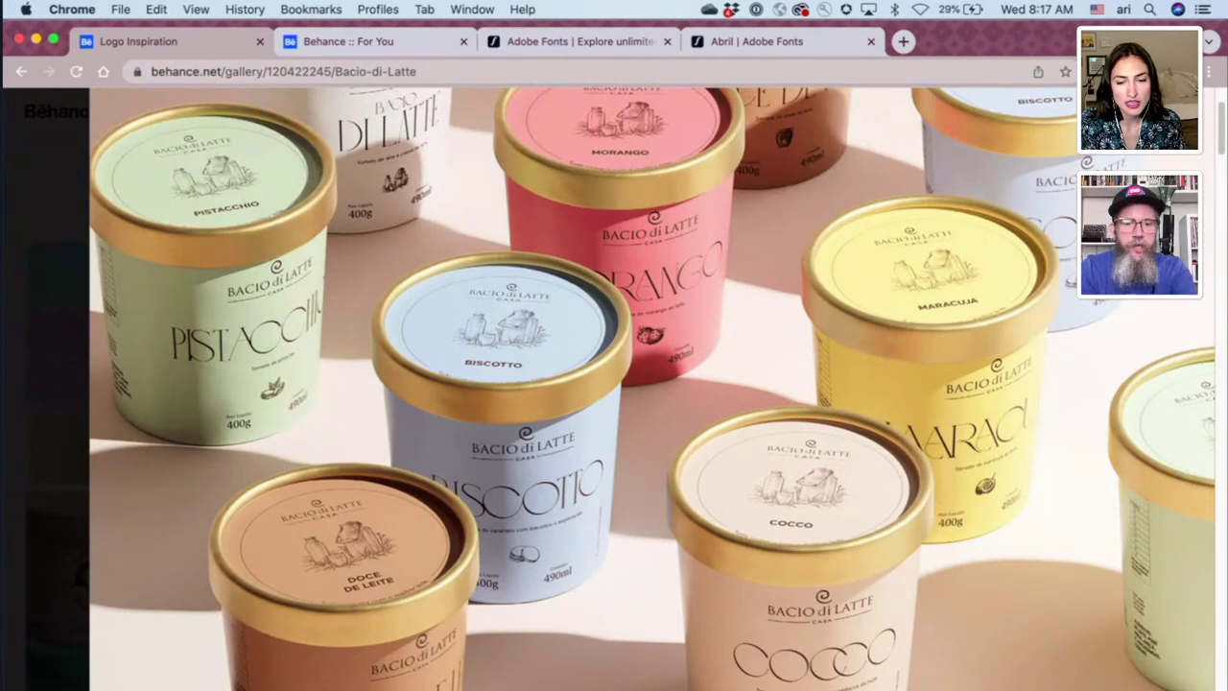
- Switch to Illustrator and change the "Fonts" line under the Fancy heading to "Serif Fonts"
key("super+Tab")
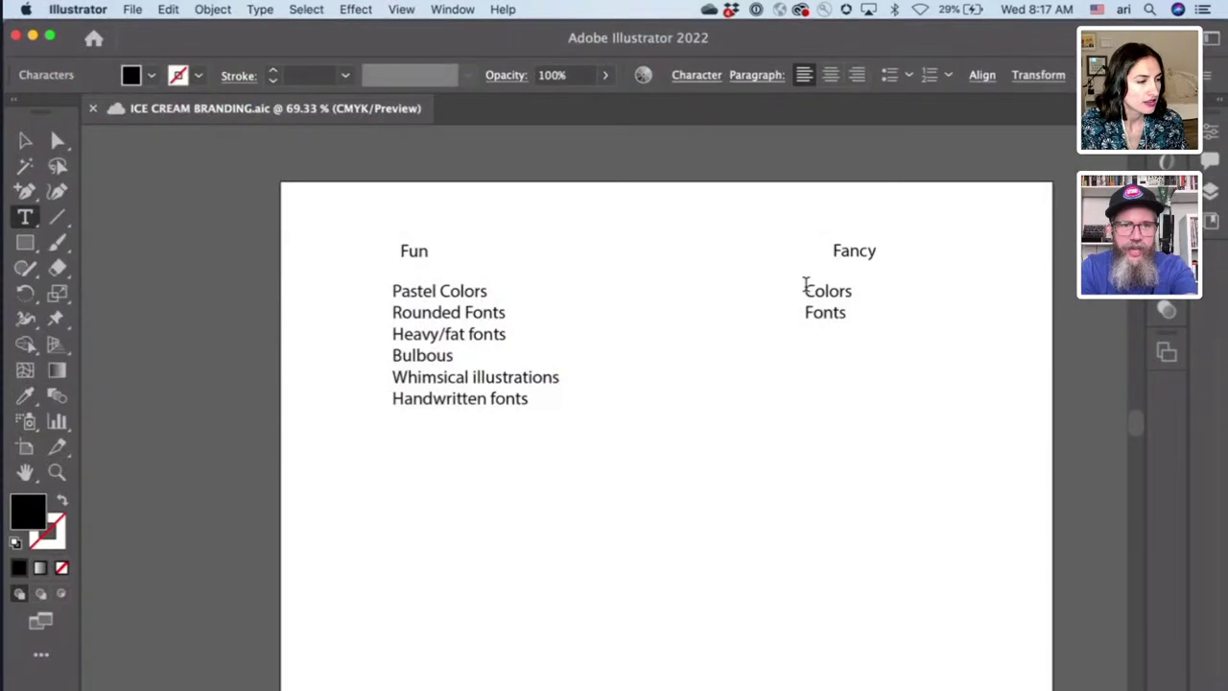
left_click(807, 309)
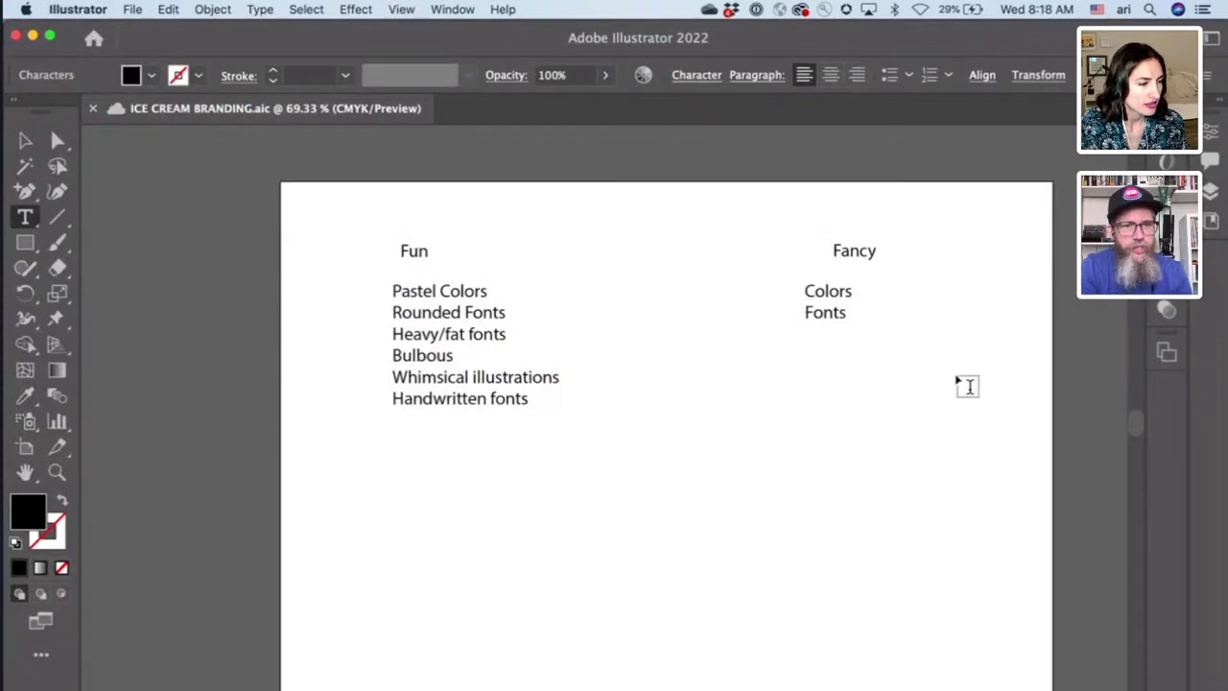
type("Serf")
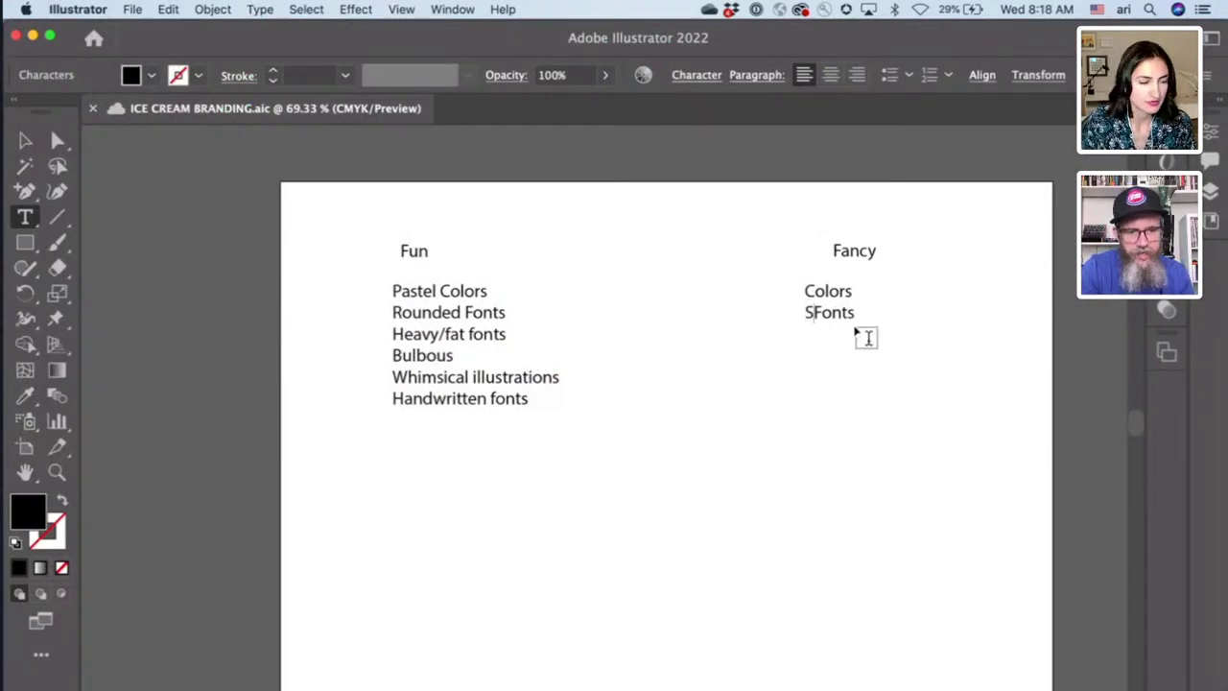
key("BackSpace")
type("if")
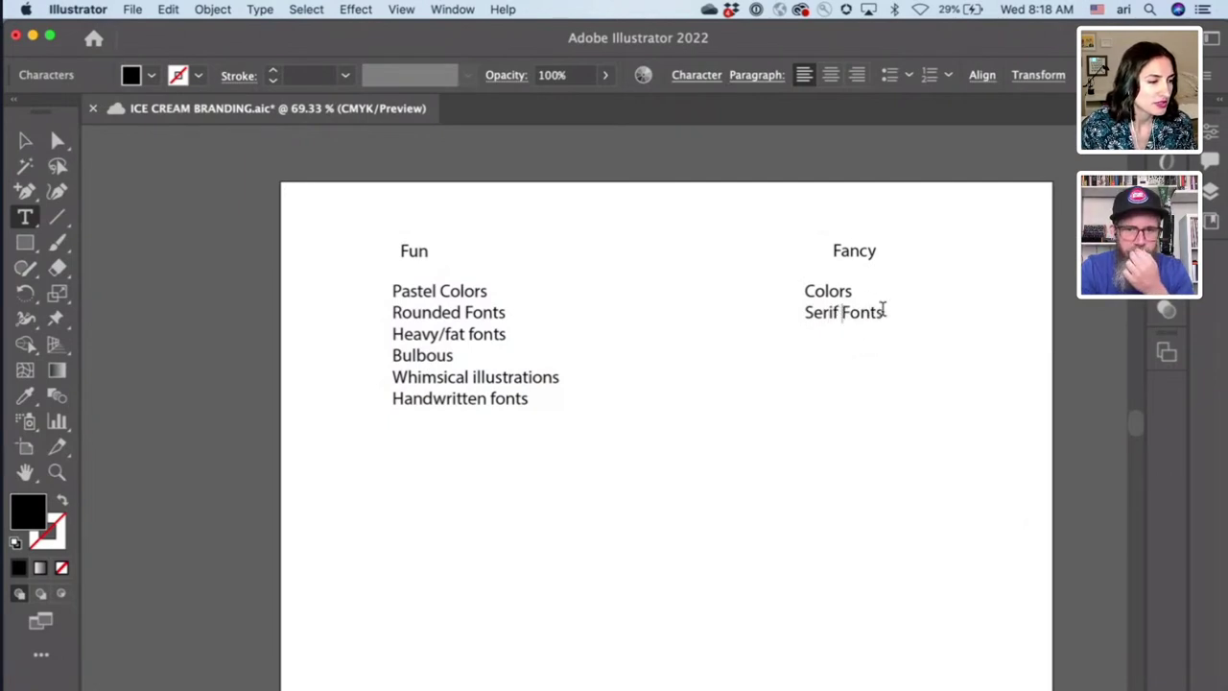
left_click(899, 324)
type("S")
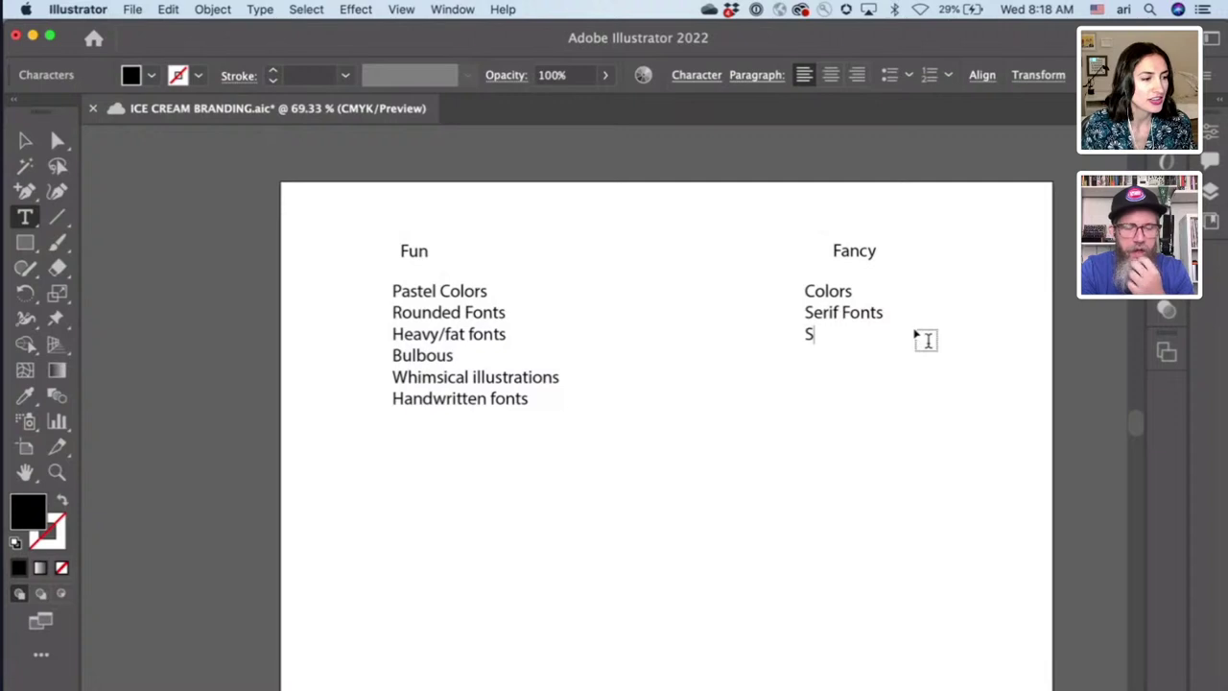
type("elecfive Serifs")
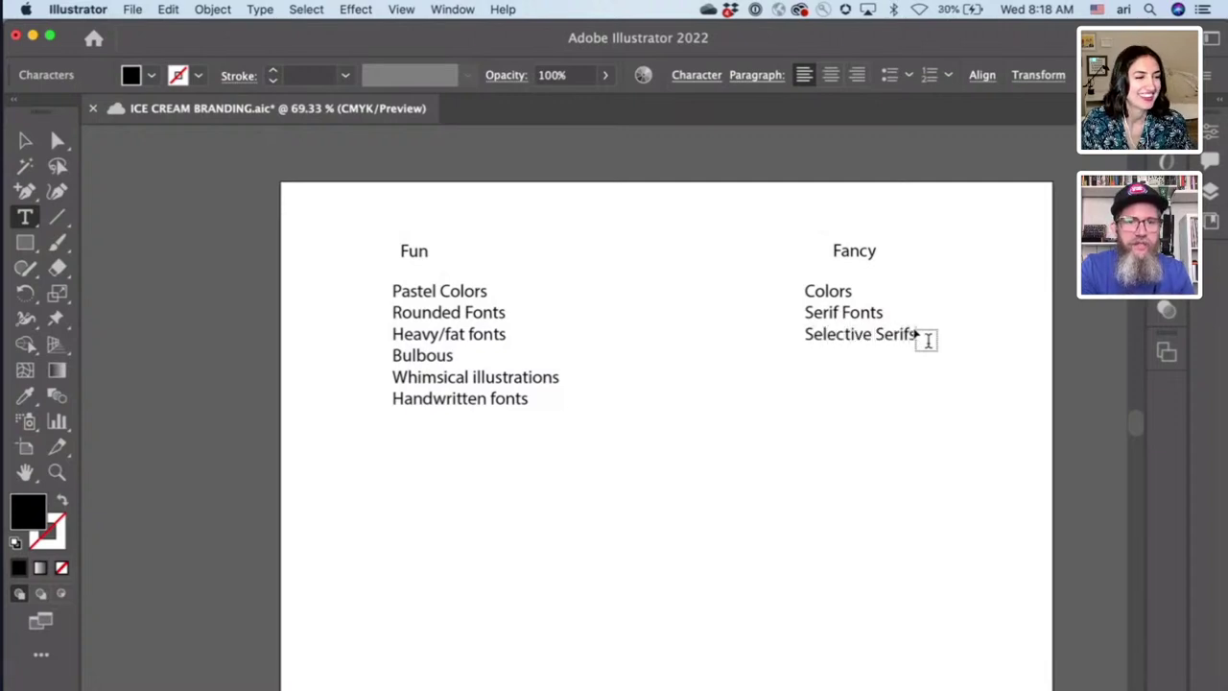
key("BackSpace")
key("BackSpace")
key("BackSpace")
key("BackSpace")
key("BackSpace")
key("BackSpace")
key("BackSpace")
key("BackSpace")
key("BackSpace")
key("BackSpace")
key("BackSpace")
key("BackSpace")
key("BackSpace")
key("BackSpace")
key("BackSpace")
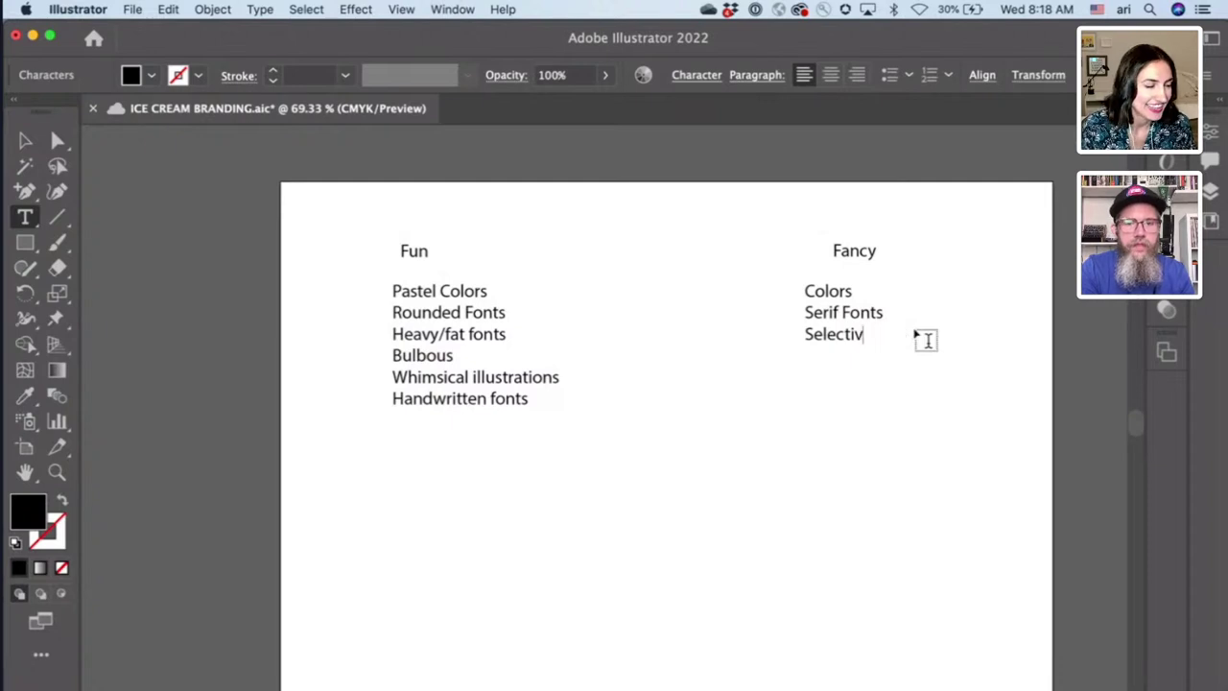
- Add the line "High Contrast" below "Serif Fonts" in the Fancy list
type("High")
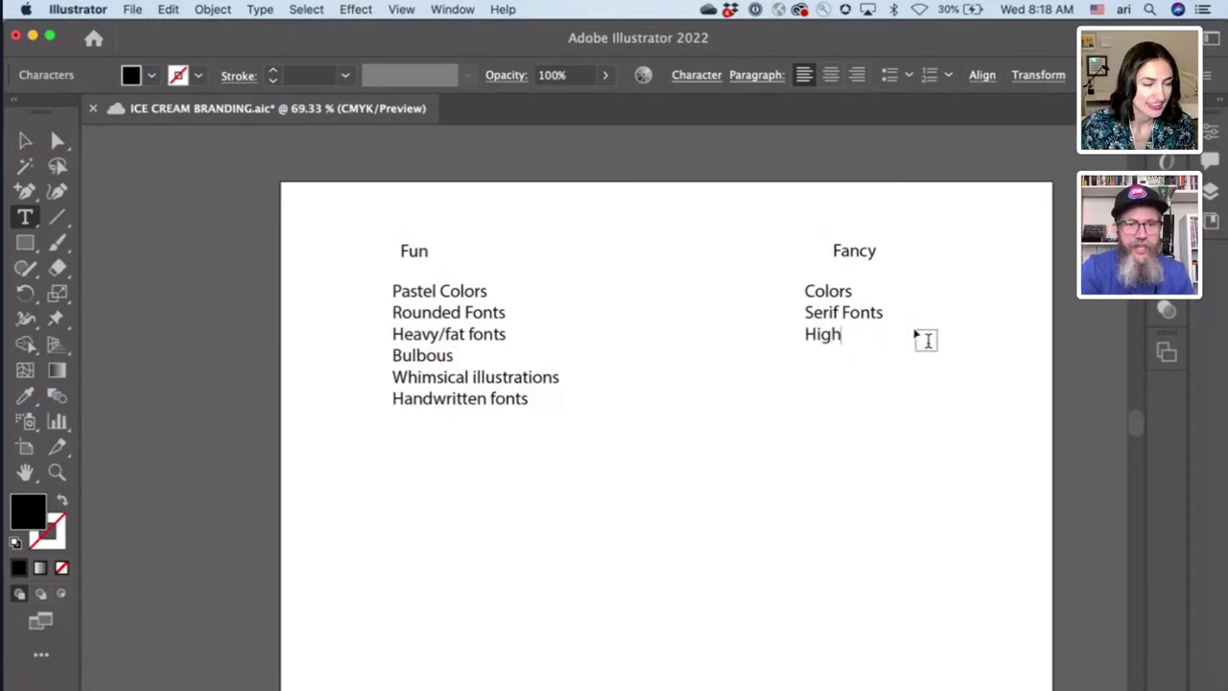
type(" Contrast")
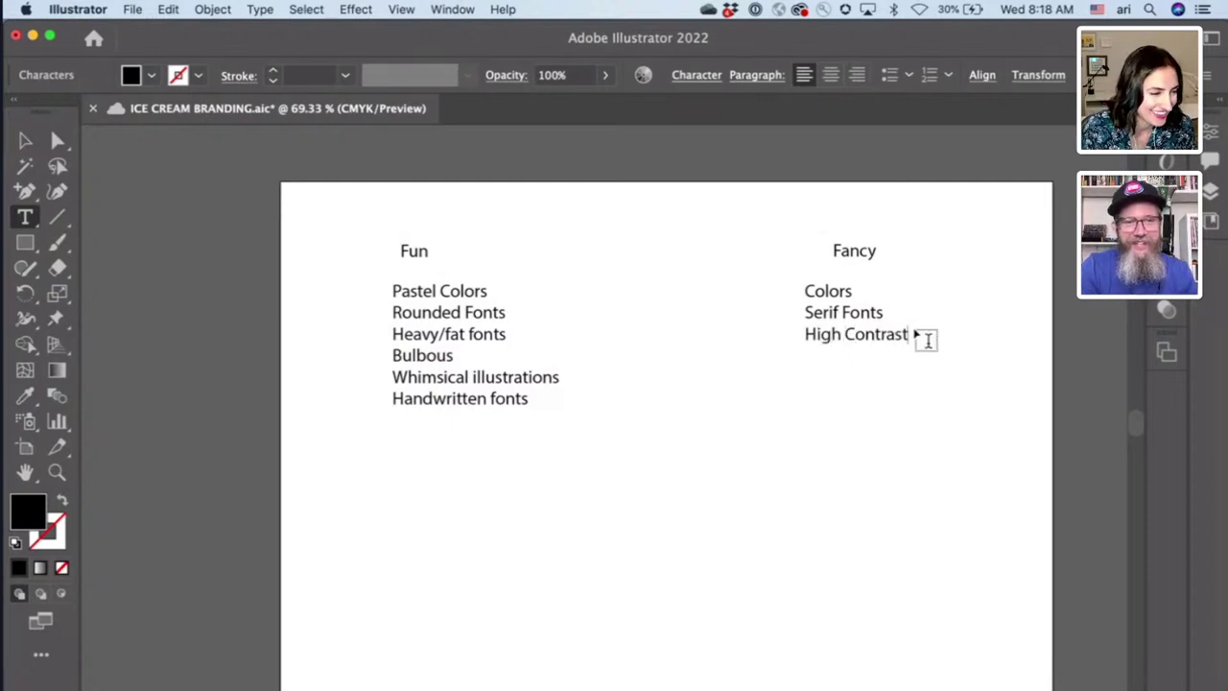
- Add the lines "Selective Serifs" and "Lighter/thinner" below "High Contrast" in the Fancy list
key("Return")
type("Selective ")
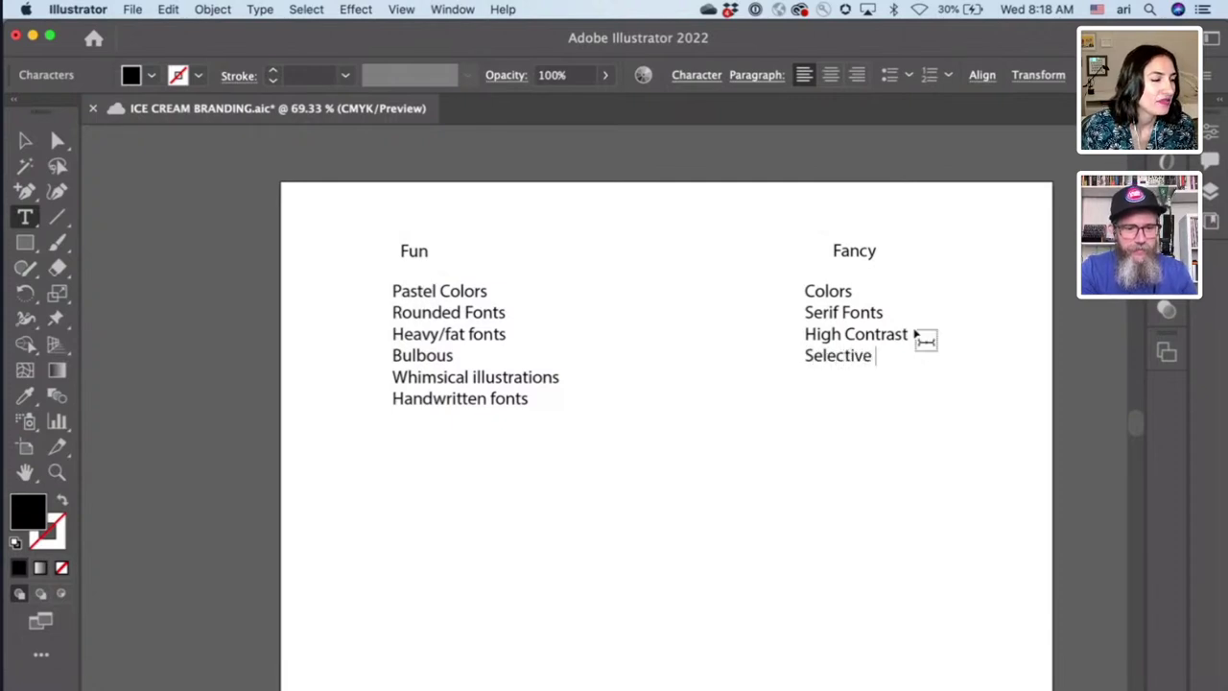
type("Serifs")
key("Return")
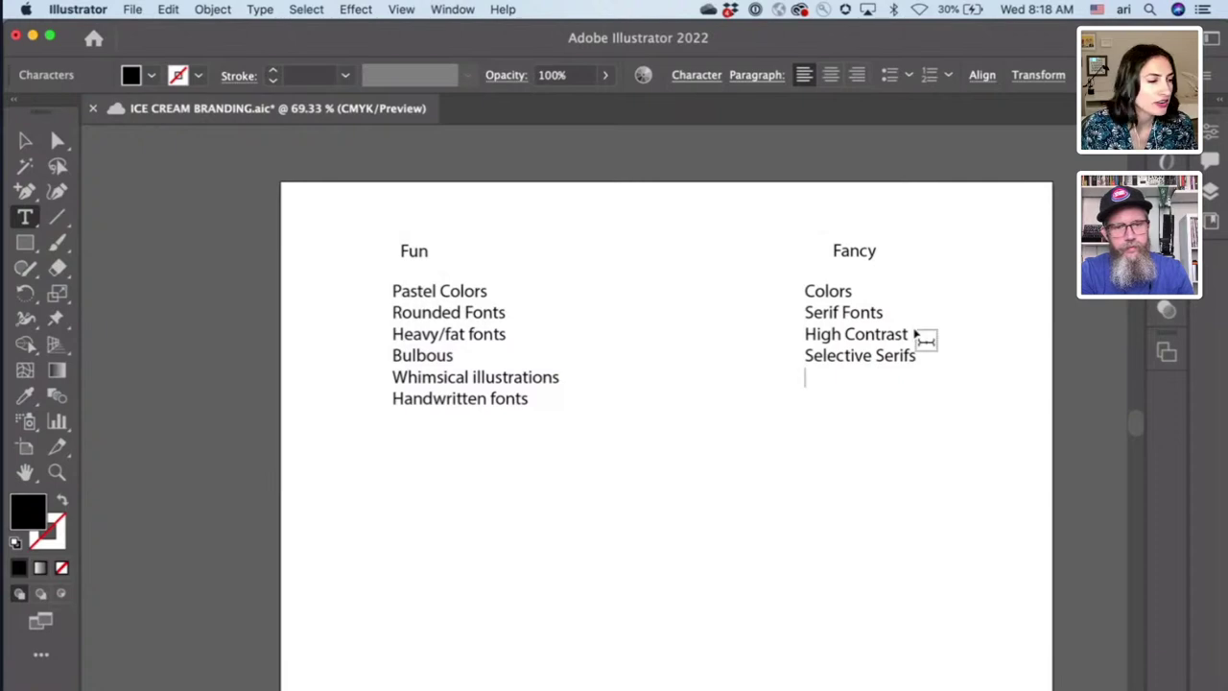
type("Lighter/")
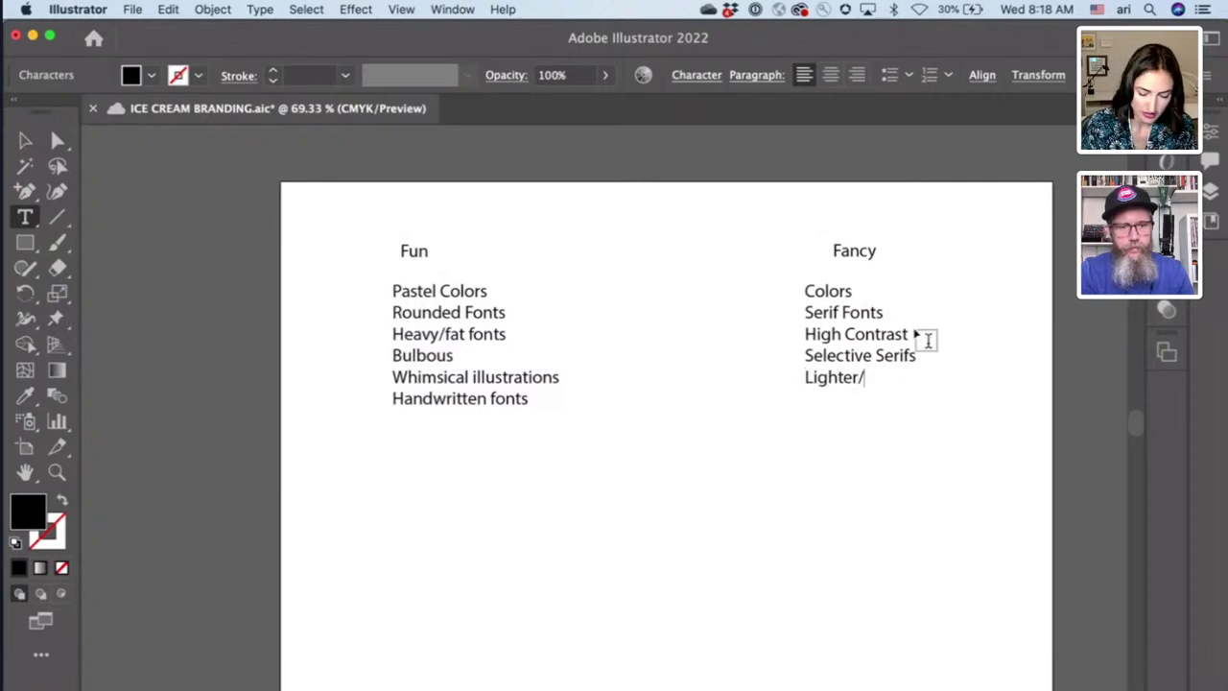
type("thinner")
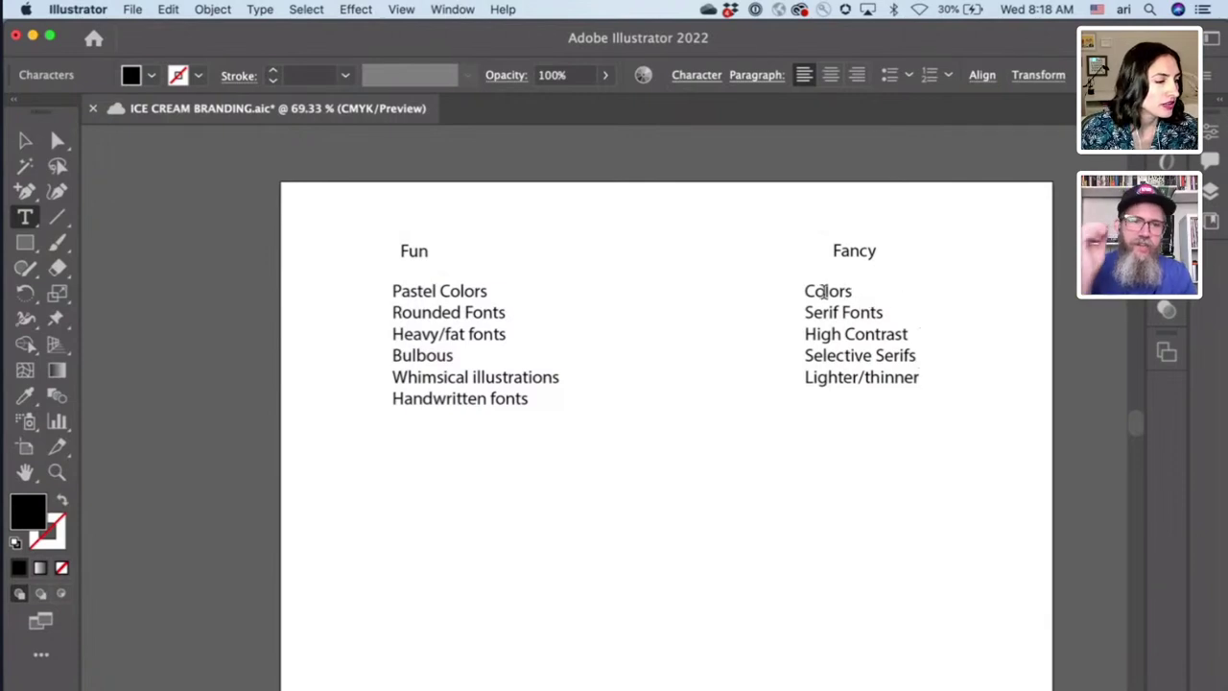
- Change the "Colors" line under the Fancy heading to "Pastel Colors"
type("Oa")
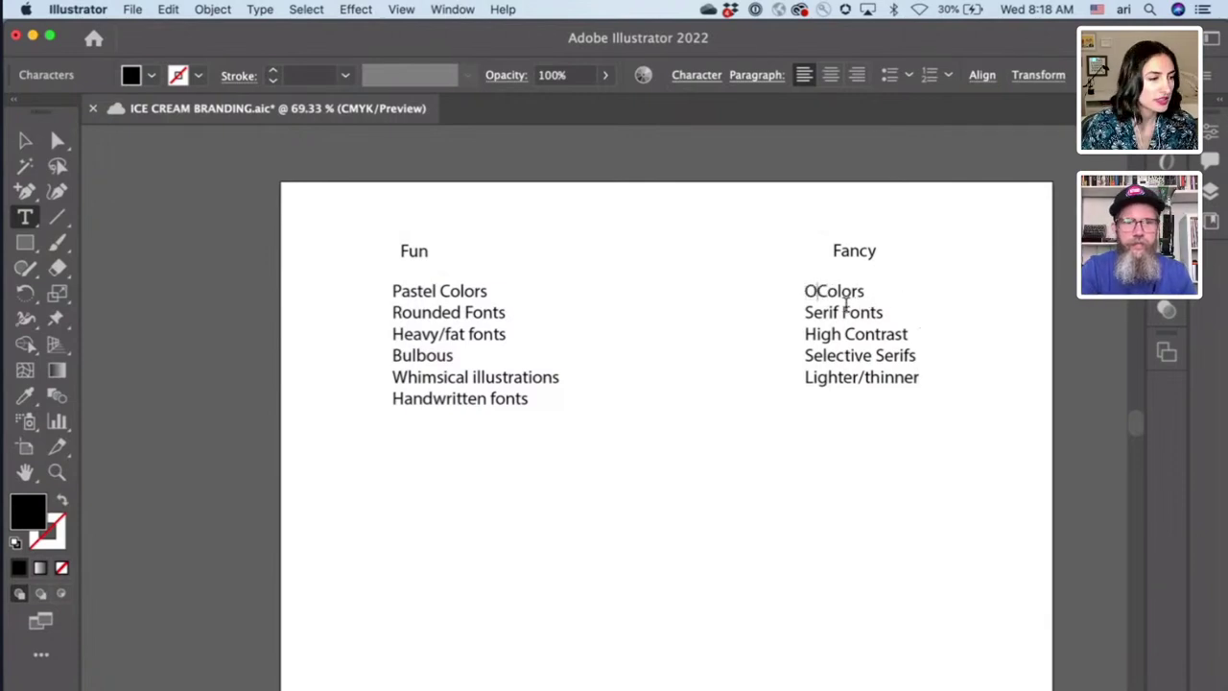
key("BackSpace")
key("BackSpace")
type("Pastel")
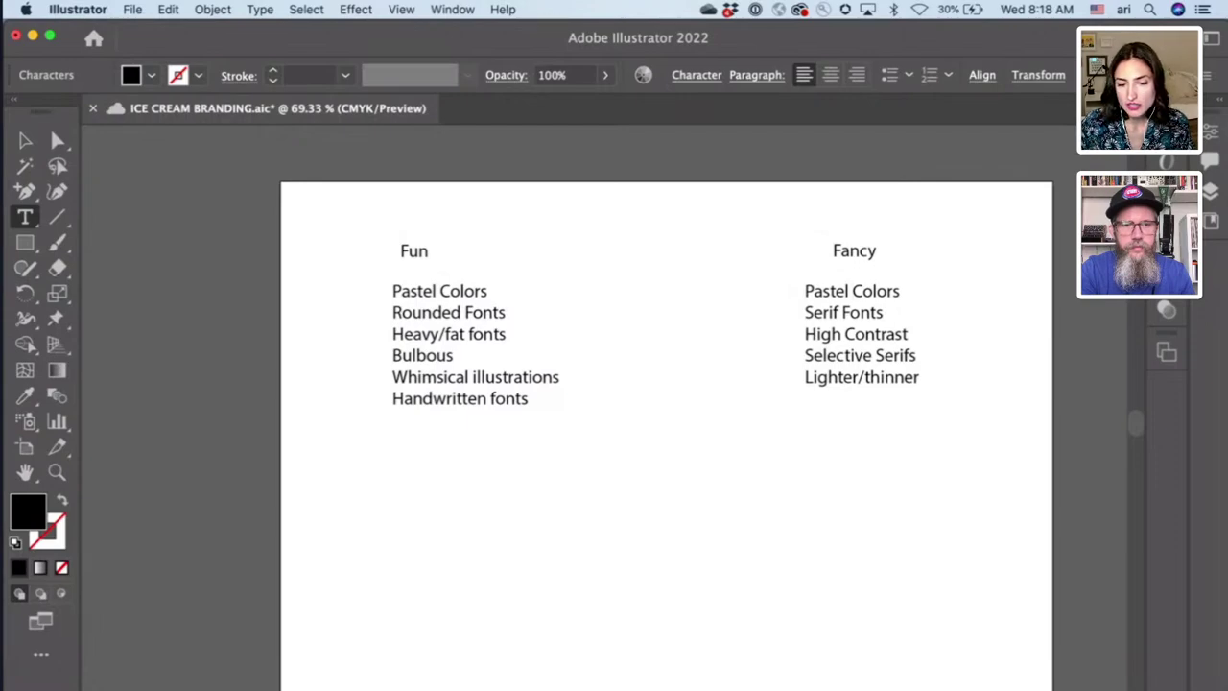
- Switch back to Chrome, close the Bacio di Latte project and open the Kaly Ice Cream project
key("super+Tab")
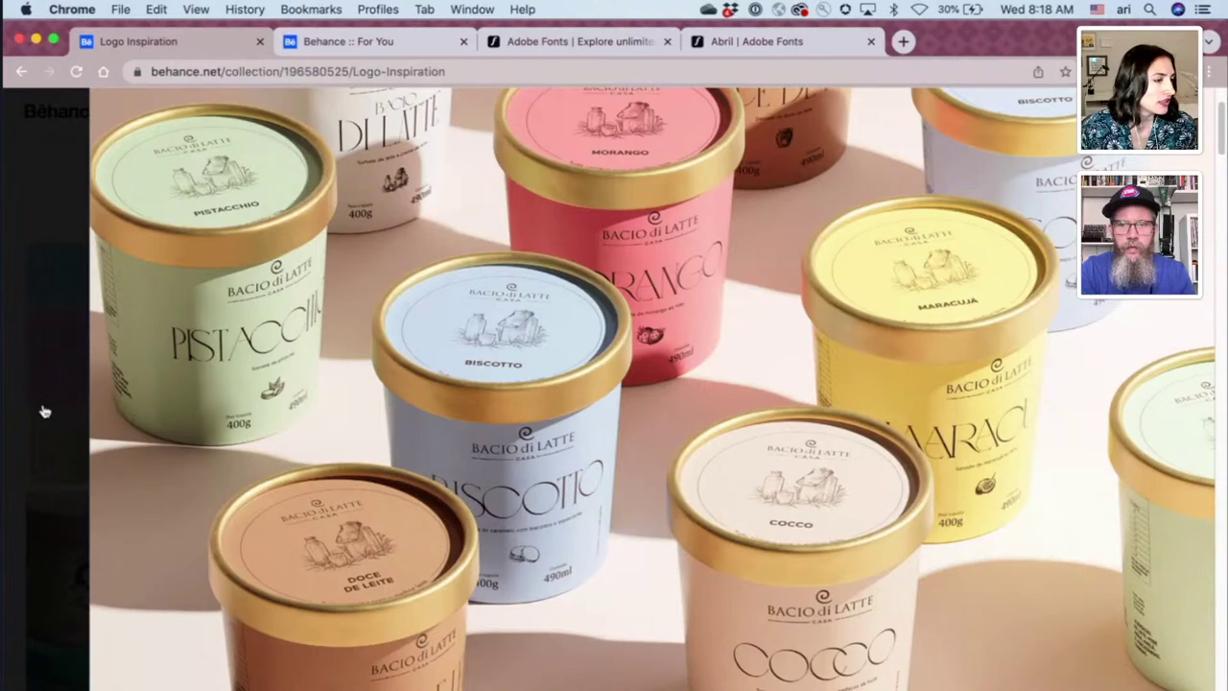
left_click(43, 411)
left_click(793, 564)
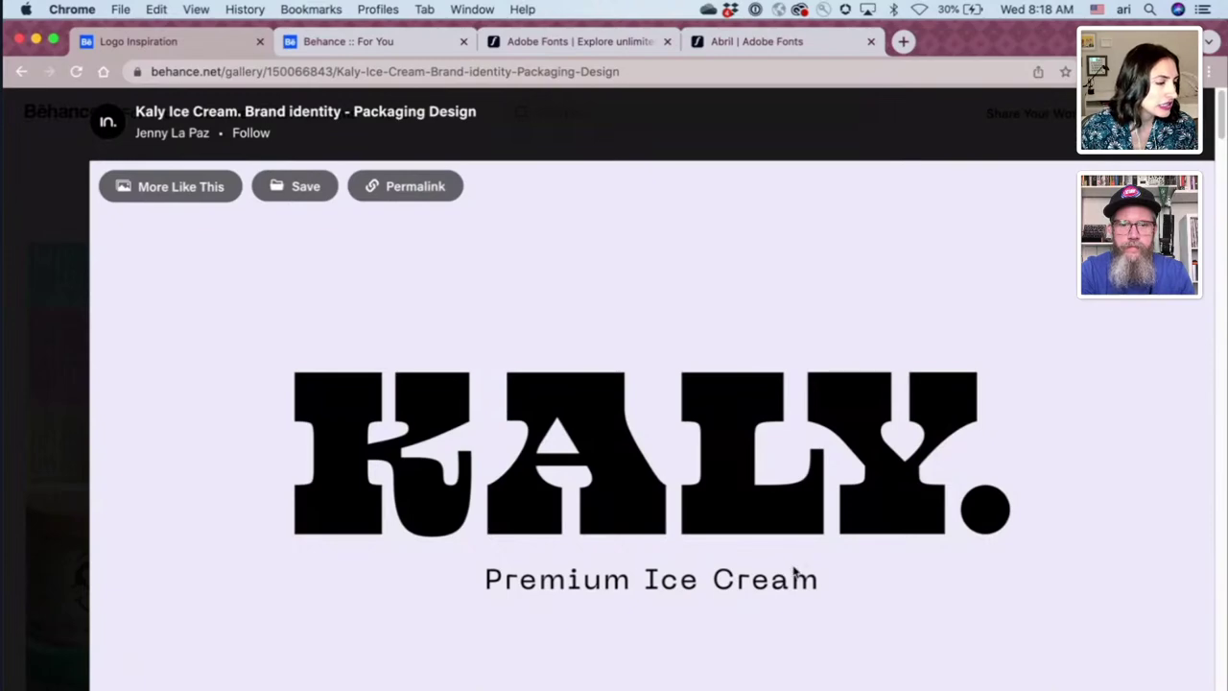
- Capture a screenshot of the large KALY wordmark on the Kaly Ice Cream project page
left_click(736, 43)
scroll(969, 211, "up", 10)
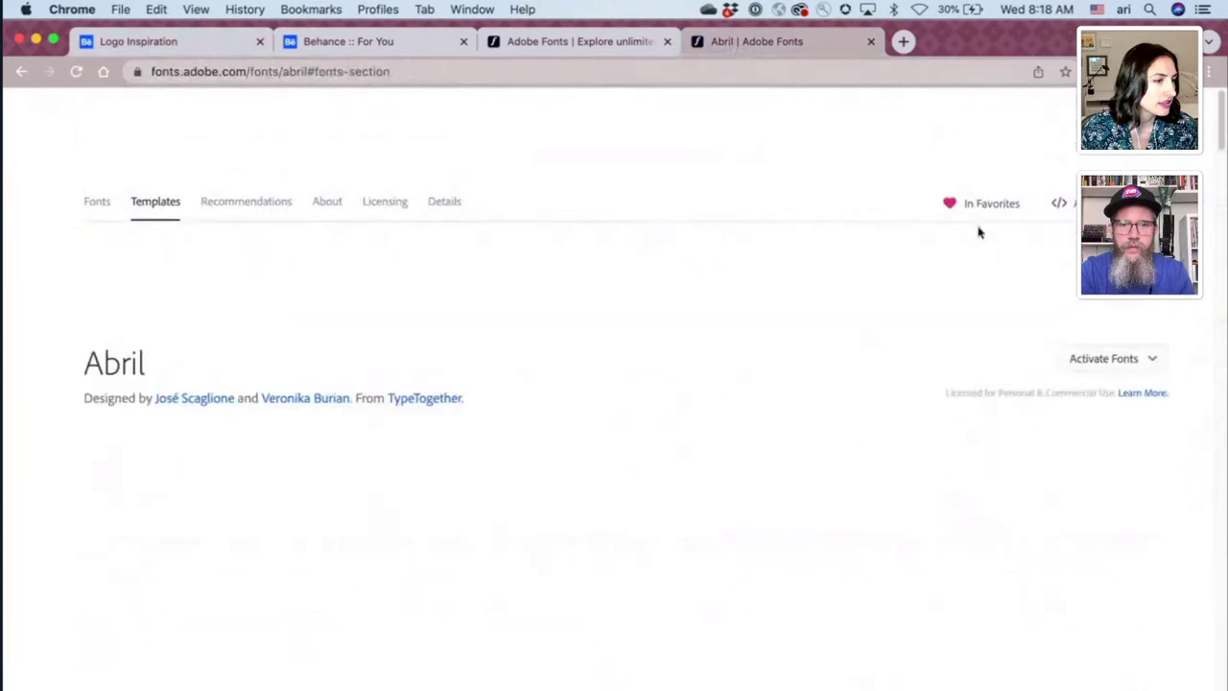
left_click(329, 40)
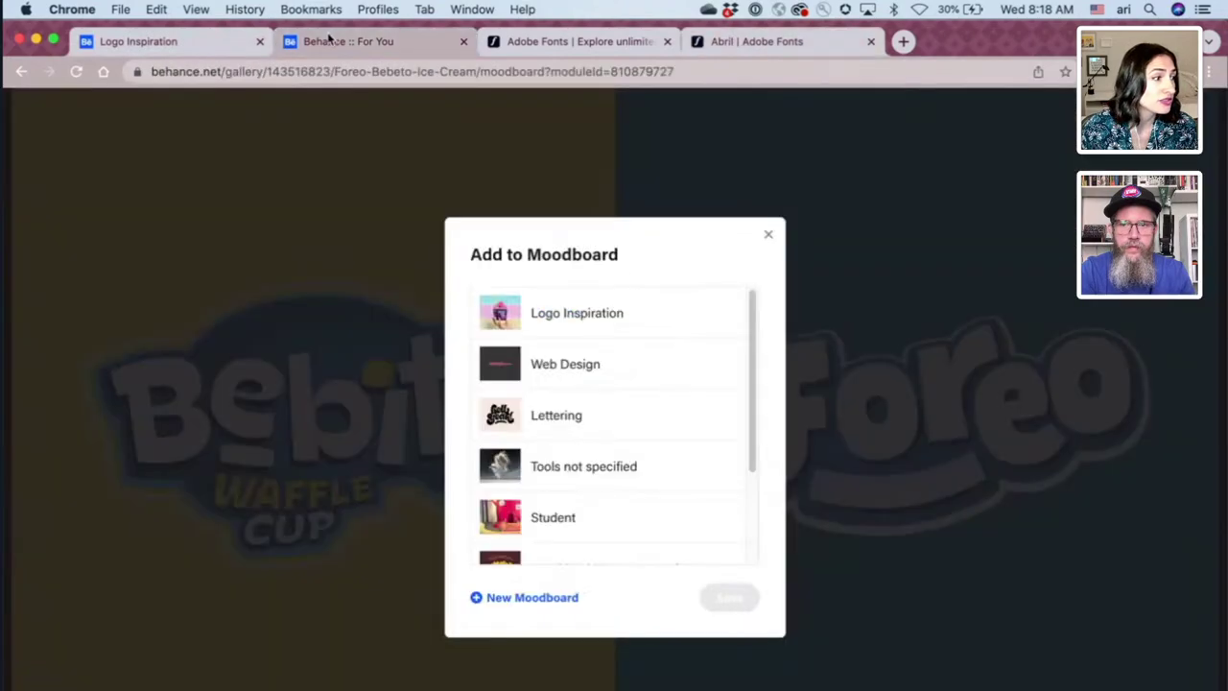
left_click(203, 42)
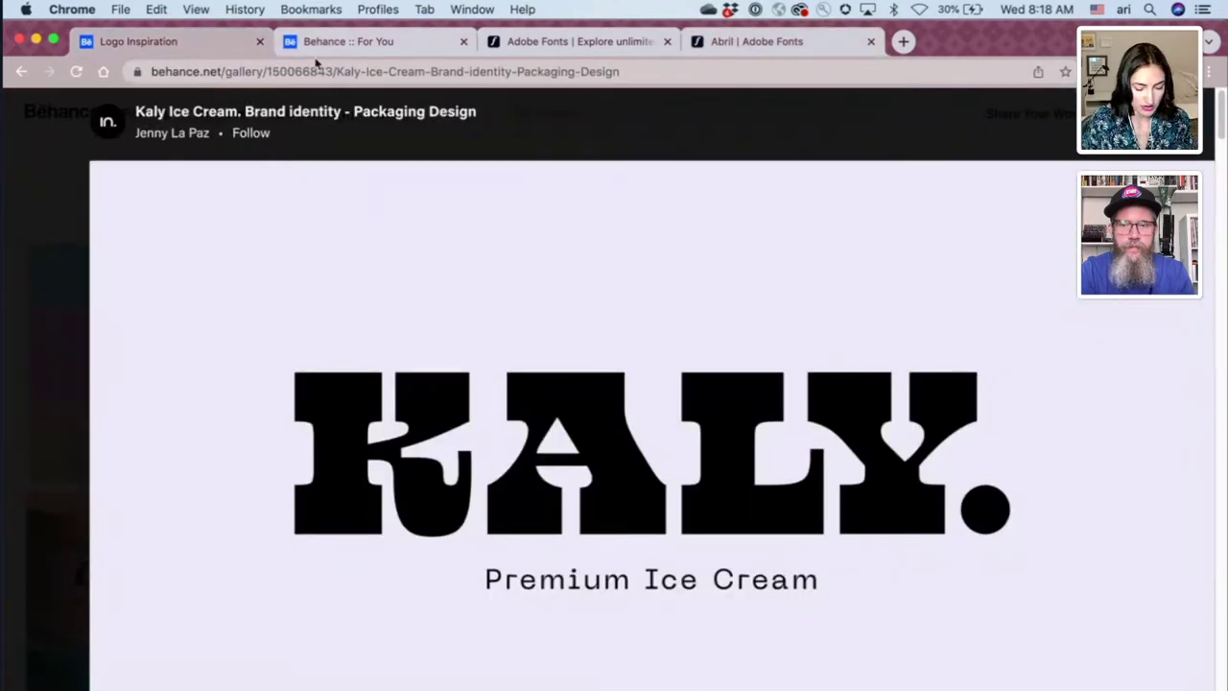
key("super+shift+4")
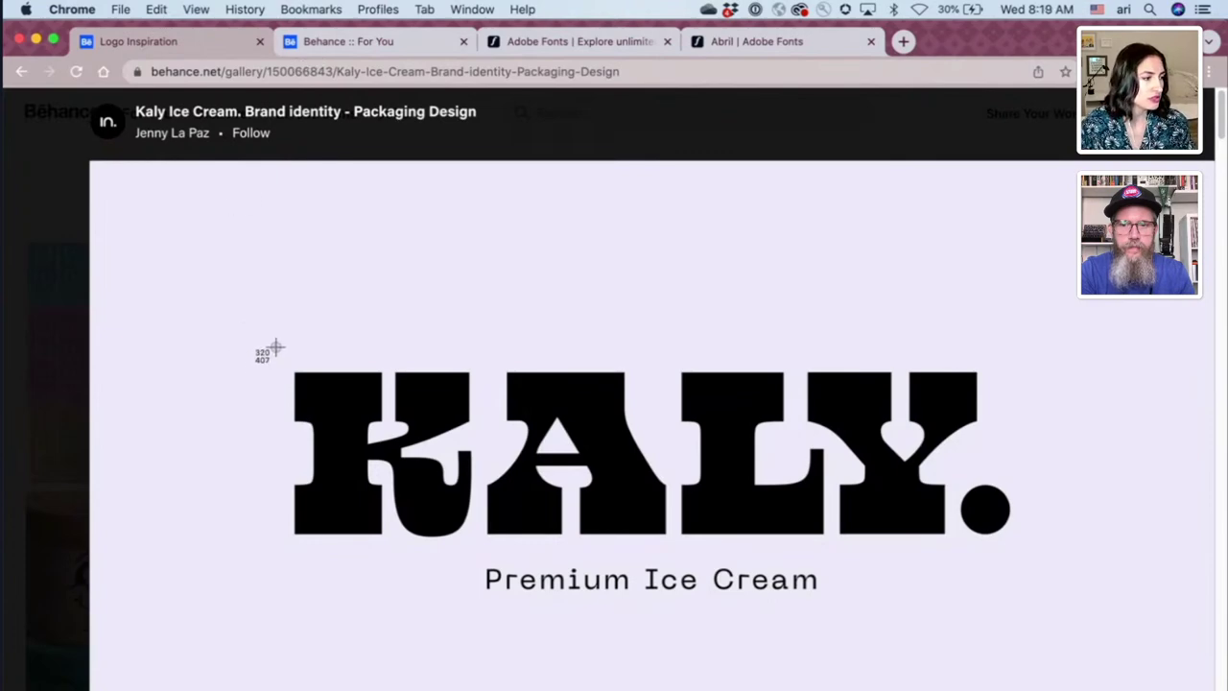
left_click_drag(259, 351, 1023, 549)
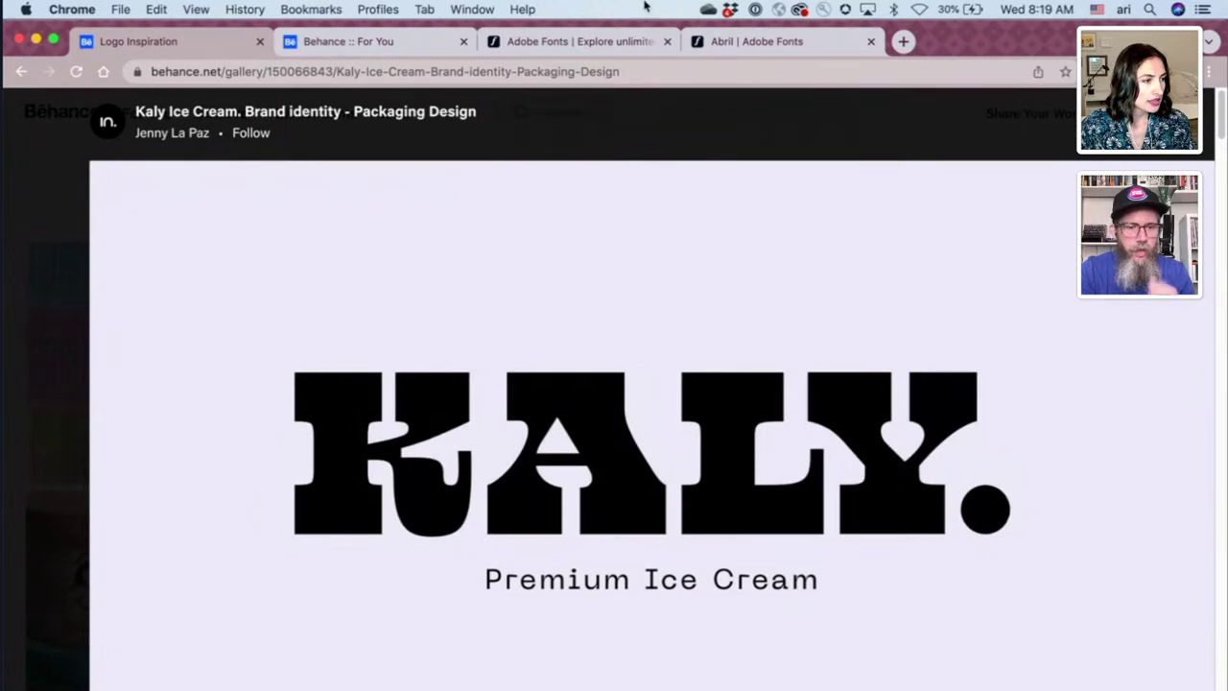
- Run an Adobe Fonts visual search on the wordmark screenshot, correcting the recognized text to "KALY"
left_click(778, 39)
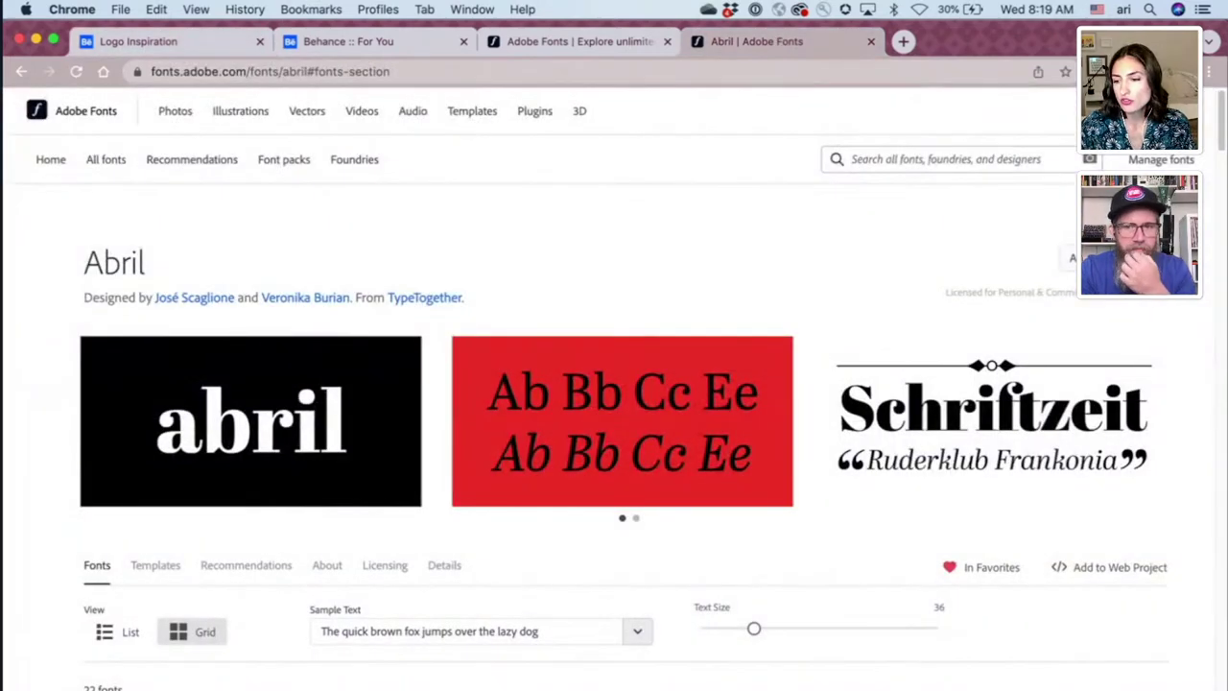
left_click_drag(1075, 614, 592, 304)
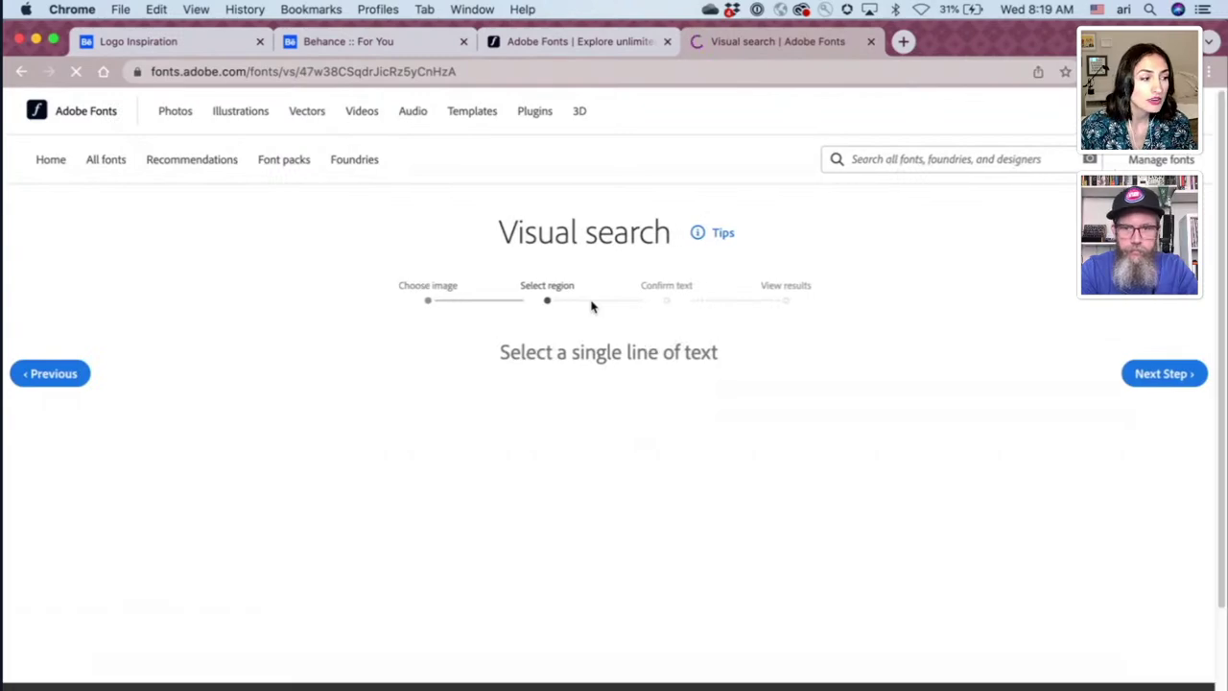
left_click(1143, 371)
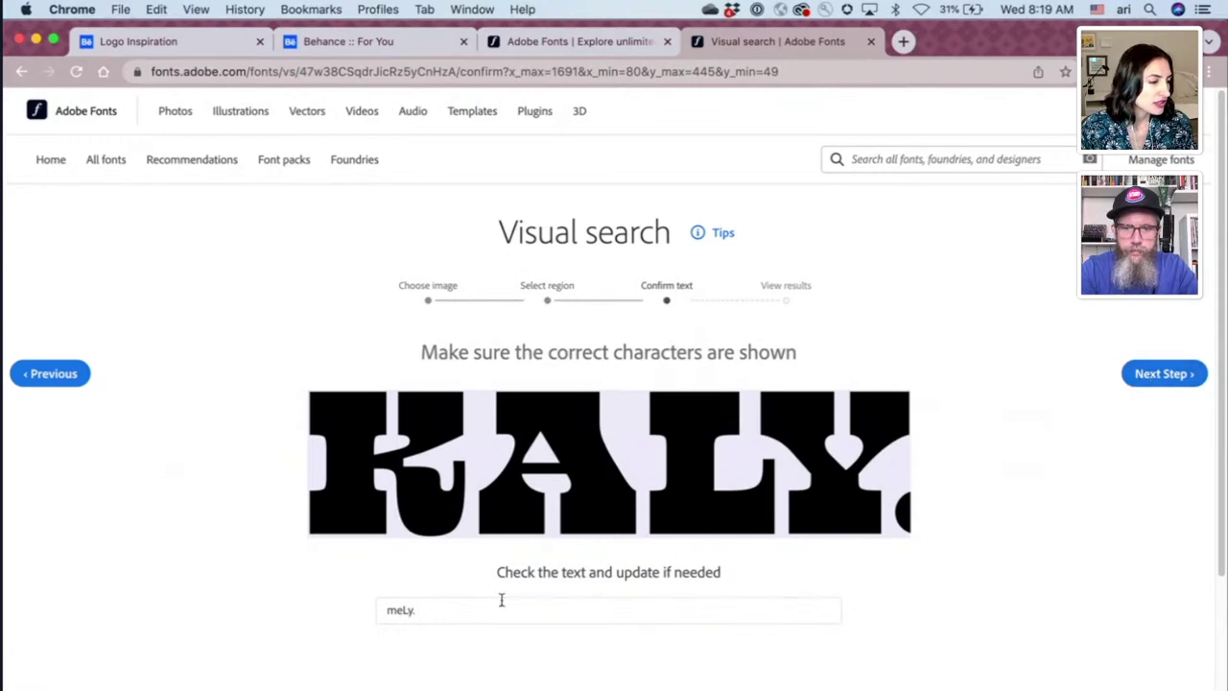
left_click(393, 608)
type("KALY")
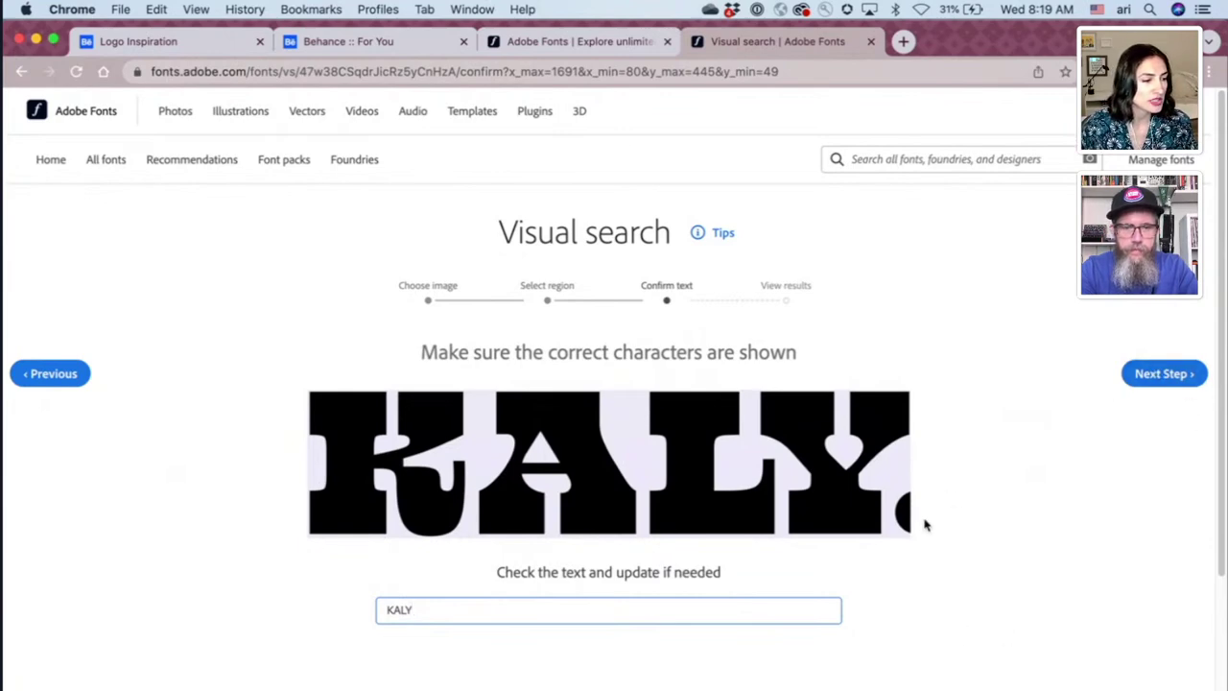
left_click(1164, 373)
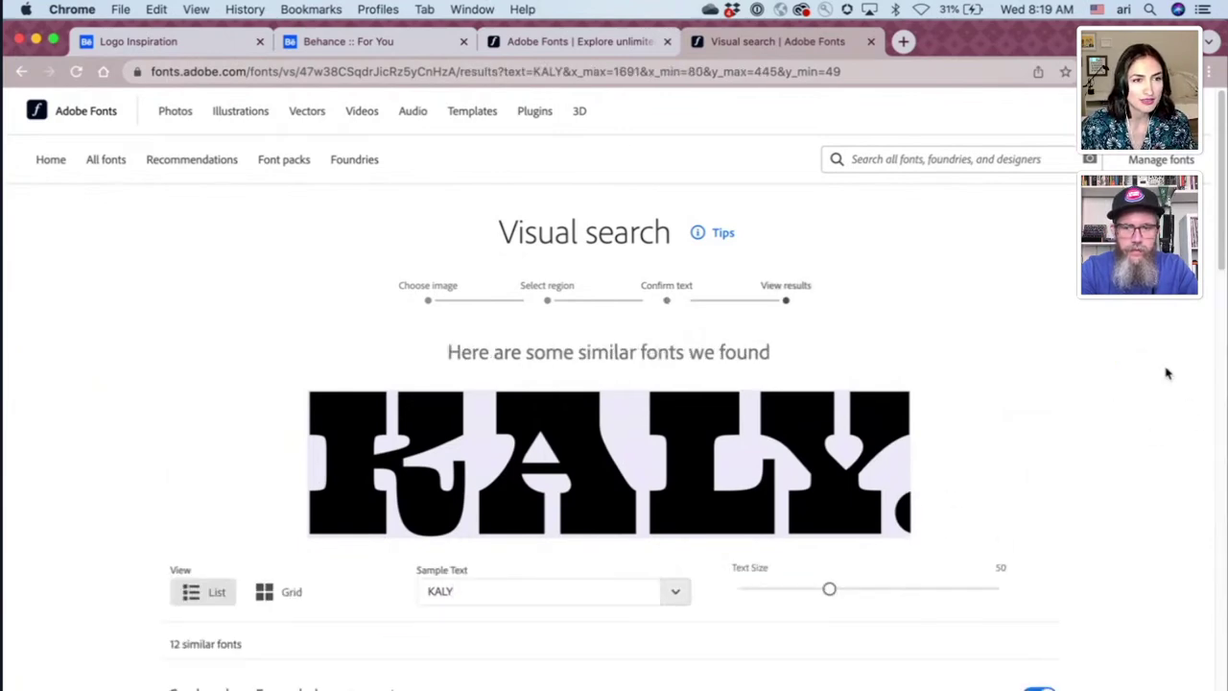
- Set the preview text size to 84 and compare the similar fonts with the KALY wordmark
scroll(872, 400, "down", 5)
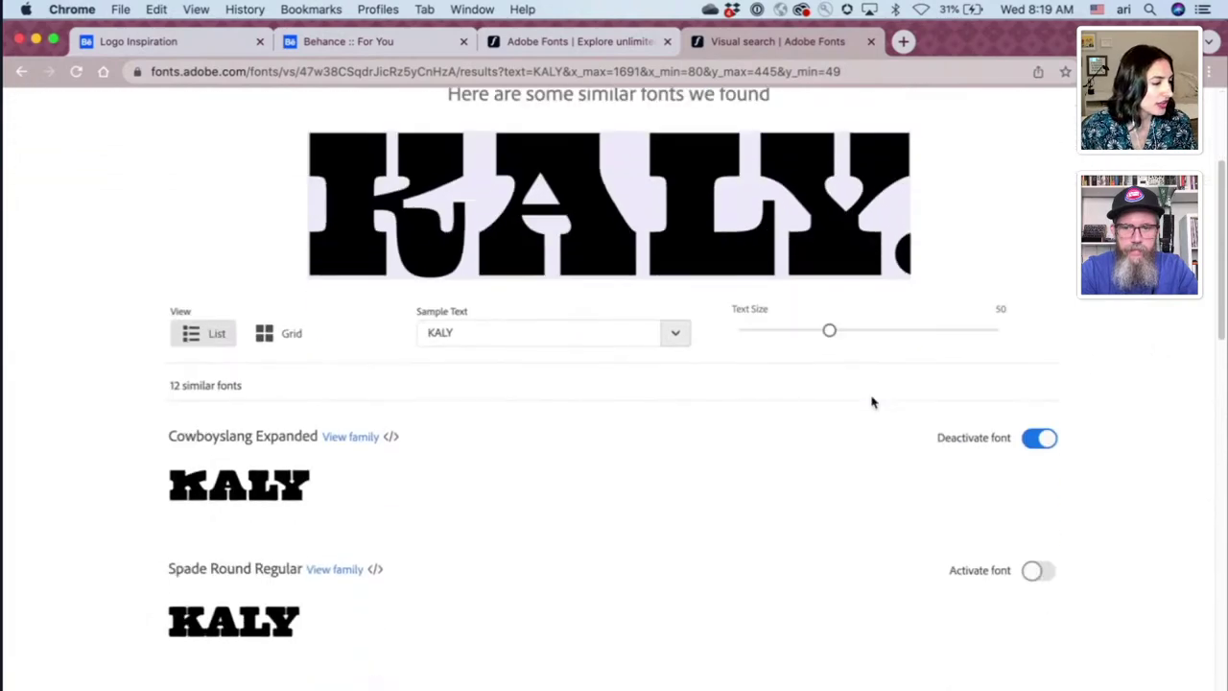
left_click_drag(877, 323, 910, 321)
scroll(910, 322, "down", 10)
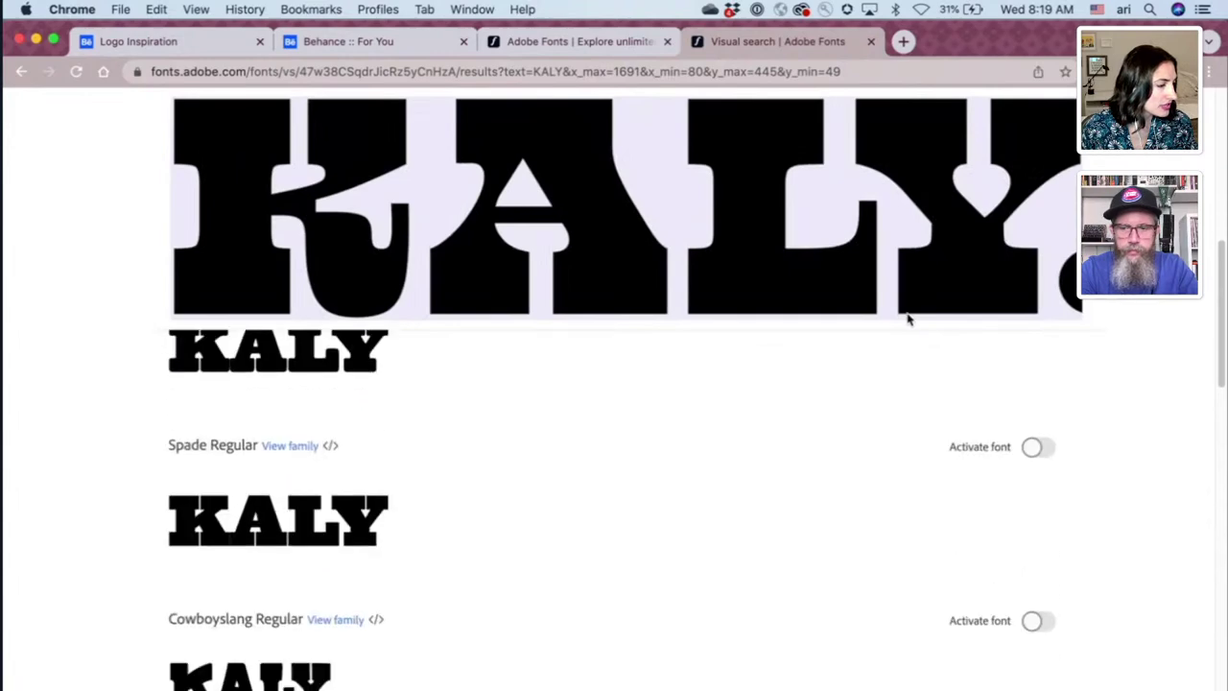
scroll(910, 322, "down", 8)
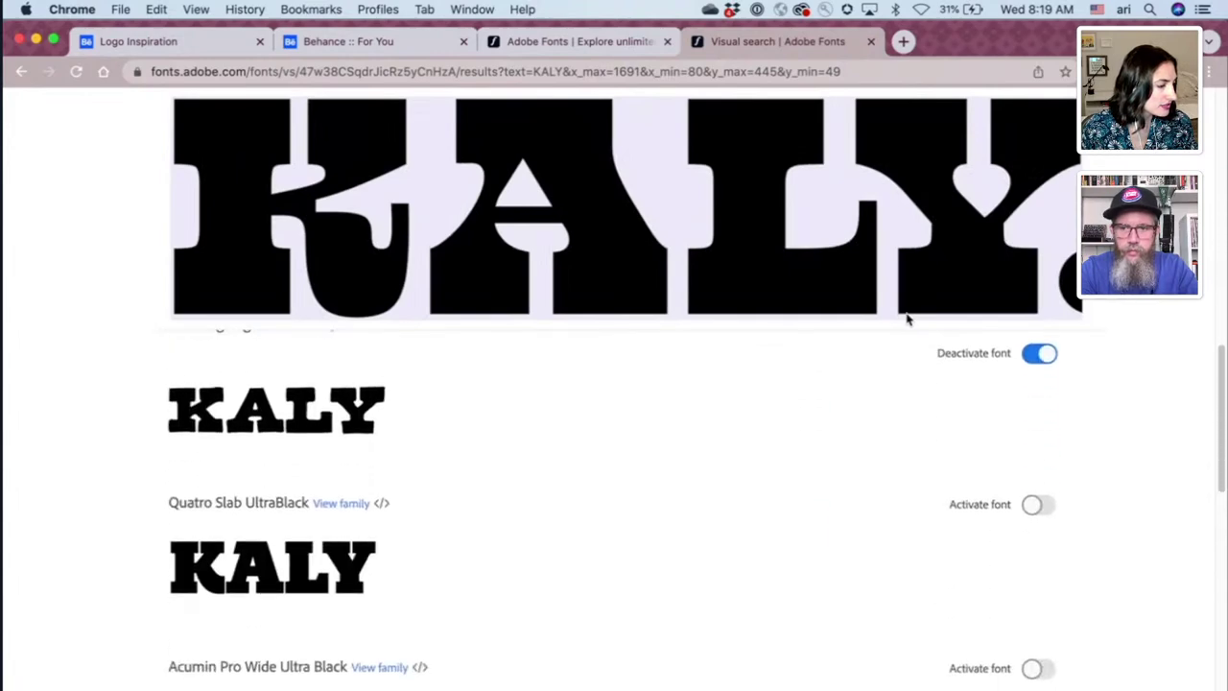
scroll(908, 320, "down", 10)
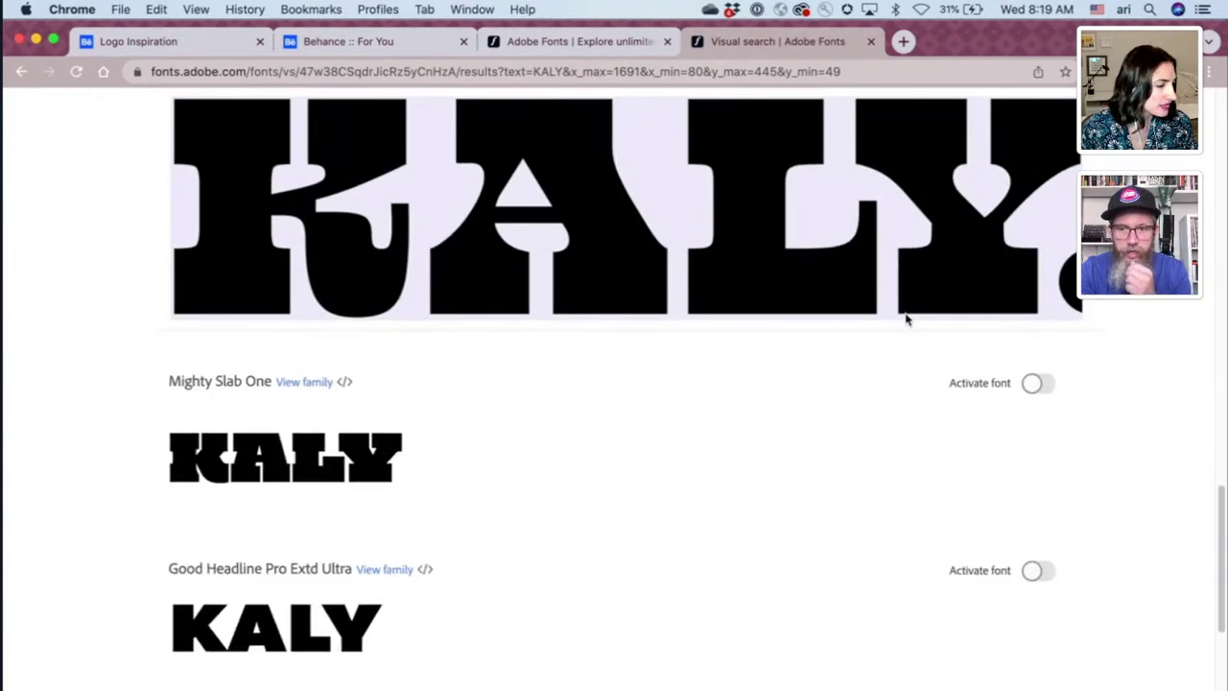
scroll(908, 319, "up", 20)
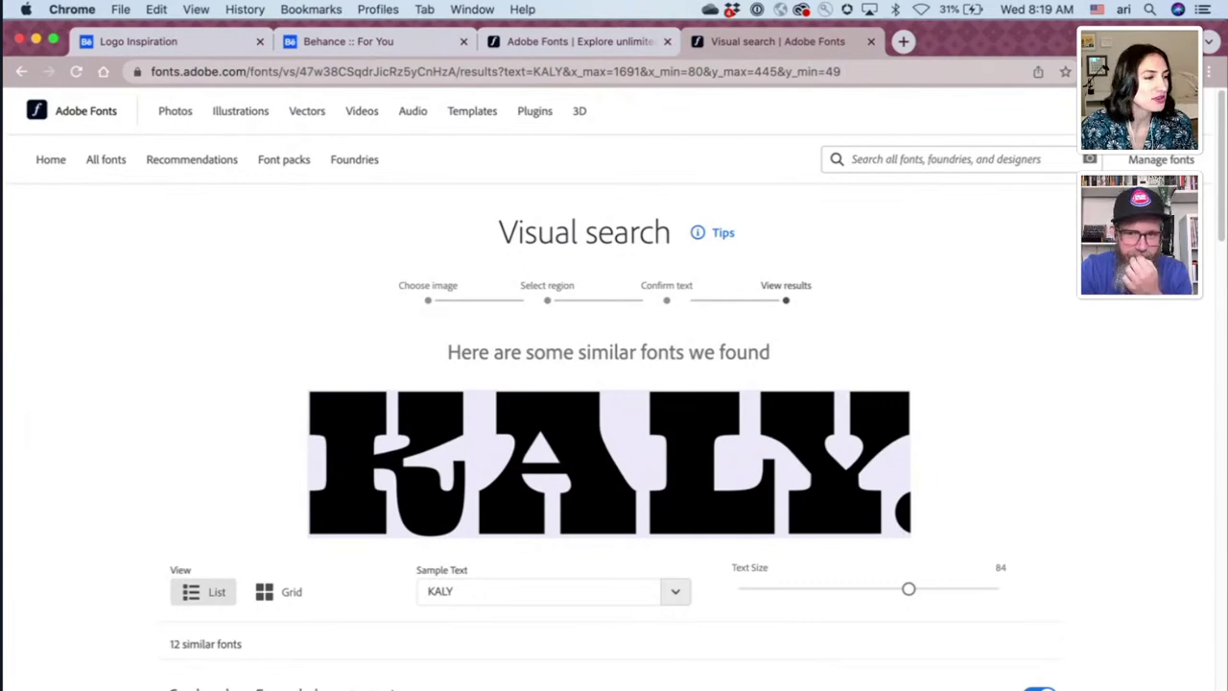
left_click(973, 166)
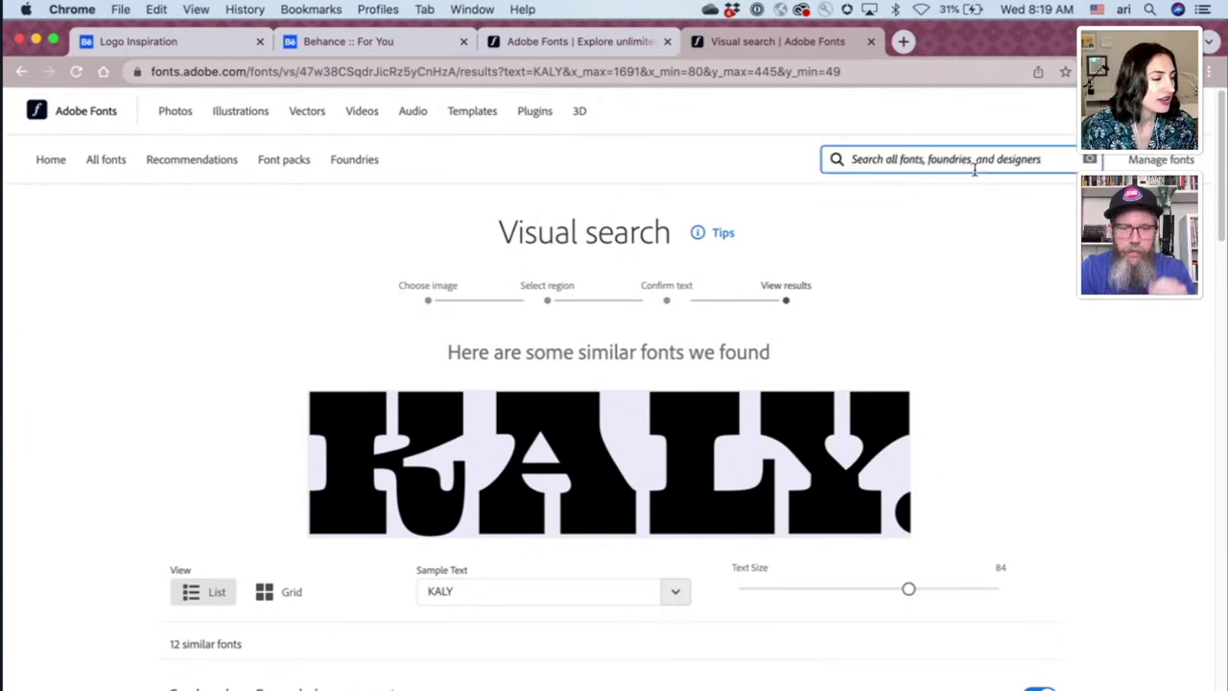
scroll(1017, 252, "down", 3)
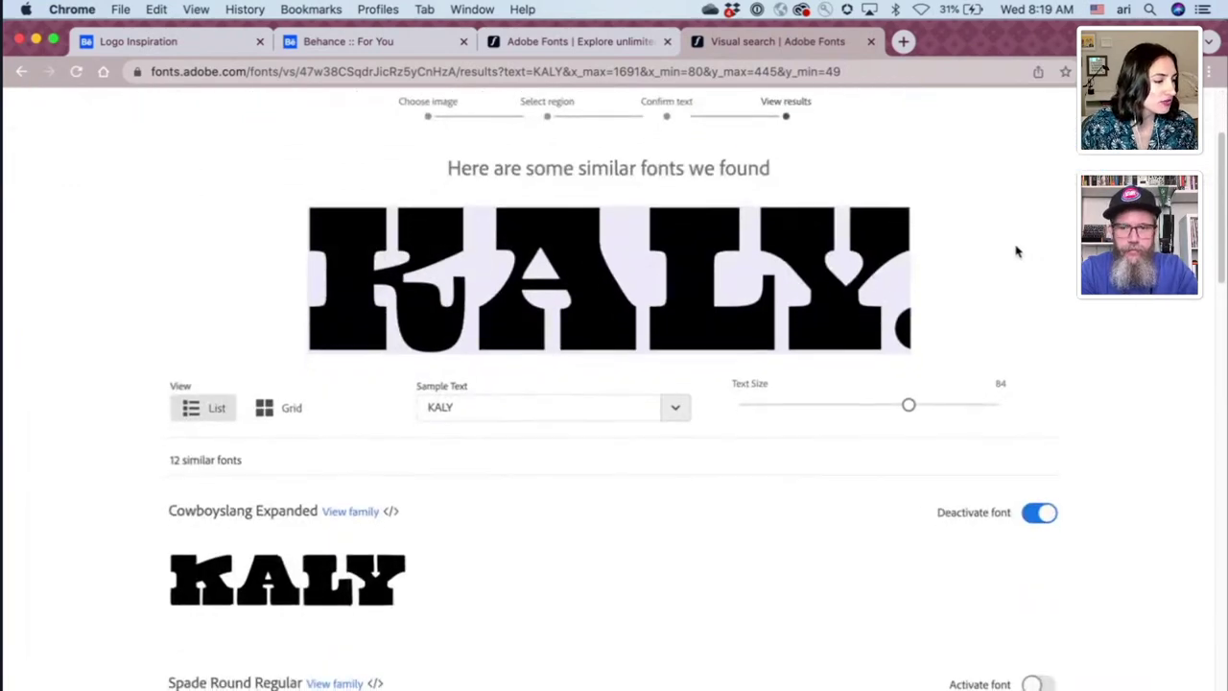
scroll(1017, 252, "down", 5)
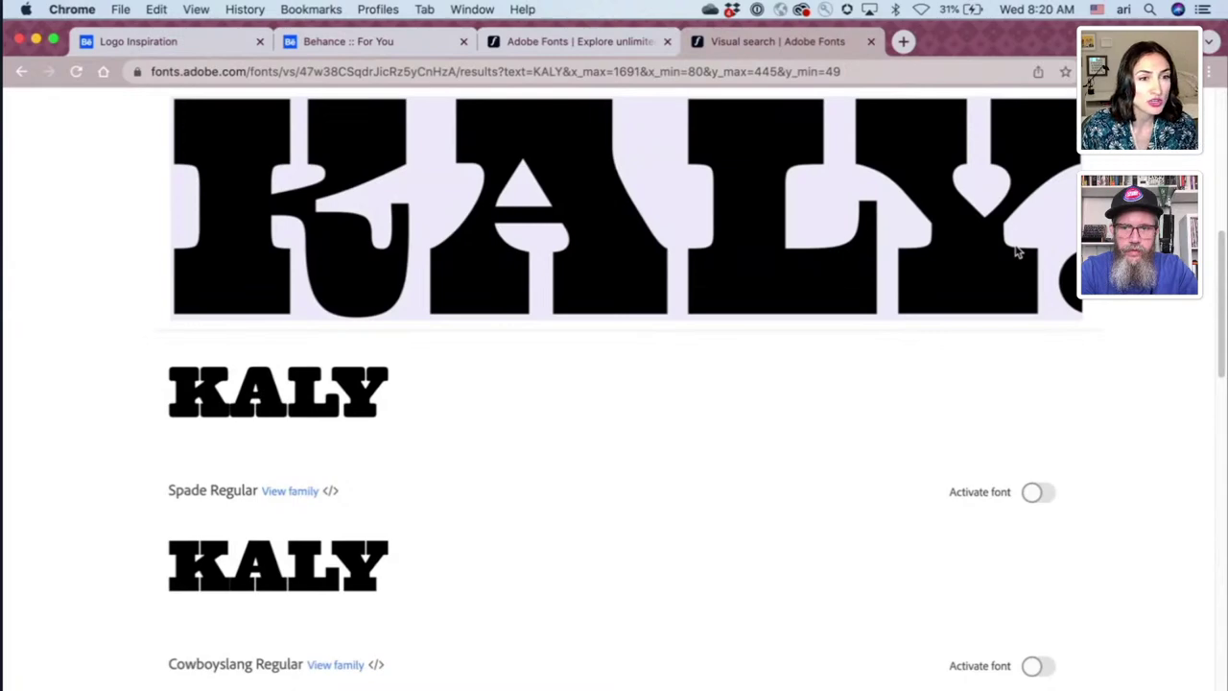
scroll(1016, 253, "up", 8)
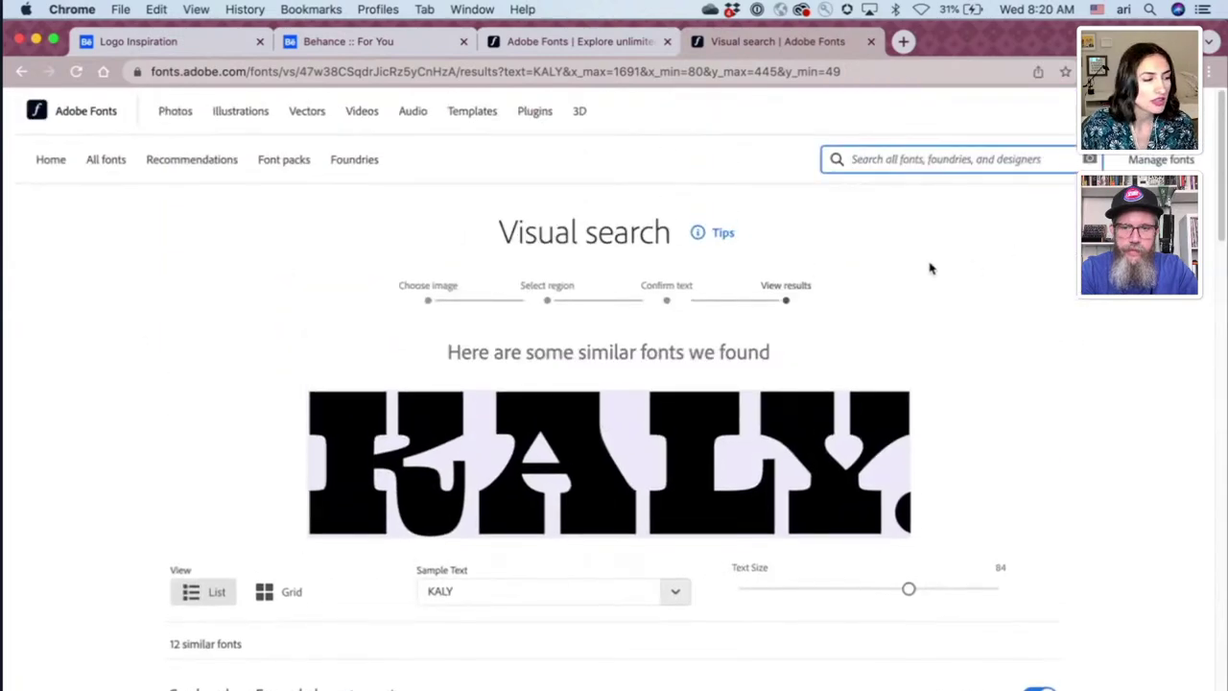
- Search Adobe Fonts for "oh no type co", limit the results to foundries and open the OH no Type Co. page
left_click(950, 161)
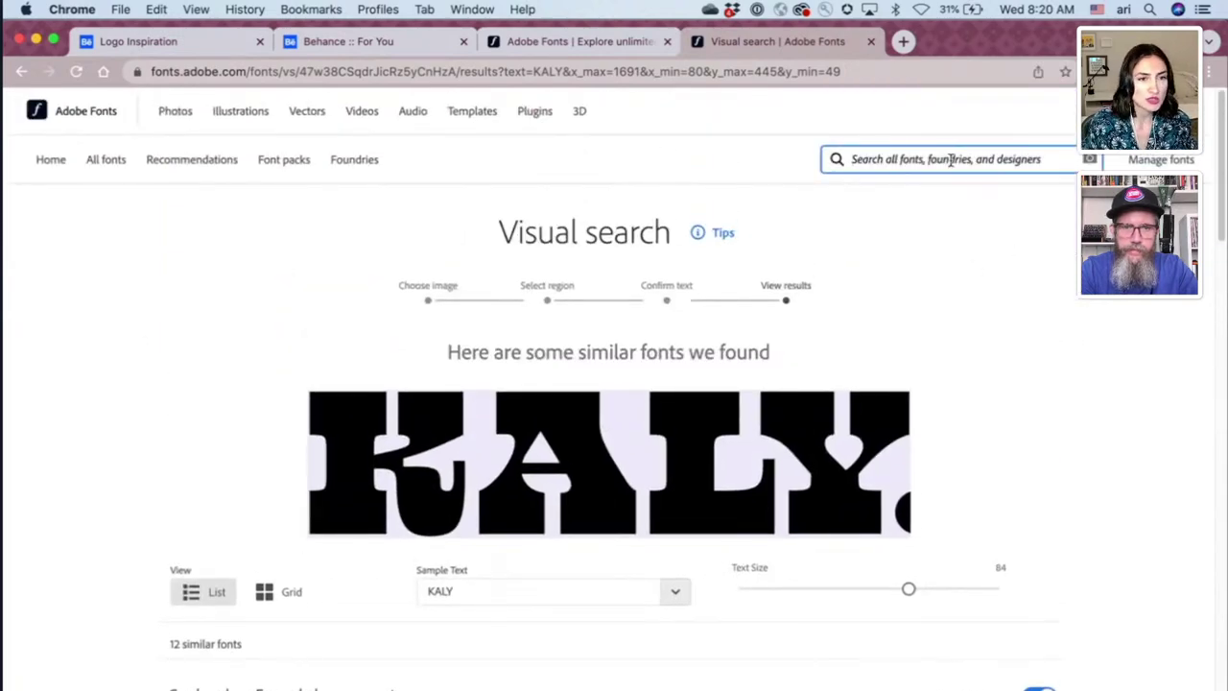
type("ohno")
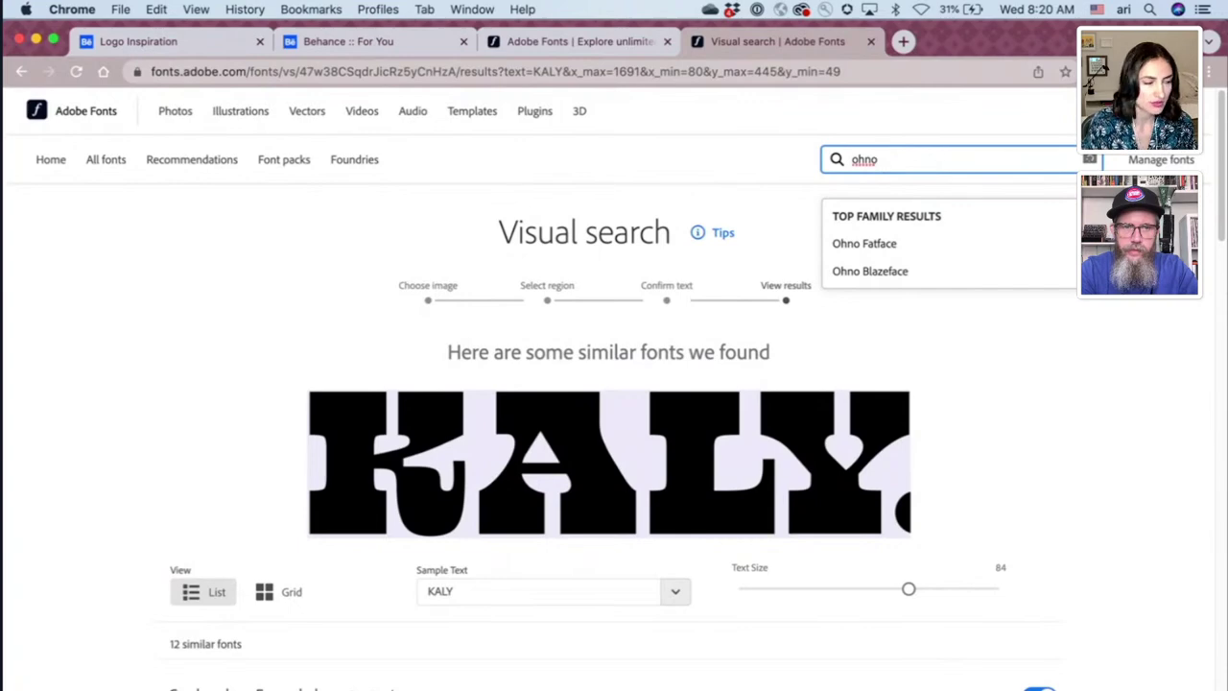
type(" no type co")
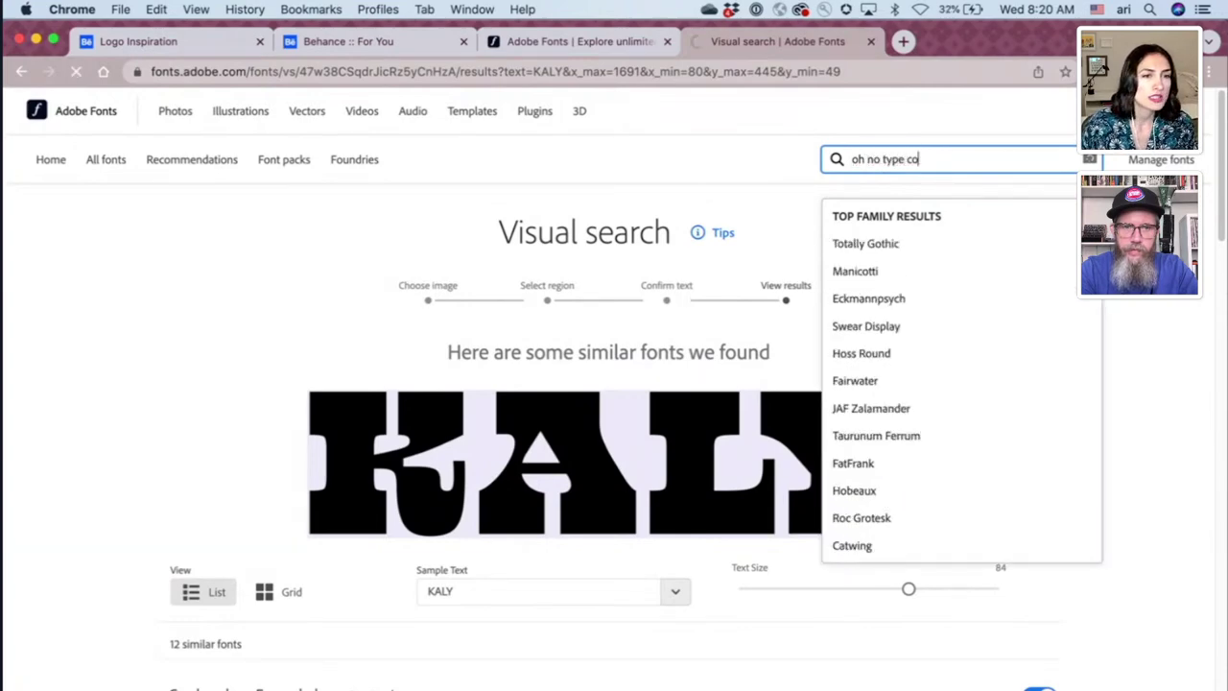
key("Return")
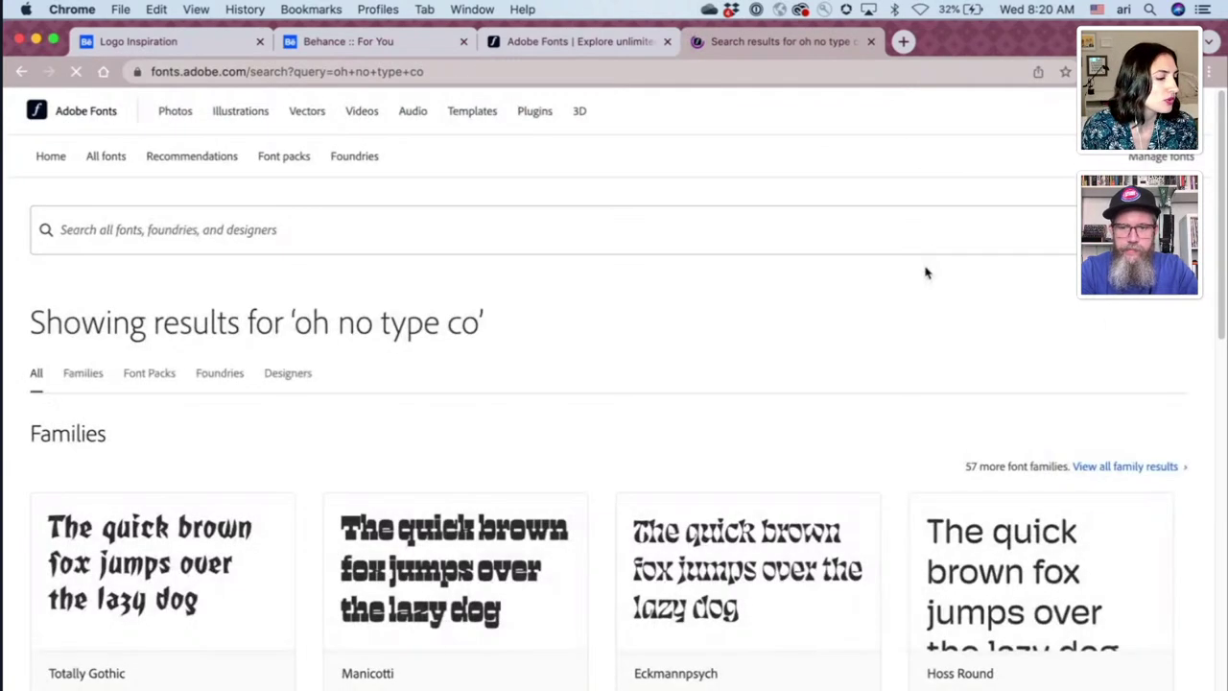
left_click(211, 375)
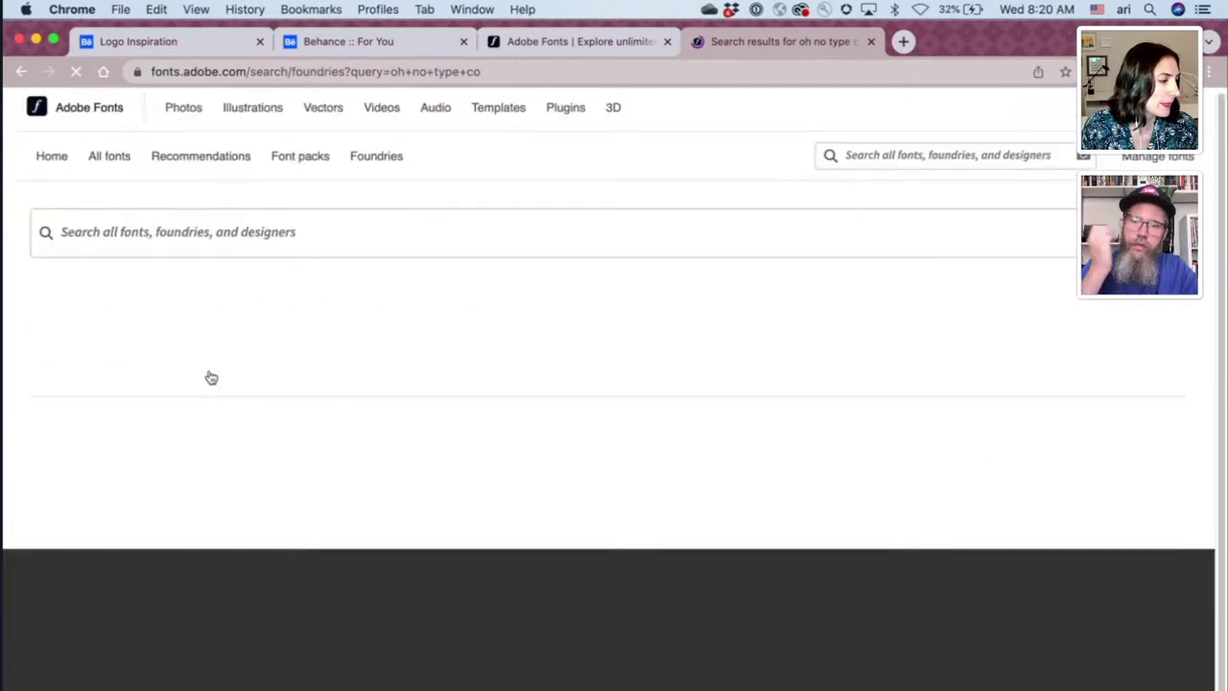
left_click(164, 499)
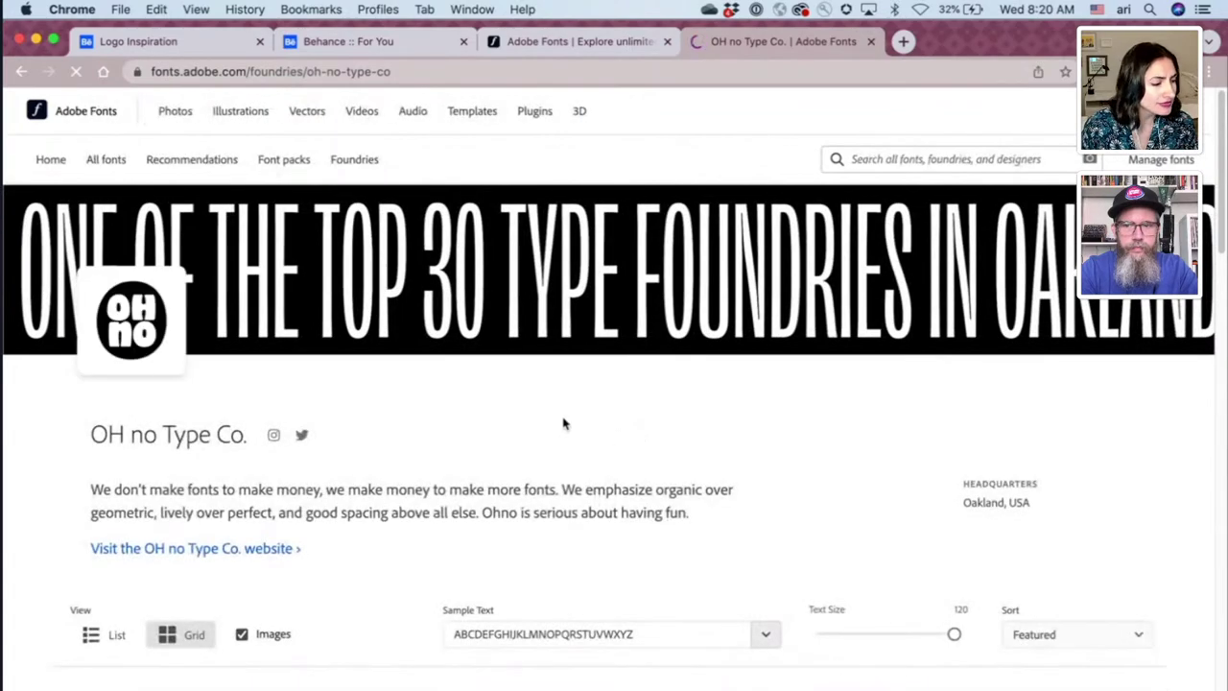
- Preview the OH no Type Co. fonts with the sample text "KALY" and open the Beastly family
scroll(728, 495, "down", 3)
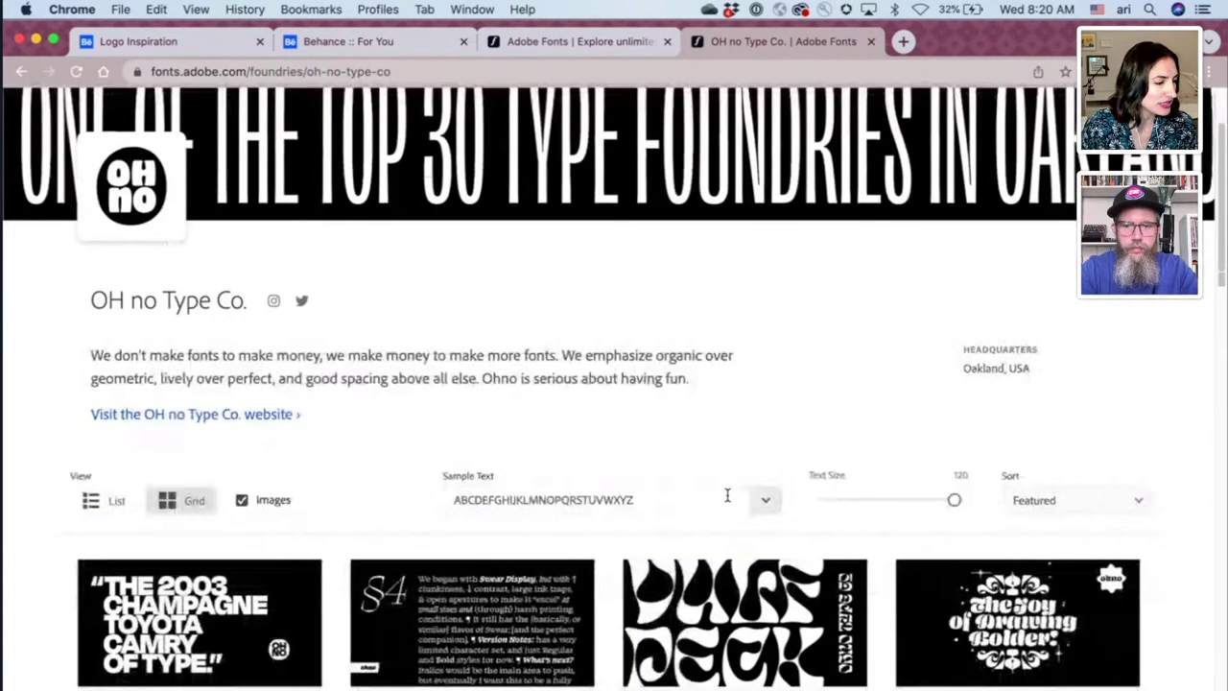
left_click(665, 473)
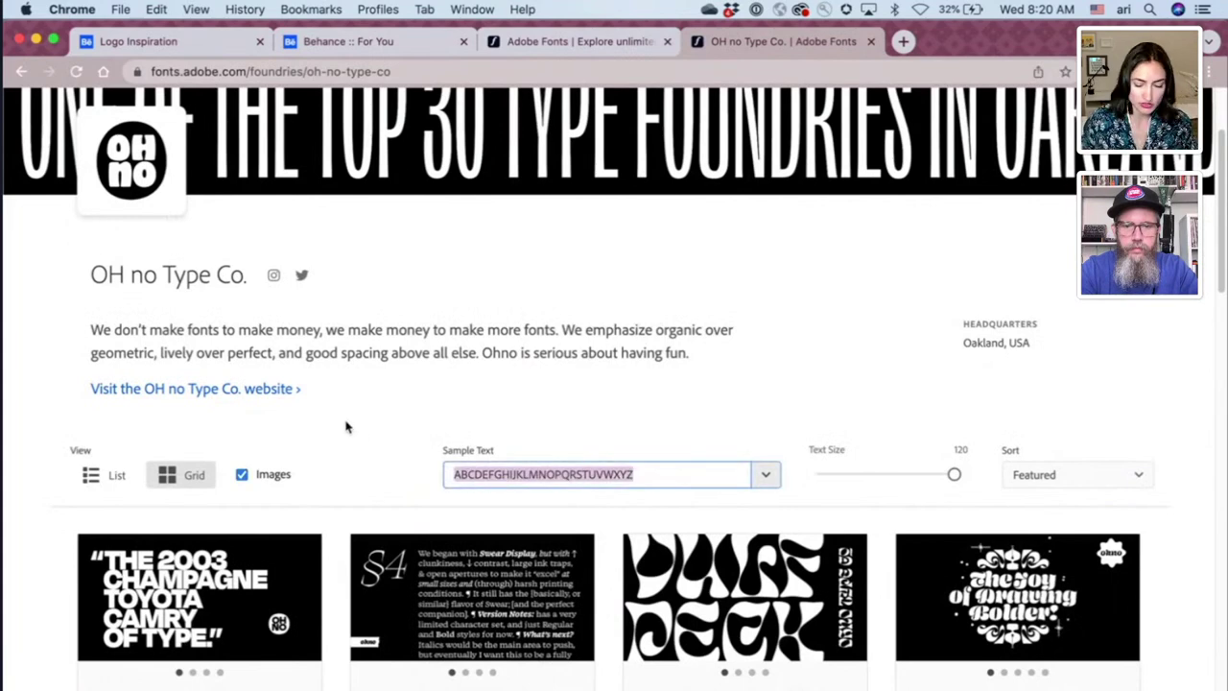
type("KALY")
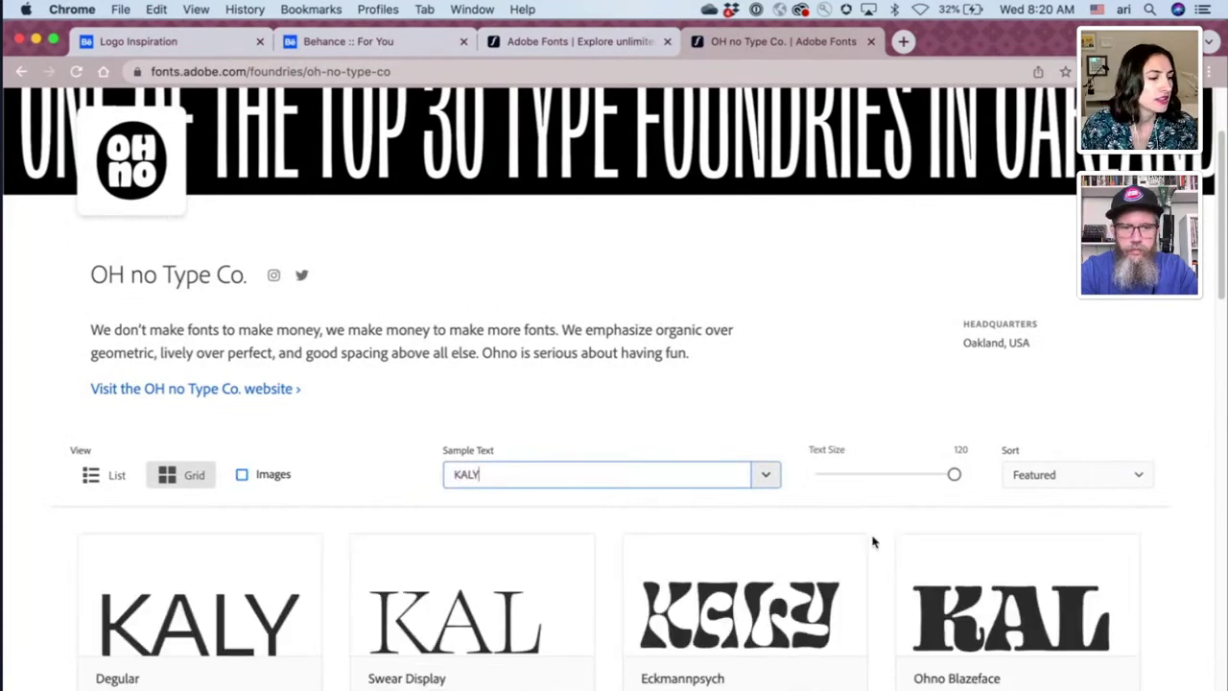
scroll(916, 547, "down", 5)
left_click(919, 549)
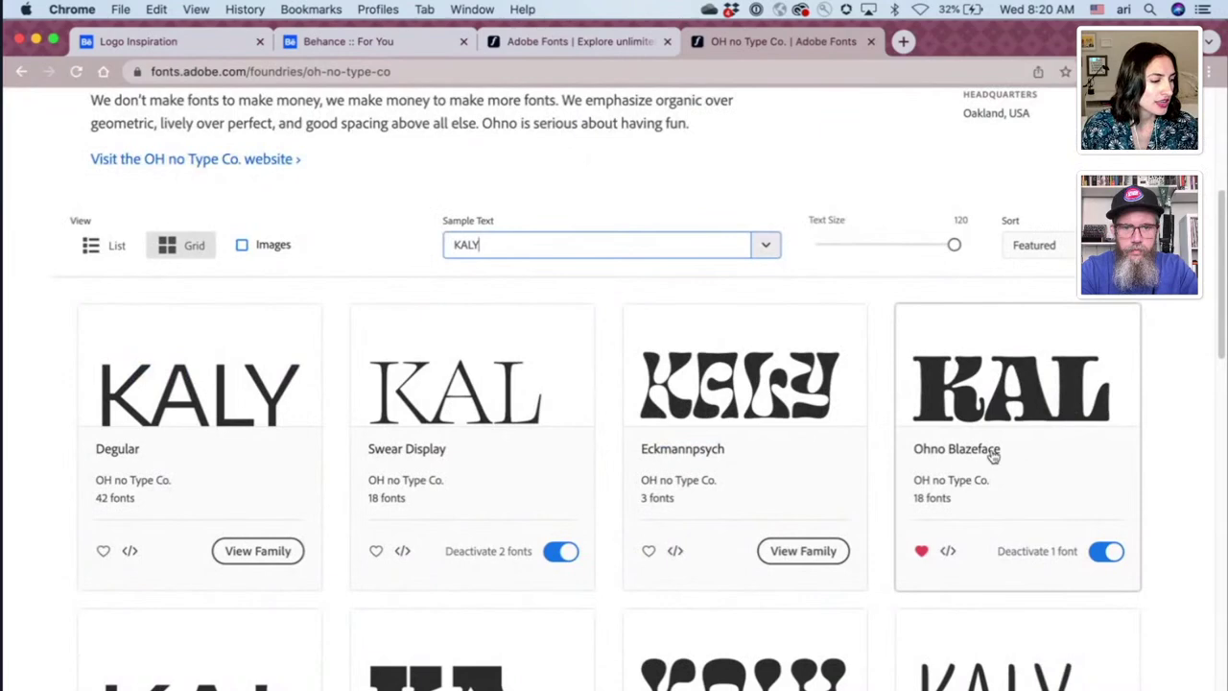
scroll(1017, 458, "down", 3)
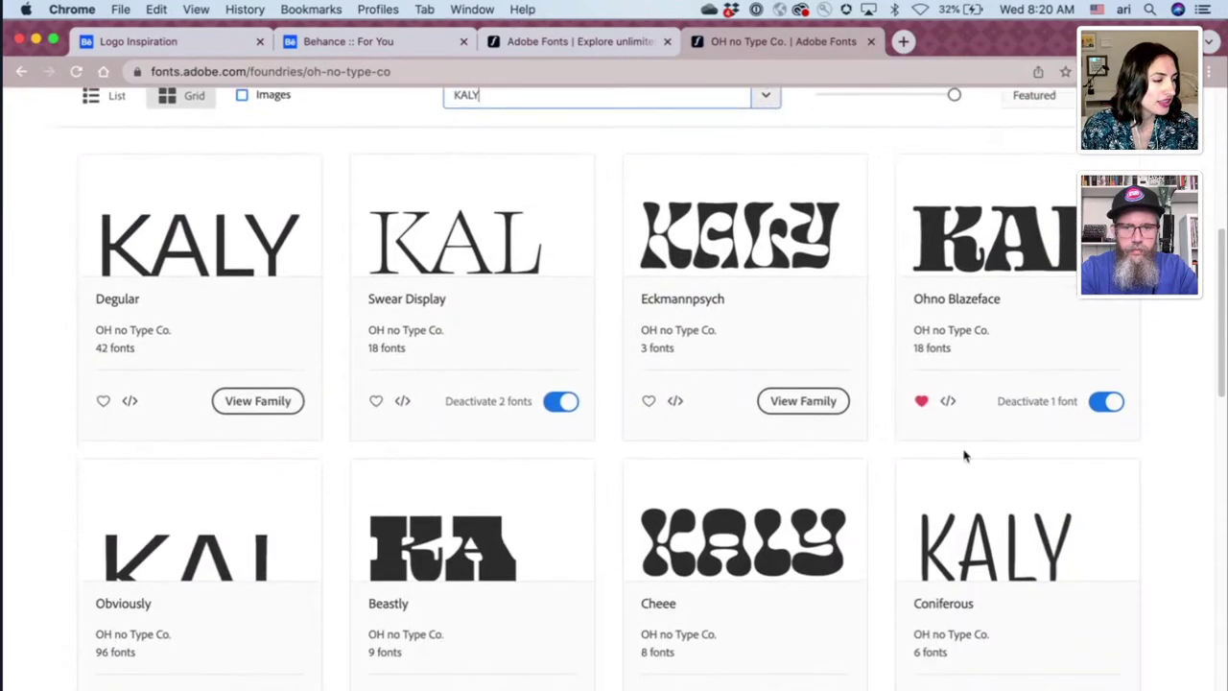
left_click(482, 550)
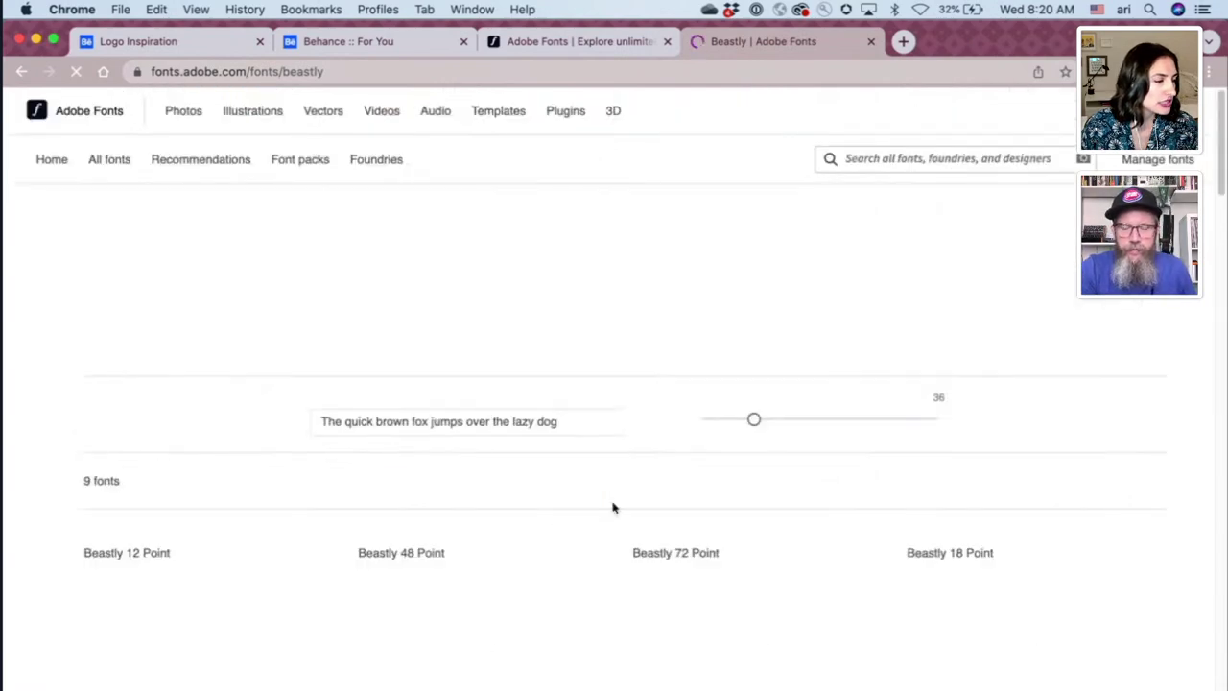
- Preview the Beastly fonts as a list at text size 79 and activate the whole family
scroll(605, 501, "down", 4)
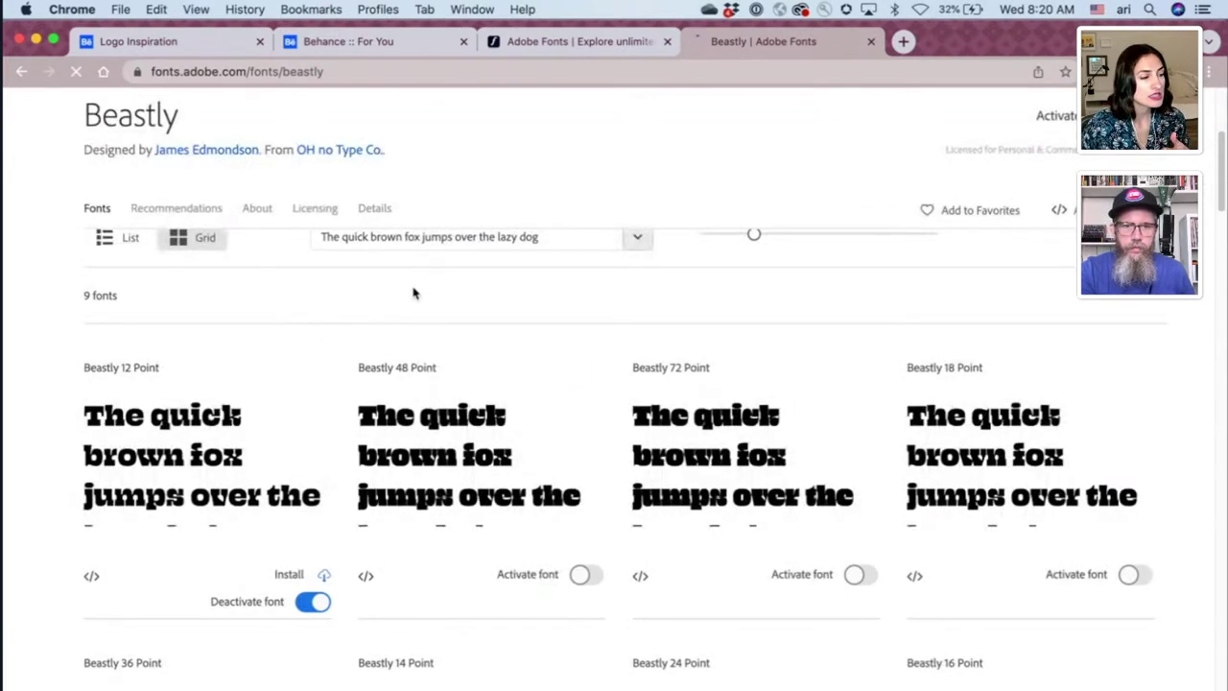
scroll(538, 343, "up", 2)
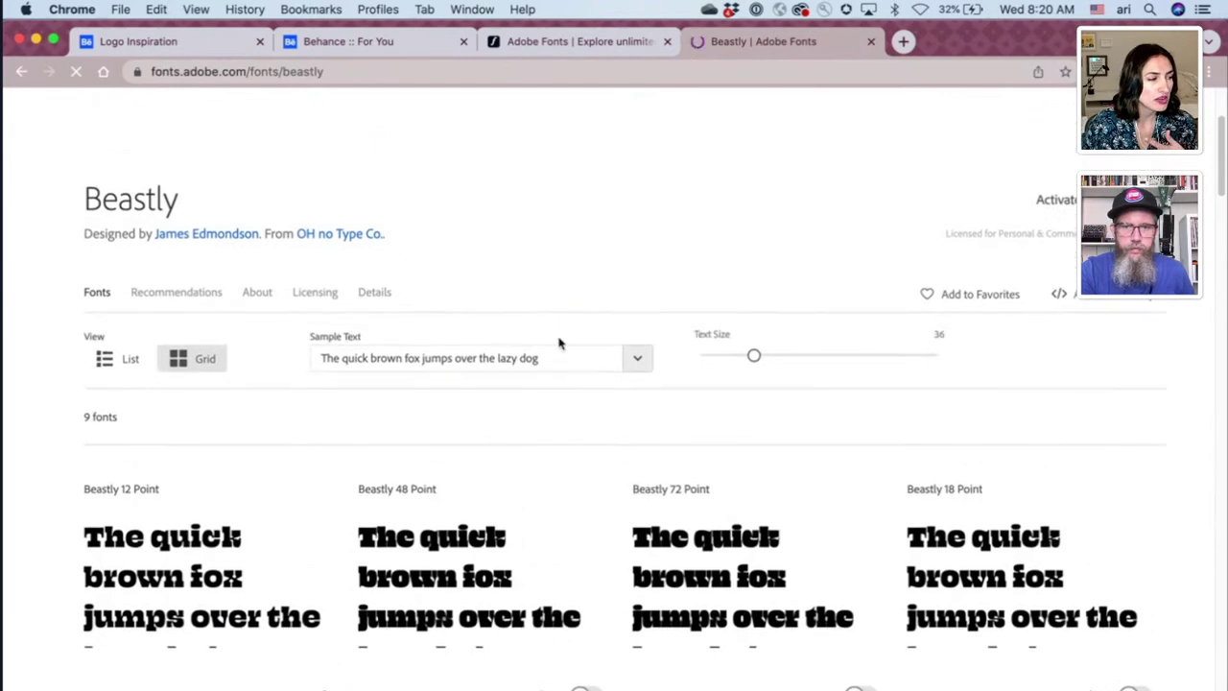
left_click_drag(840, 356, 846, 359)
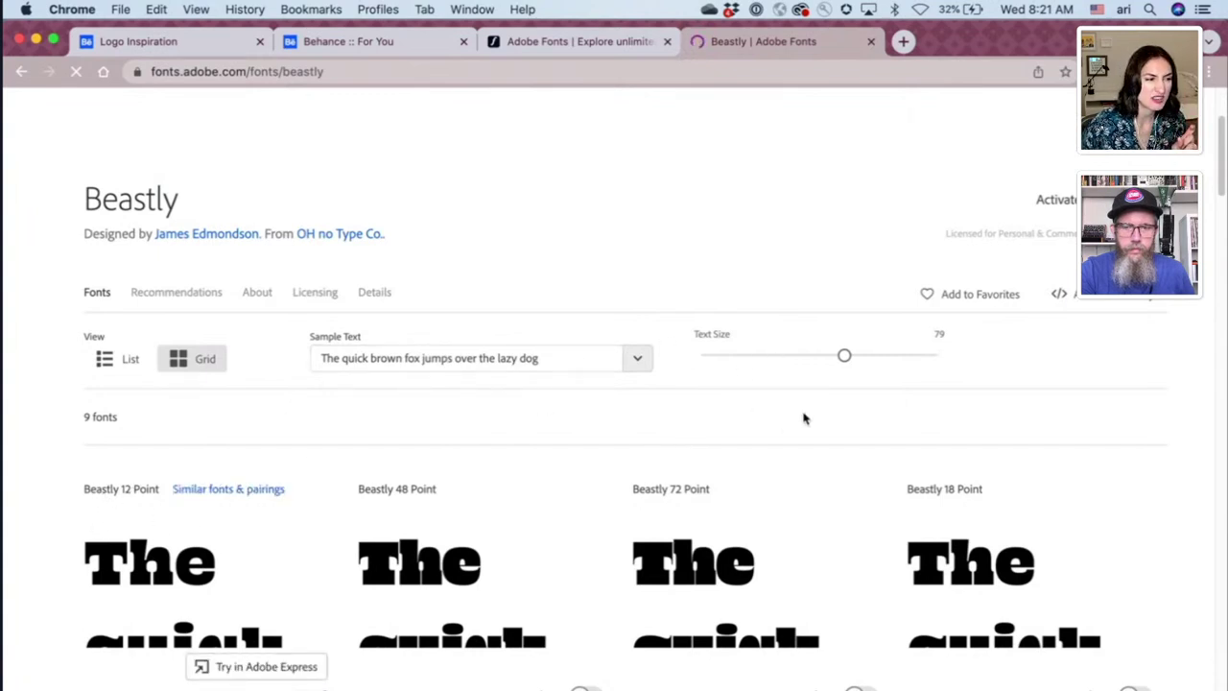
left_click(119, 362)
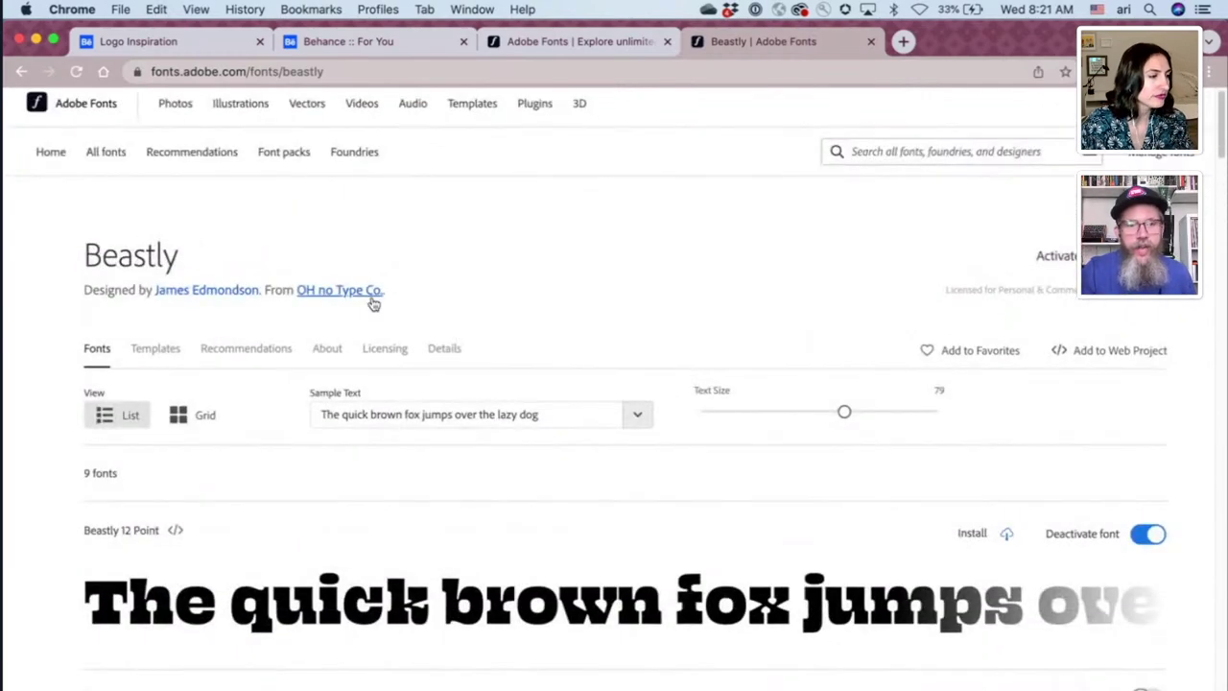
scroll(833, 302, "down", 2)
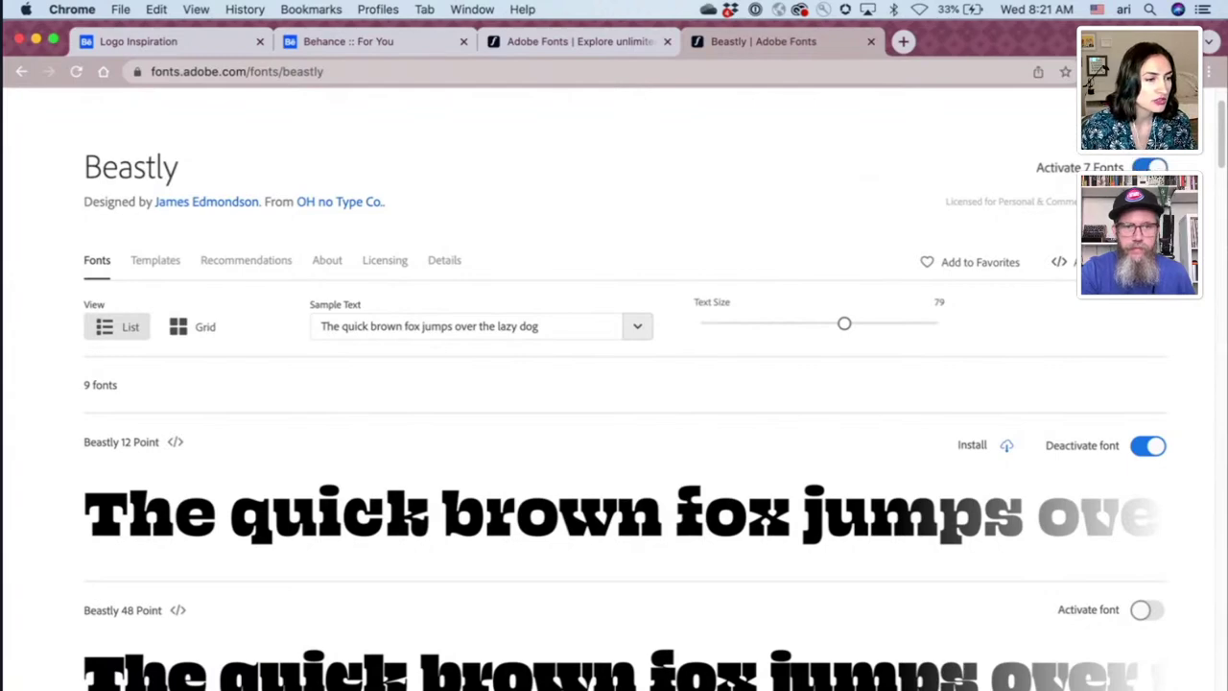
left_click(1149, 168)
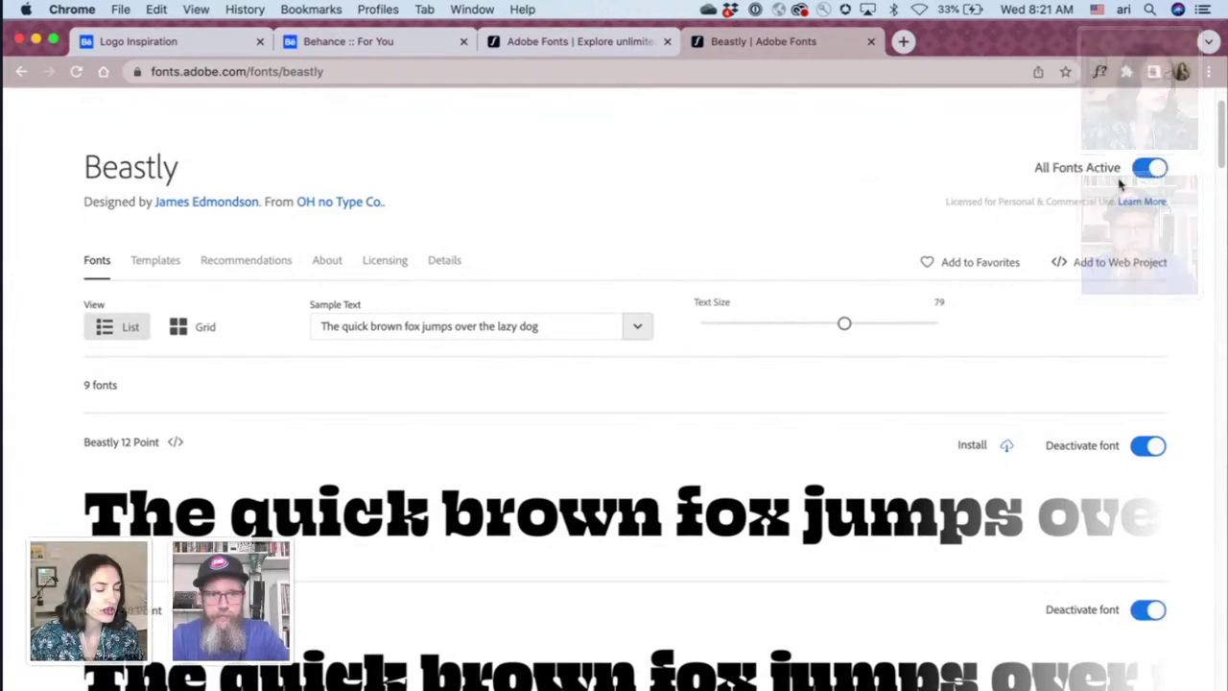
- Go back to the Logo Inspiration moodboard on Behance and look through its saved ice cream projects
left_click(353, 43)
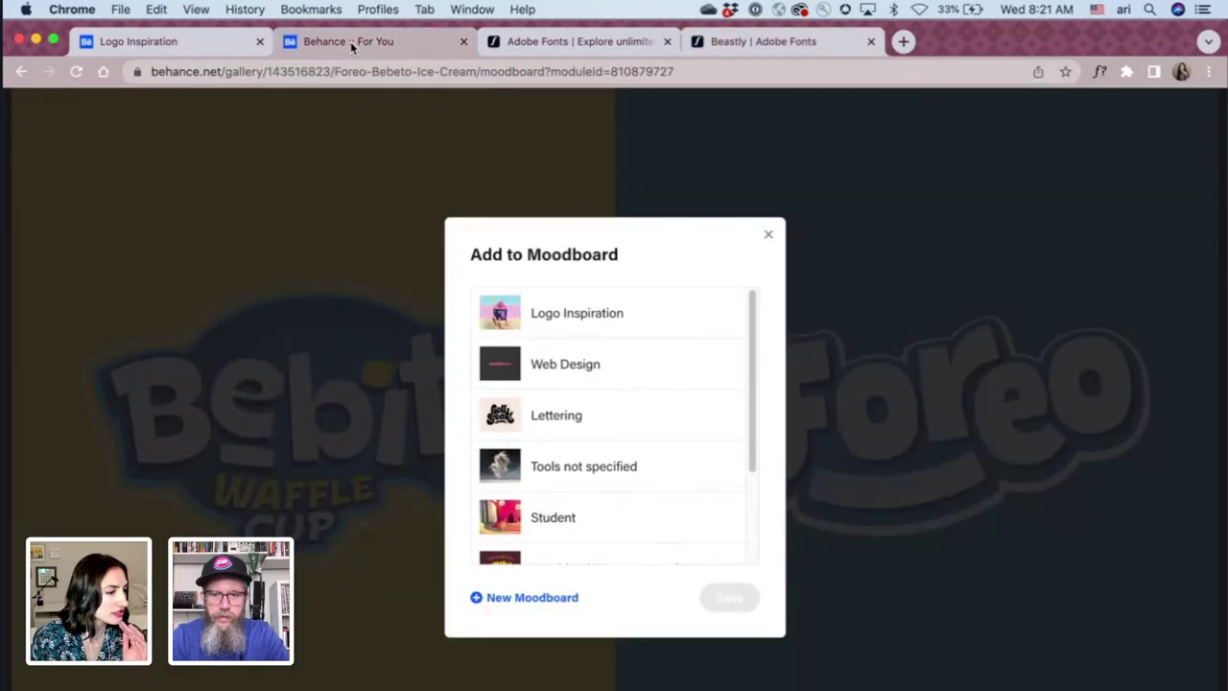
left_click(196, 43)
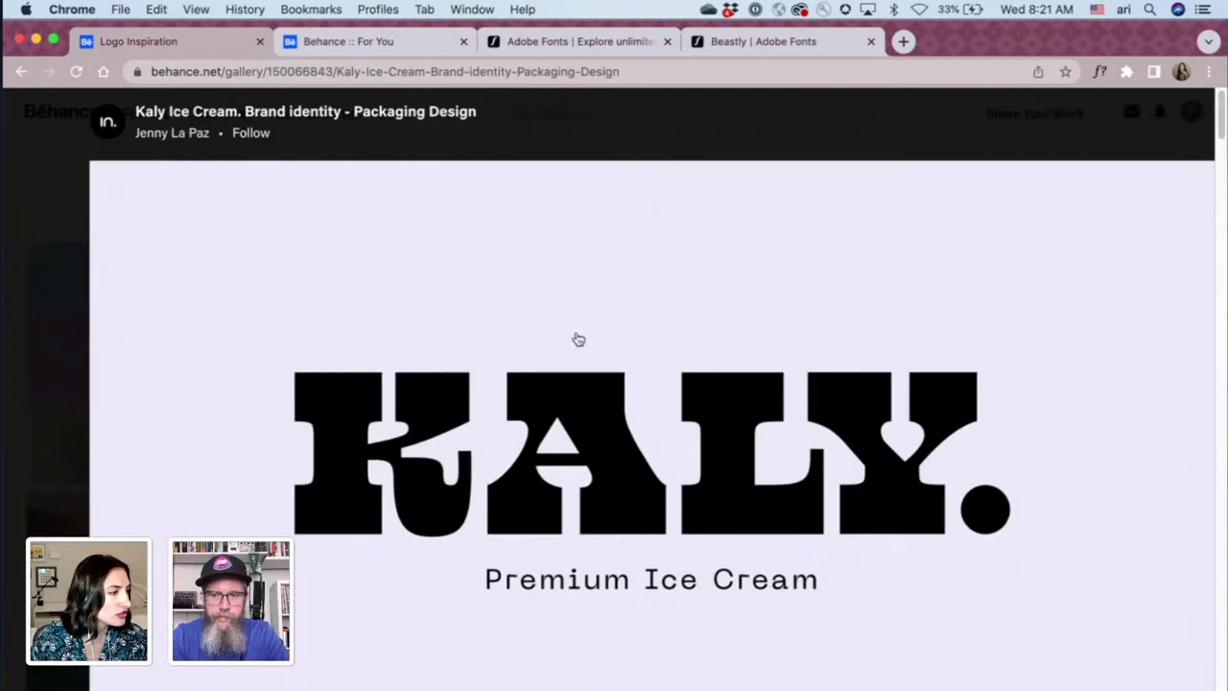
left_click(44, 128)
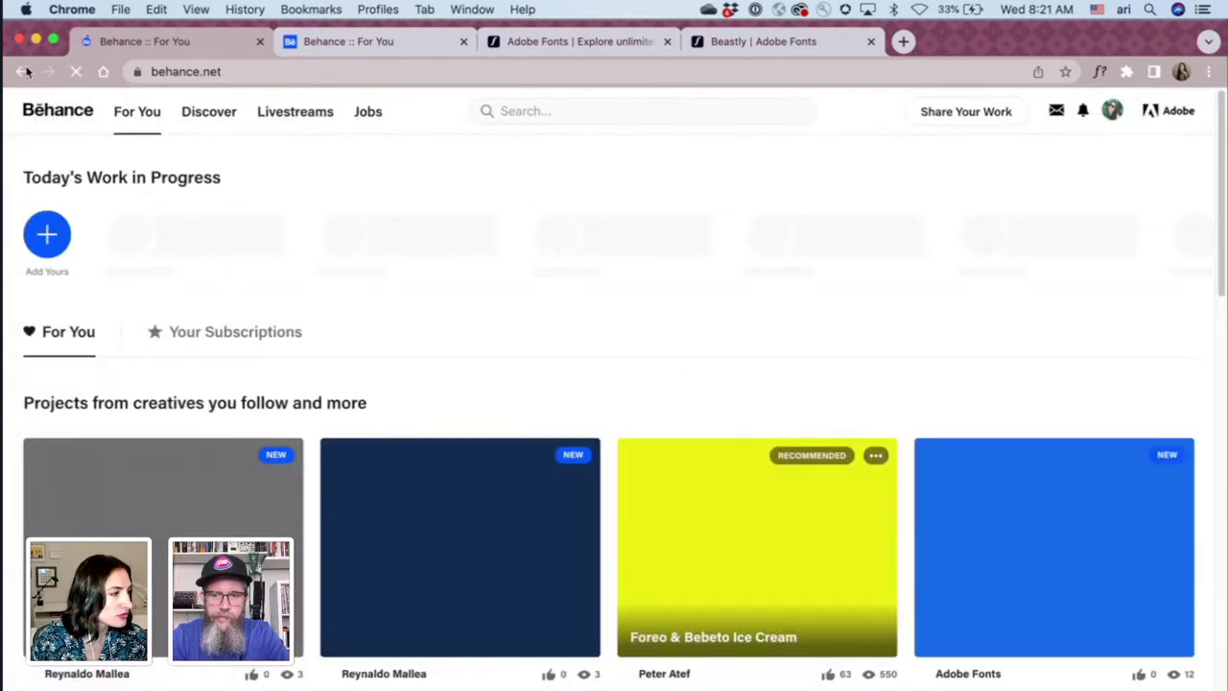
left_click(24, 72)
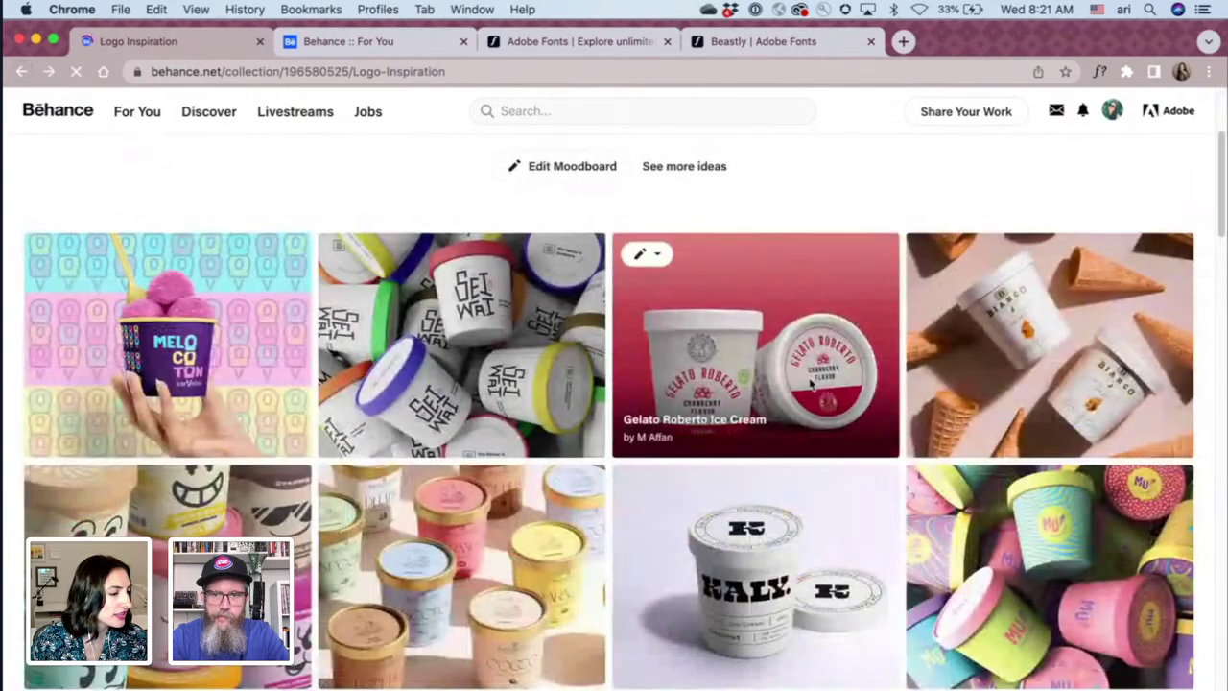
scroll(801, 381, "down", 4)
scroll(801, 382, "down", 1)
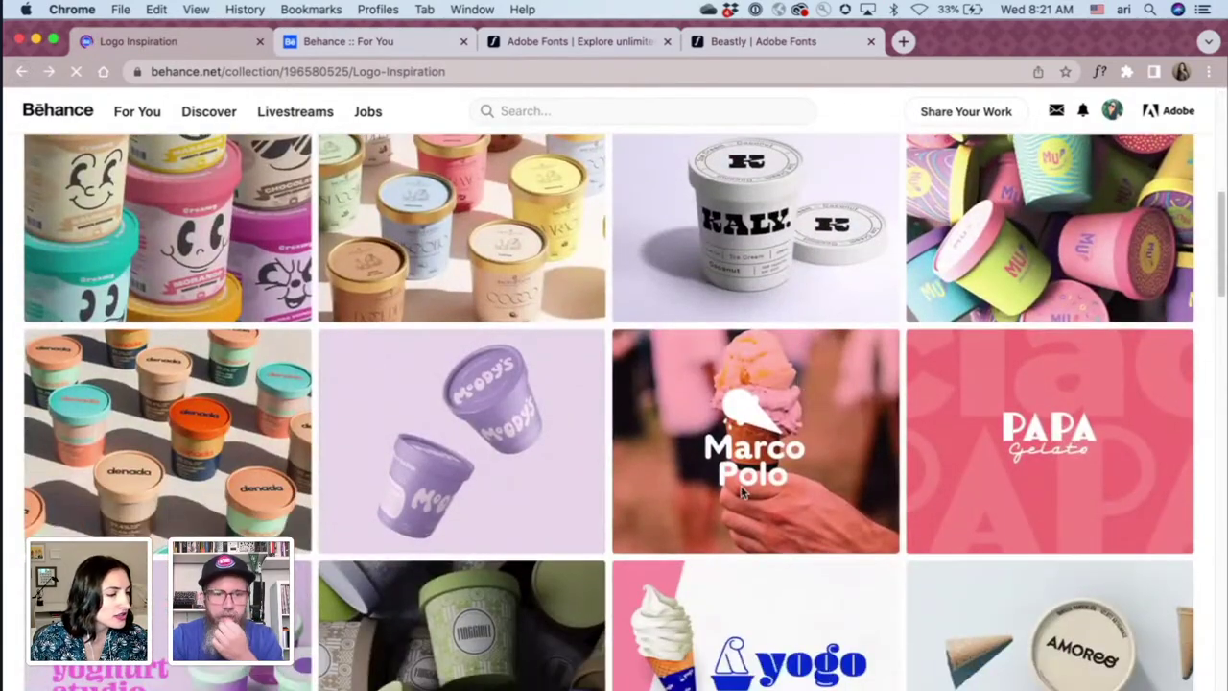
scroll(745, 422, "down", 15)
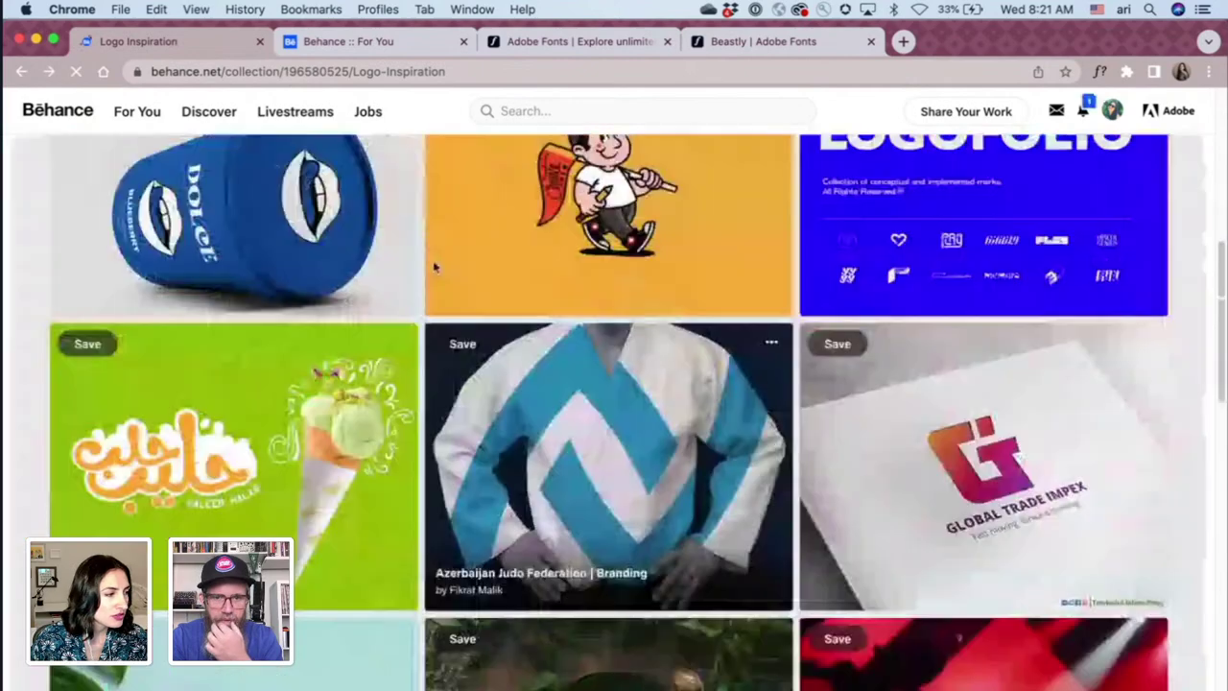
scroll(395, 365, "up", 5)
scroll(632, 389, "up", 8)
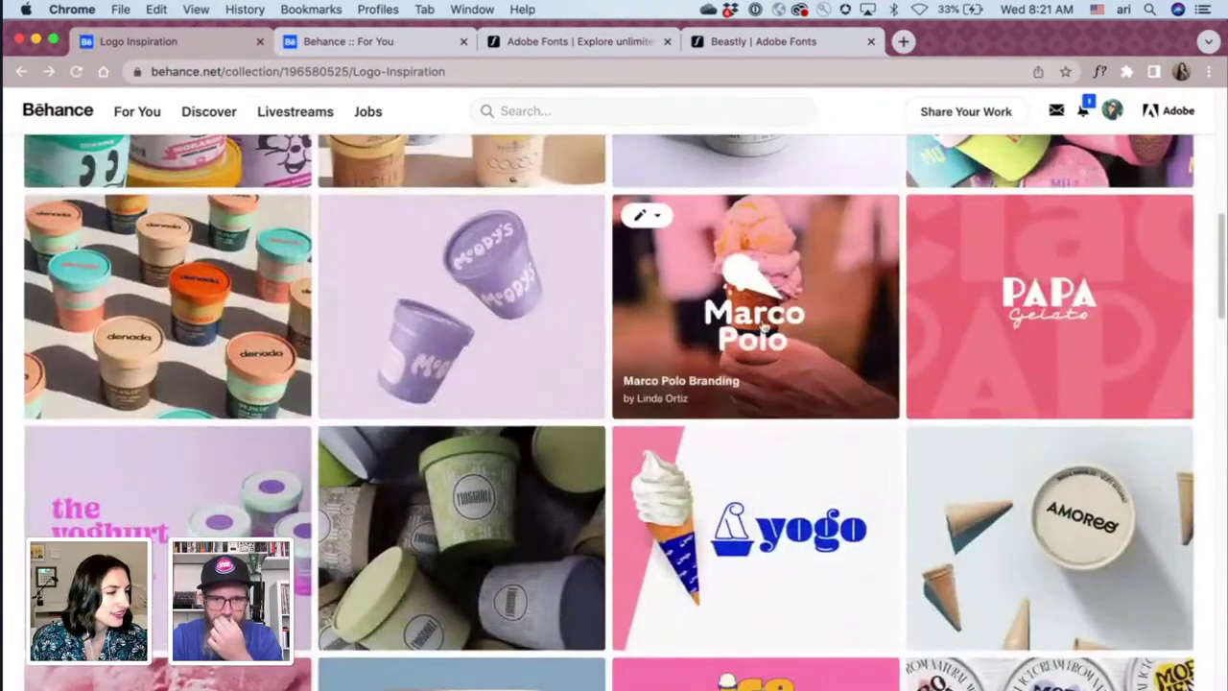
- Open the Marco Polo Branding project, review its graphic elements, typography and signage, and close it
left_click(768, 325)
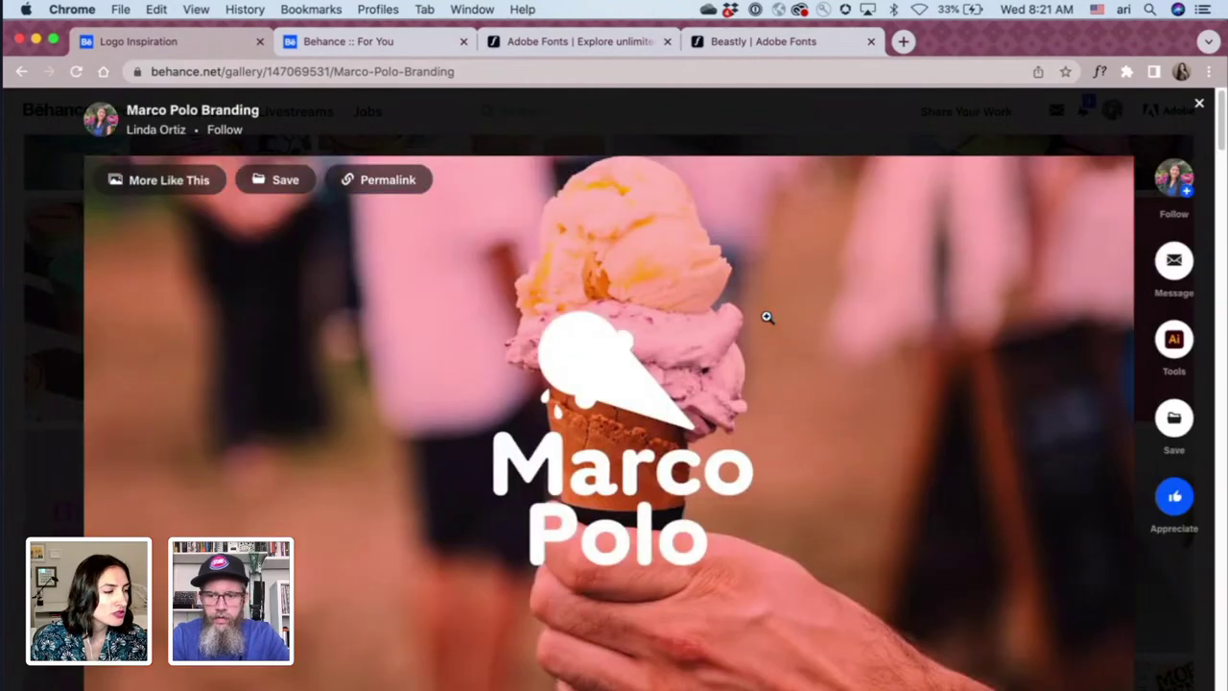
scroll(767, 316, "down", 10)
scroll(767, 317, "down", 8)
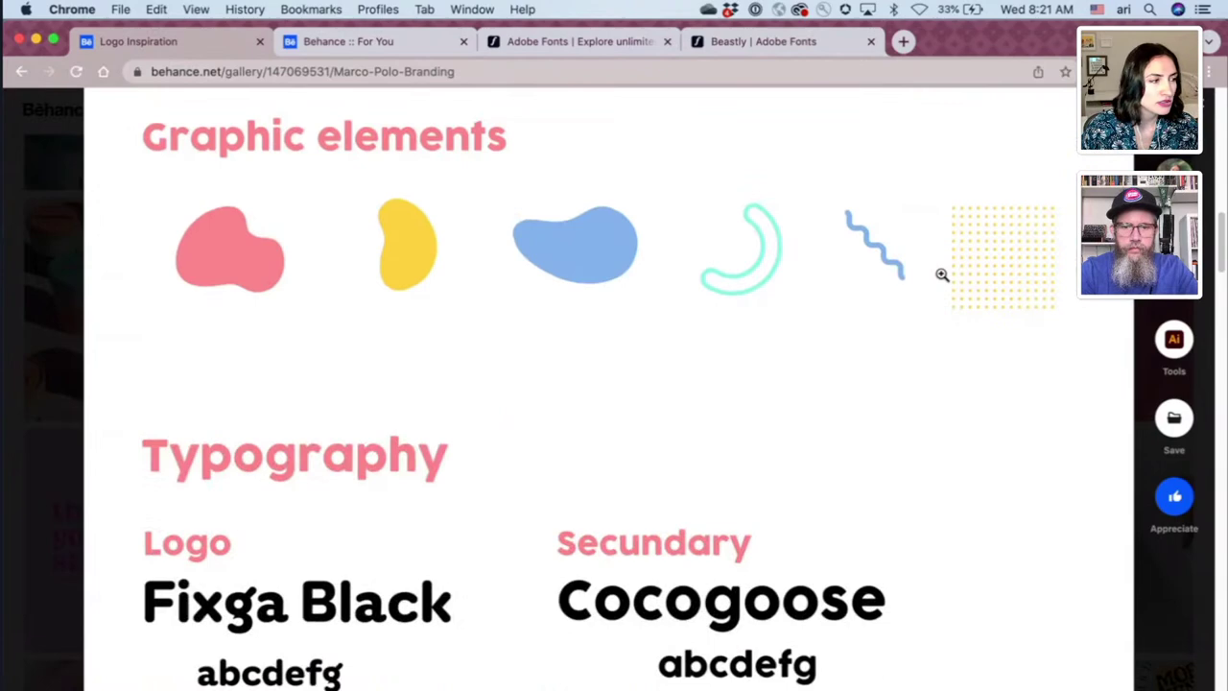
scroll(938, 281, "down", 3)
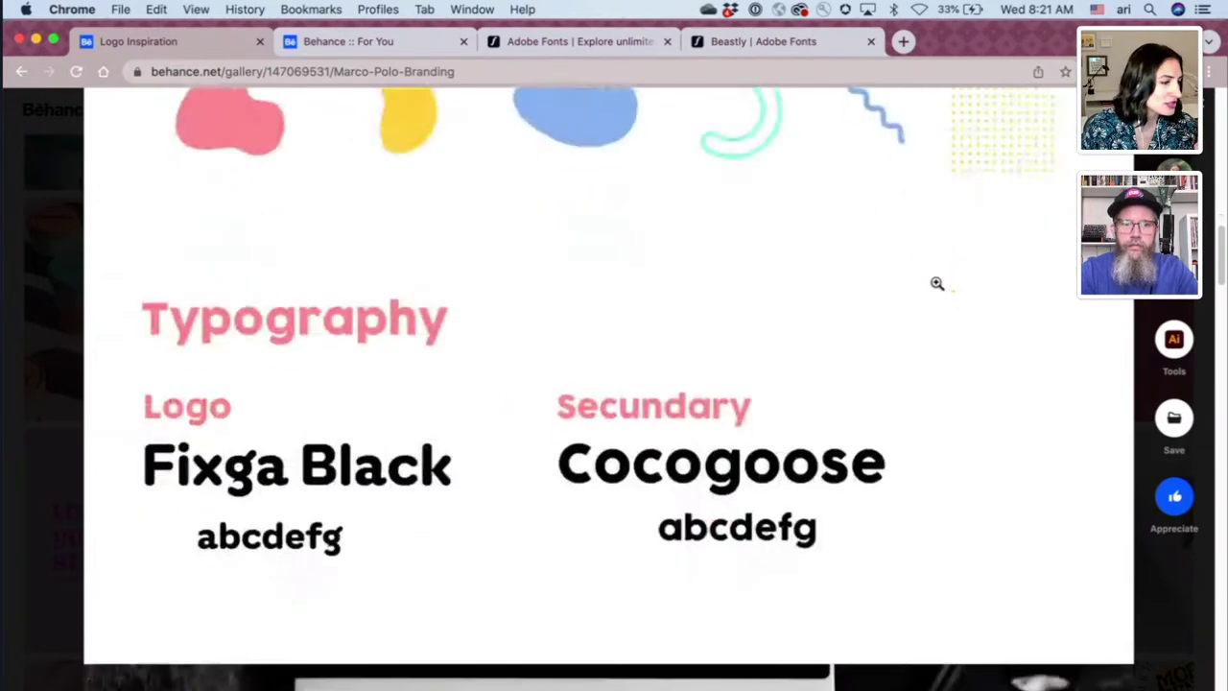
scroll(937, 283, "down", 10)
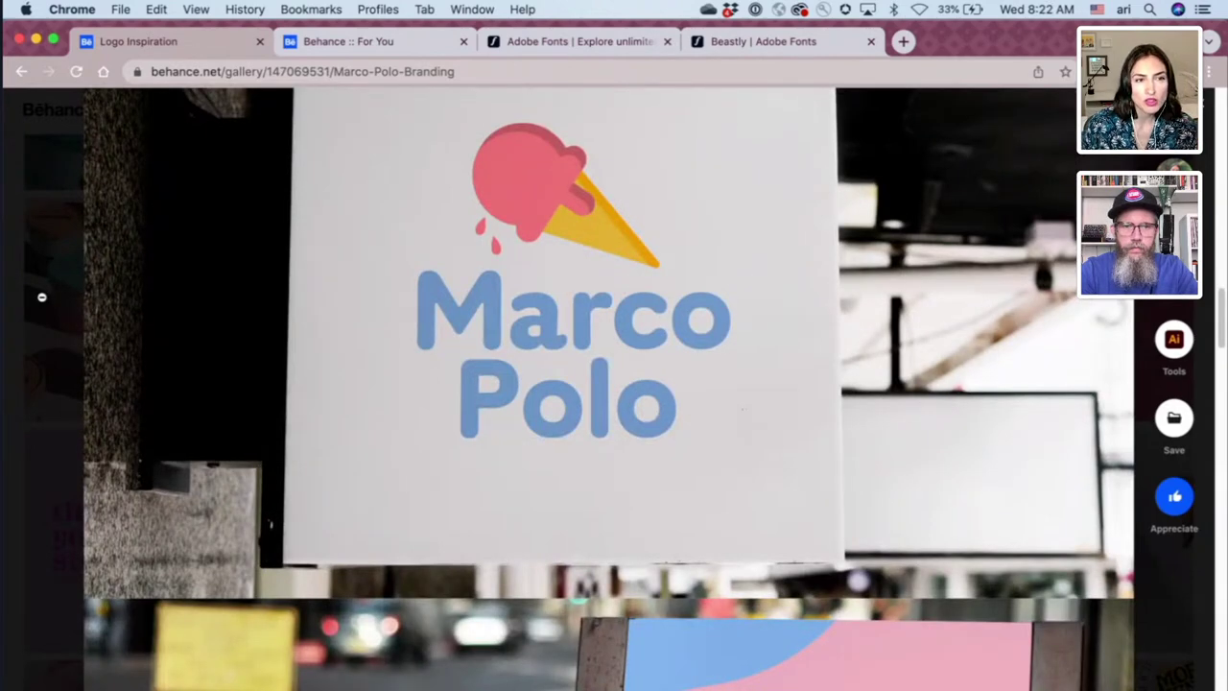
left_click(42, 298)
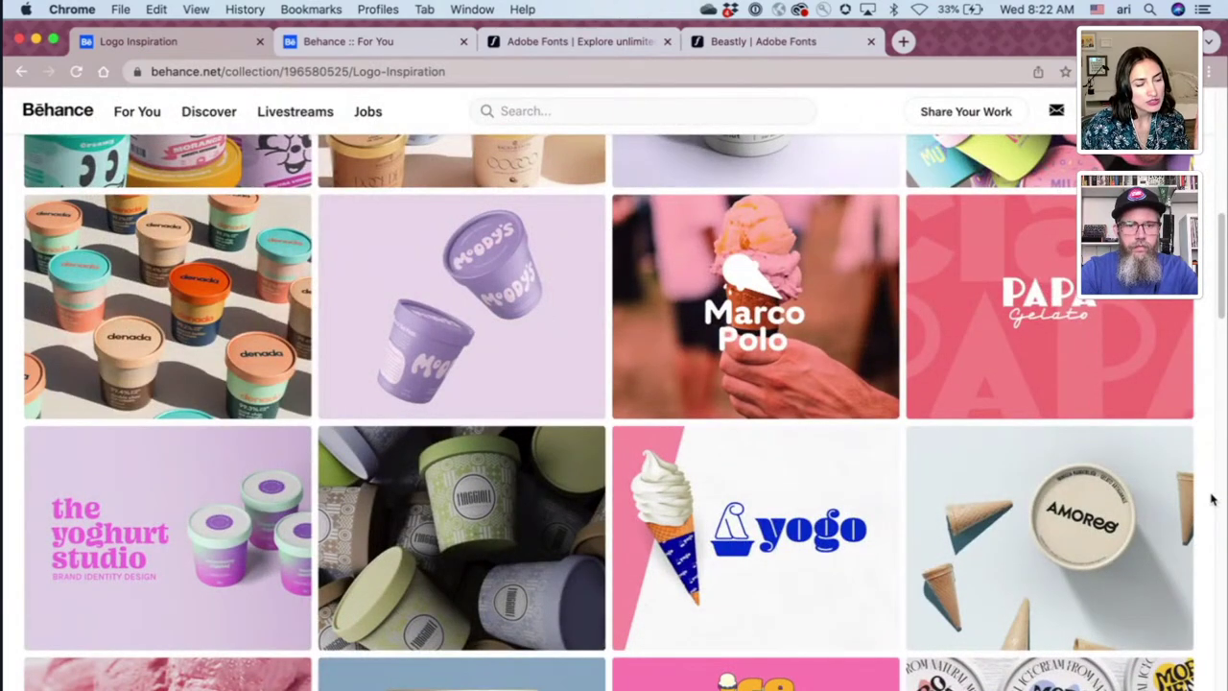
- Open the Papa Gelato Branding project and examine its logo construction, wordmark variants and "ciao" graphics down to the blueberry logo image
left_click(1098, 323)
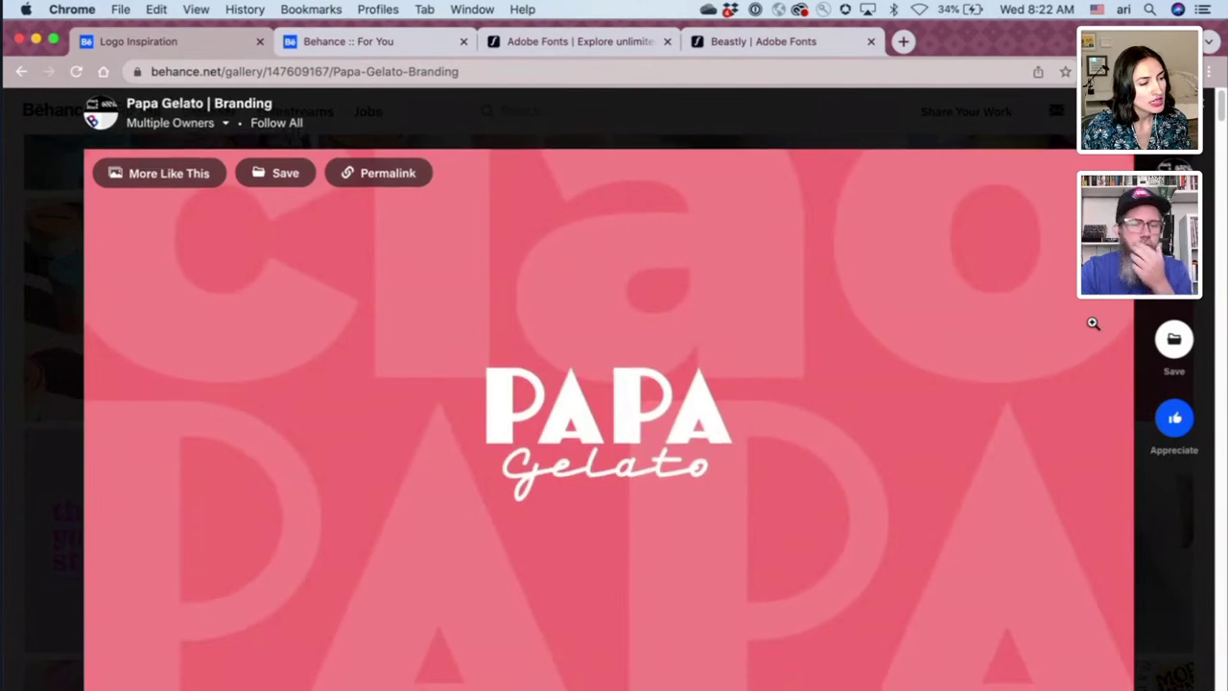
scroll(1093, 323, "down", 15)
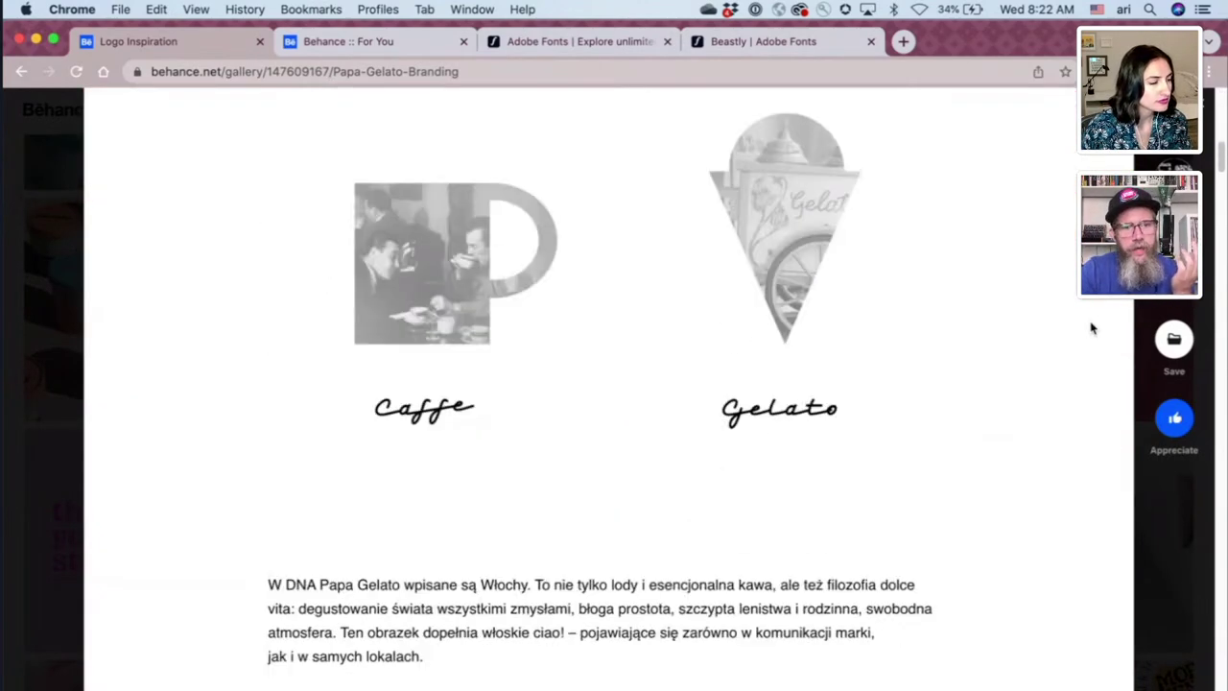
scroll(1091, 329, "down", 8)
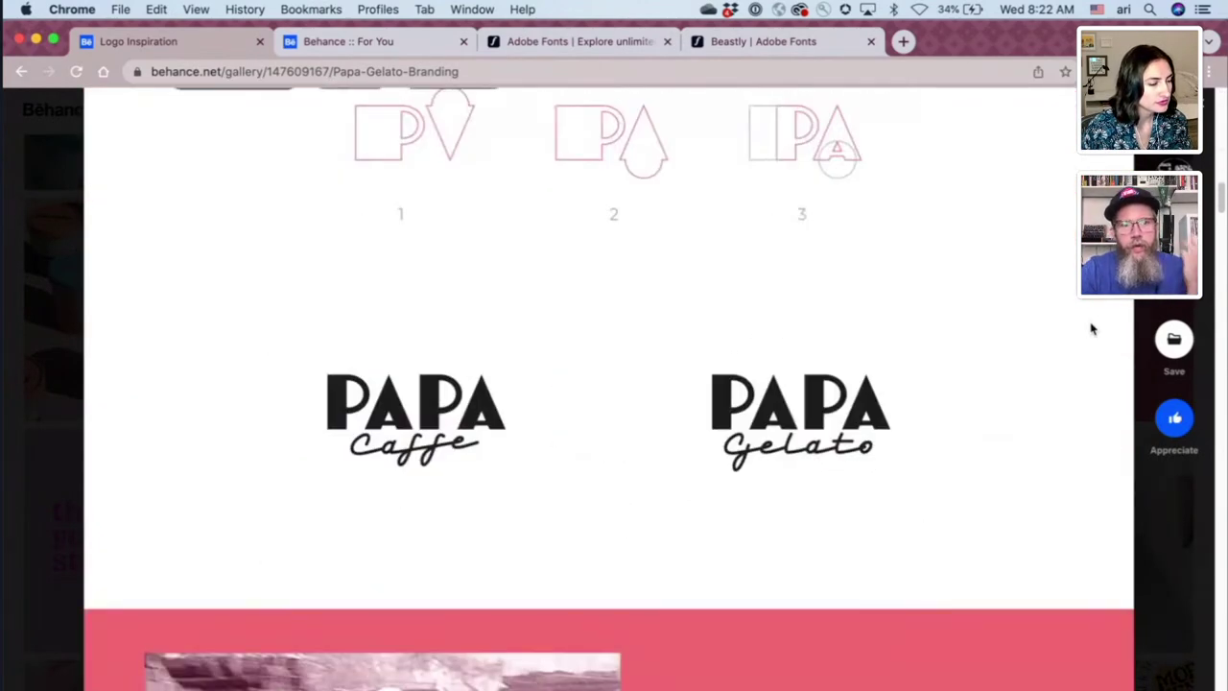
scroll(1091, 326, "down", 8)
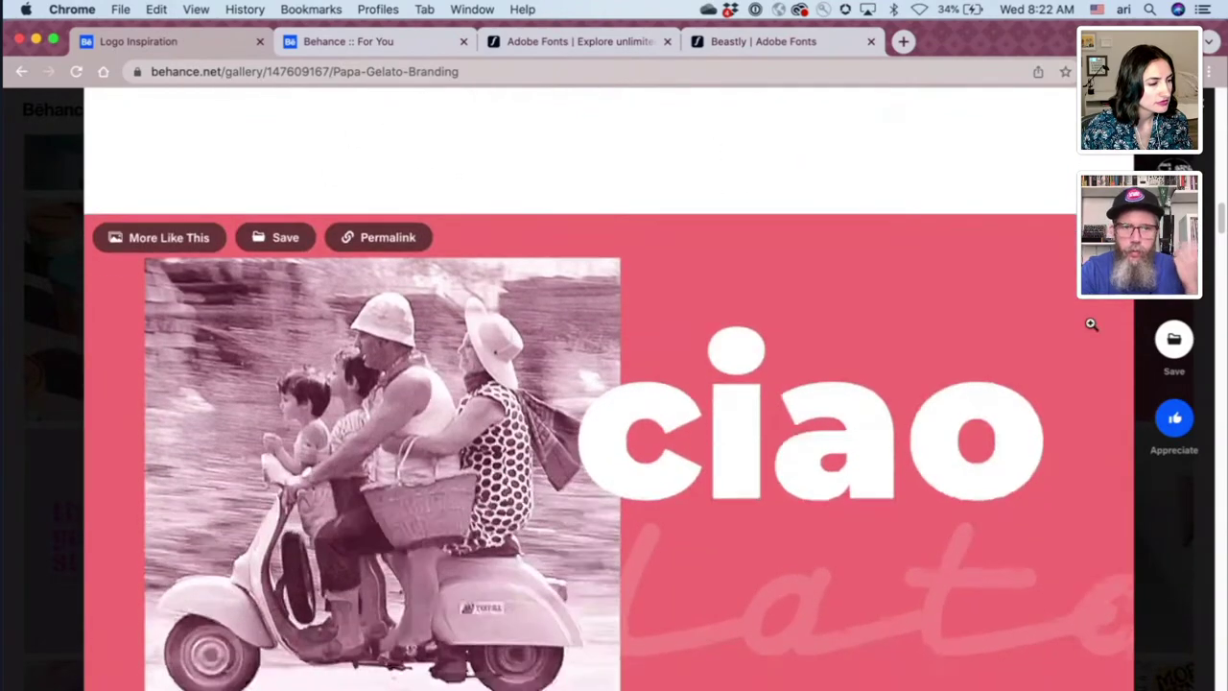
scroll(1091, 325, "down", 8)
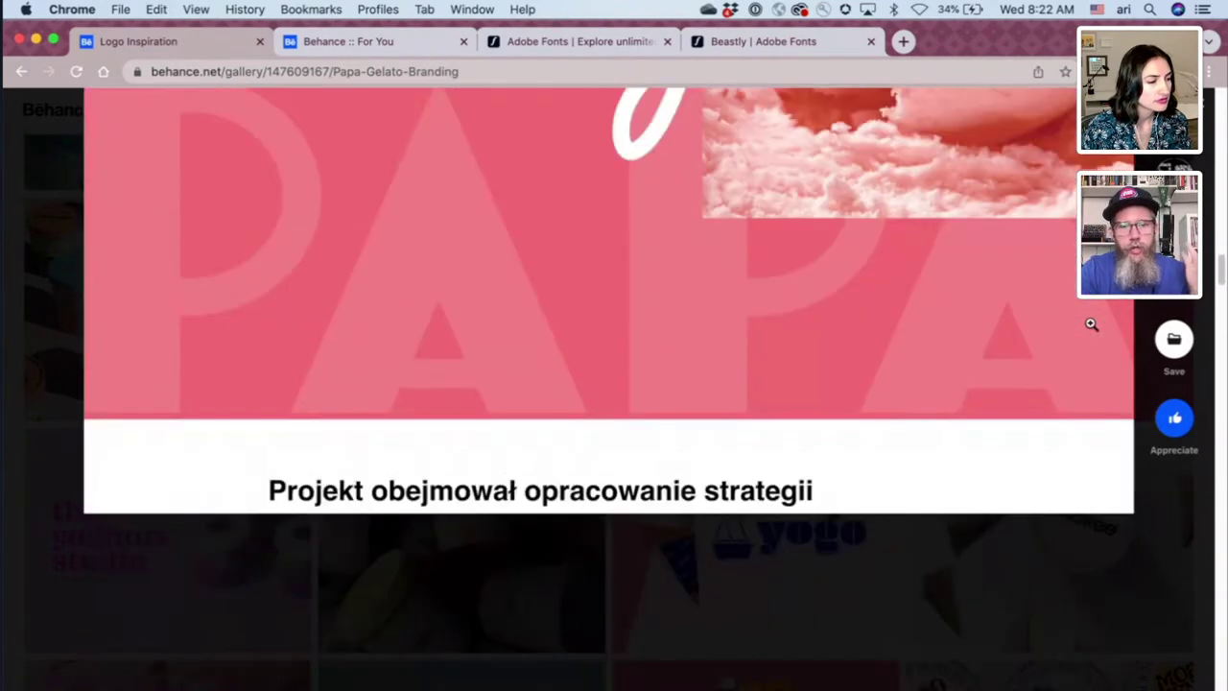
scroll(1091, 325, "down", 8)
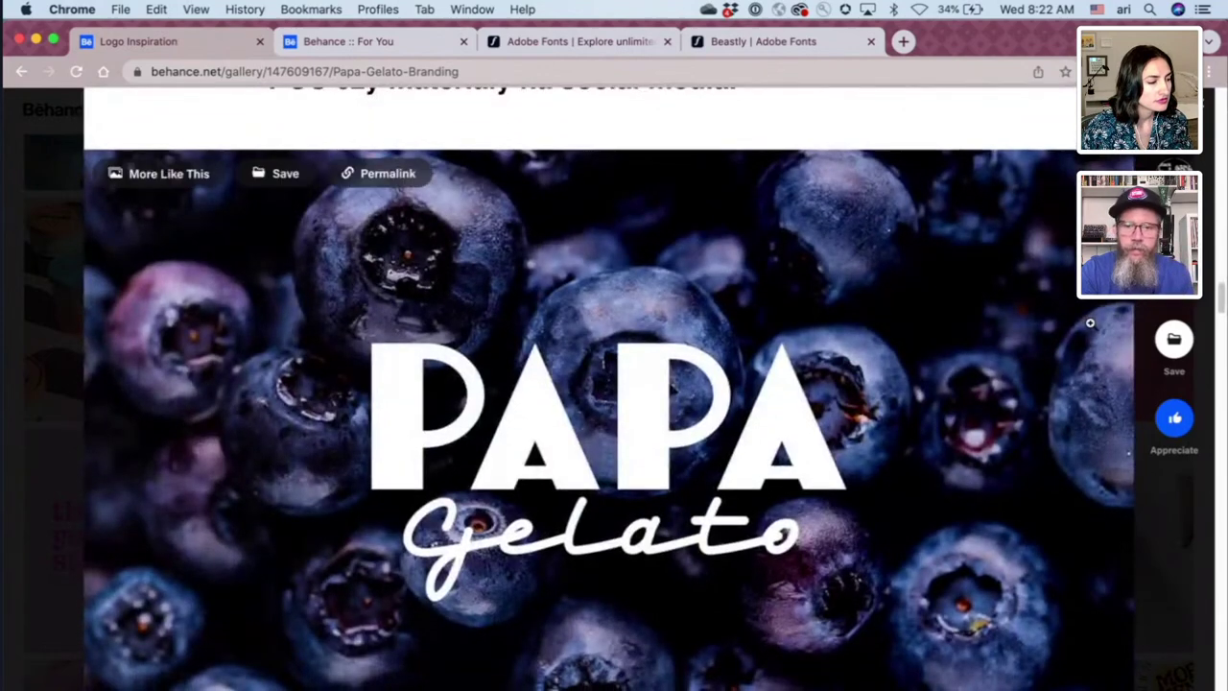
scroll(1091, 323, "down", 2)
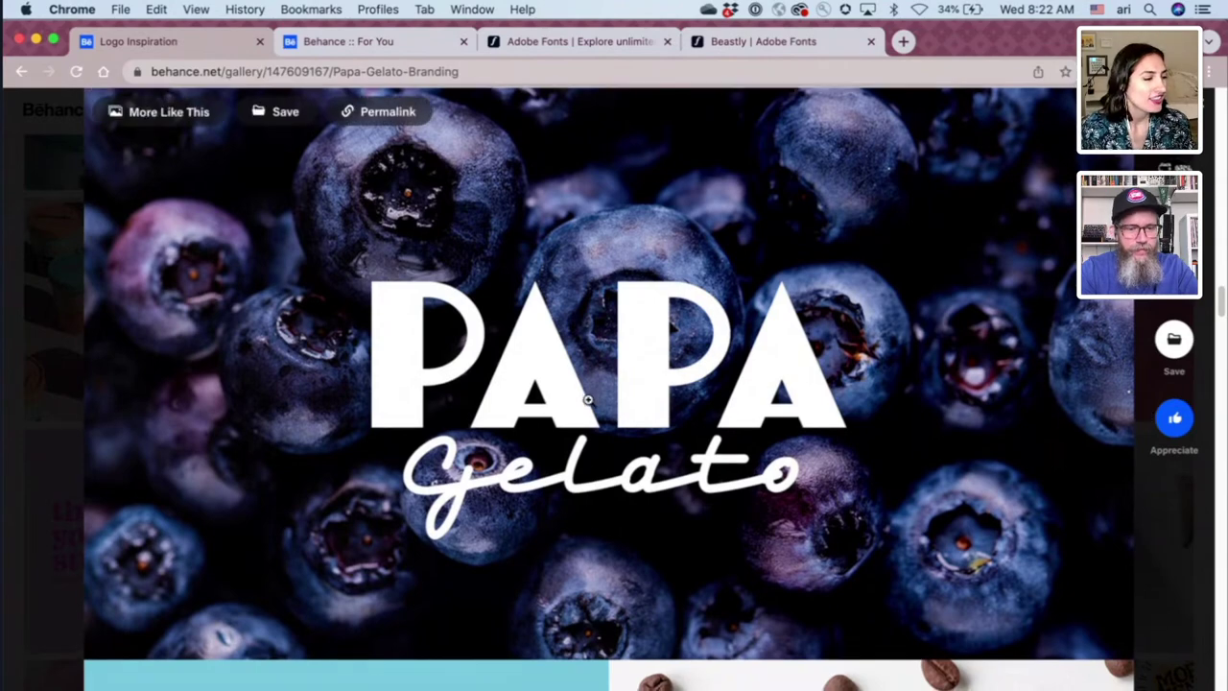
- Examine the Papa Gelato brand colours, the logo placed on photos and the flavour posters with the lettering pattern
scroll(584, 401, "down", 10)
scroll(590, 400, "down", 2)
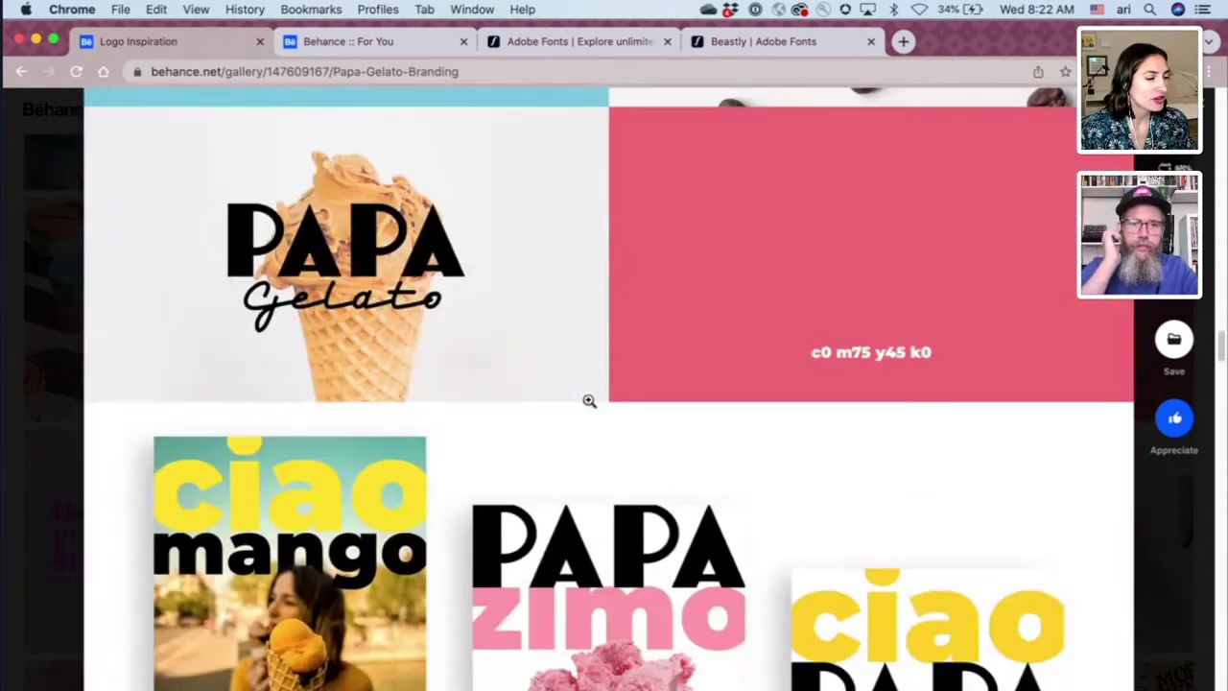
scroll(590, 400, "up", 4)
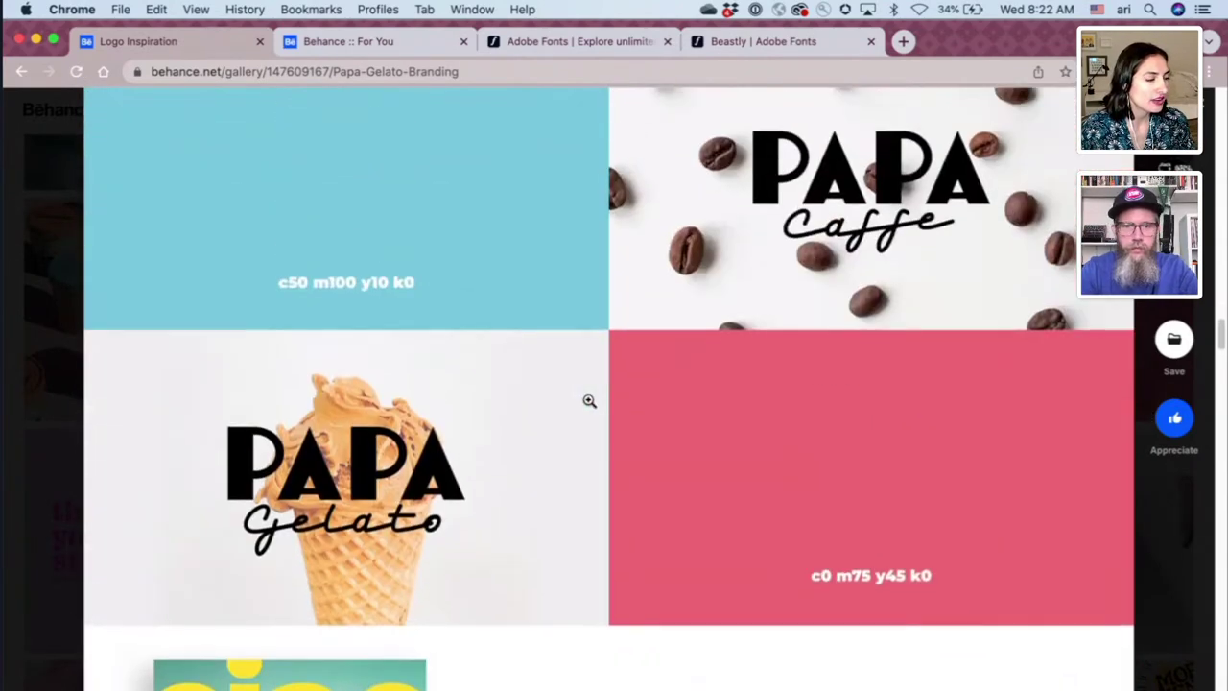
scroll(589, 400, "up", 1)
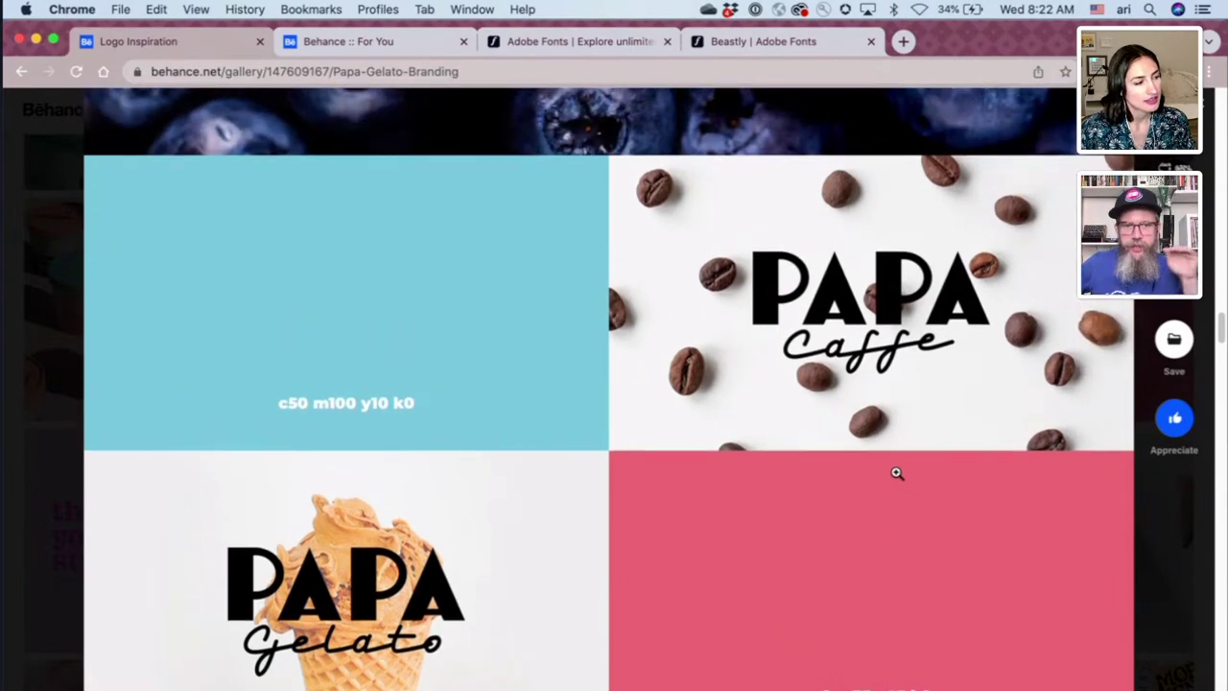
scroll(897, 472, "down", 5)
scroll(896, 472, "down", 7)
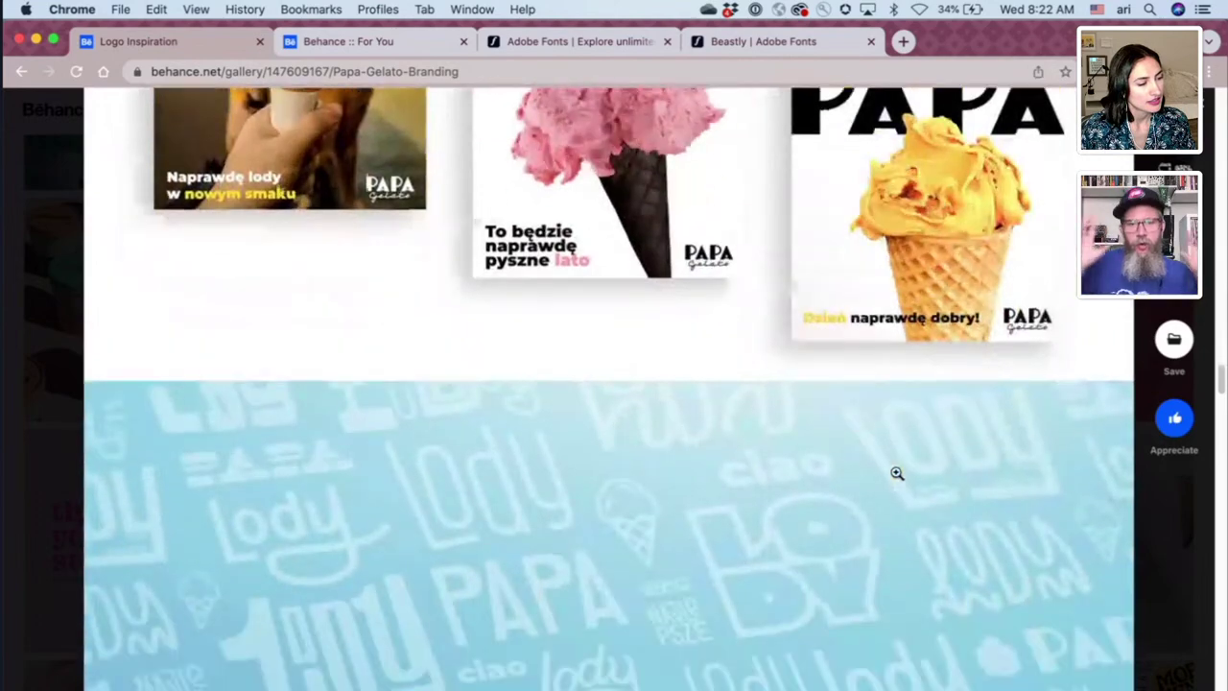
- Review the Papa Gelato cart, cups, storefront signage and website mockups, and close the project
scroll(893, 472, "down", 8)
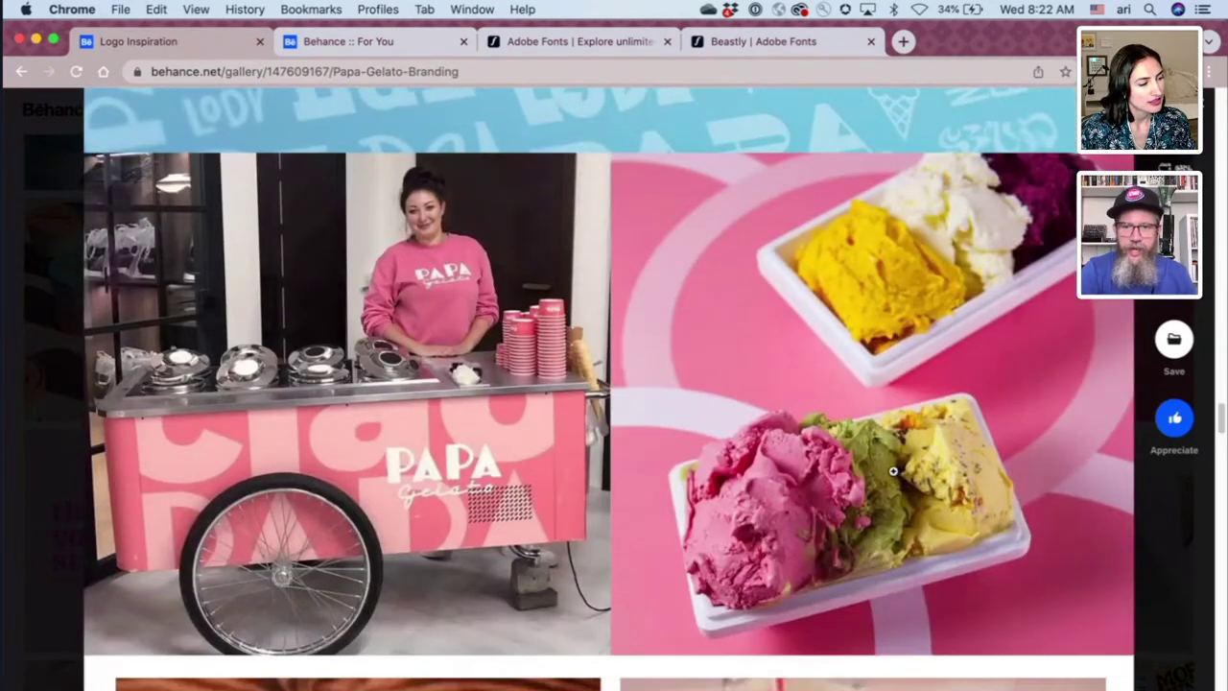
scroll(893, 472, "down", 7)
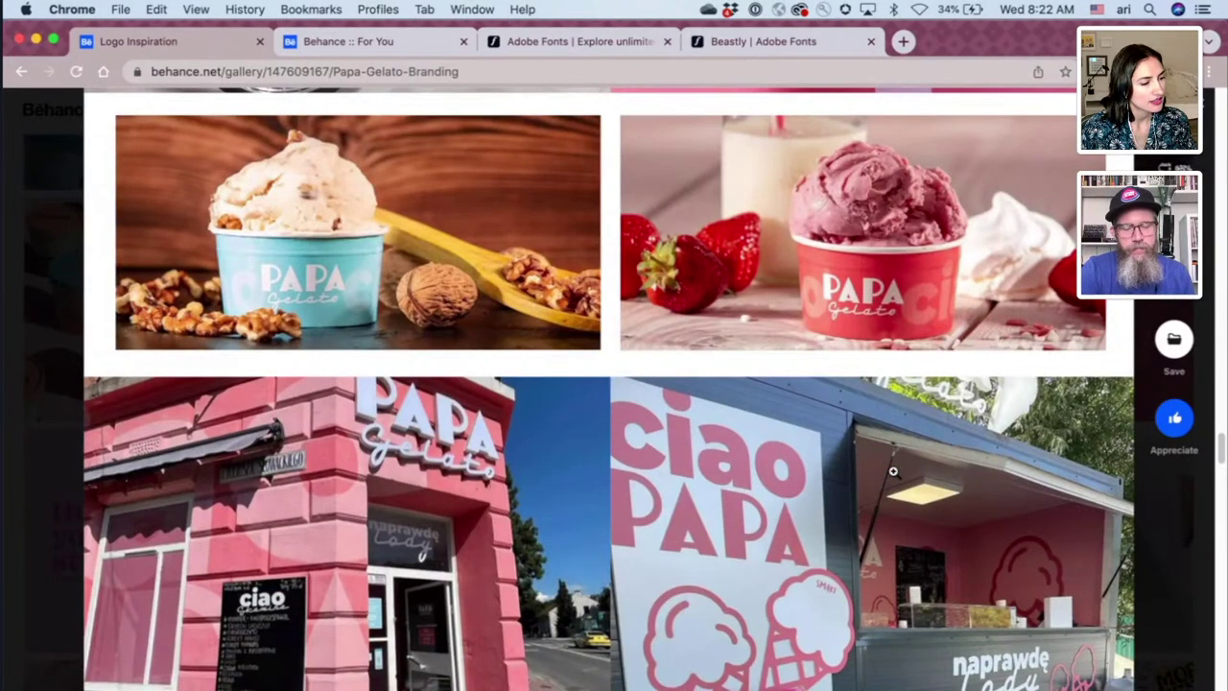
scroll(893, 472, "down", 2)
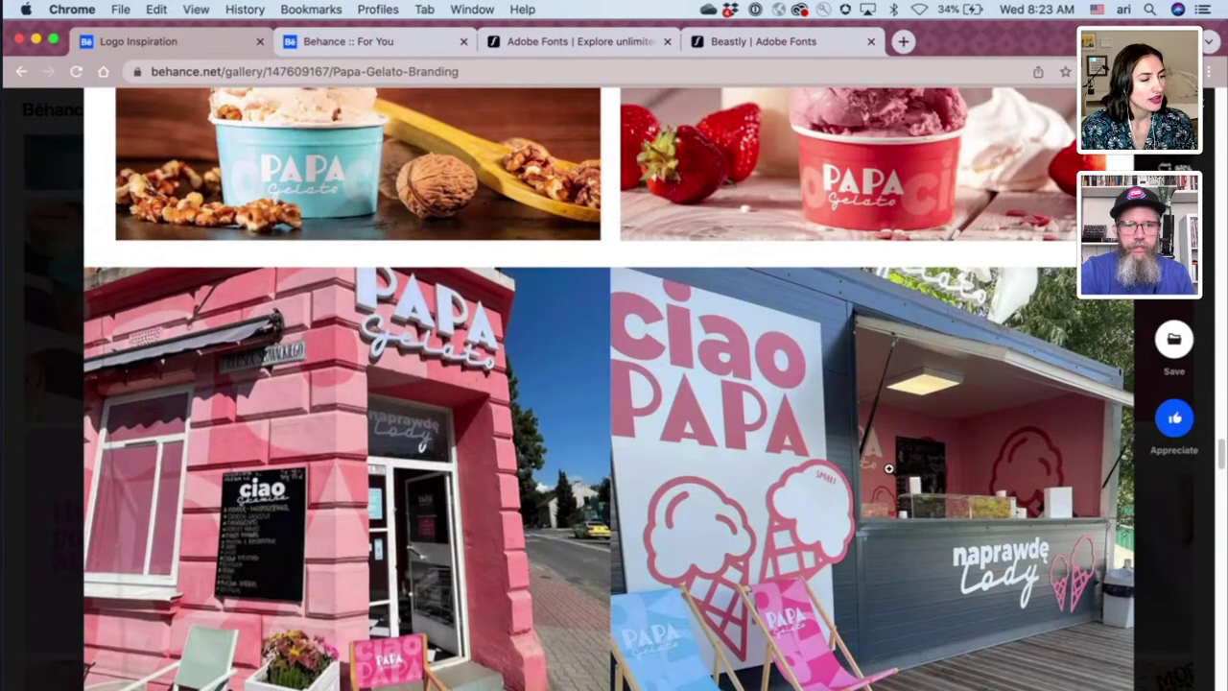
scroll(886, 464, "down", 10)
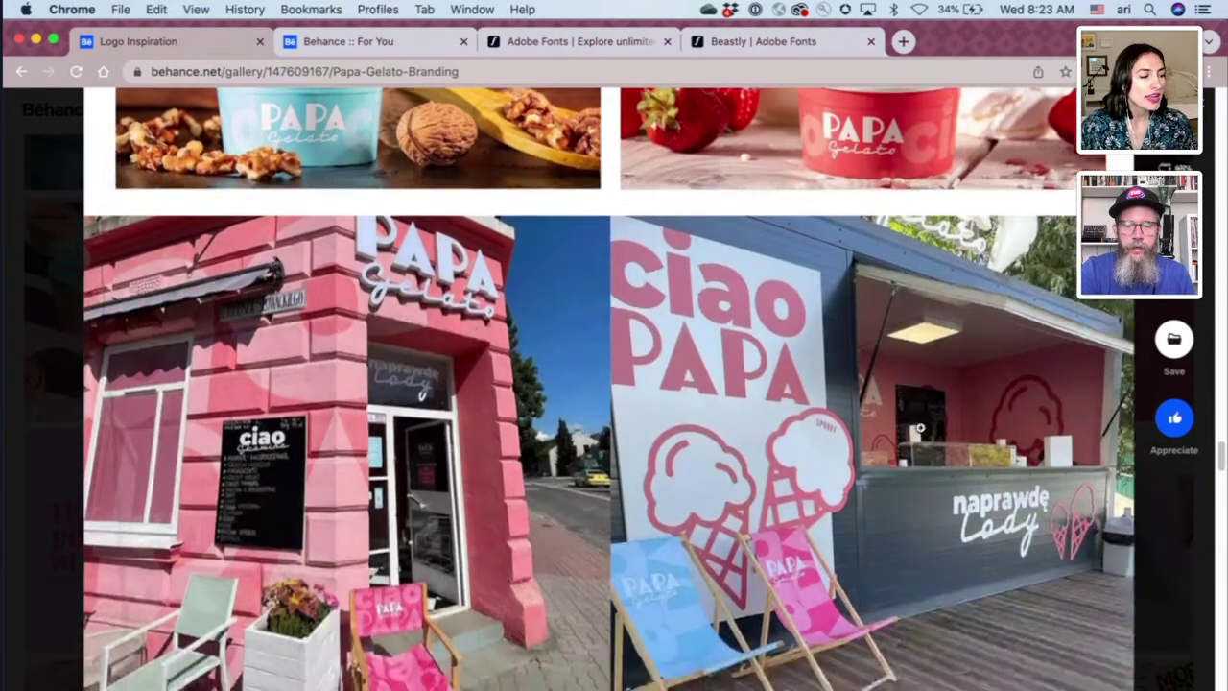
scroll(944, 405, "down", 5)
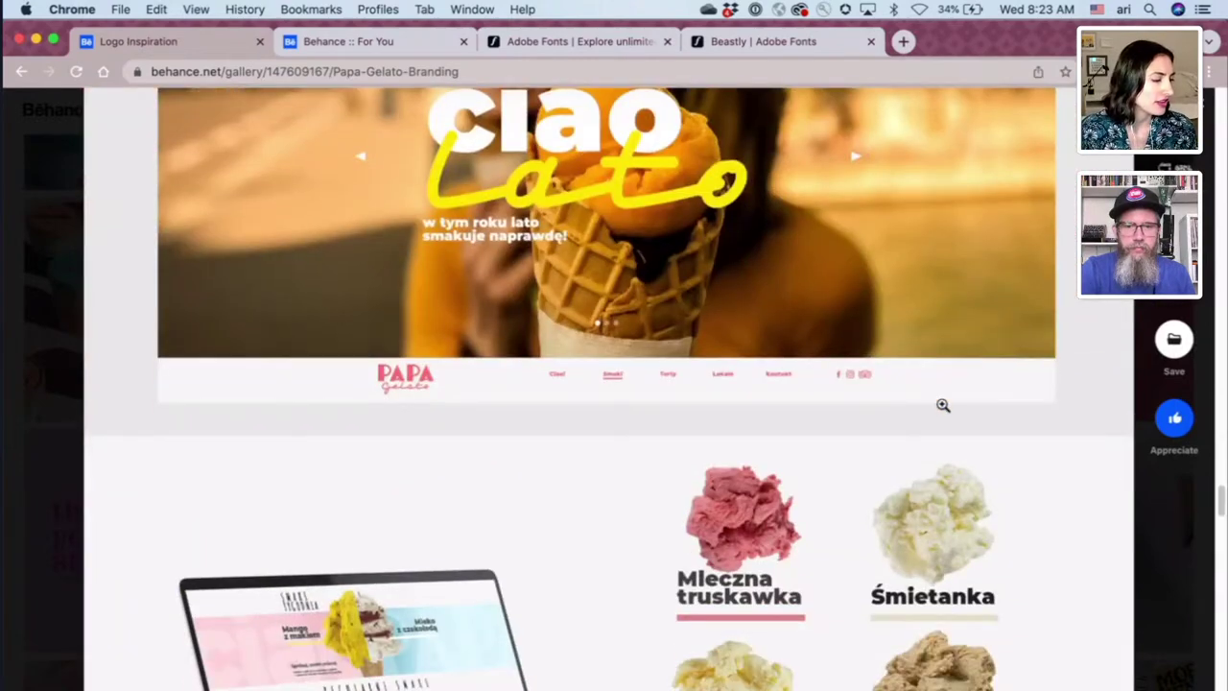
scroll(943, 405, "down", 2)
scroll(943, 405, "down", 2)
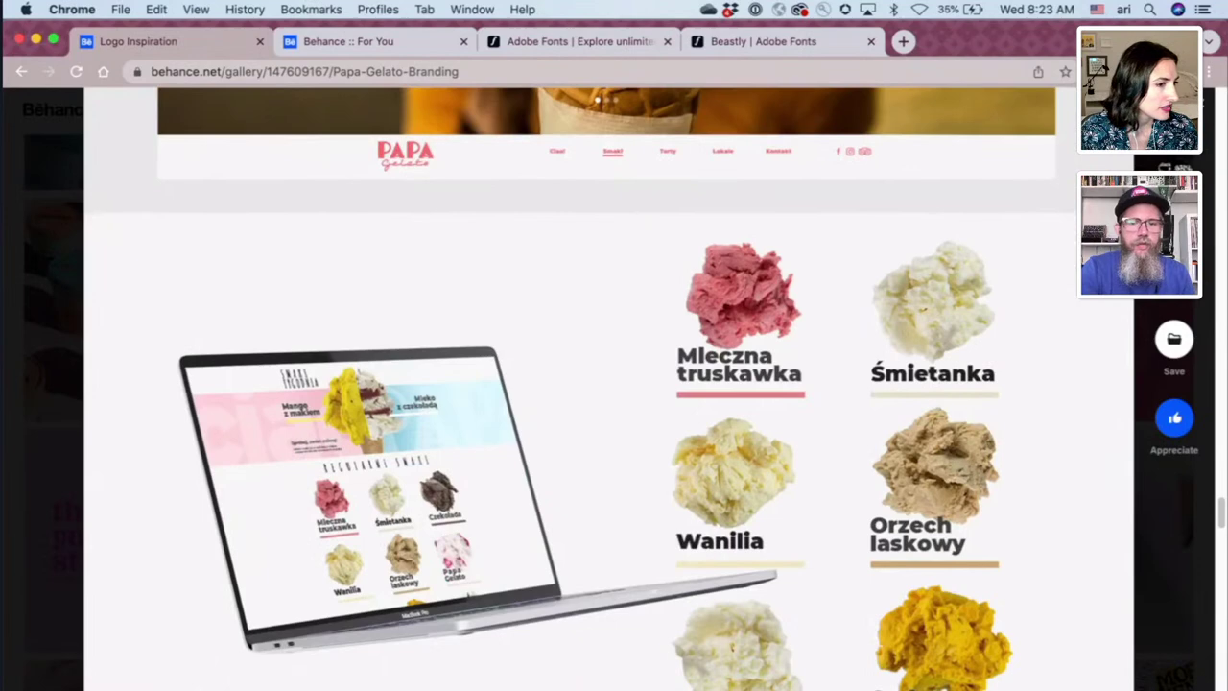
key("Escape")
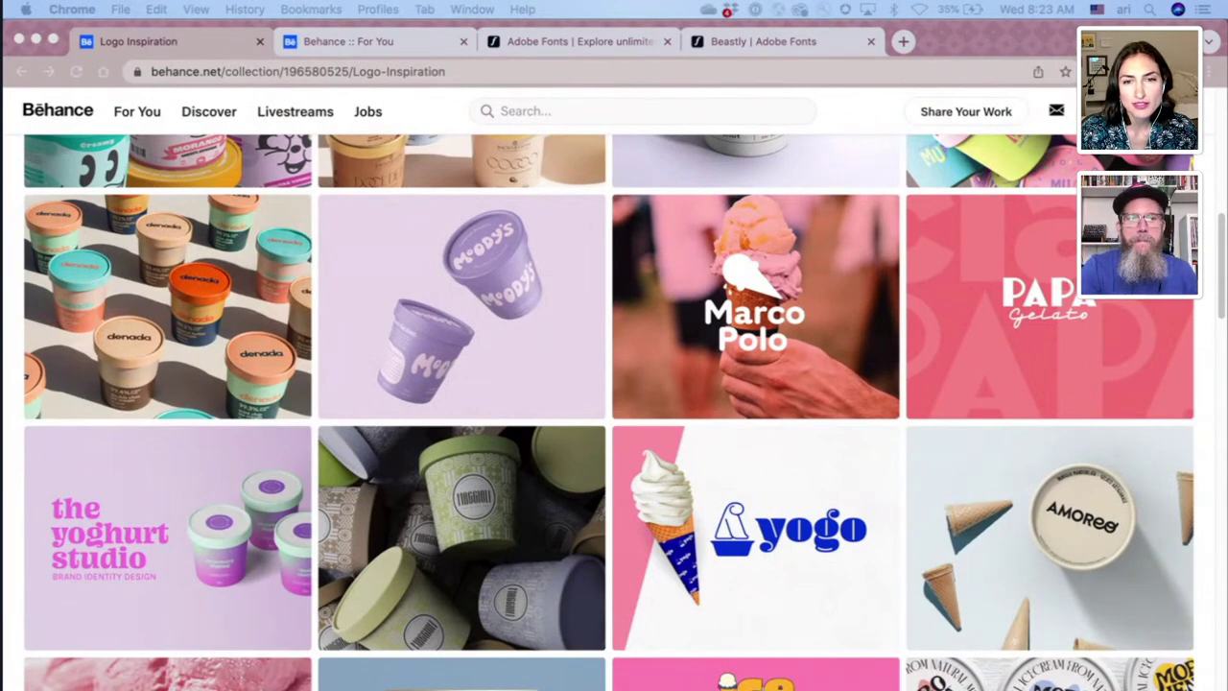
- Open the AMOREO project from the moodboard and view its main logo with the "Gelato Artigianale" tagline
scroll(814, 541, "down", 3)
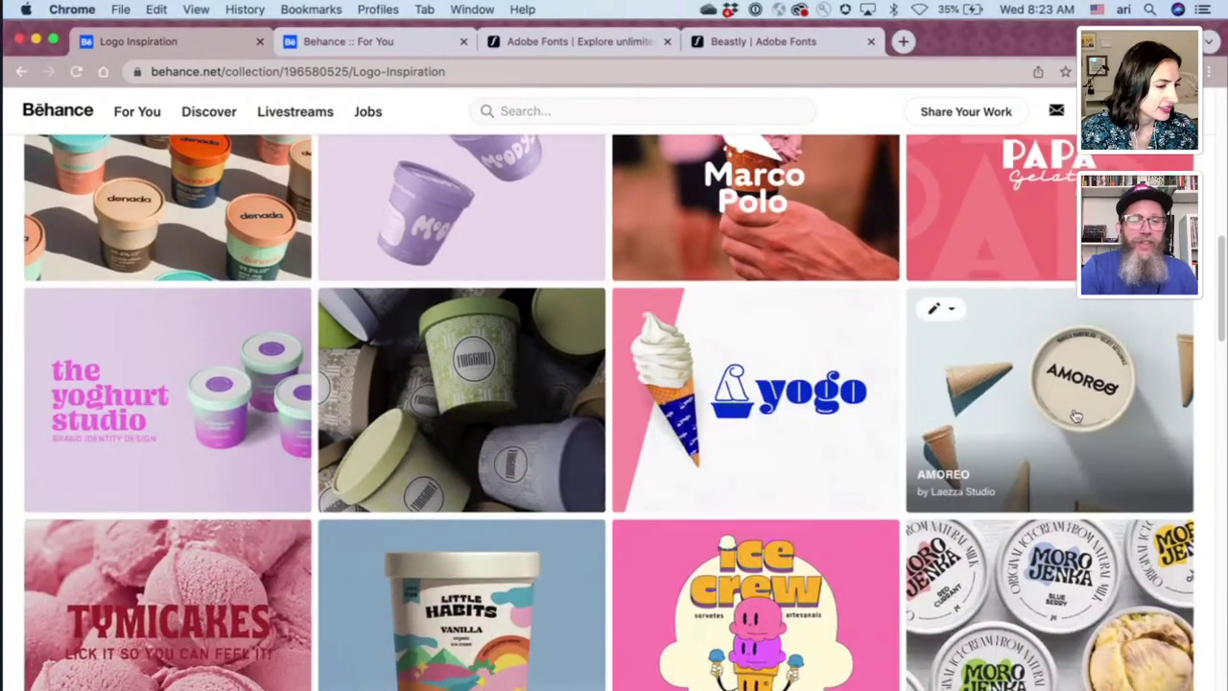
left_click(1081, 405)
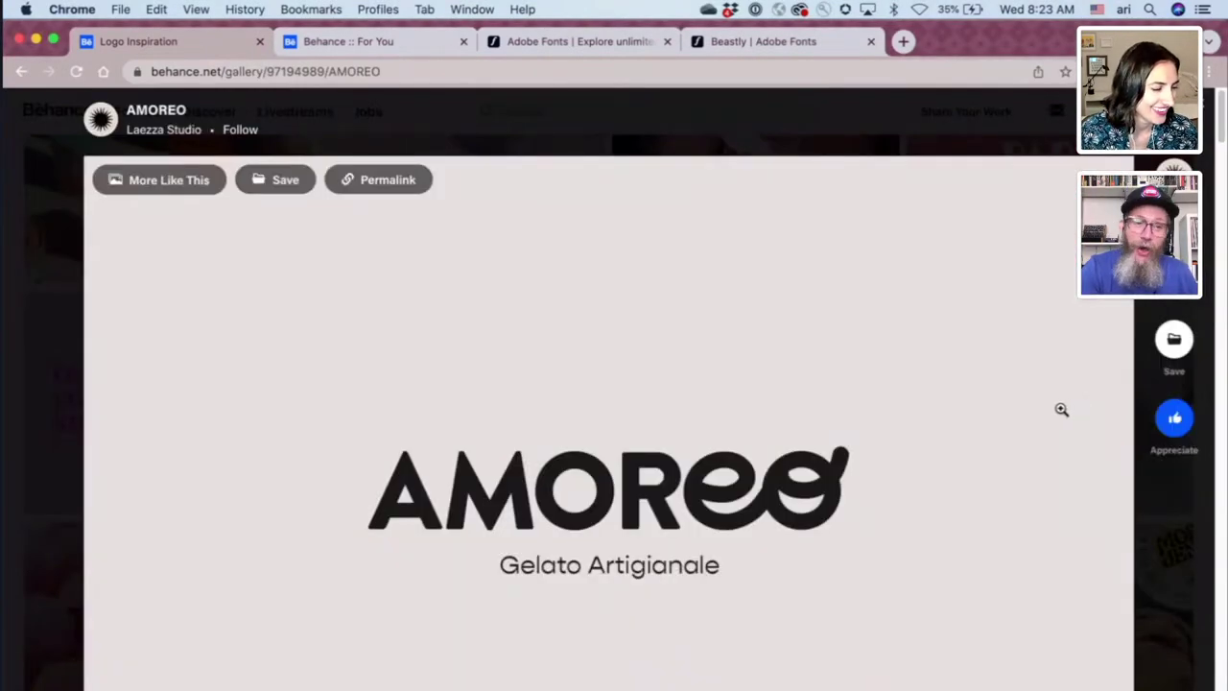
scroll(1062, 409, "down", 2)
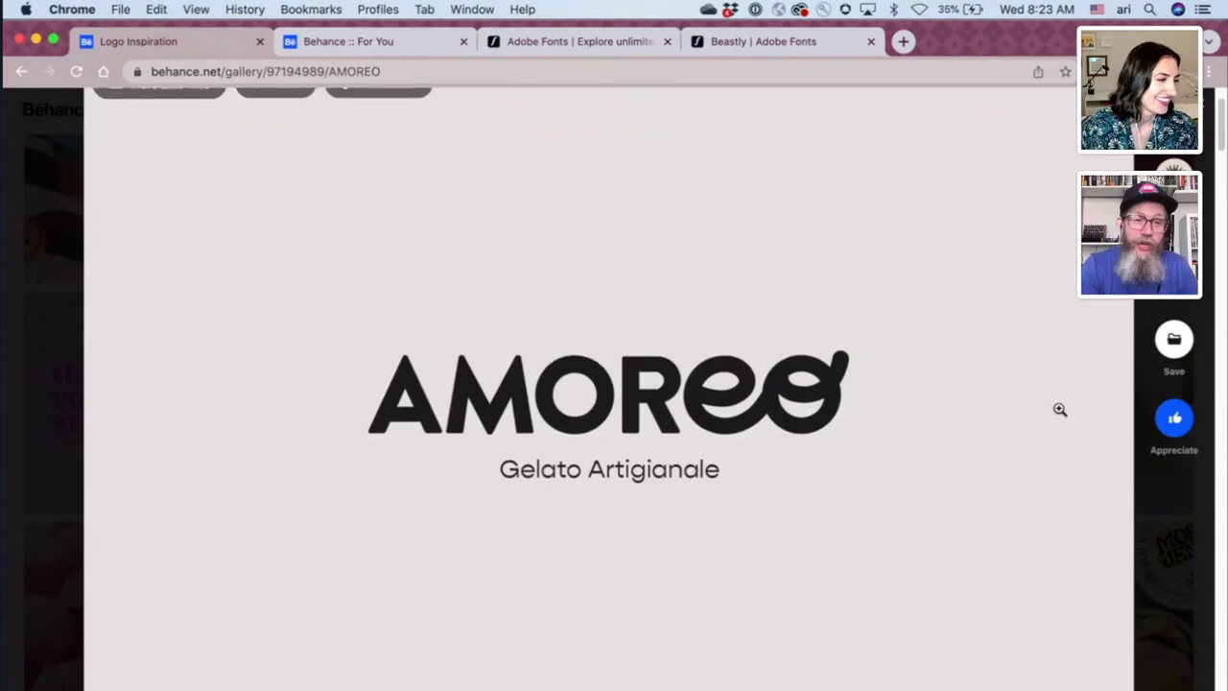
scroll(1060, 410, "down", 2)
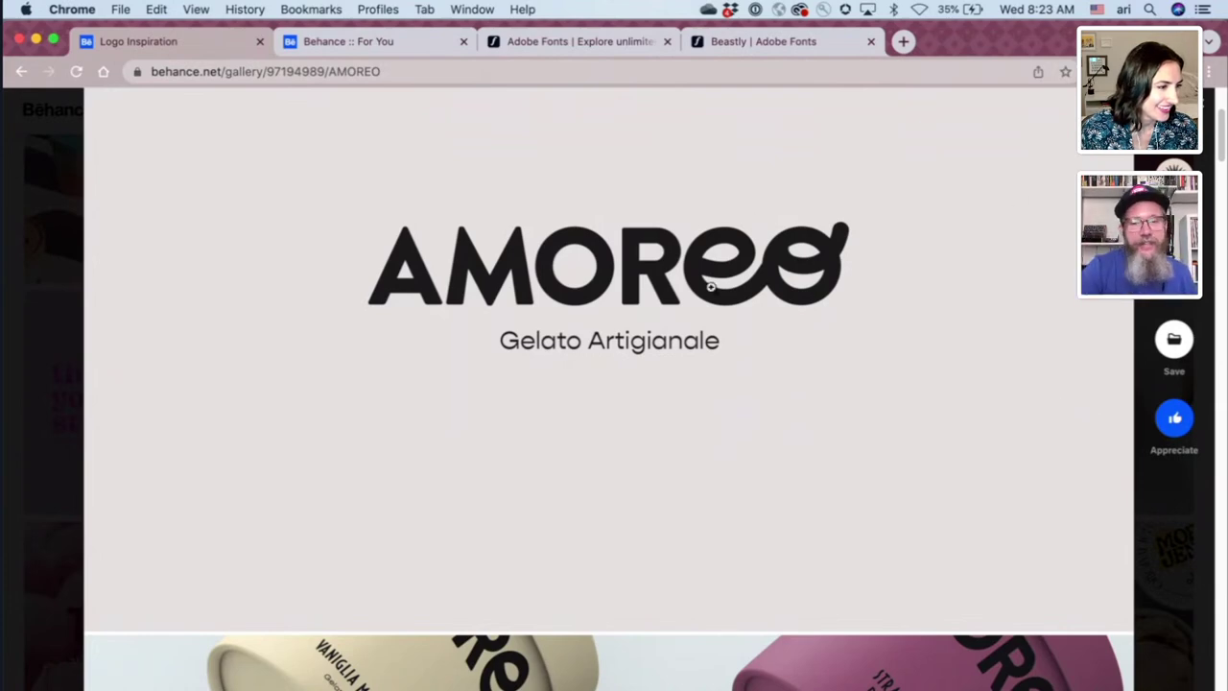
scroll(696, 422, "down", 1)
scroll(696, 423, "up", 1)
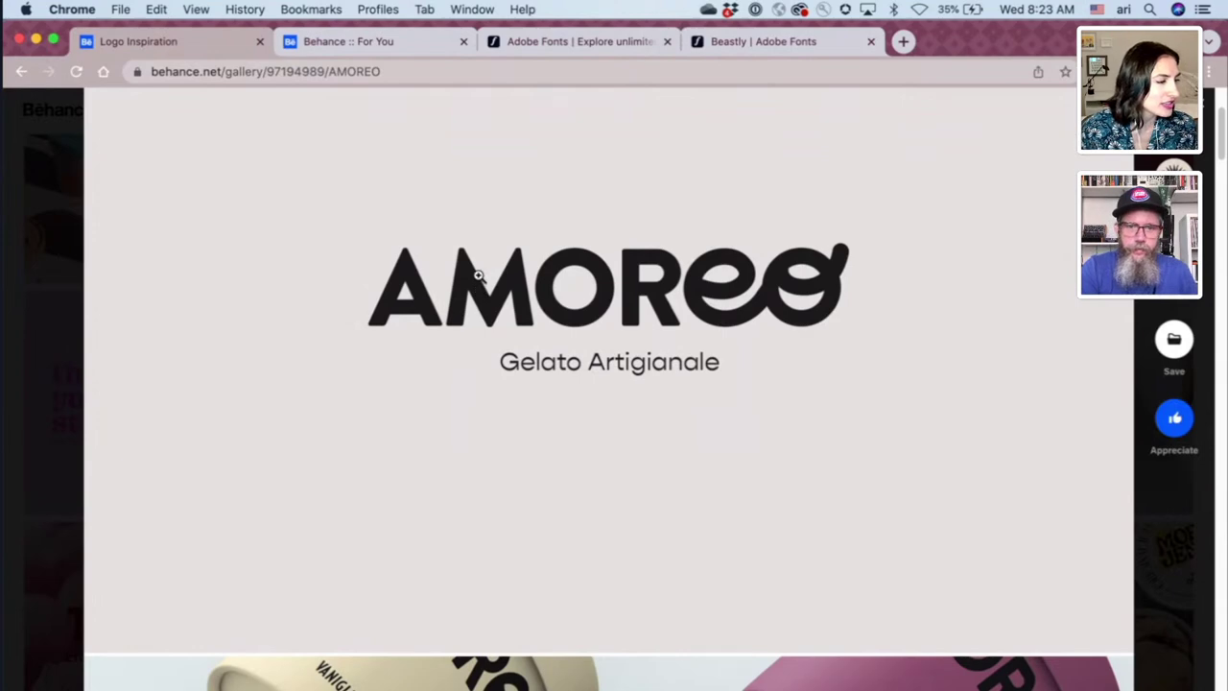
- Inspect the AMOREO logo's letterforms, joined "eo" and tagline lettering up close, and return to the normal project view
left_click(478, 276)
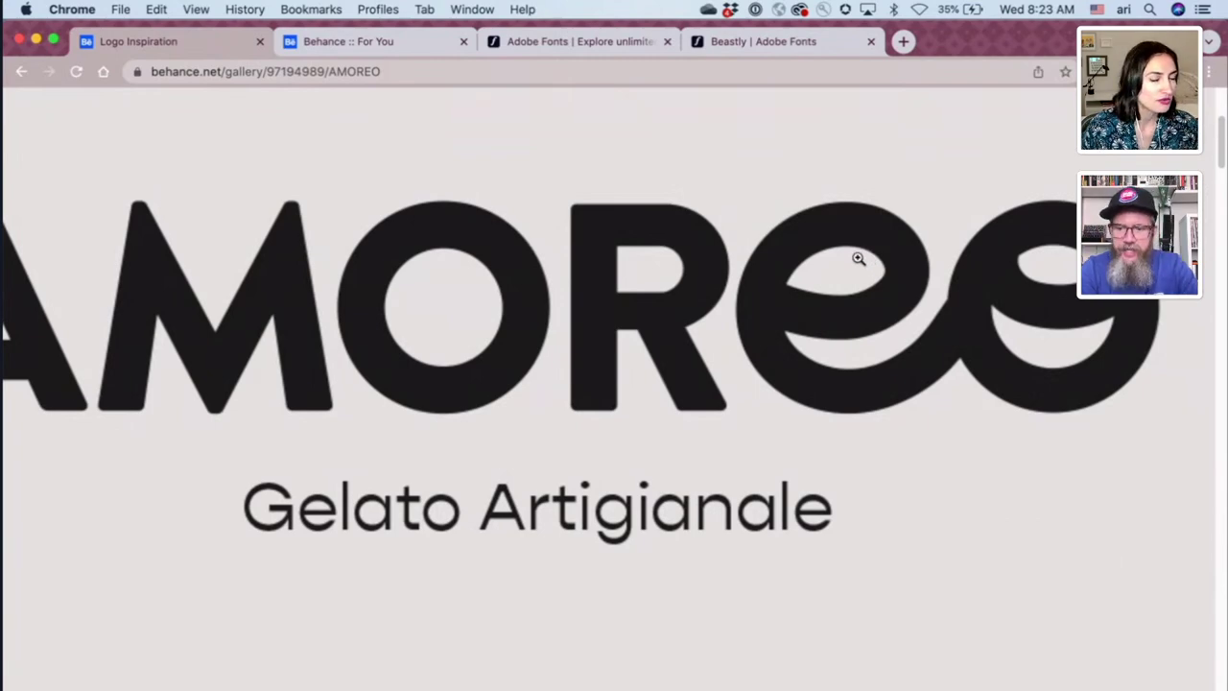
left_click(859, 258)
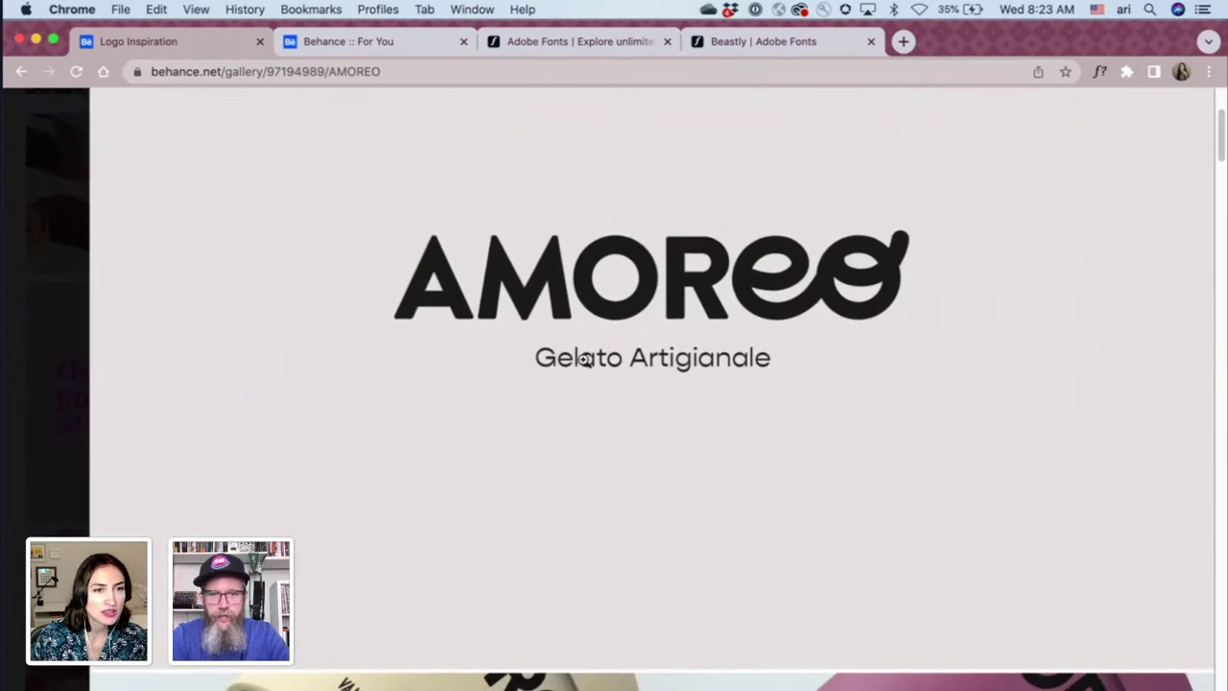
left_click(707, 368)
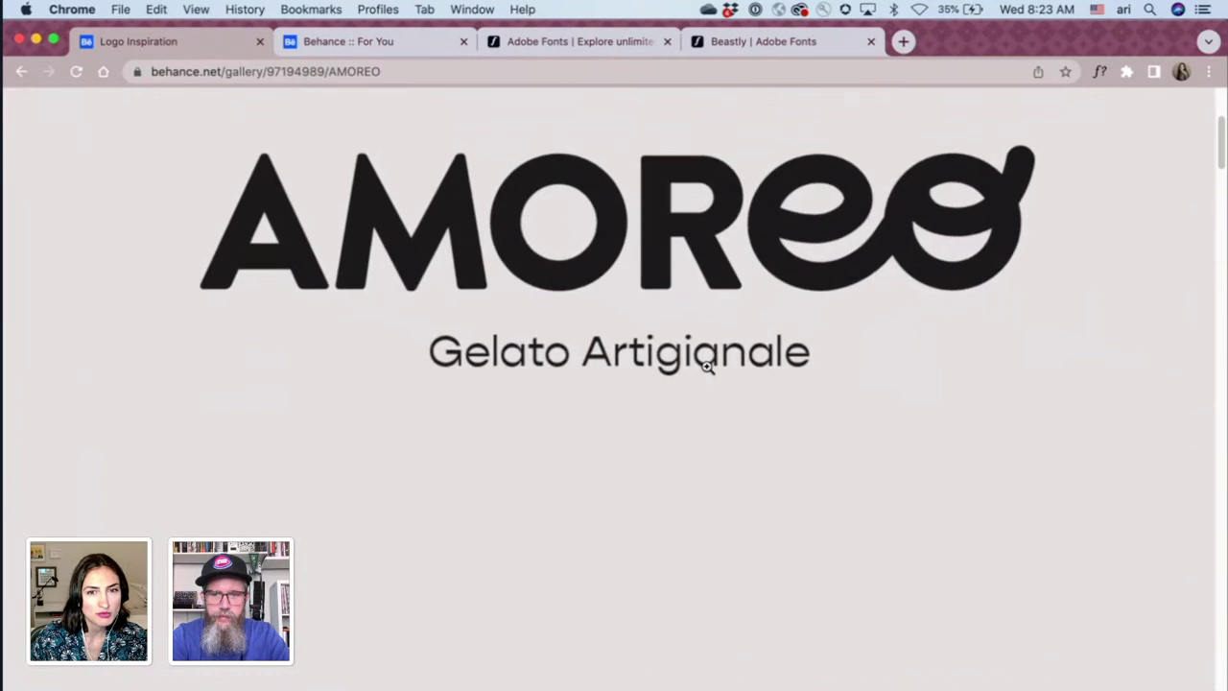
left_click(534, 375)
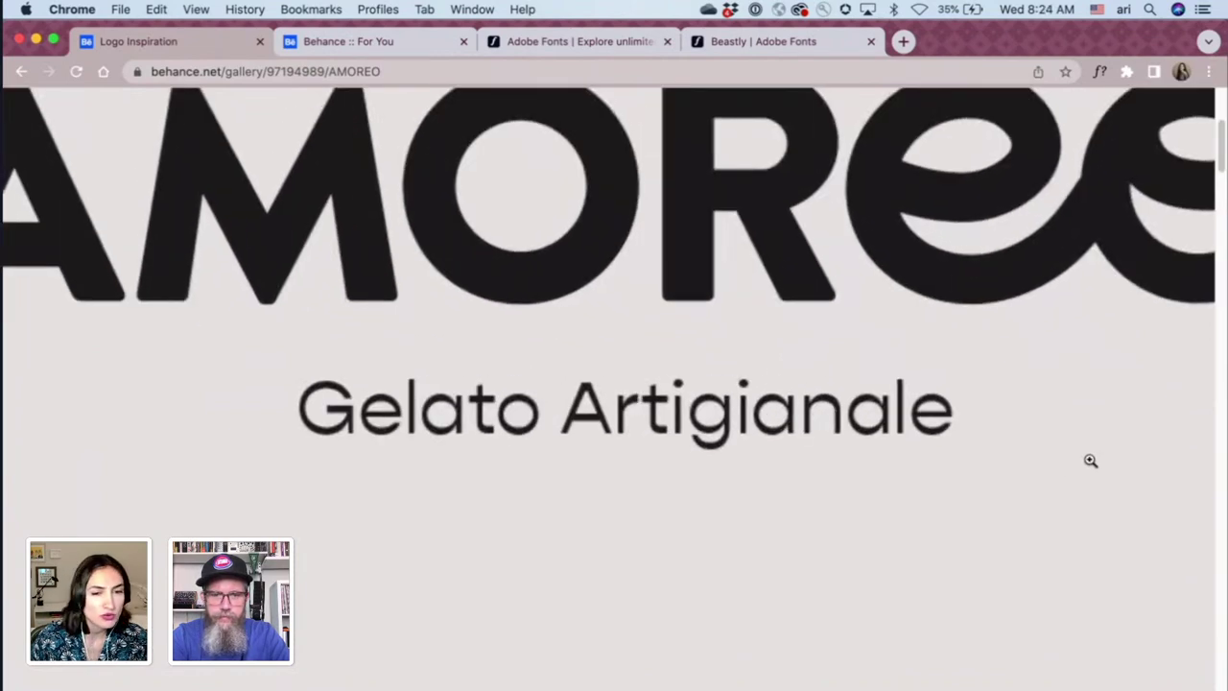
left_click(668, 530)
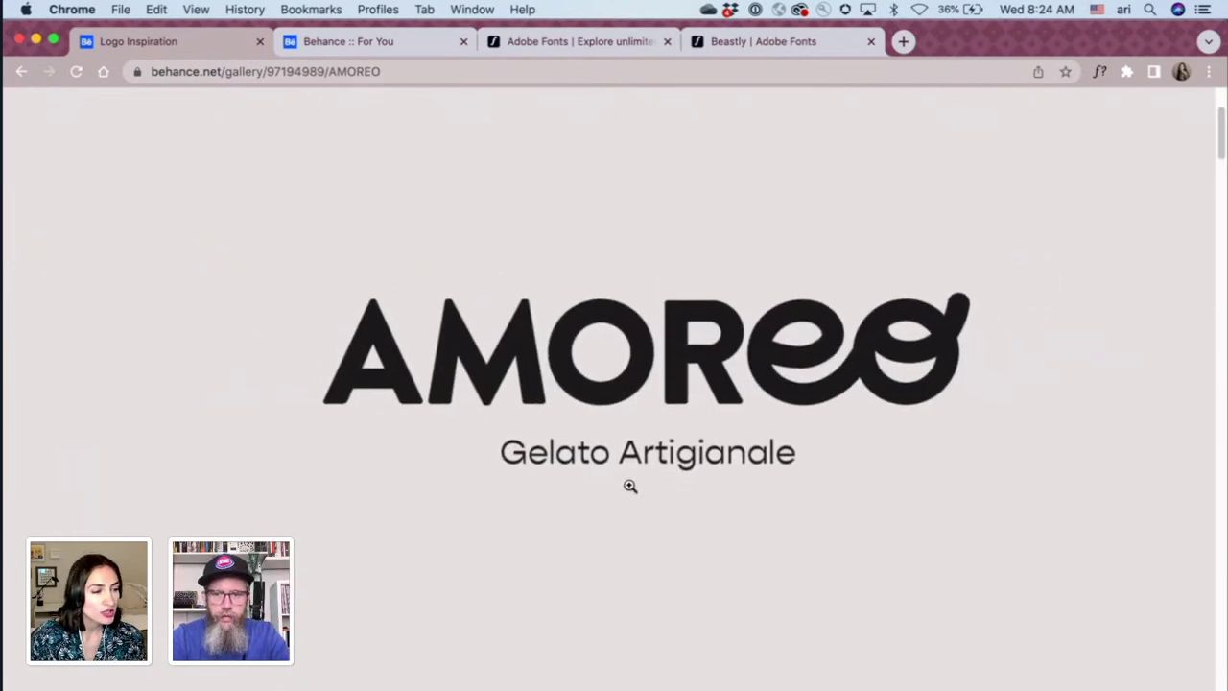
scroll(631, 485, "down", 5)
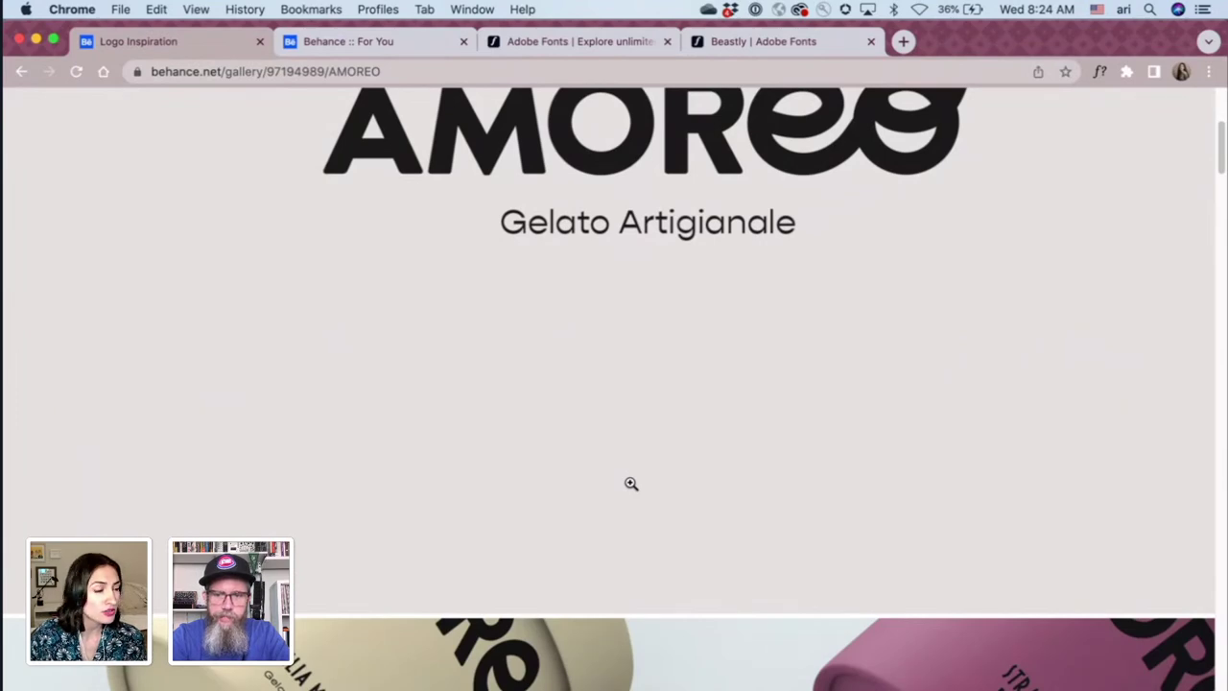
left_click(631, 483)
- Examine the AMOREO project's coloured gelato tubs and the condensed flavour lettering paired with the logo
scroll(632, 484, "down", 7)
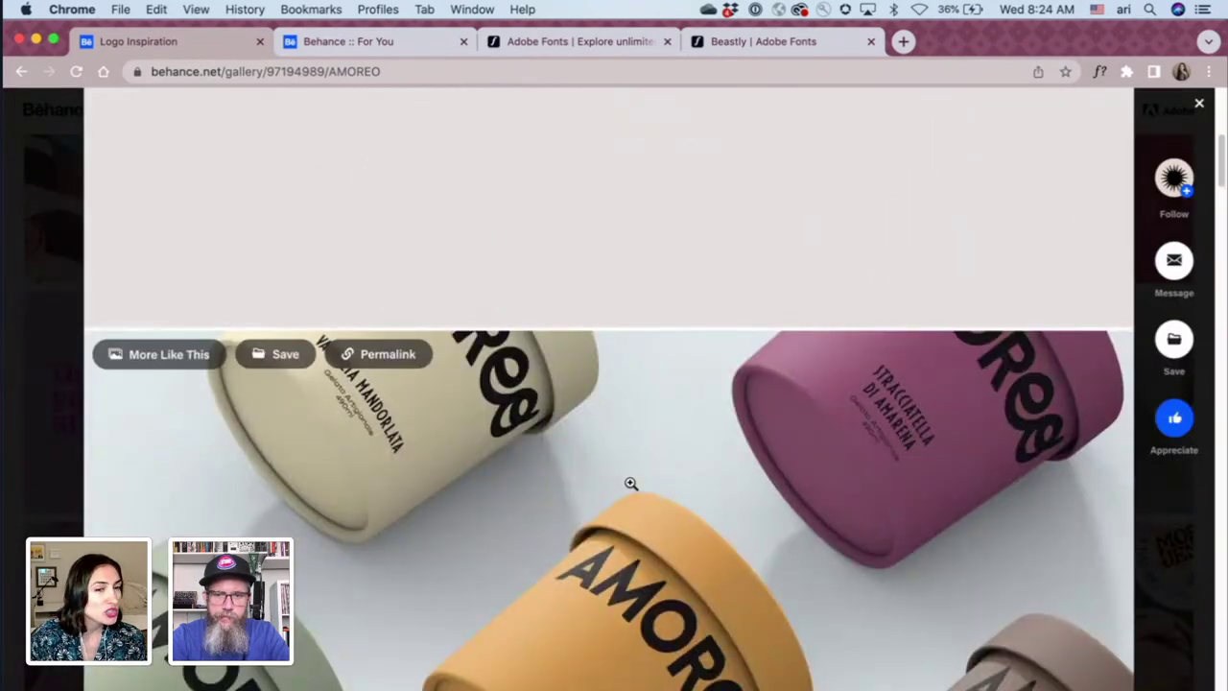
scroll(631, 483, "down", 1)
scroll(630, 483, "down", 1)
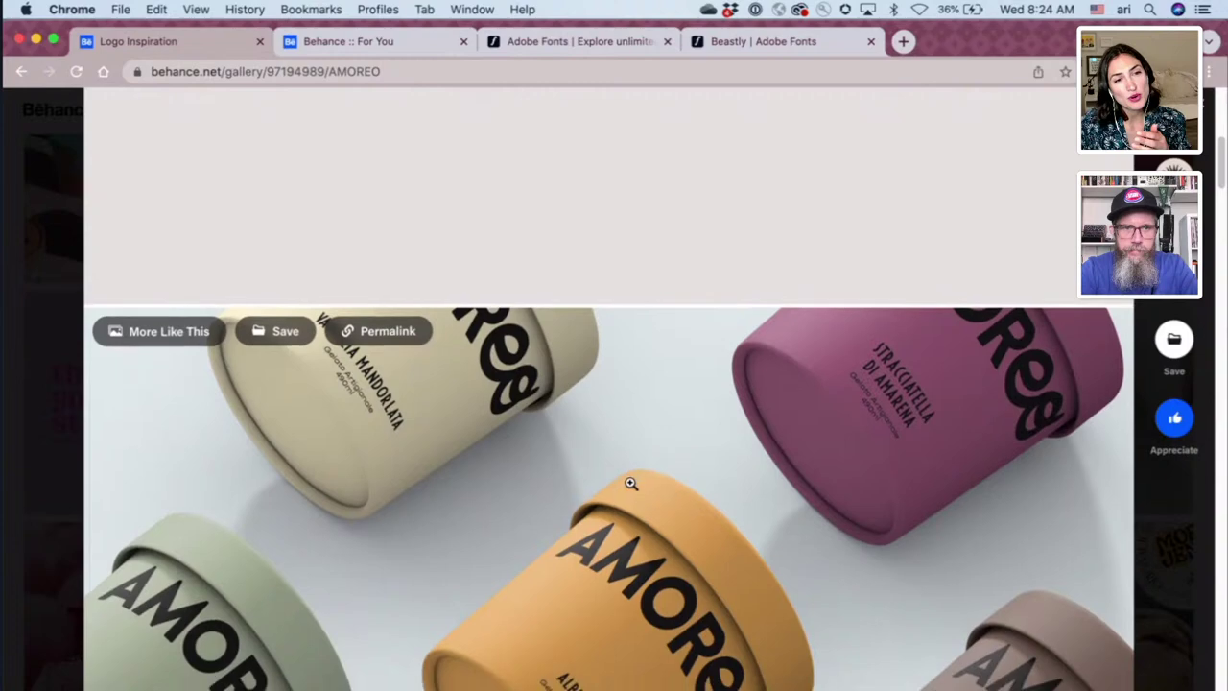
scroll(630, 482, "down", 4)
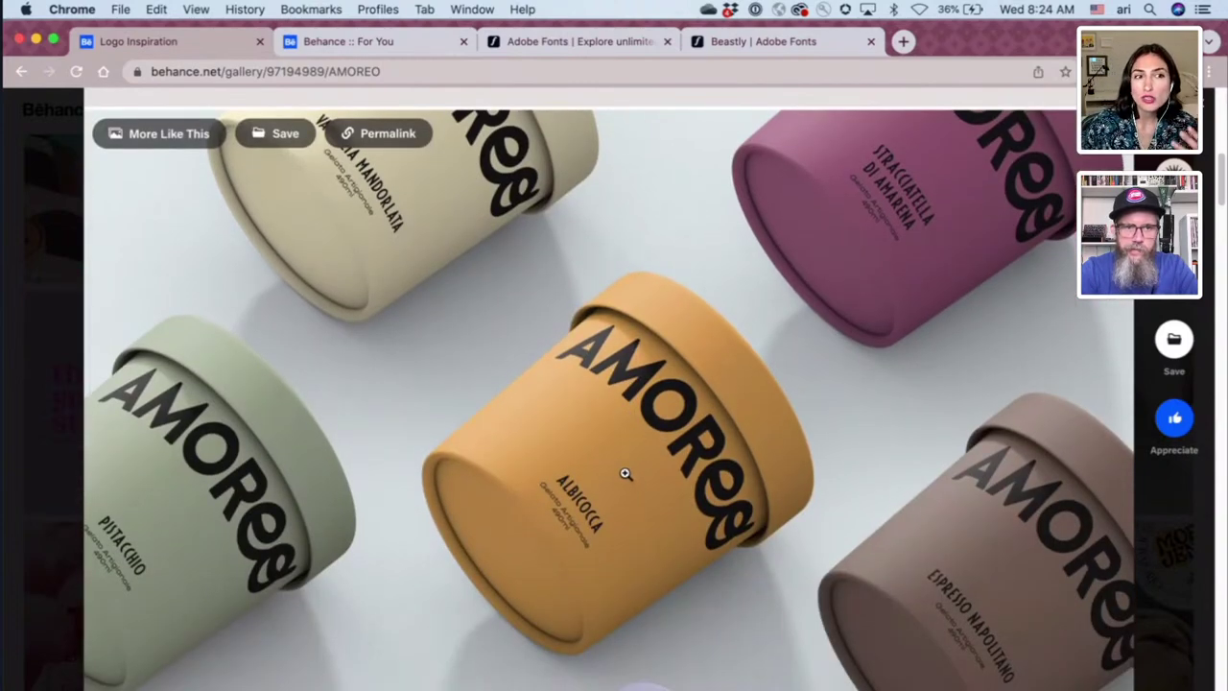
scroll(625, 473, "down", 2)
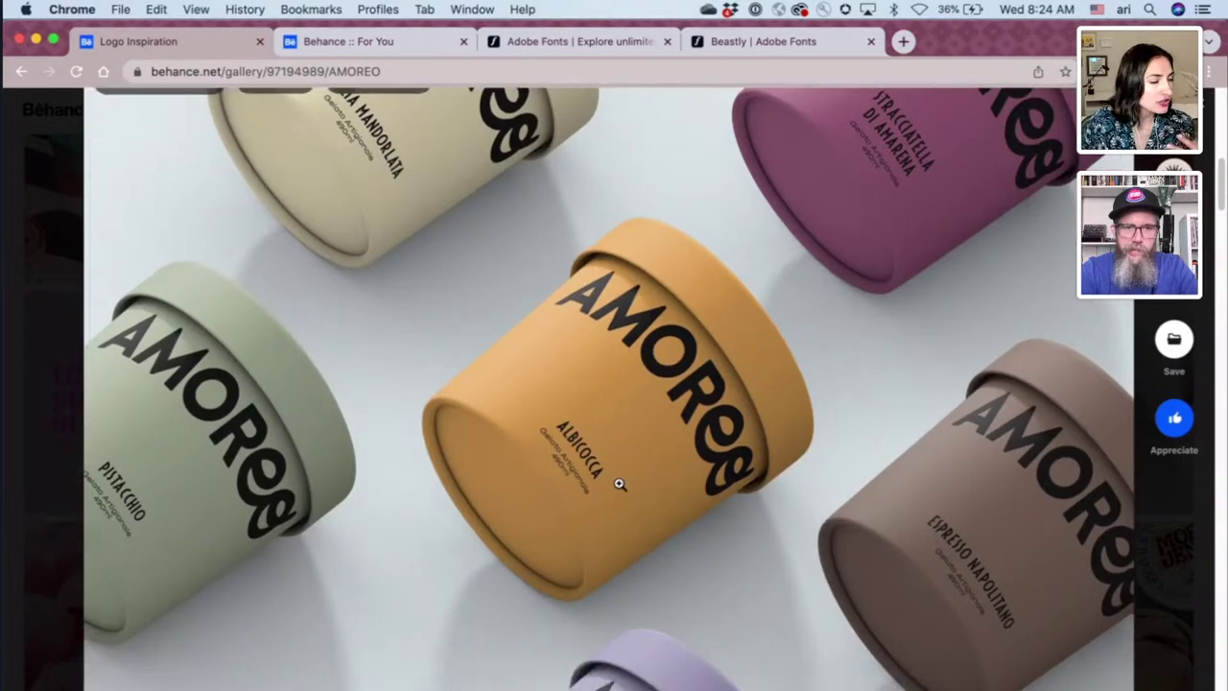
scroll(620, 483, "down", 1)
scroll(619, 487, "down", 8)
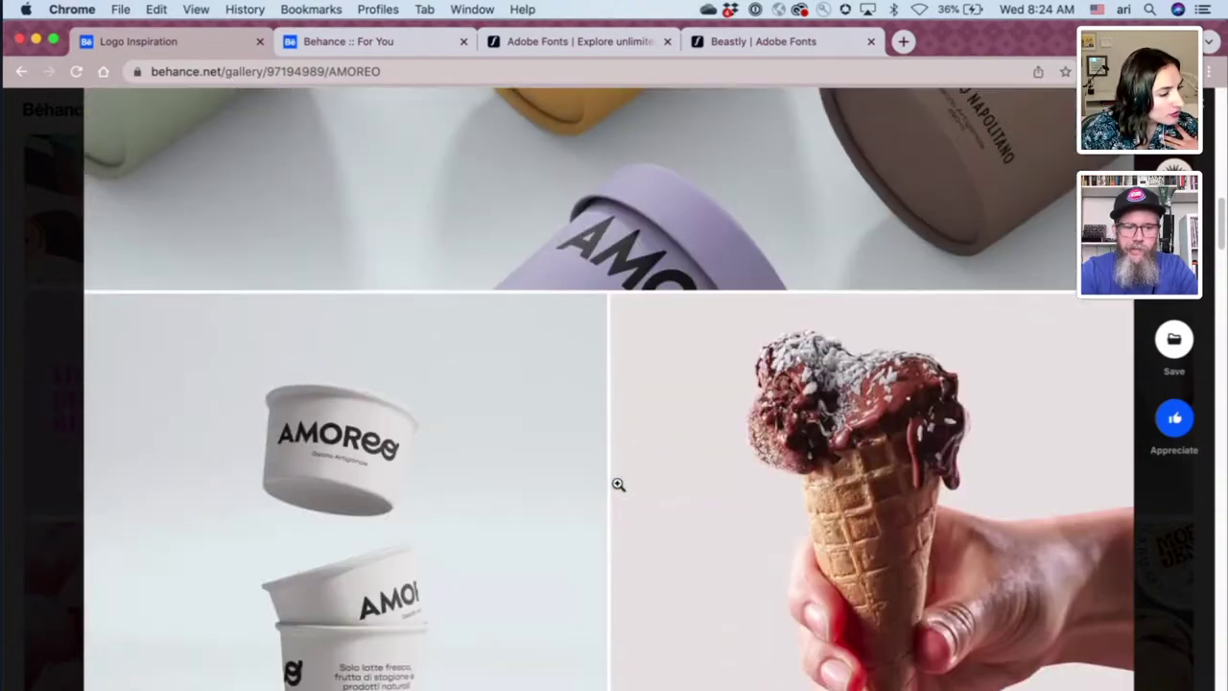
- Review the AMOREO cups, lid and flavour tub mockups through to the closing logo image, and close the project
scroll(618, 485, "down", 8)
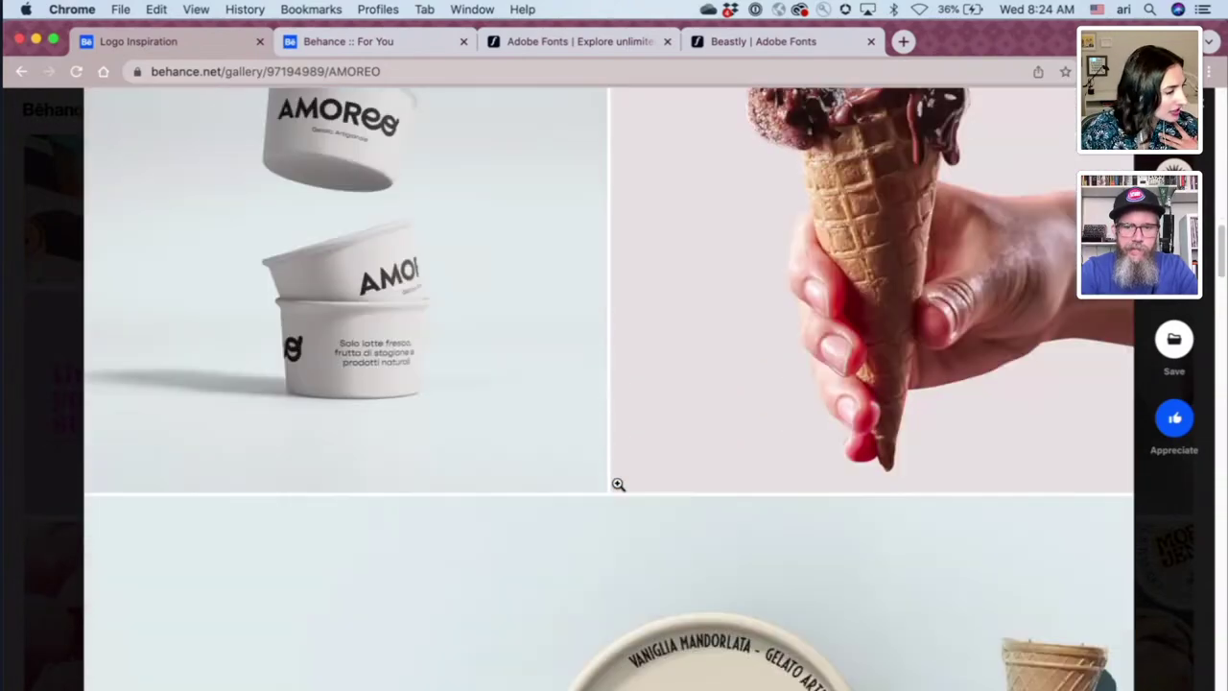
scroll(618, 484, "down", 2)
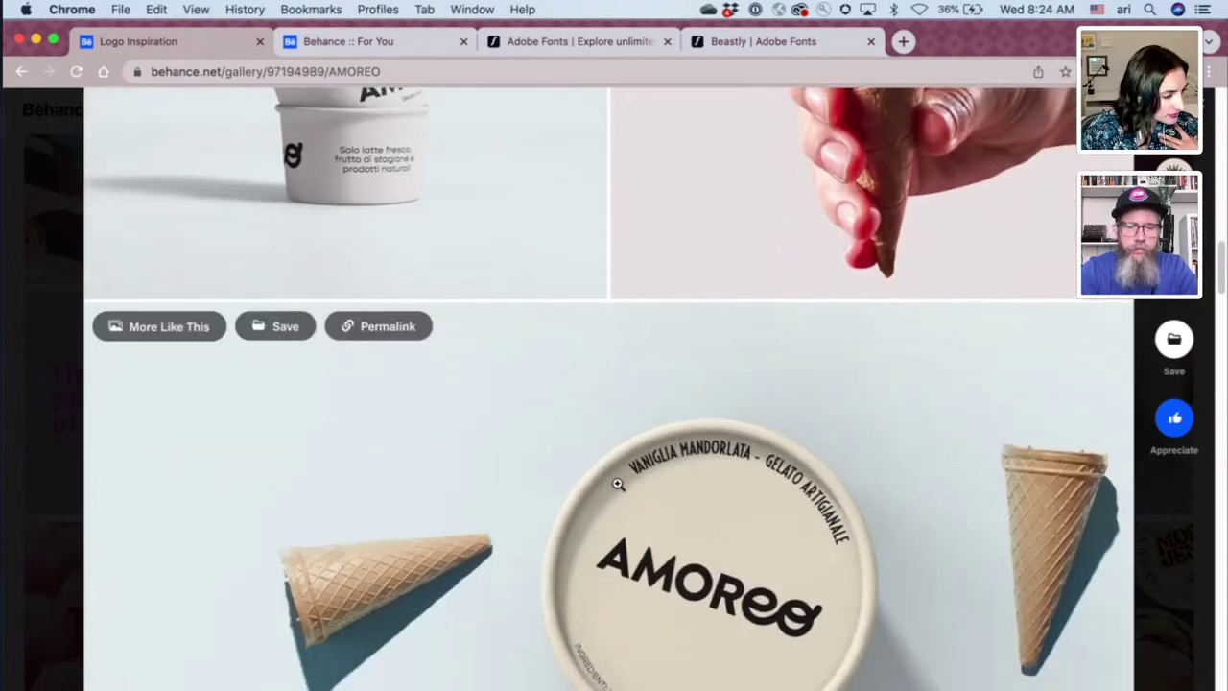
scroll(619, 485, "down", 8)
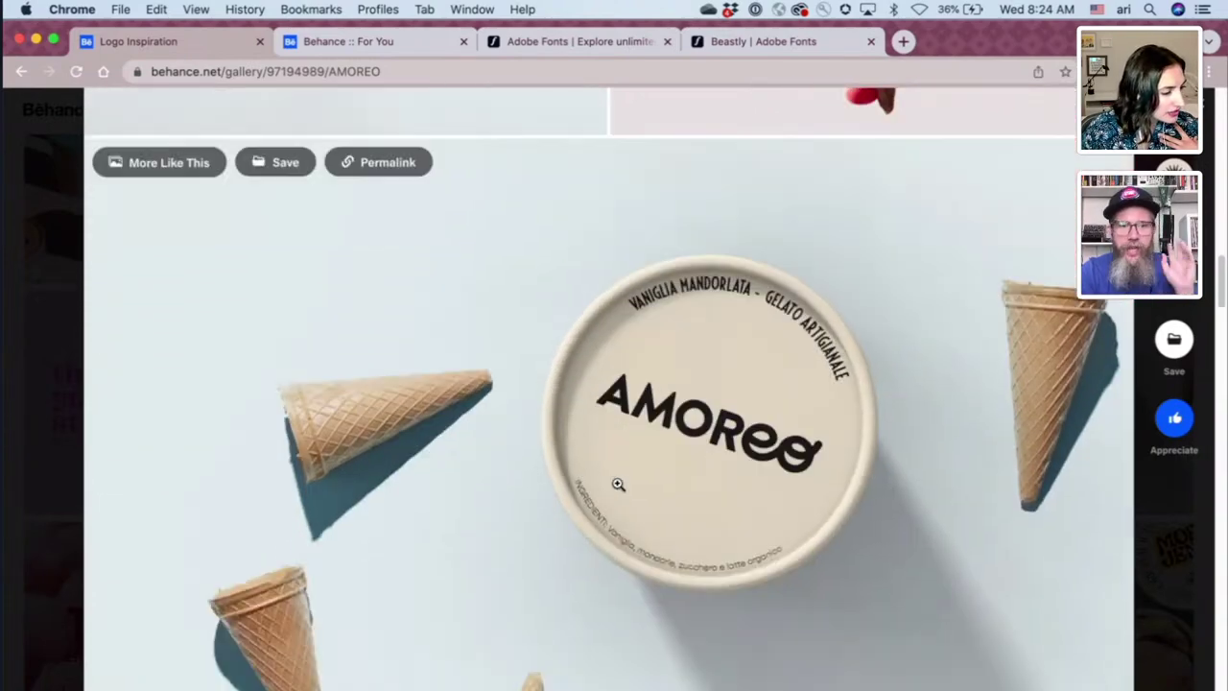
scroll(618, 484, "down", 10)
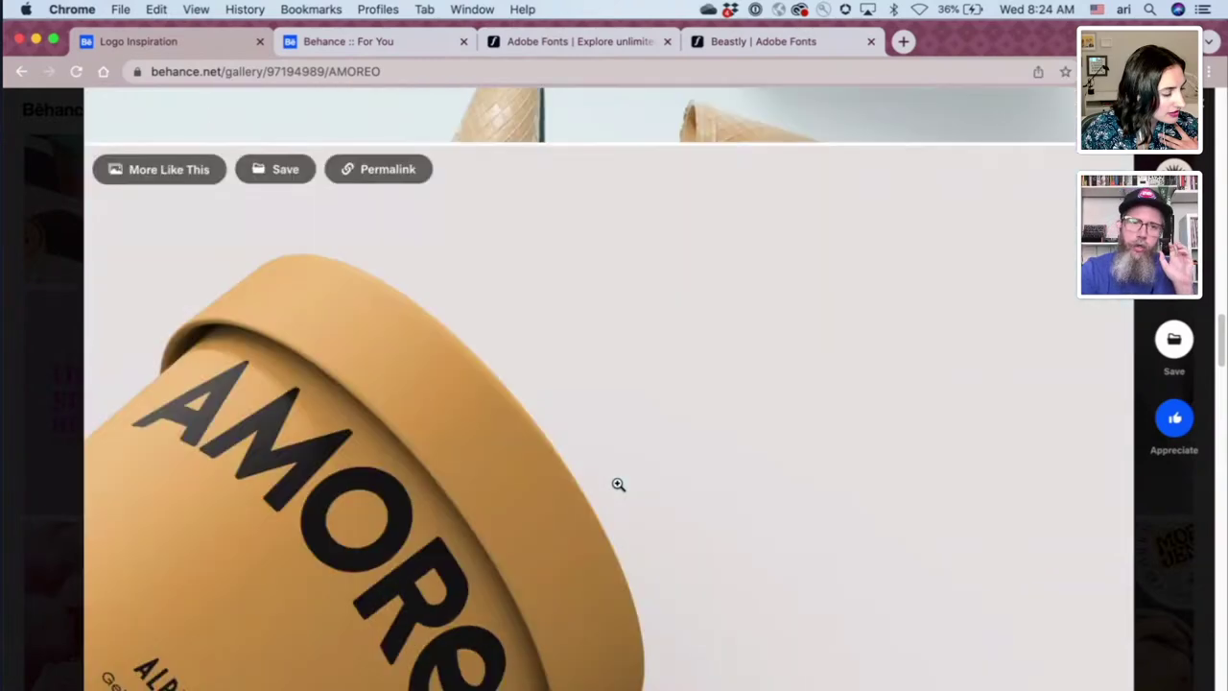
scroll(618, 485, "down", 12)
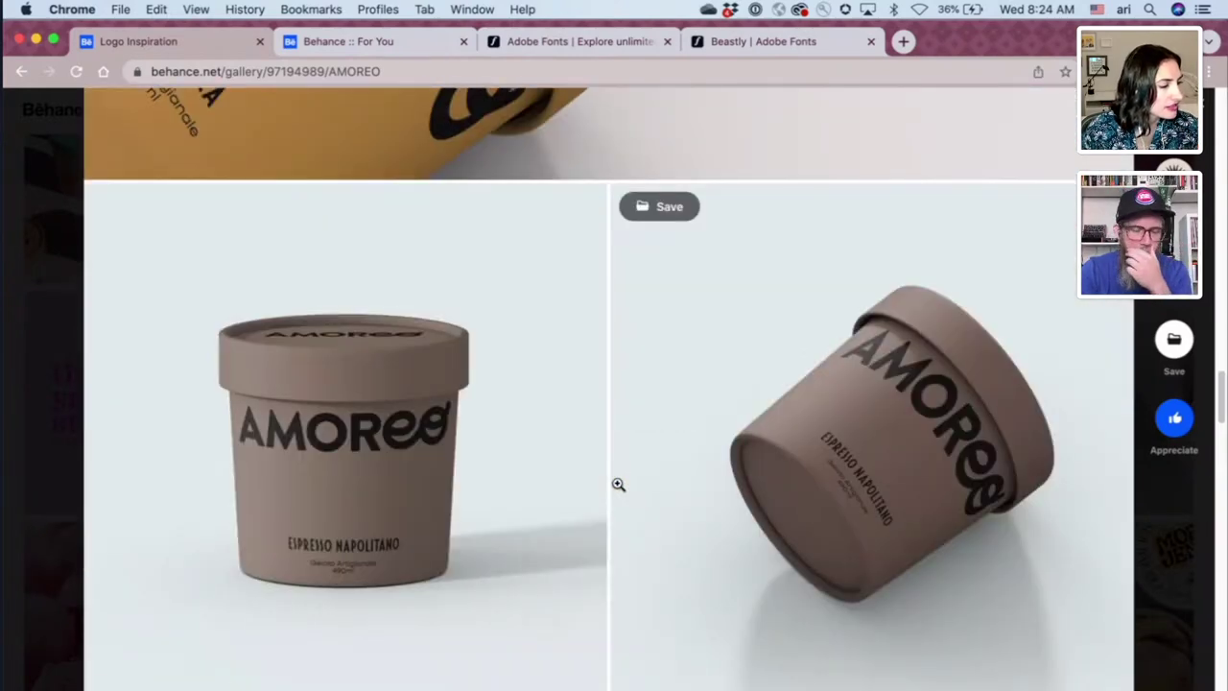
scroll(618, 484, "down", 14)
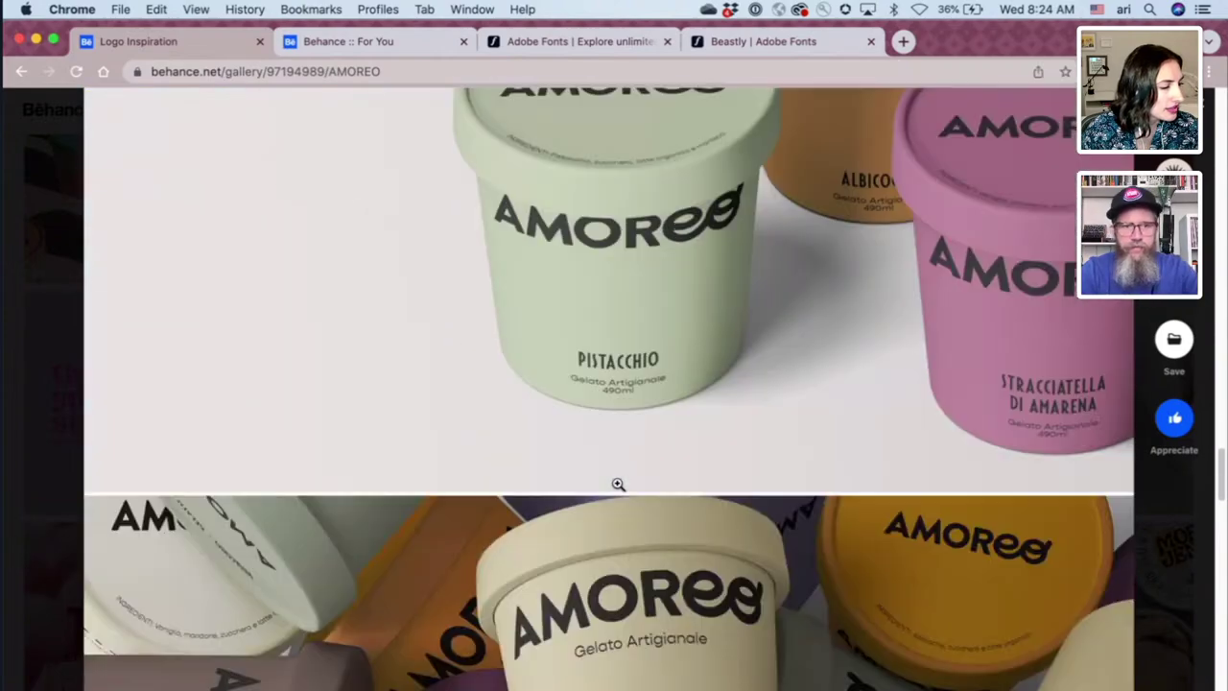
scroll(618, 485, "down", 5)
scroll(618, 485, "down", 10)
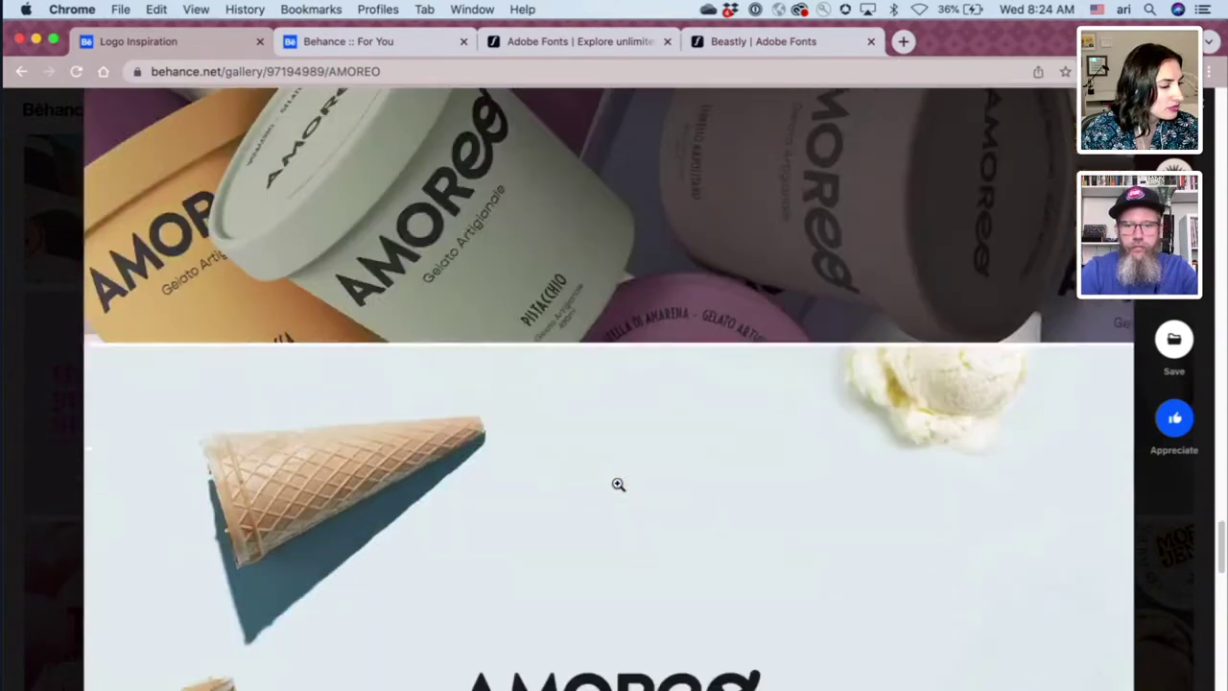
scroll(618, 484, "down", 8)
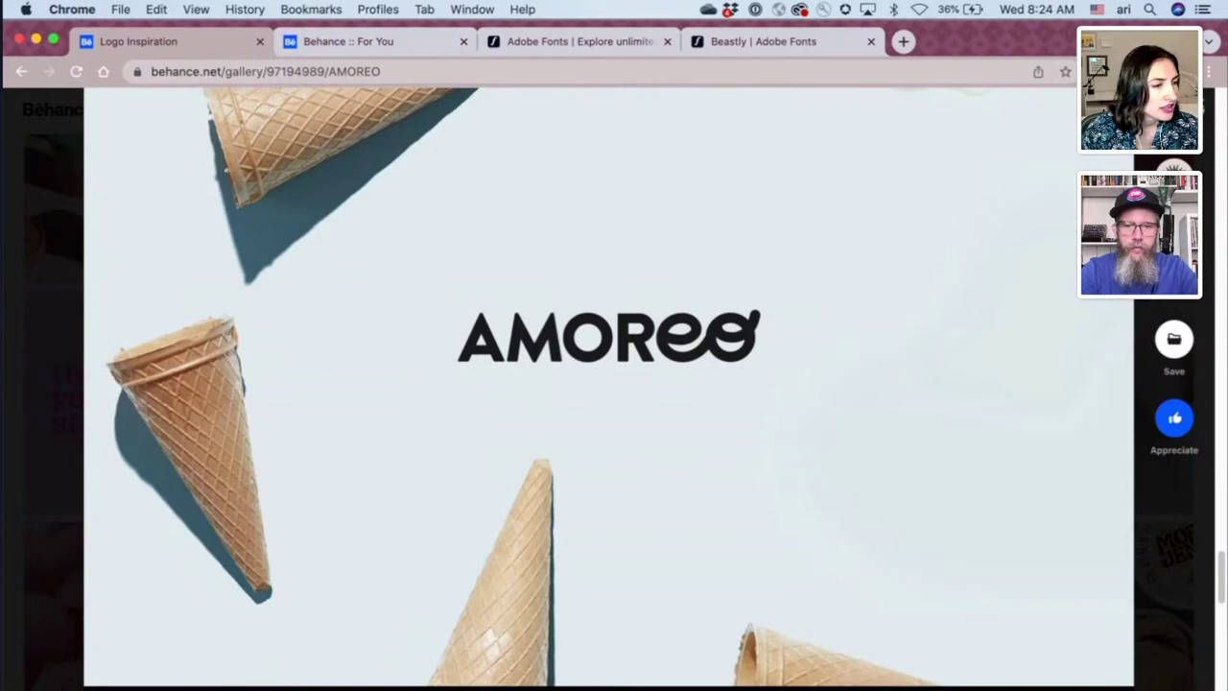
key("Escape")
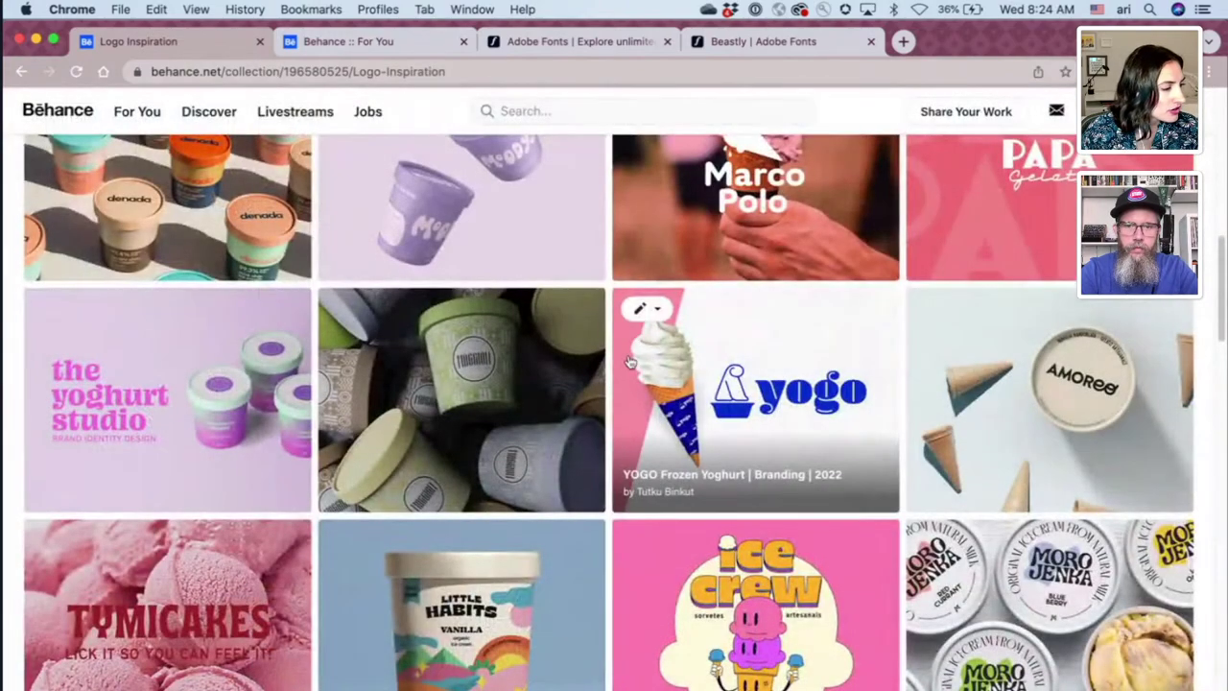
- Open the YOGO Frozen Yoghurt project from the moodboard, and look up the Blenny font family on Adobe Fonts
left_click(843, 392)
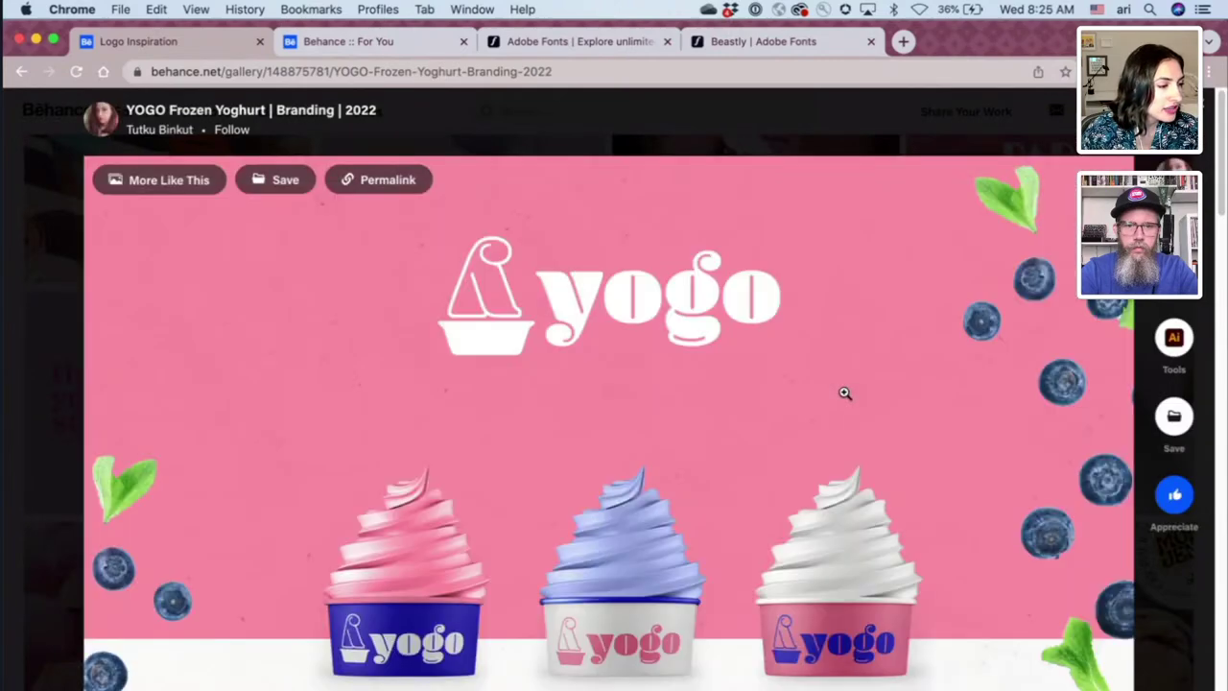
left_click(729, 46)
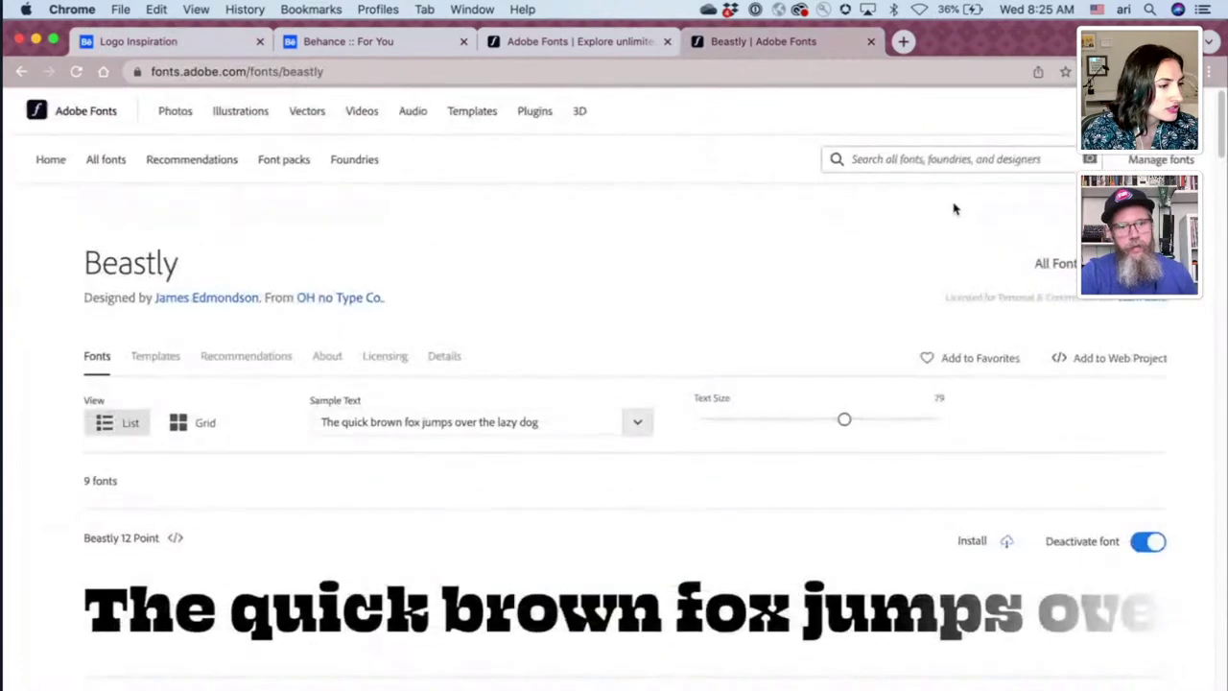
left_click(932, 160)
type("blenny")
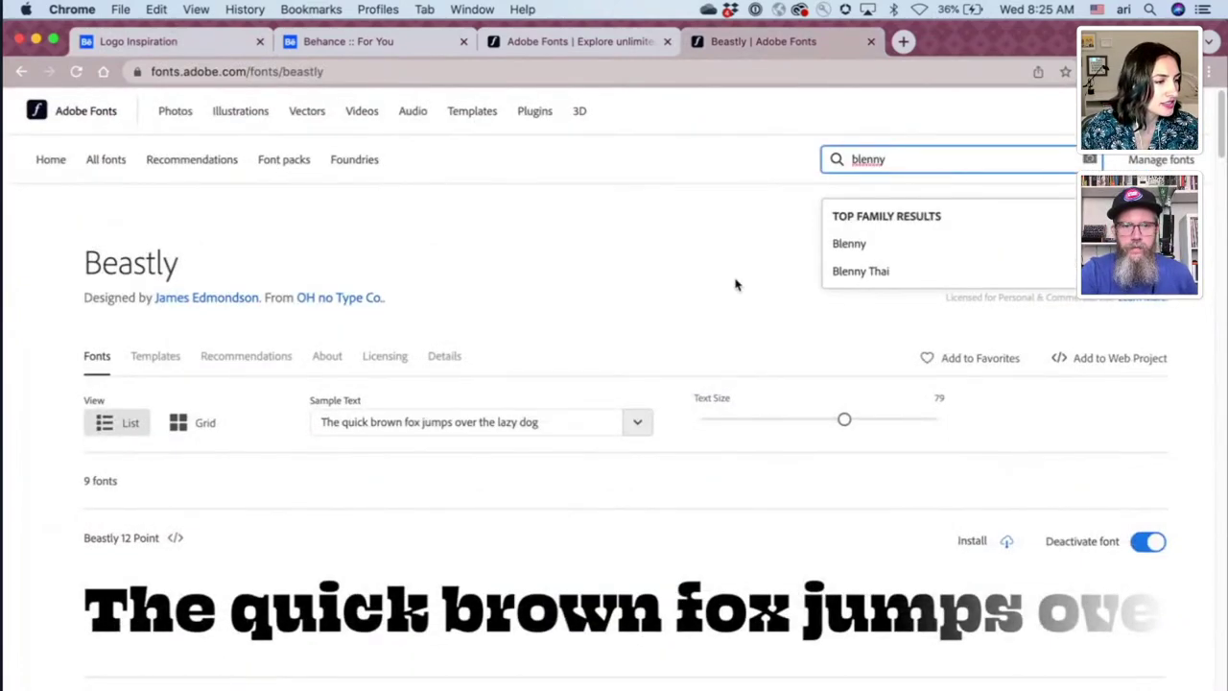
left_click(833, 243)
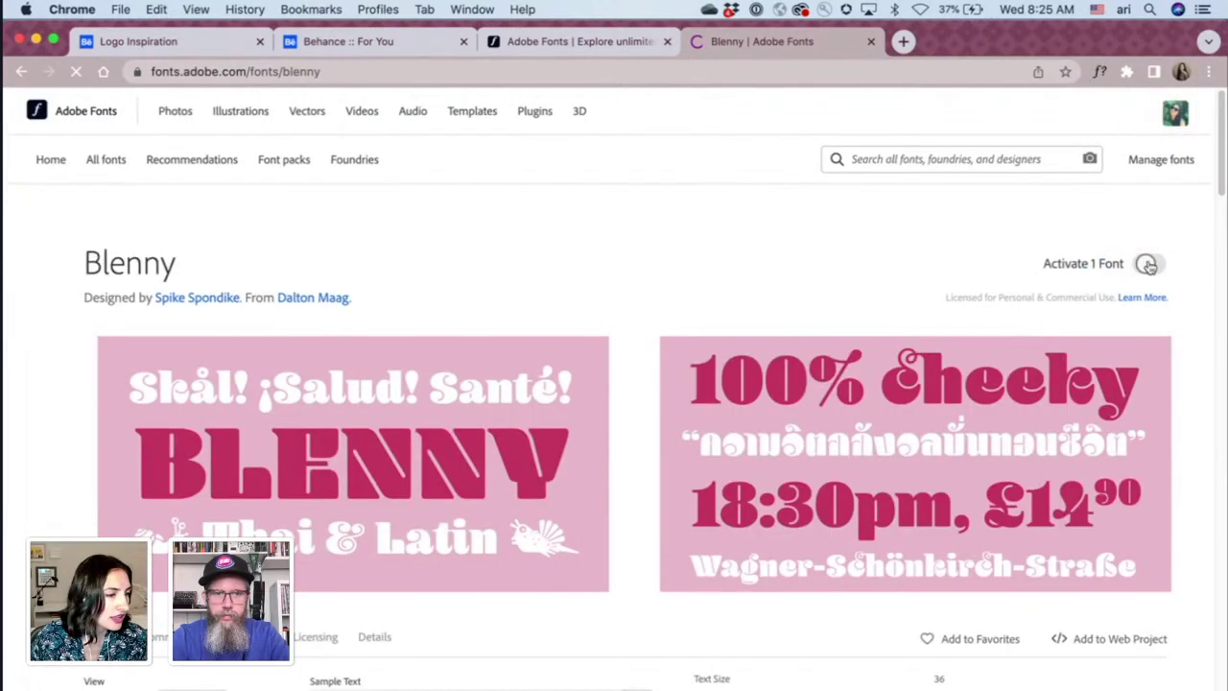
- Return to the YOGO project on Behance and compare its logo with the fruit icons, yoghurt symbol and kiosk
left_click(391, 40)
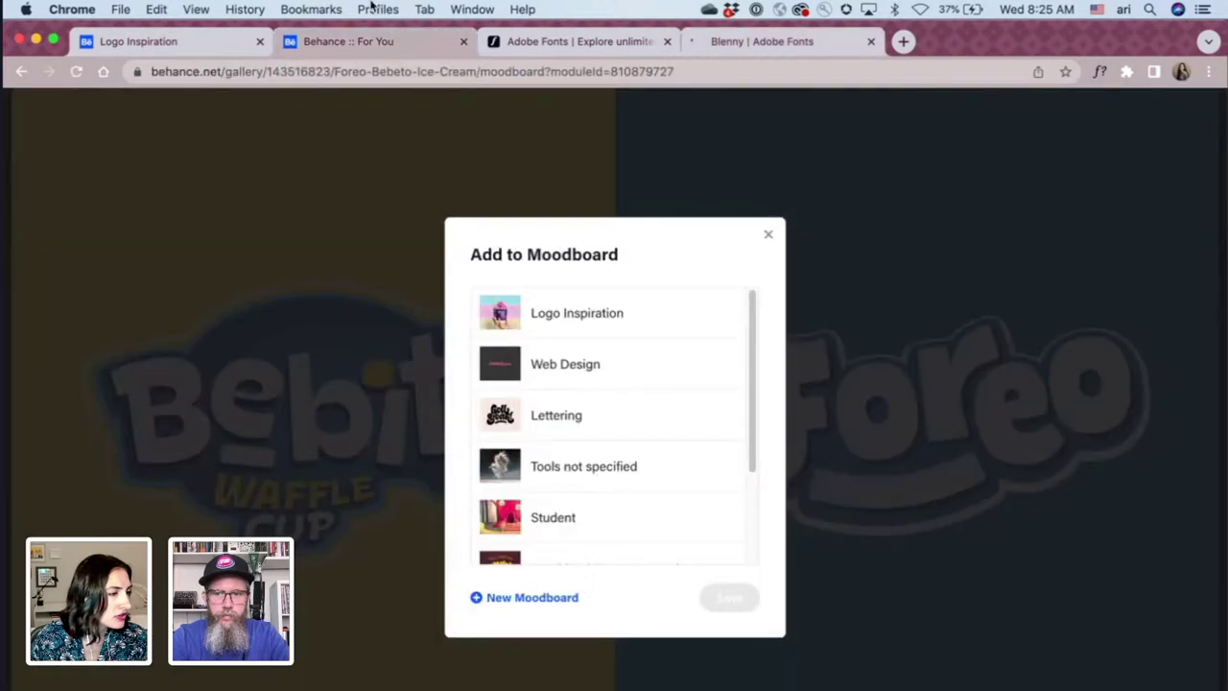
left_click(204, 43)
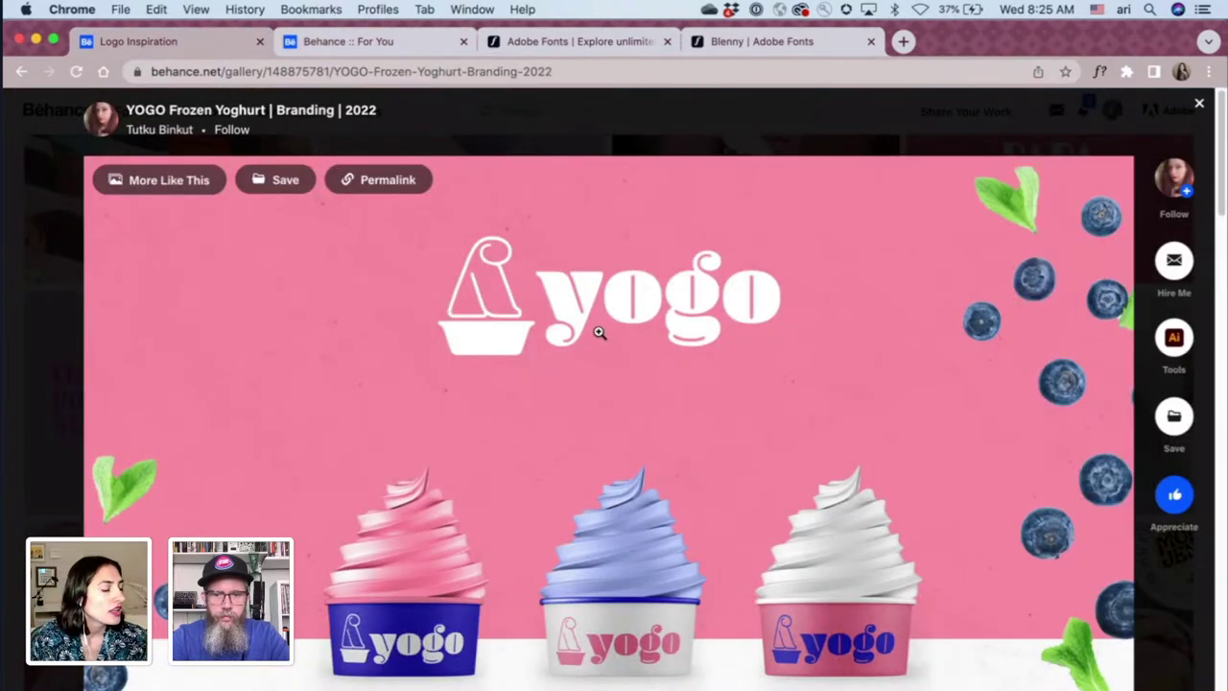
scroll(599, 332, "down", 3)
scroll(598, 333, "down", 8)
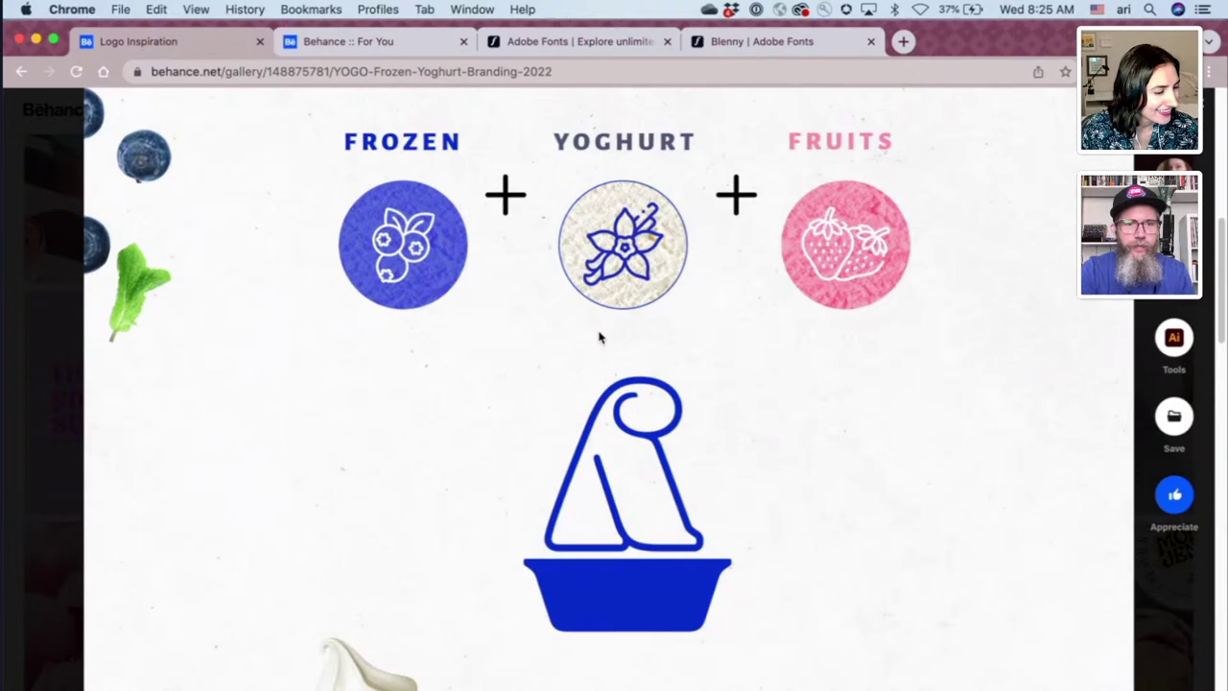
scroll(599, 337, "down", 12)
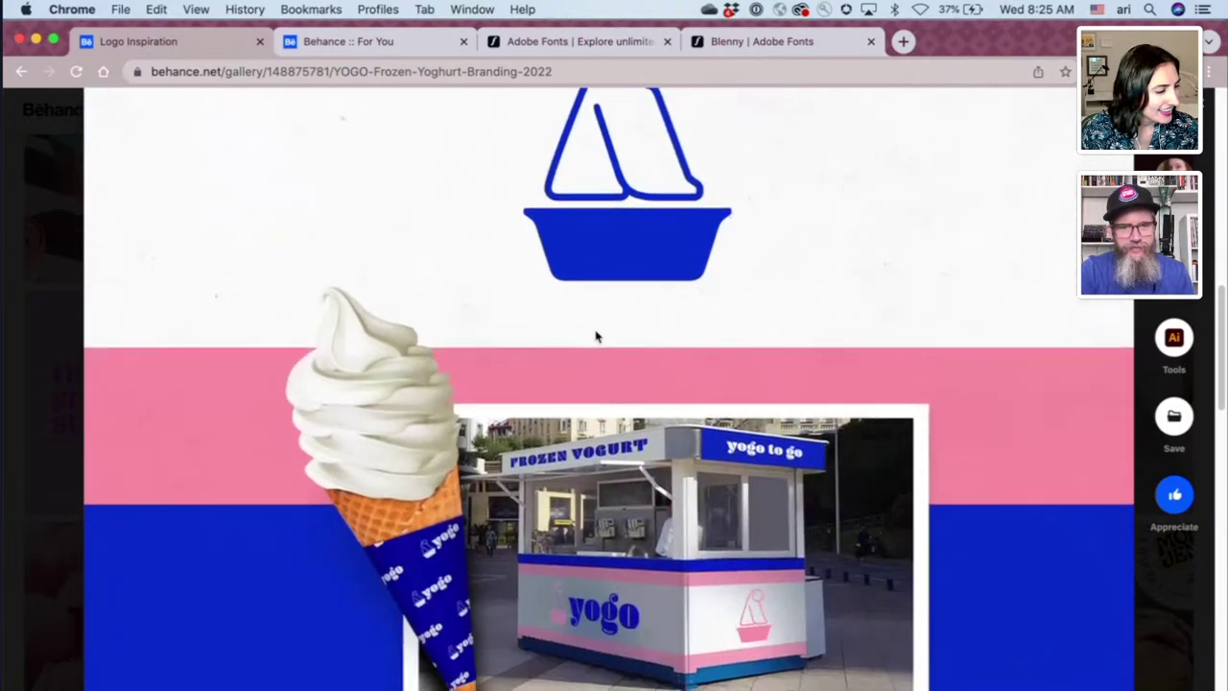
scroll(595, 336, "up", 12)
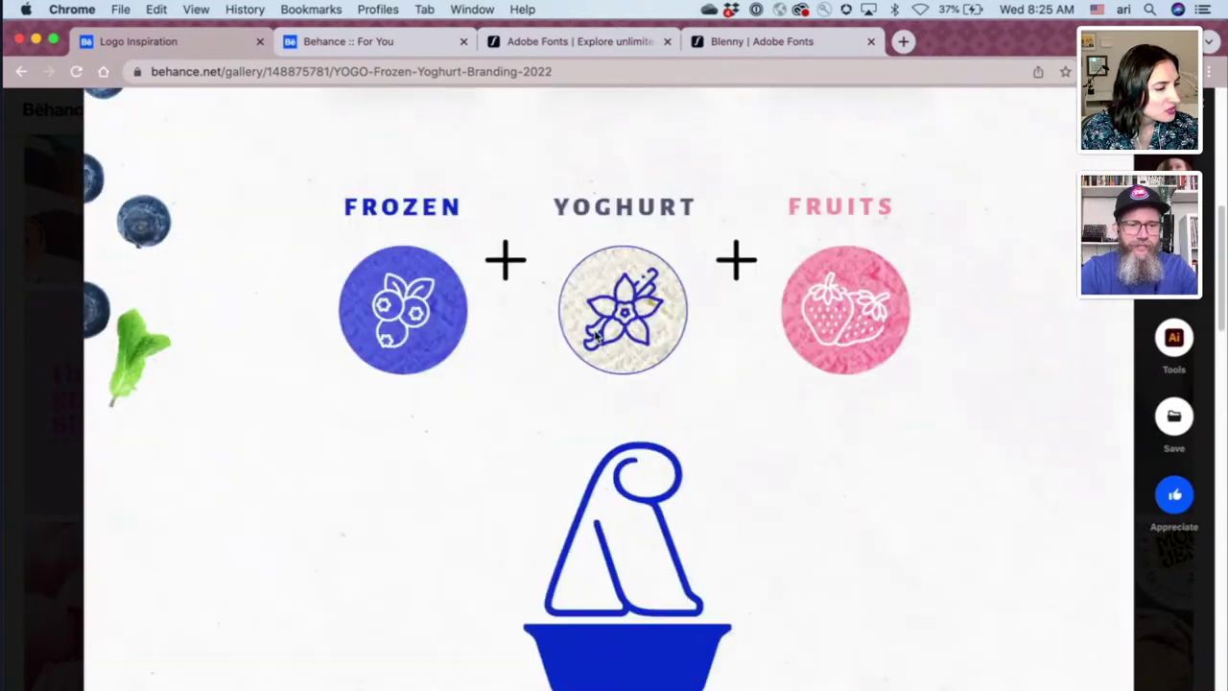
scroll(596, 335, "up", 8)
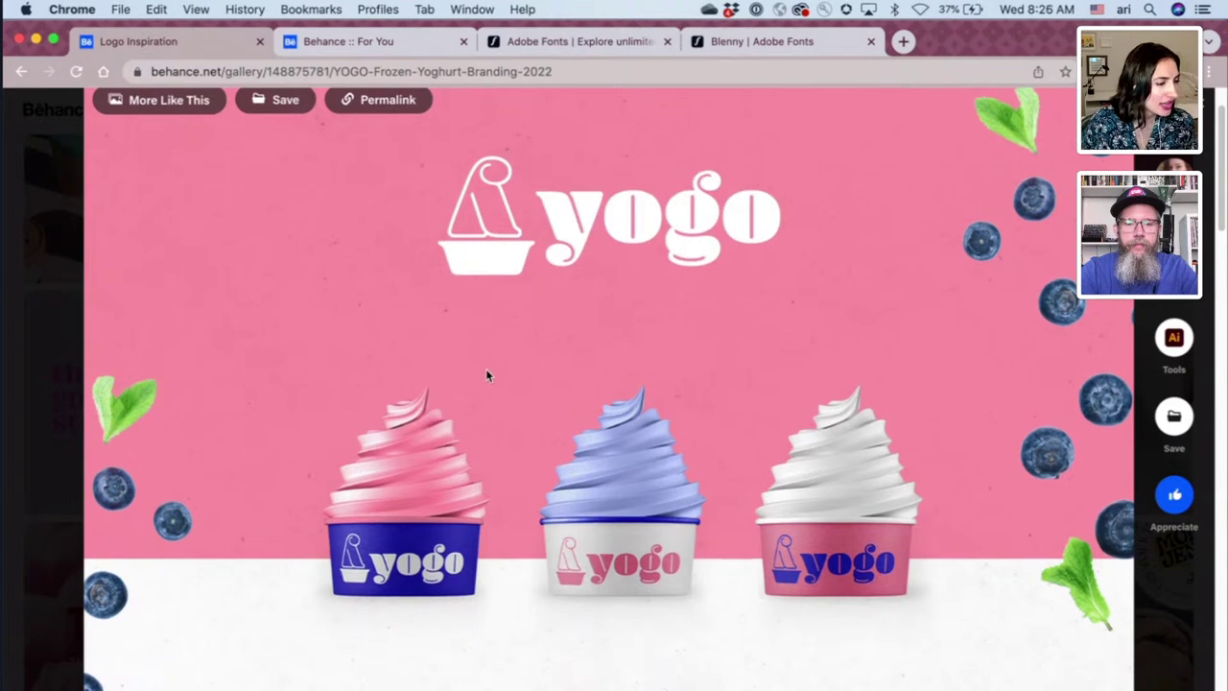
- Review the YOGO cups, line-drawn symbol, patterned cone wrapper and kiosk branding again, and close the project
scroll(485, 374, "down", 1)
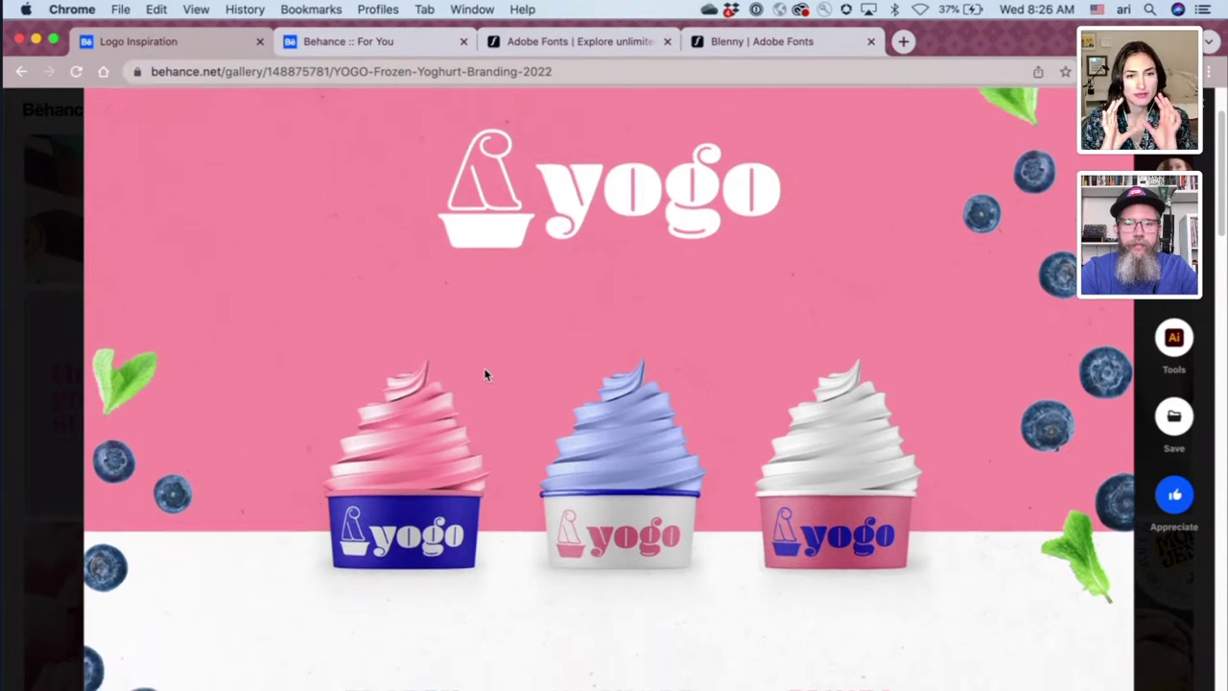
scroll(483, 369, "down", 5)
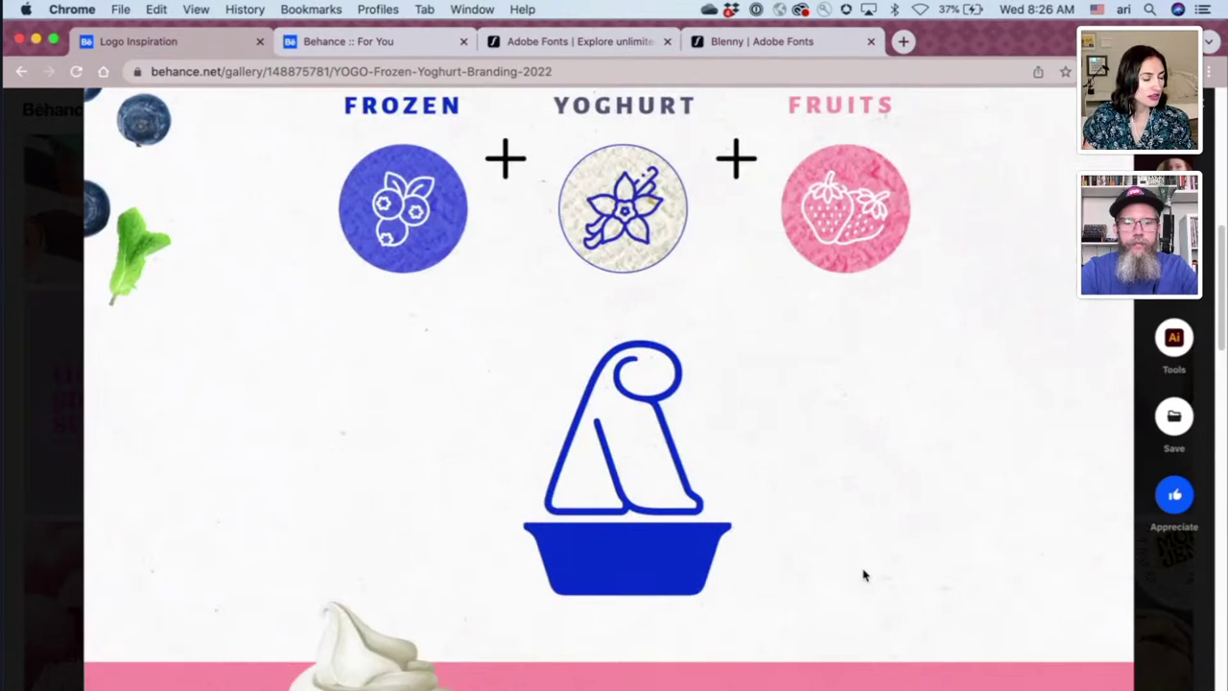
scroll(861, 576, "down", 4)
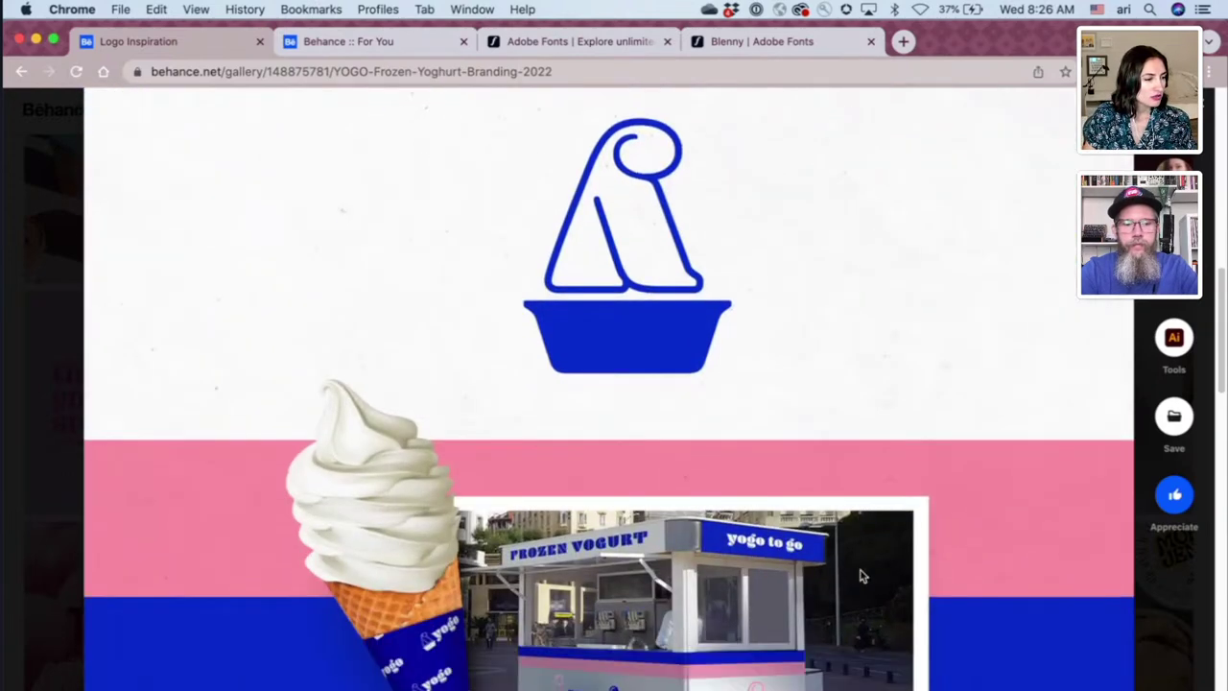
scroll(735, 666, "down", 3)
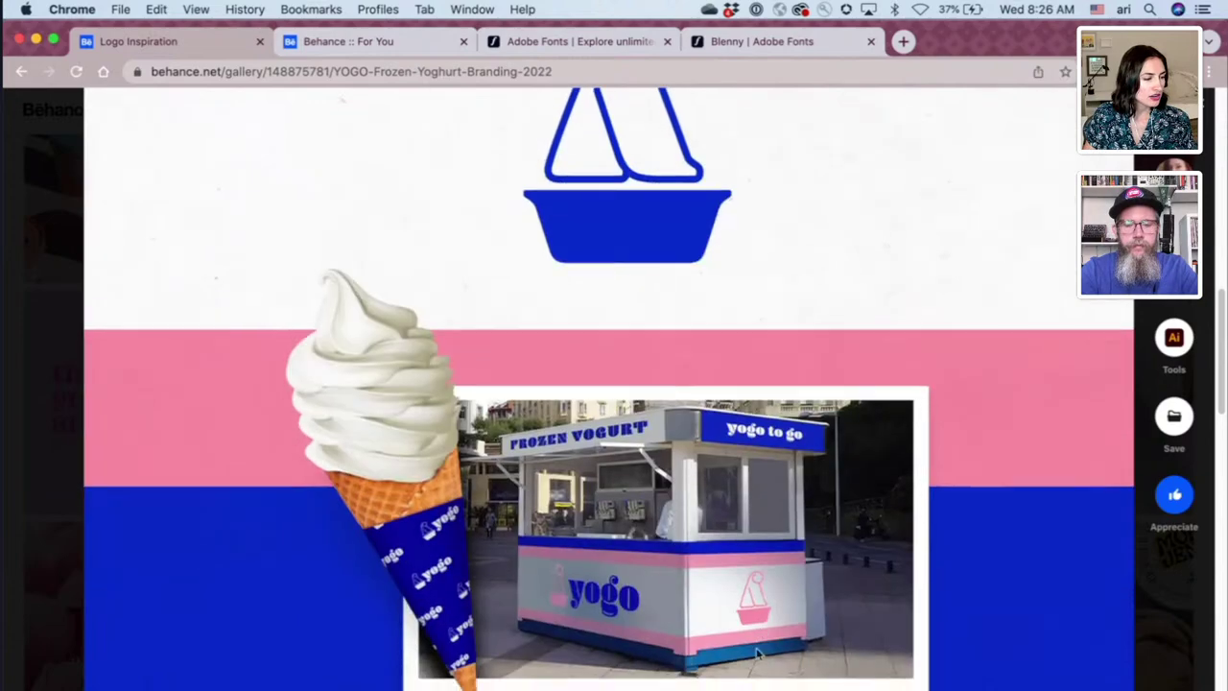
scroll(713, 626, "down", 5)
scroll(713, 626, "up", 6)
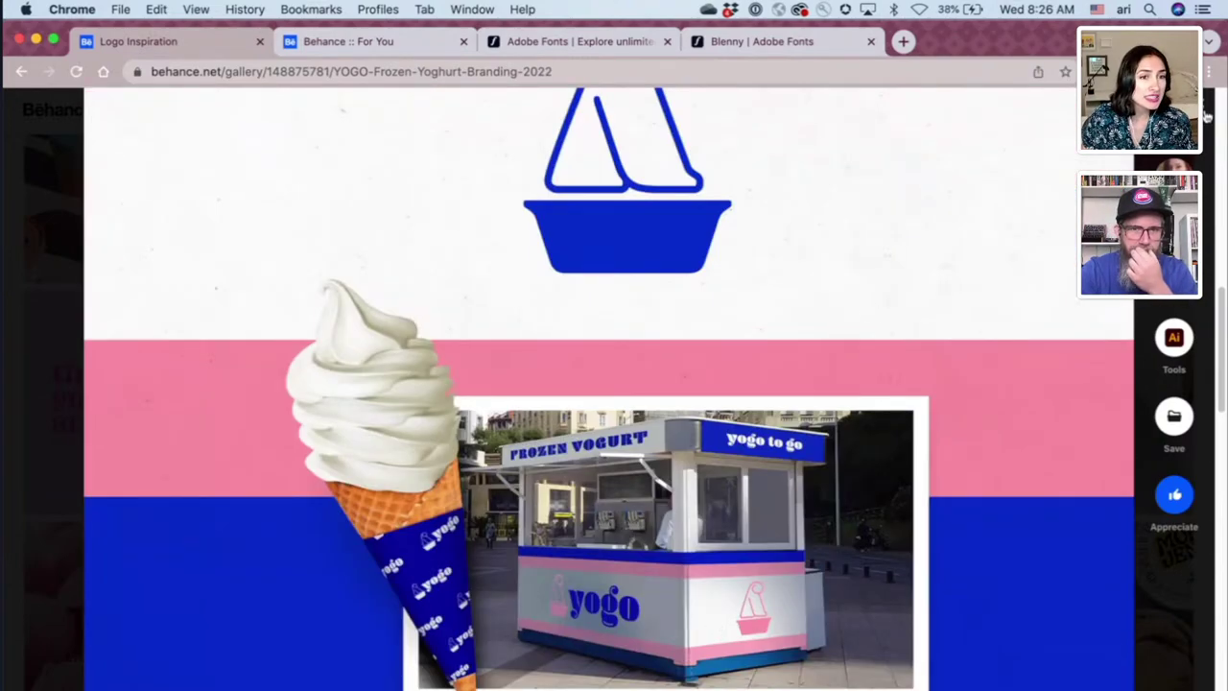
scroll(869, 262, "up", 10)
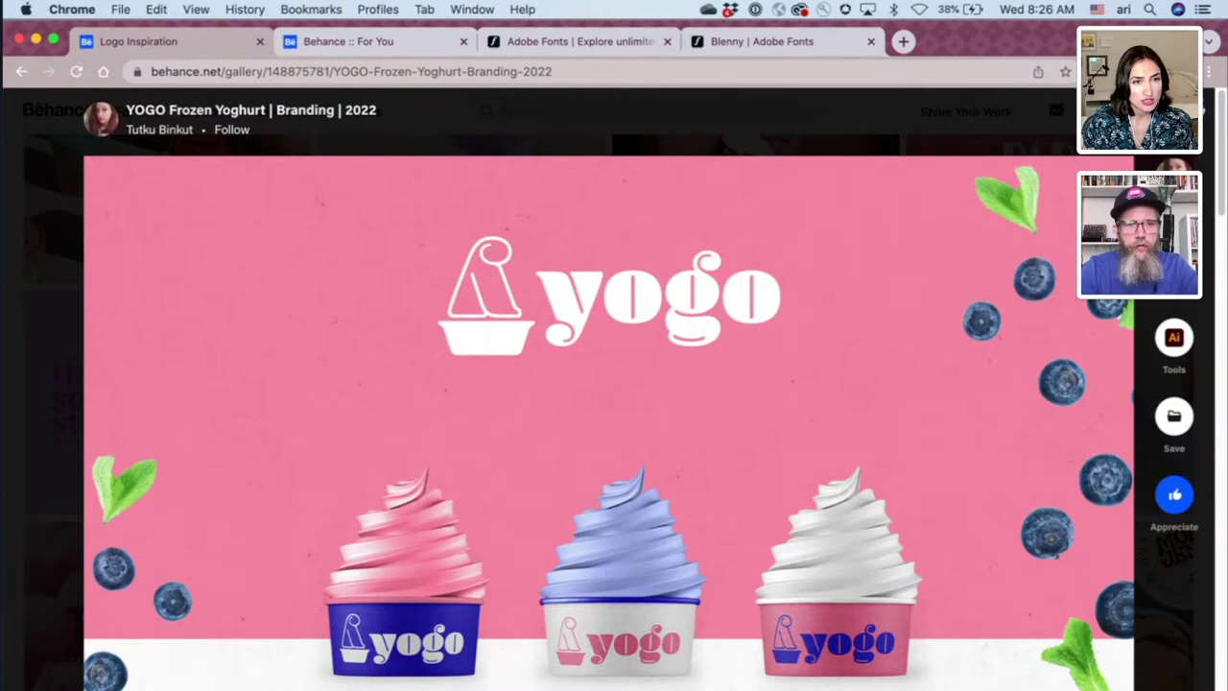
key("Escape")
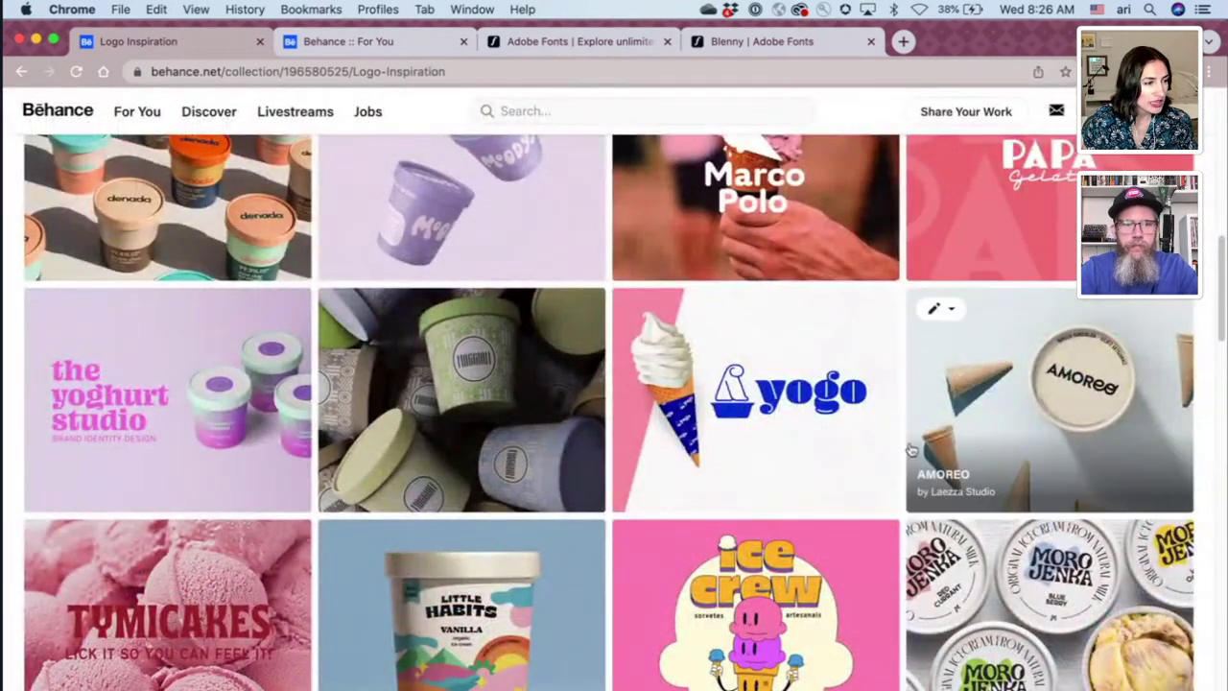
- Open the Seiwai - Vegan Ice Cream project from the Logo Inspiration moodboard and view the hand-drawn lettering on its tubs
scroll(858, 428, "up", 6)
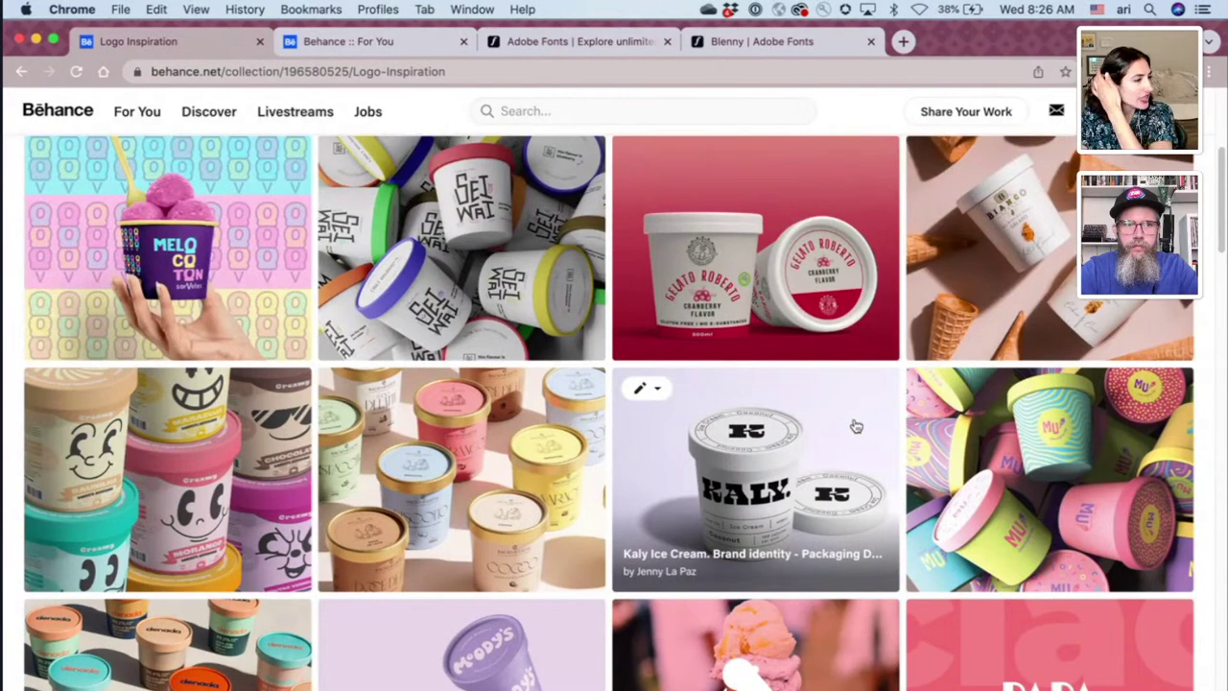
scroll(849, 428, "up", 1)
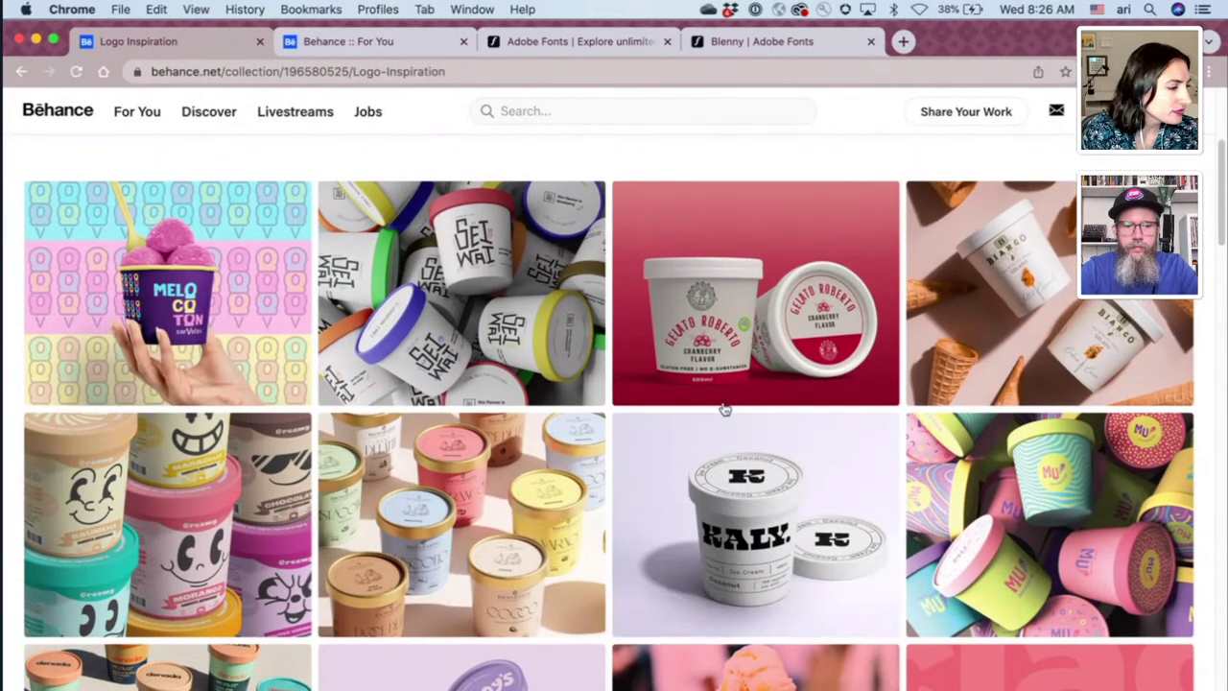
left_click(379, 312)
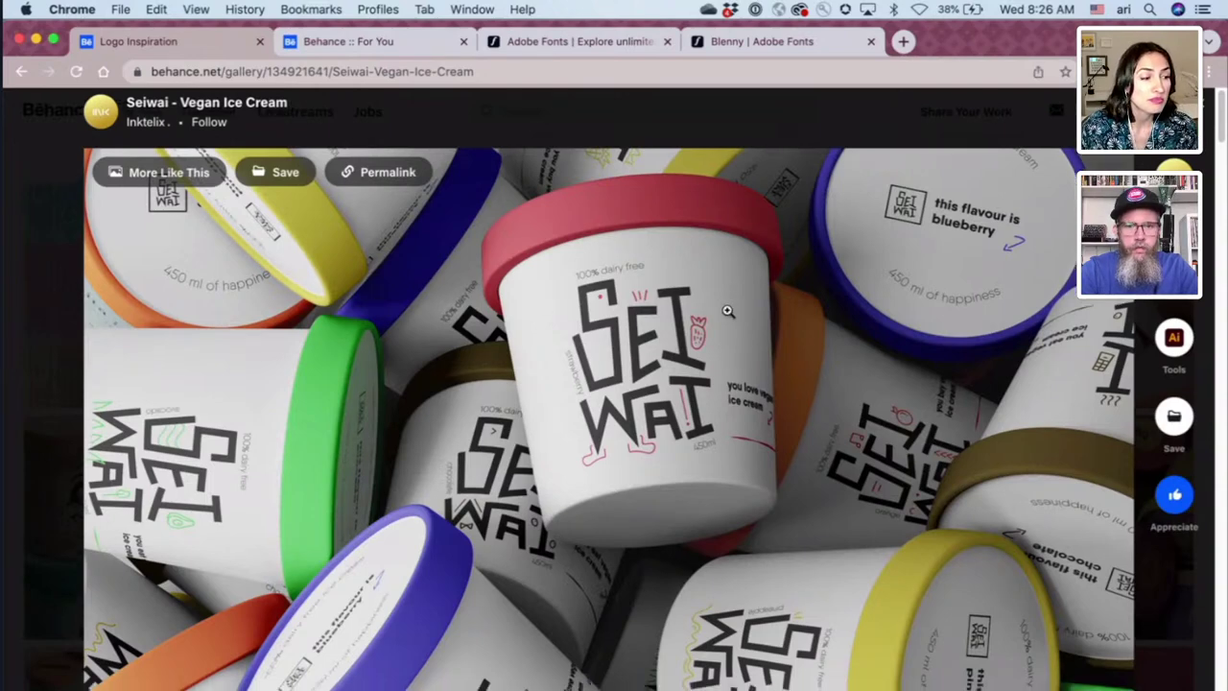
scroll(725, 307, "down", 2)
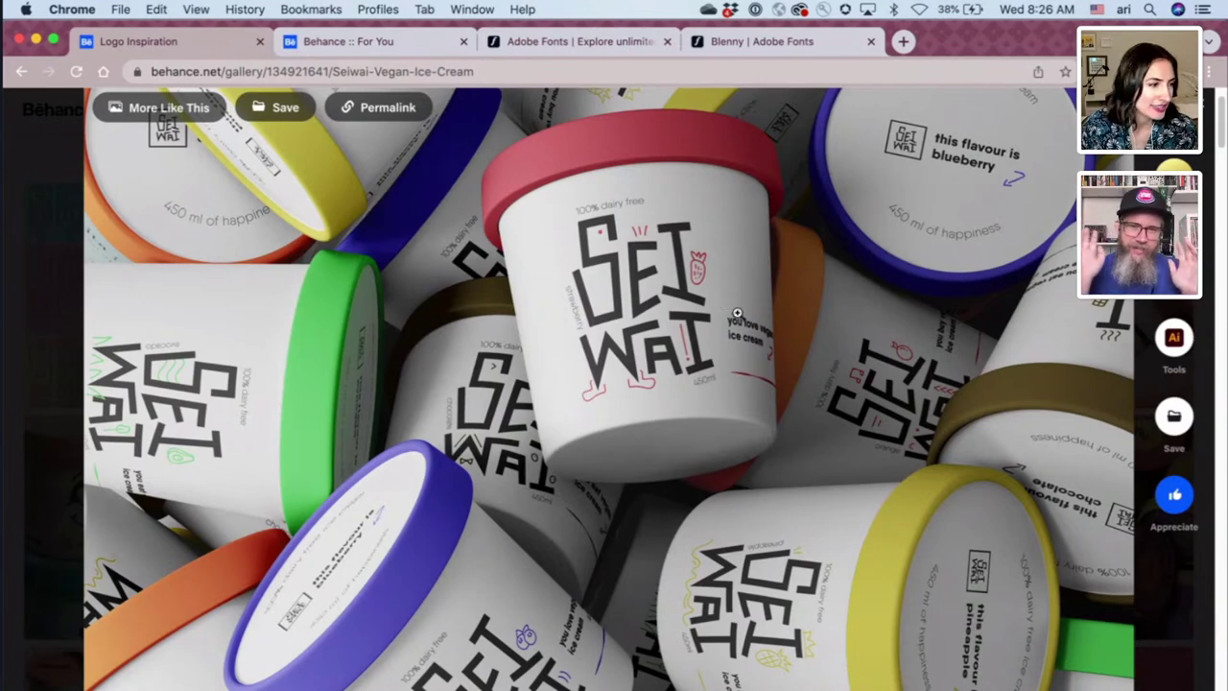
- Examine the Seiwai tubs' angular lettering and coloured doodles, including an enlarged view of the blueberry tub
scroll(732, 309, "down", 1)
scroll(758, 351, "down", 1)
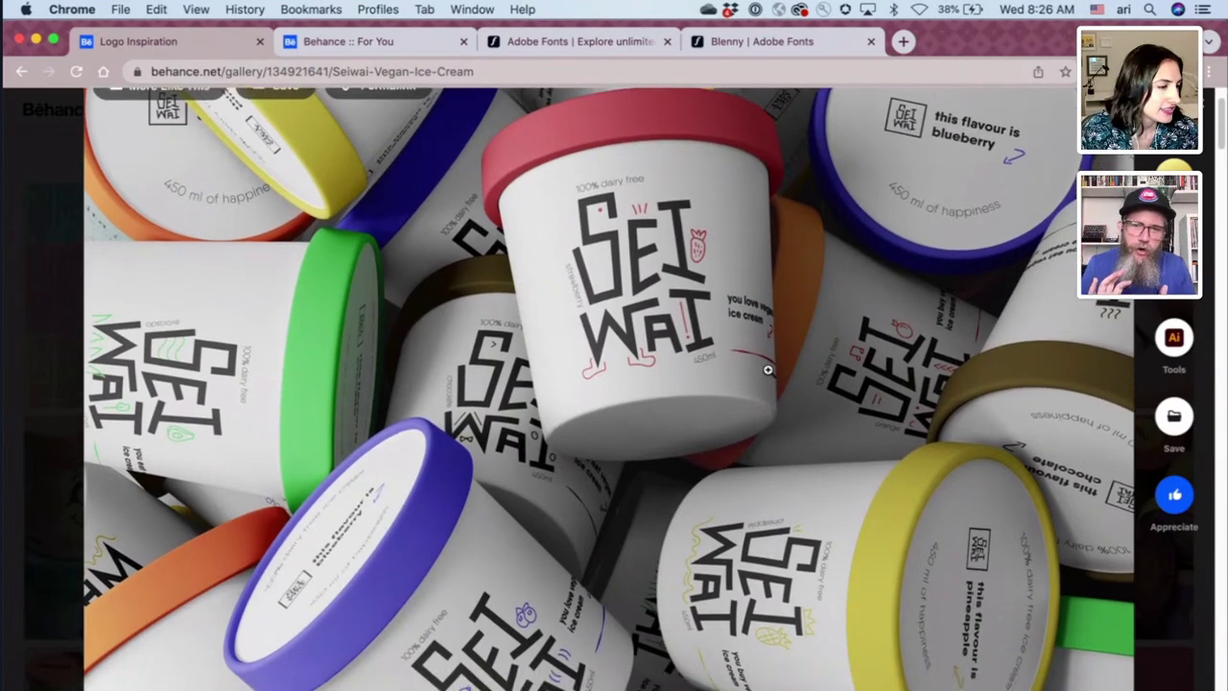
scroll(748, 356, "down", 3)
scroll(748, 356, "down", 1)
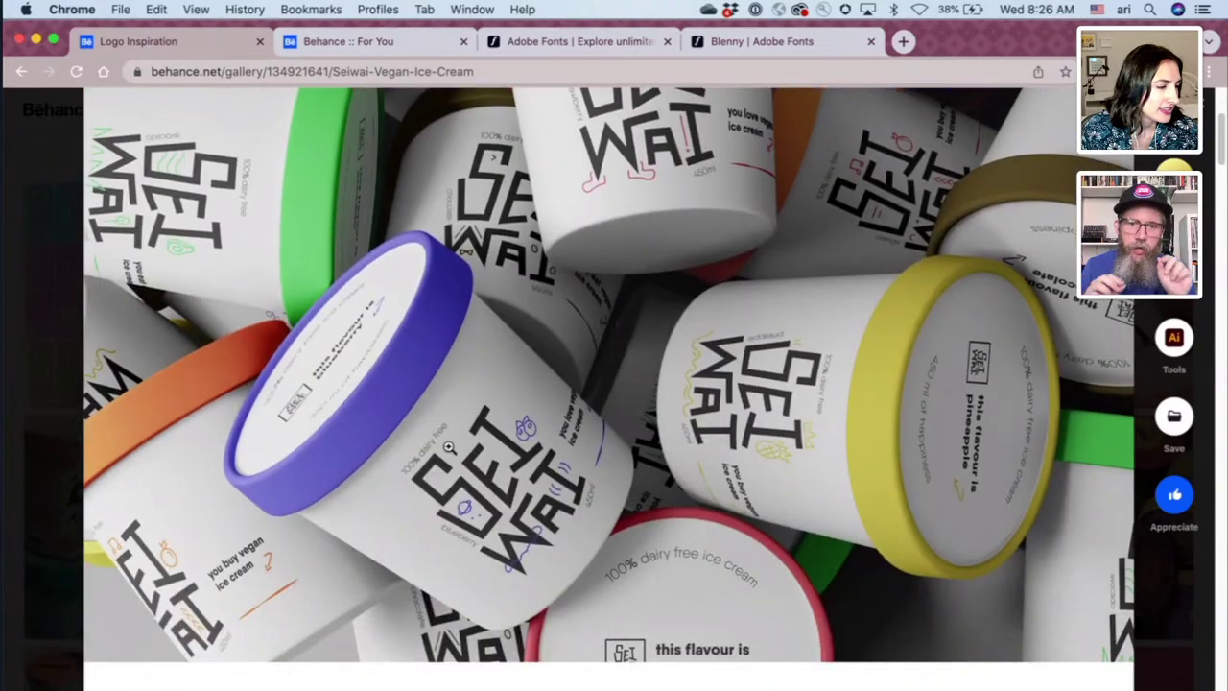
scroll(451, 448, "down", 2)
left_click(474, 474)
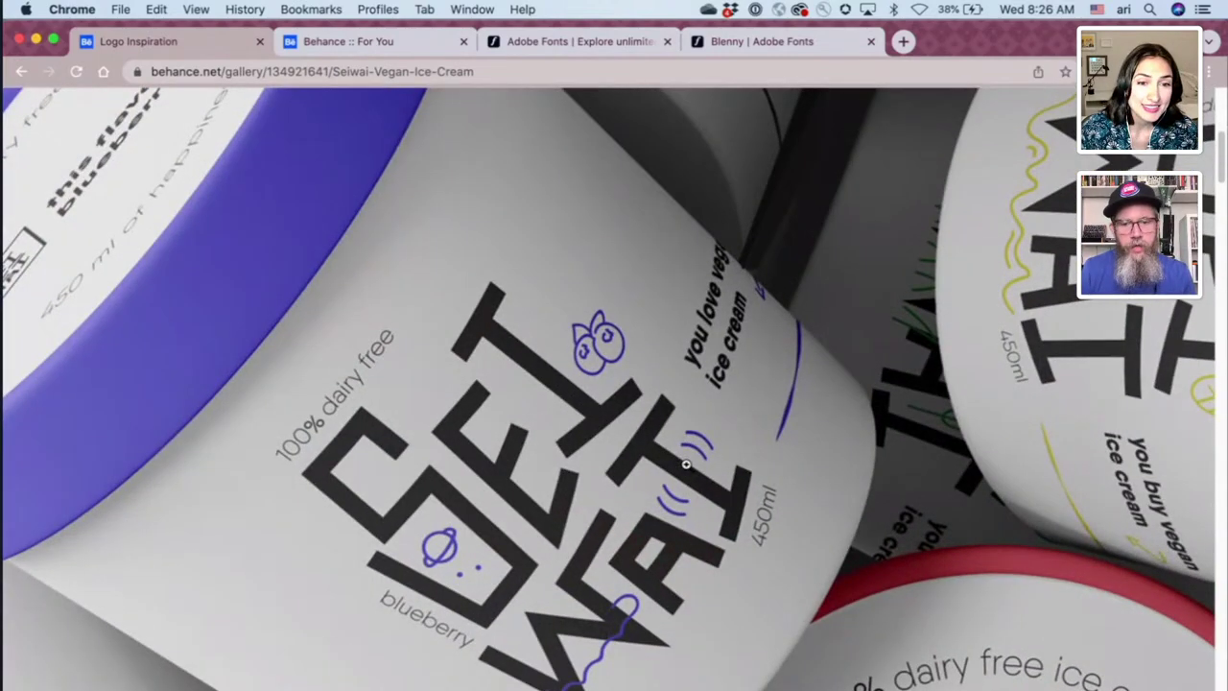
scroll(686, 465, "down", 2)
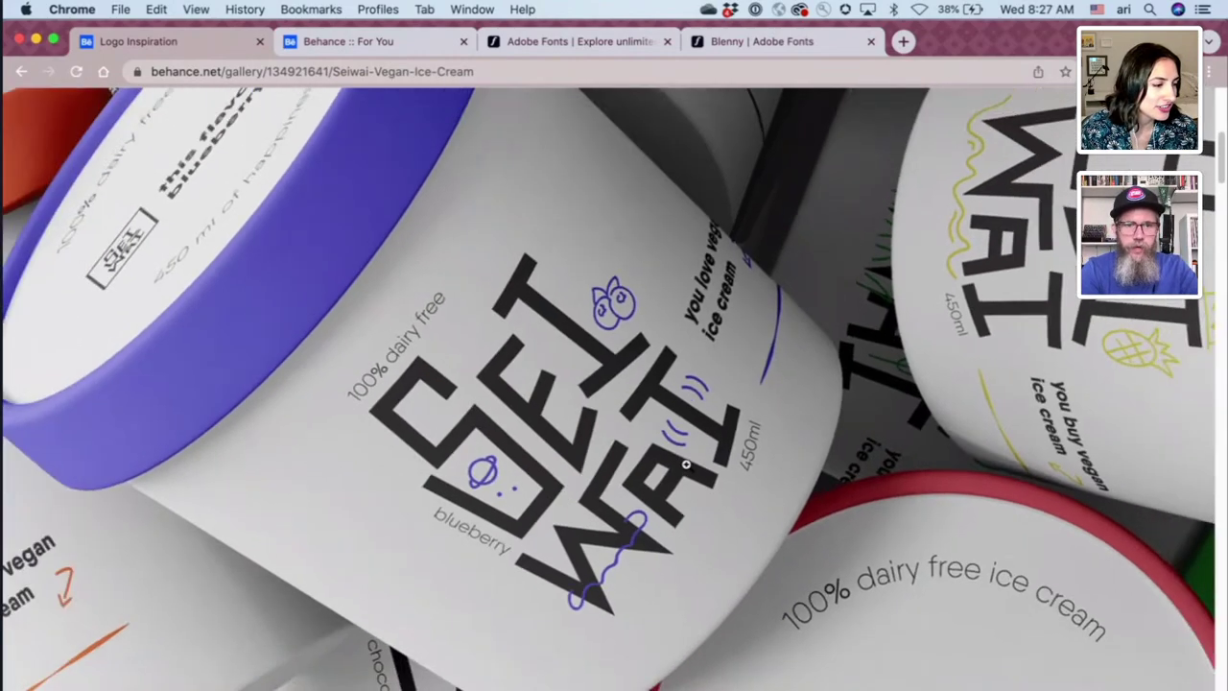
left_click(687, 465)
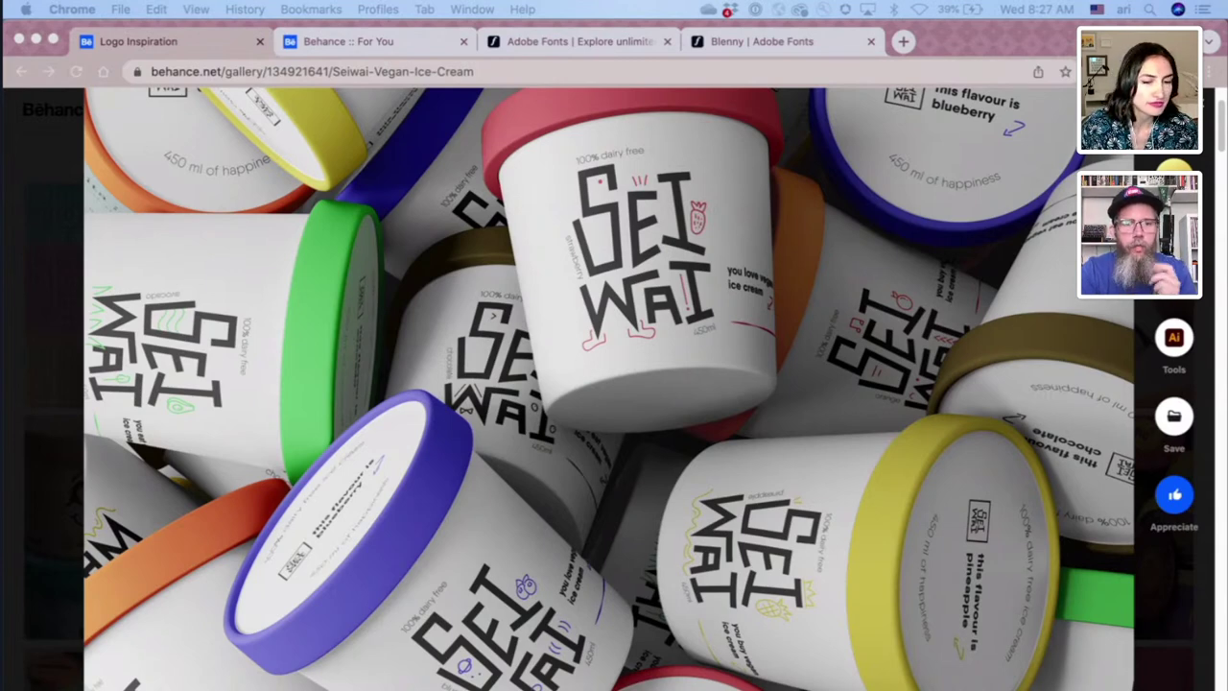
- Check the Fun and Fancy trait lists in Illustrator, and open the full font catalogue on Adobe Fonts
key("super+Tab")
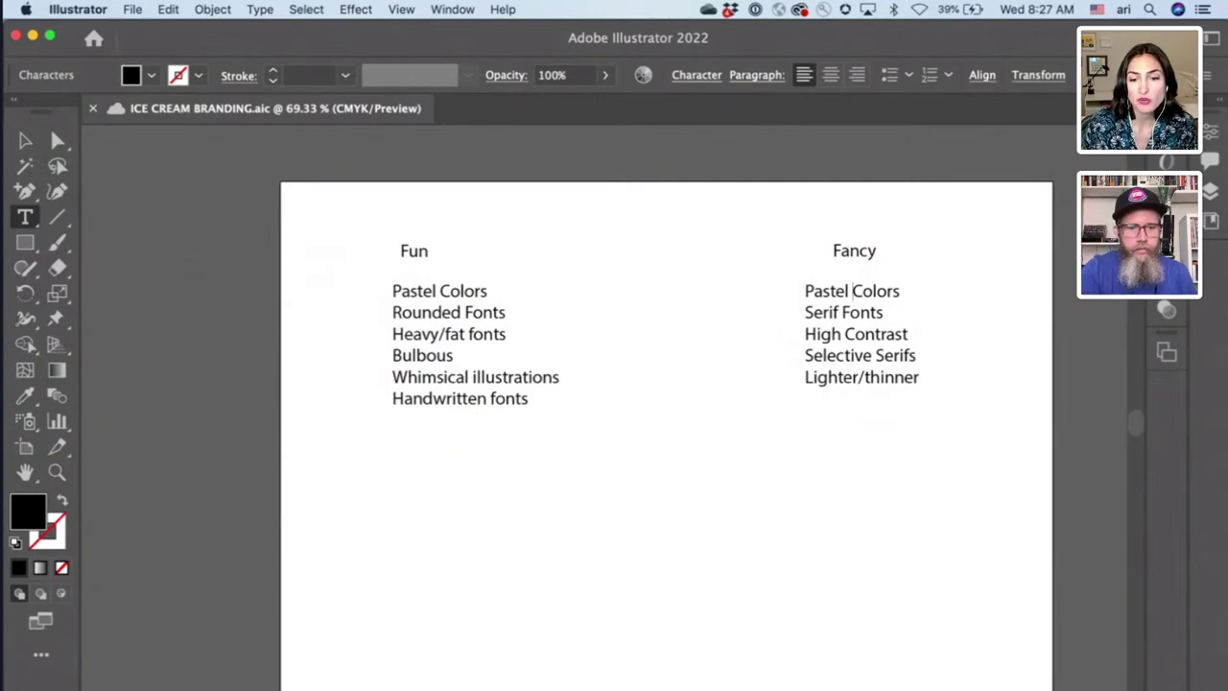
key("super+Tab")
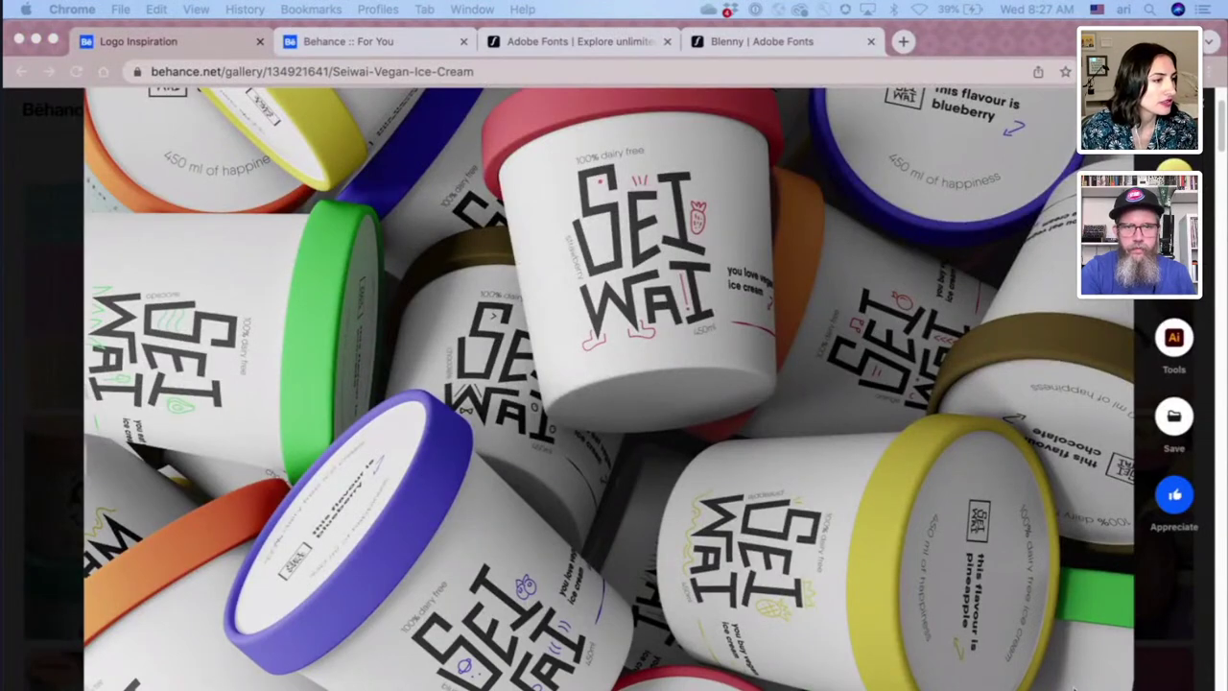
left_click(510, 48)
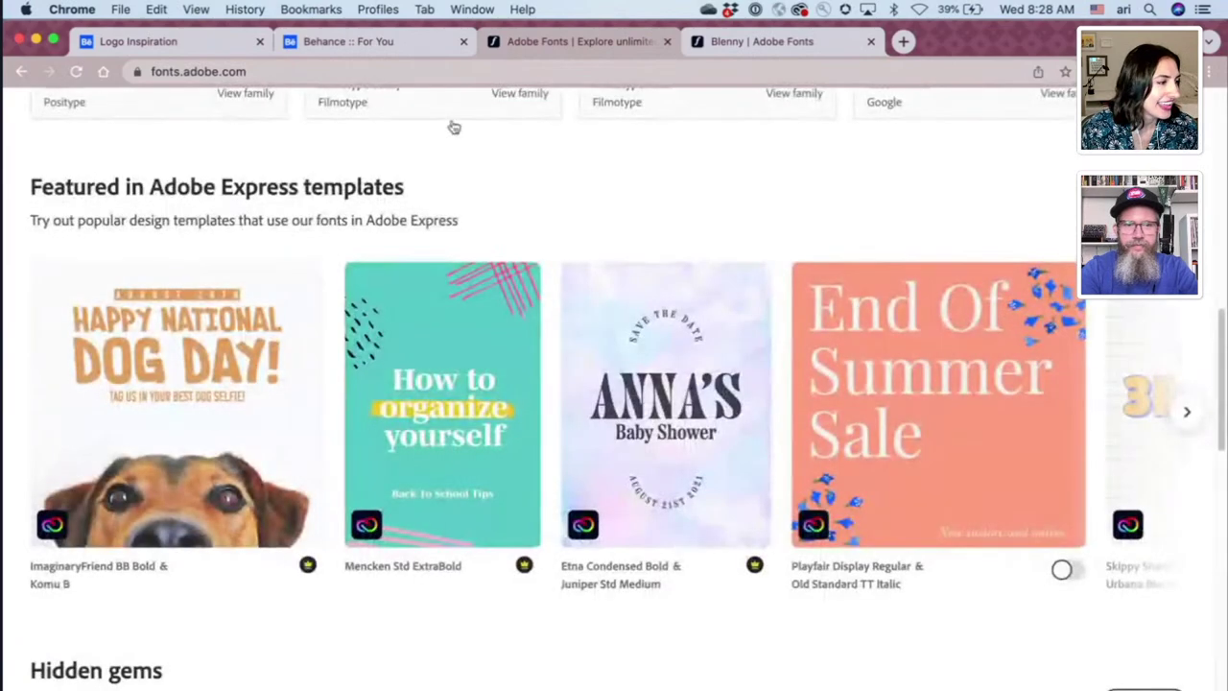
scroll(347, 221, "up", 10)
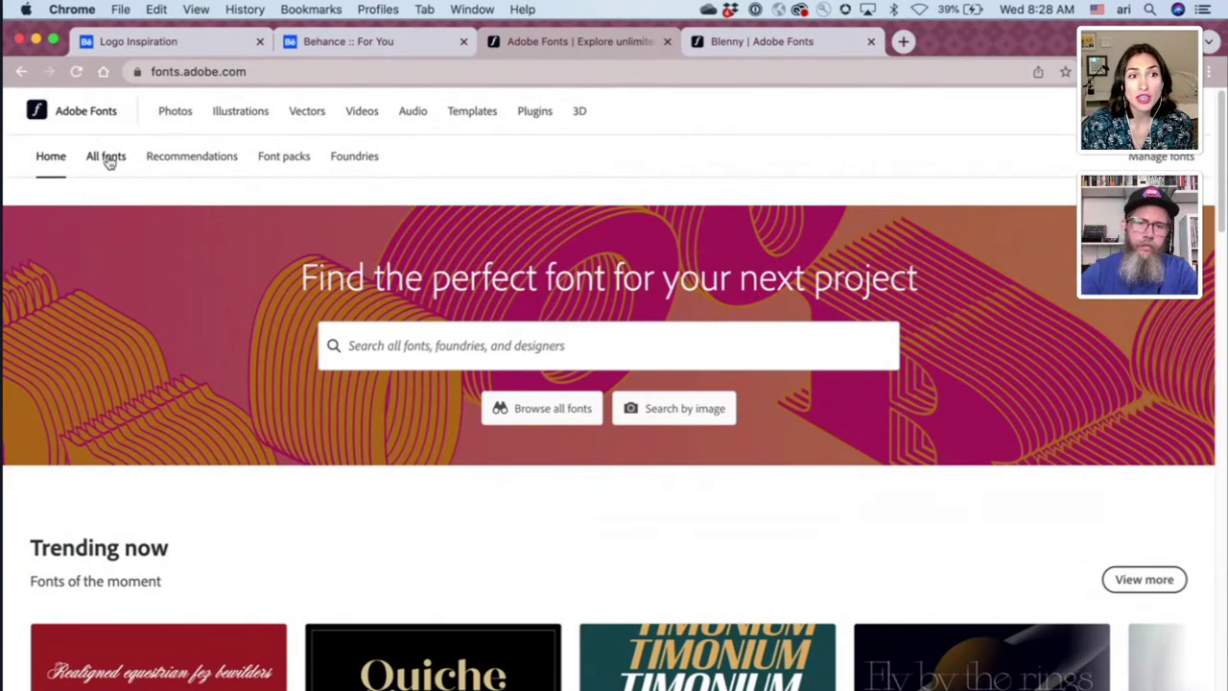
left_click(106, 158)
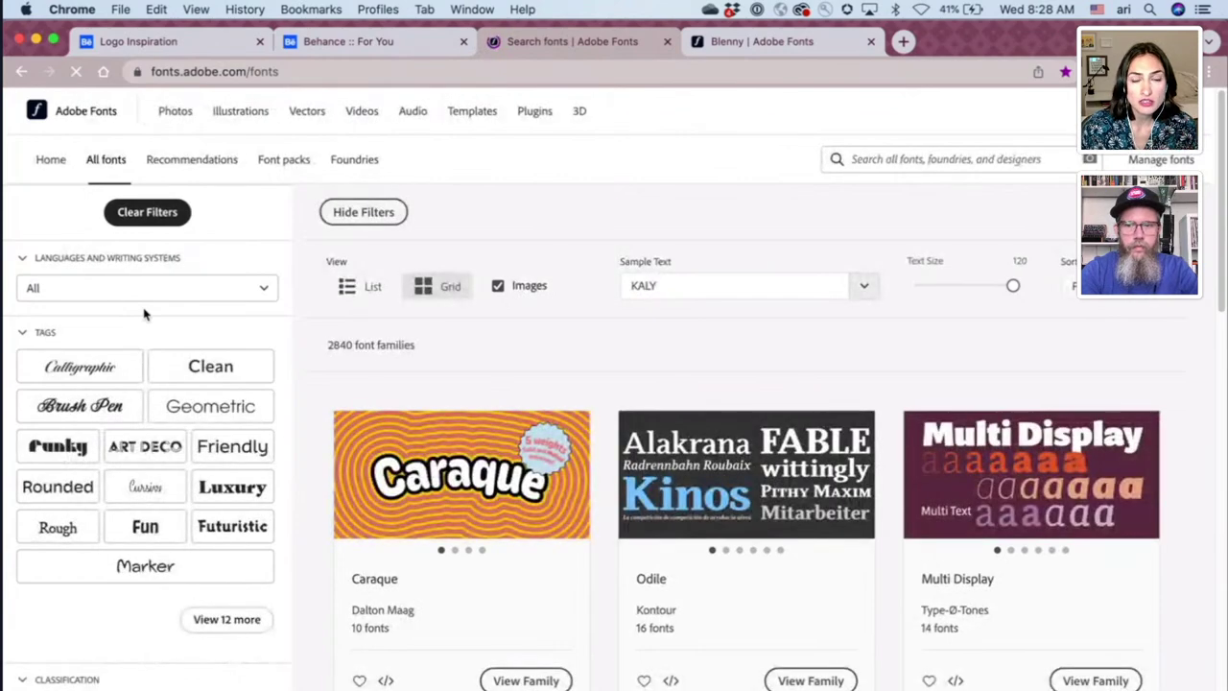
- Expand the full set of font tags, and filter the catalogue by the Rounded tag and the heaviest weight
left_click(210, 622)
left_click(234, 489)
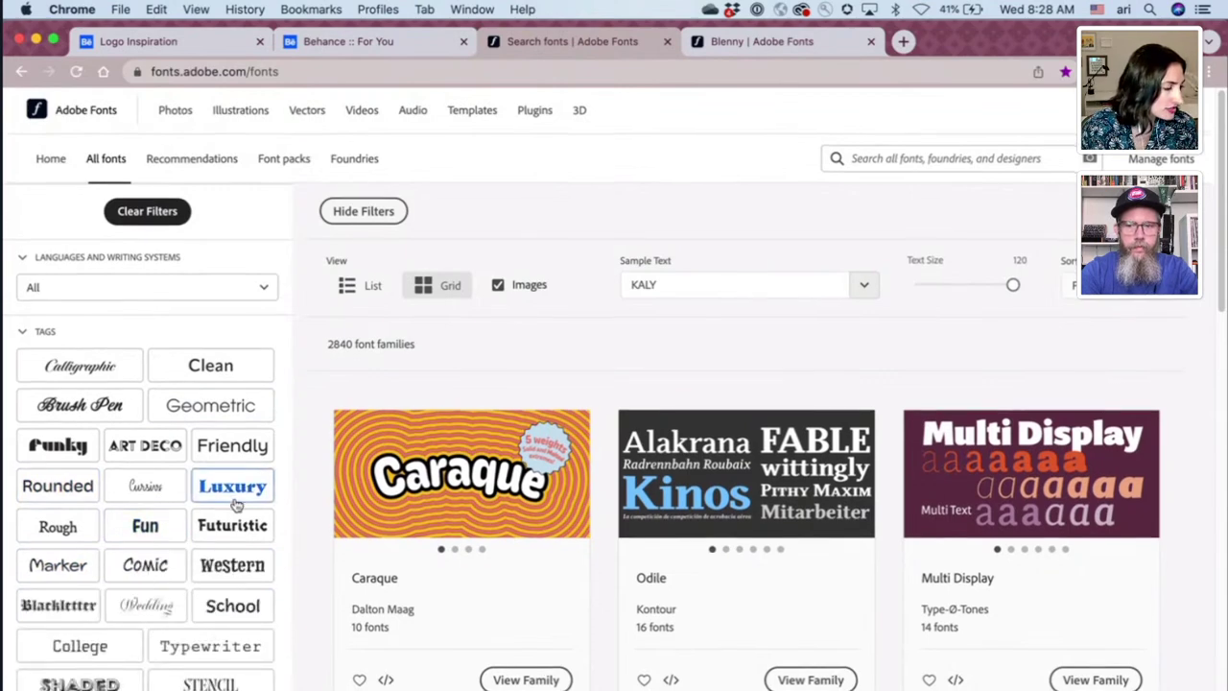
scroll(236, 504, "down", 1)
scroll(235, 504, "down", 1)
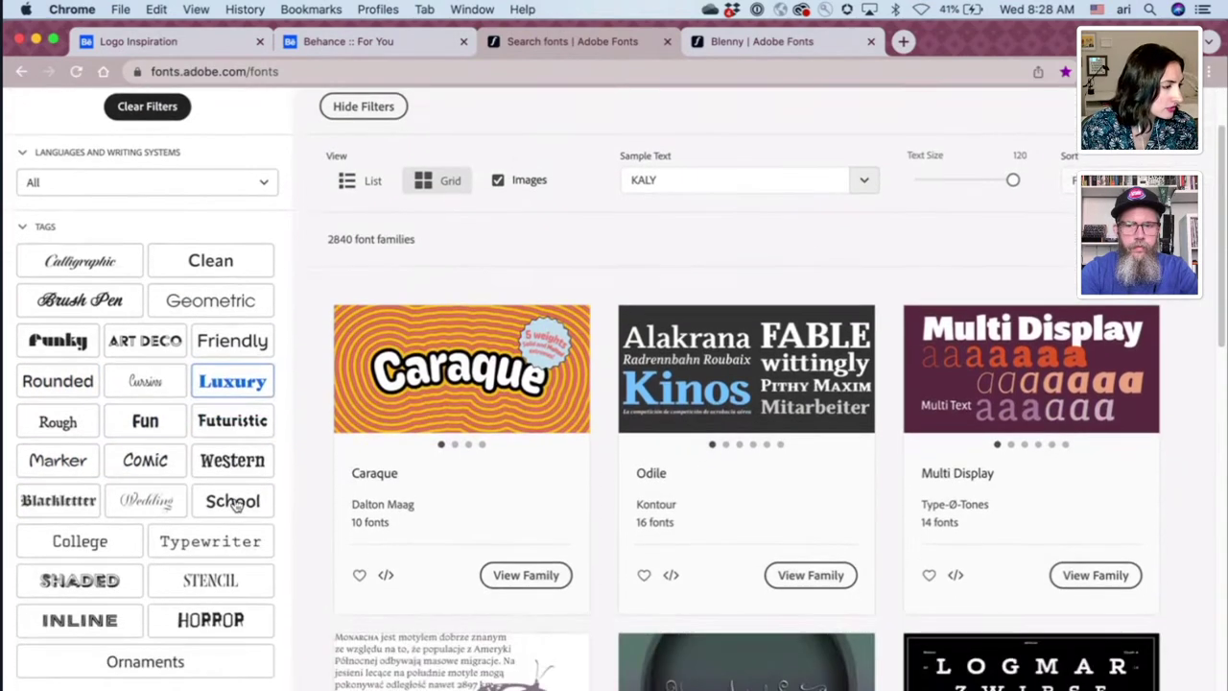
left_click(57, 382)
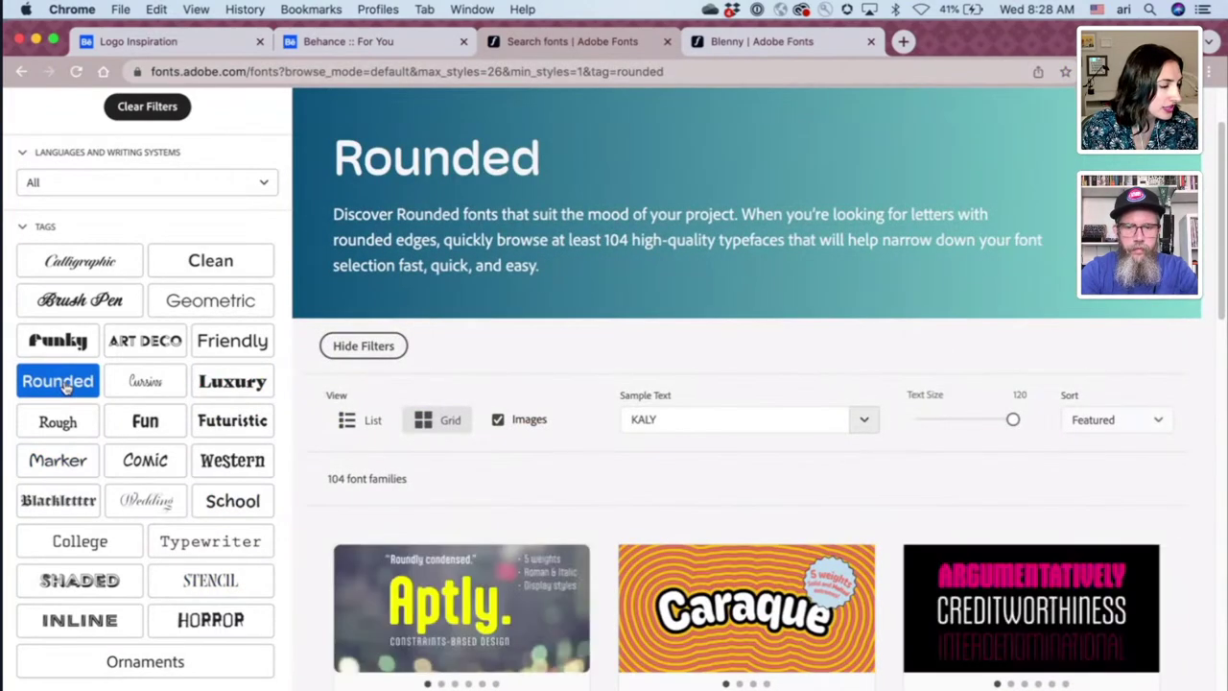
scroll(65, 384, "down", 5)
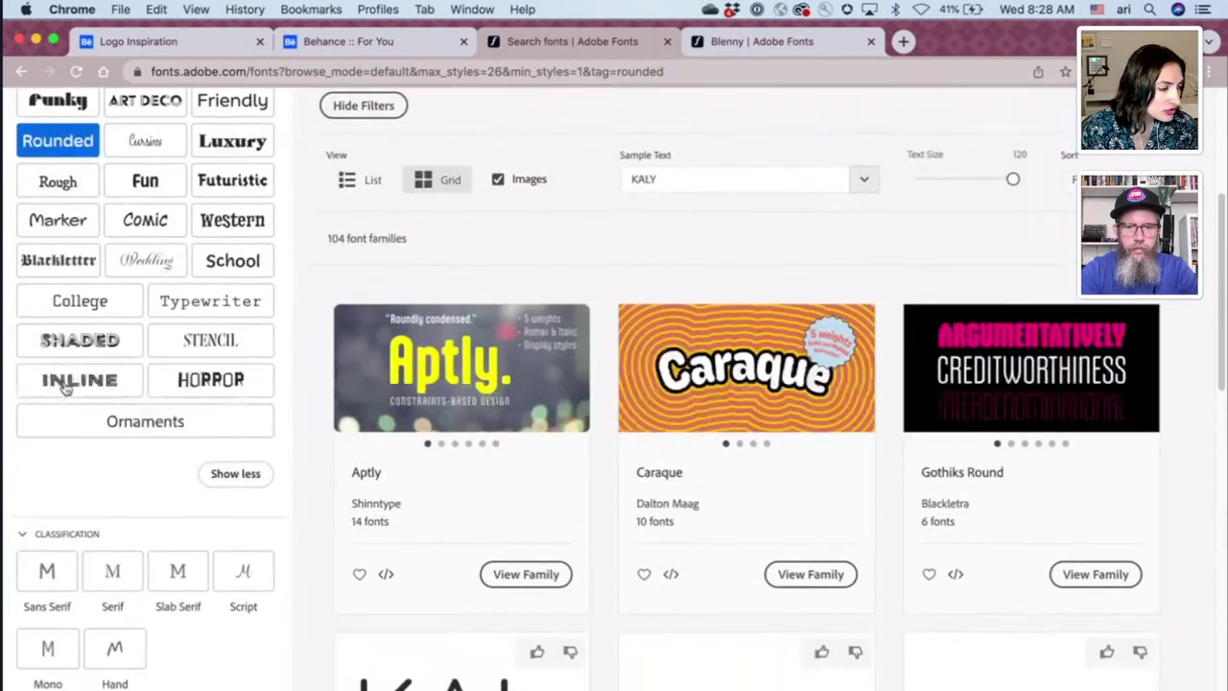
scroll(65, 388, "down", 4)
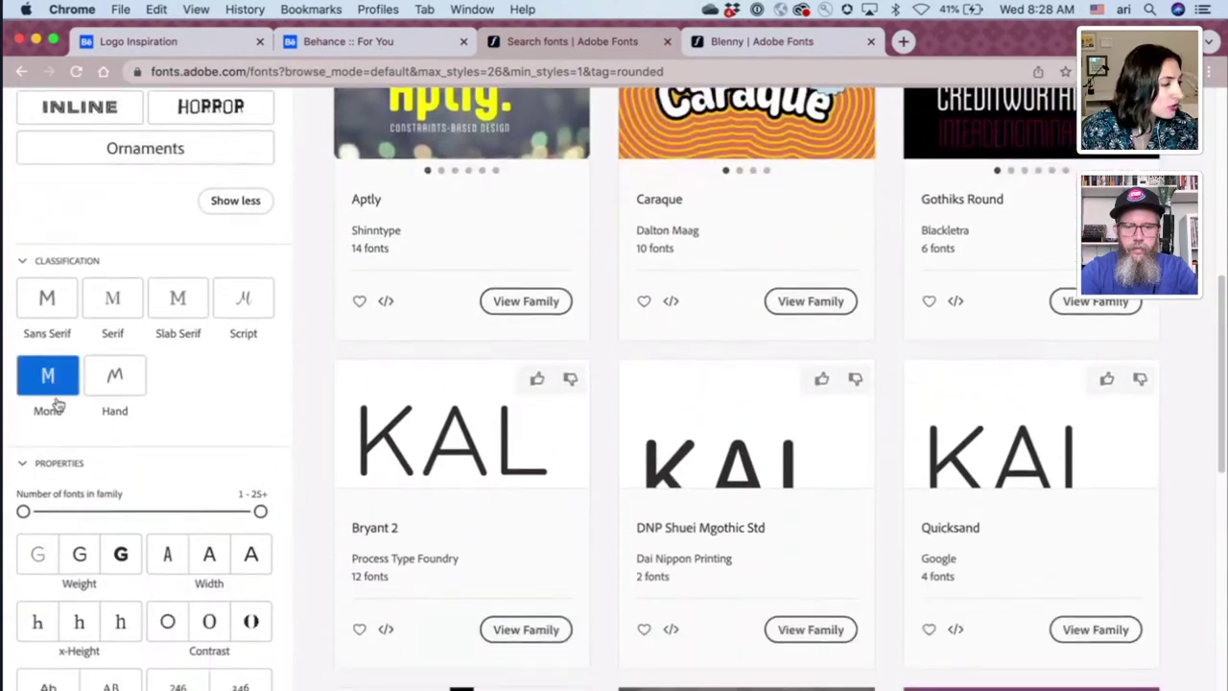
left_click(117, 563)
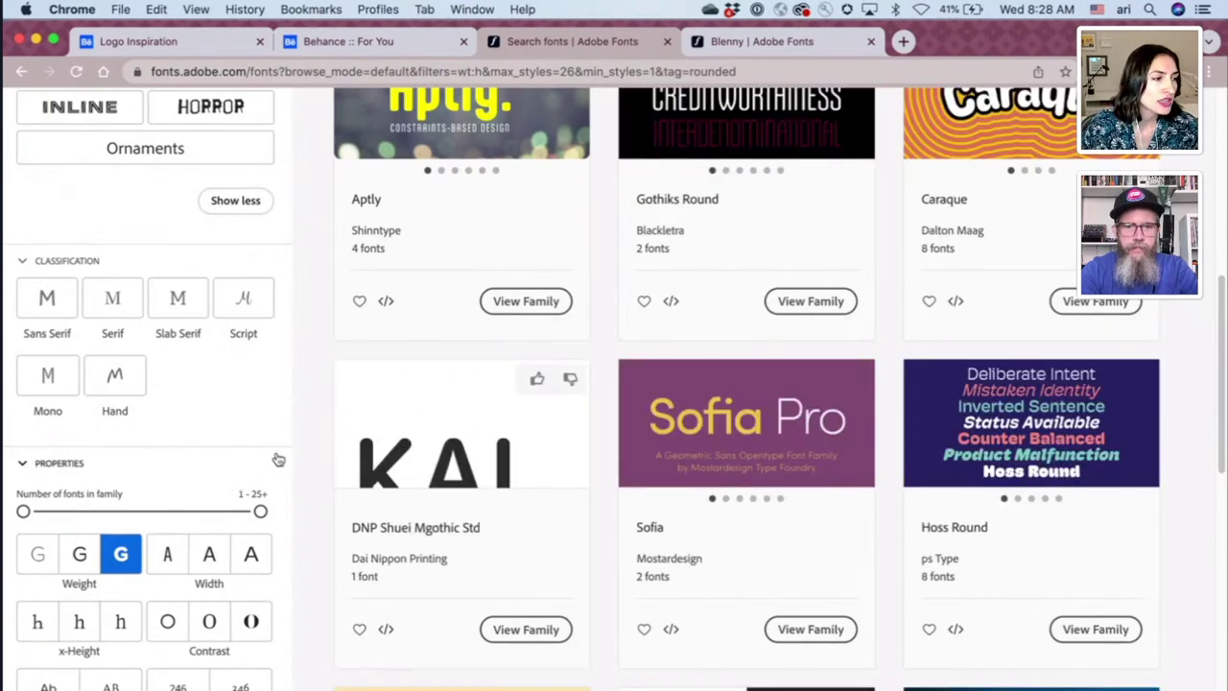
- Set the font preview's sample text to "BEN & ARI'S" and show the filtered fonts as a list
scroll(279, 459, "up", 3)
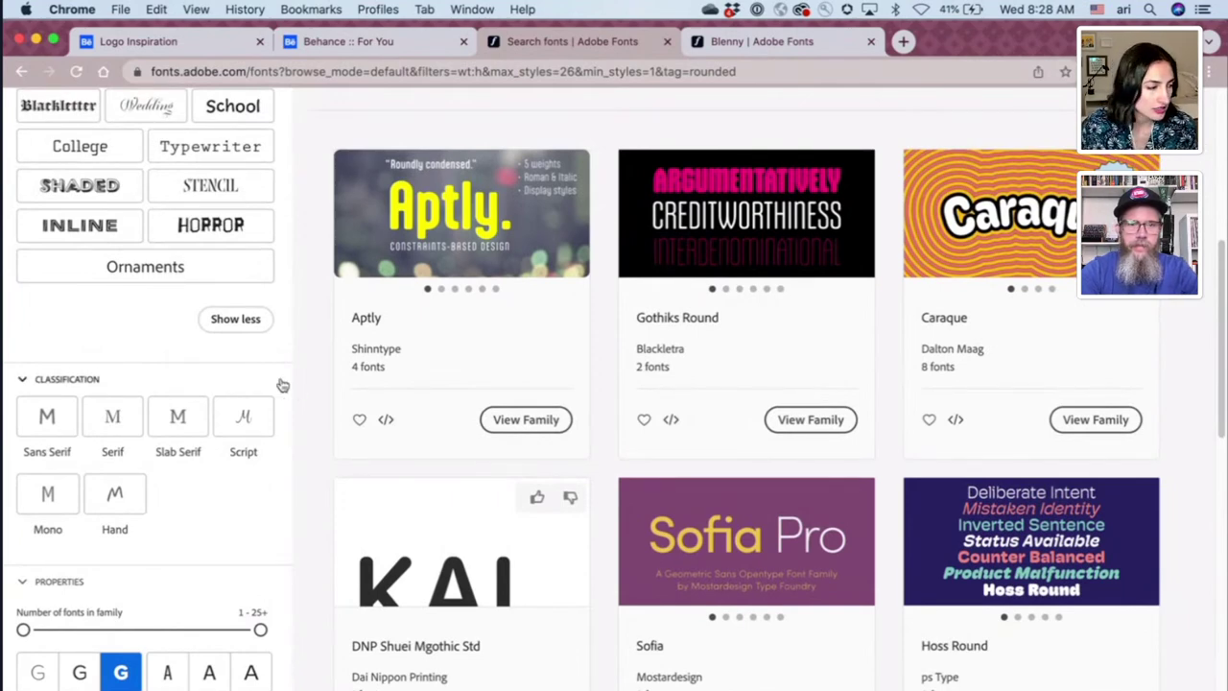
scroll(331, 370, "up", 1)
scroll(261, 385, "down", 3)
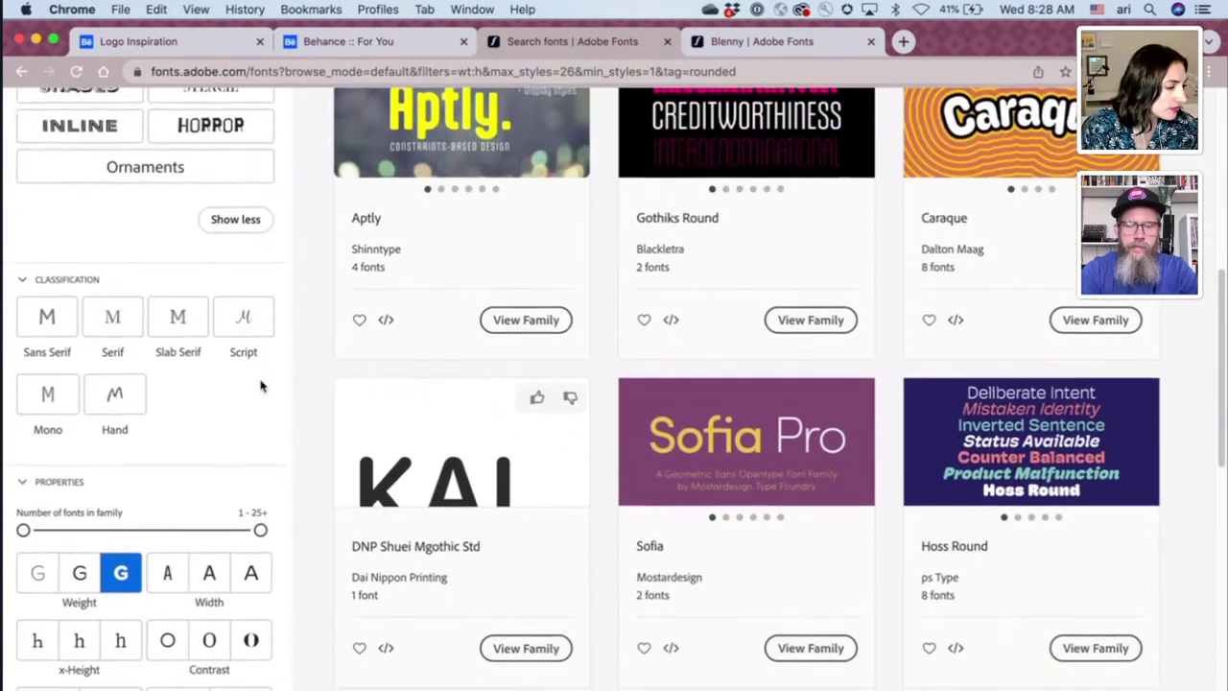
scroll(671, 419, "up", 10)
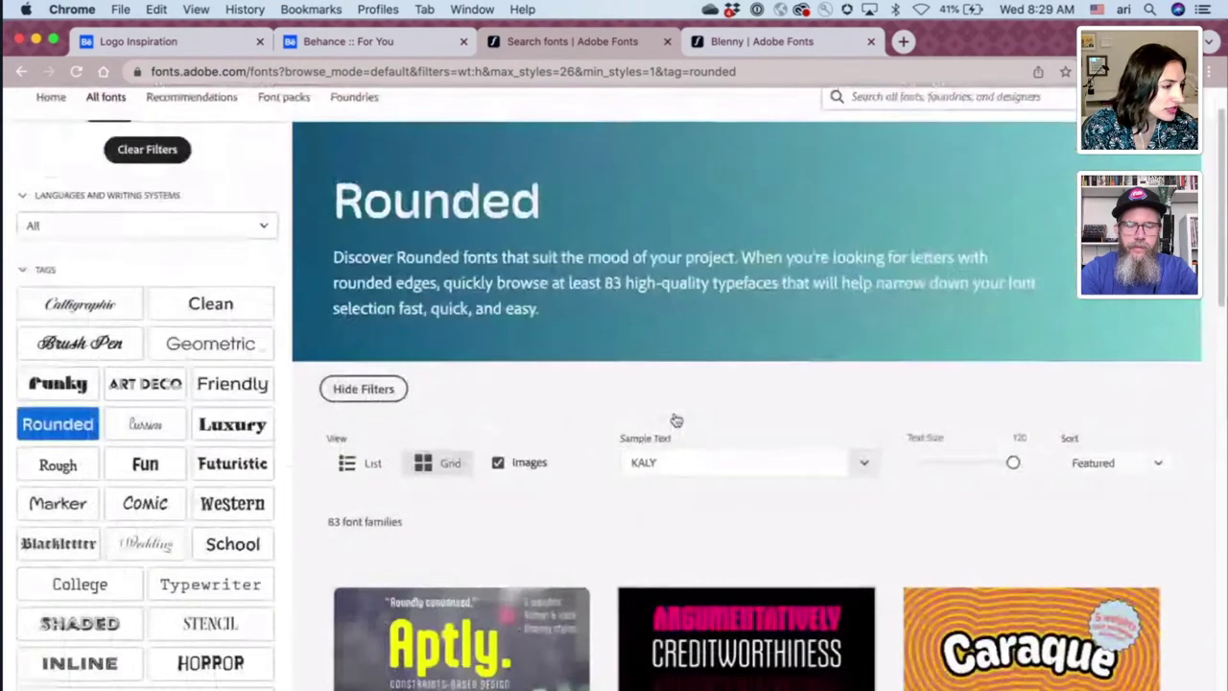
left_click_drag(719, 462, 602, 460)
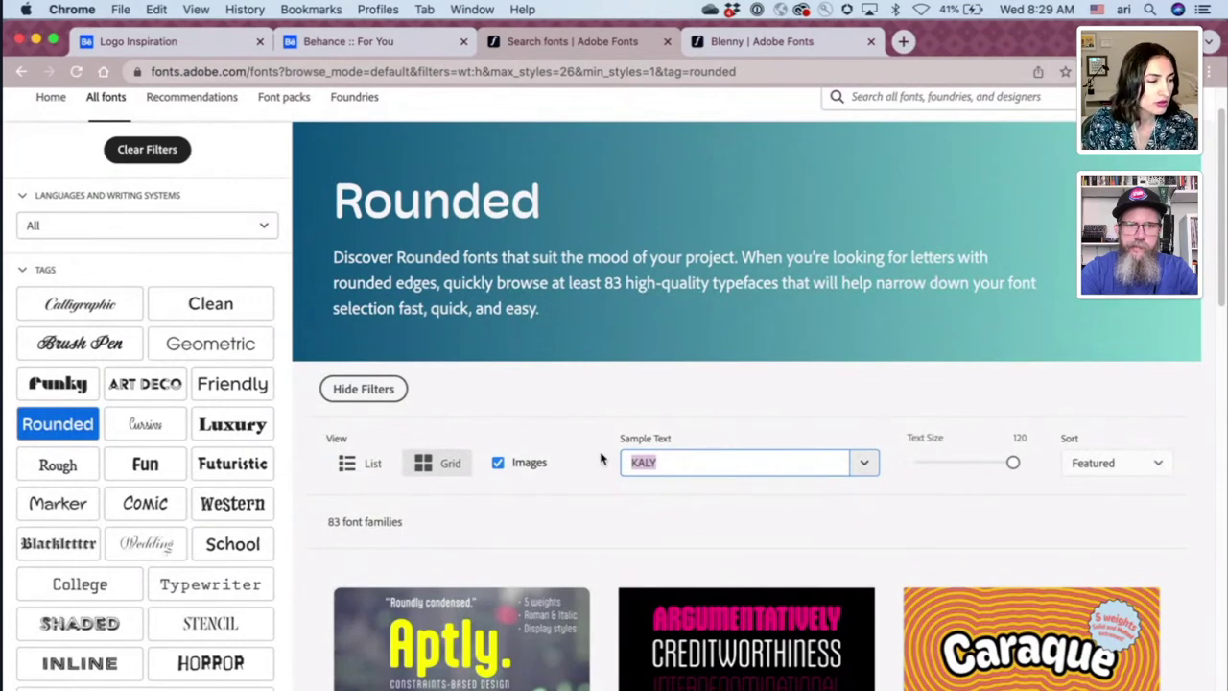
type("Be")
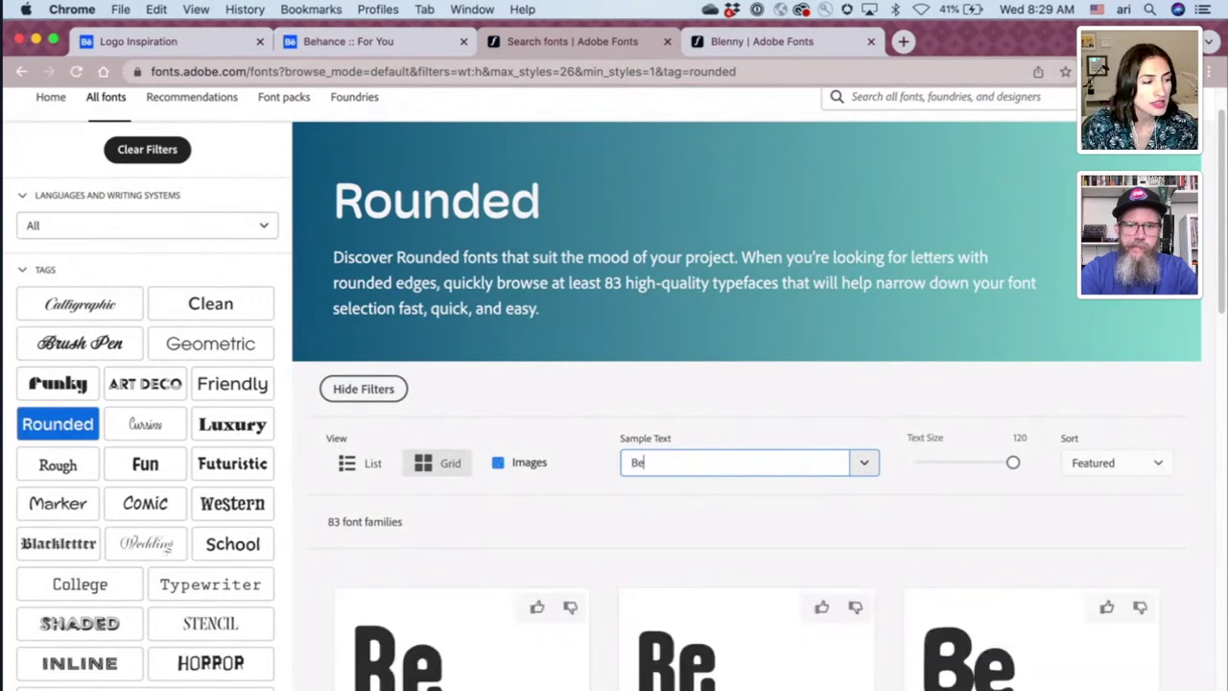
key("BackSpace")
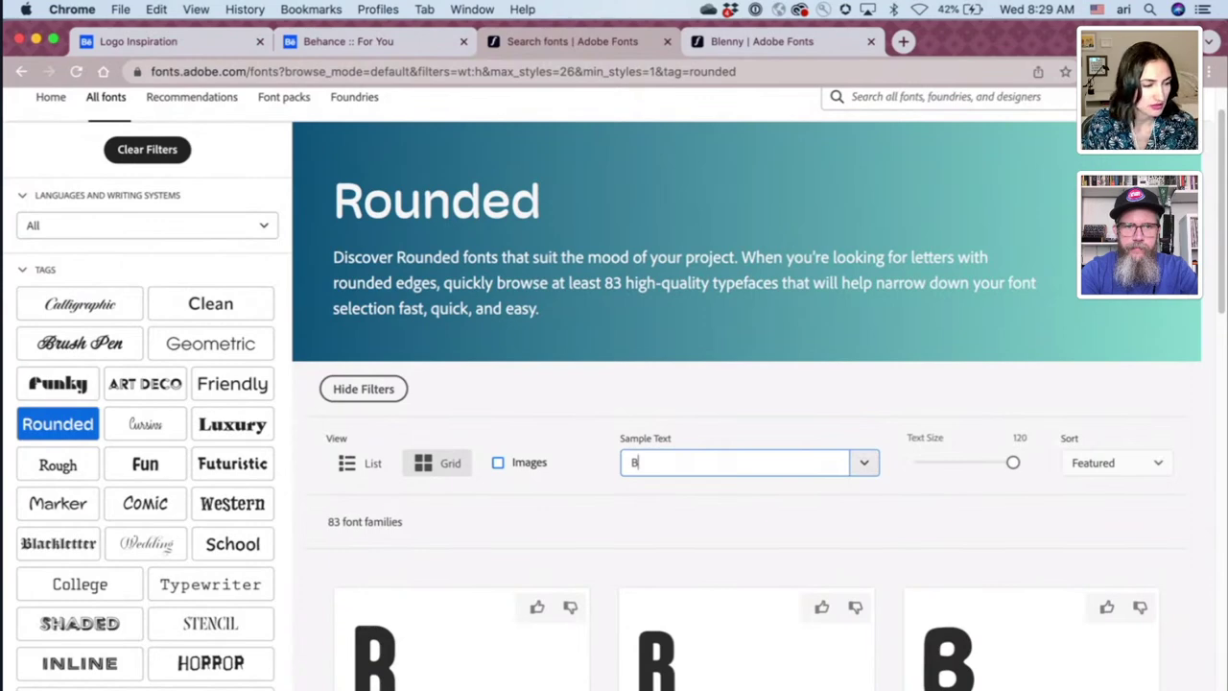
type("E")
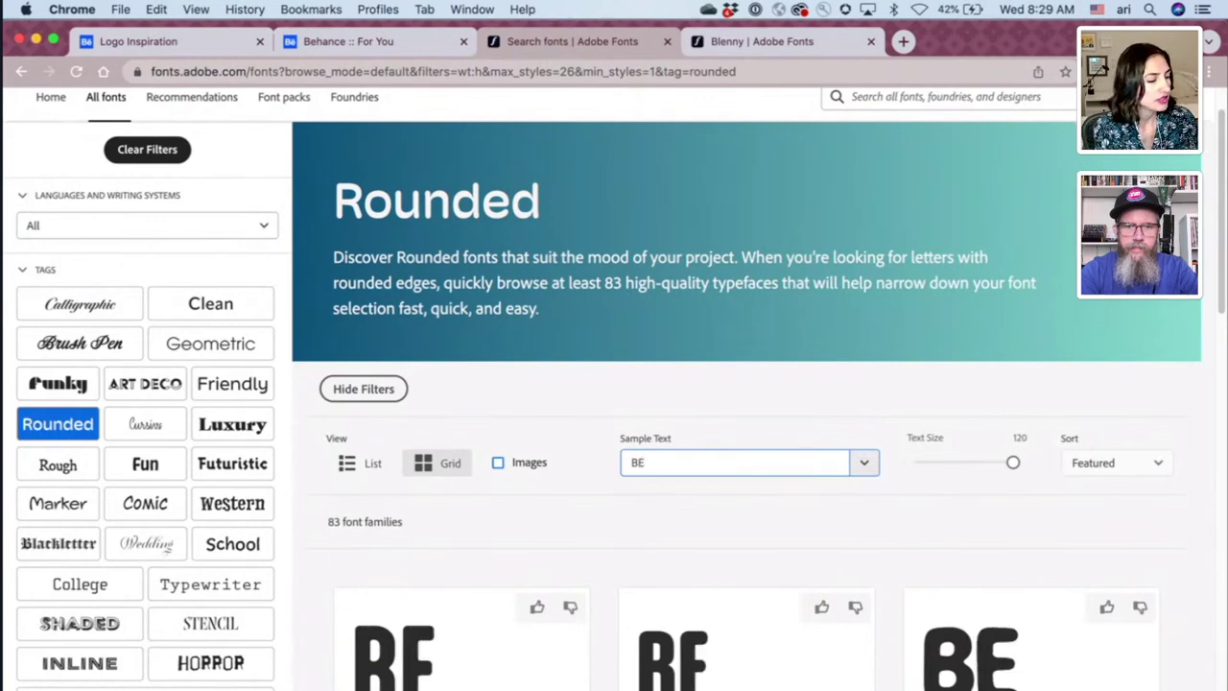
type("N & A")
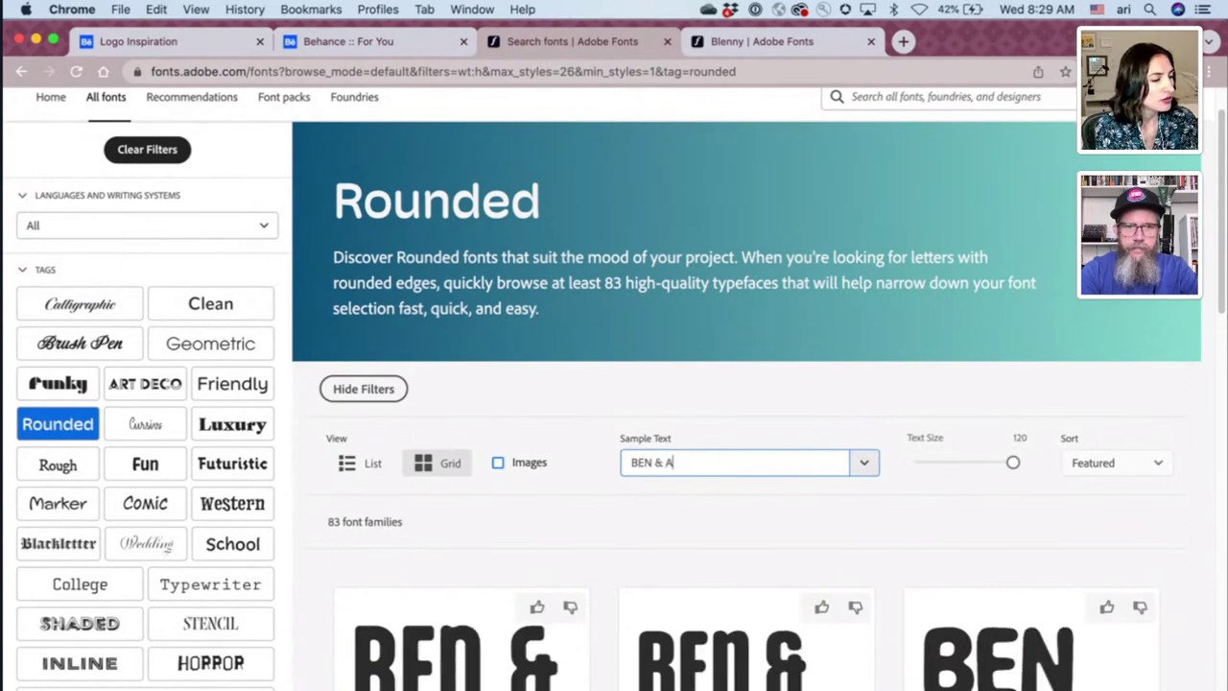
type("RI'S")
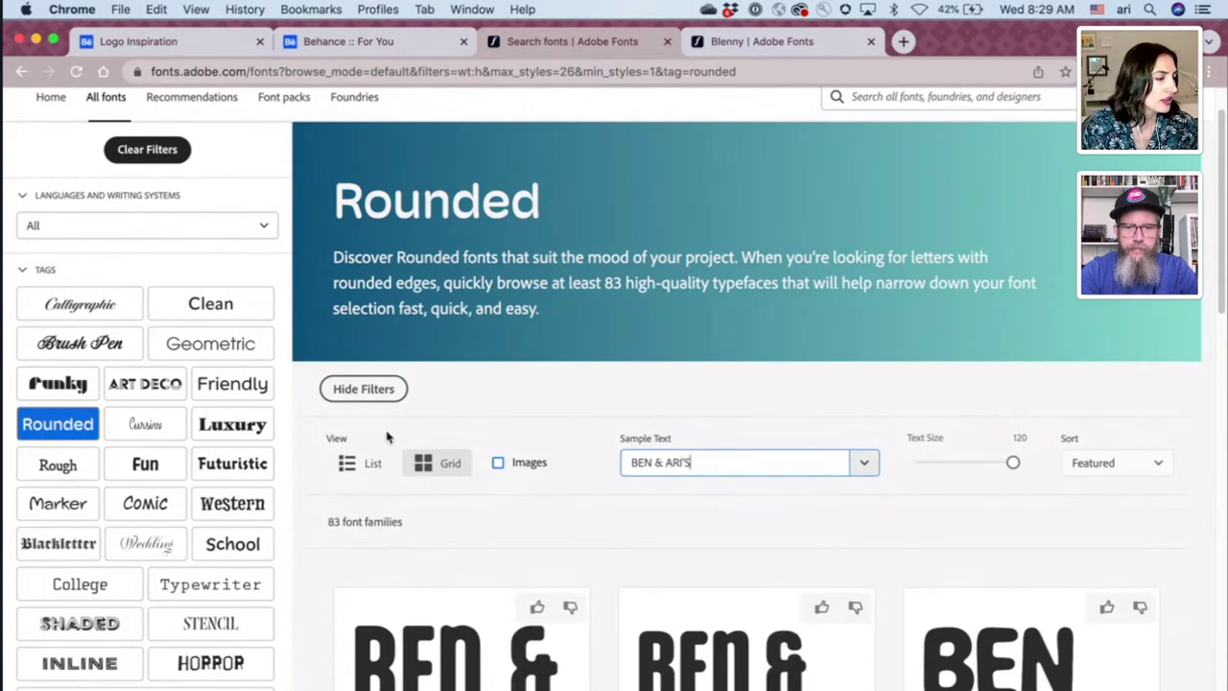
left_click(365, 468)
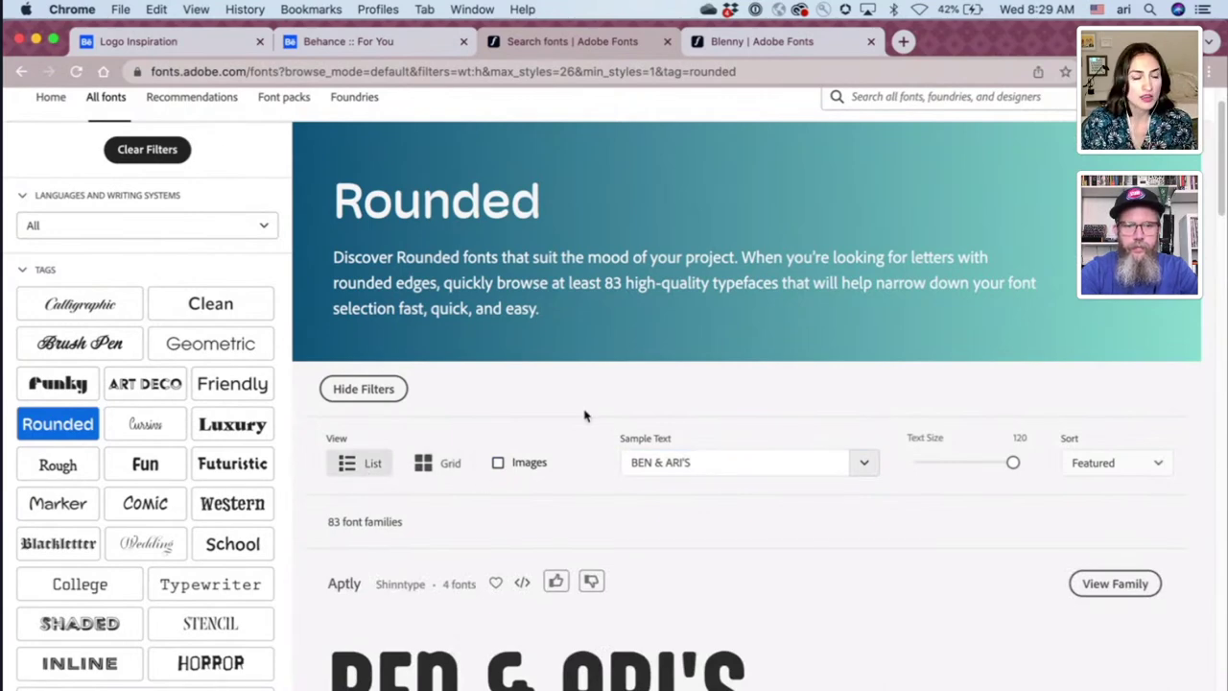
- Compare the first heavy rounded font previews and open the Caraque family in a new tab
scroll(585, 415, "down", 5)
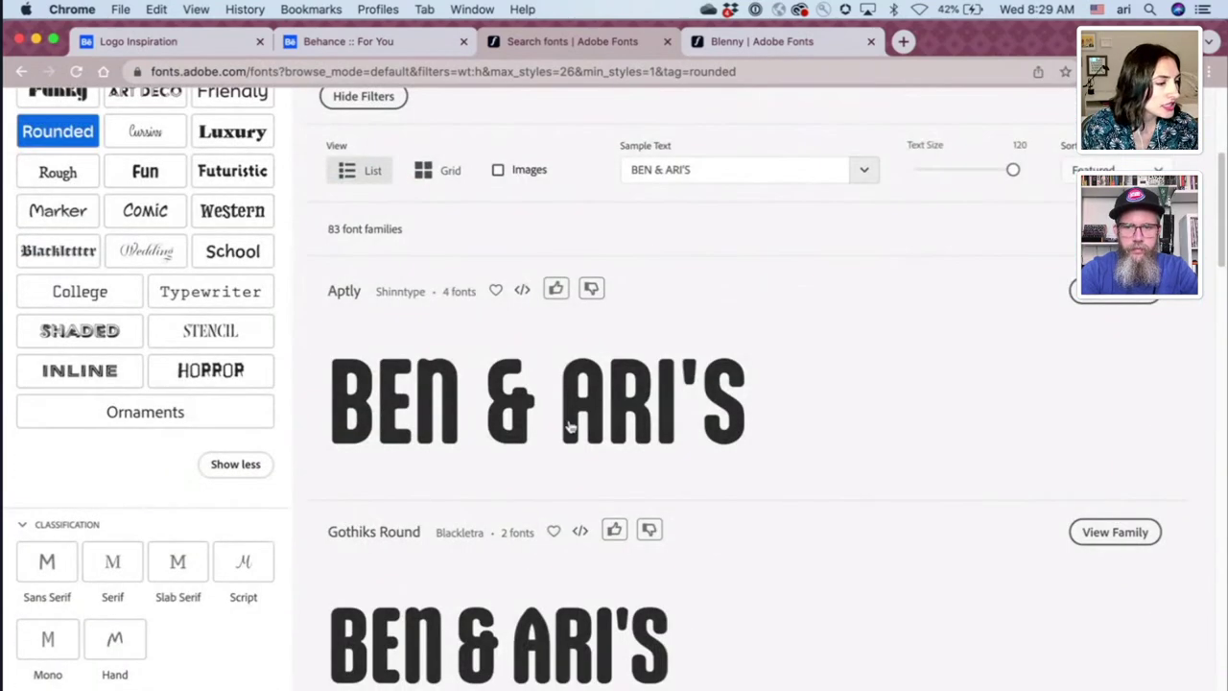
scroll(569, 425, "down", 1)
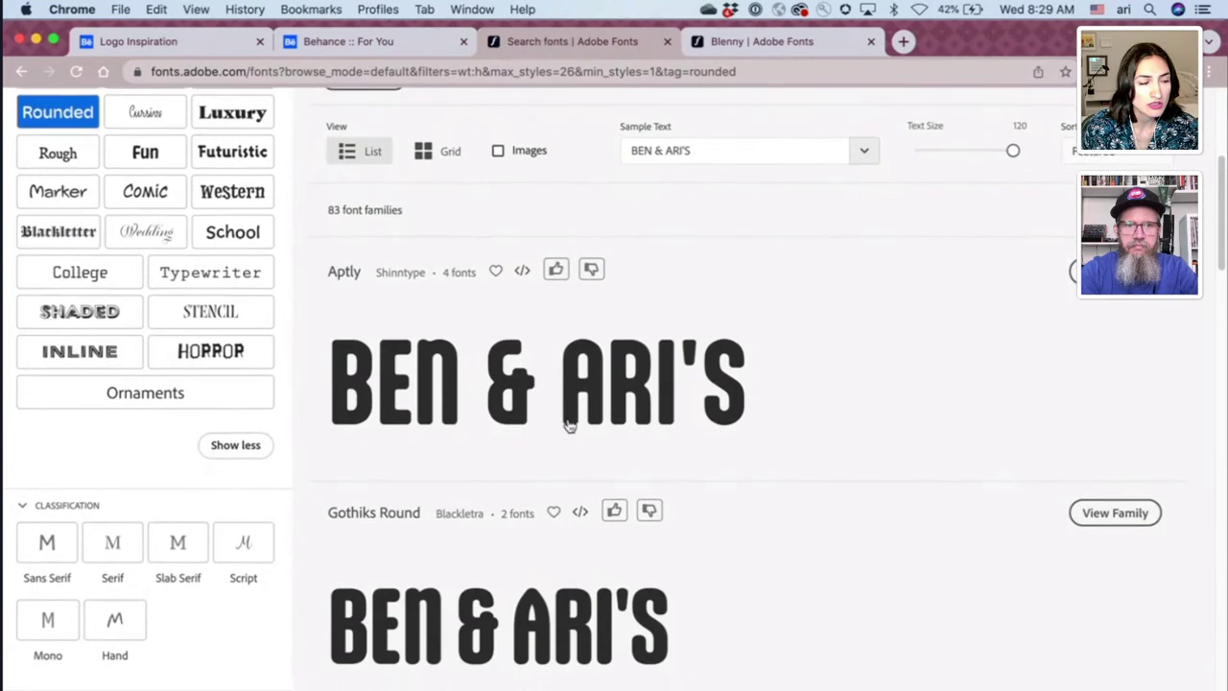
scroll(568, 425, "down", 4)
scroll(568, 425, "down", 3)
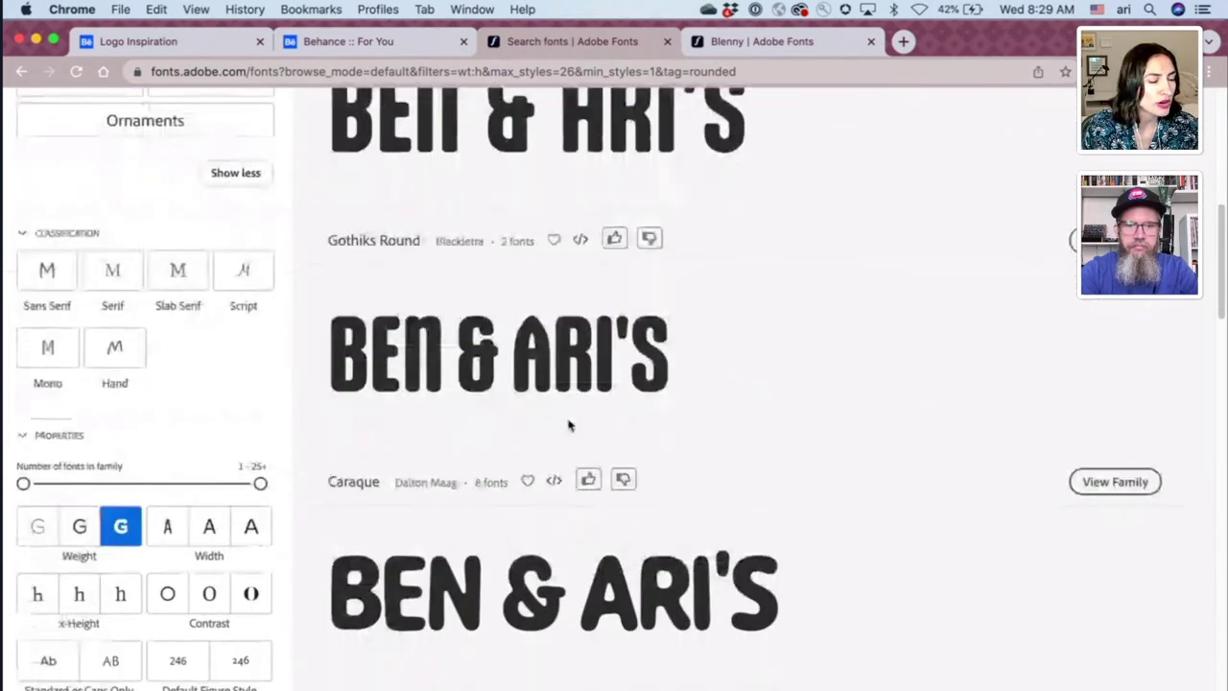
scroll(568, 425, "down", 1)
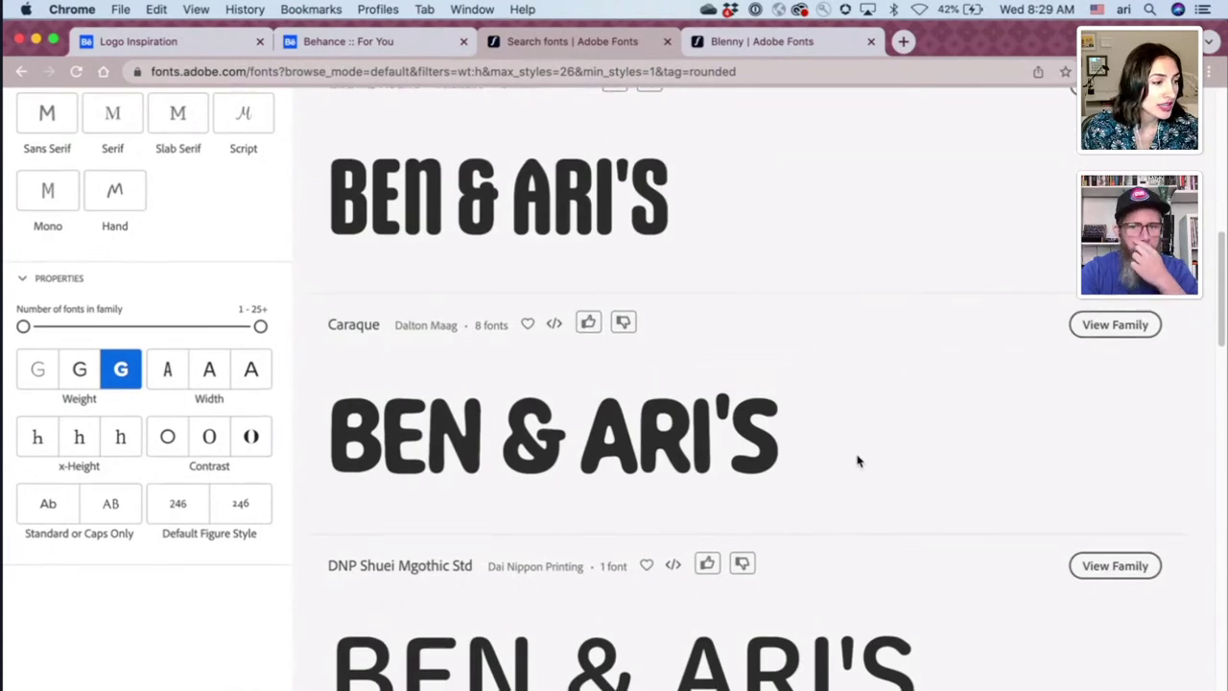
right_click(1104, 331)
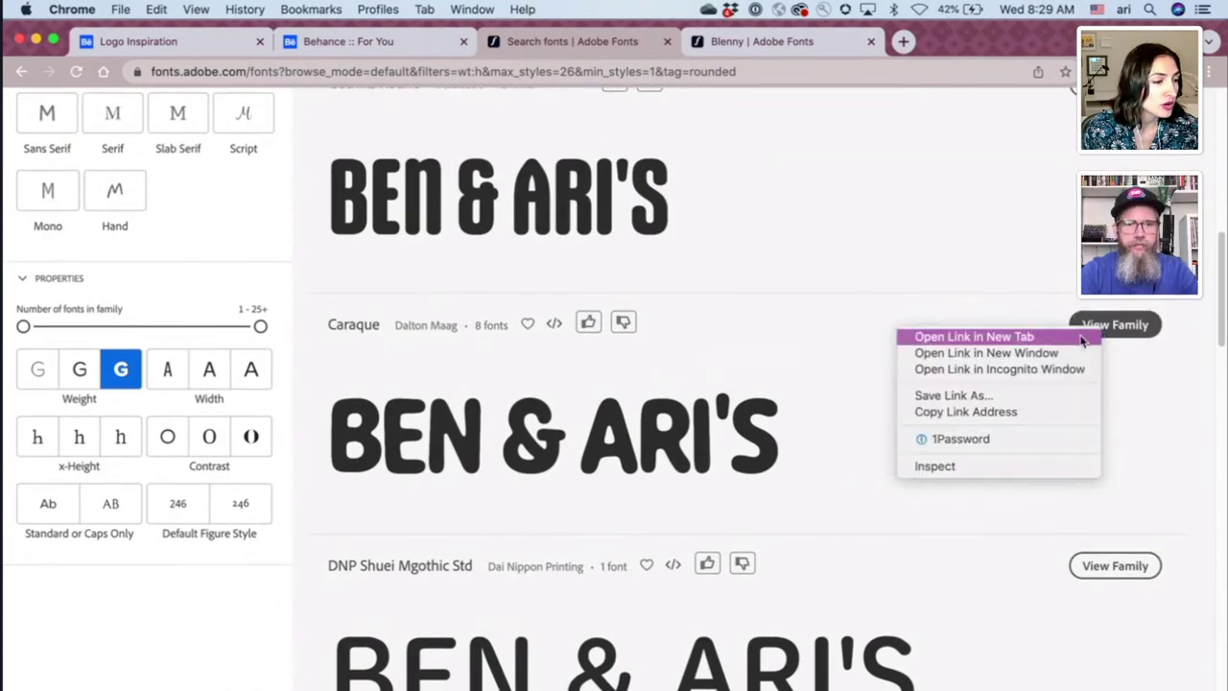
left_click(1095, 337)
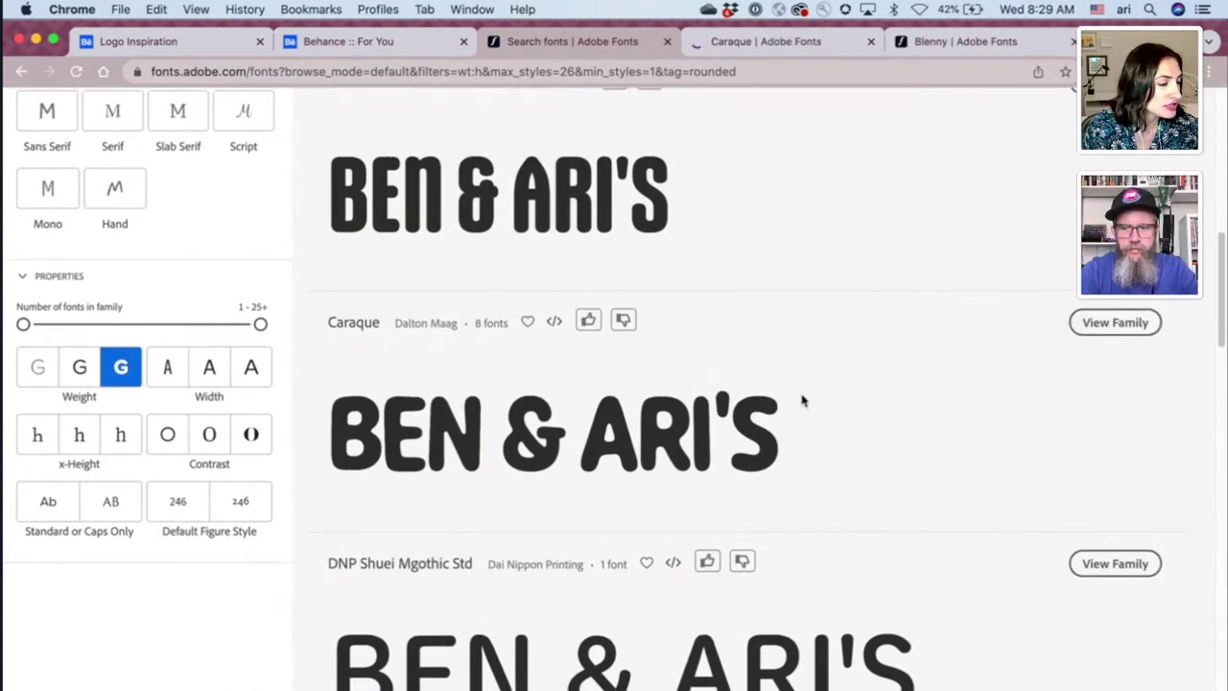
- Compare more heavy rounded font previews, and open the Hoss Round and Marigny families in new tabs
scroll(802, 389, "down", 6)
scroll(801, 403, "down", 3)
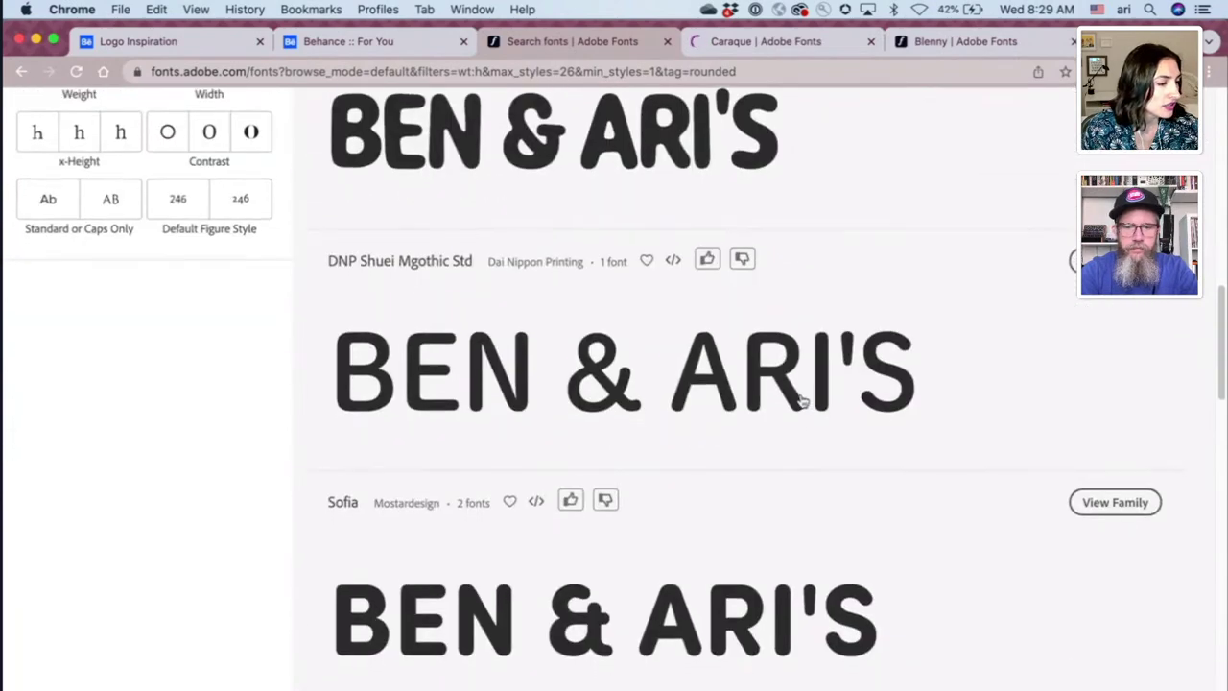
scroll(796, 398, "down", 5)
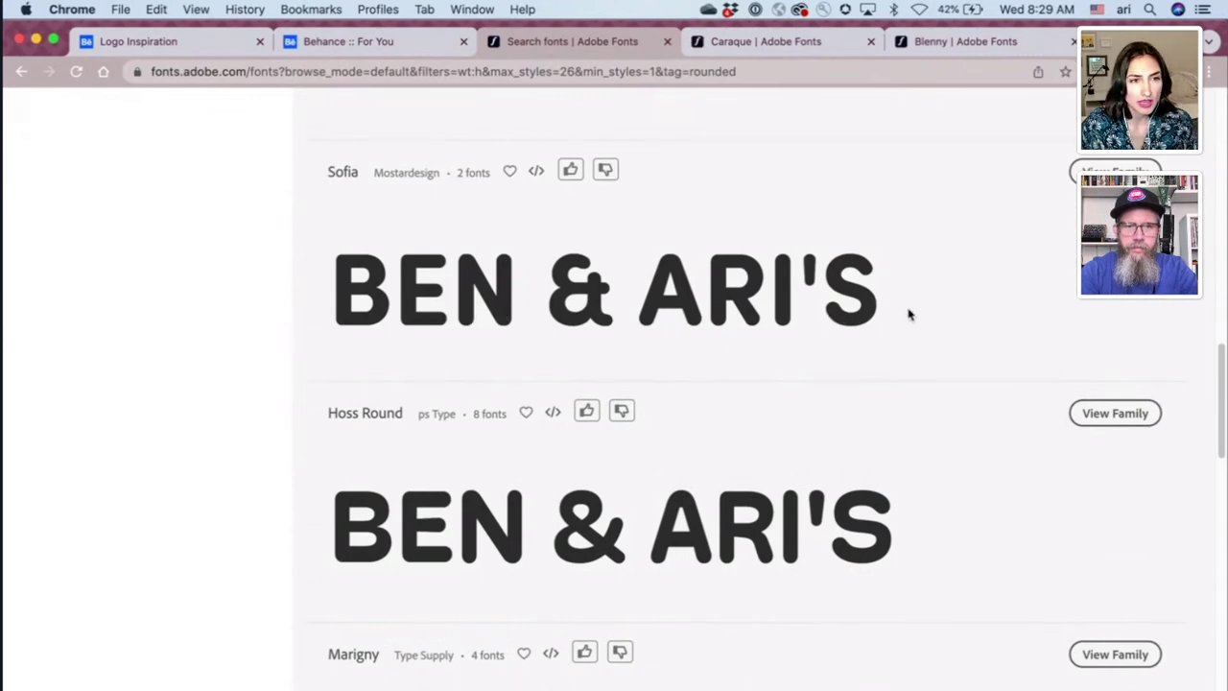
scroll(910, 314, "down", 3)
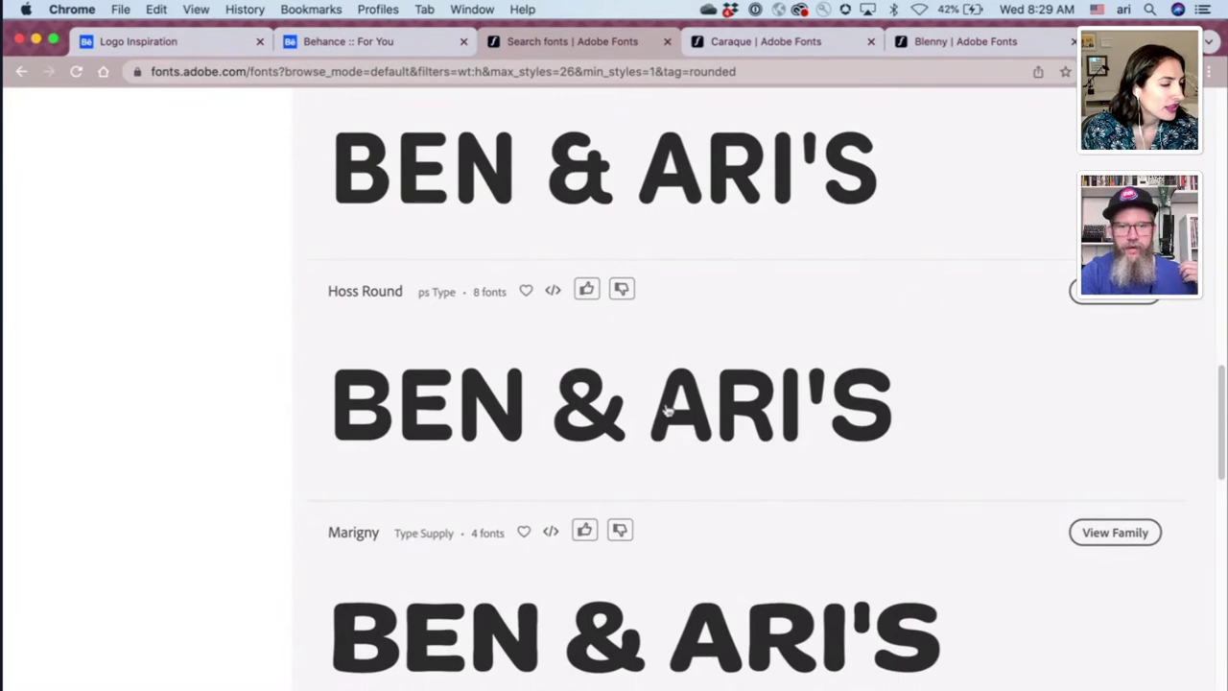
scroll(858, 361, "down", 2)
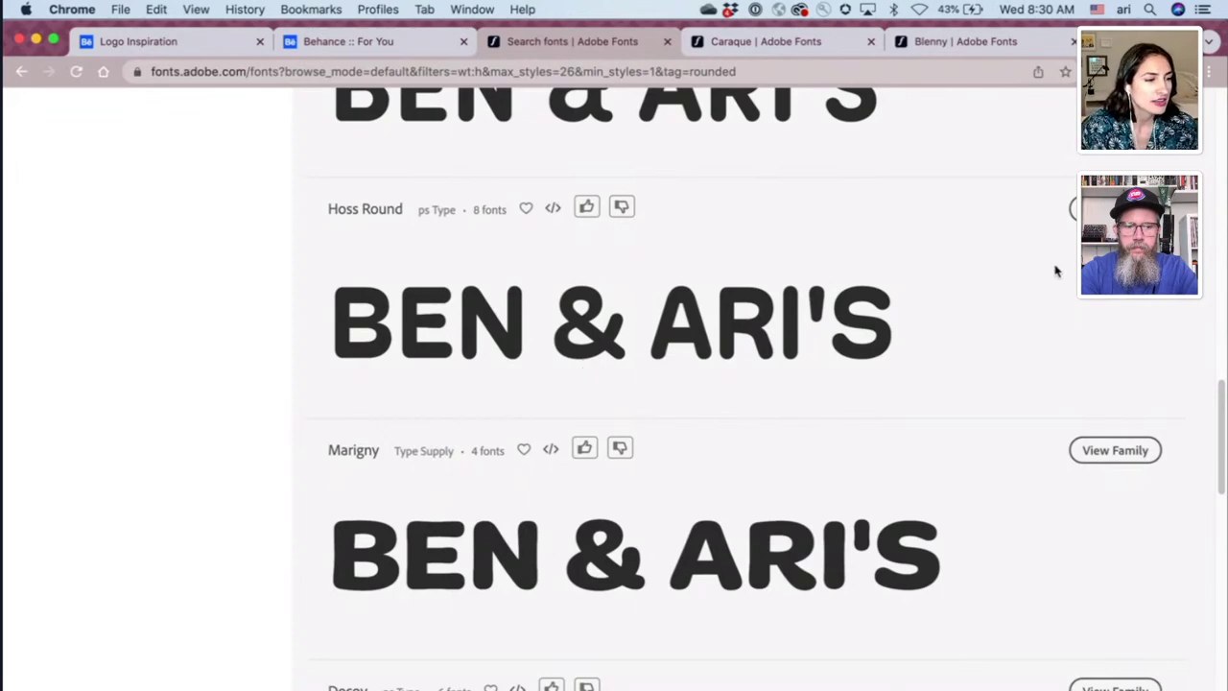
right_click(1073, 209)
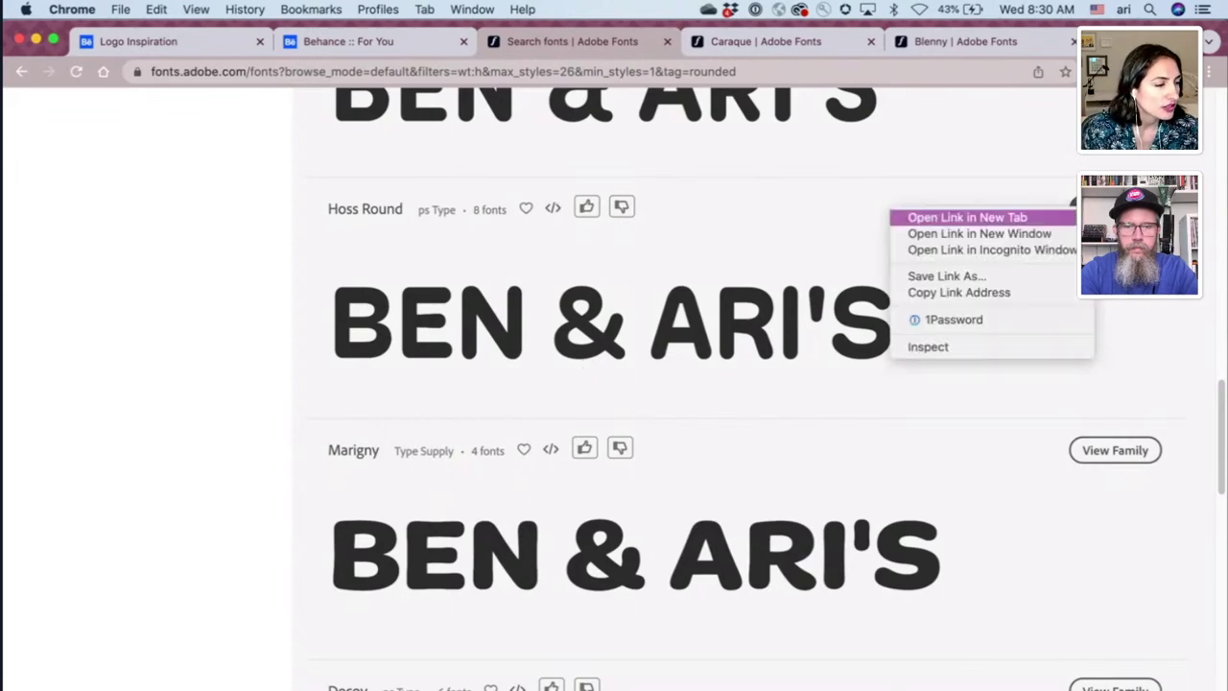
left_click(968, 217)
right_click(1118, 453)
left_click(1009, 464)
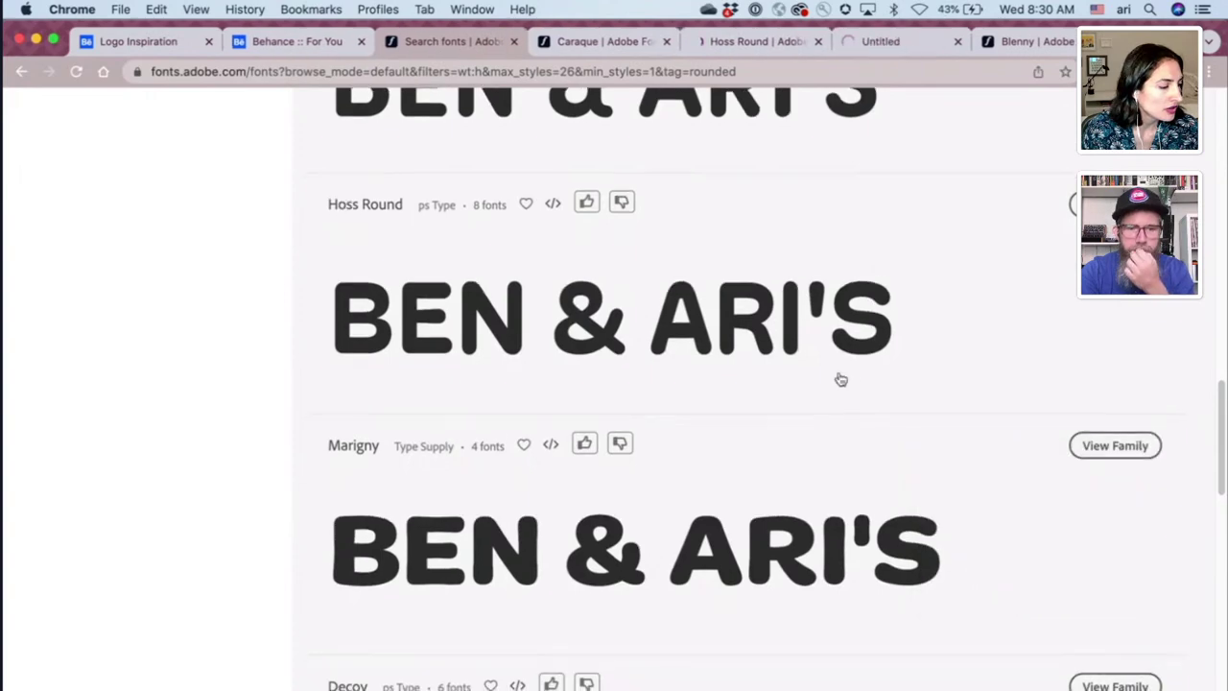
- Open the Decoy font family from the rounded results in a new tab
scroll(841, 380, "down", 5)
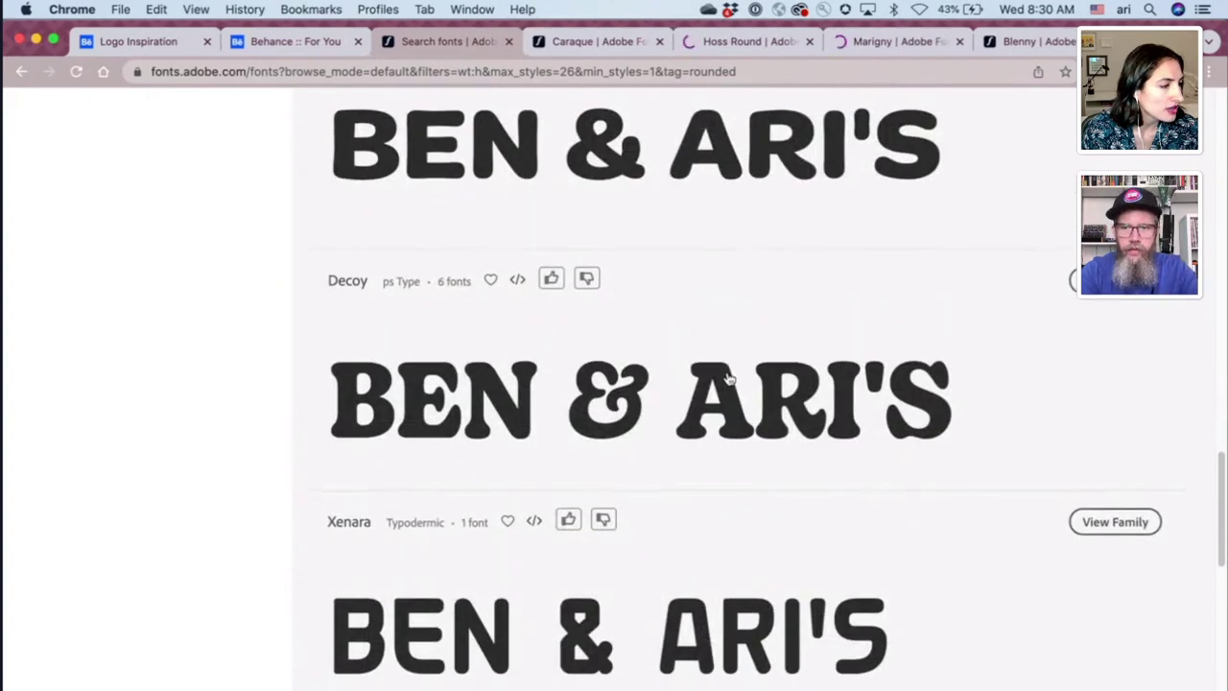
scroll(730, 380, "down", 1)
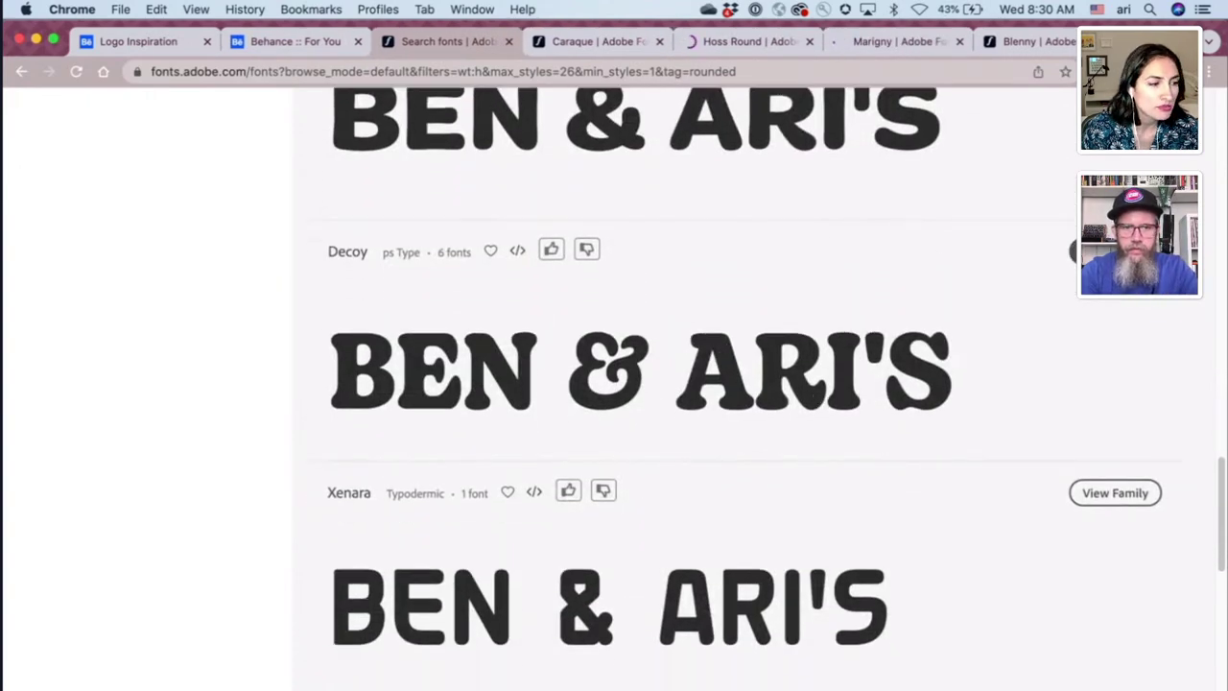
right_click(1099, 255)
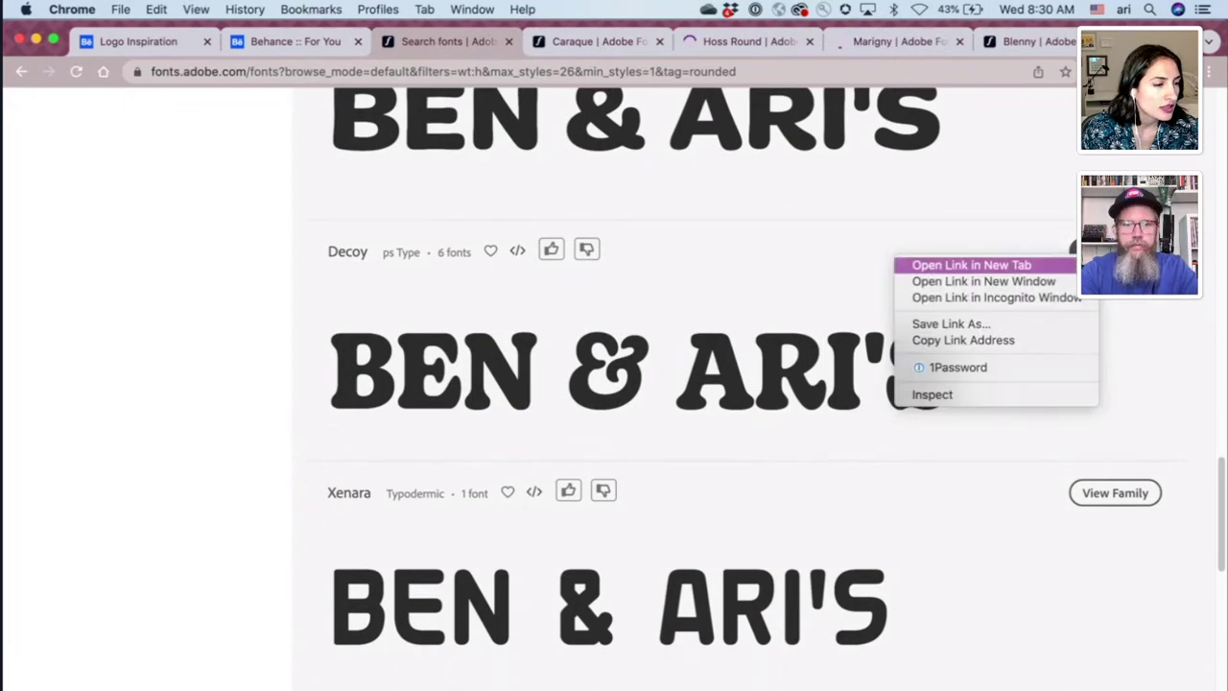
left_click(959, 265)
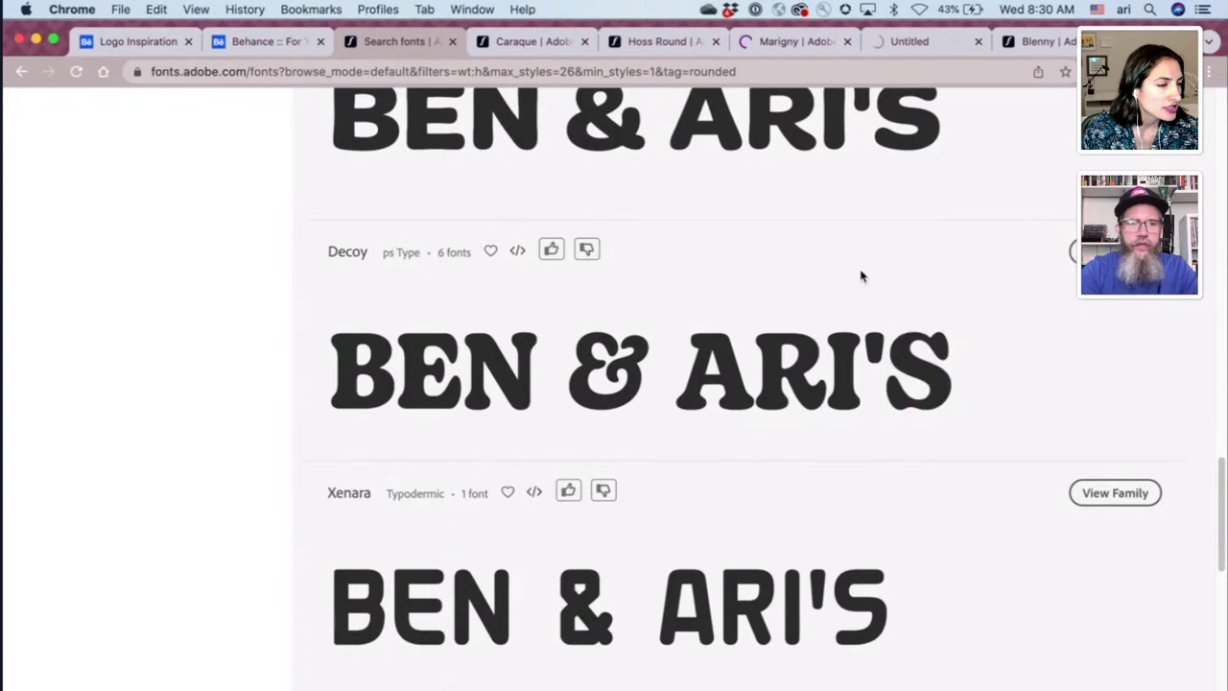
- Review the remaining rounded fonts on the first results page and continue through the second page
scroll(861, 276, "down", 4)
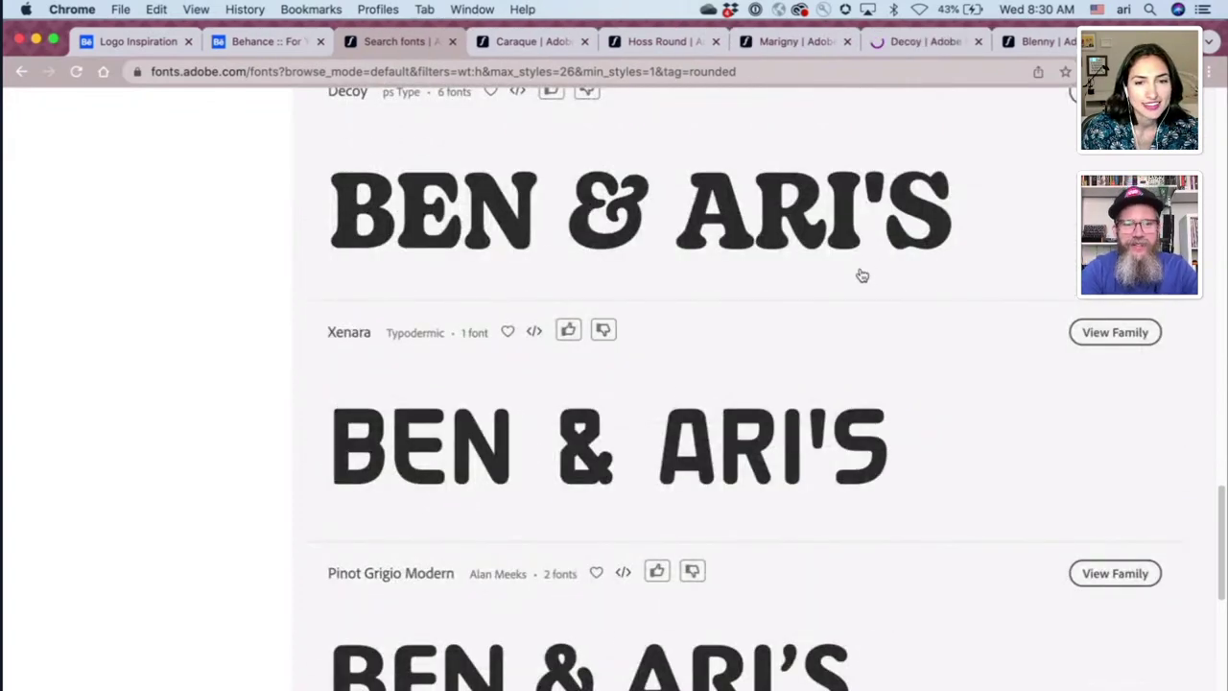
scroll(862, 275, "down", 10)
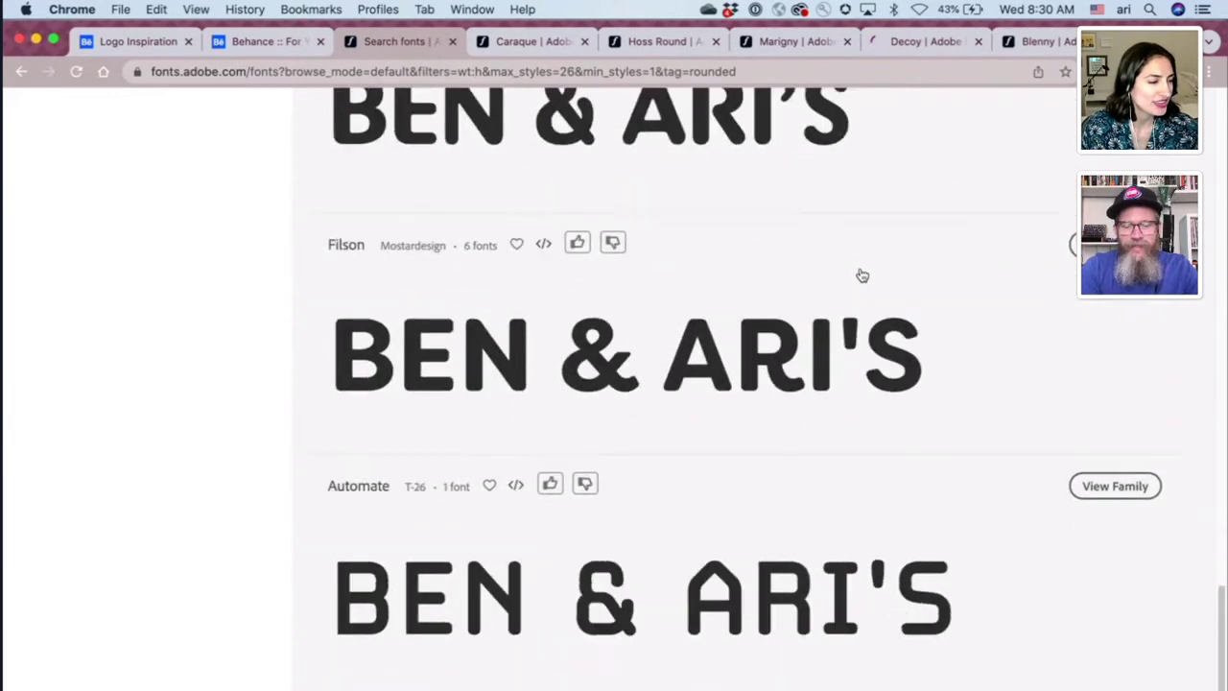
scroll(860, 283, "down", 5)
left_click(873, 538)
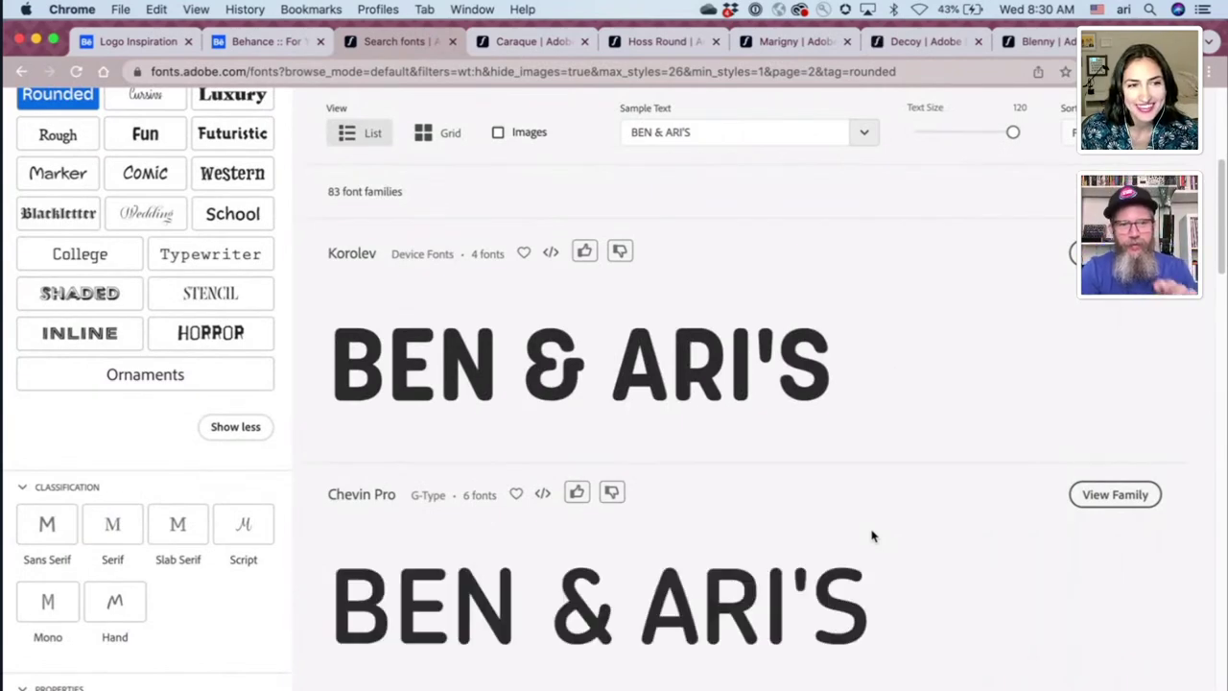
scroll(855, 496, "down", 8)
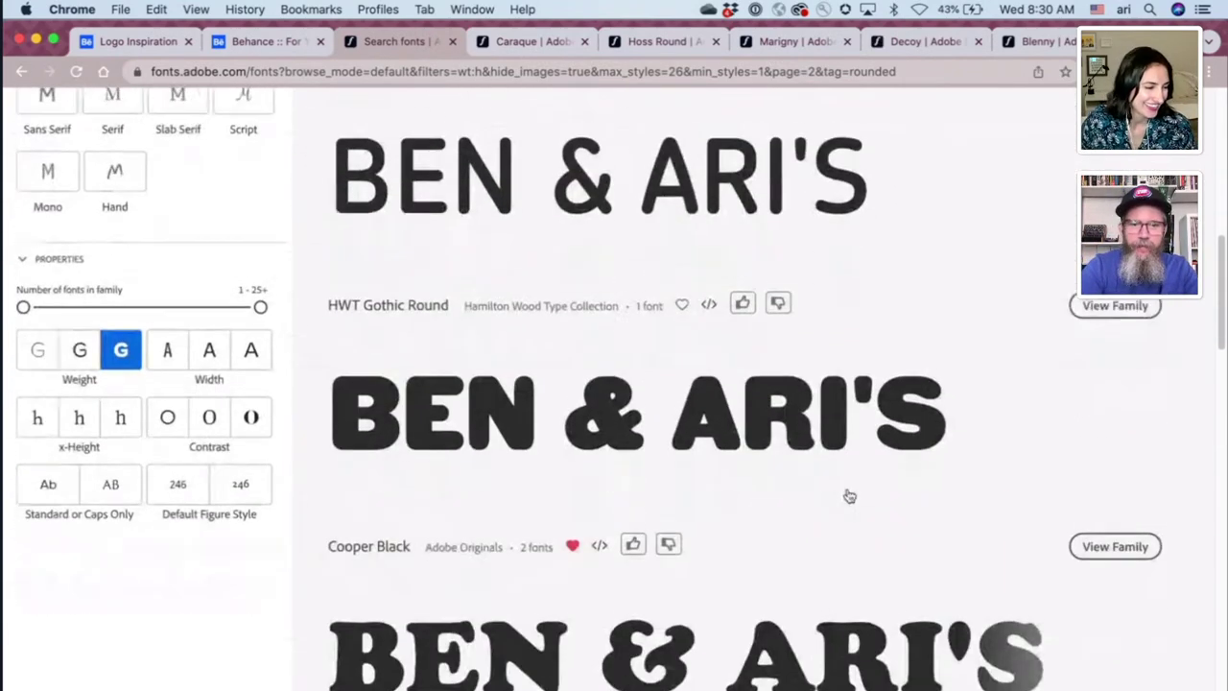
scroll(849, 496, "down", 4)
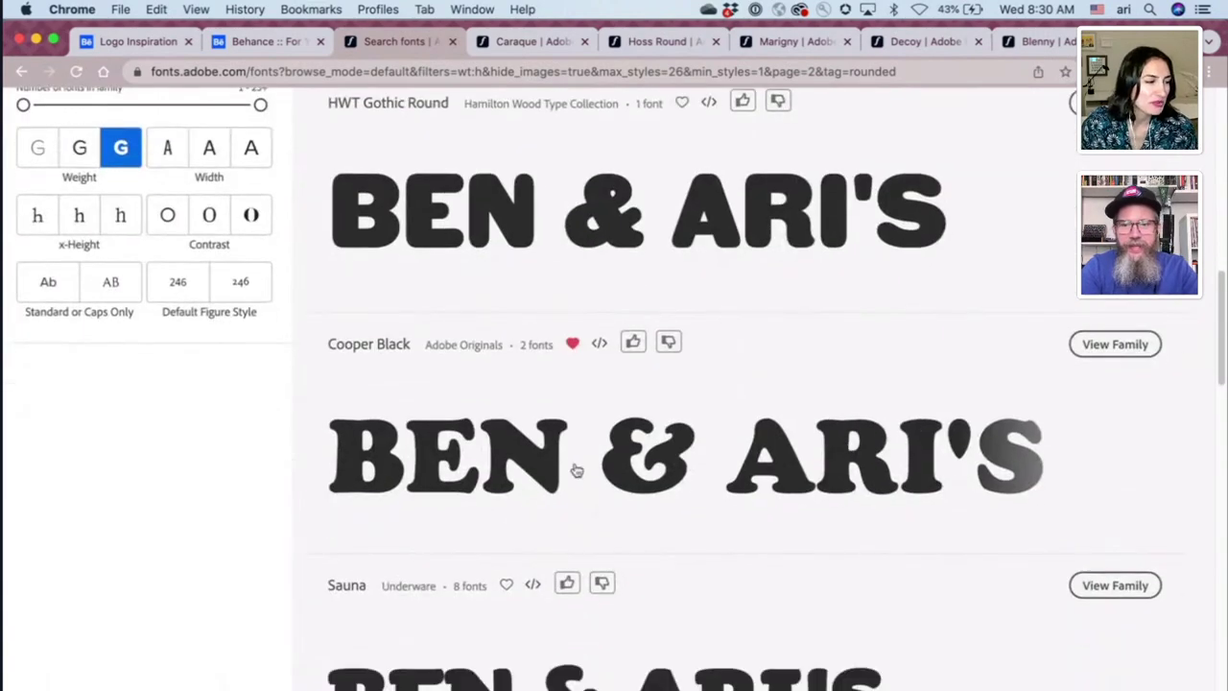
scroll(815, 470, "down", 15)
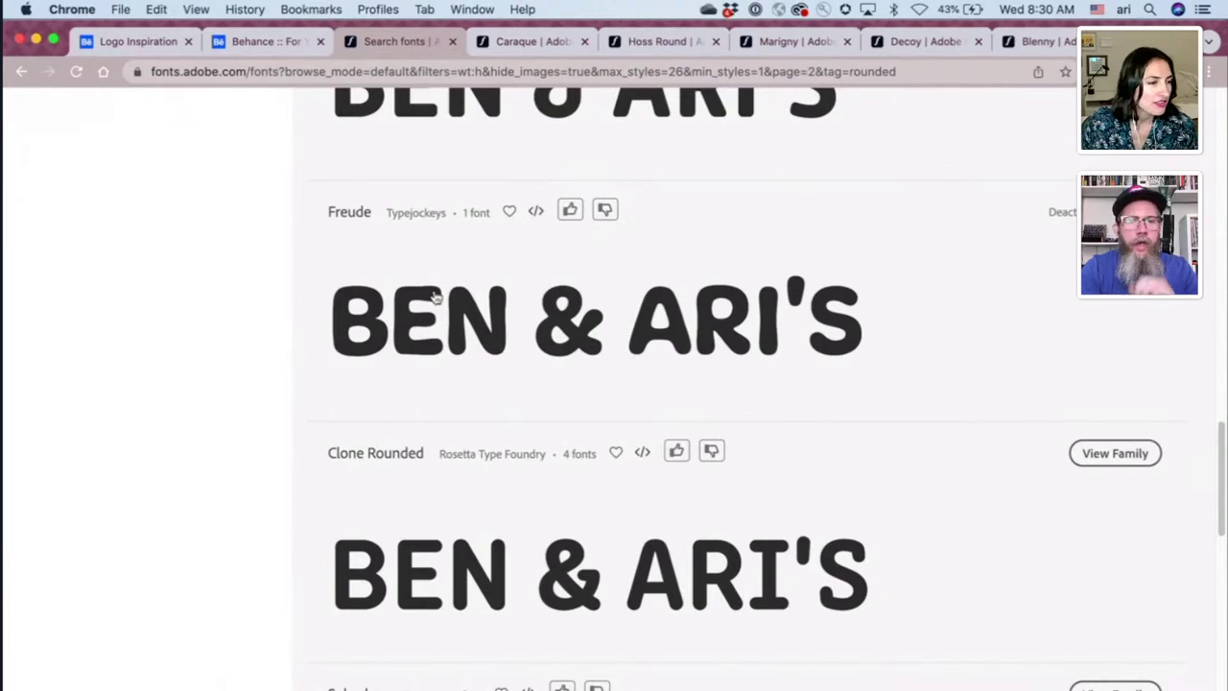
- Replace the Rounded tag filter with the Fun tag, and look through the heavy font previews
scroll(274, 327, "up", 20)
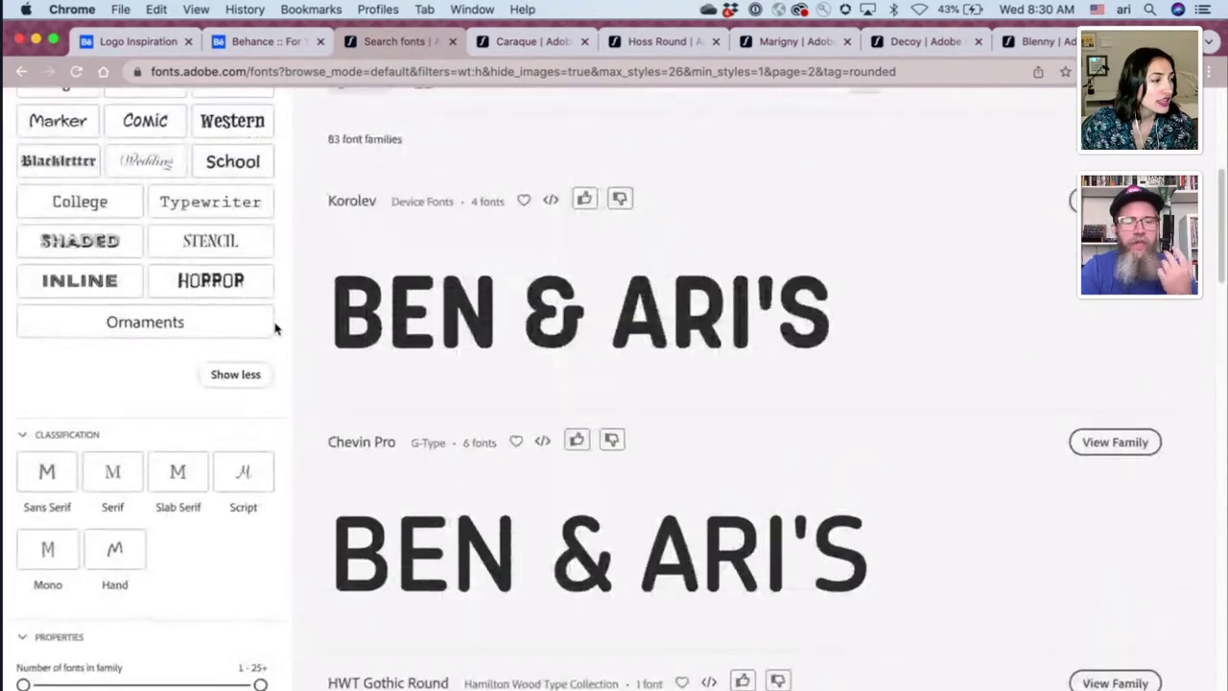
scroll(274, 328, "up", 3)
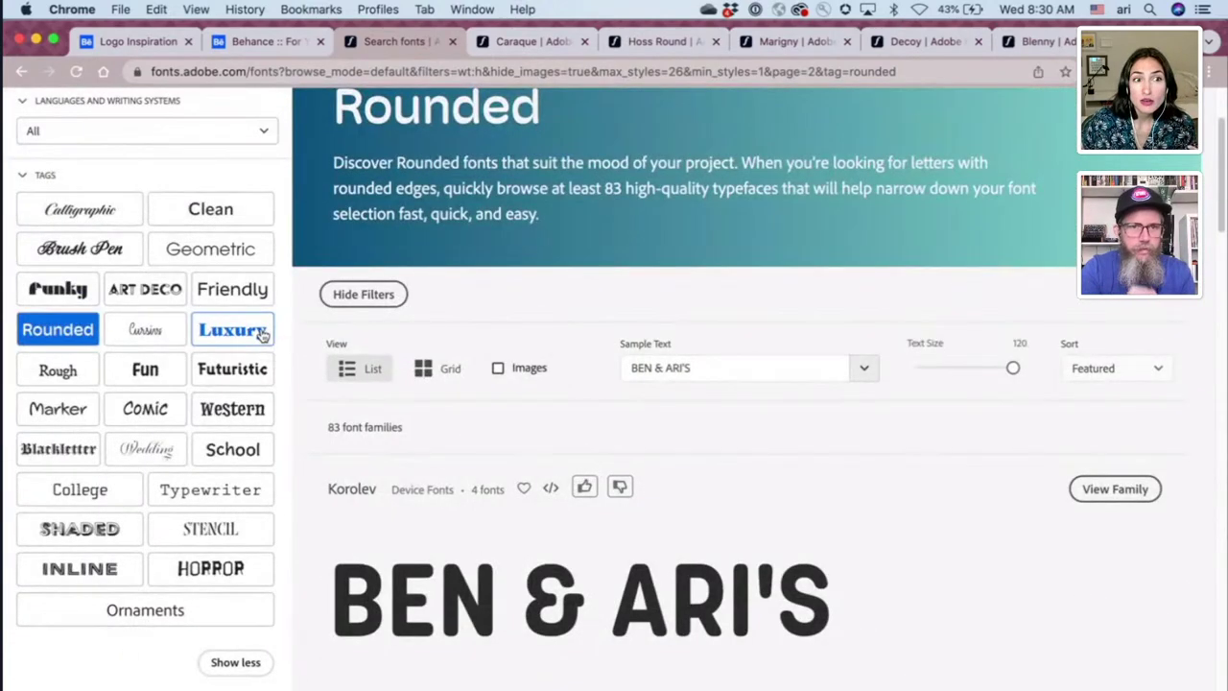
left_click(66, 343)
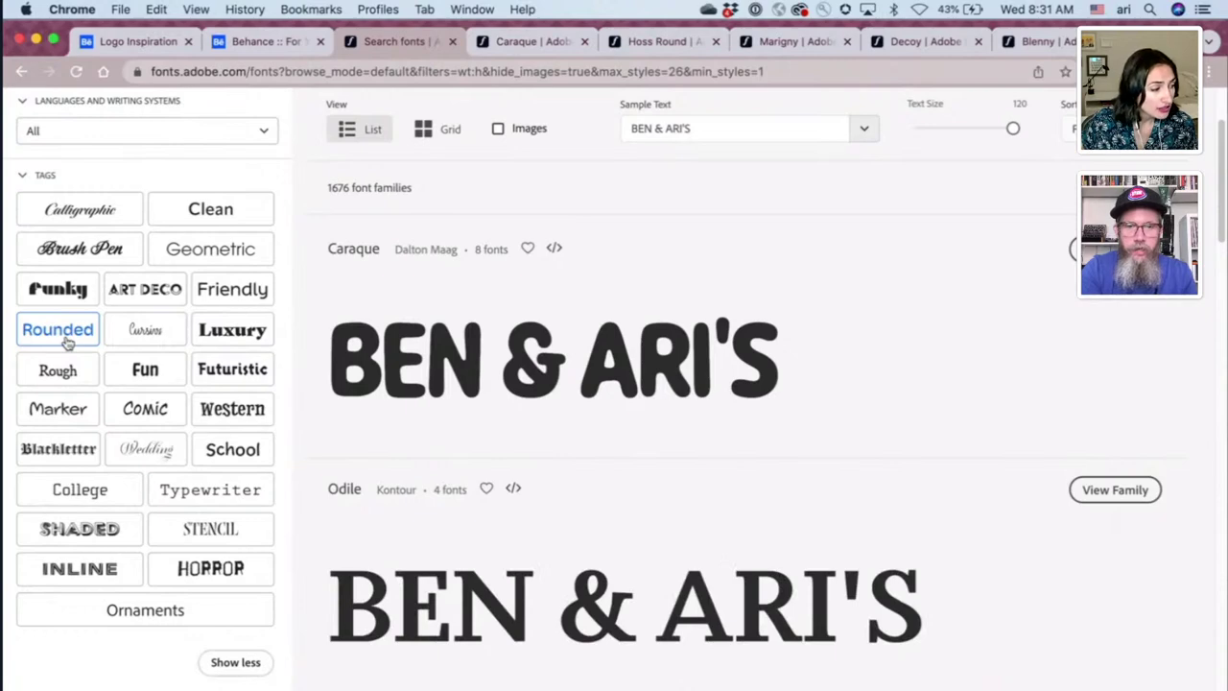
left_click(132, 377)
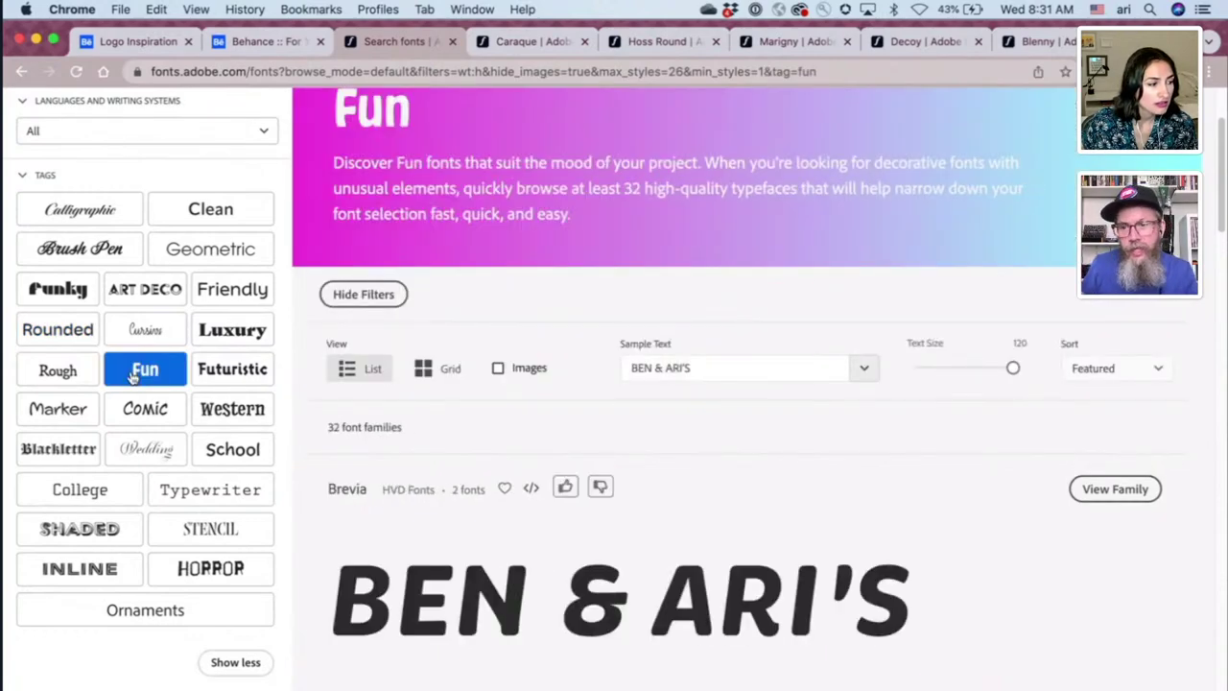
scroll(576, 358, "down", 4)
scroll(573, 363, "down", 10)
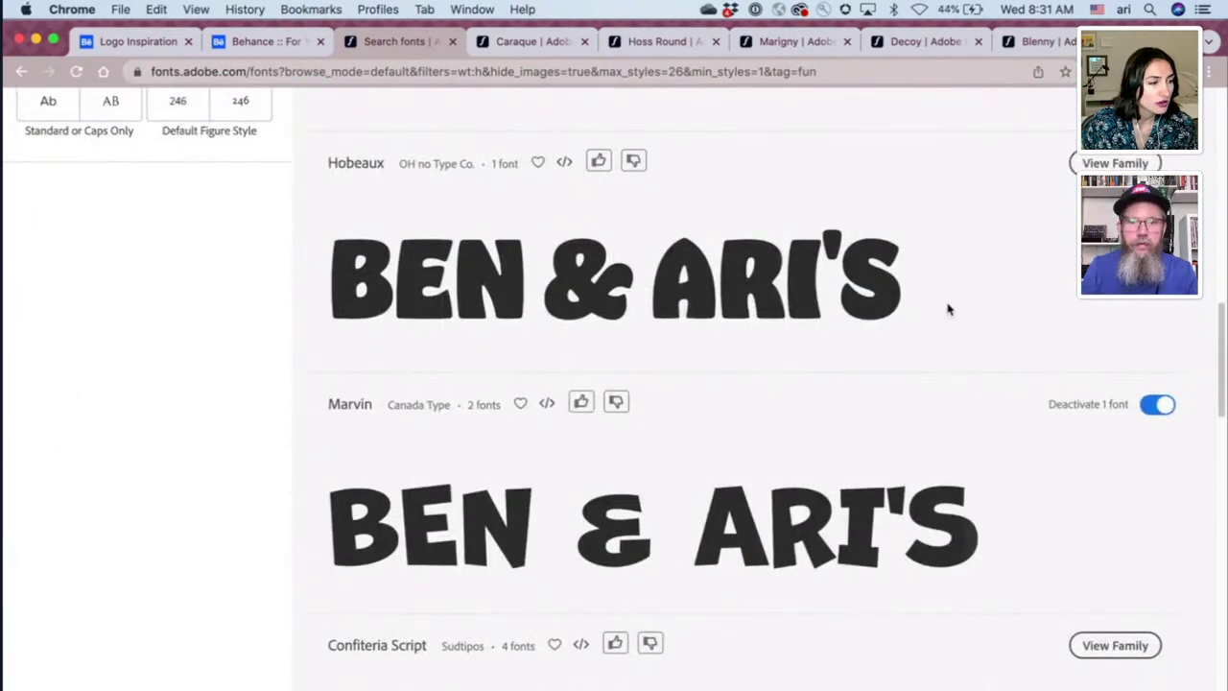
scroll(984, 306, "down", 6)
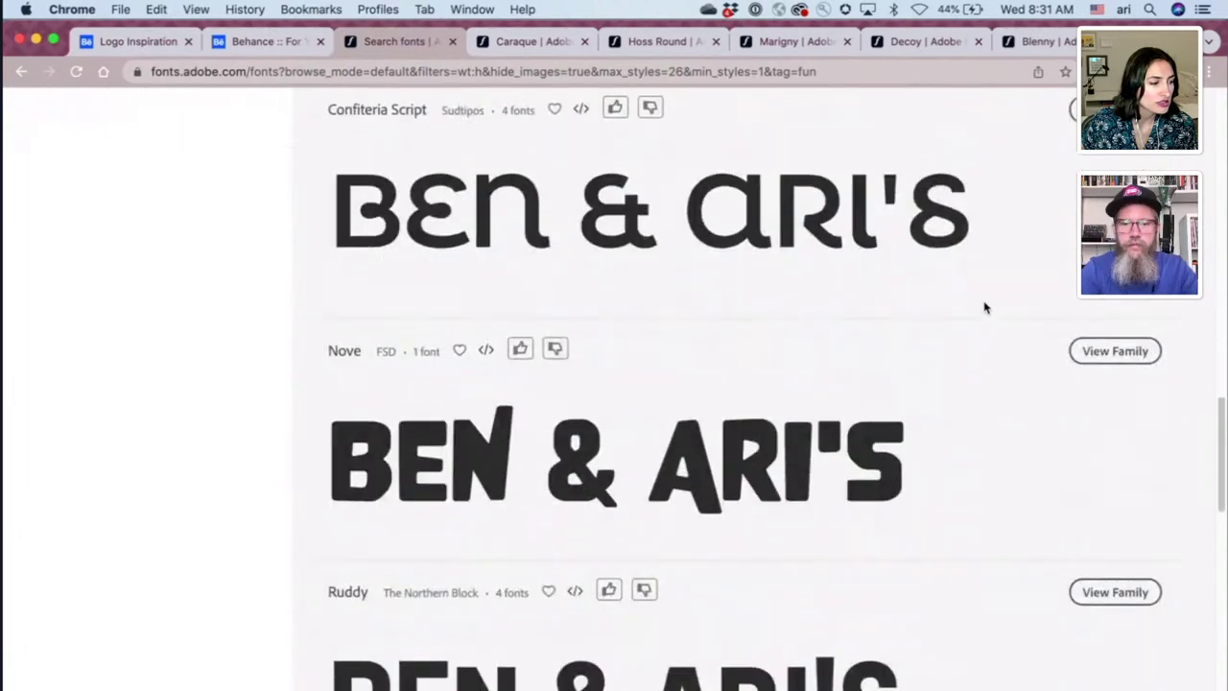
scroll(984, 307, "down", 8)
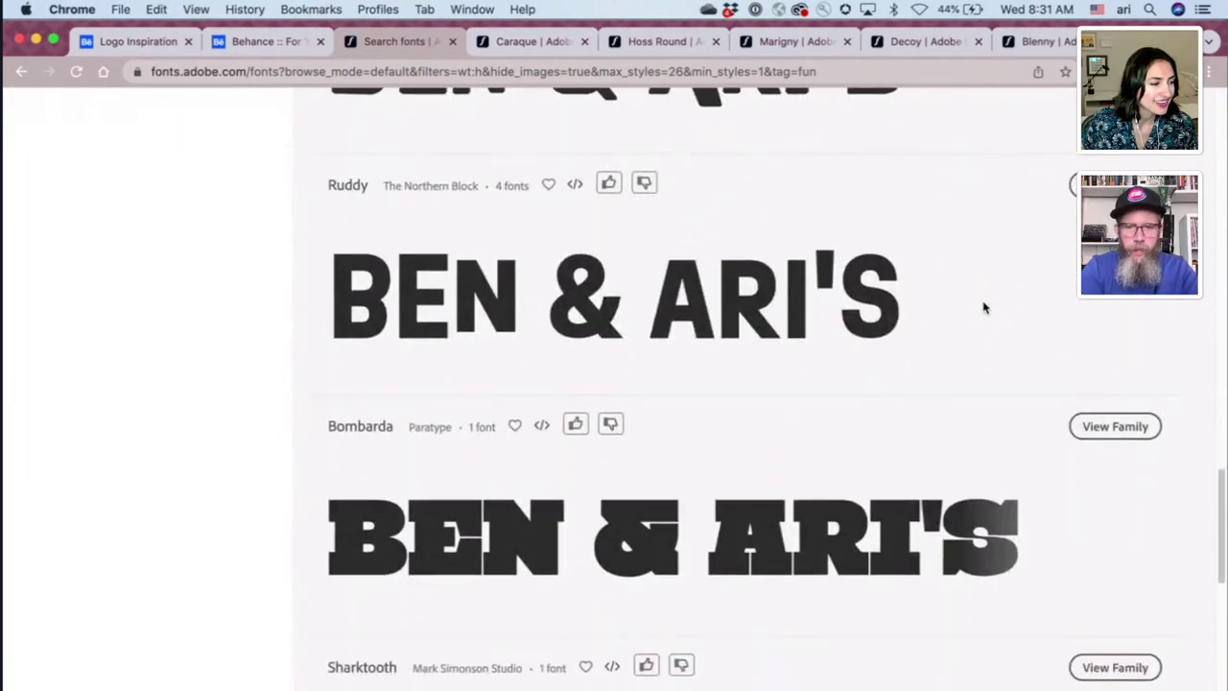
- Switch the tag filter to Funky and compare the previews from Fit down to Glodok and Casey
scroll(984, 307, "up", 10)
scroll(493, 335, "up", 8)
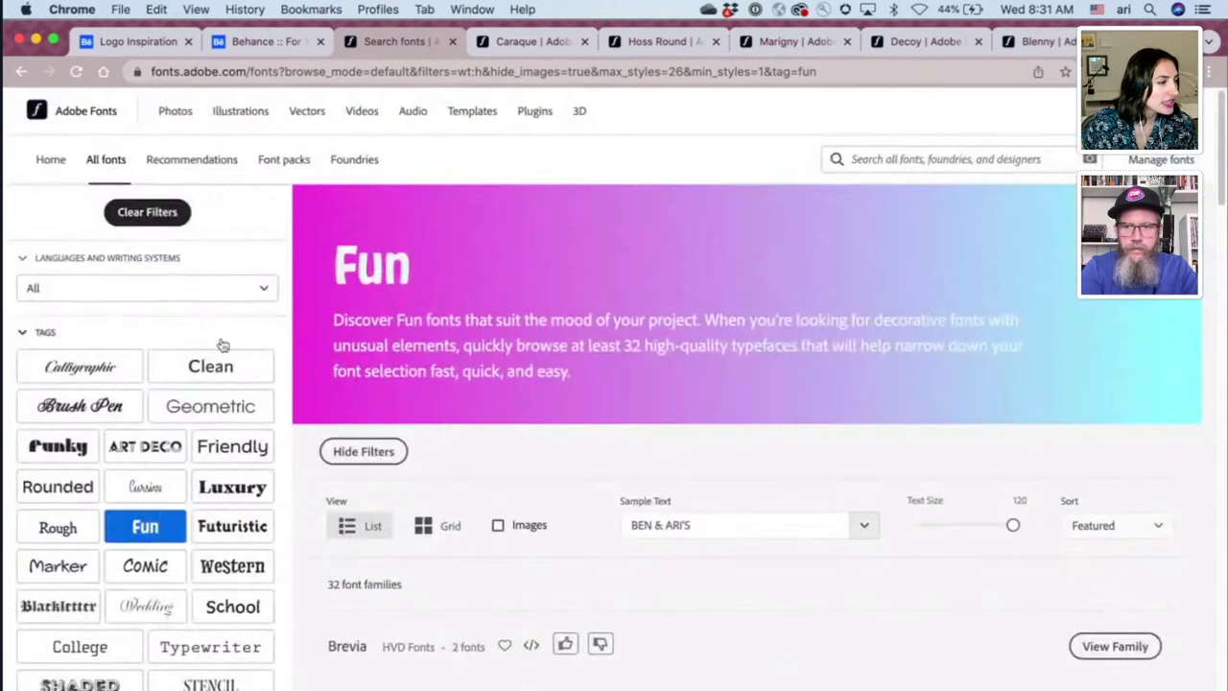
left_click(58, 446)
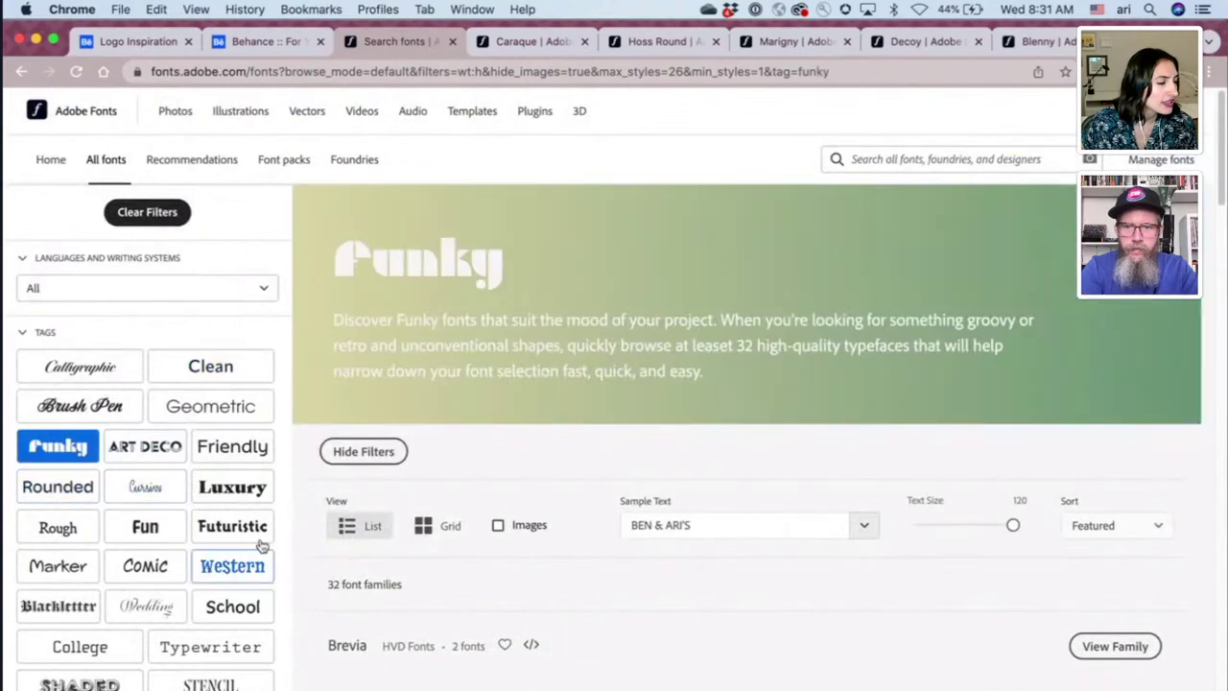
scroll(845, 522, "down", 6)
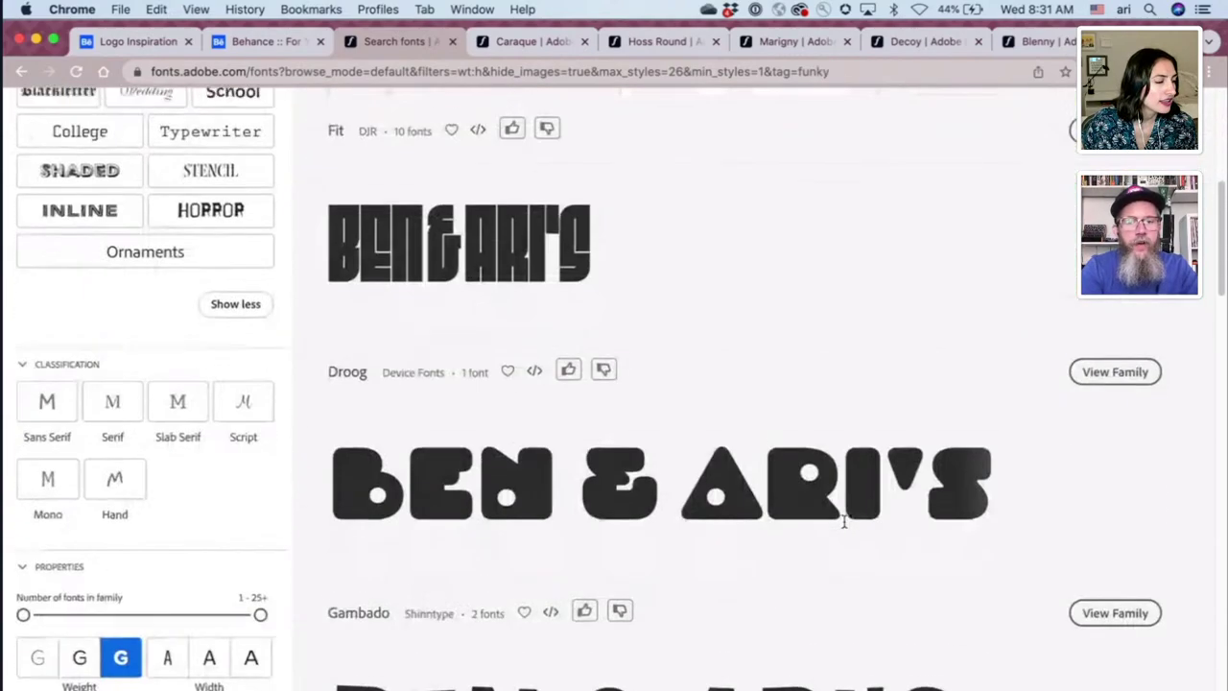
scroll(844, 521, "down", 3)
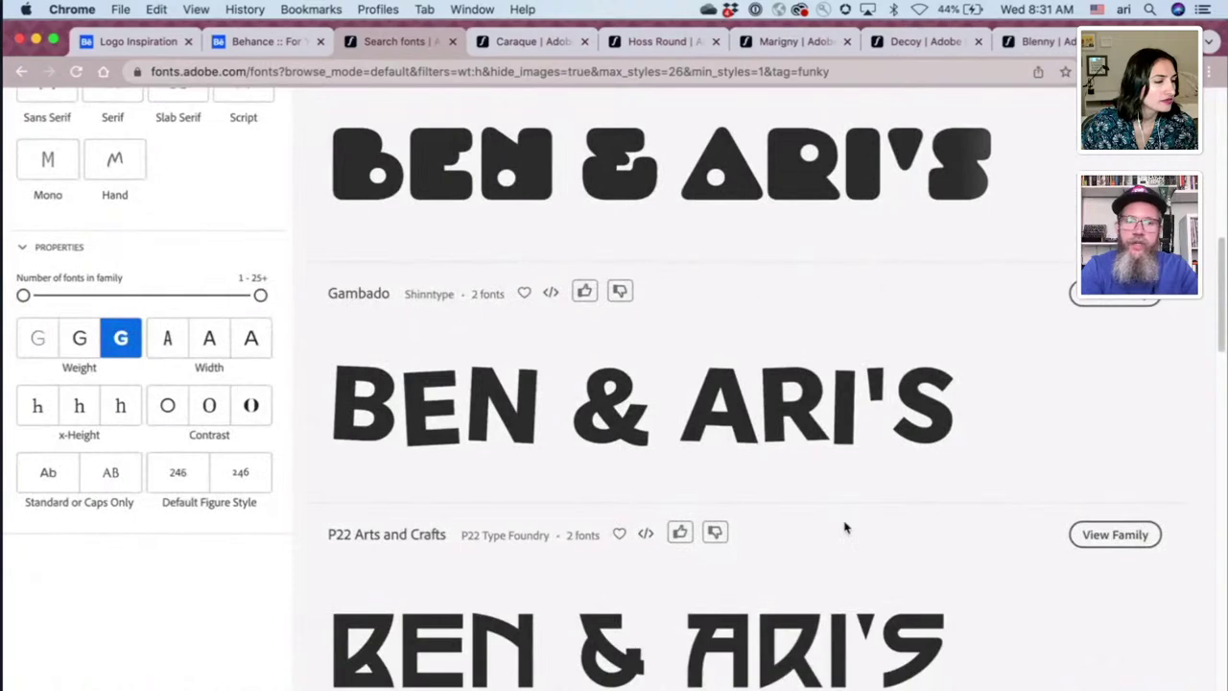
scroll(845, 526, "down", 5)
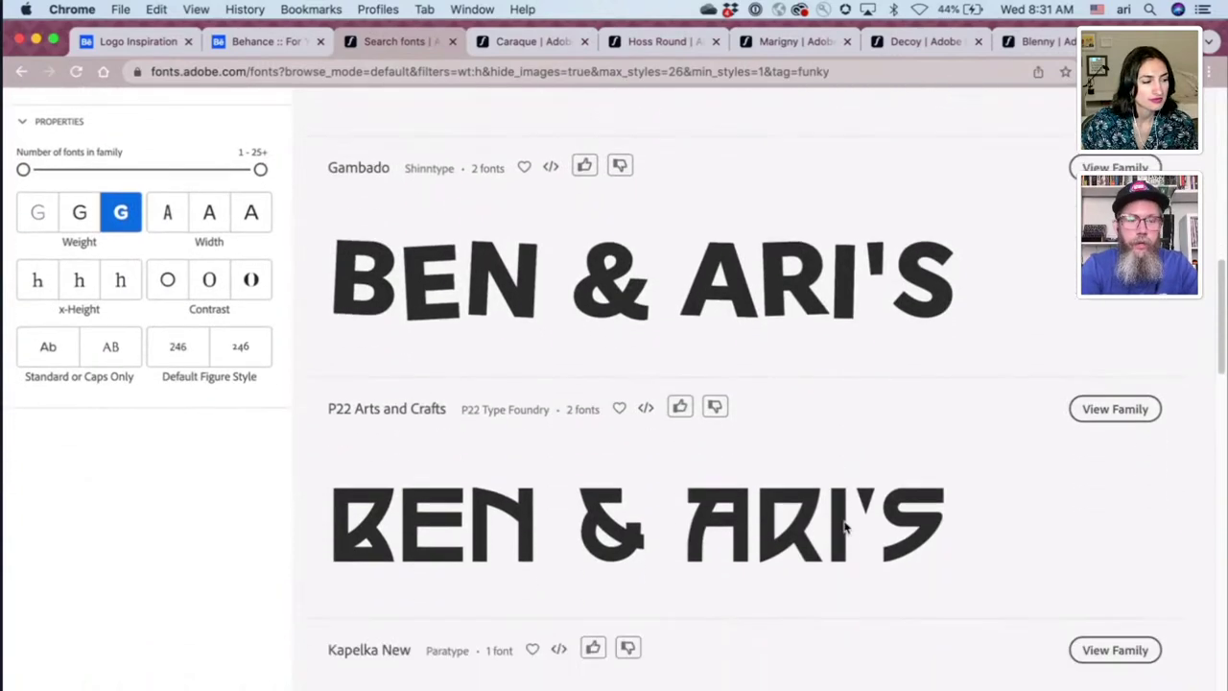
scroll(844, 526, "down", 2)
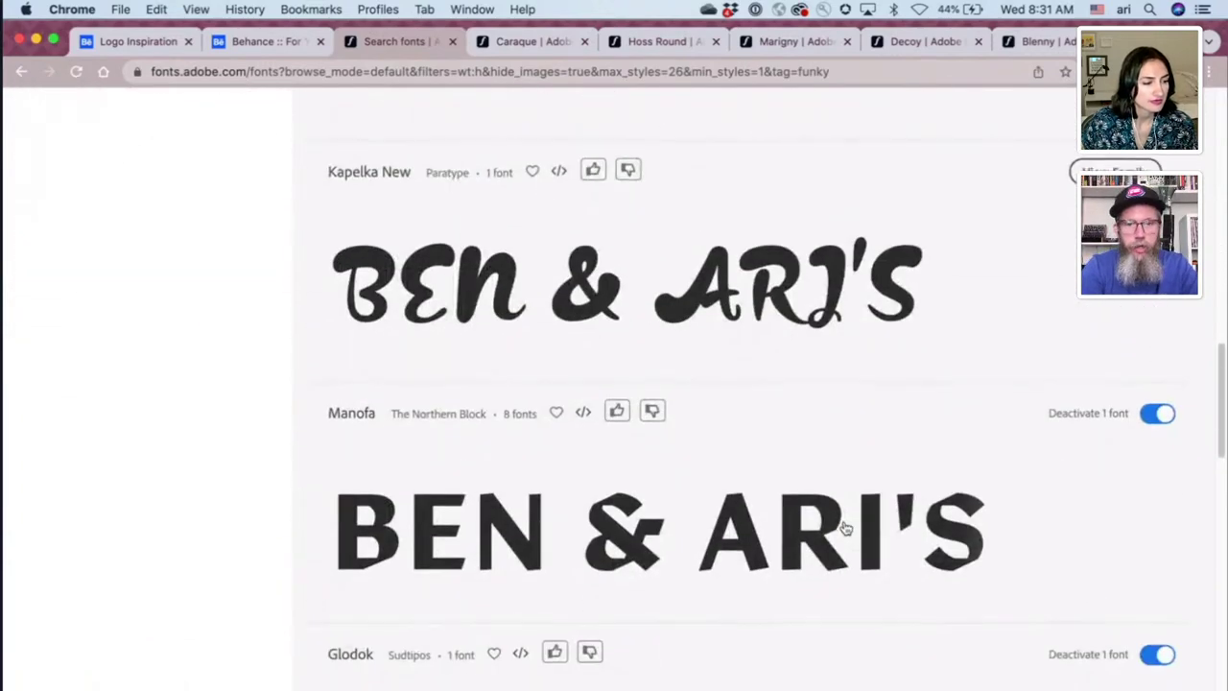
scroll(846, 527, "down", 2)
scroll(846, 528, "down", 1)
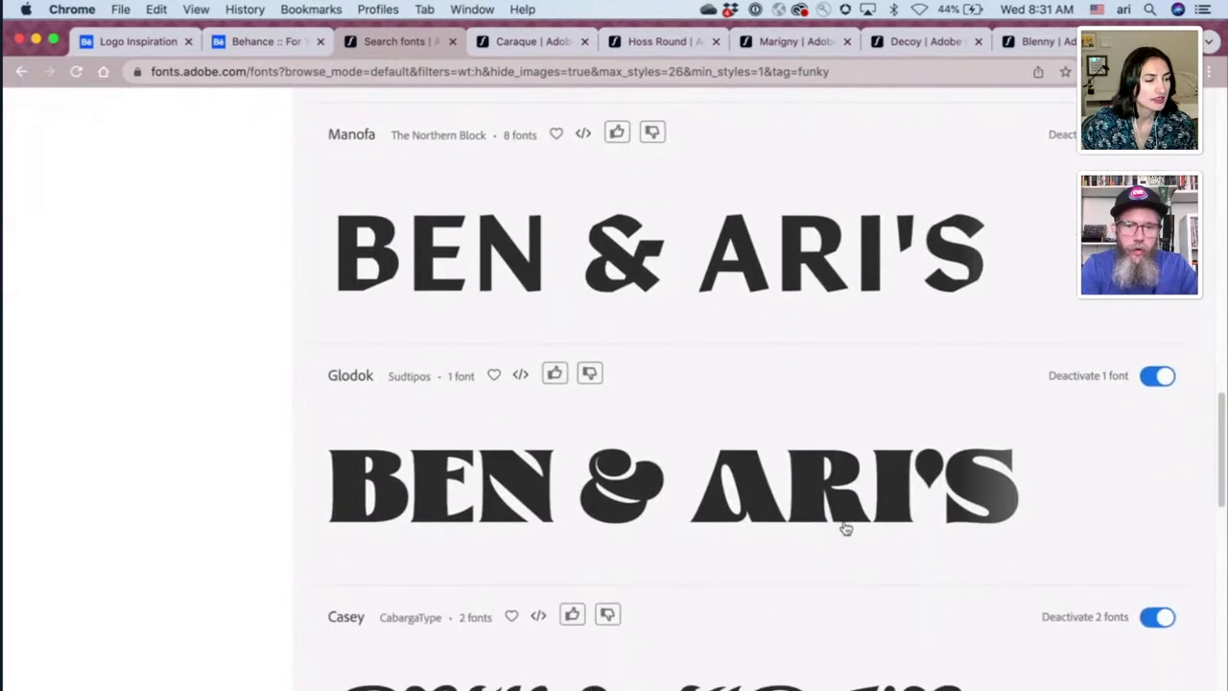
scroll(846, 527, "down", 1)
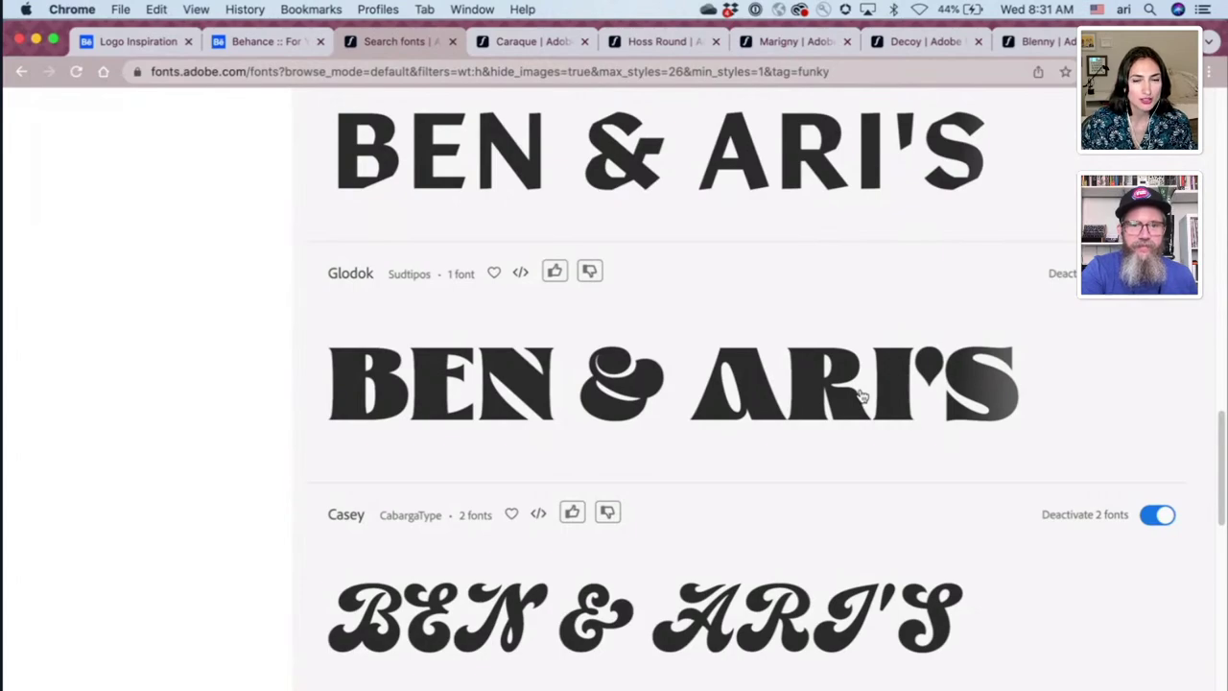
- Switch the tag filter from Funky to Friendly and compare the heavy font previews from Monarcha down to Ice Cream and Brother 1816
scroll(294, 360, "up", 15)
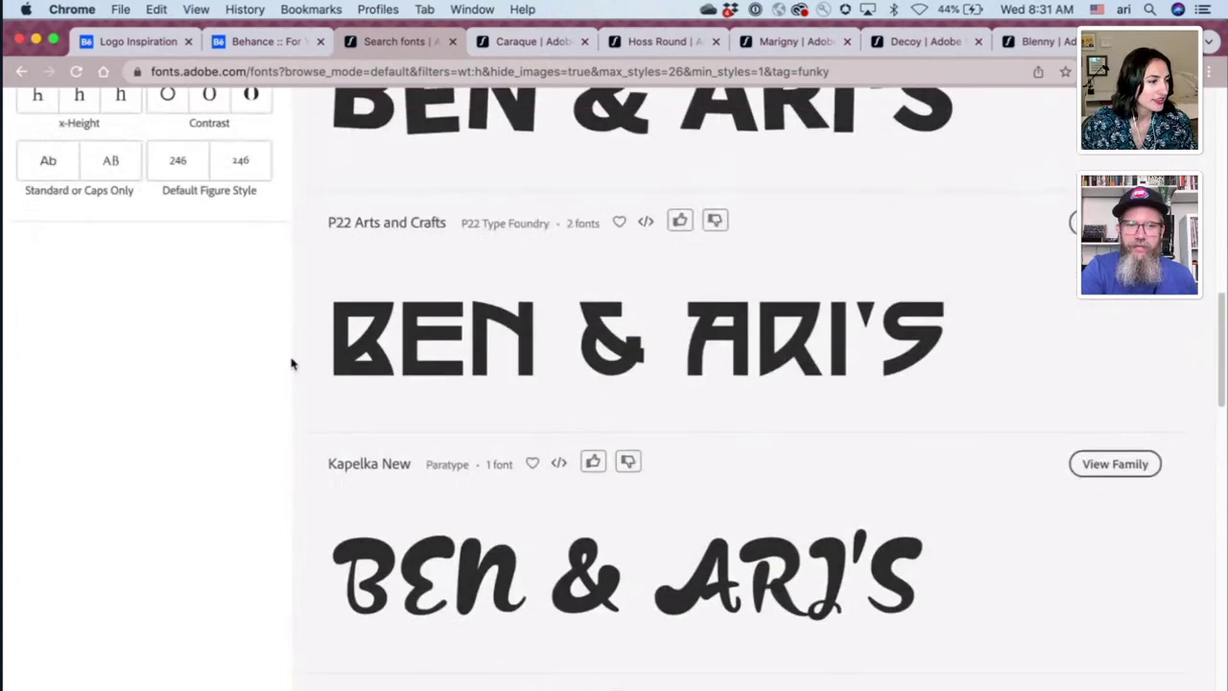
scroll(293, 361, "up", 8)
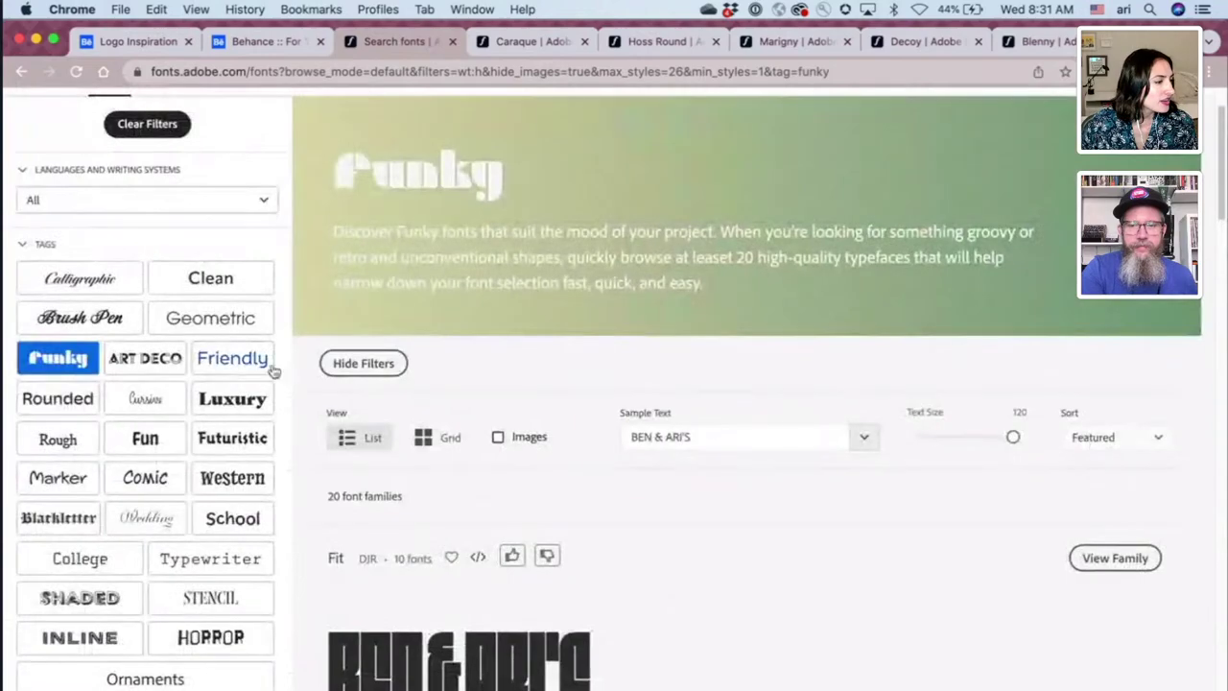
left_click(222, 361)
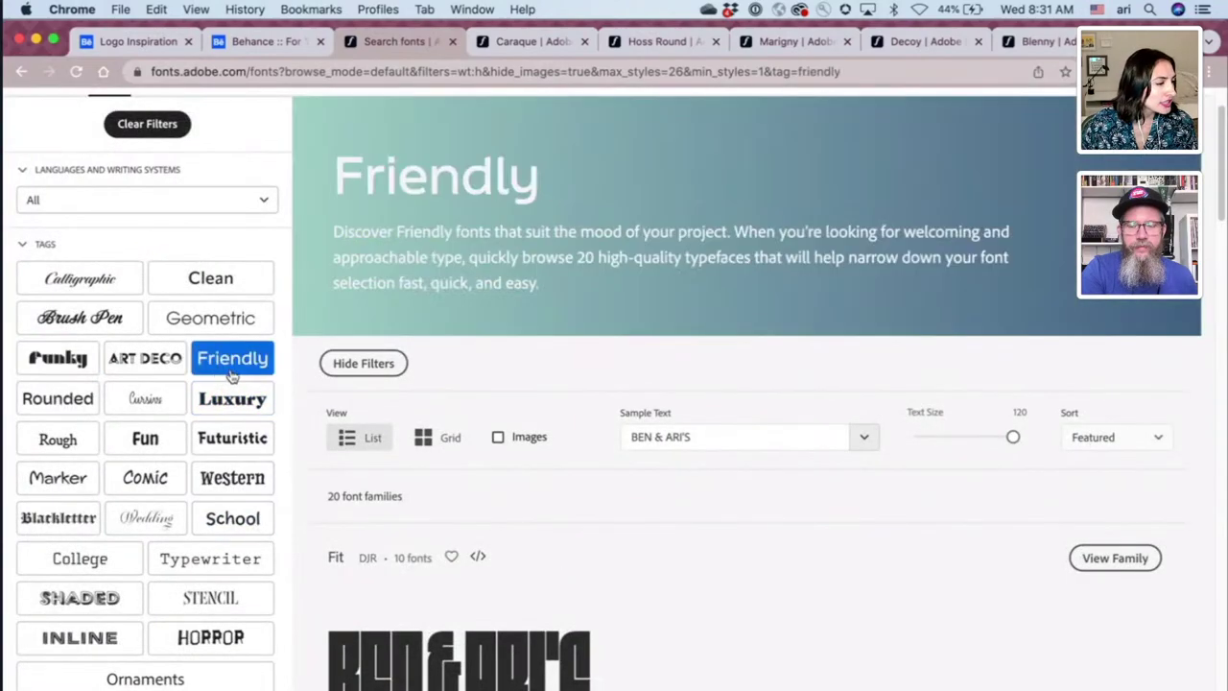
scroll(921, 415, "down", 5)
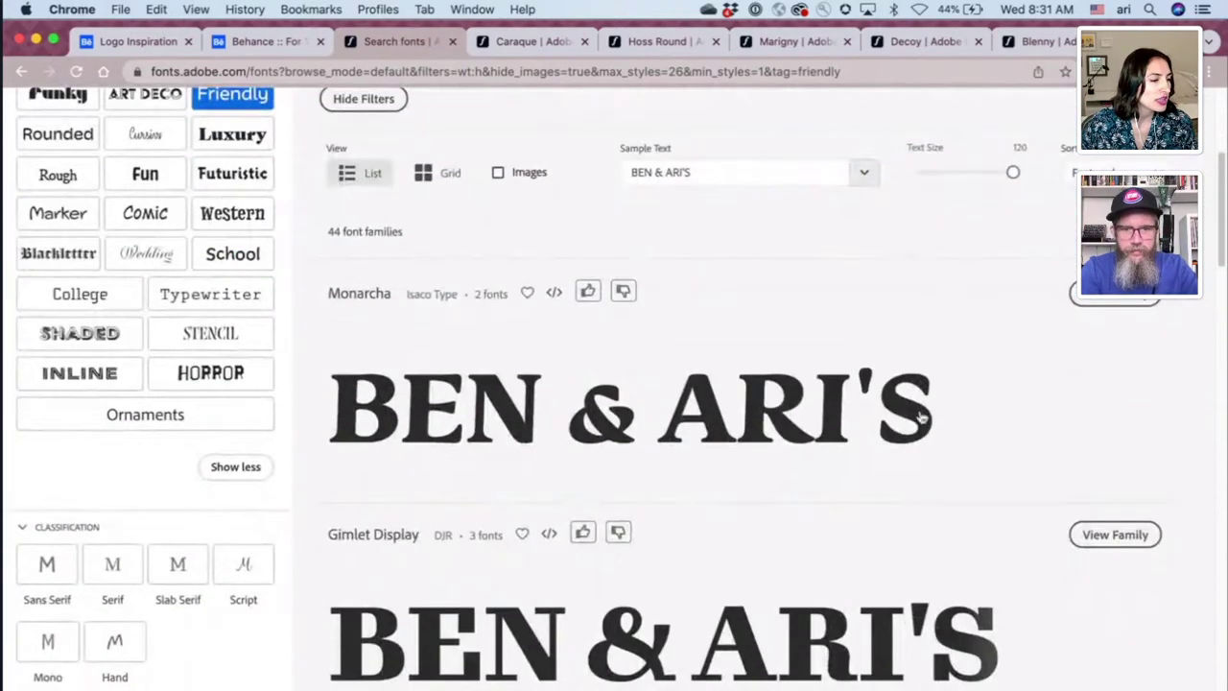
scroll(921, 415, "up", 3)
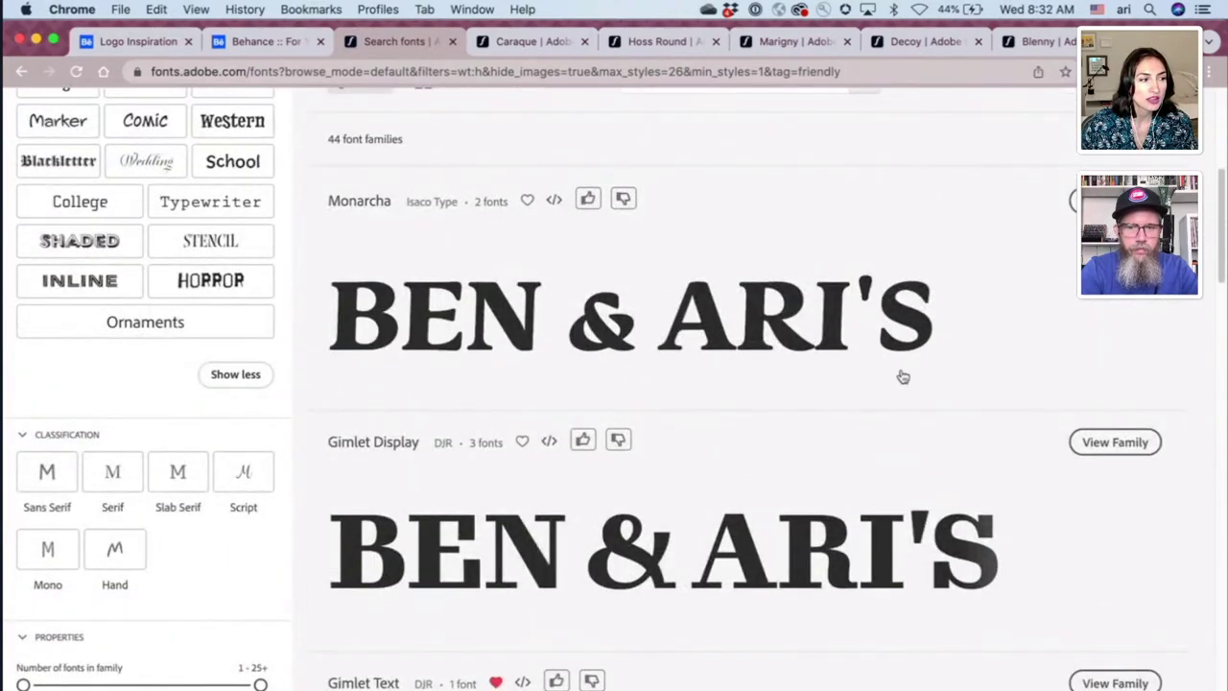
scroll(902, 376, "down", 9)
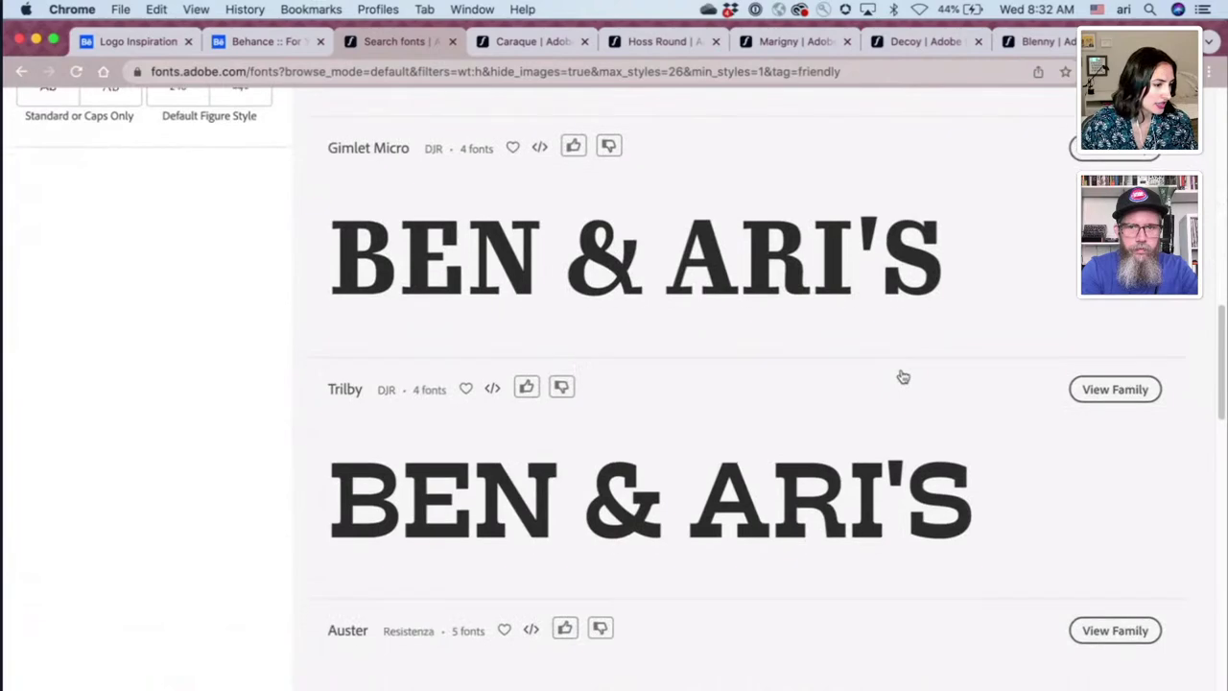
scroll(903, 376, "down", 7)
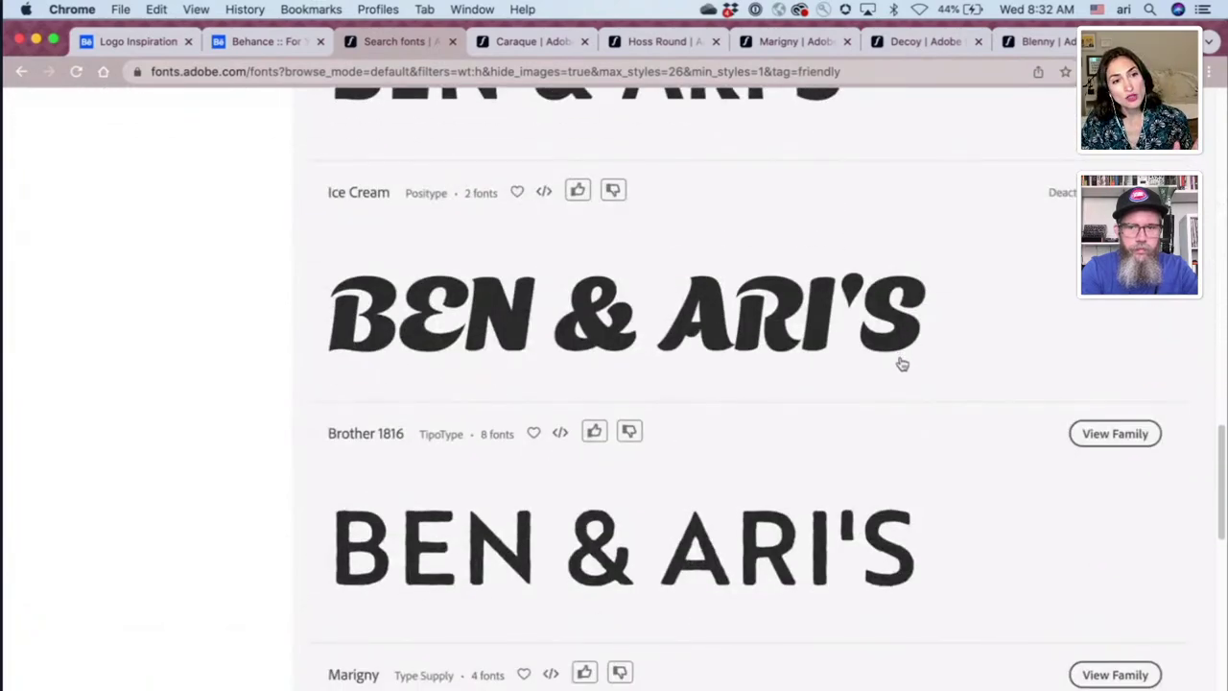
- Remove the heavy weight filter and restrict the fonts to high contrast and light weight
scroll(6, 514, "up", 13)
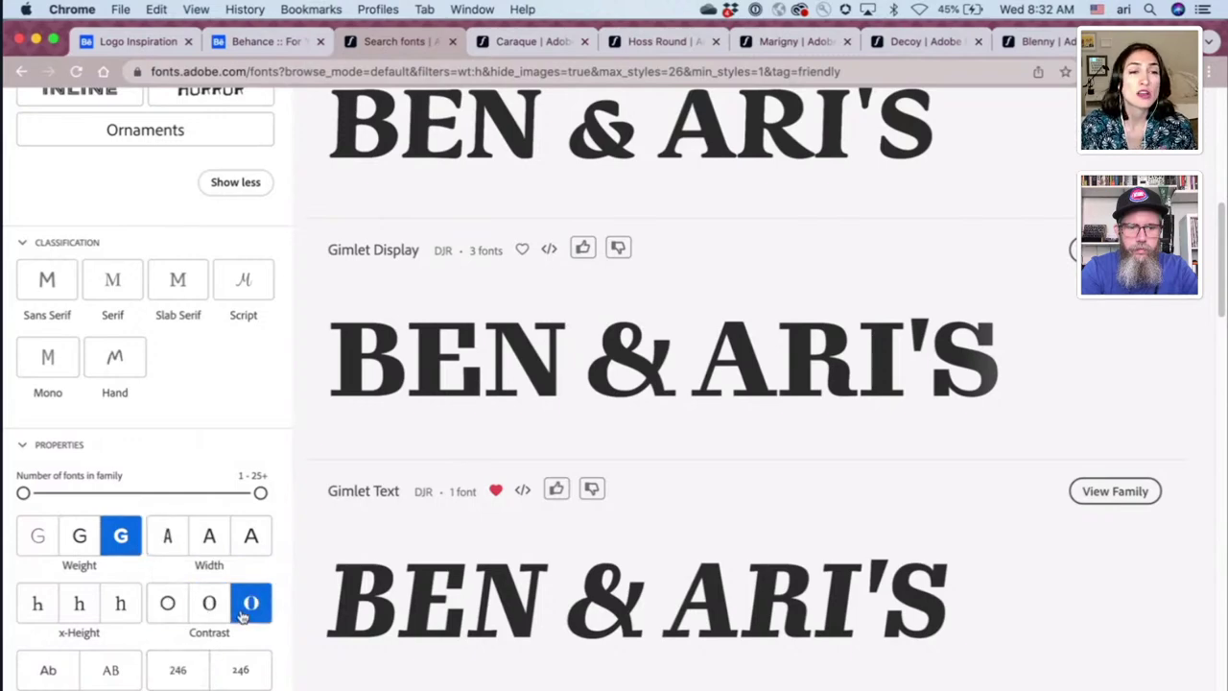
left_click(106, 551)
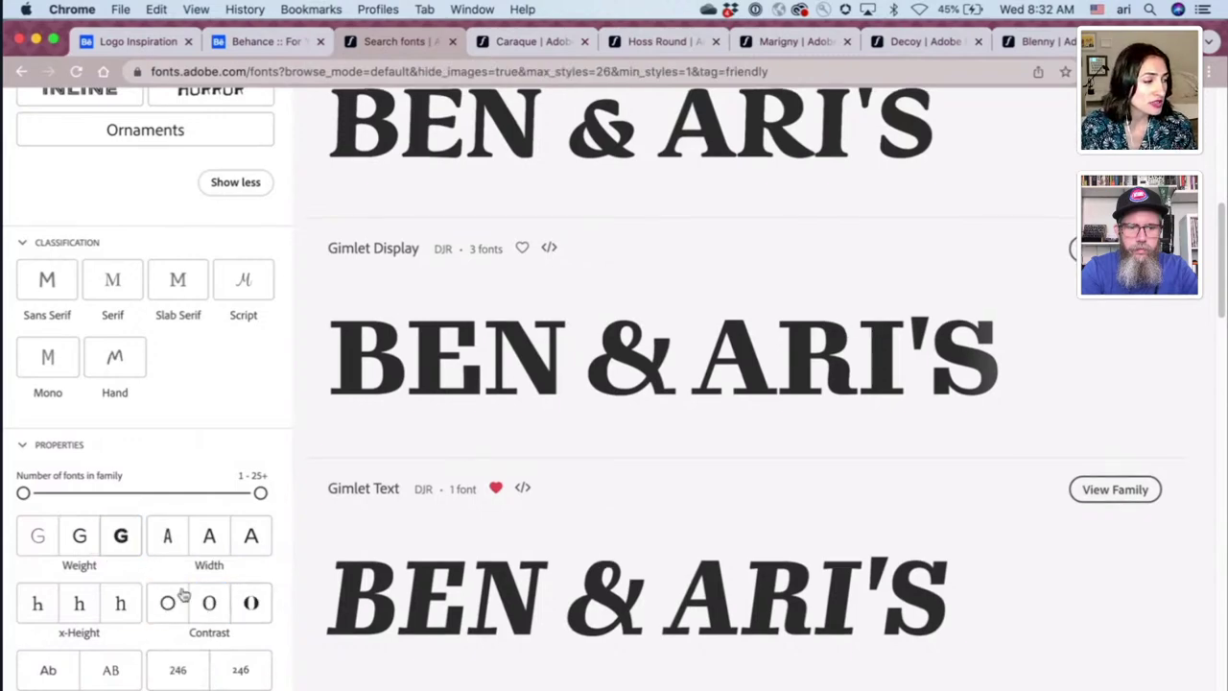
left_click(264, 619)
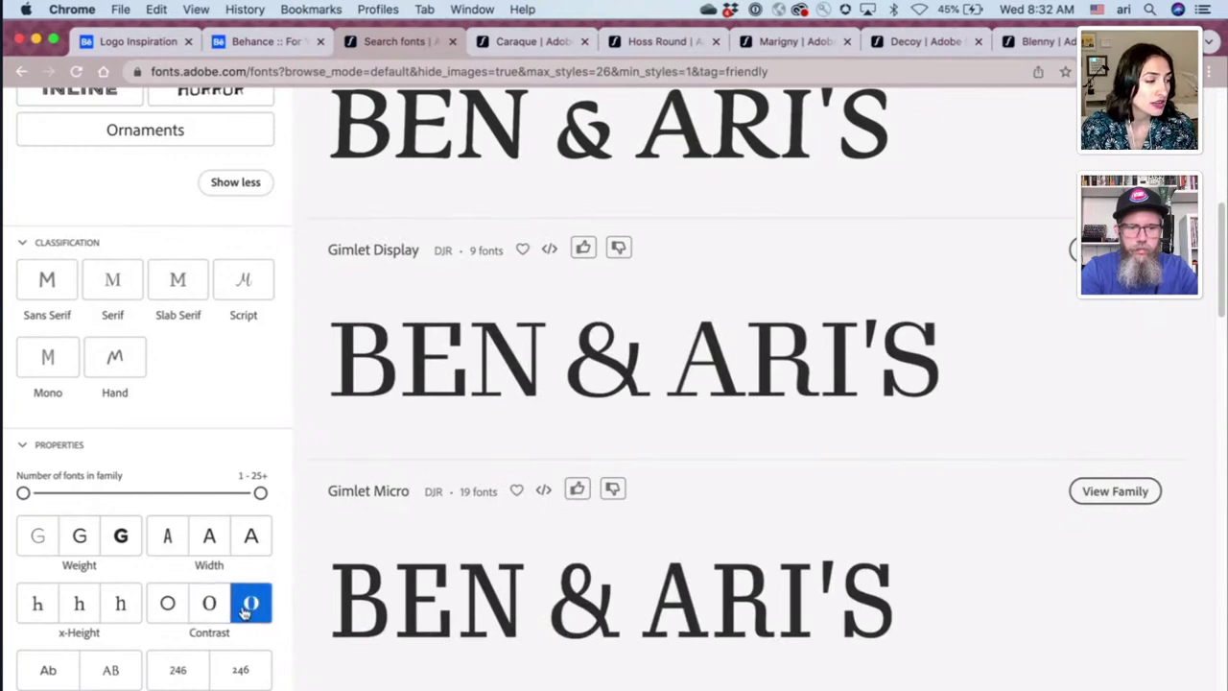
left_click(53, 552)
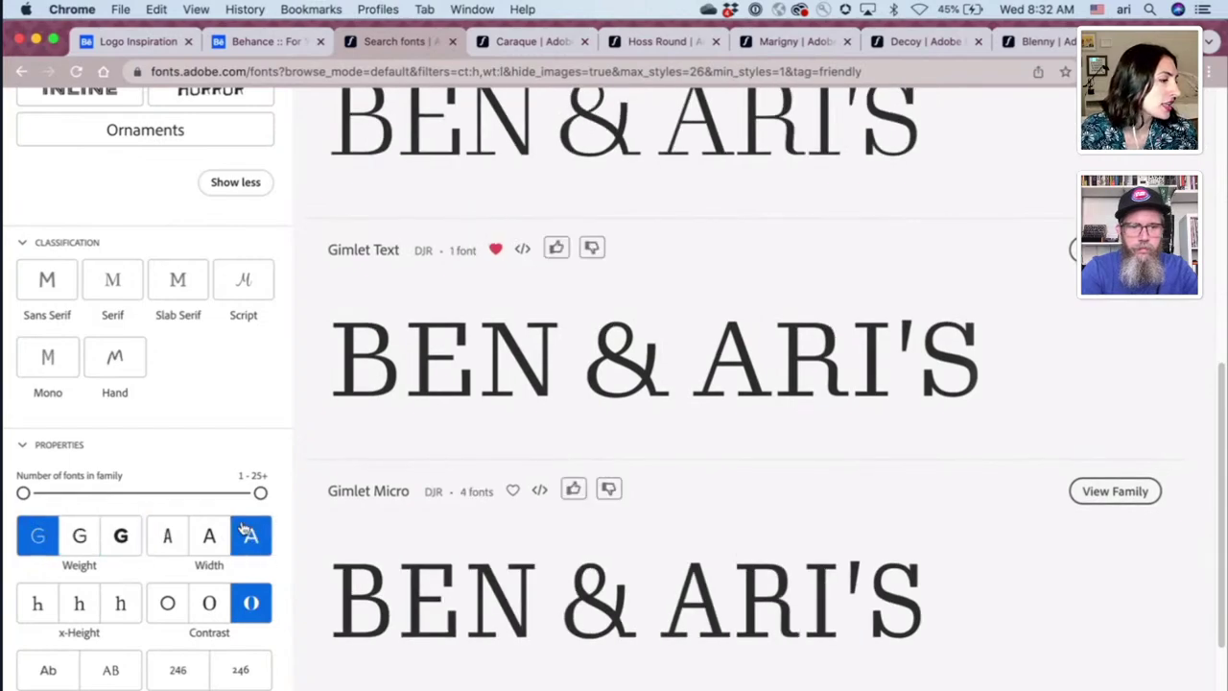
scroll(422, 492, "down", 3)
- Remove the Friendly tag, limit the results to the Serif classification, and look over the light high-contrast fonts
scroll(420, 494, "up", 8)
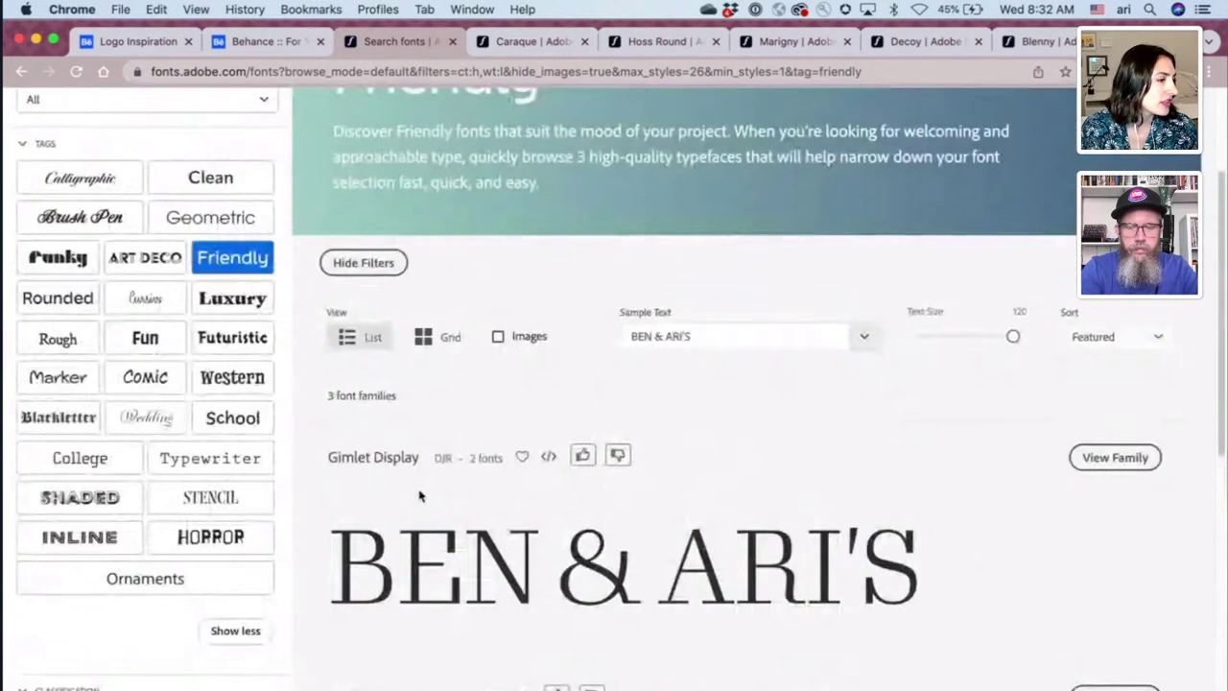
left_click(218, 293)
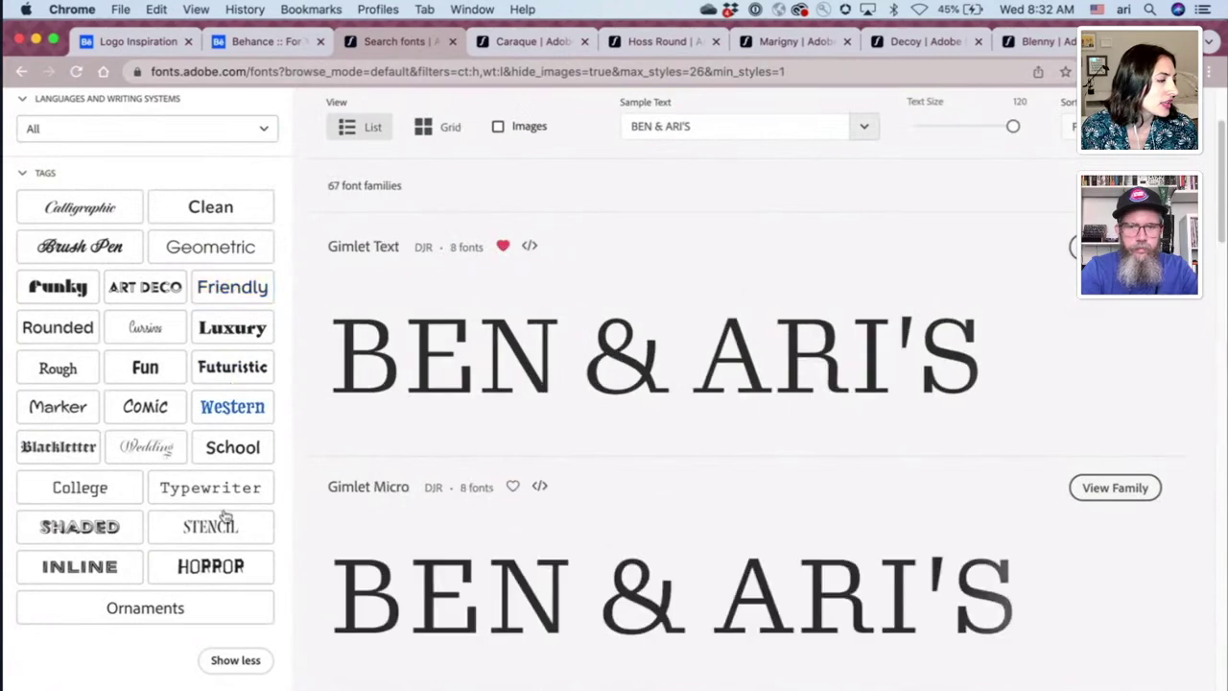
scroll(124, 573, "down", 2)
left_click(110, 646)
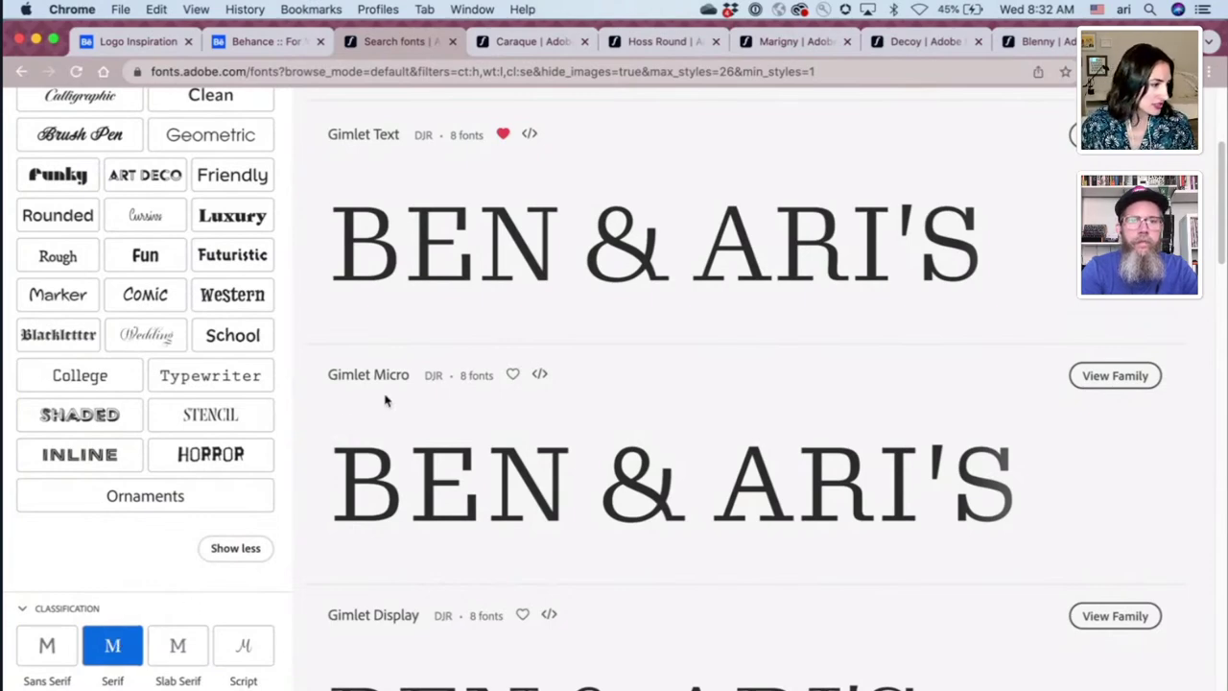
scroll(461, 411, "down", 5)
scroll(462, 410, "down", 4)
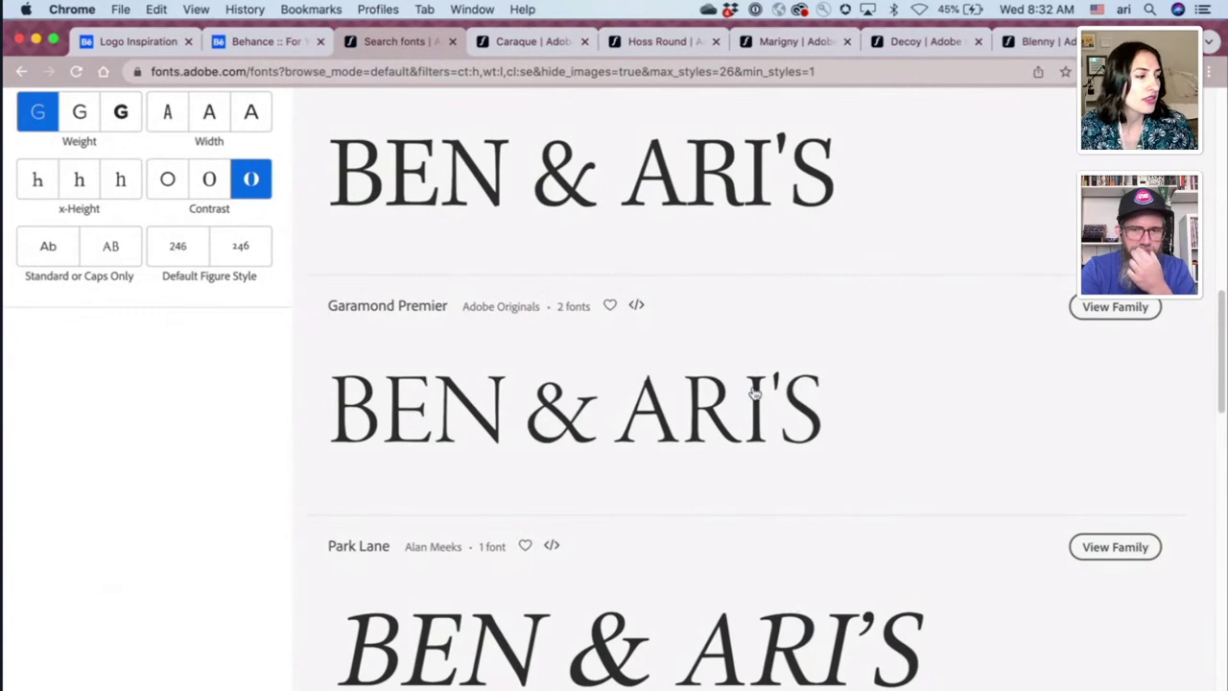
- Change the sample text of the font previews to "ARTISAN"
scroll(582, 405, "up", 10)
left_click(702, 283)
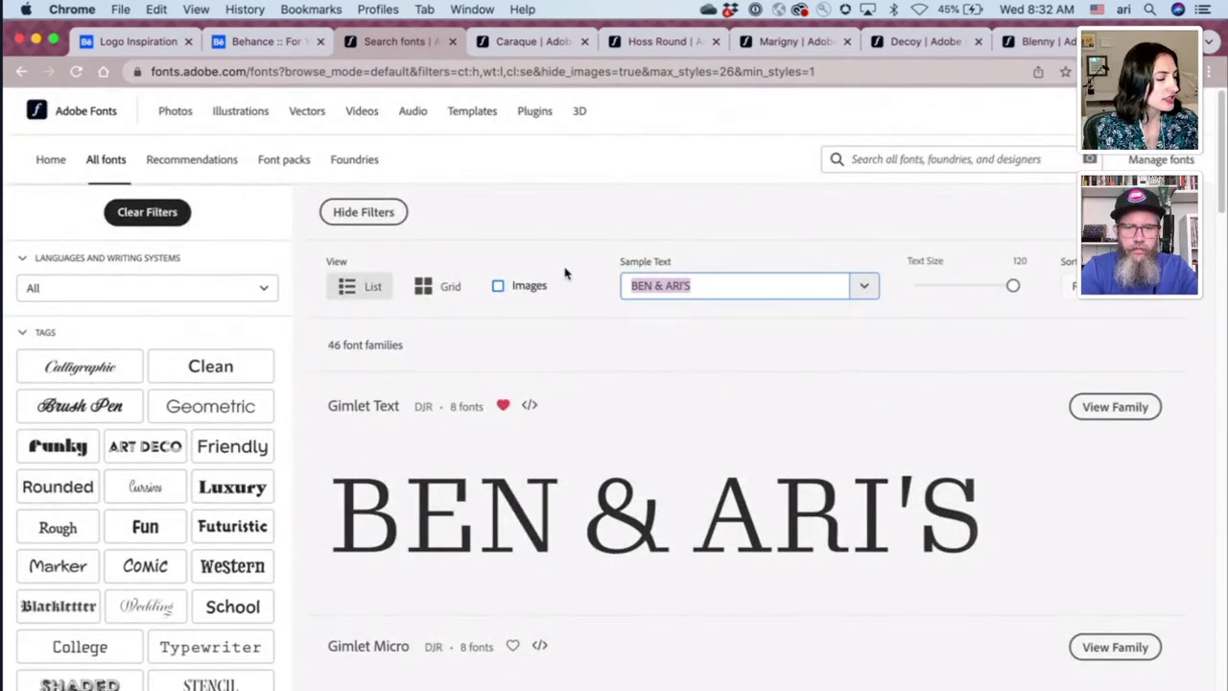
type("ARTISAN")
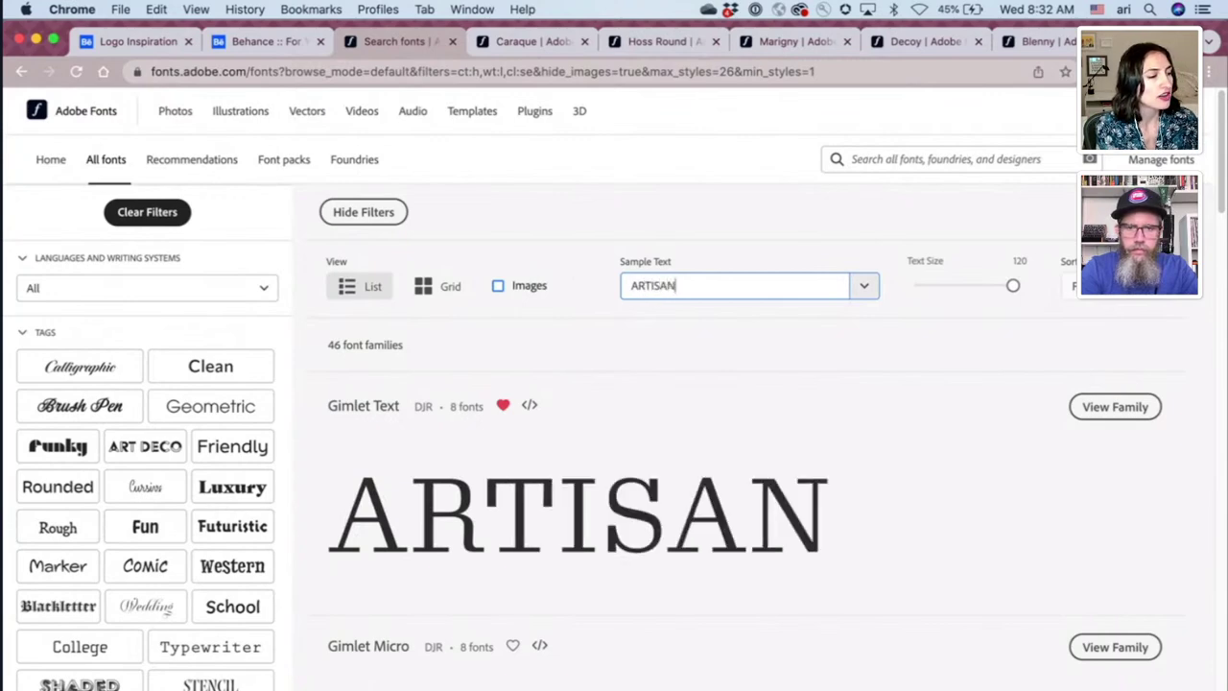
- Compare the "ARTISAN" previews of the light serif fonts from Gimlet Text down to Arno and Niagara
scroll(952, 463, "down", 12)
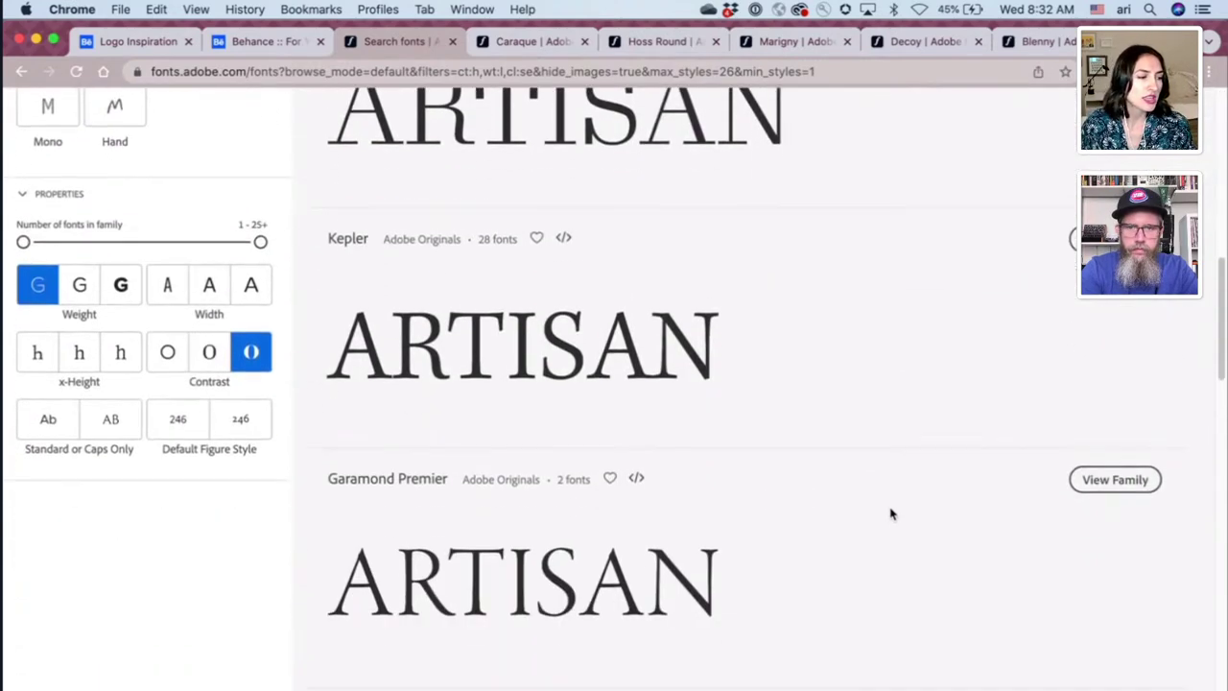
scroll(891, 516, "down", 10)
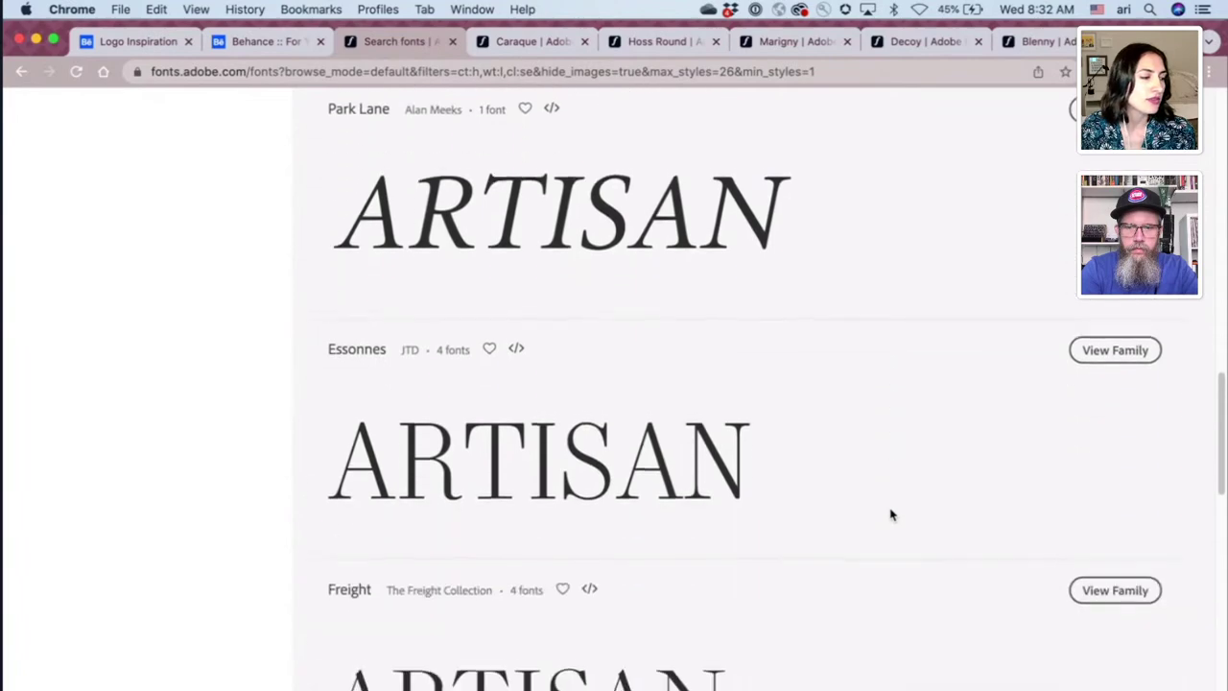
scroll(891, 515, "down", 2)
scroll(890, 515, "down", 4)
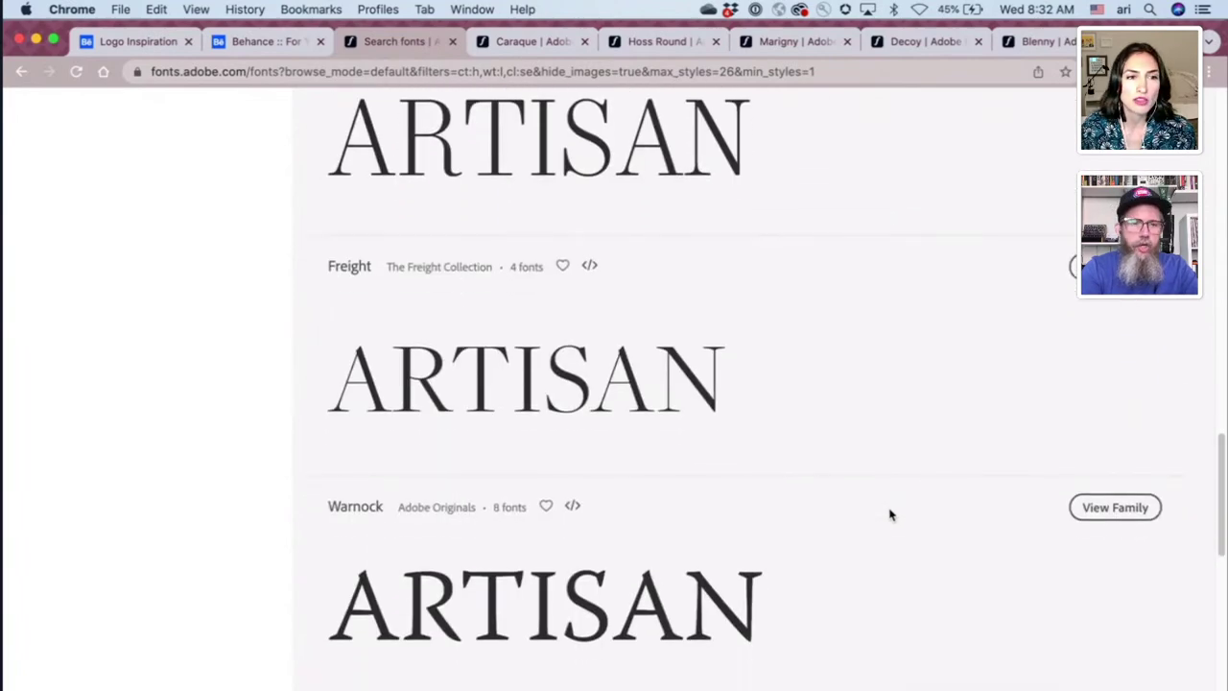
scroll(891, 515, "down", 3)
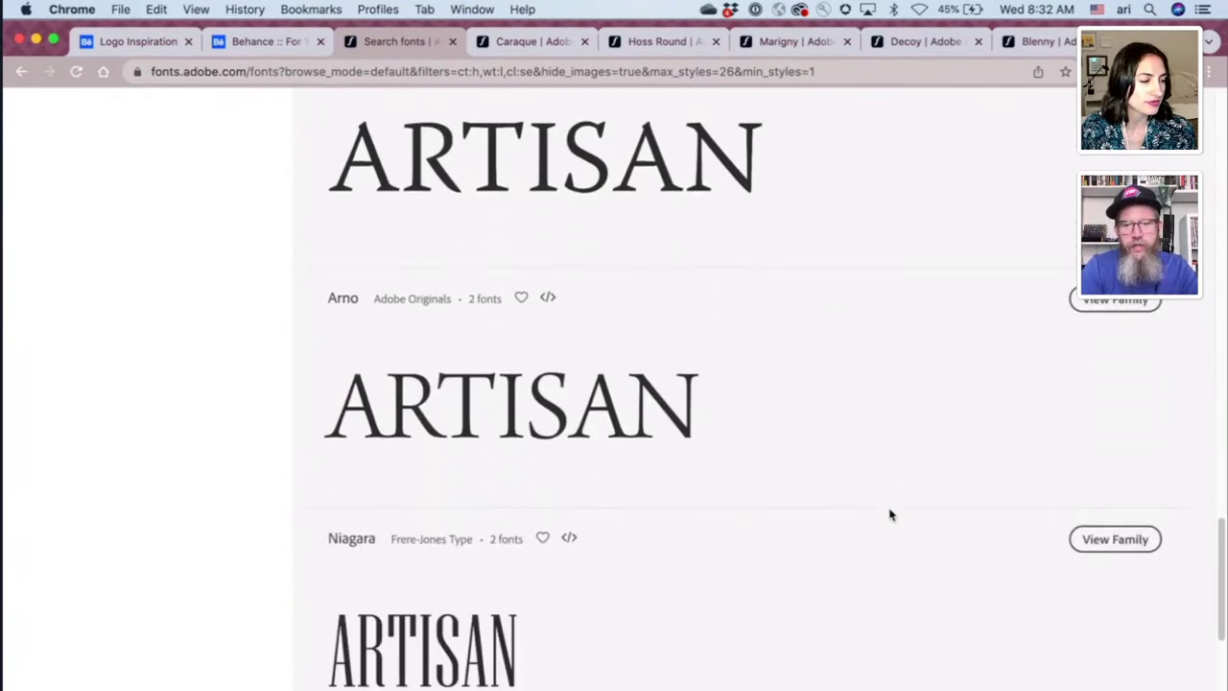
scroll(892, 518, "up", 2)
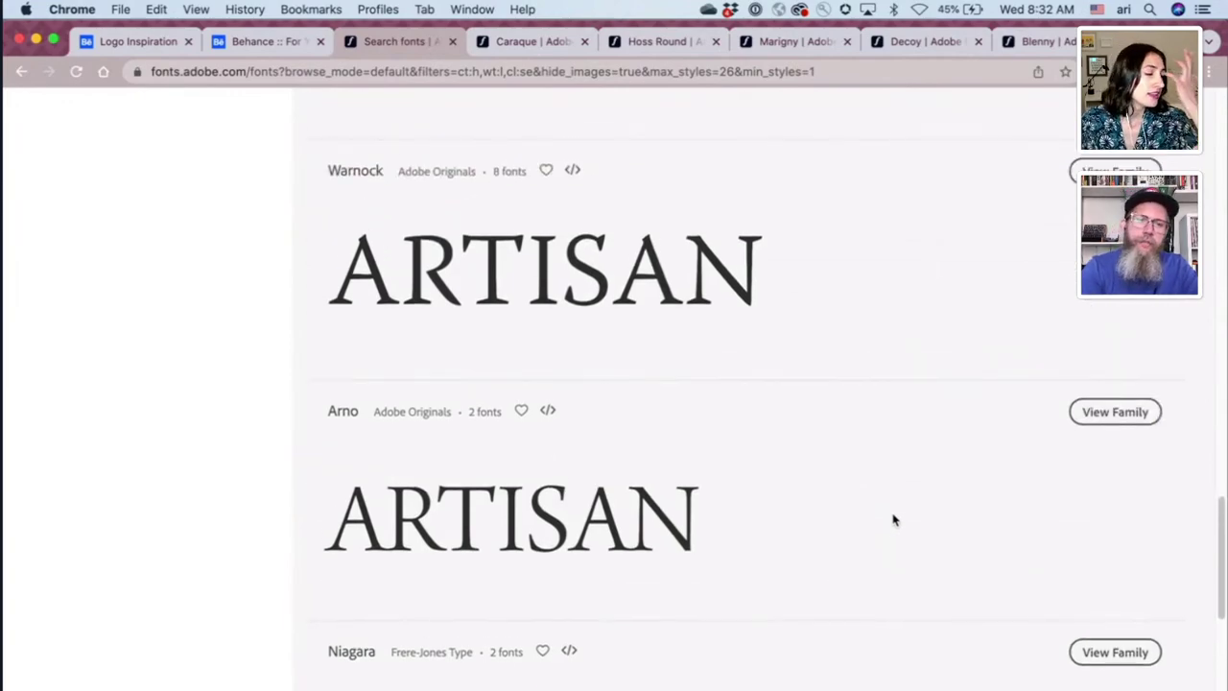
scroll(893, 518, "up", 10)
scroll(893, 520, "up", 15)
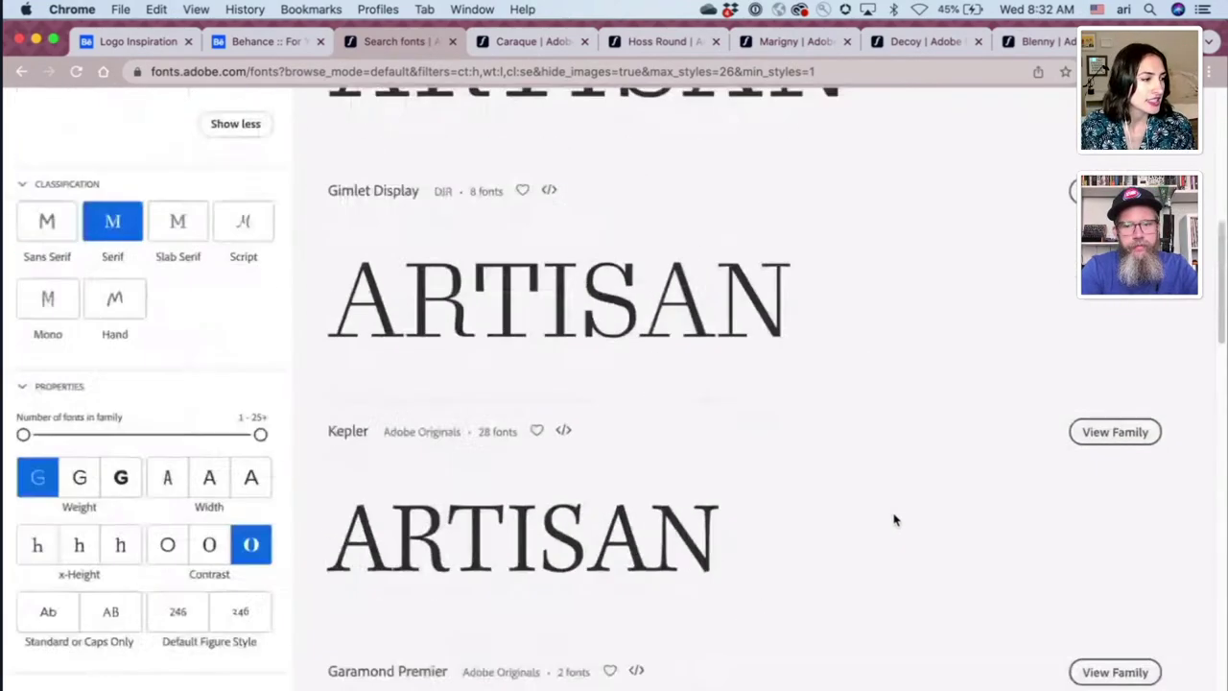
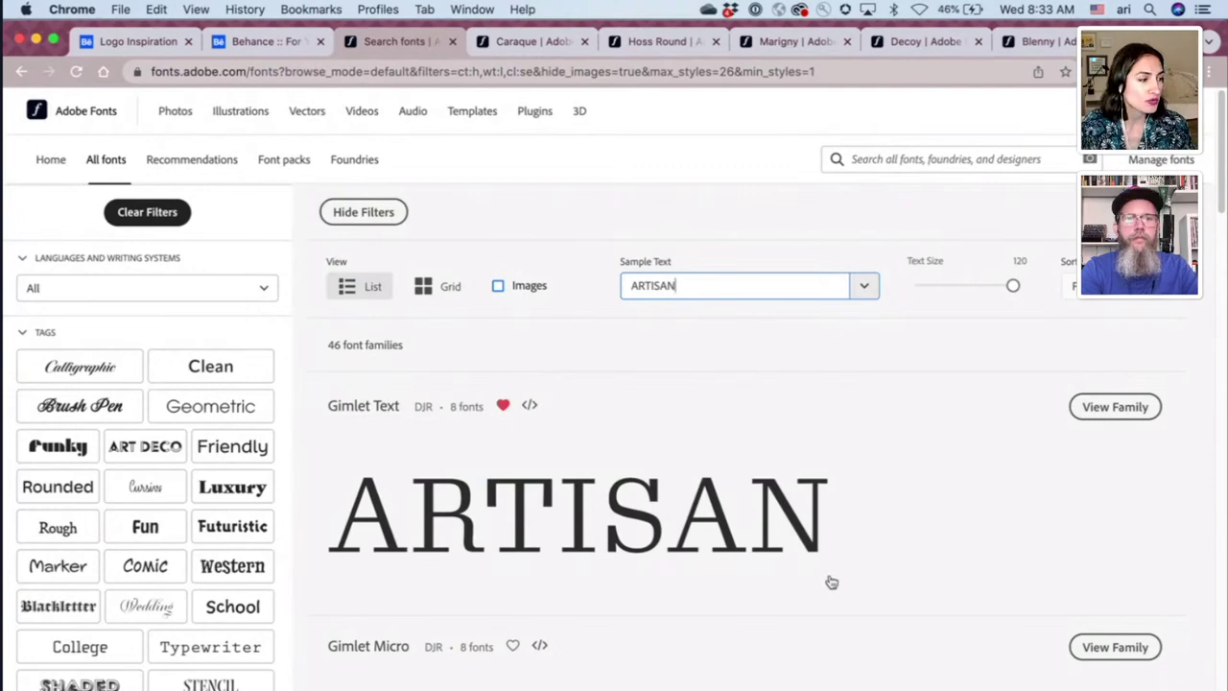
- On the already opened Caraque family page, set the sample text to "BEN ARI'S" and the text size to 110
left_click(504, 41)
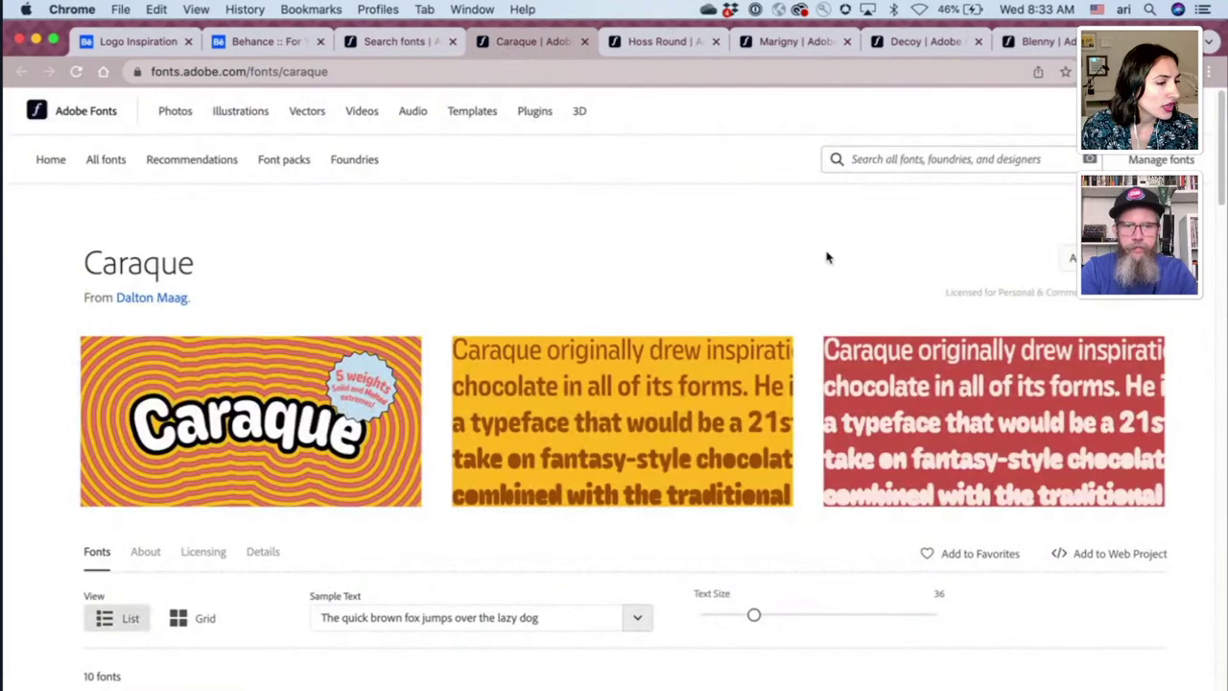
scroll(827, 258, "down", 2)
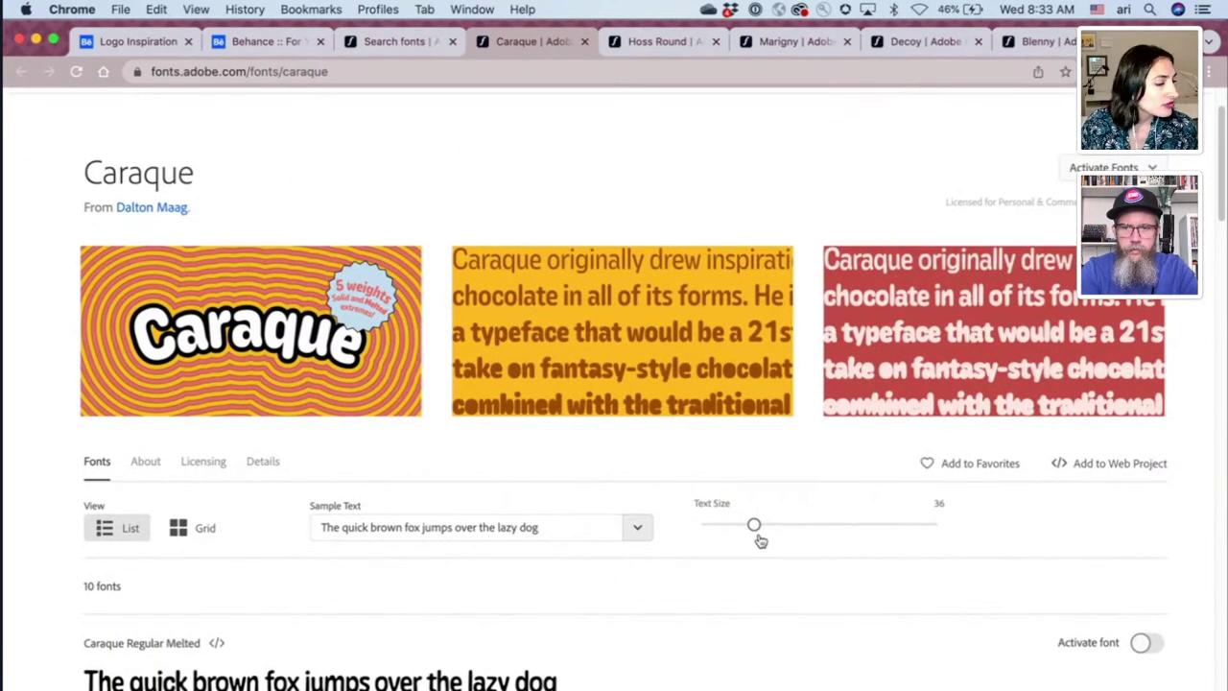
scroll(758, 539, "down", 3)
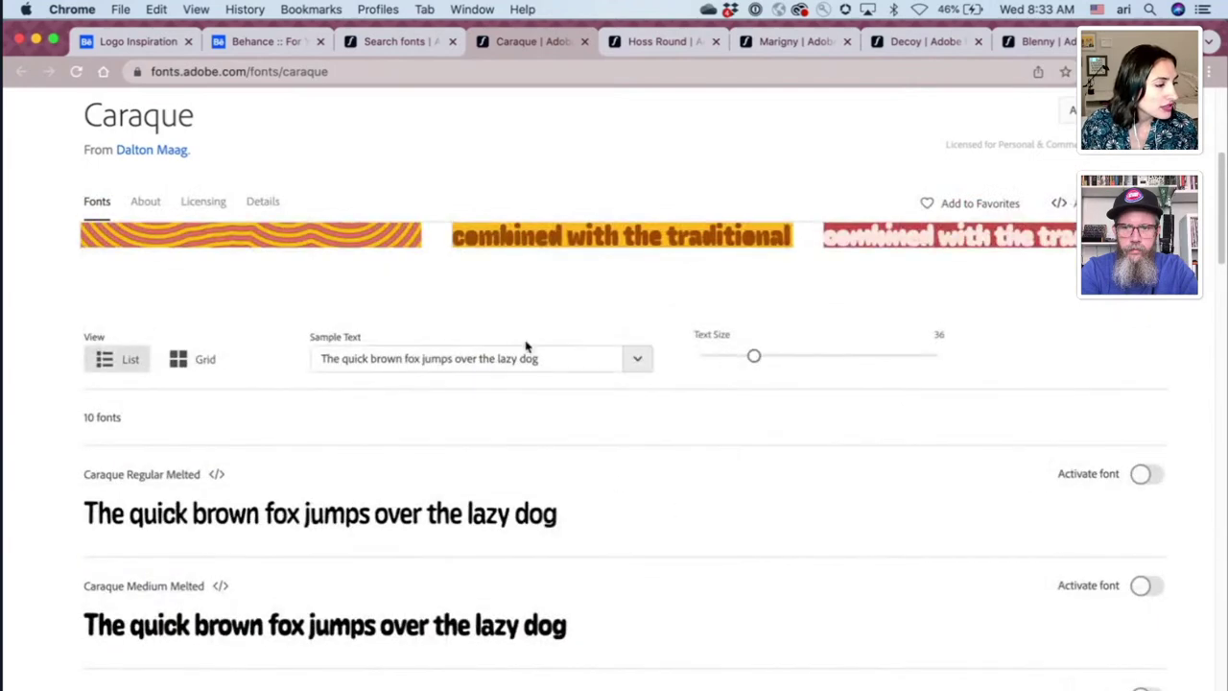
left_click_drag(532, 355, 171, 343)
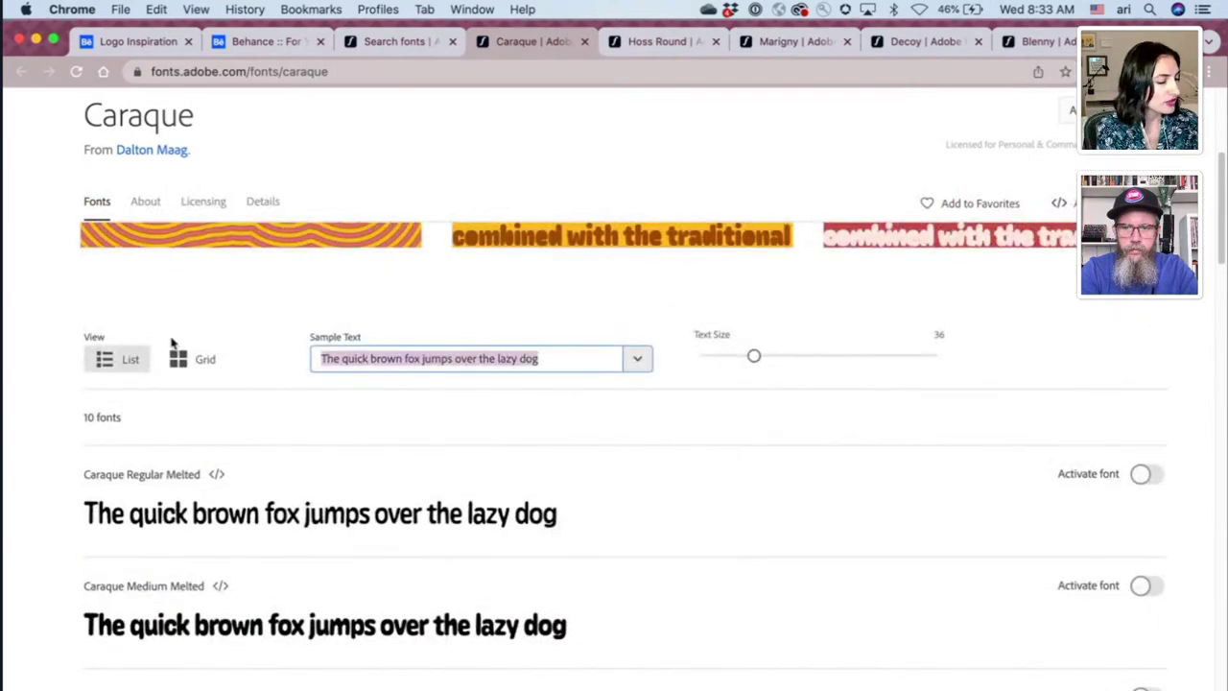
type("BWN")
key("BackSpace")
key("BackSpace")
type("EN ")
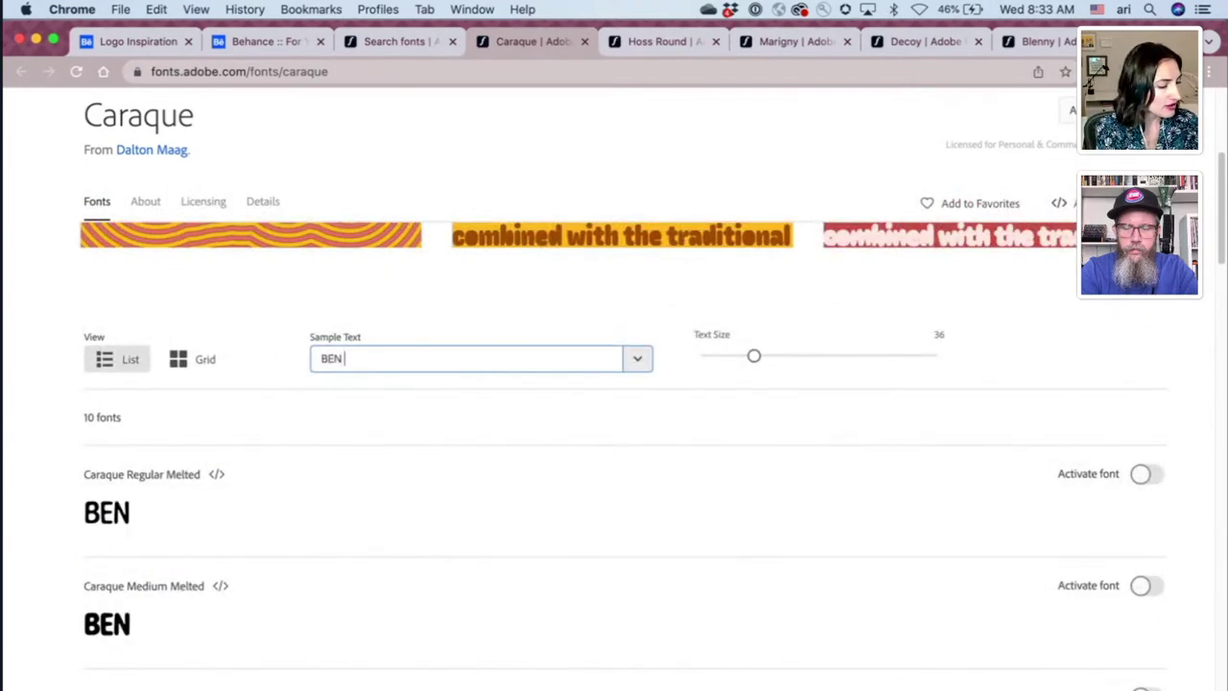
type("ARI'S")
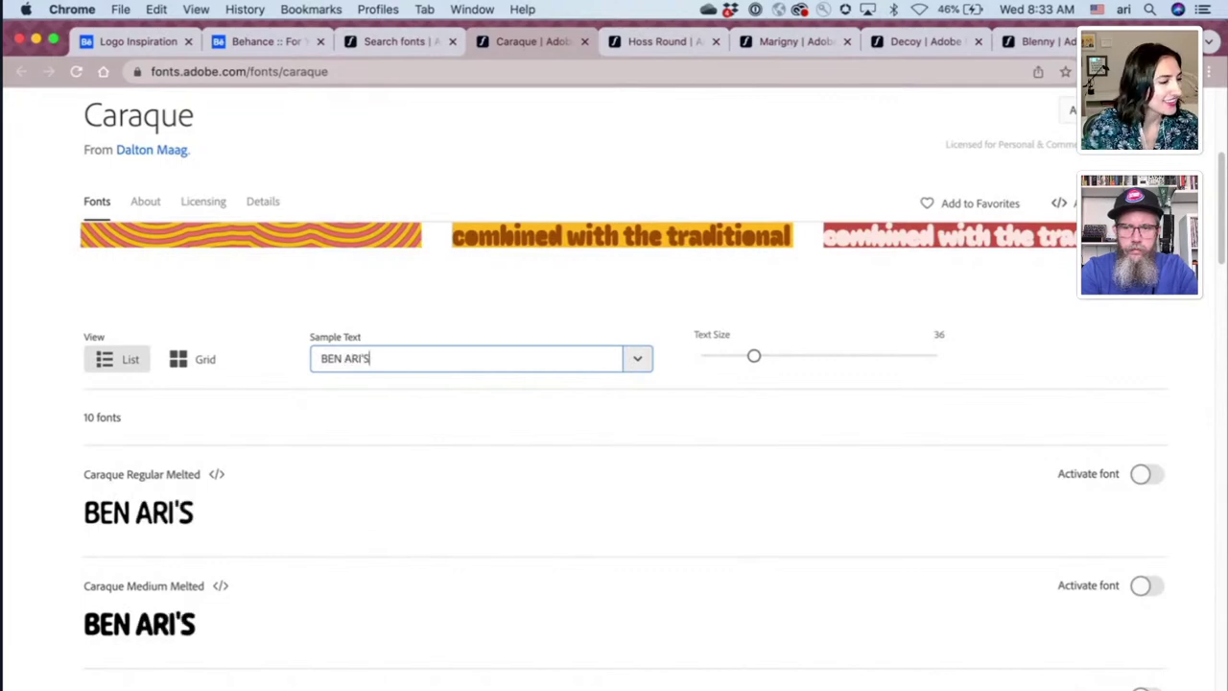
left_click(911, 356)
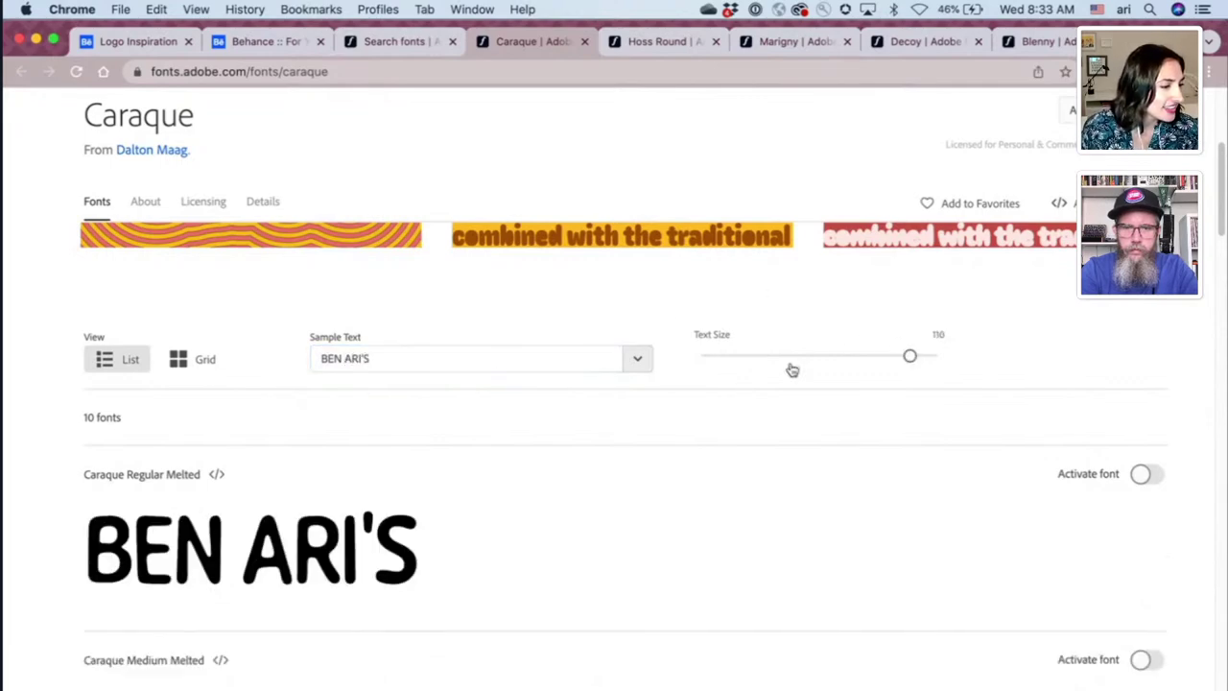
- Compare the Caraque Melted weights and activate the Caraque Bold Melted font
scroll(758, 379, "down", 5)
scroll(730, 390, "down", 4)
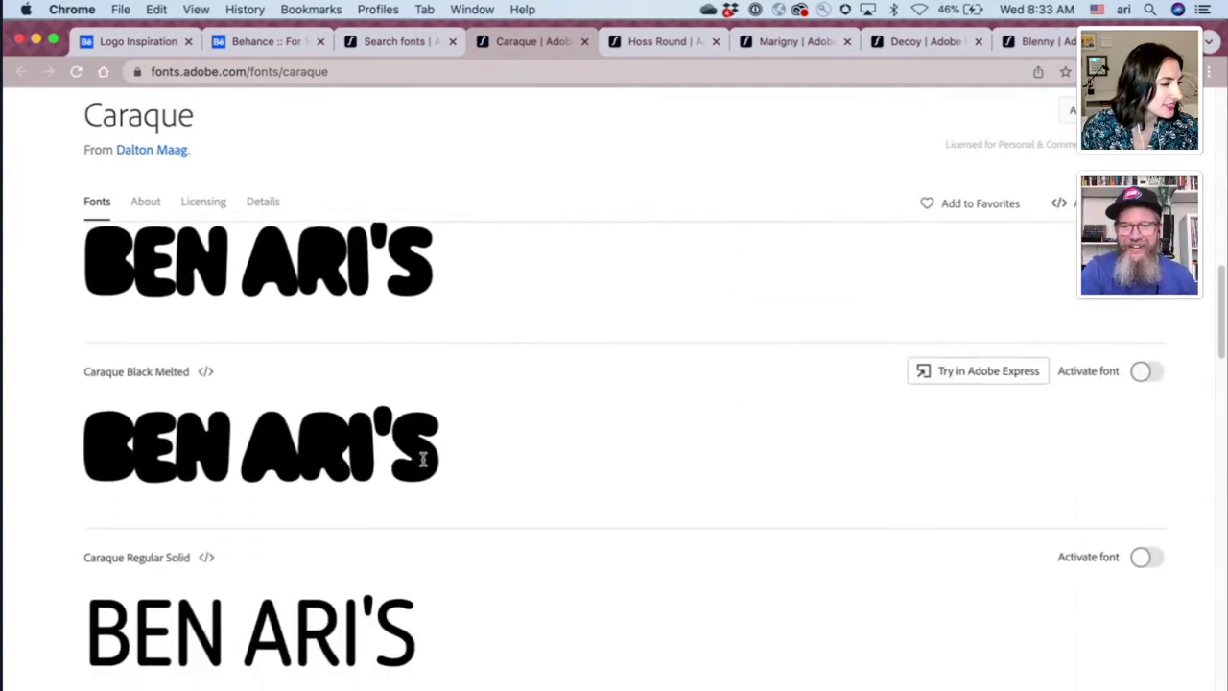
scroll(740, 431, "up", 3)
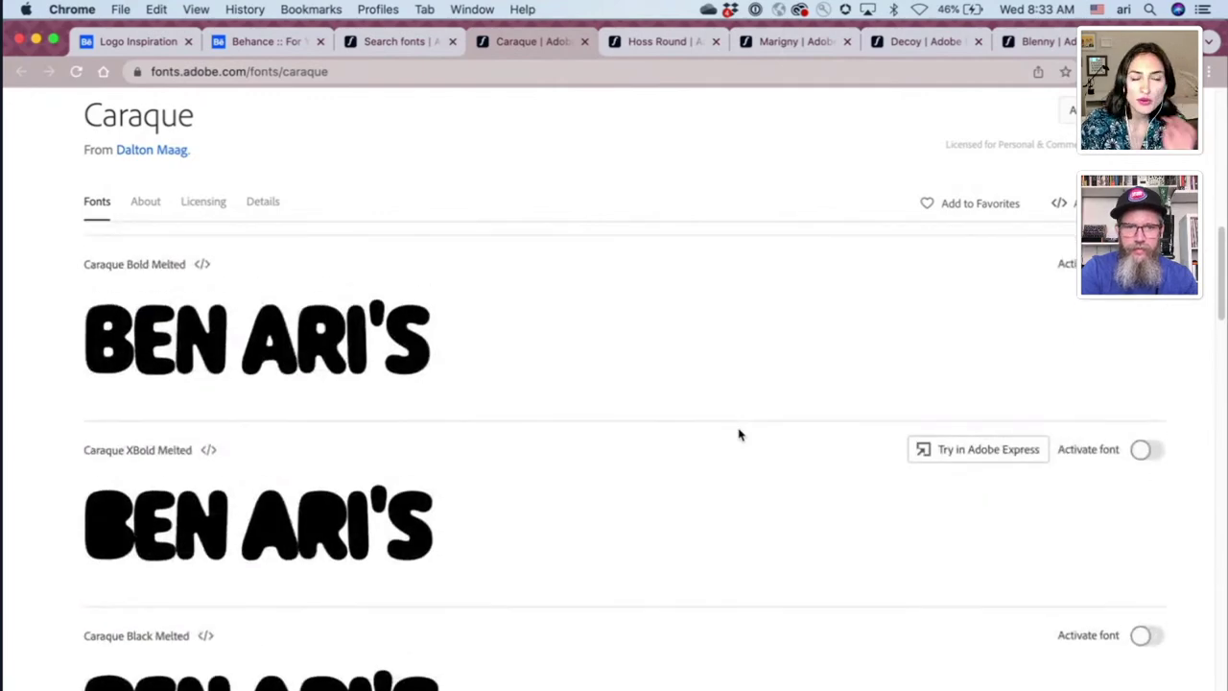
scroll(738, 436, "up", 1)
scroll(681, 432, "up", 1)
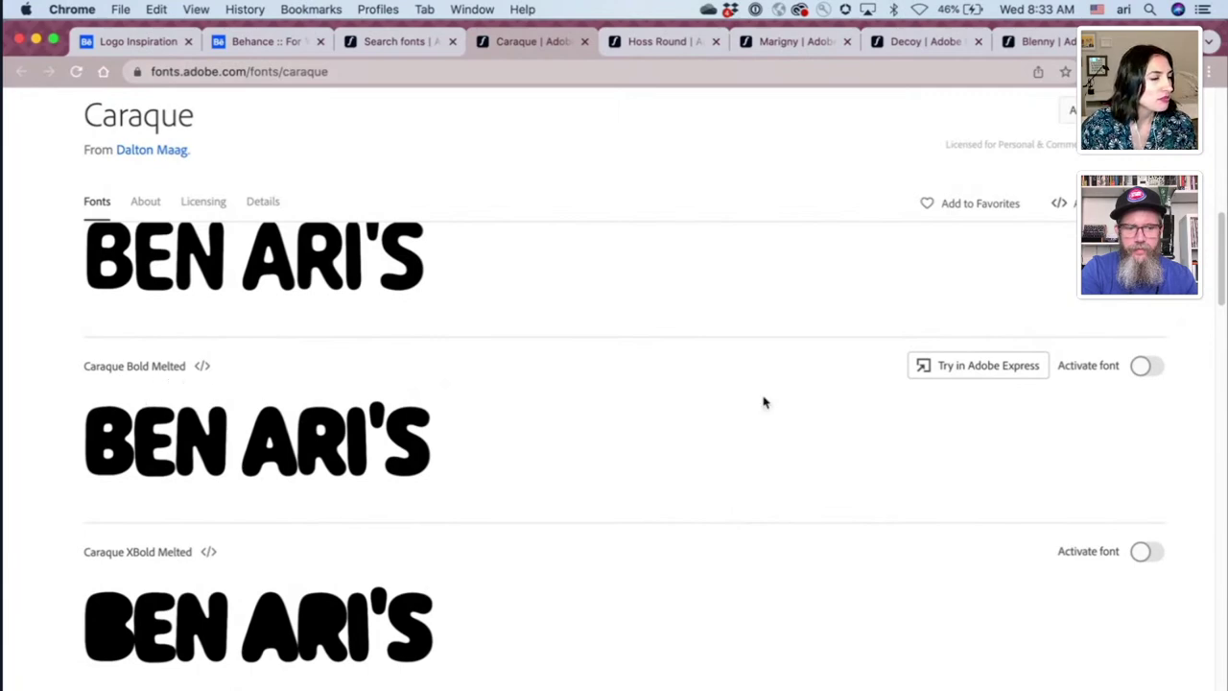
left_click(1146, 366)
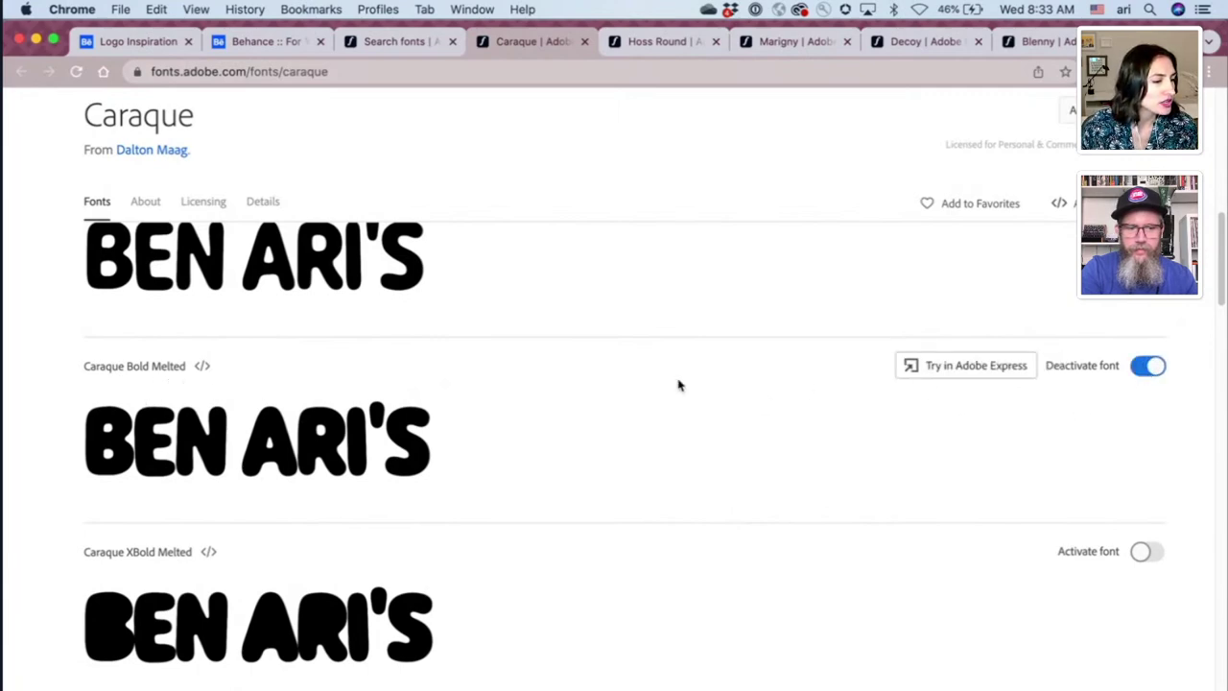
- Activate the Caraque Medium Melted font
scroll(678, 385, "up", 1)
scroll(677, 384, "up", 1)
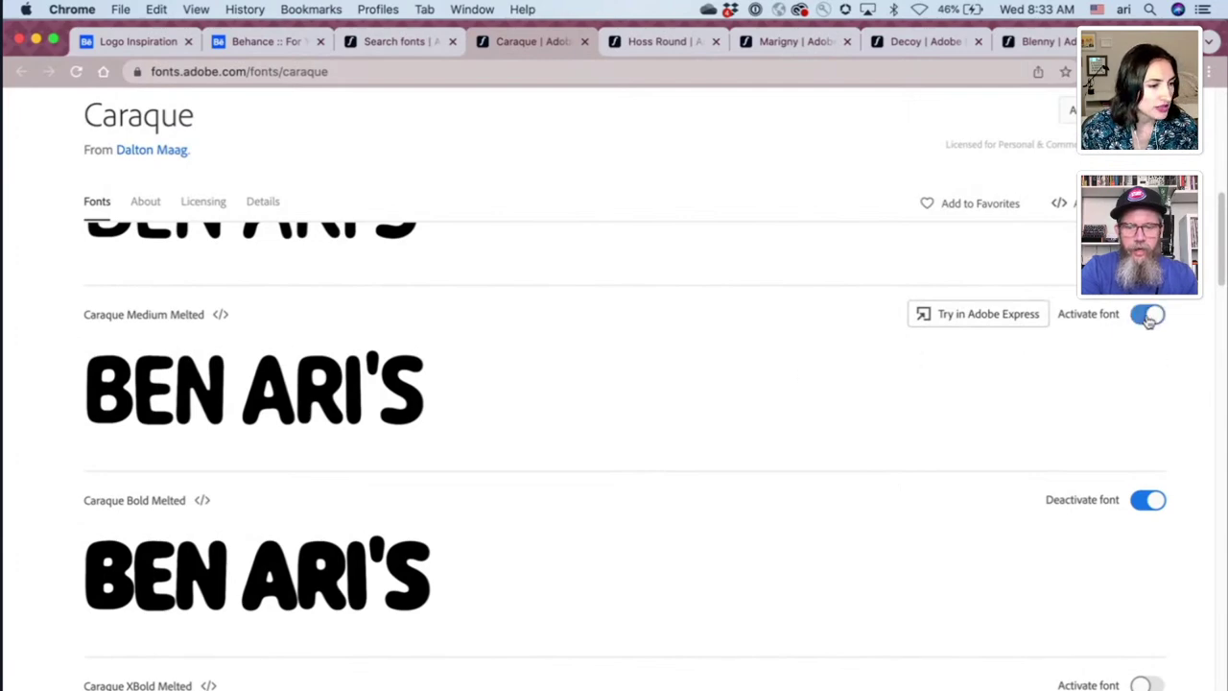
- On the already opened Hoss Round family page, enlarge the preview text and activate Hoss Round Bold and Hoss Round Bold Italic
left_click(667, 41)
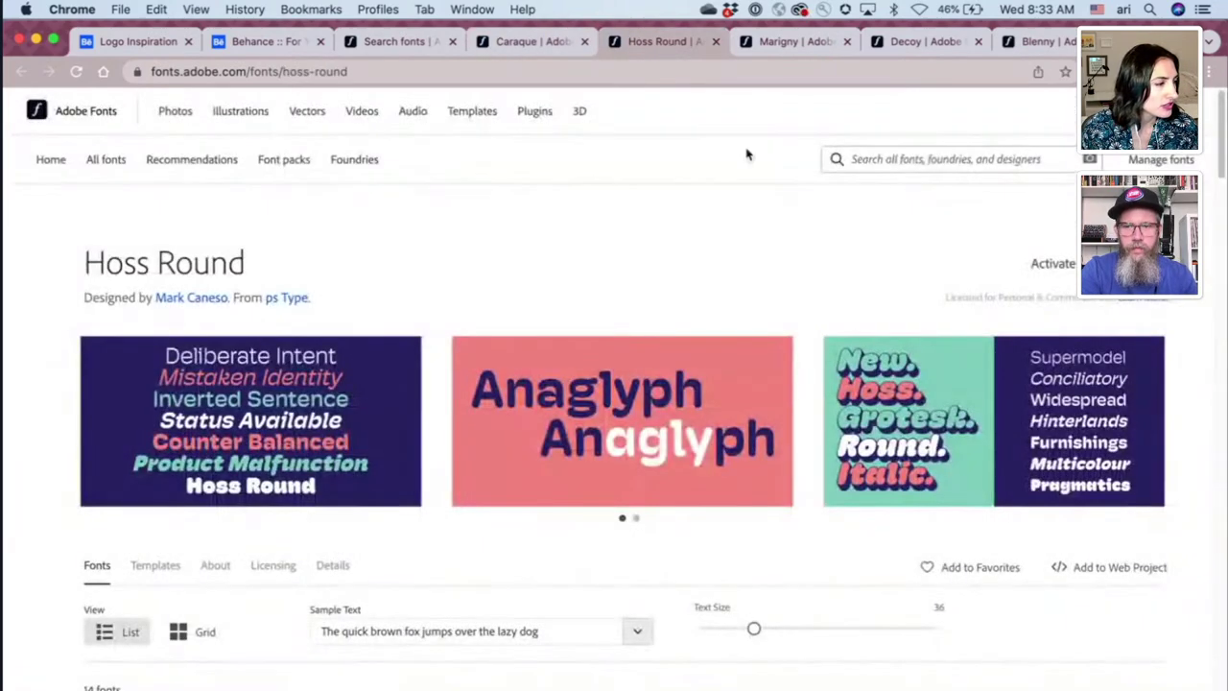
left_click(823, 627)
scroll(798, 524, "down", 4)
scroll(796, 524, "down", 10)
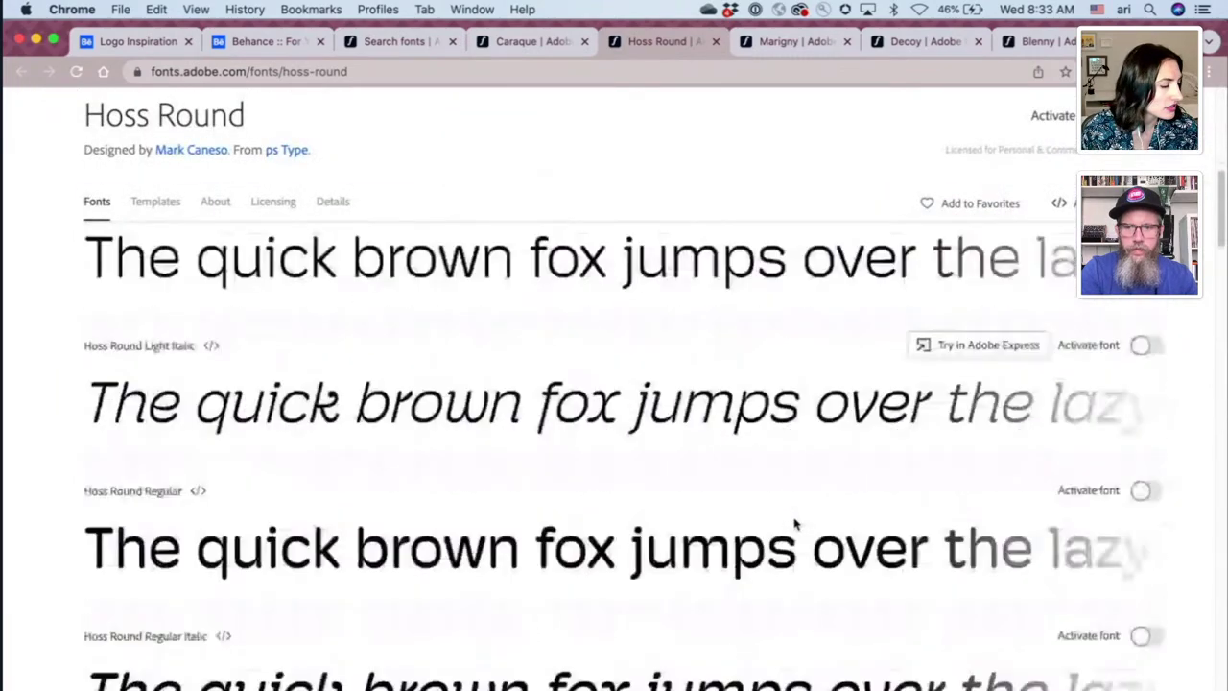
scroll(793, 518, "down", 6)
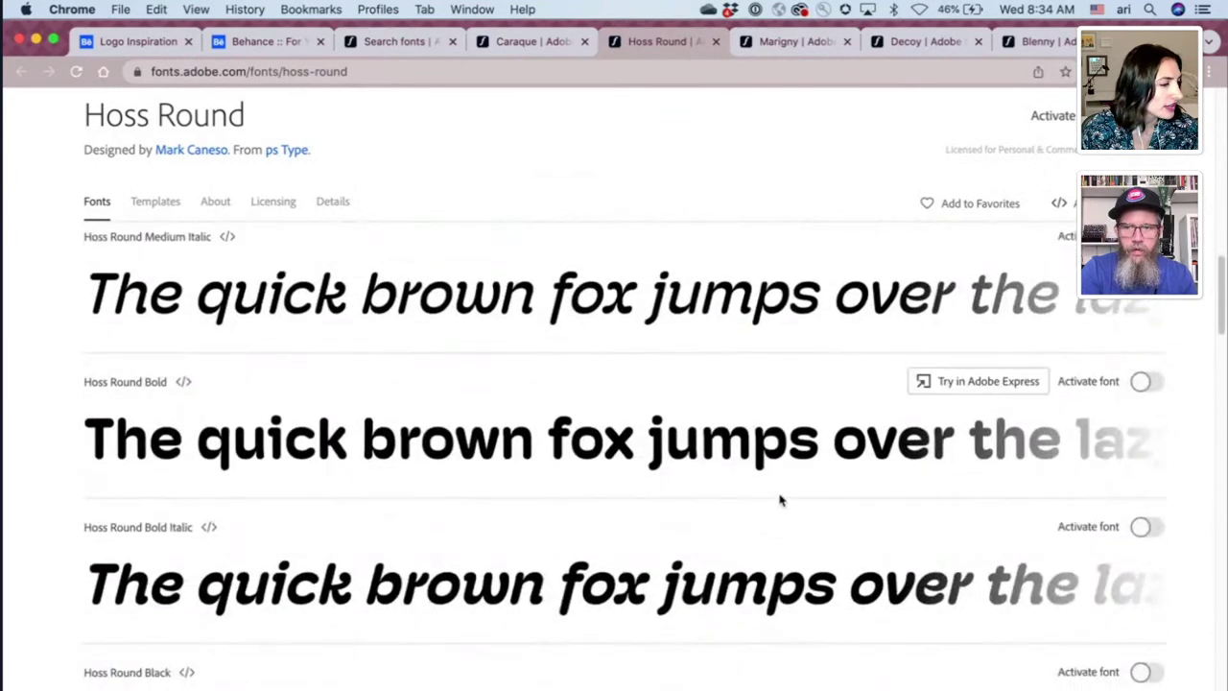
left_click(1147, 387)
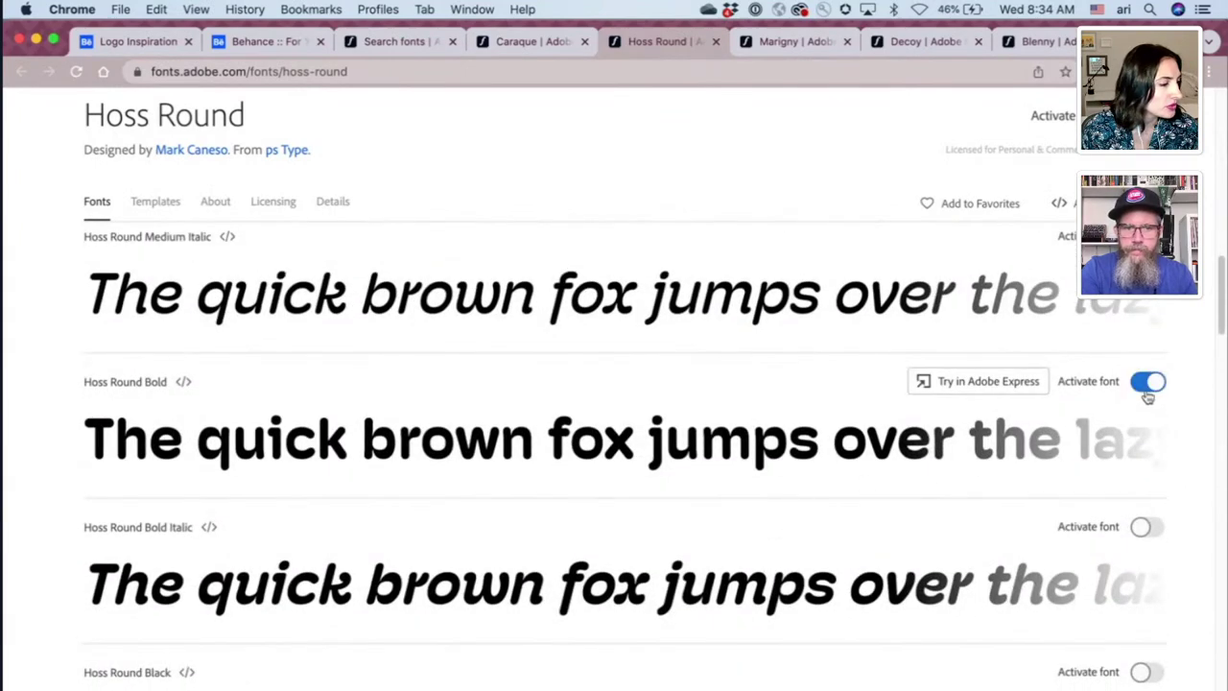
left_click(1142, 527)
- Activate the Hoss Round Heavy, Heavy Italic, Ultra and Ultra Italic fonts
scroll(924, 510, "down", 7)
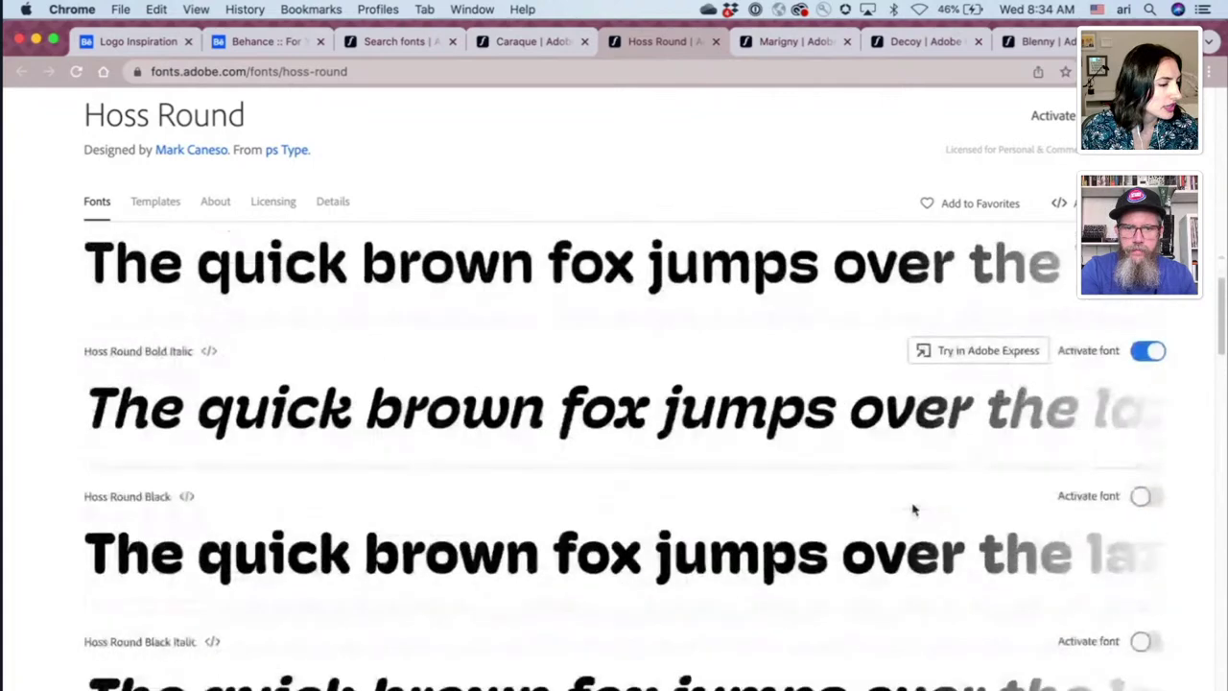
scroll(821, 545, "down", 4)
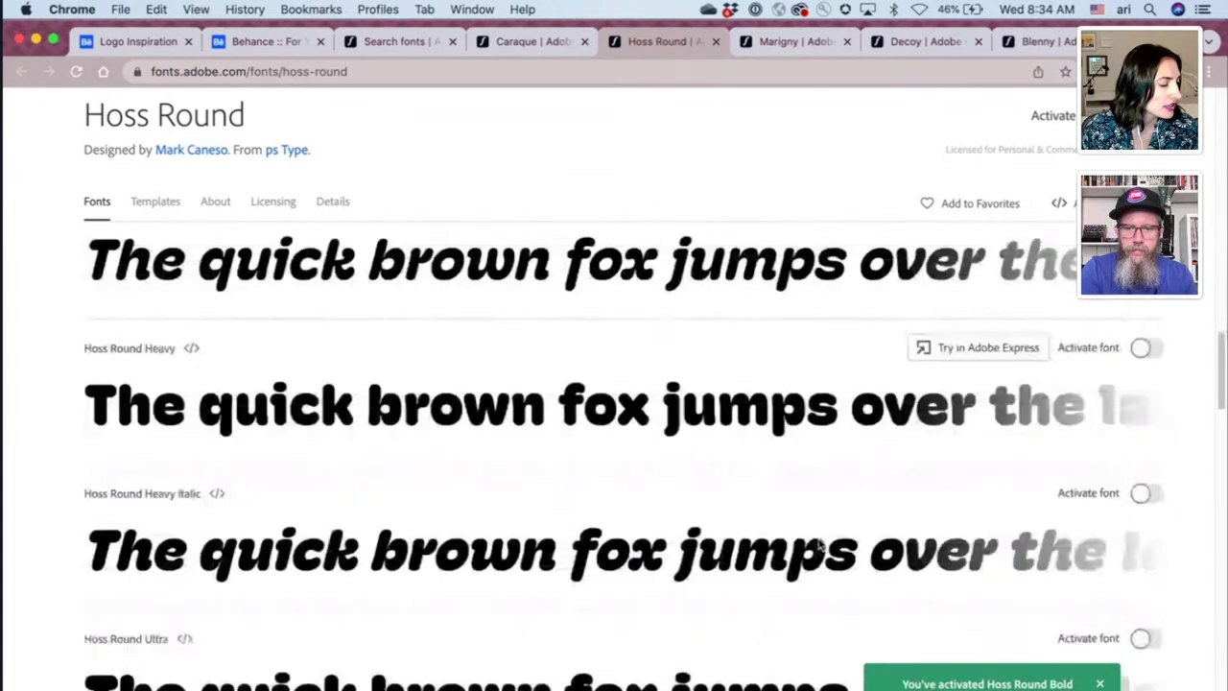
left_click(1146, 347)
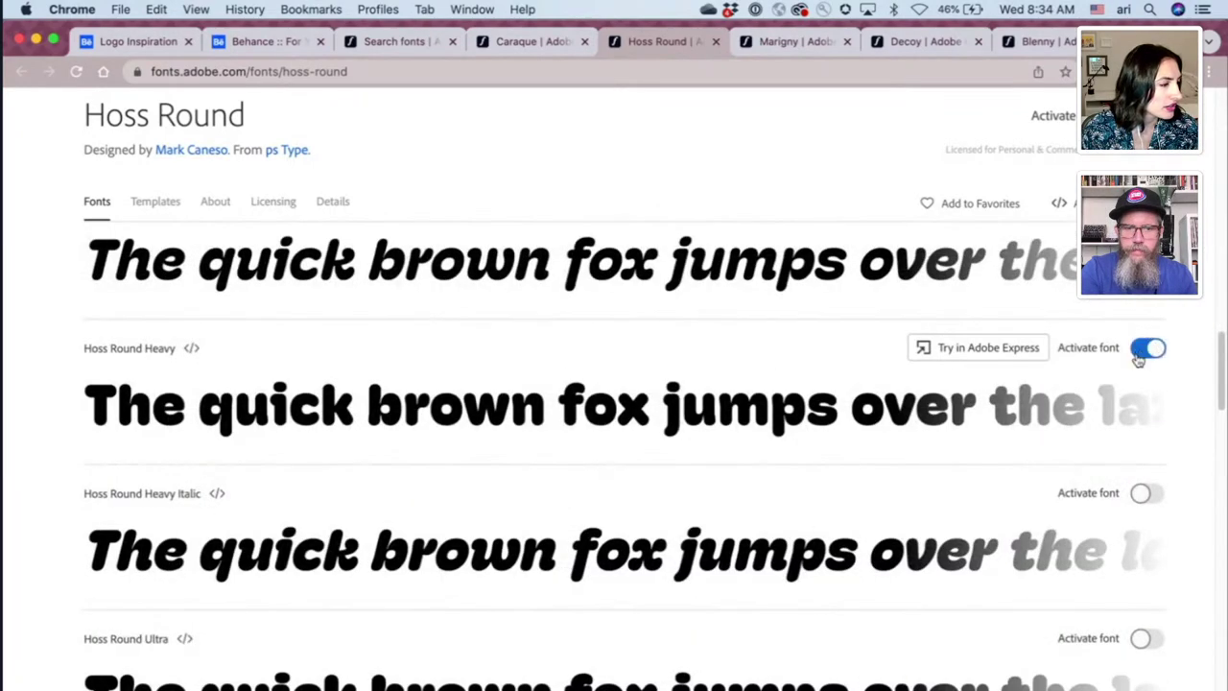
left_click(1142, 493)
scroll(905, 488, "down", 3)
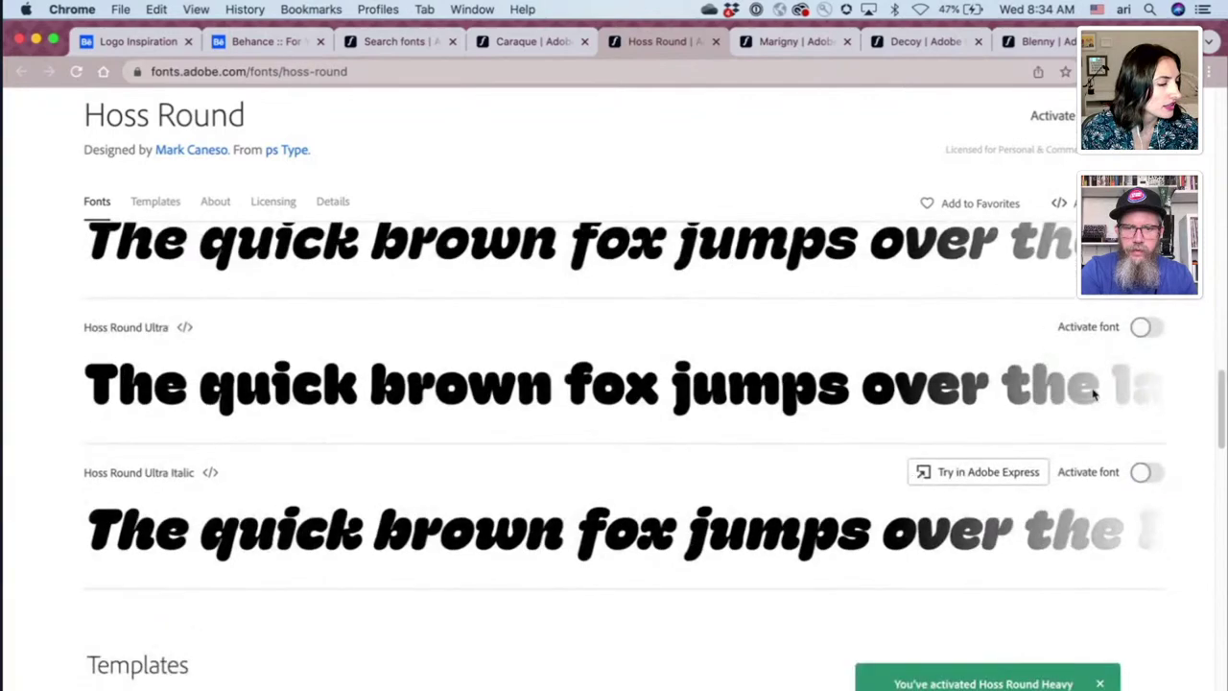
left_click(1145, 326)
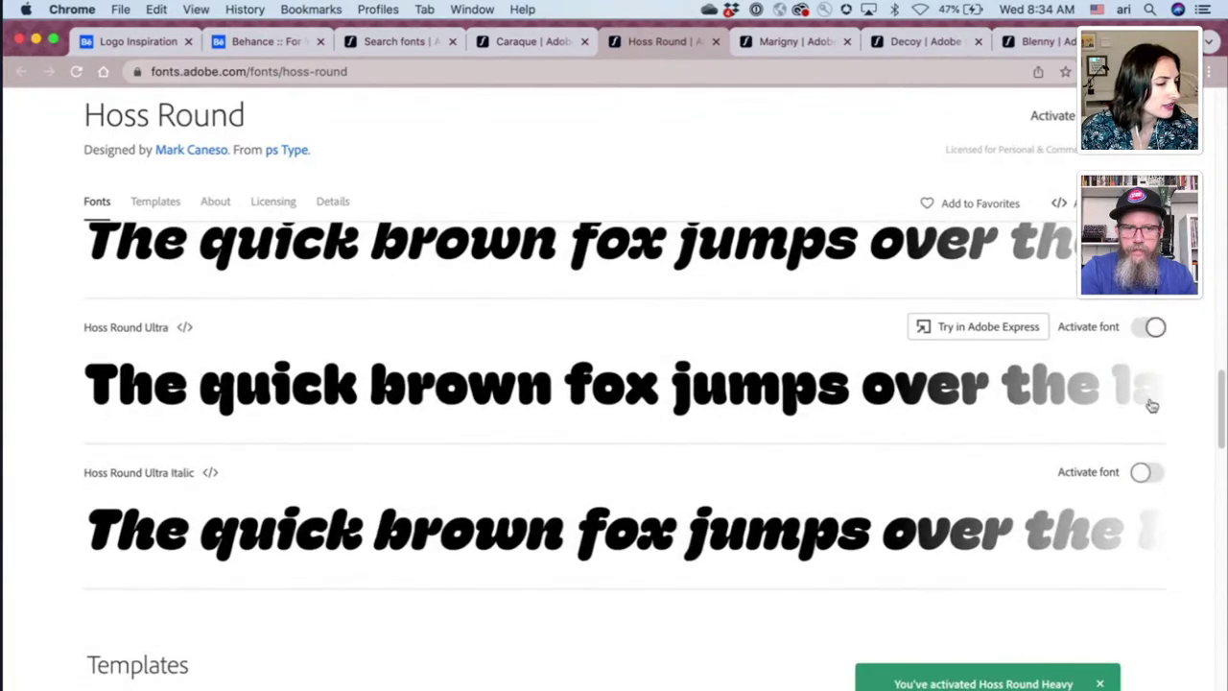
left_click(1142, 472)
- On the already opened Marigny family page, activate the Marigny Black font
left_click(789, 42)
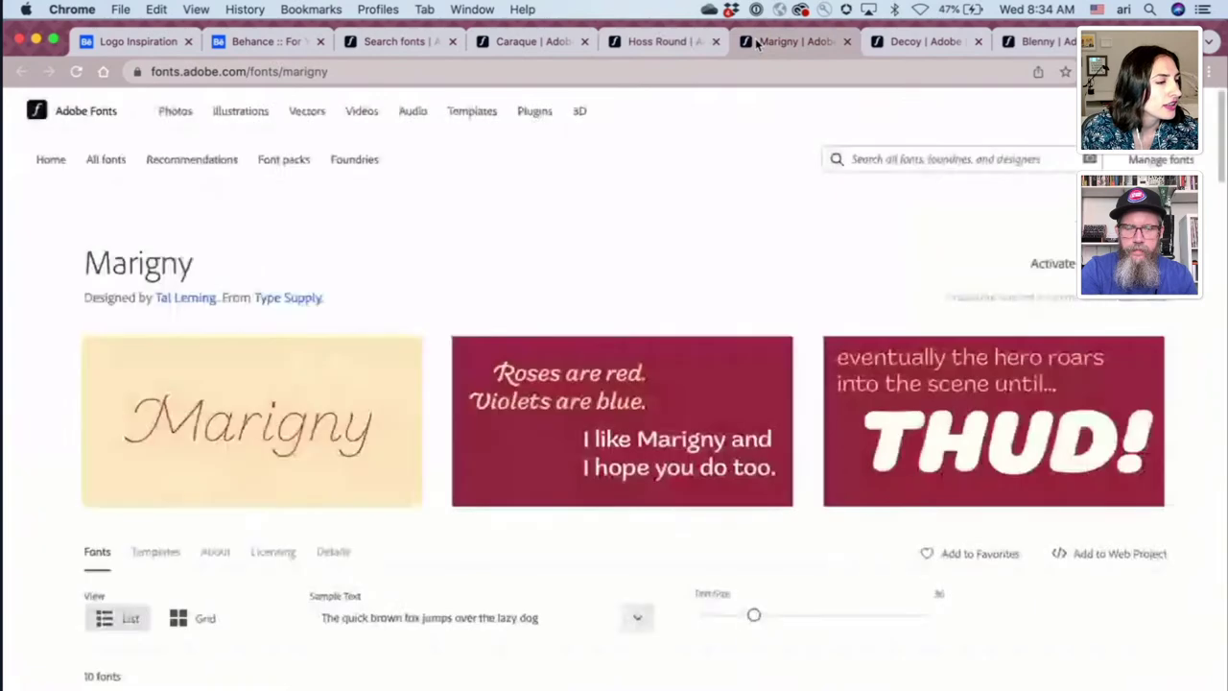
scroll(592, 354, "down", 5)
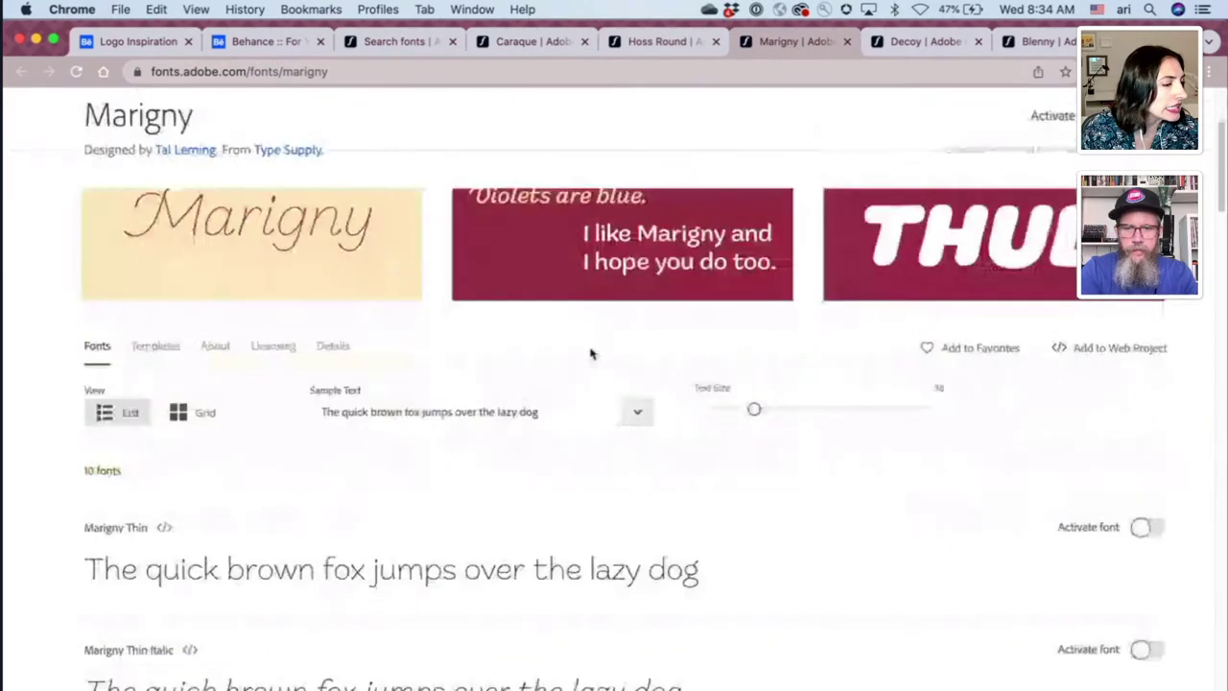
scroll(588, 353, "down", 8)
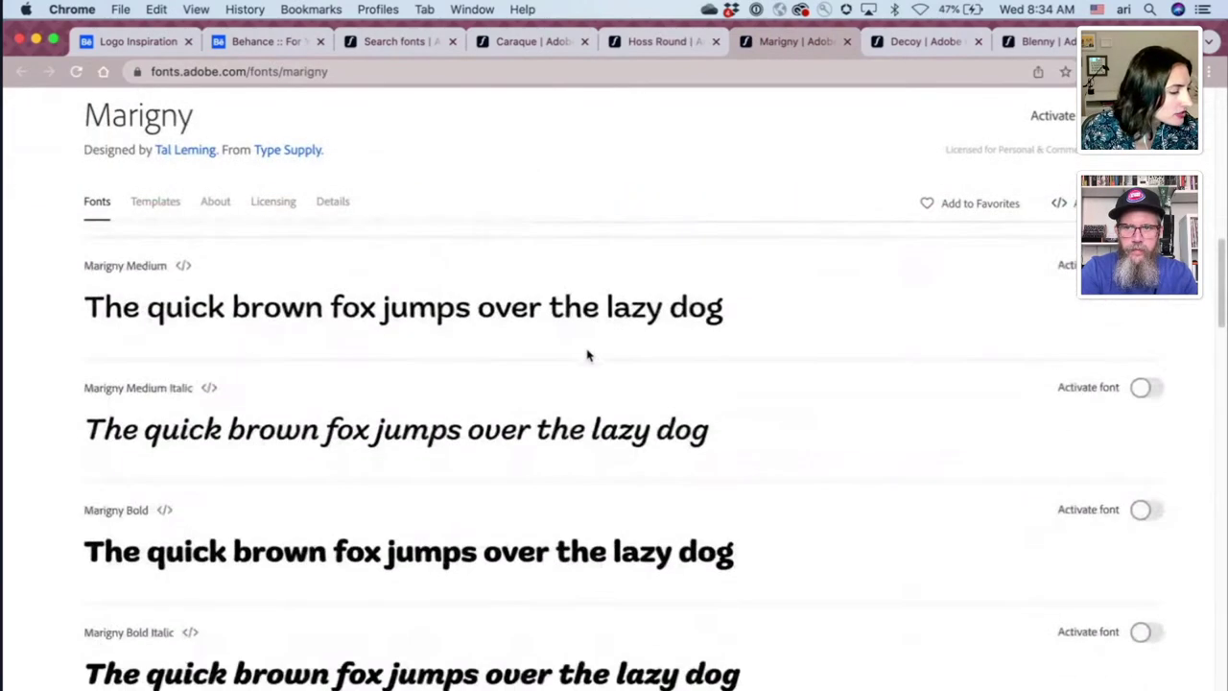
left_click(1142, 425)
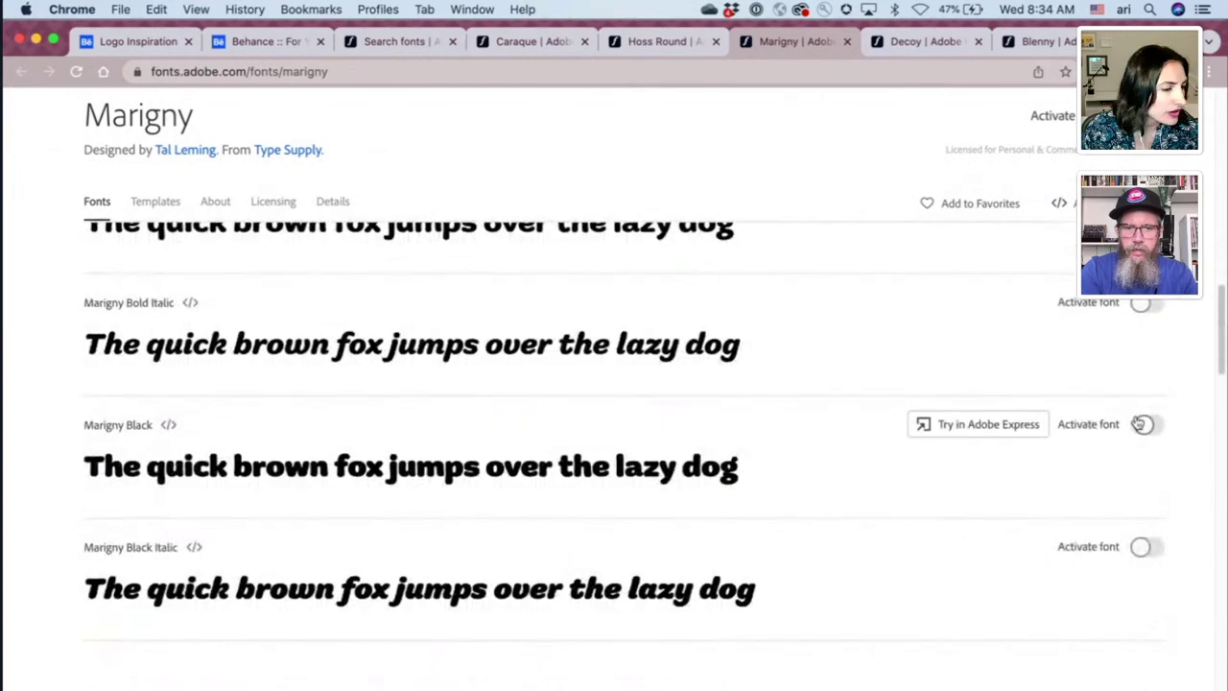
- On the already opened Decoy family page, activate Decoy Ultra Black and Decoy Ultra Black Italic
left_click(929, 43)
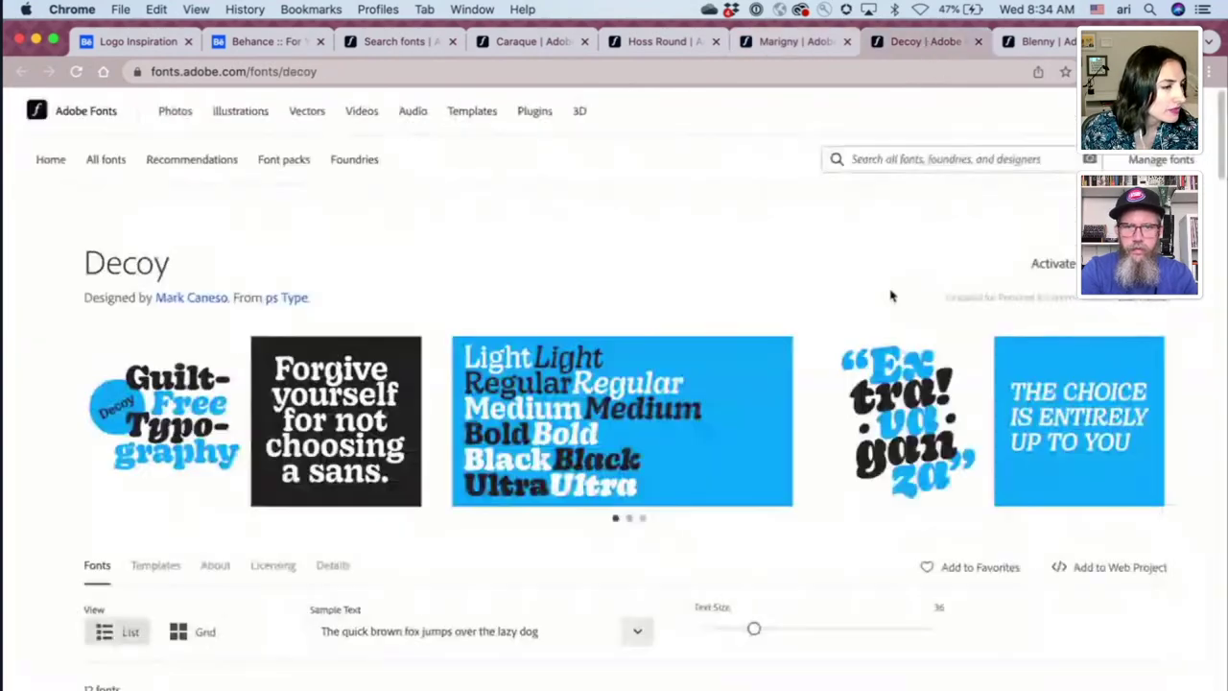
scroll(888, 298, "down", 10)
scroll(881, 304, "down", 6)
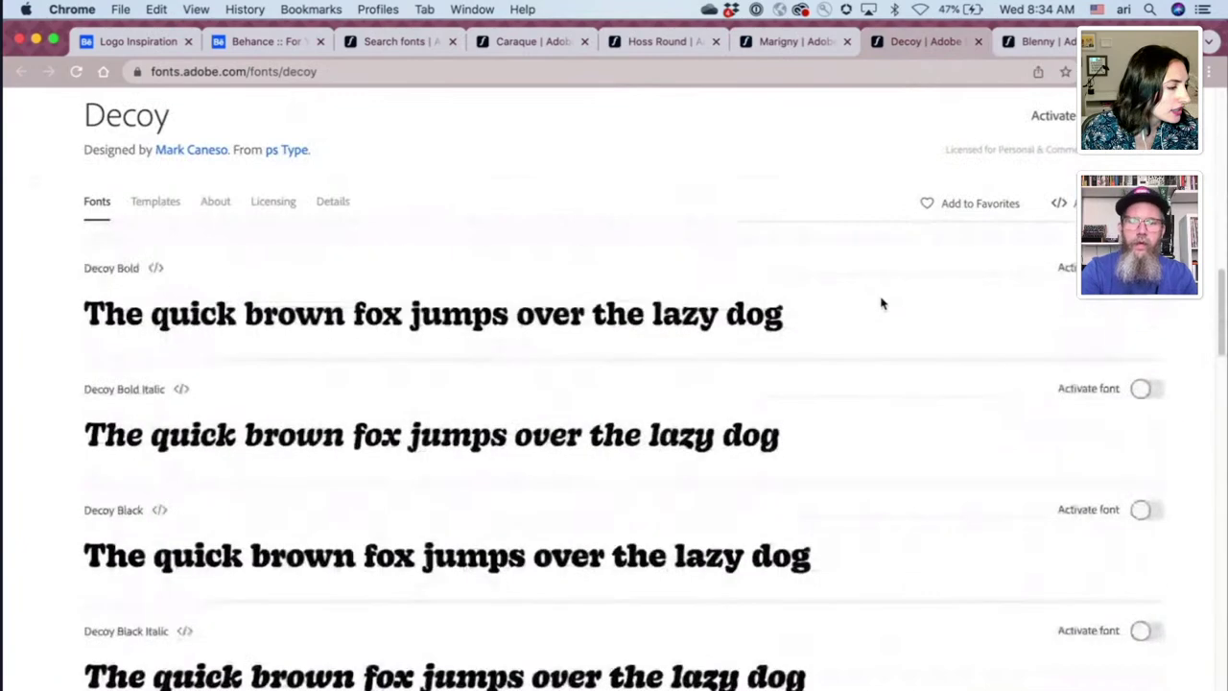
left_click(1141, 443)
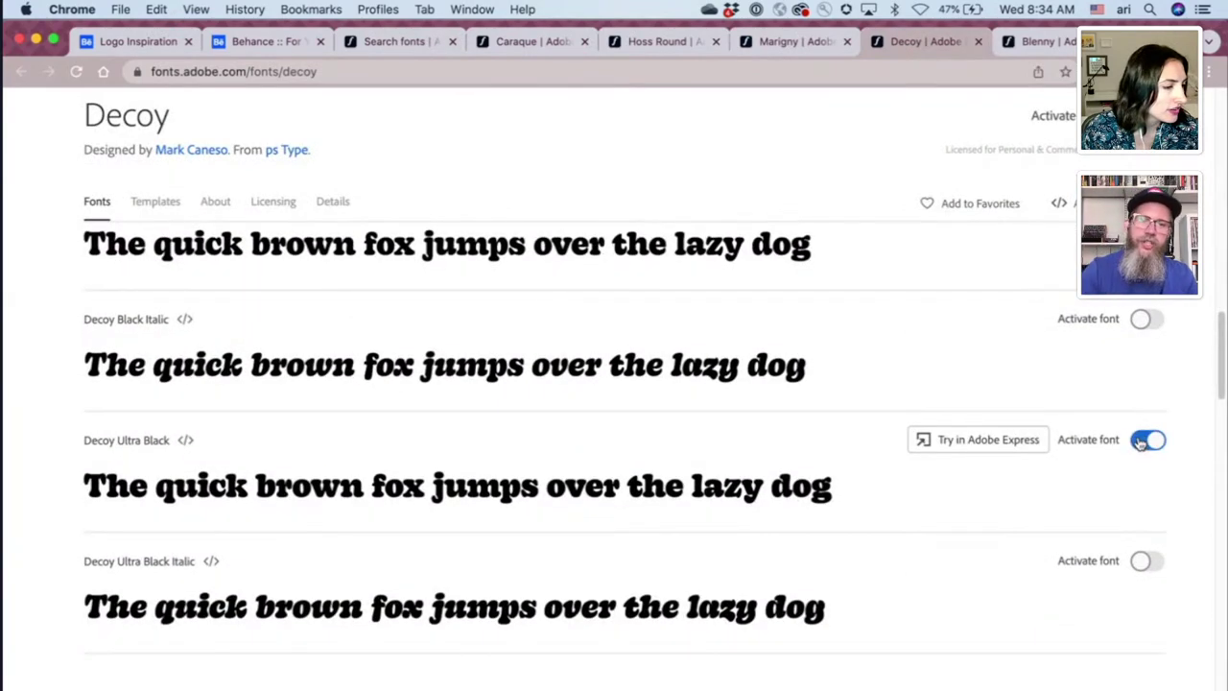
left_click(1144, 563)
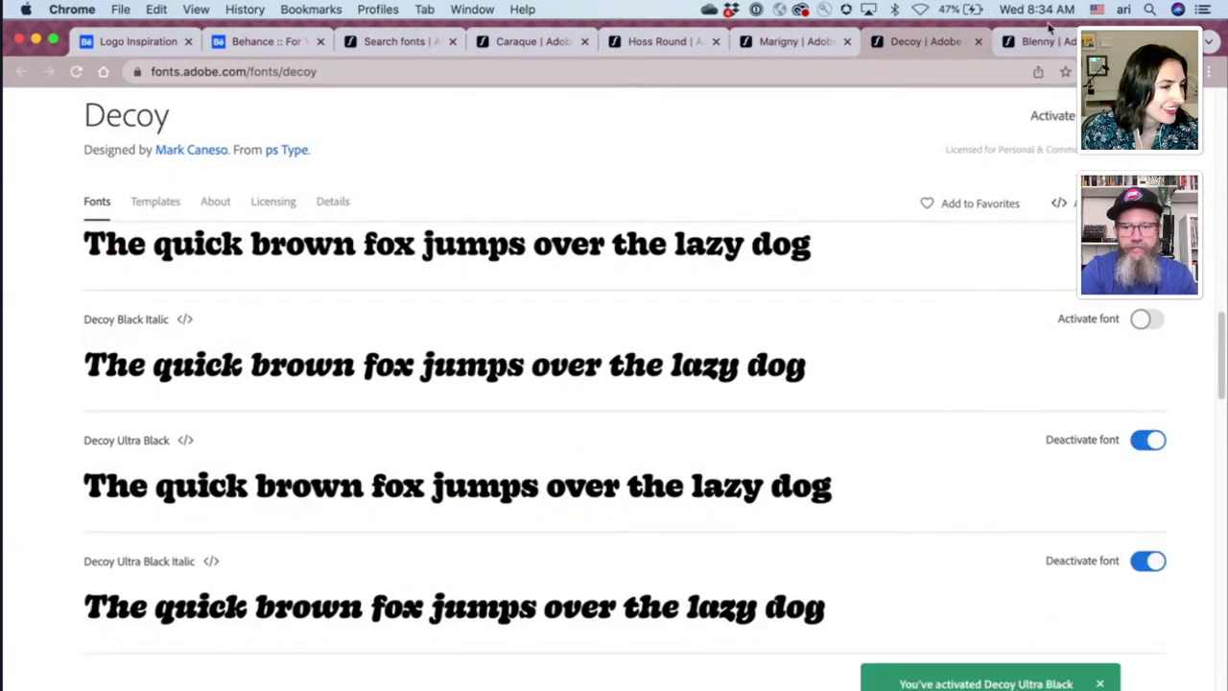
- Check the Blenny family page, and switch to the ICE CREAM BRANDING document in Illustrator to look over the artboards beyond the Fun and Fancy notes
left_click(1059, 46)
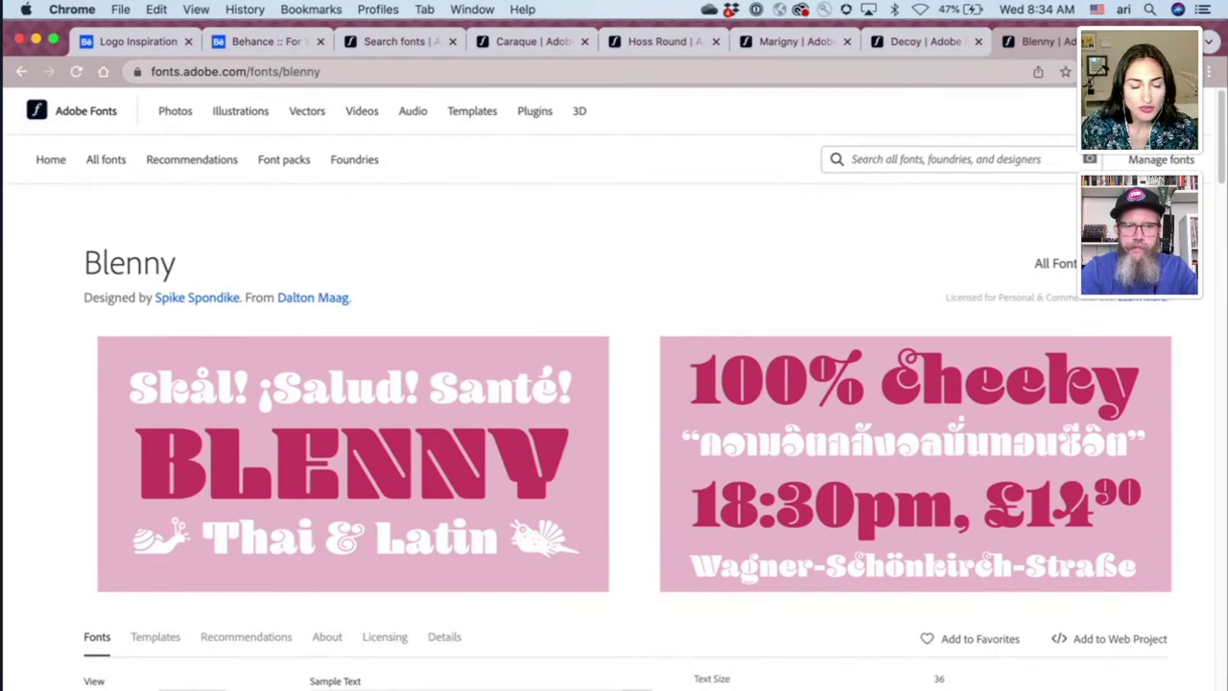
key("super+Tab")
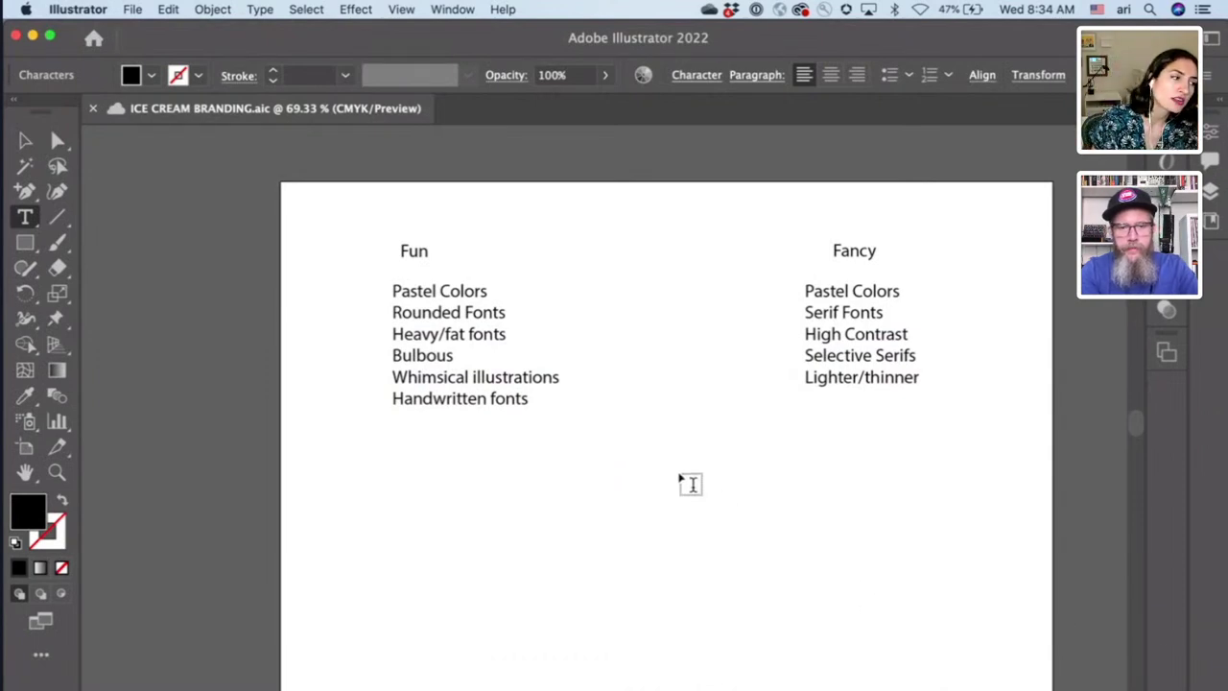
scroll(638, 495, "down", 5)
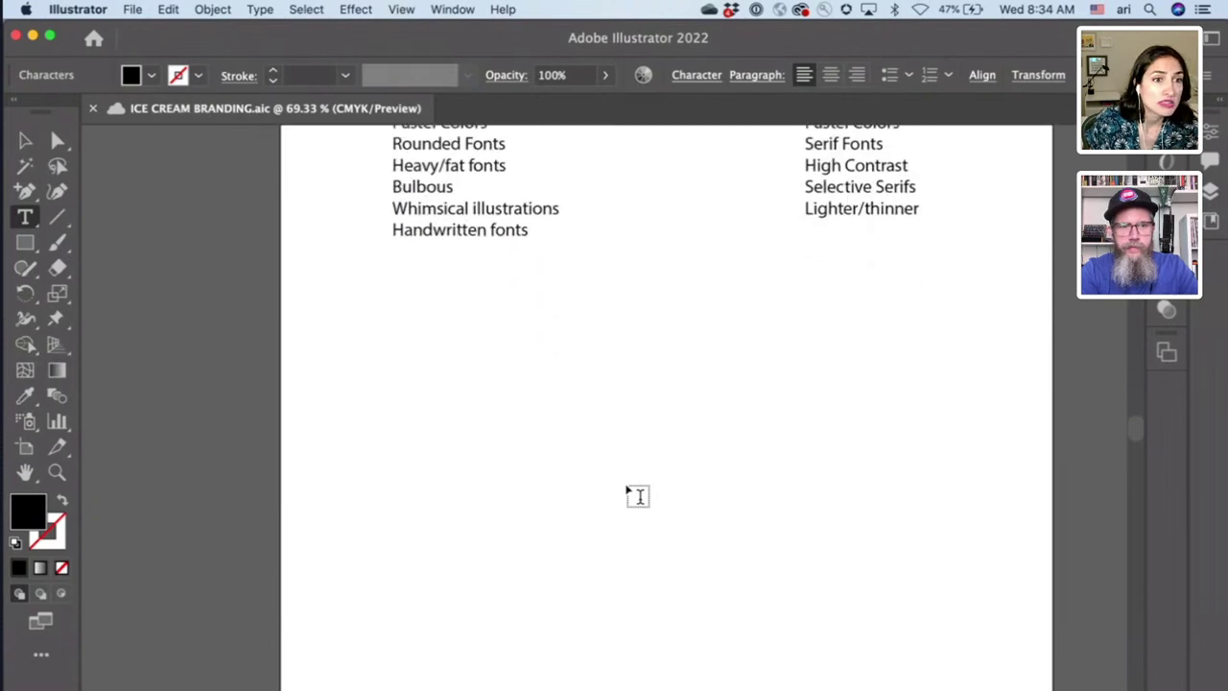
scroll(639, 495, "down", 2)
scroll(639, 495, "right", 3)
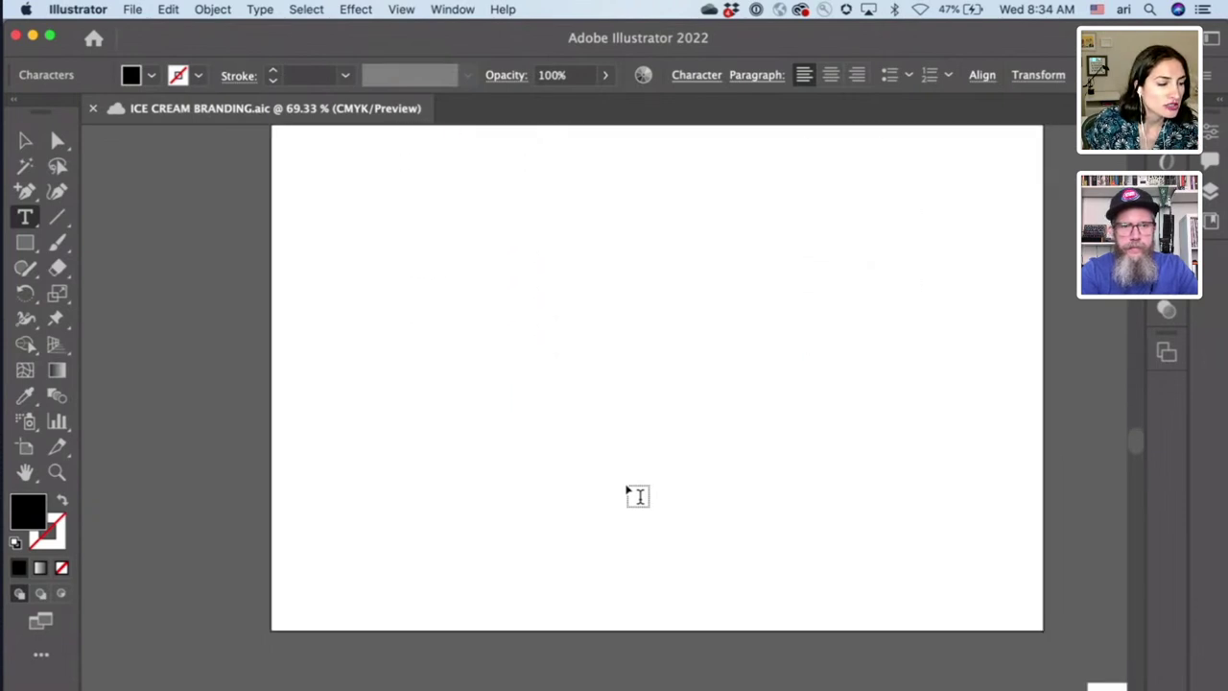
scroll(638, 496, "right", 2)
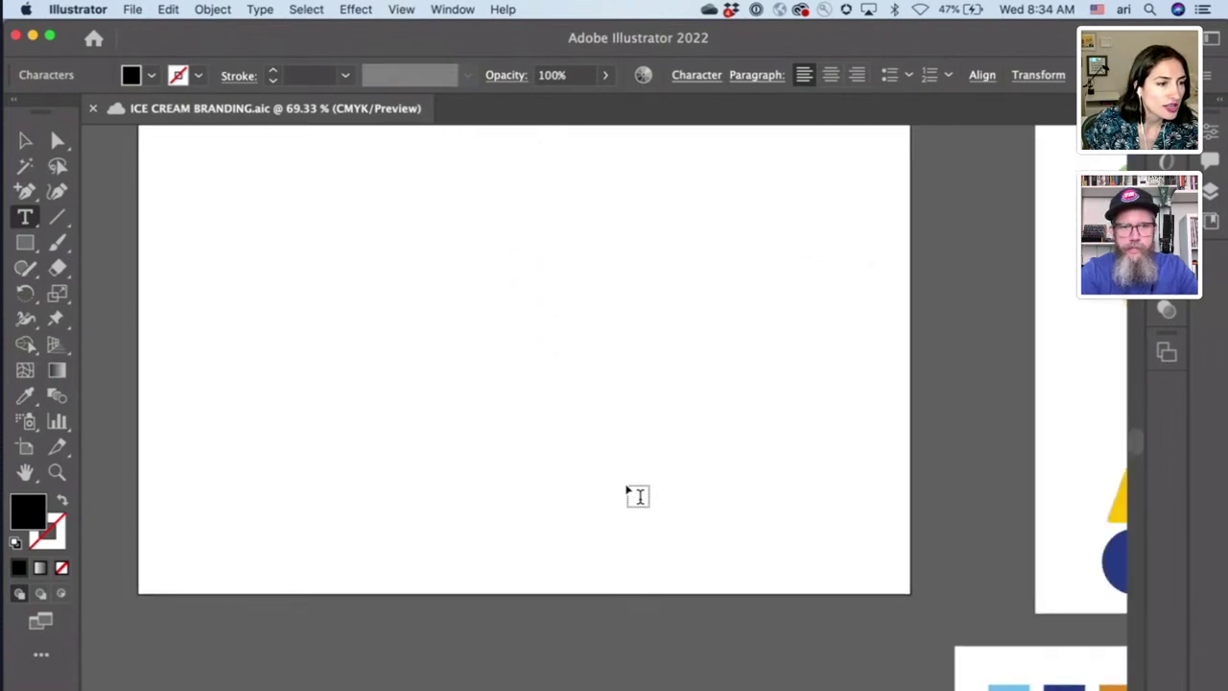
scroll(638, 495, "right", 3)
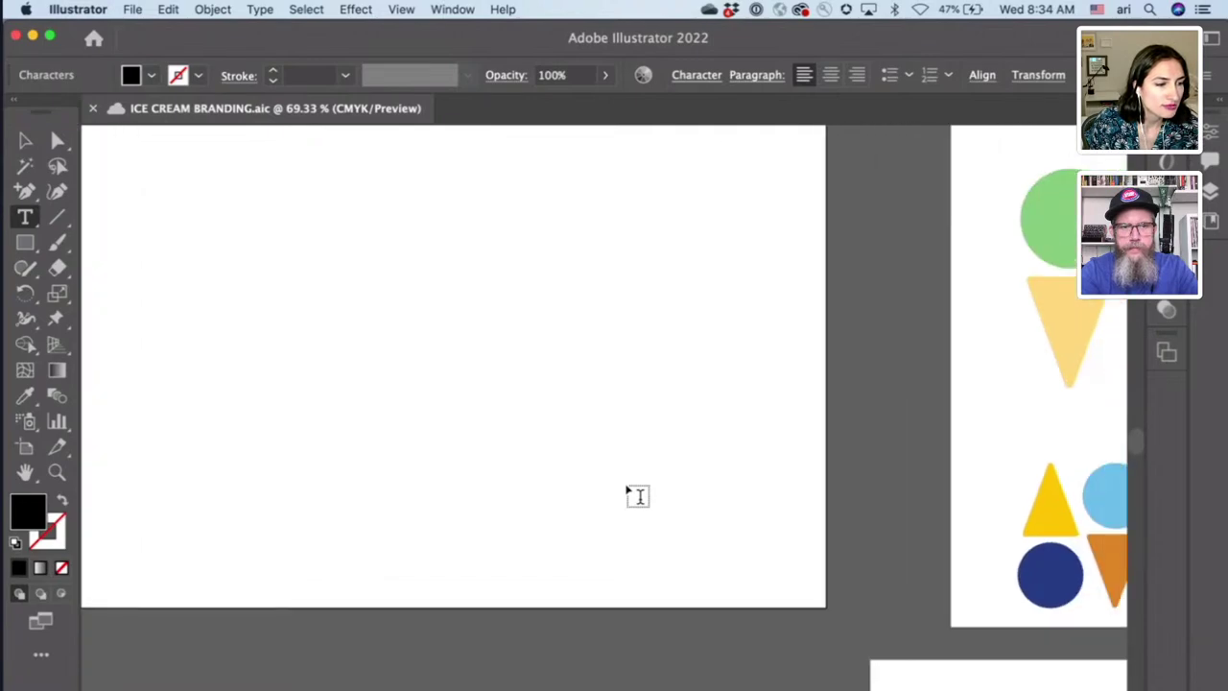
scroll(638, 495, "right", 2)
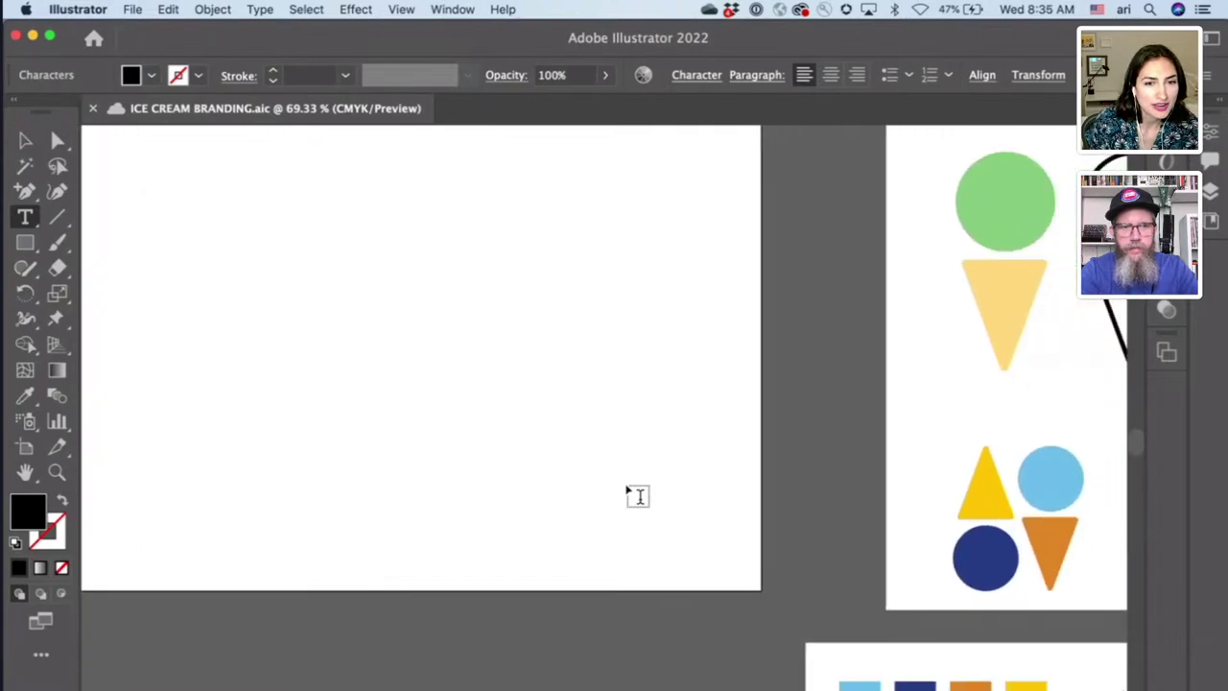
- Examine the artboards with the cone-and-scoop pattern, the ice cream icon variations and the flavour colour palettes
scroll(638, 495, "right", 4)
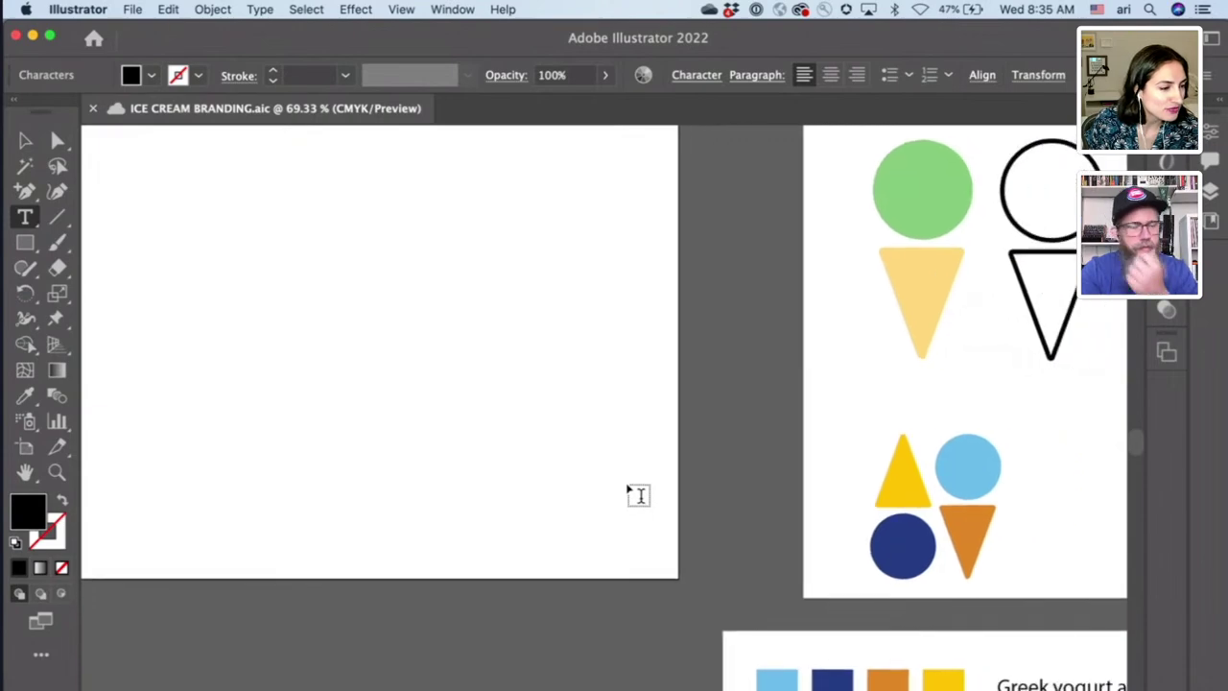
scroll(638, 495, "right", 7)
scroll(638, 495, "down", 6)
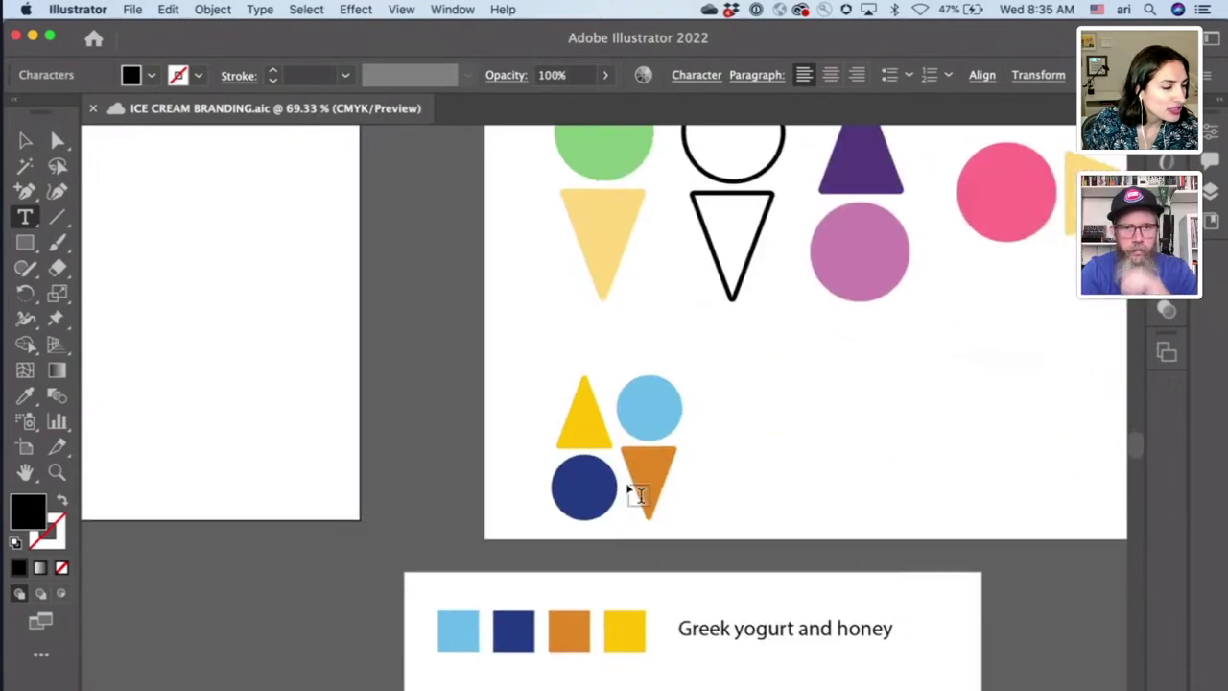
scroll(638, 495, "down", 1)
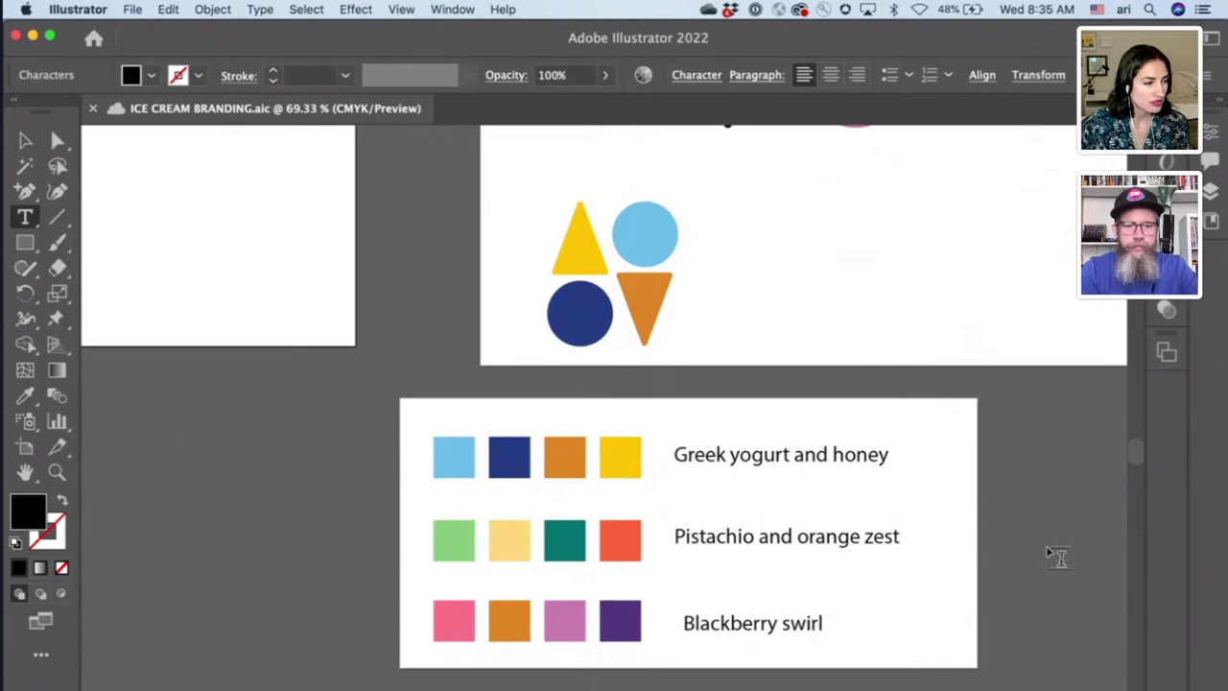
scroll(1056, 556, "right", 3)
scroll(1055, 557, "up", 2)
scroll(1056, 557, "down", 3)
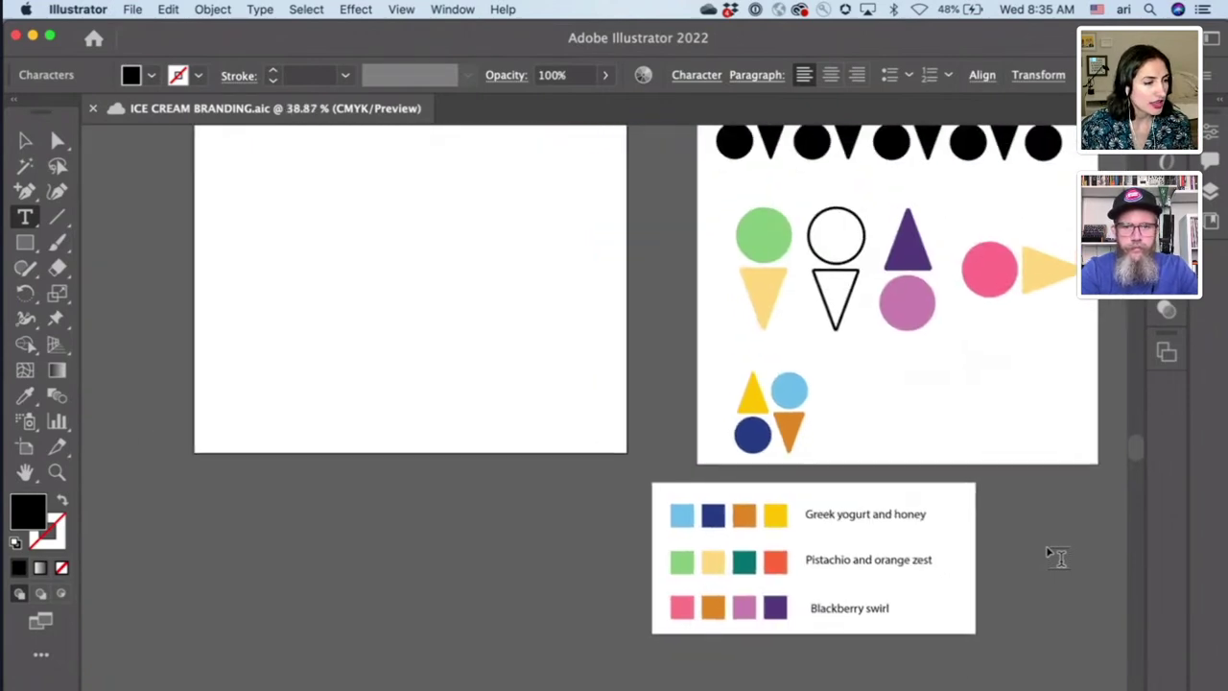
scroll(1056, 557, "right", 3)
scroll(1056, 557, "up", 2)
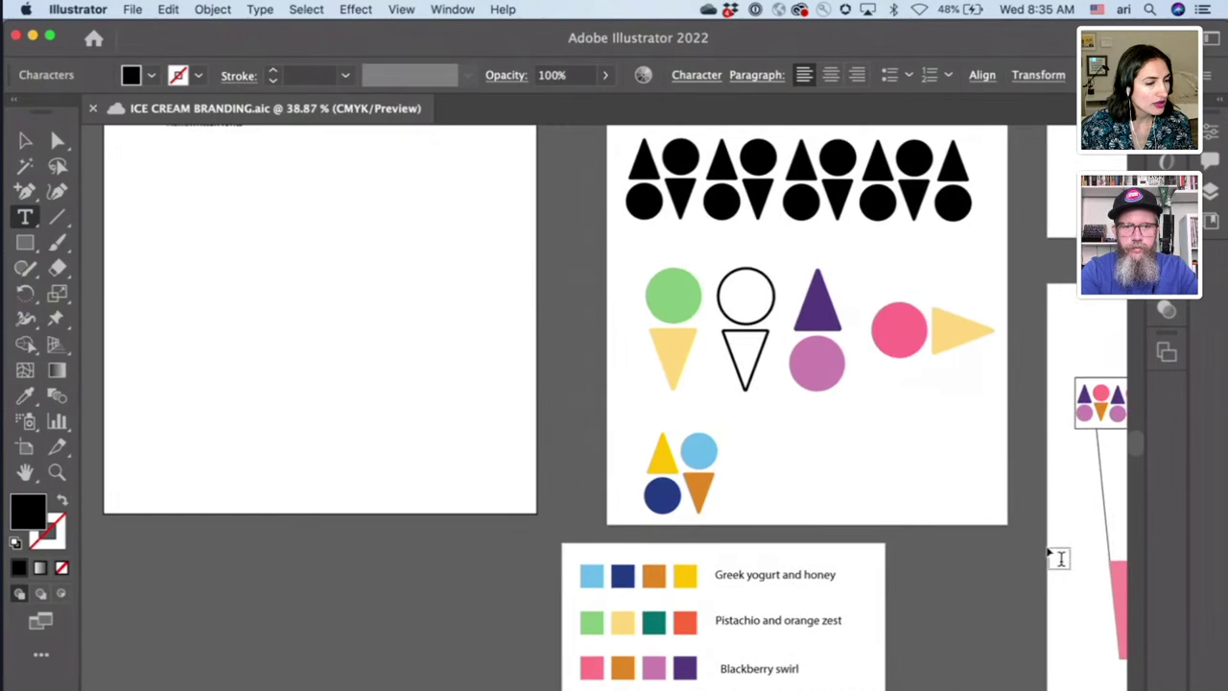
scroll(1056, 556, "up", 3)
scroll(1056, 556, "left", 2)
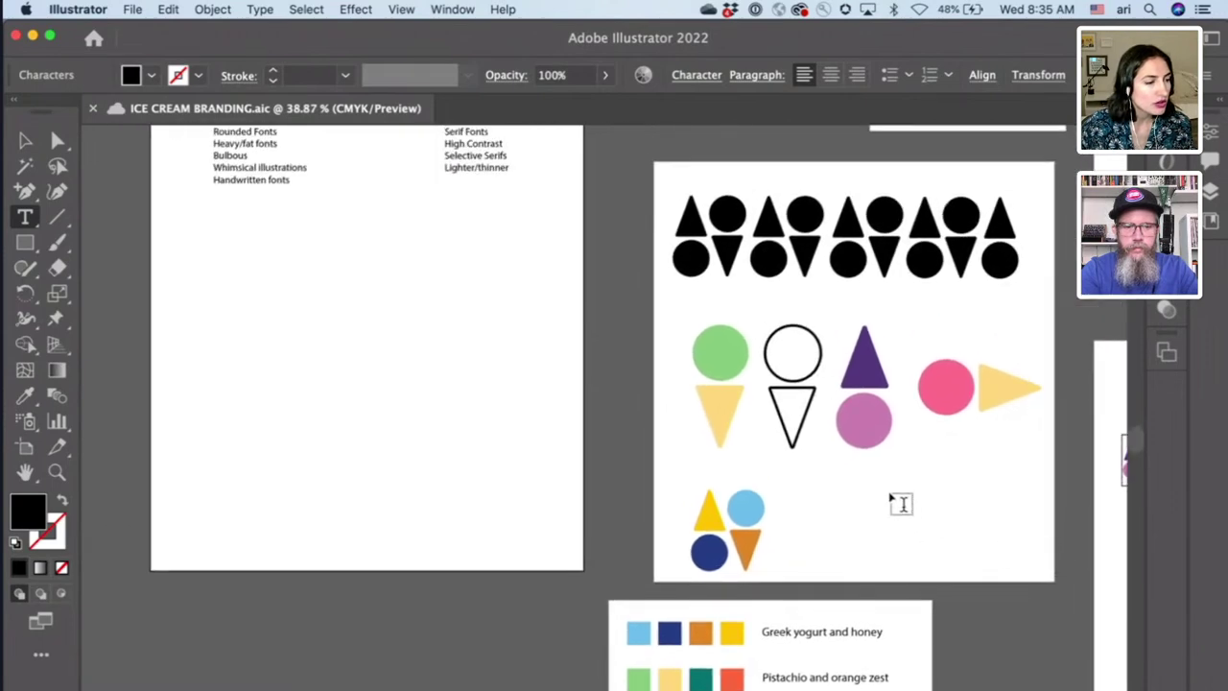
scroll(899, 502, "up", 3)
scroll(899, 502, "up", 3)
scroll(899, 502, "right", 2)
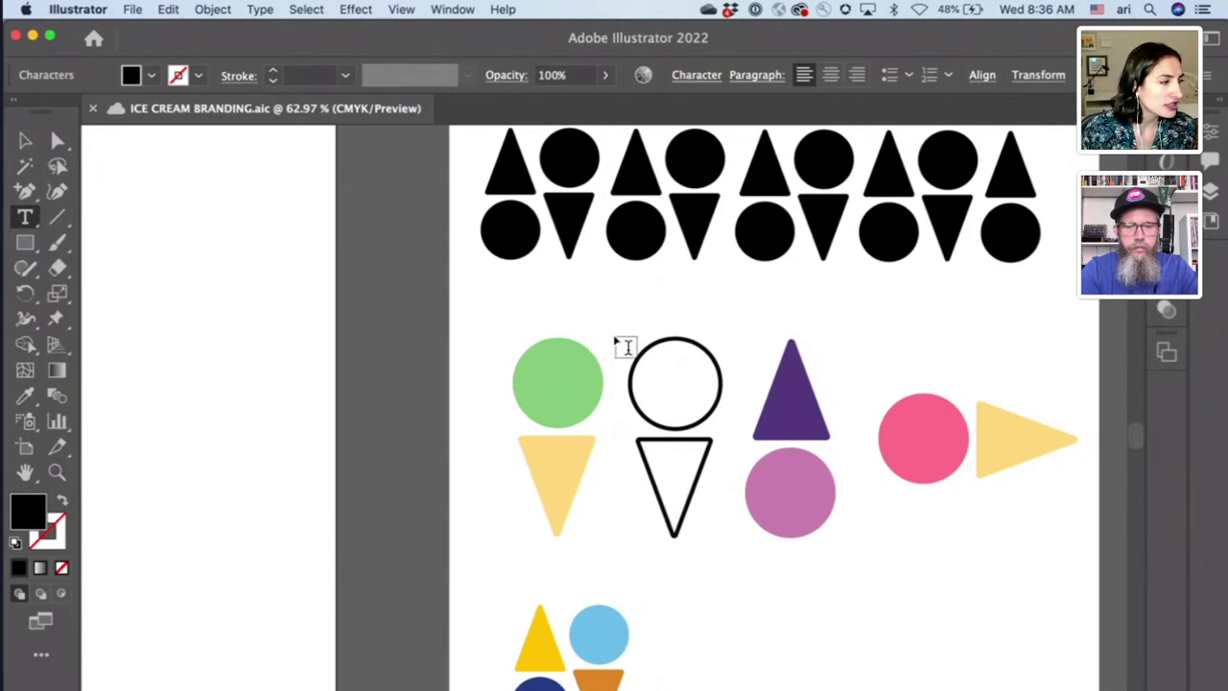
- Examine the arched logo artboard and the three BEN & ARI'S wordmark options on the neighbouring artboard
left_click(790, 593)
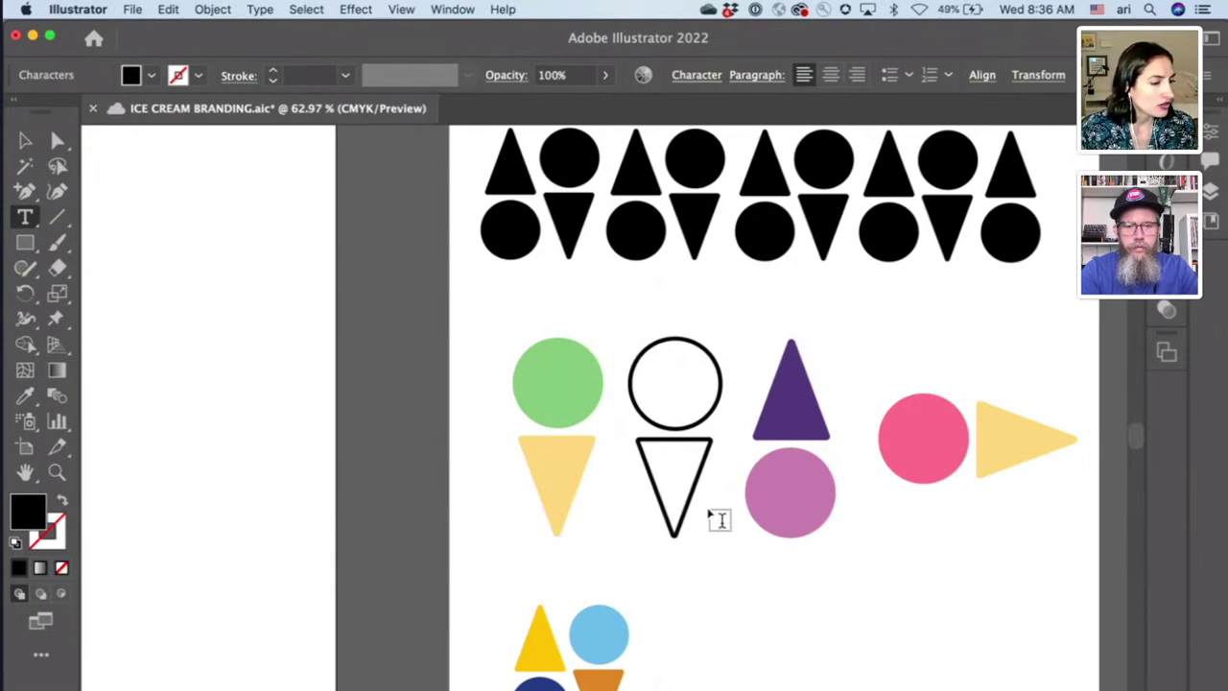
left_click(25, 142)
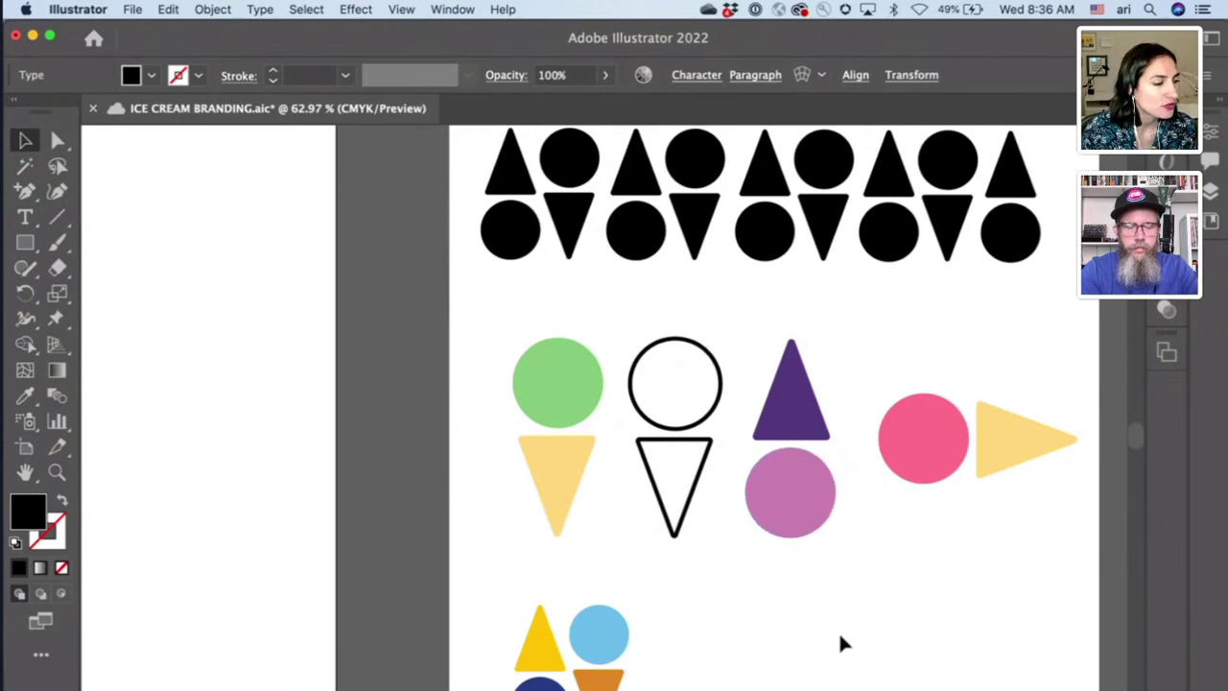
scroll(841, 635, "up", 2)
scroll(842, 636, "right", 2)
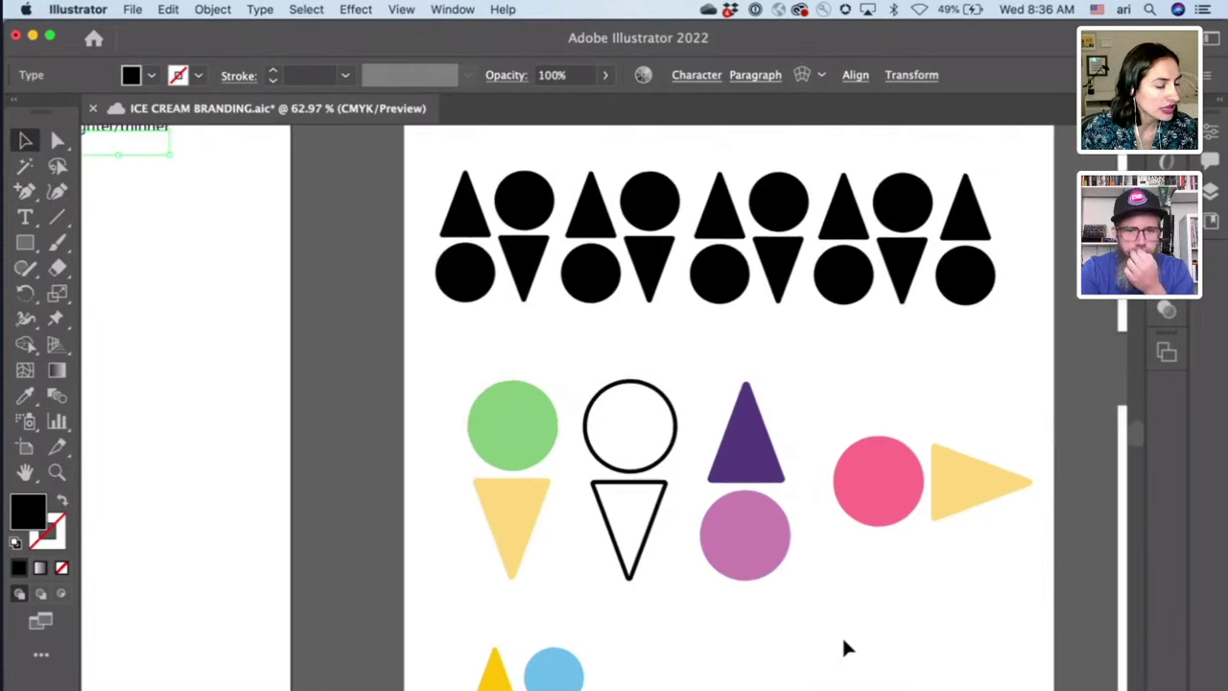
scroll(842, 648, "up", 8)
scroll(841, 648, "right", 3)
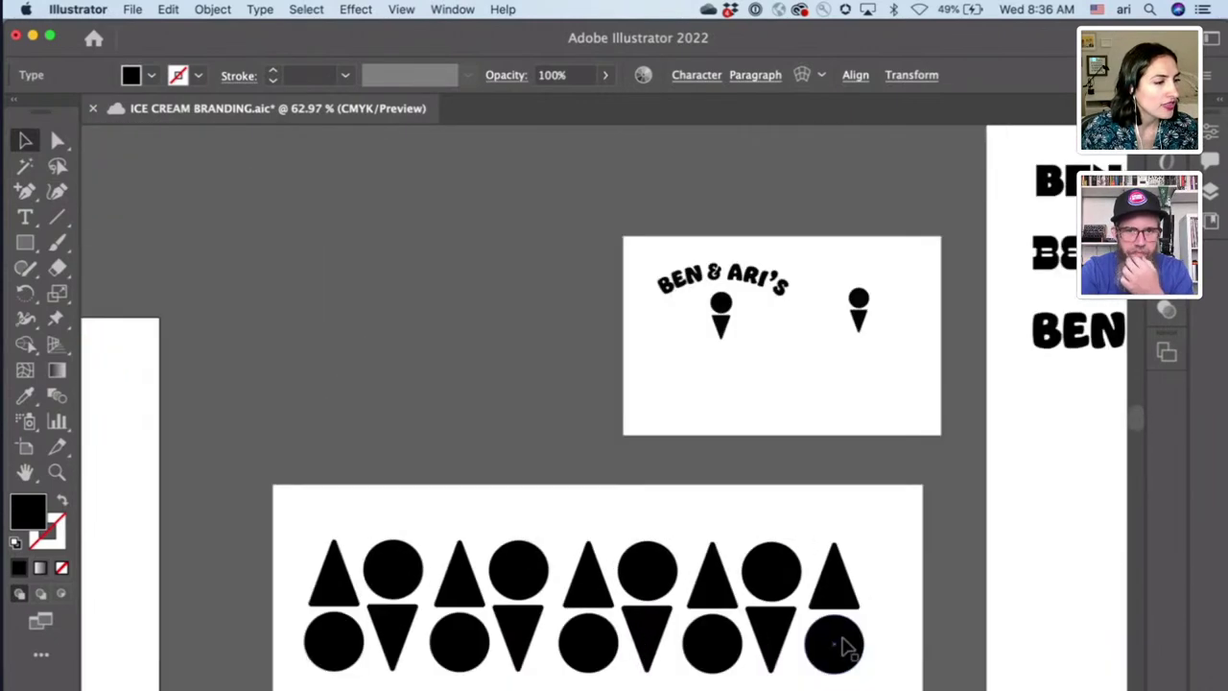
scroll(841, 648, "up", 1)
scroll(842, 648, "right", 8)
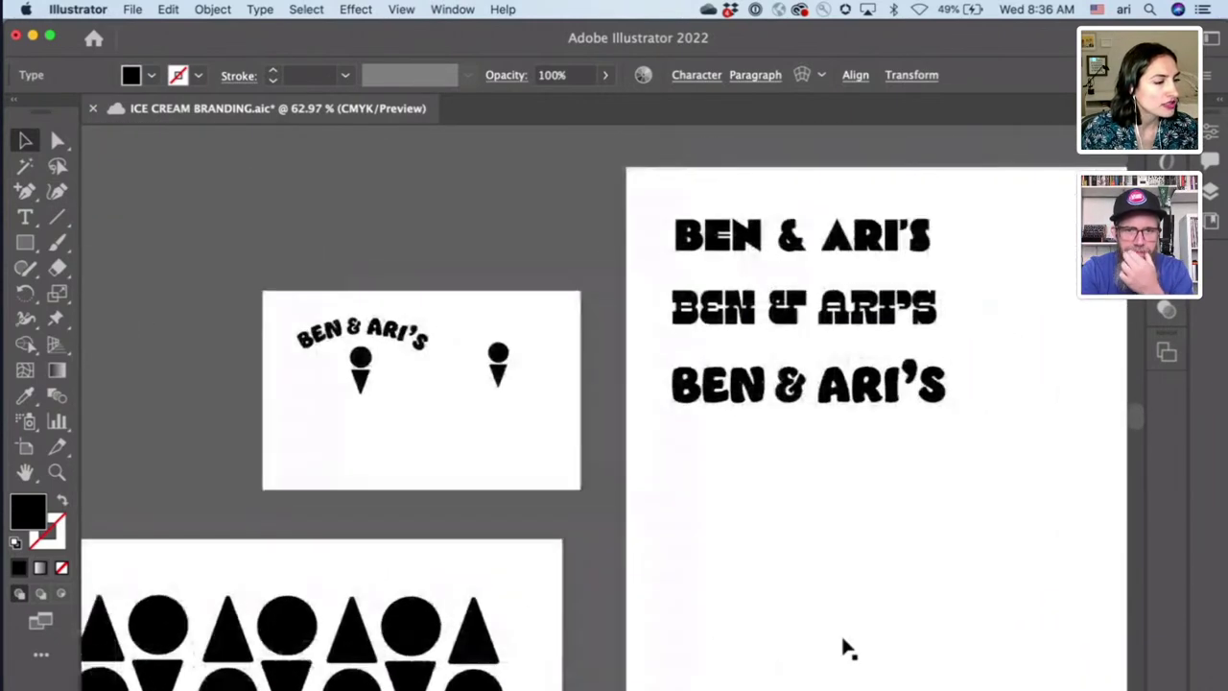
scroll(845, 649, "up", 1)
scroll(844, 649, "right", 1)
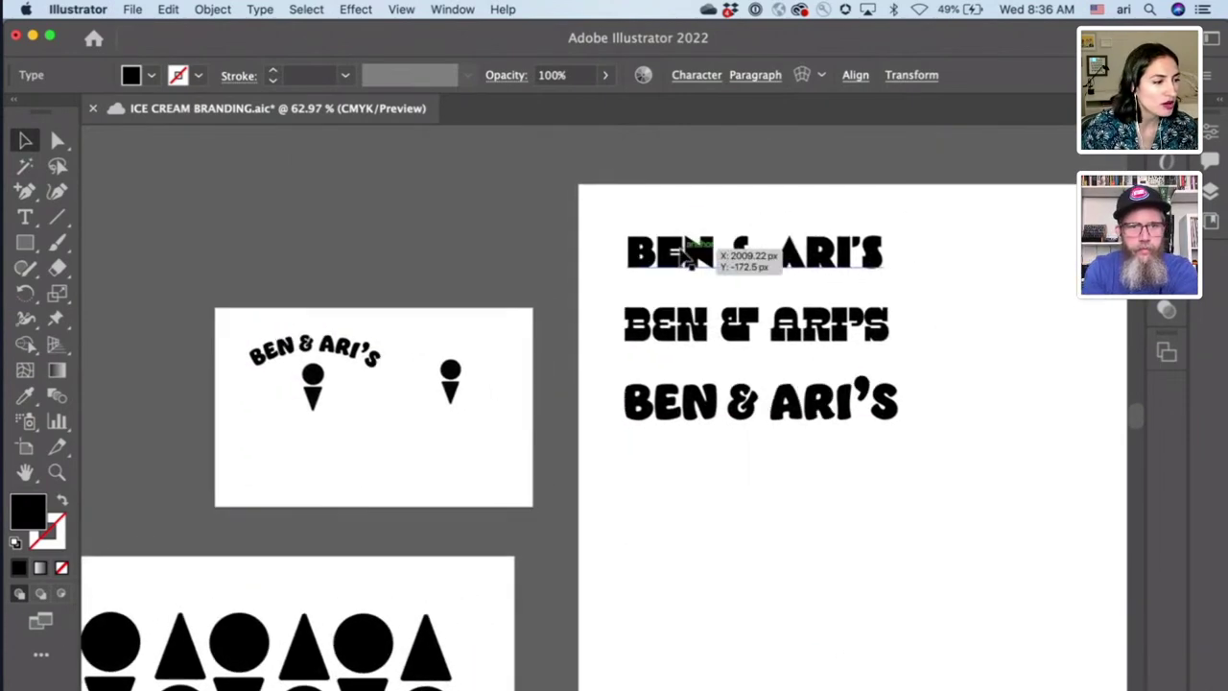
scroll(687, 259, "right", 2)
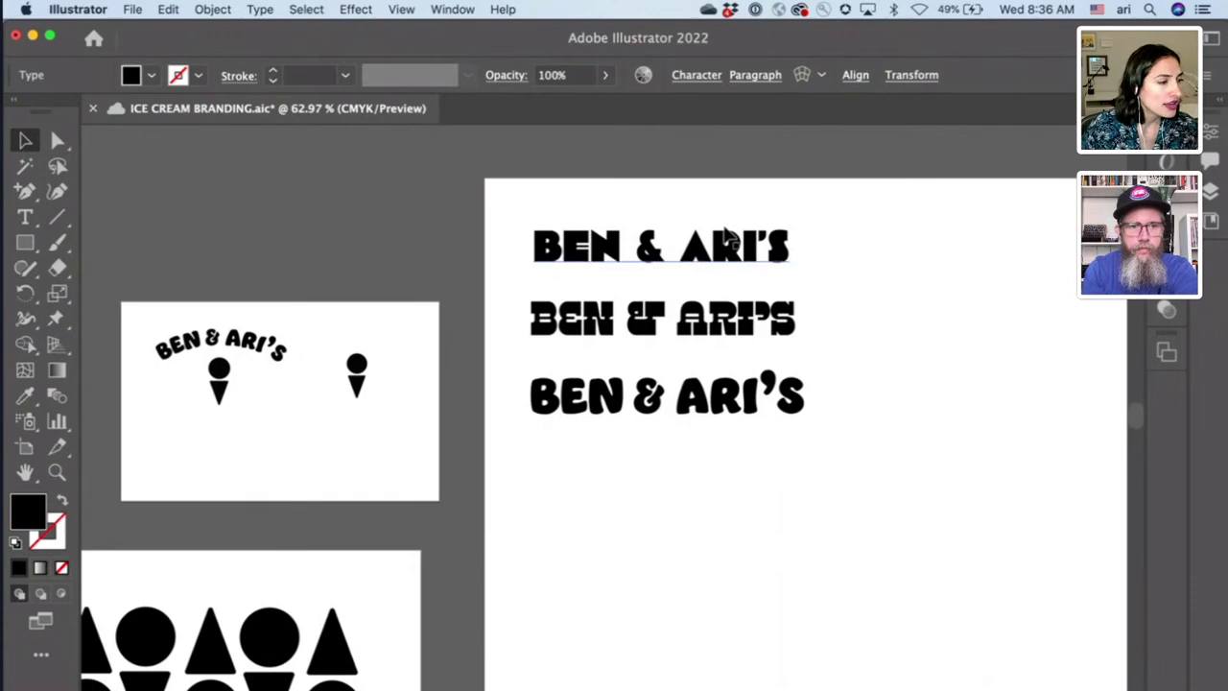
scroll(831, 386, "right", 1)
scroll(831, 387, "right", 1)
scroll(831, 387, "down", 1)
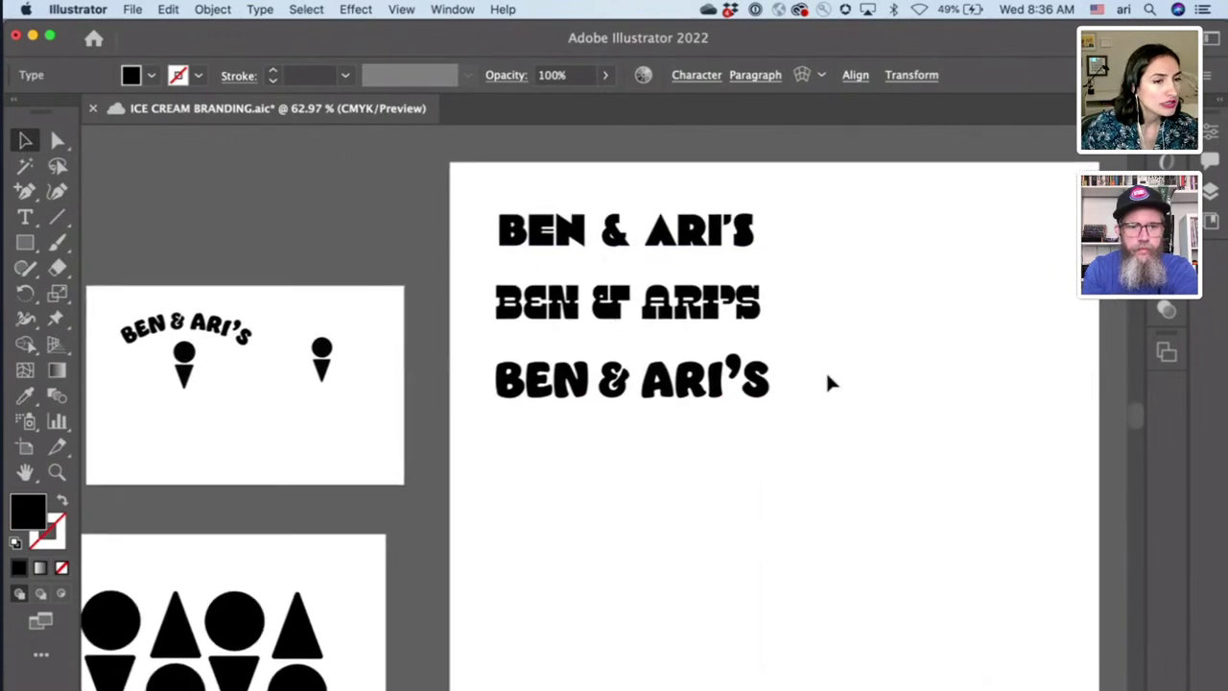
- Show the properties of the first BEN & ARI'S wordmark and preview alternative fonts for it
left_click(592, 200)
left_click(597, 247)
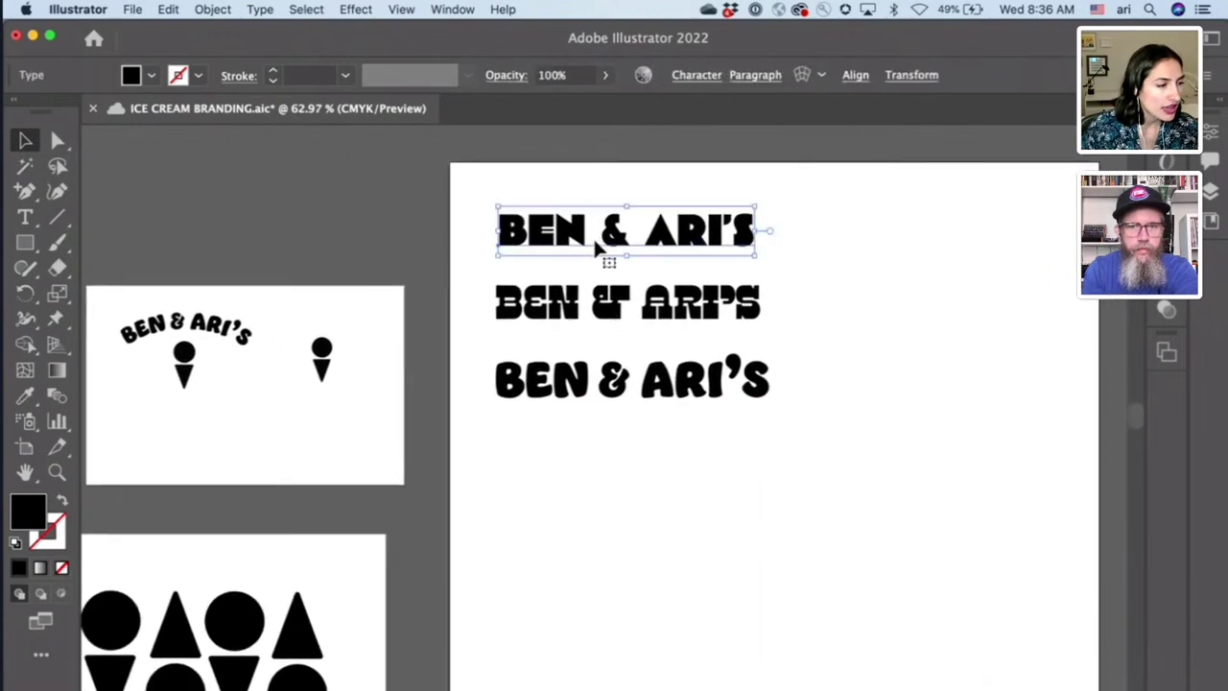
left_click(1215, 195)
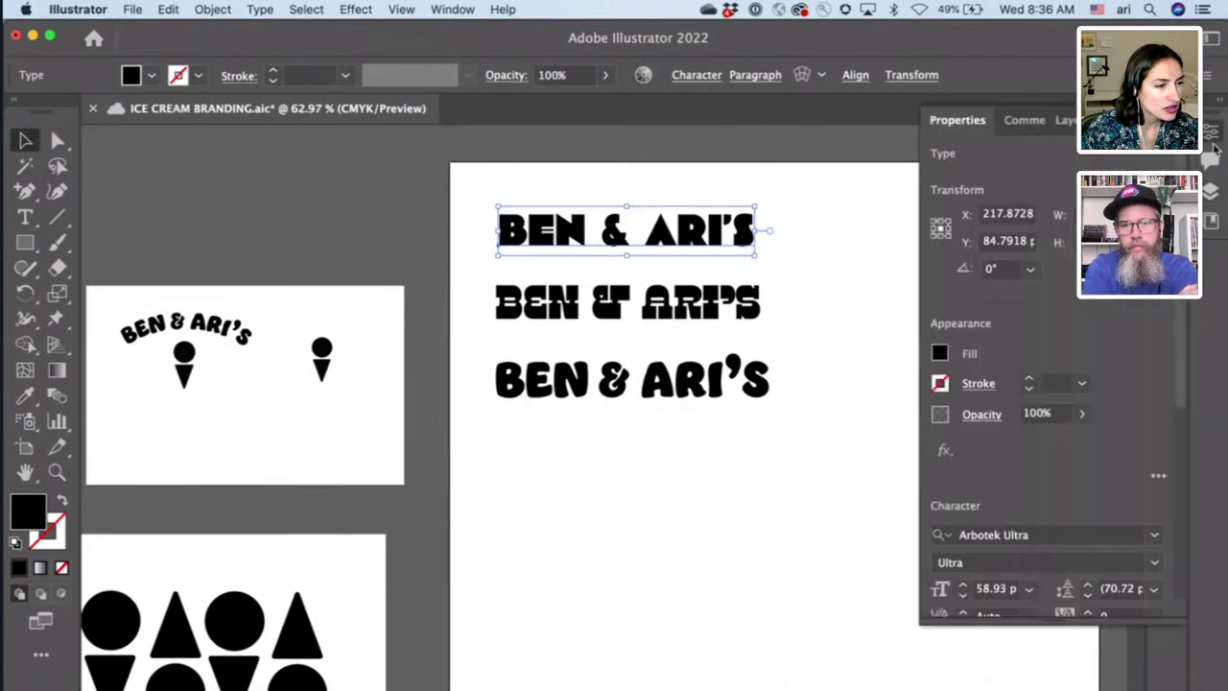
left_click(1156, 538)
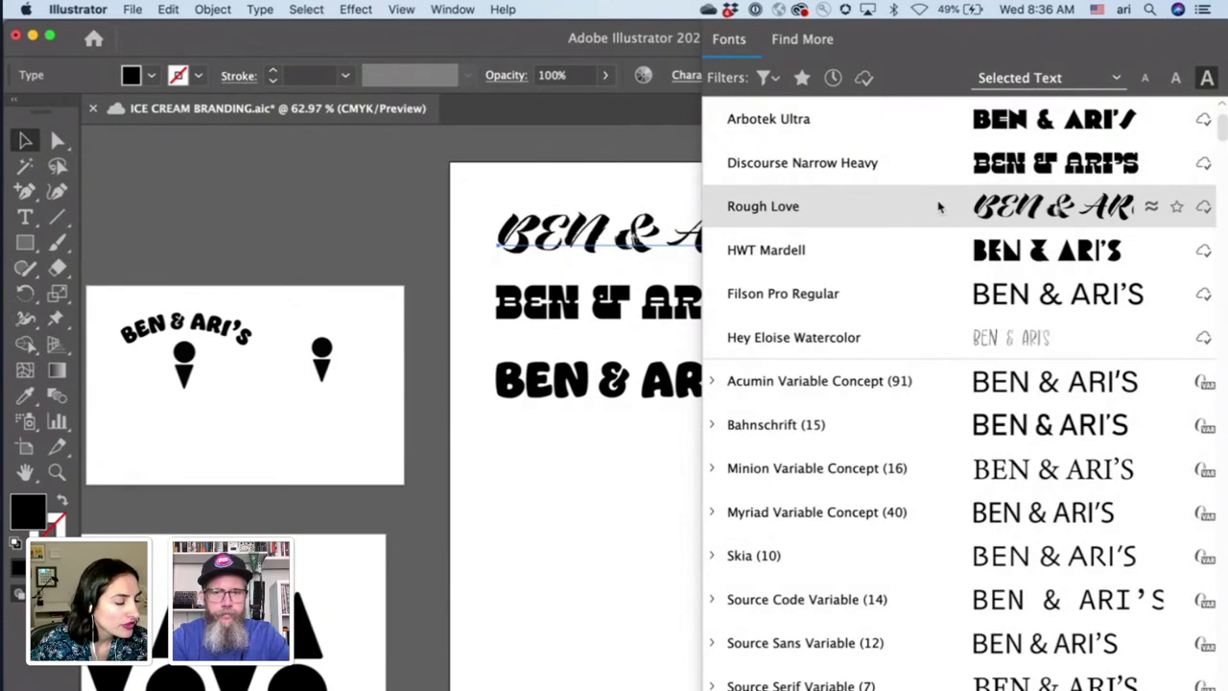
left_click(592, 130)
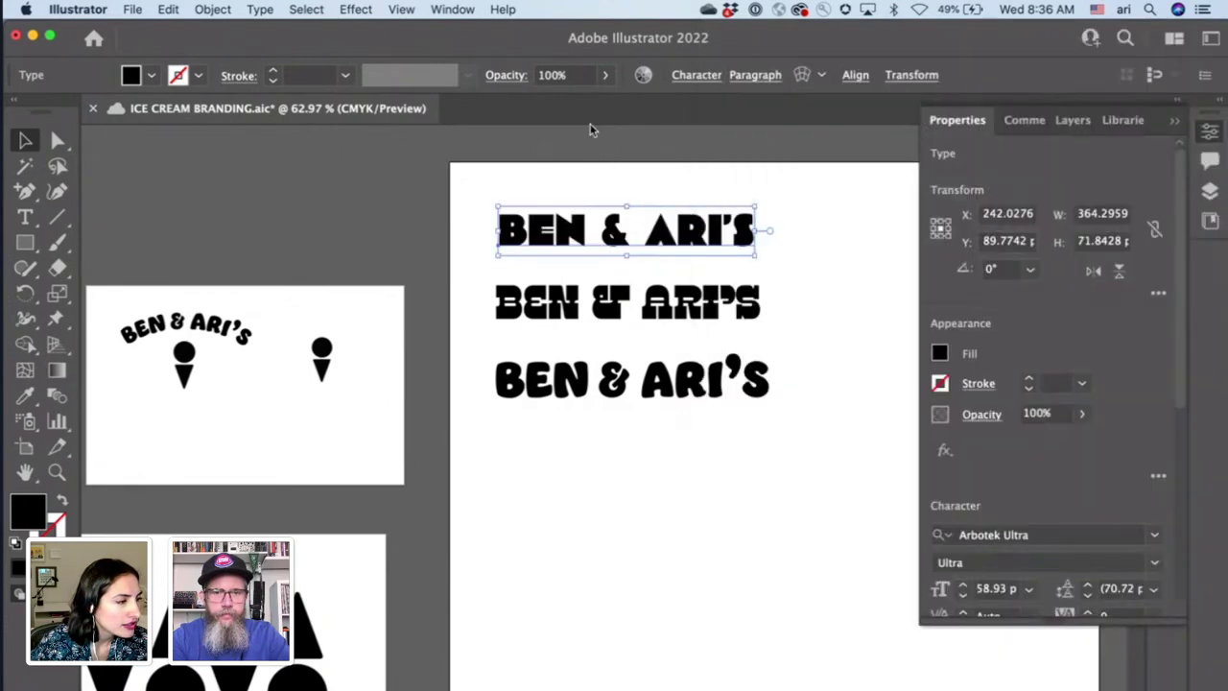
- Set the font of the first BEN & ARI'S wordmark to Decoy Ultra Black
triple_click(677, 235)
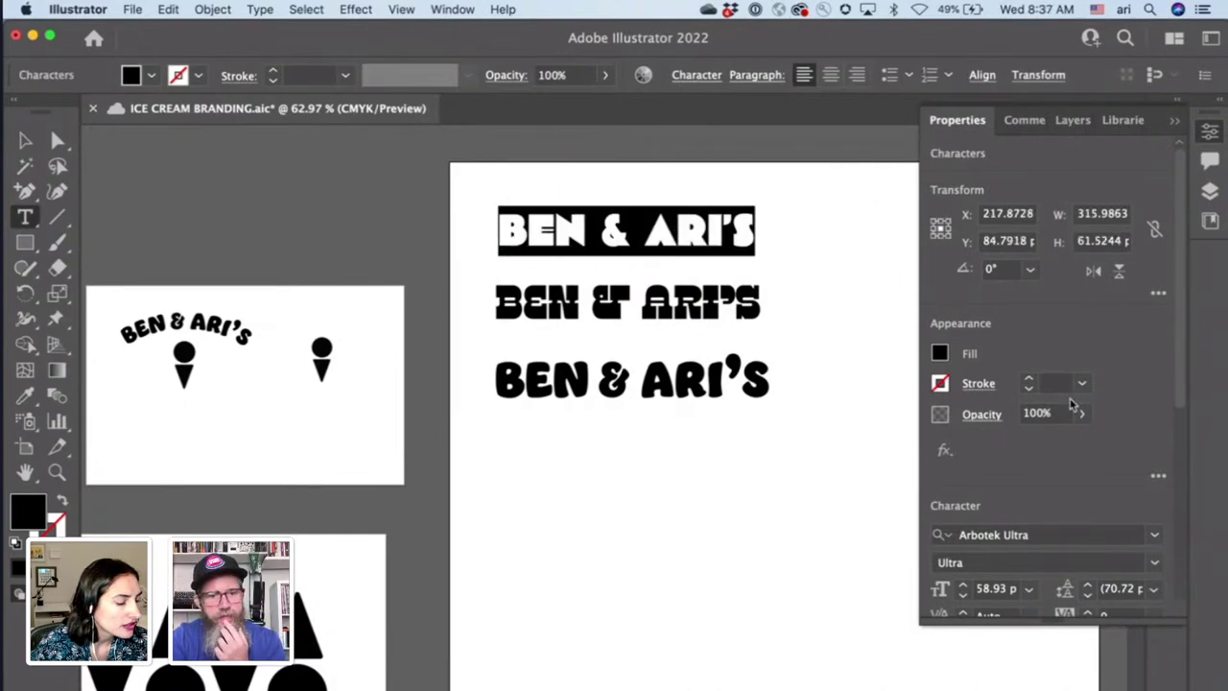
scroll(1072, 404, "down", 5)
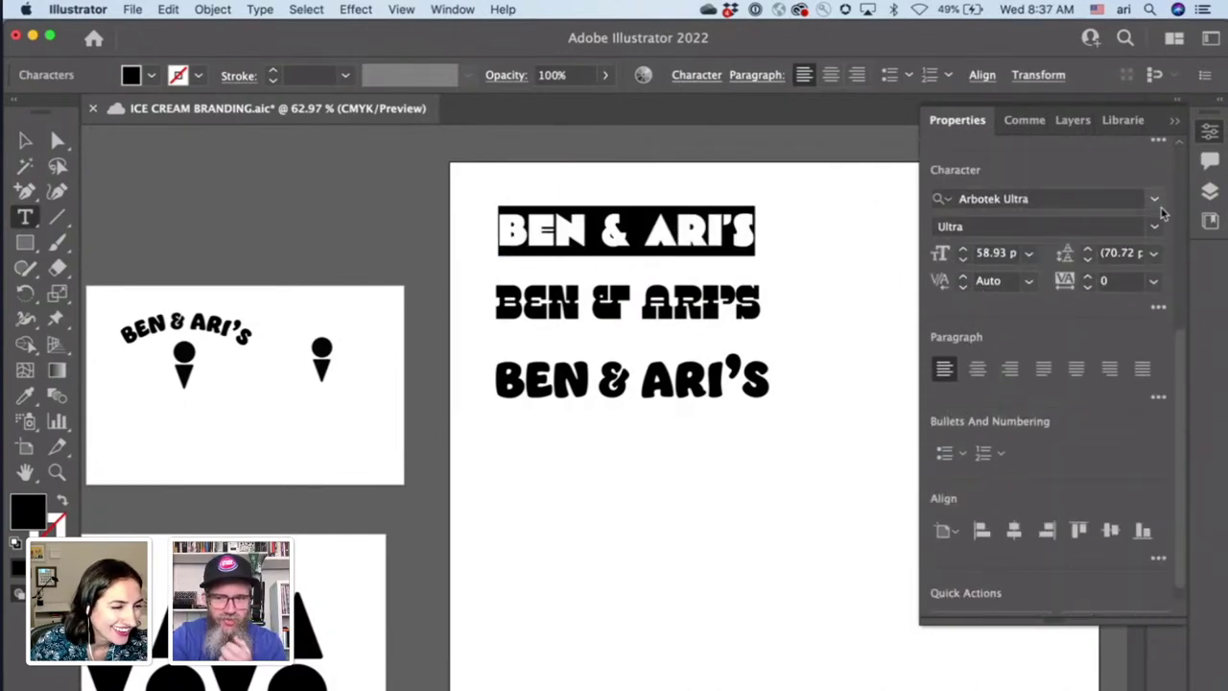
left_click_drag(1085, 197, 940, 199)
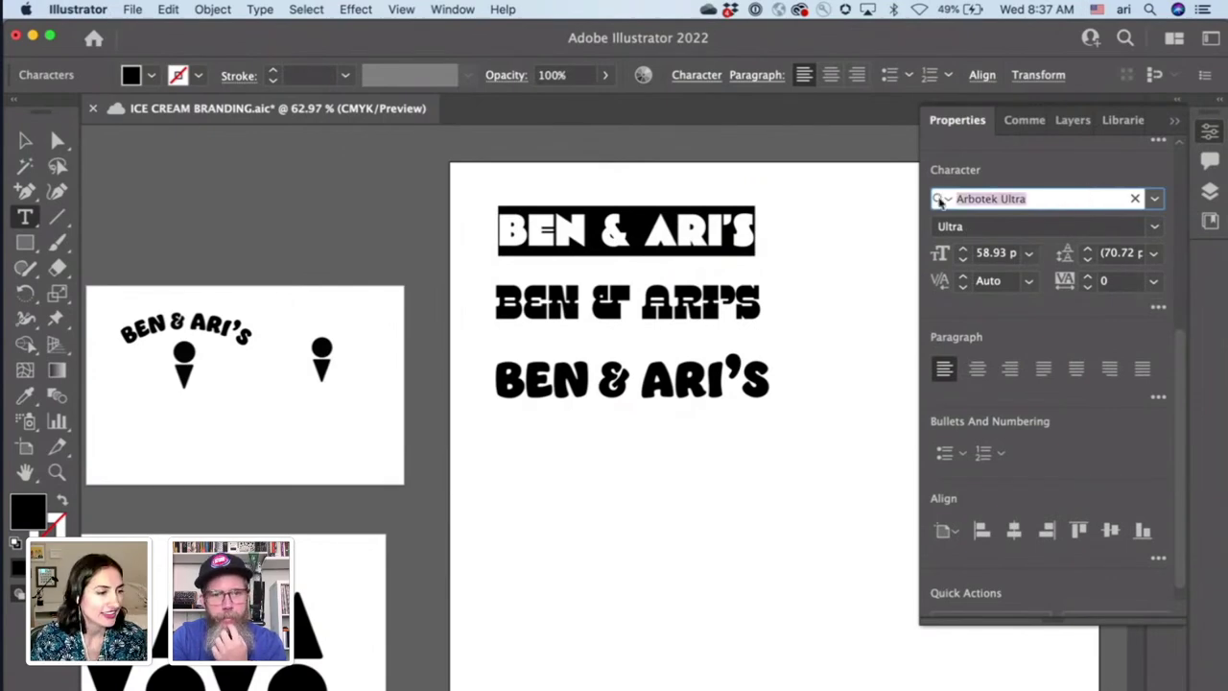
type("dec")
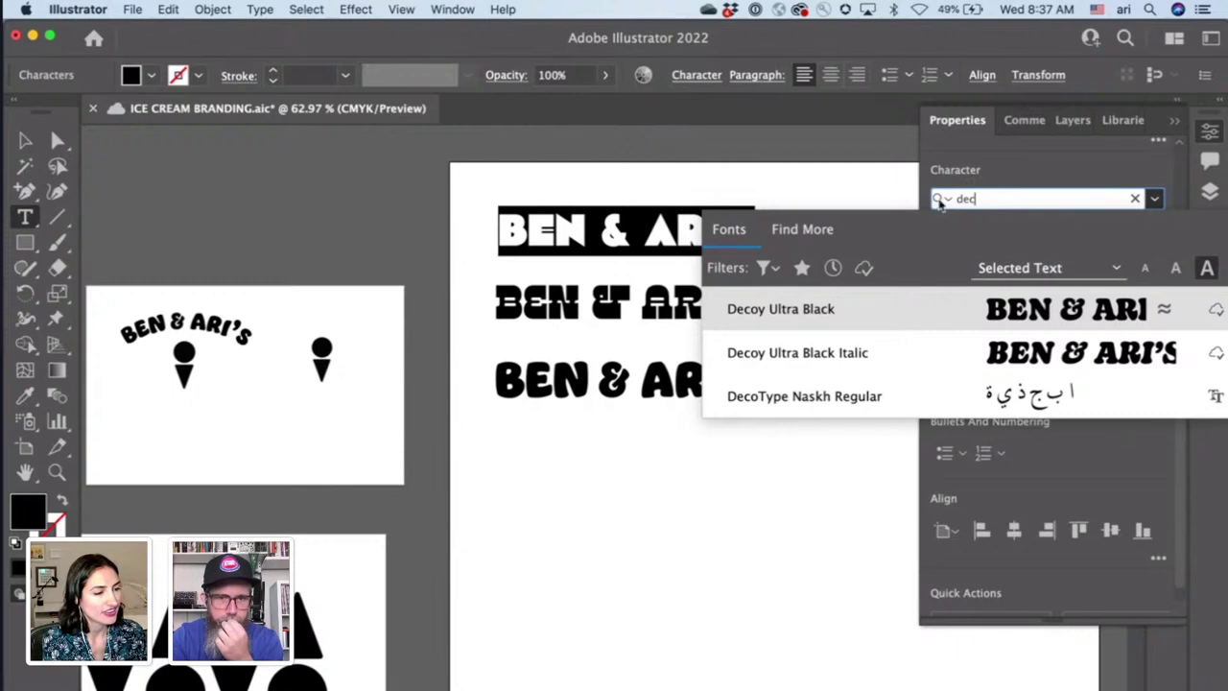
left_click(948, 317)
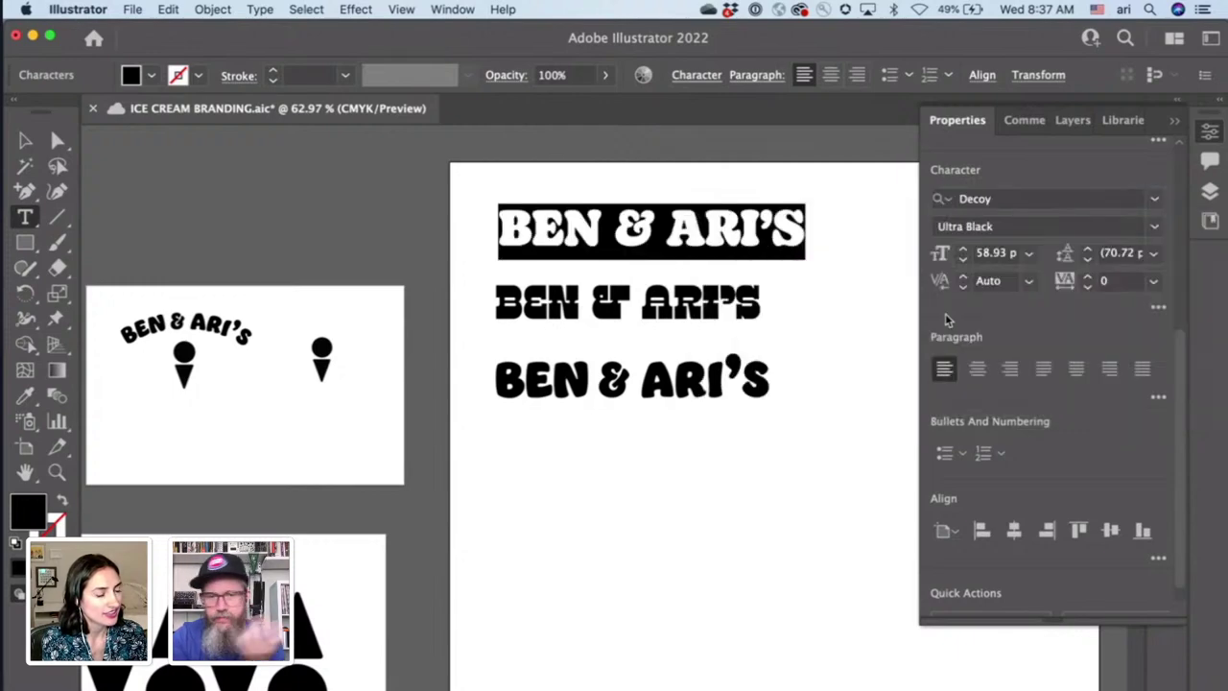
- Compare the letterforms and fonts of the second and third wordmarks, and dismiss the Force Quit Applications dialog
left_click(757, 294)
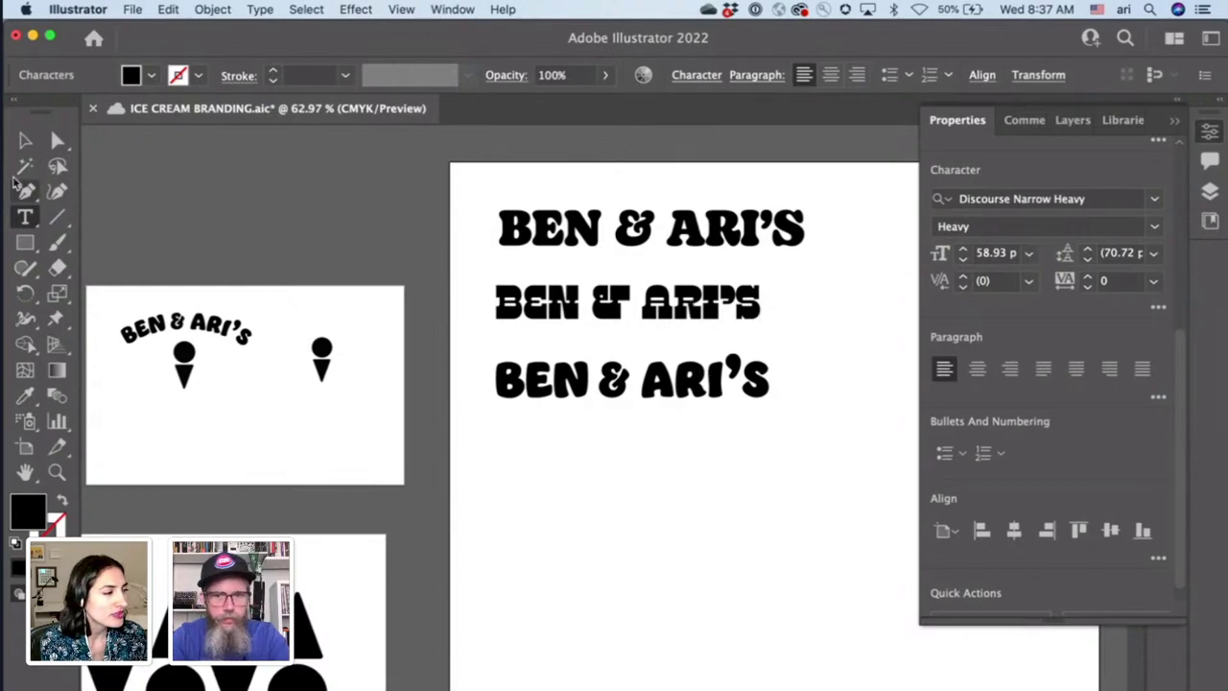
left_click(25, 140)
left_click(552, 305)
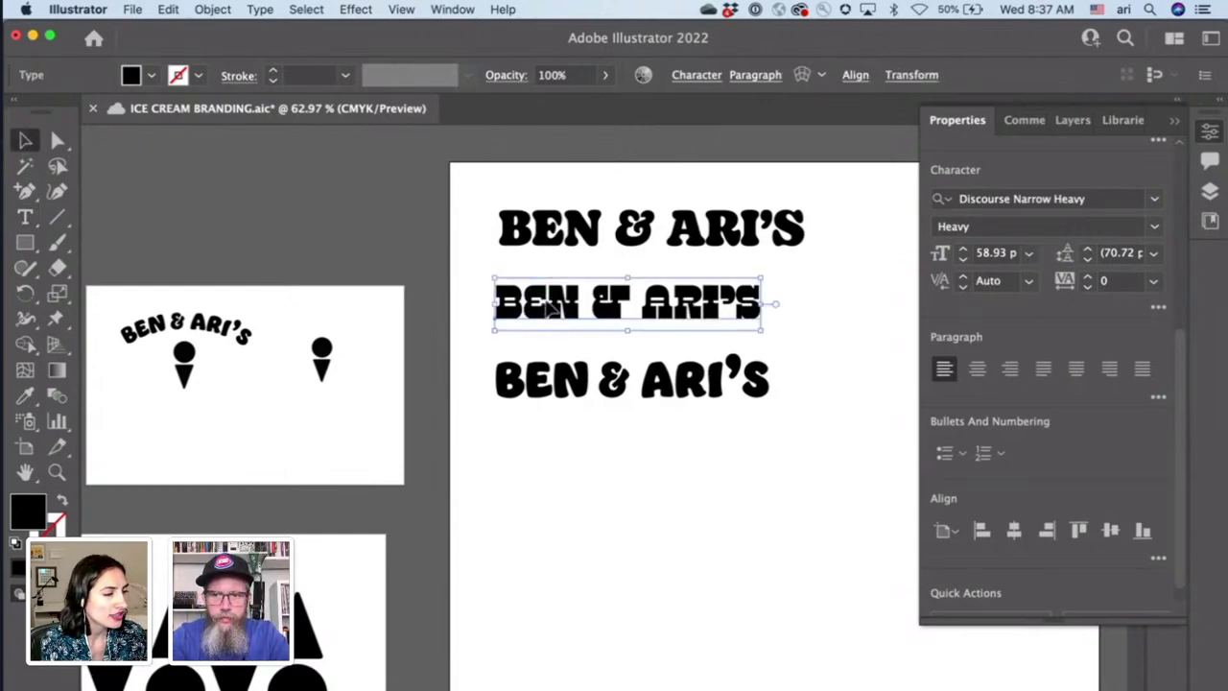
left_click_drag(551, 306, 551, 350)
scroll(549, 306, "up", 3)
scroll(548, 340, "down", 5)
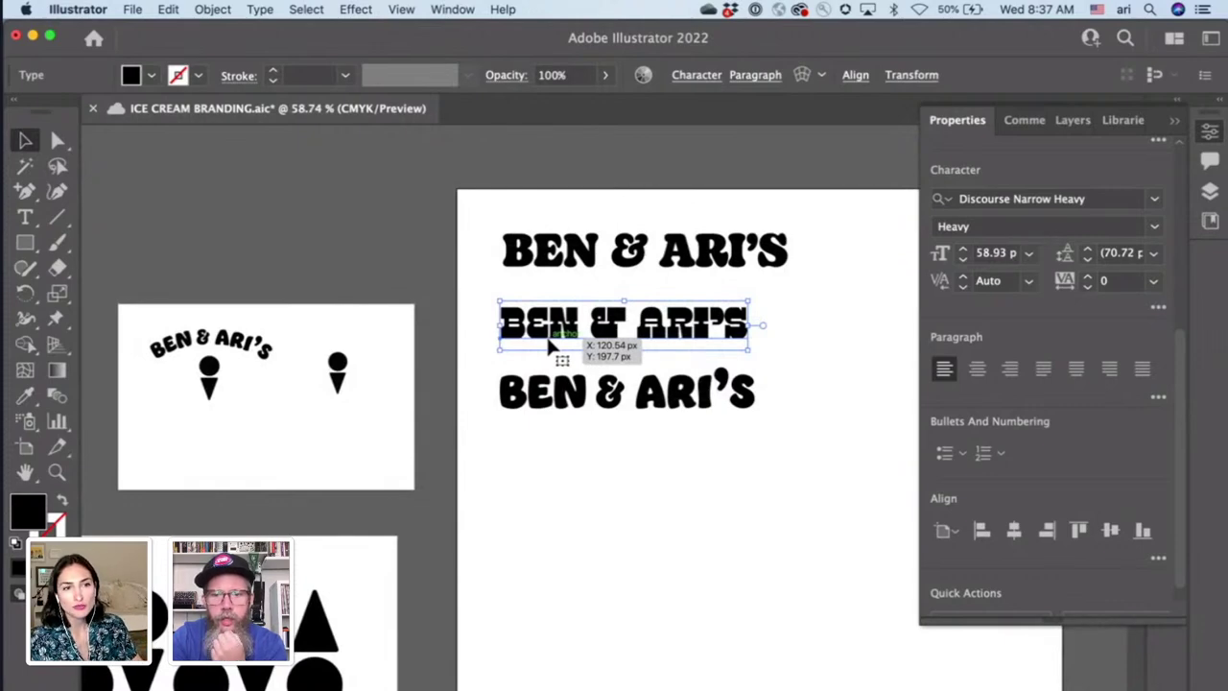
scroll(548, 349, "up", 3)
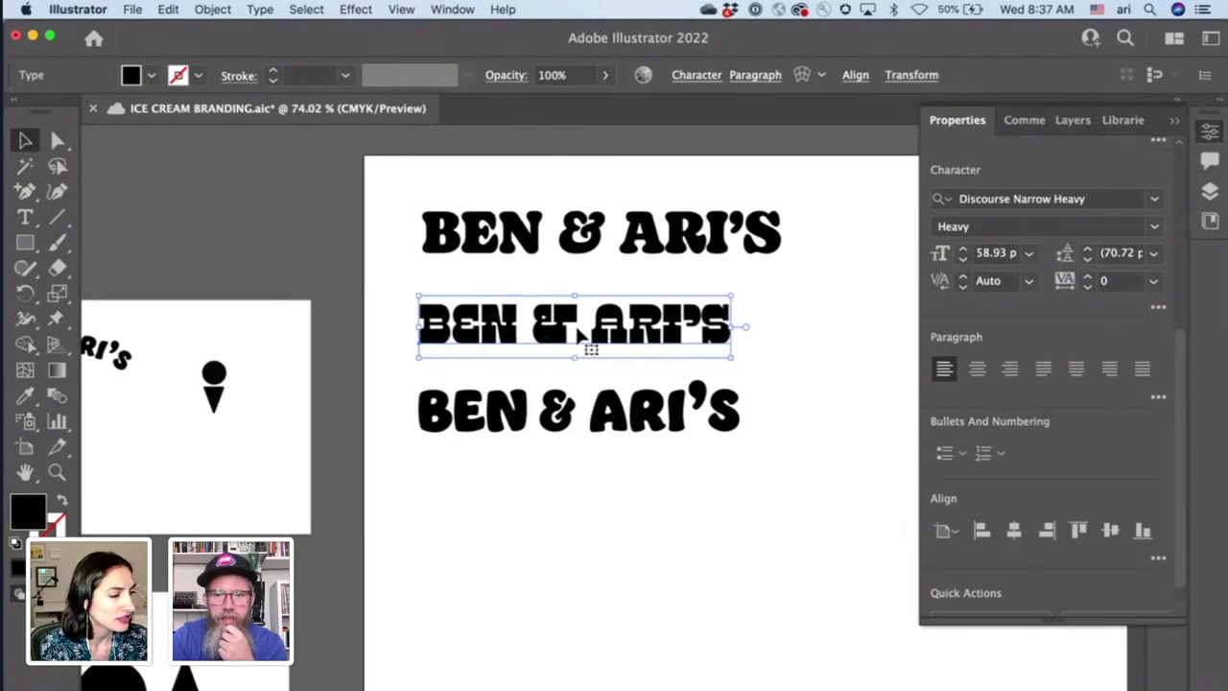
left_click(586, 423)
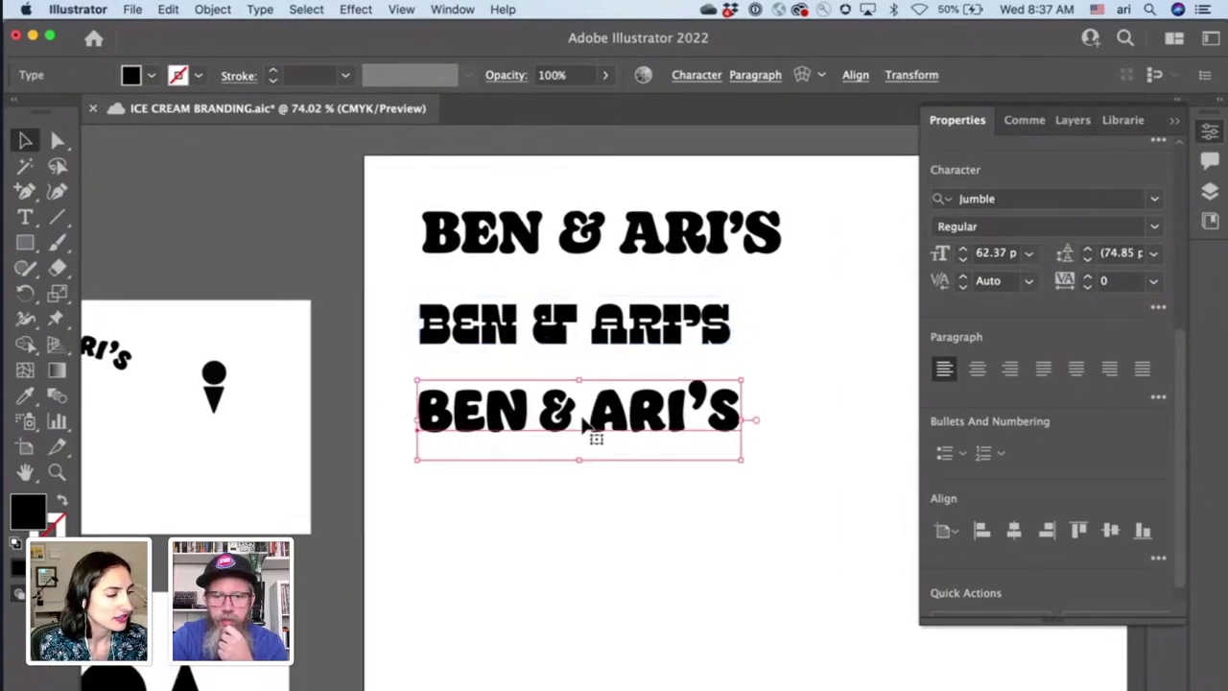
left_click(617, 331)
left_click(619, 415)
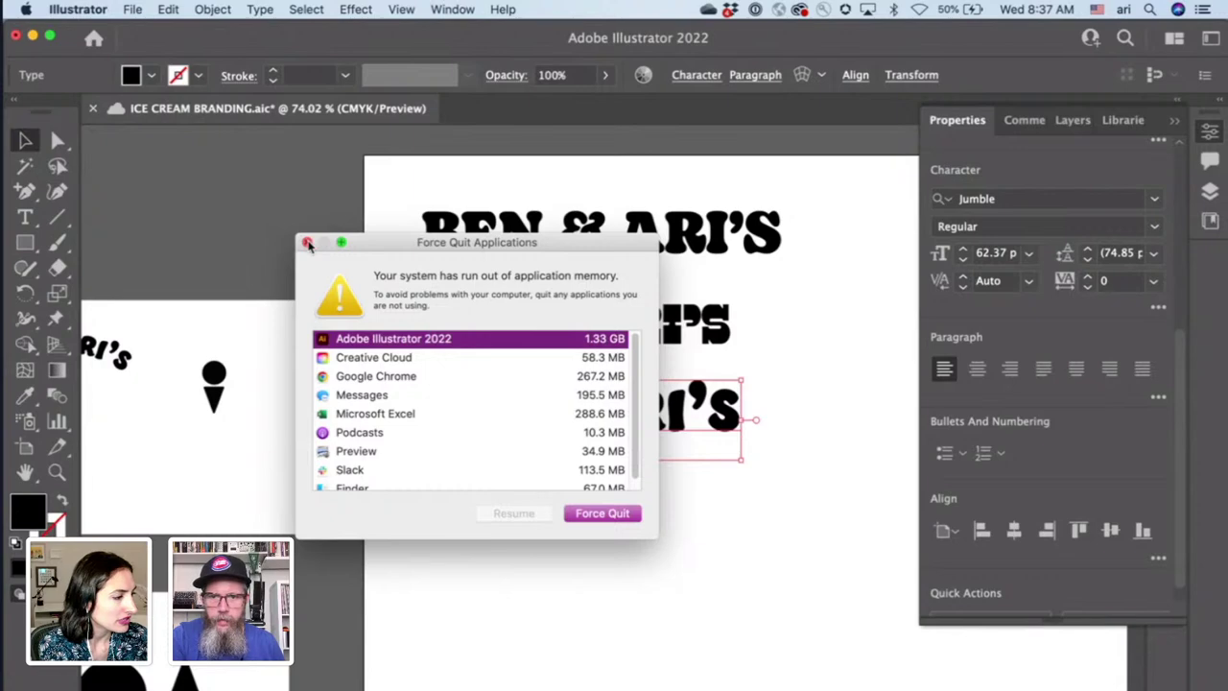
left_click(307, 244)
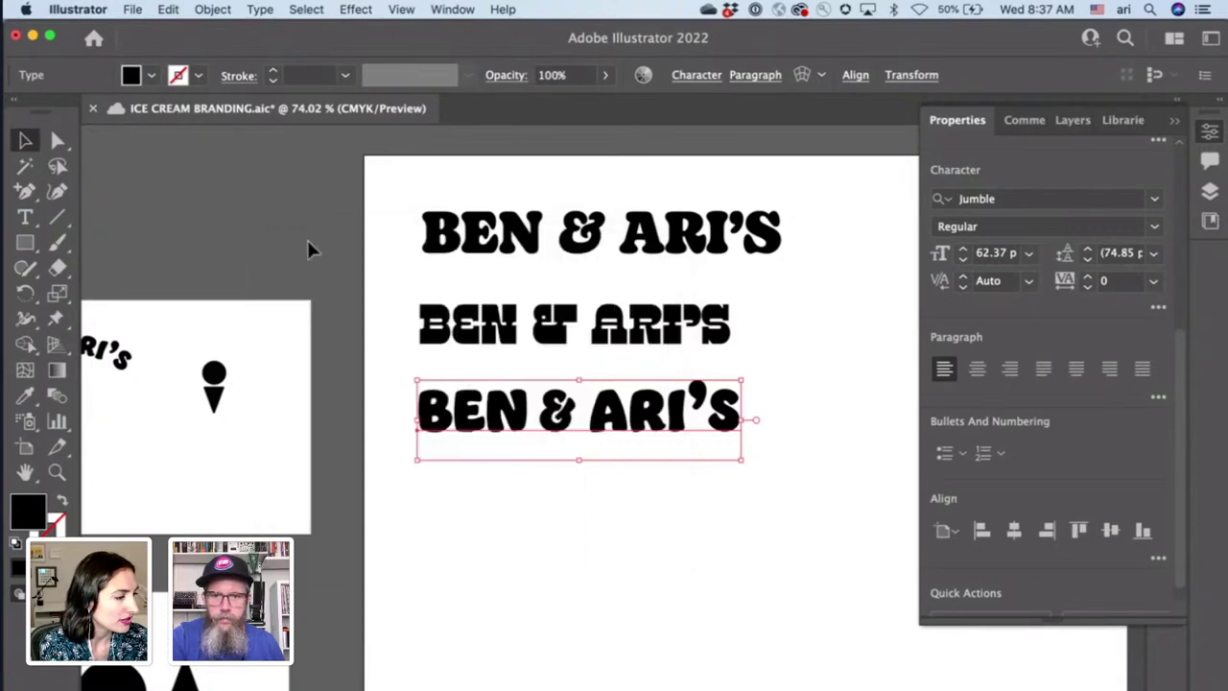
- Duplicate the Jumble wordmark downward, repeat the copy until four evenly spaced duplicates sit beneath it, and select the original
key("super+shift+b")
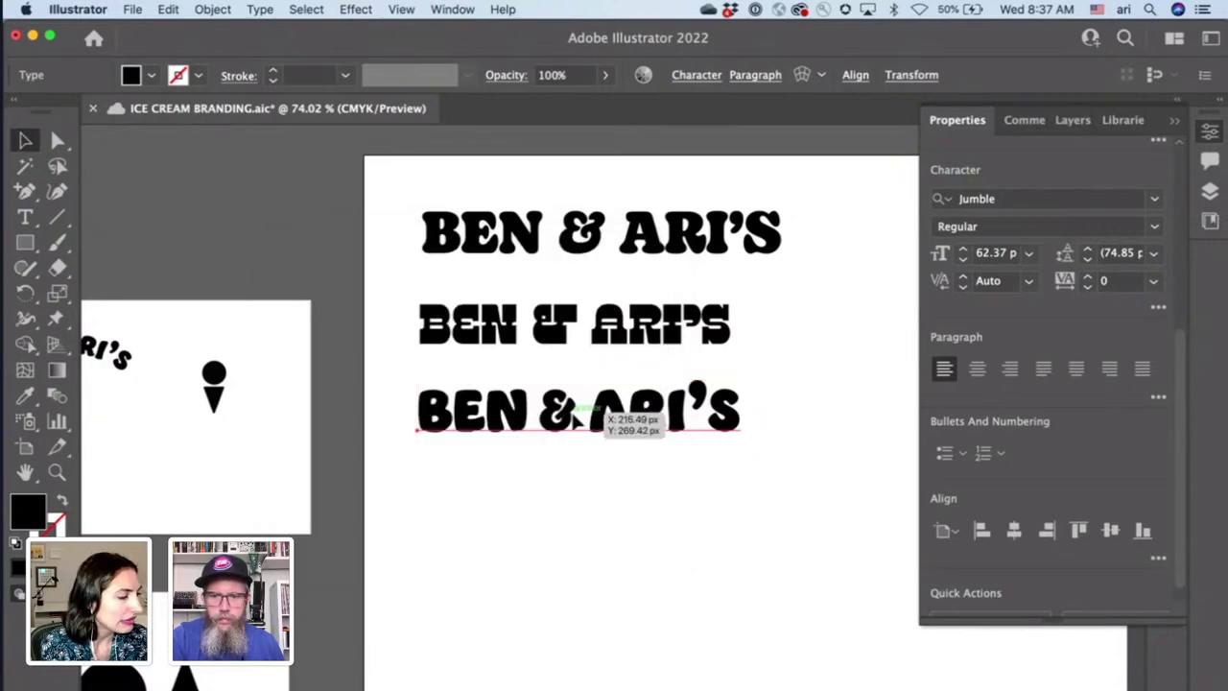
key("super+shift+b")
left_click_drag(573, 441, 566, 572)
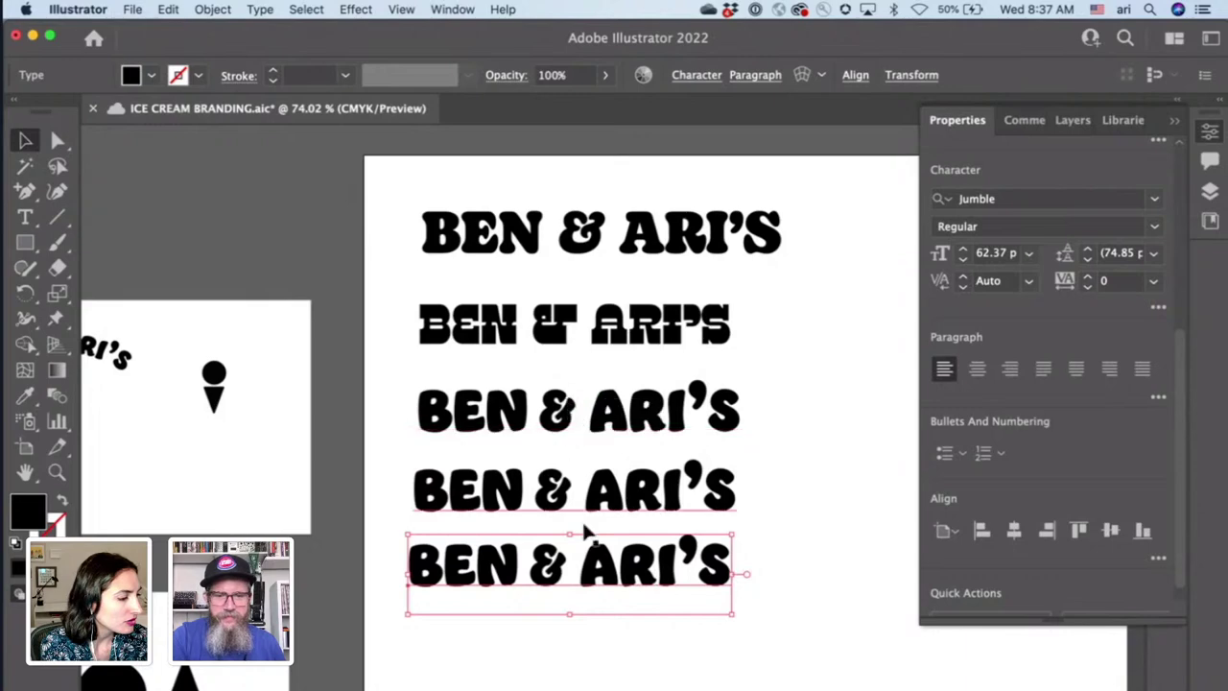
key("ctrl+d")
key("ctrl+d")
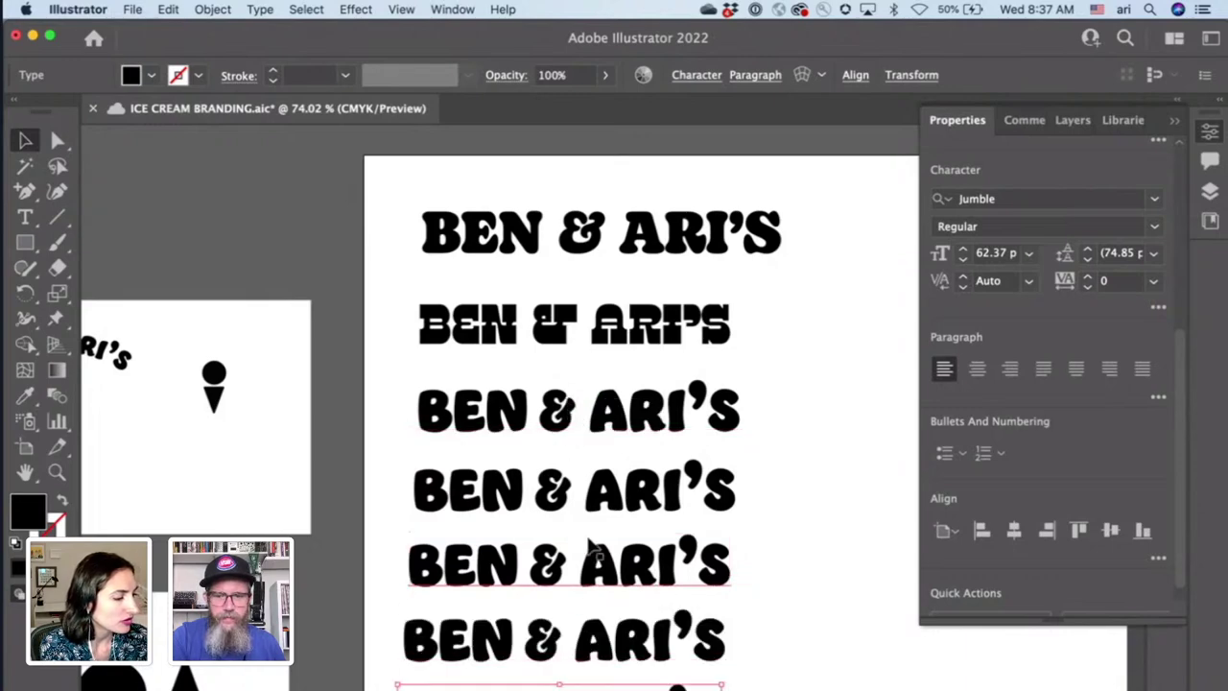
left_click(576, 421)
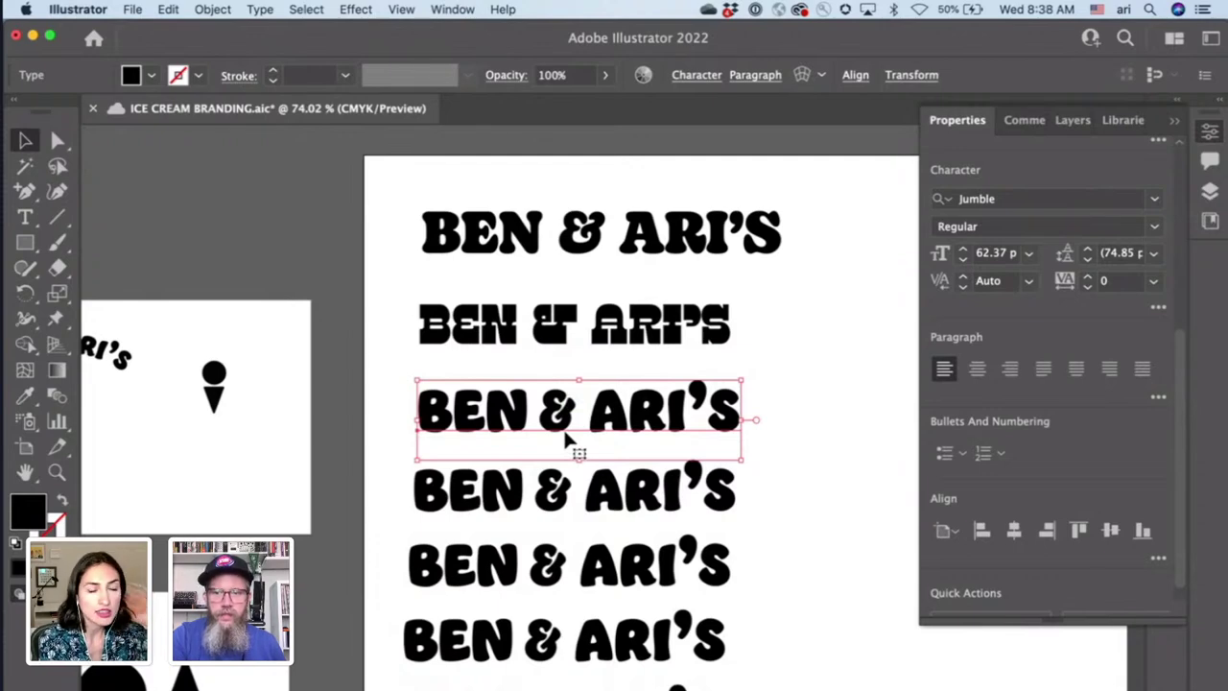
- Set the font of the fourth BEN & ARI'S wordmark to Blenny Black
left_click(568, 479)
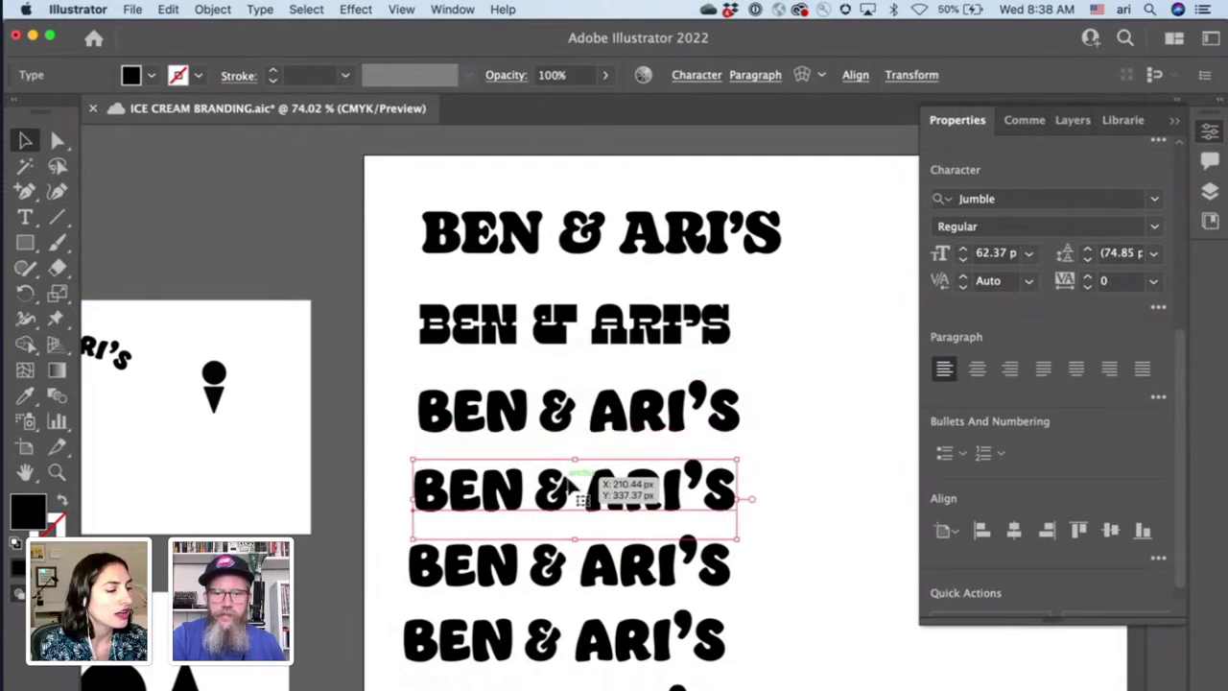
left_click(1008, 198)
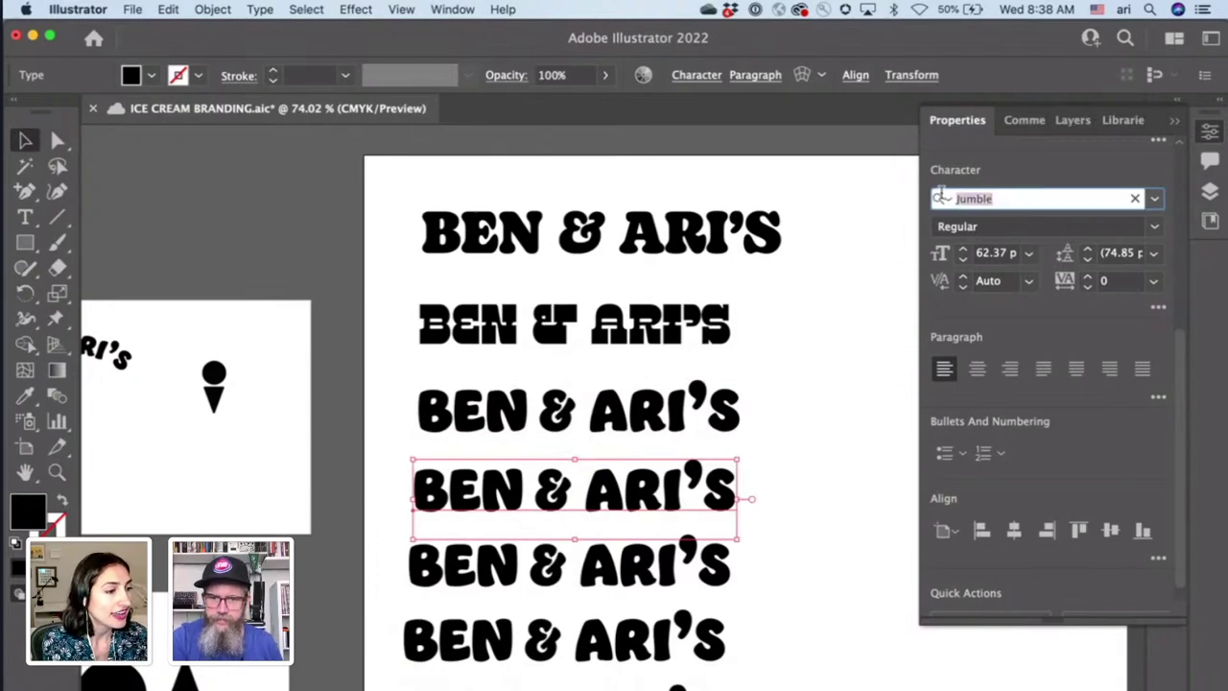
type("bley")
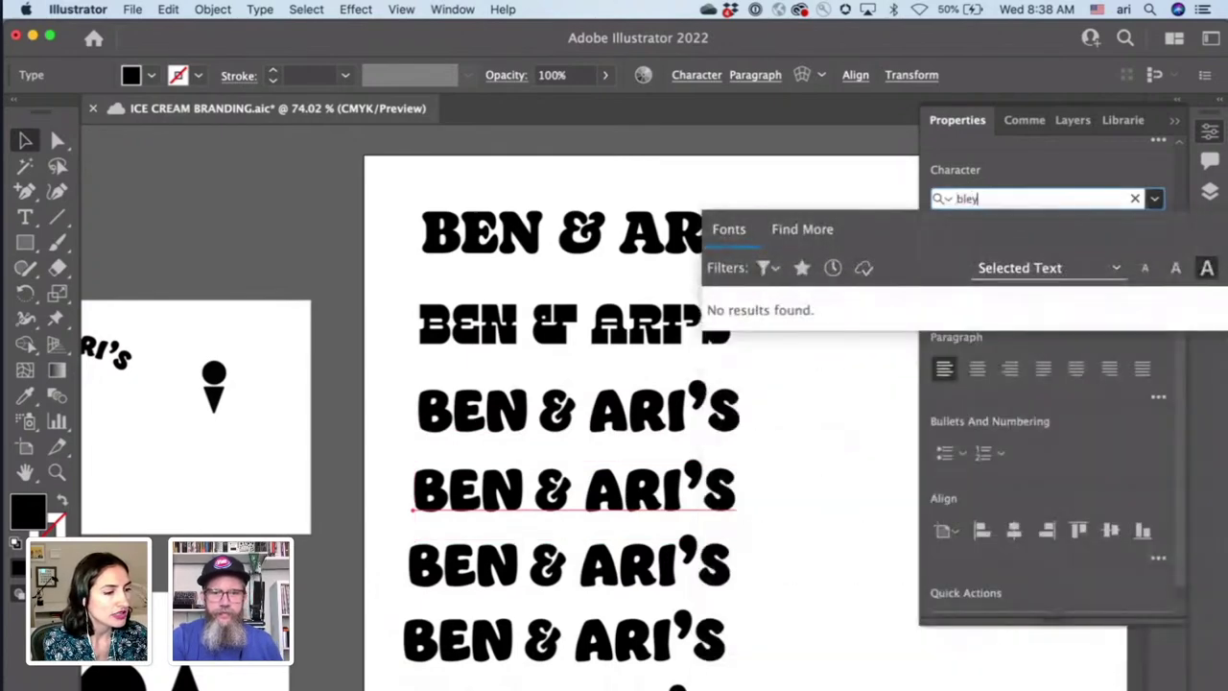
key("BackSpace")
left_click(1004, 310)
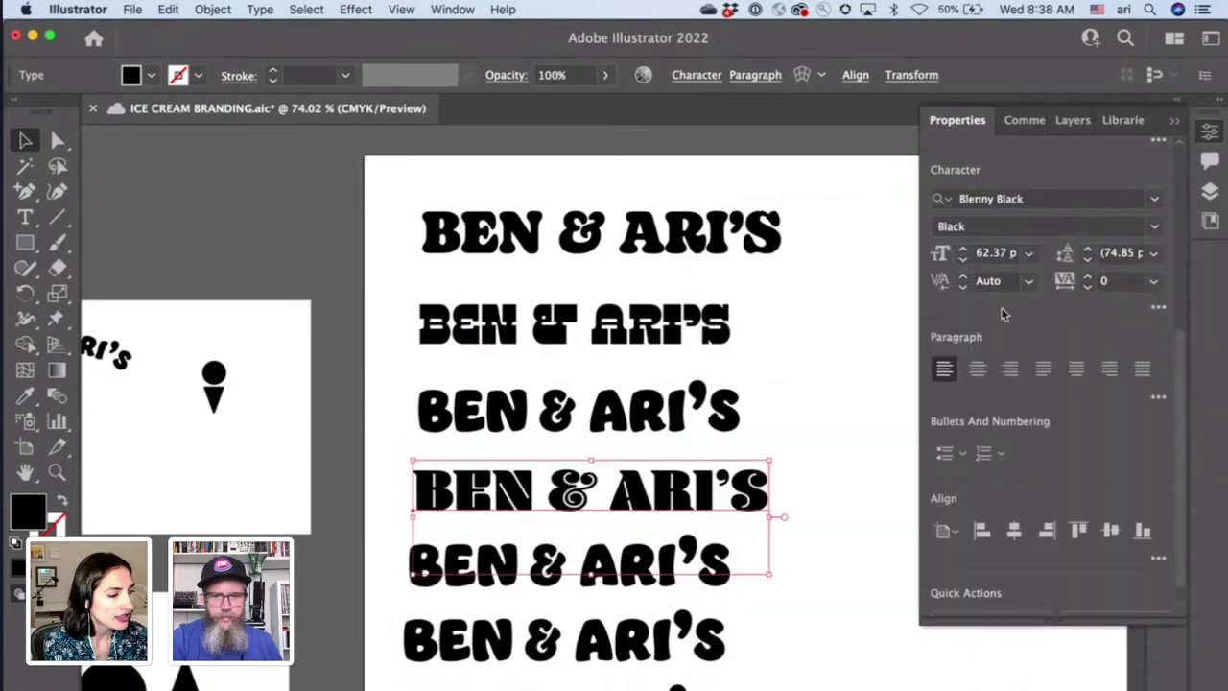
- Nudge the fifth wordmark to the right and set its font to Beastly 16 Point
left_click(539, 576)
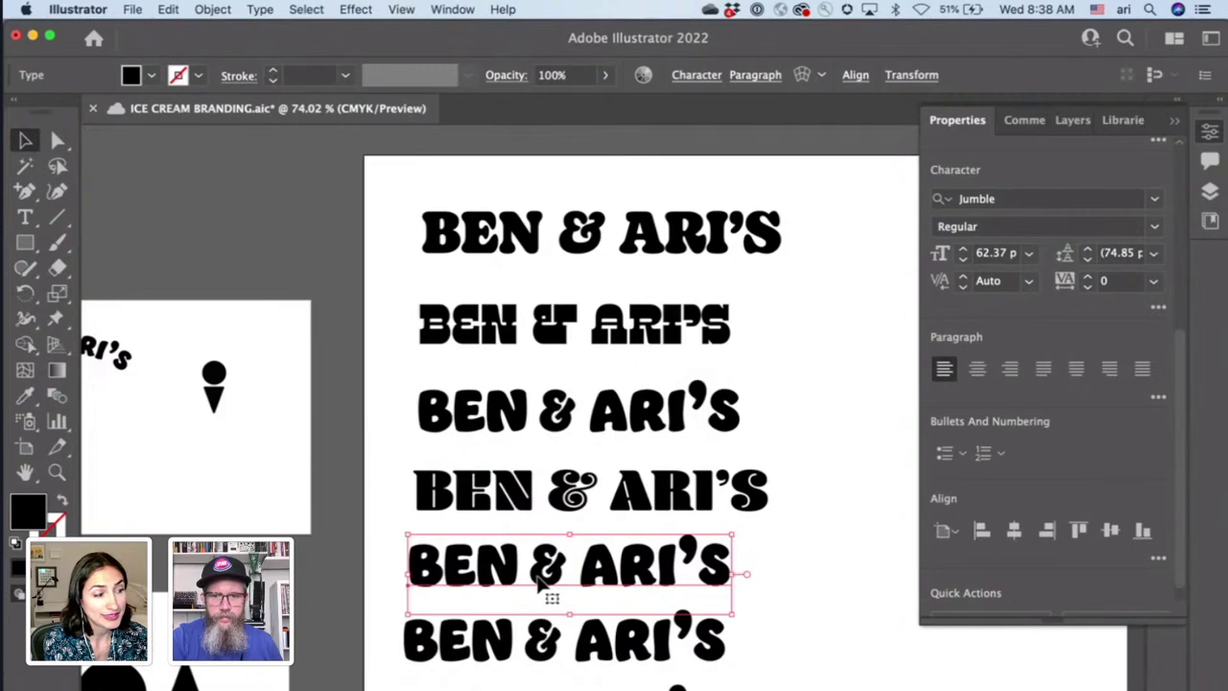
key("shift+Right")
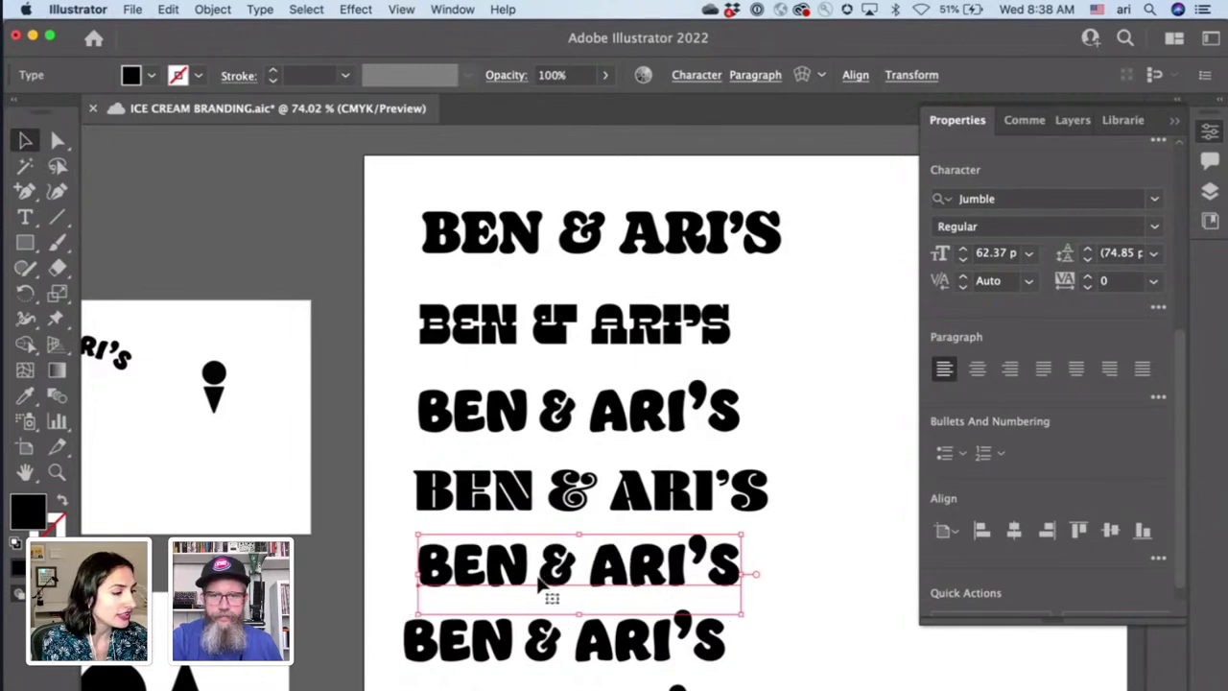
left_click(1017, 198)
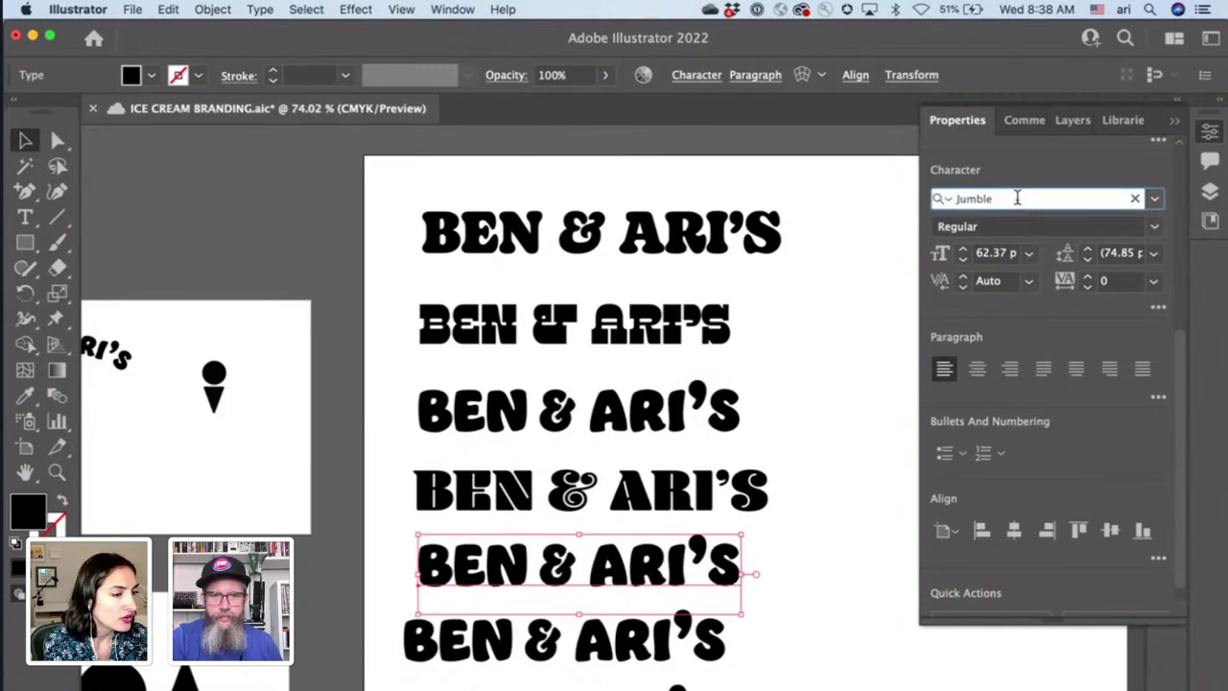
type("beas")
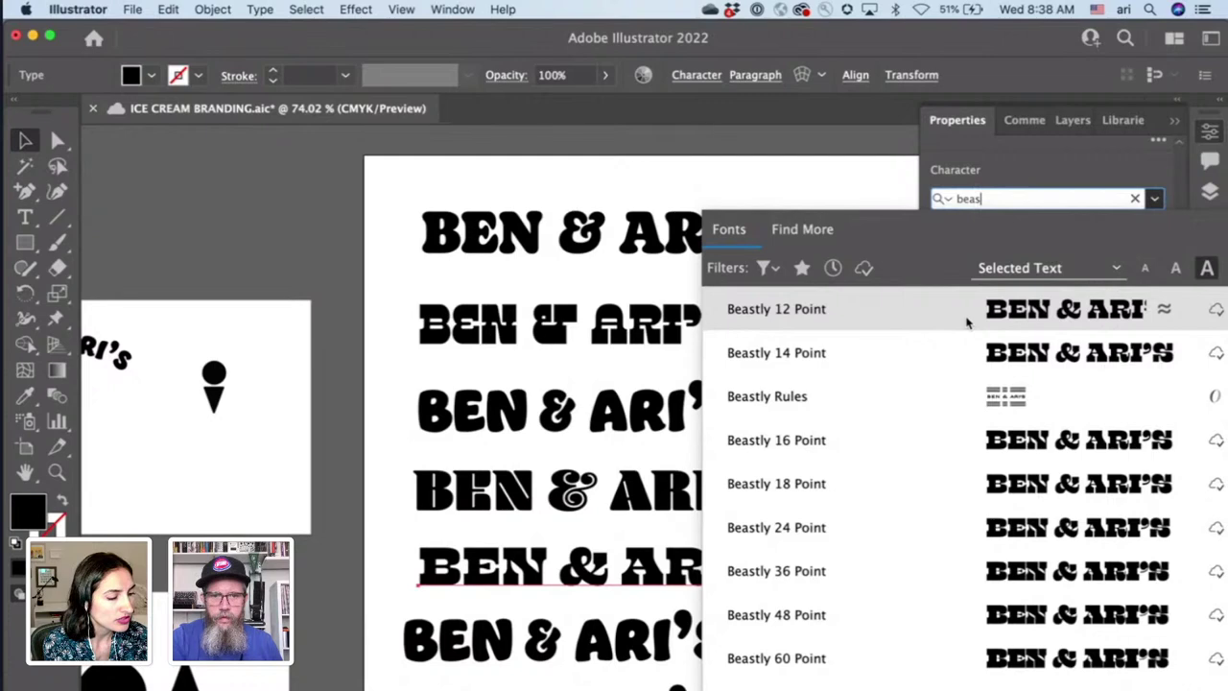
left_click(980, 449)
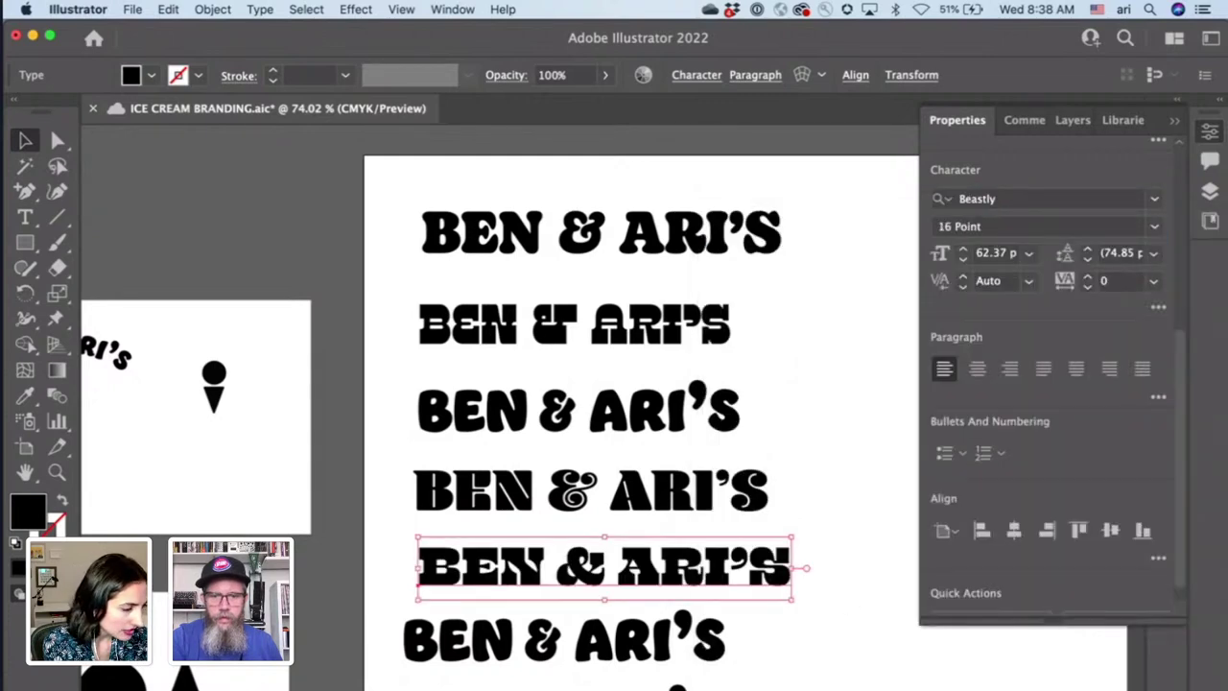
- Set the font of the sixth wordmark, below the Beastly one, to Hoss Round Heavy
key("cmd+z")
scroll(582, 658, "down", 3)
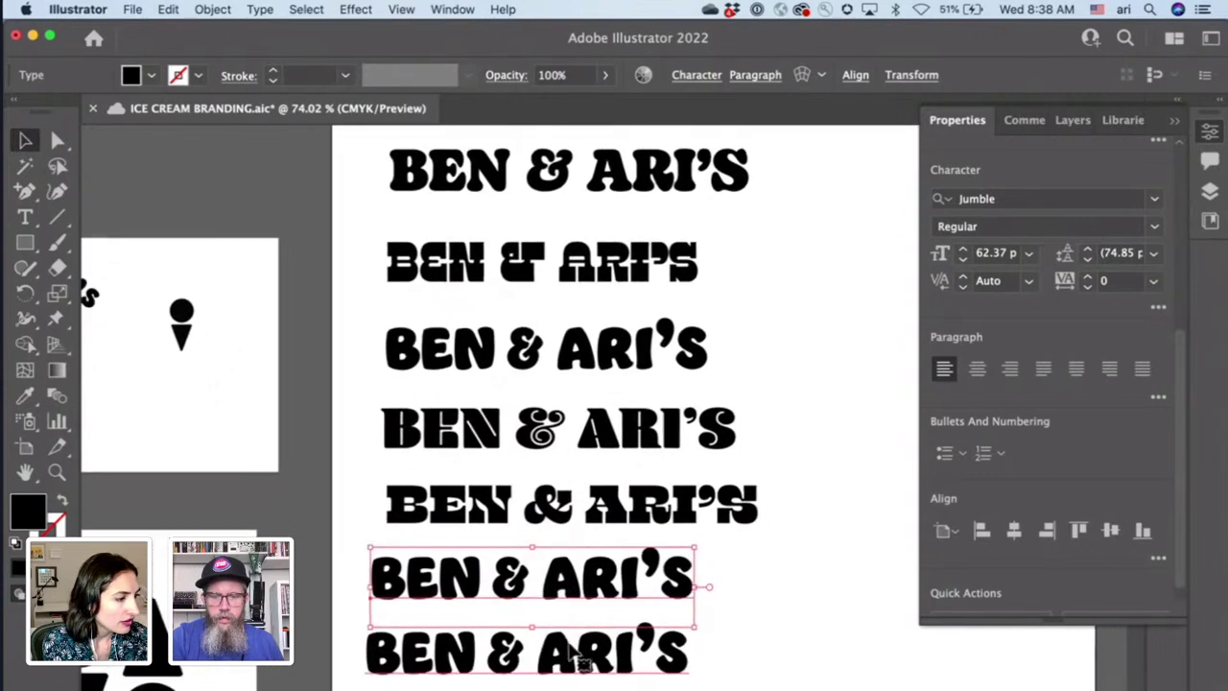
scroll(576, 658, "right", 2)
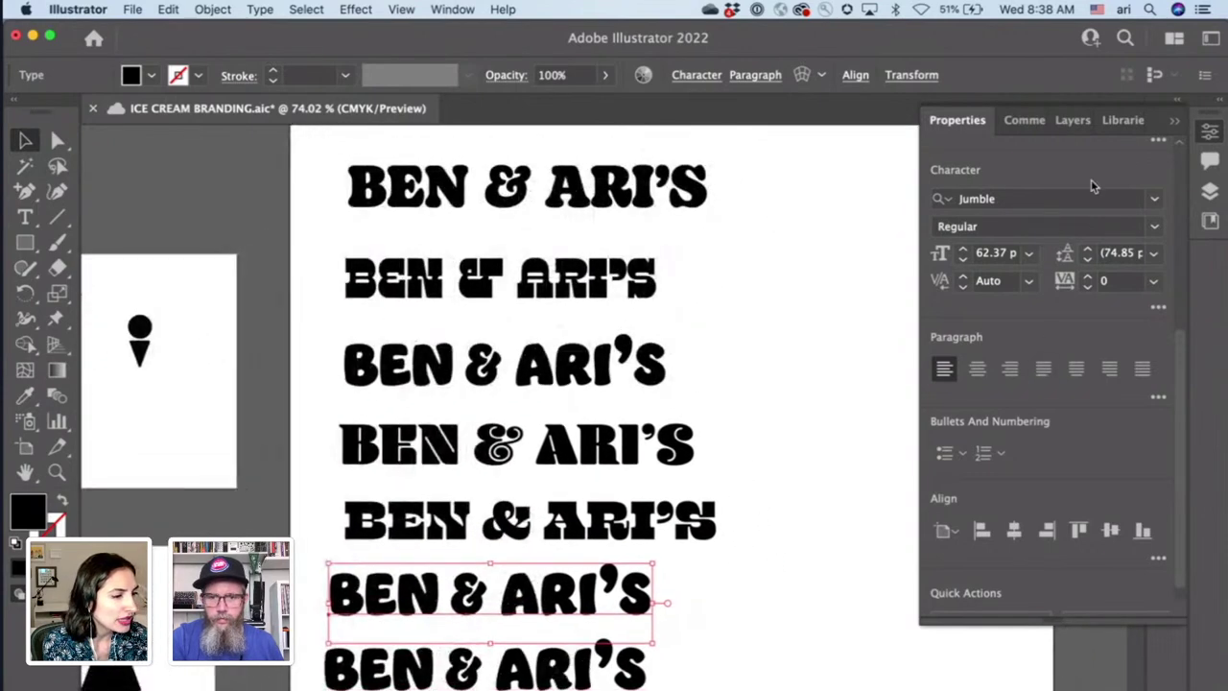
left_click(1077, 192)
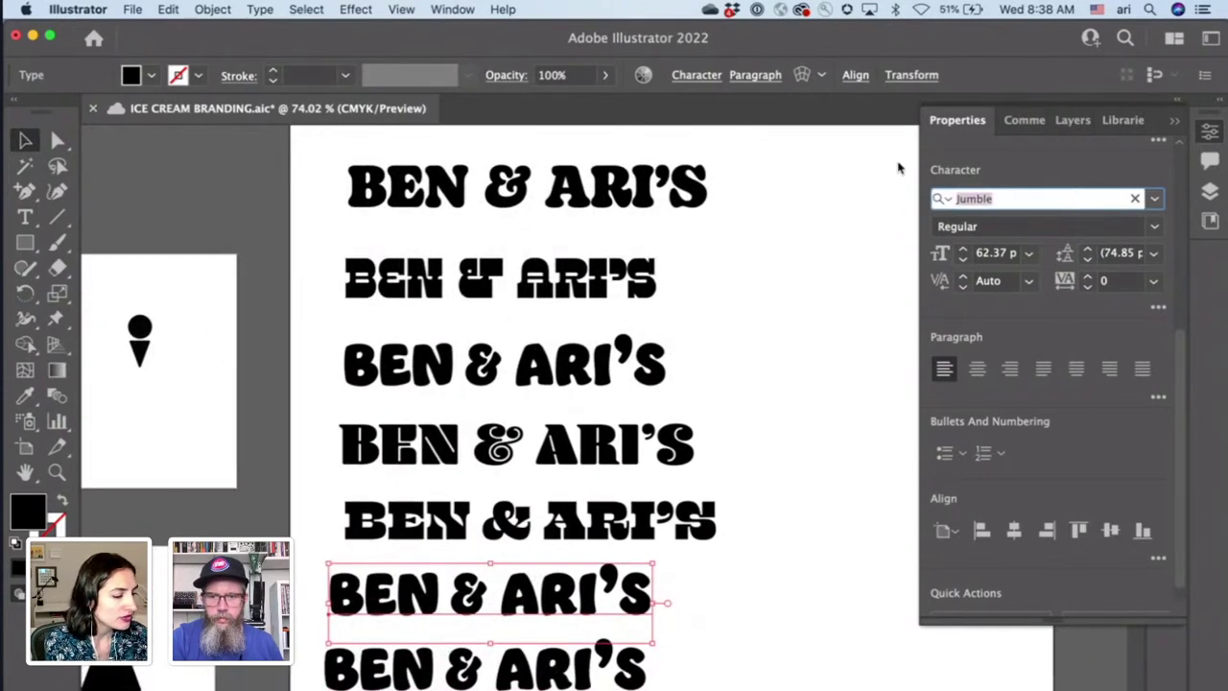
type("hoss")
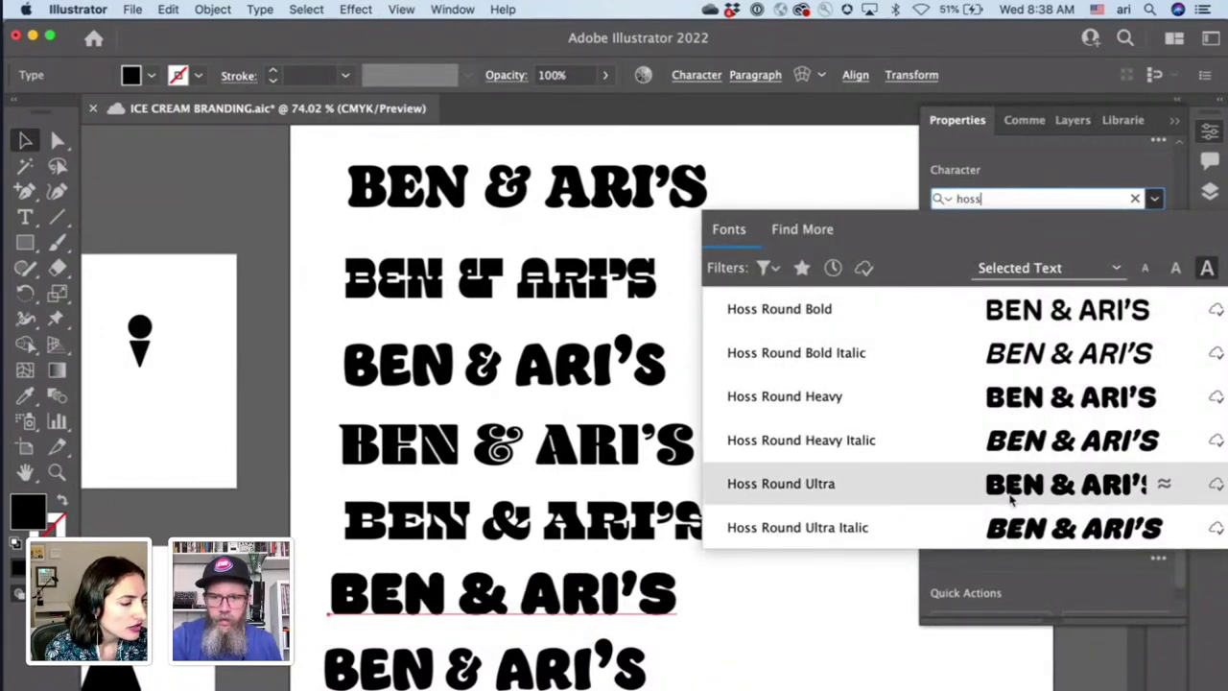
left_click(1027, 395)
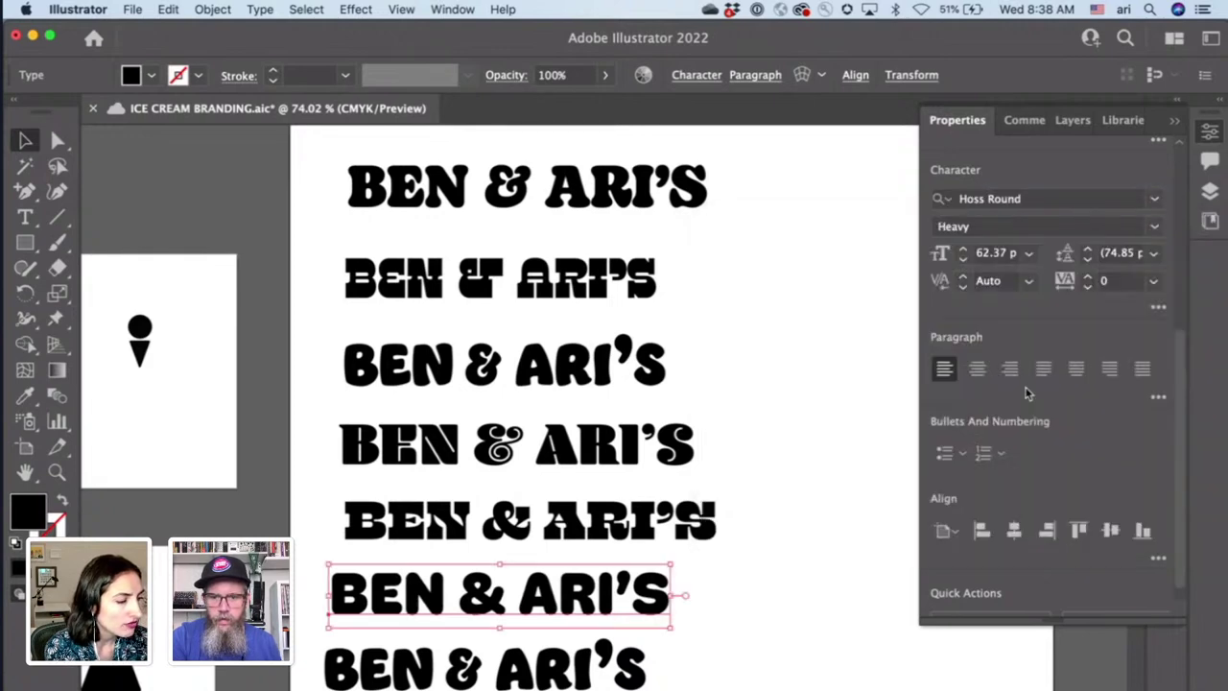
- Nudge the seventh wordmark to the right, set its font to Caraque Bold Melted, and move it slightly down
left_click(595, 667)
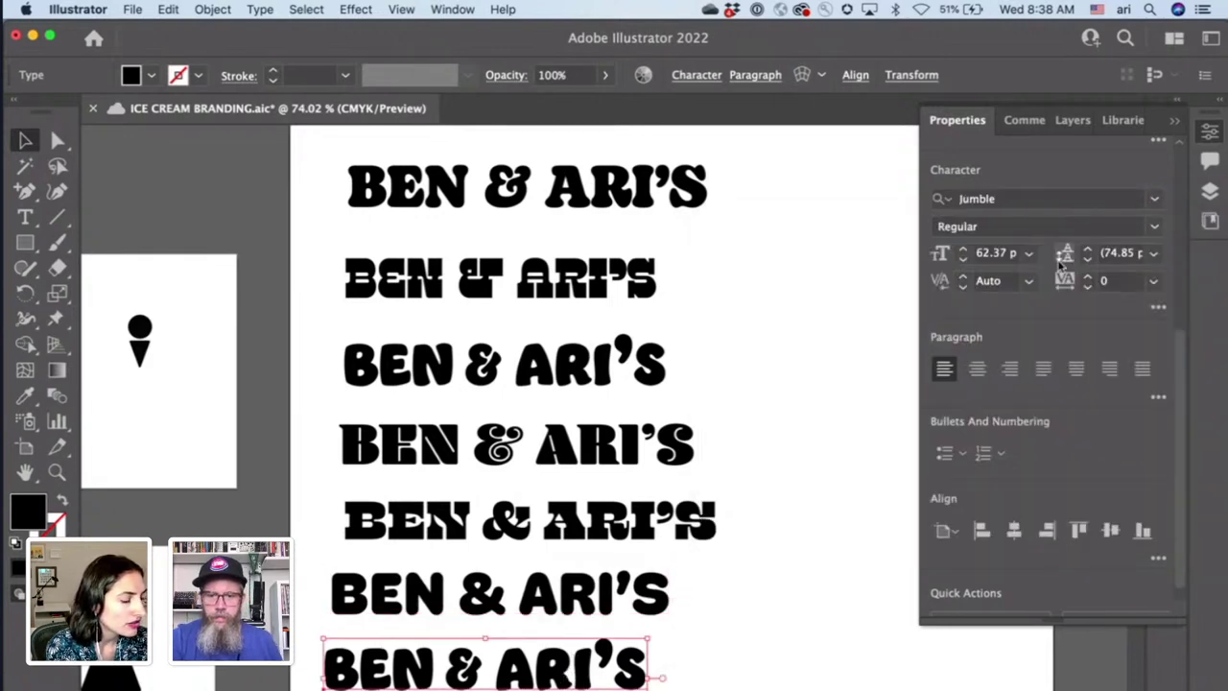
key("shift+Right")
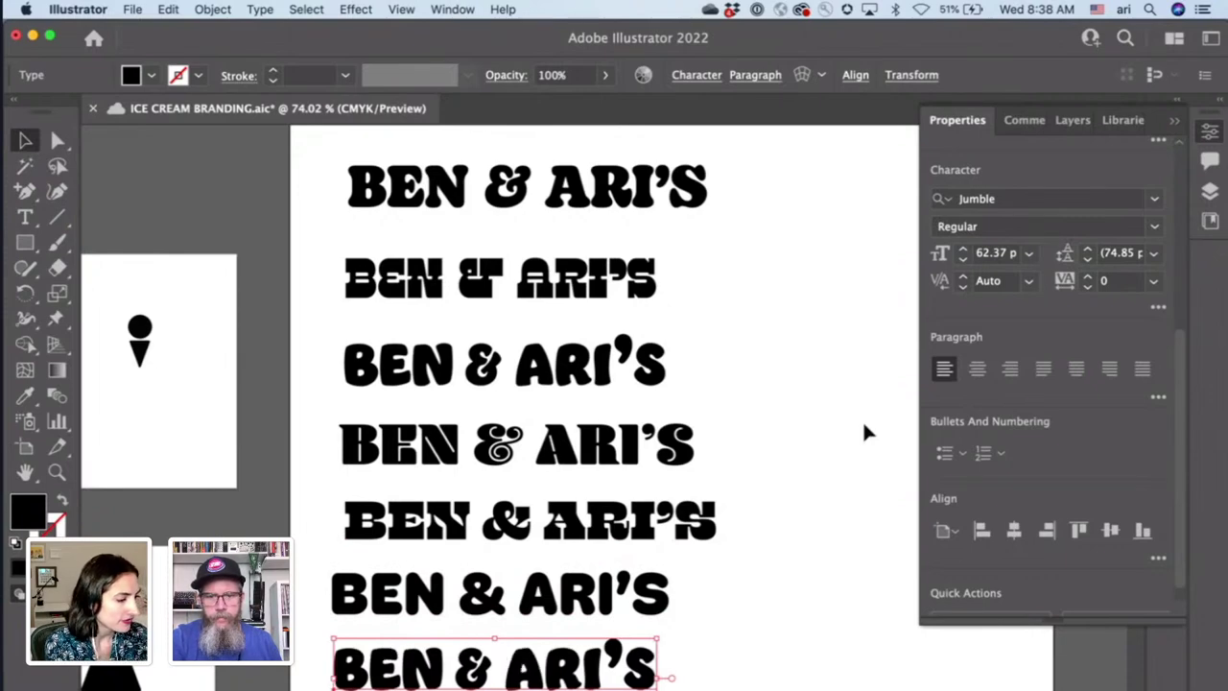
left_click(1013, 197)
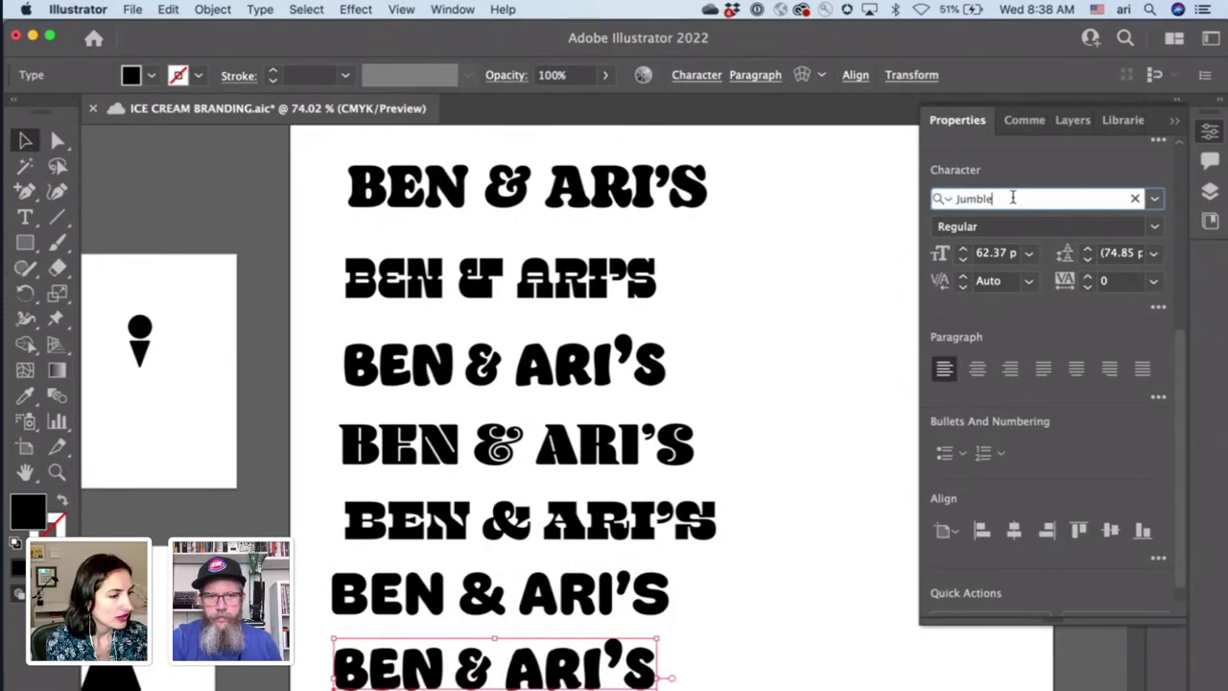
type("caraque")
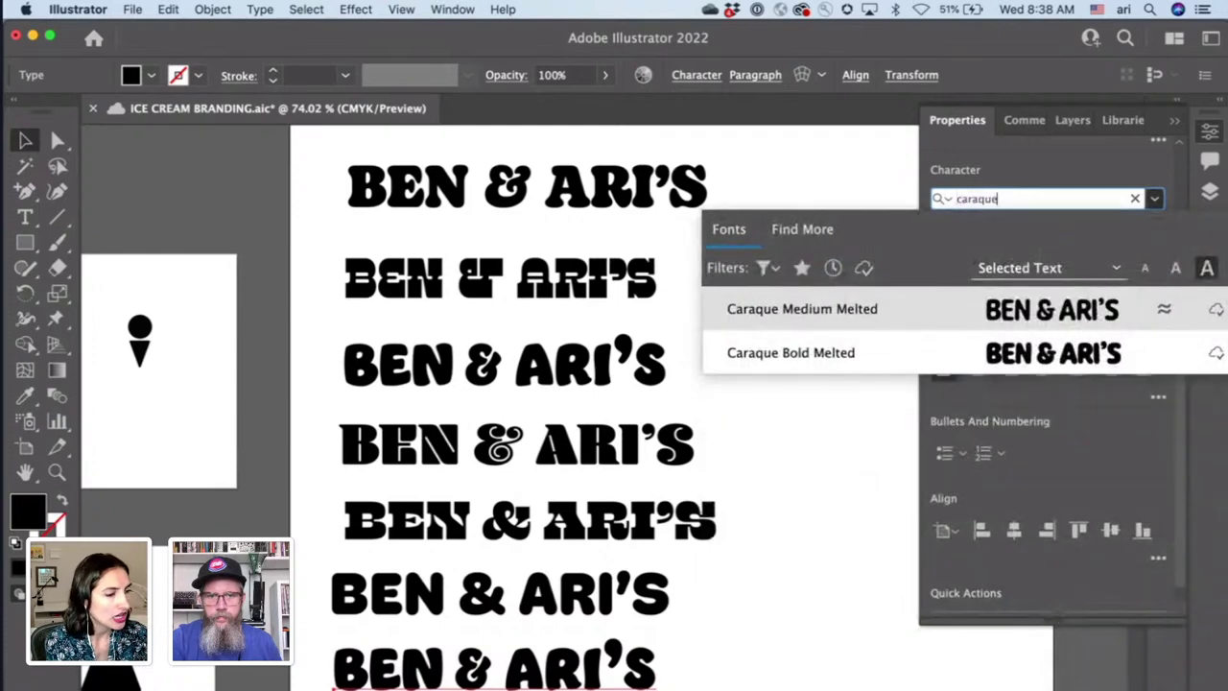
left_click(969, 352)
mouse_move(548, 648)
left_mouse_down()
mouse_move(540, 656)
mouse_move(552, 667)
left_mouse_up()
- Move the Discourse, Blenny and Beastly wordmarks into a right-hand column, and stack the Decoy and Jumble wordmarks at the artboard's upper left
scroll(552, 667, "down", 3)
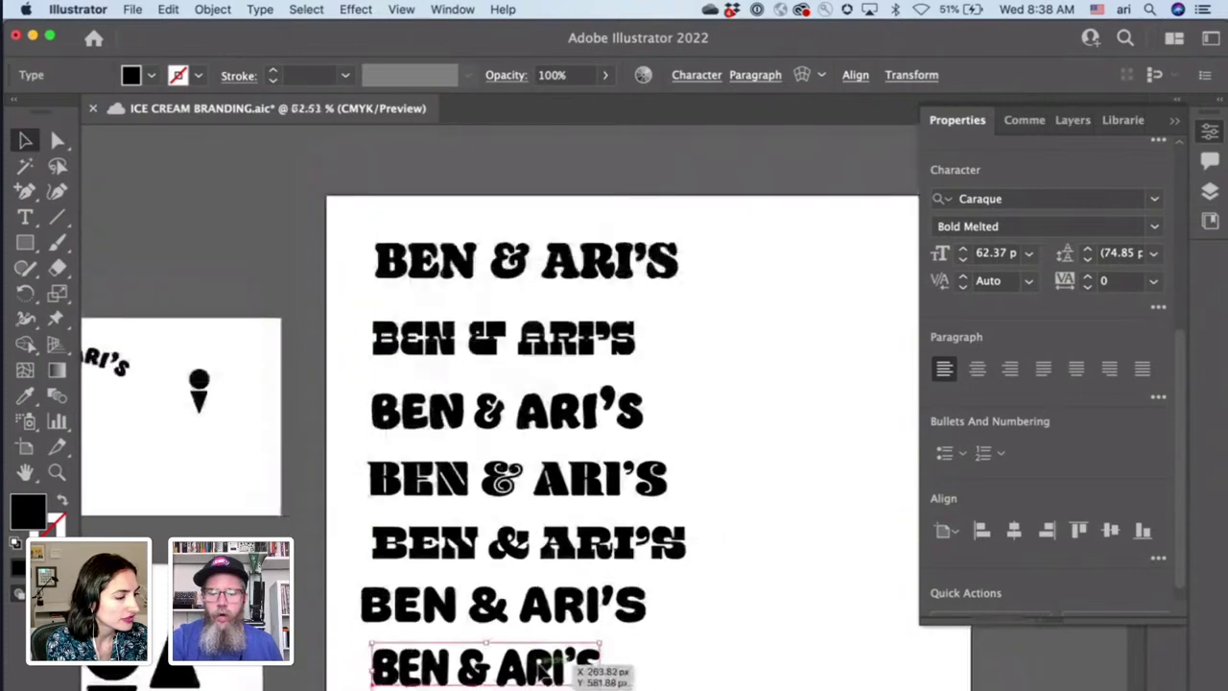
scroll(547, 664, "right", 3)
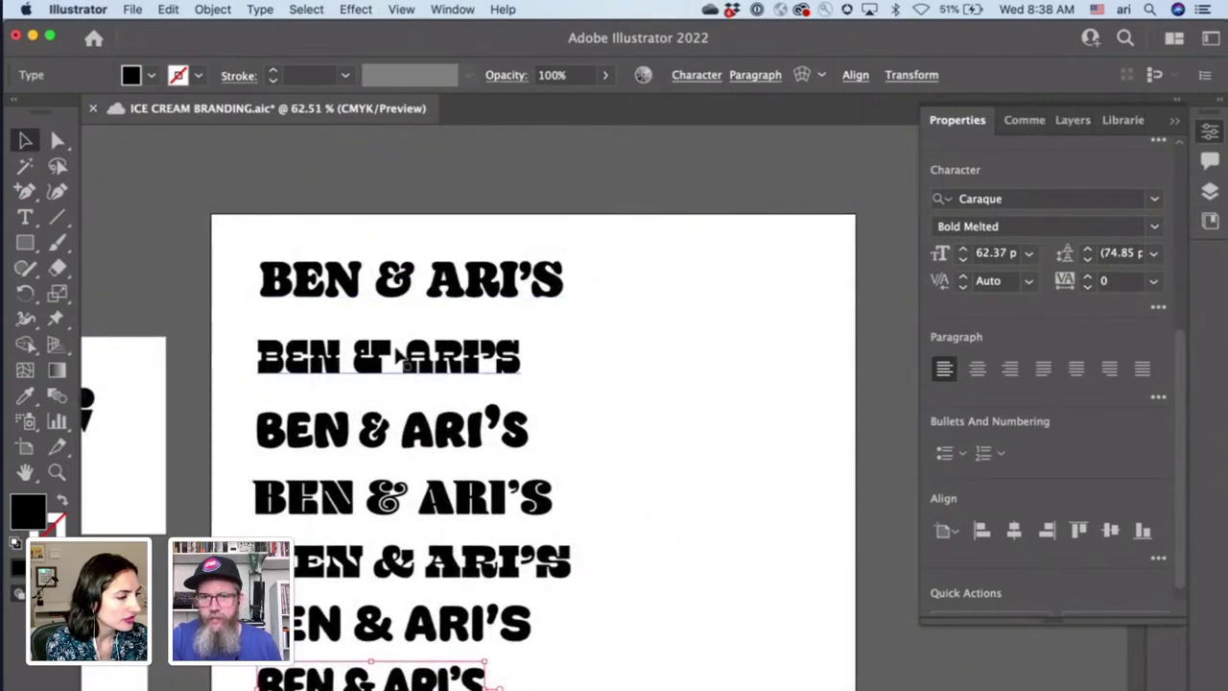
left_click_drag(408, 353, 744, 271)
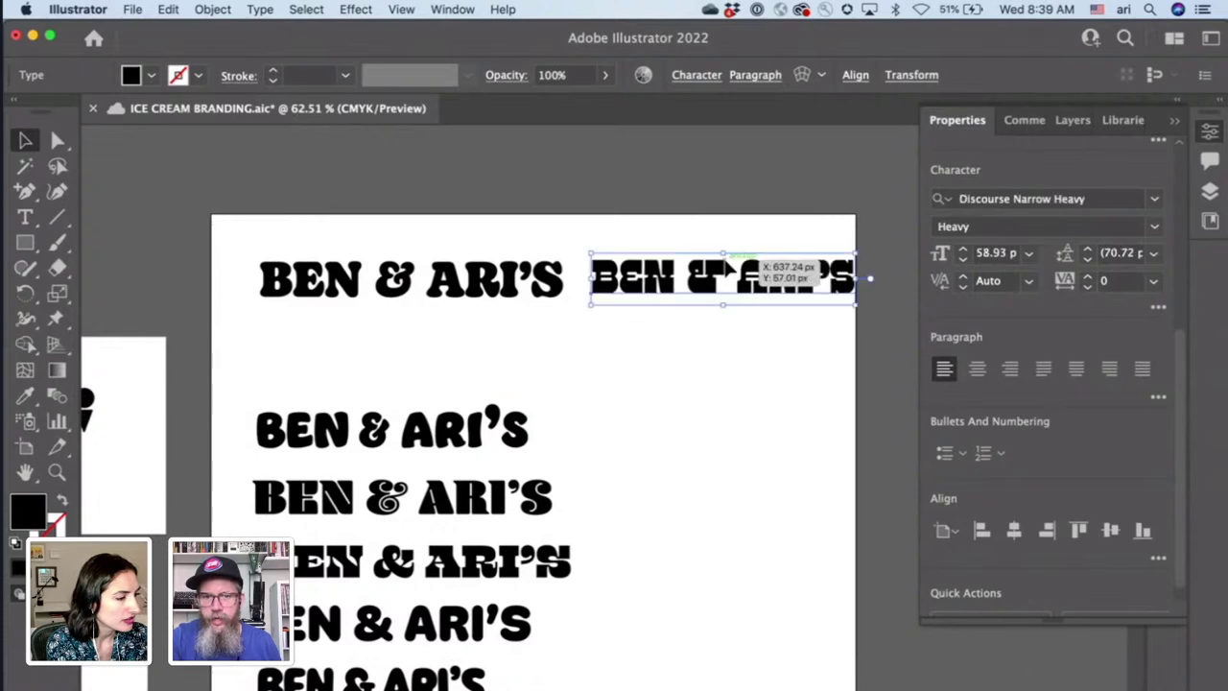
left_click_drag(526, 273, 494, 267)
left_click_drag(470, 437, 439, 353)
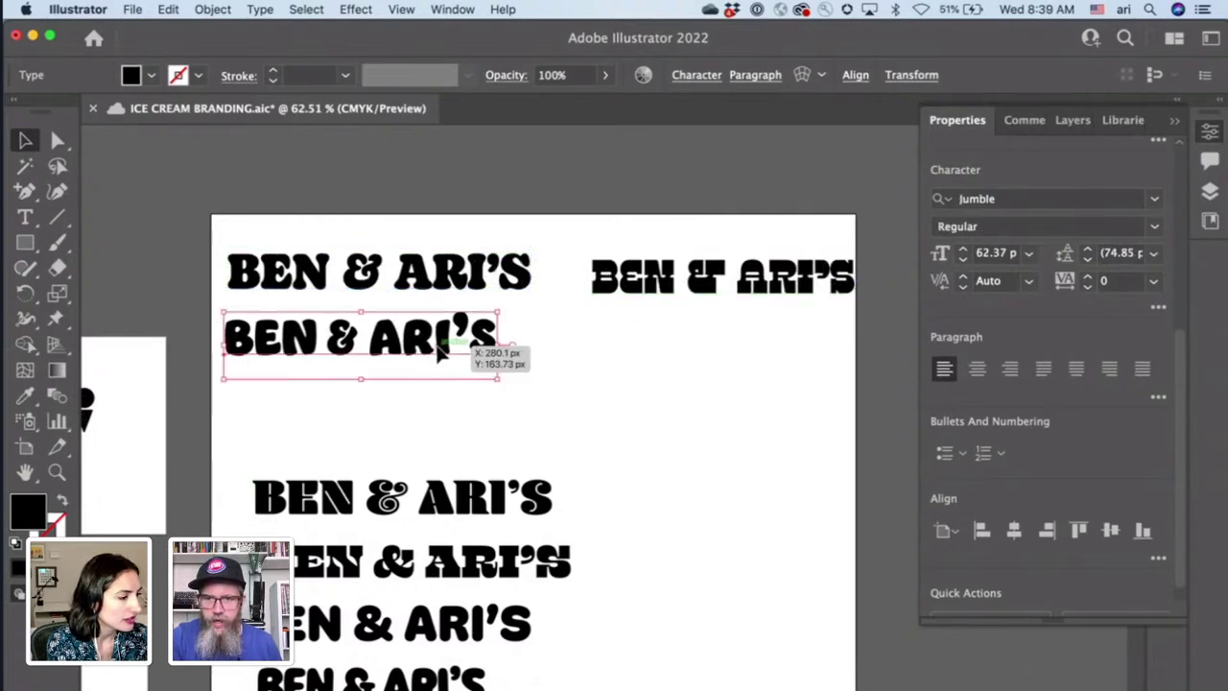
left_click_drag(470, 490, 816, 336)
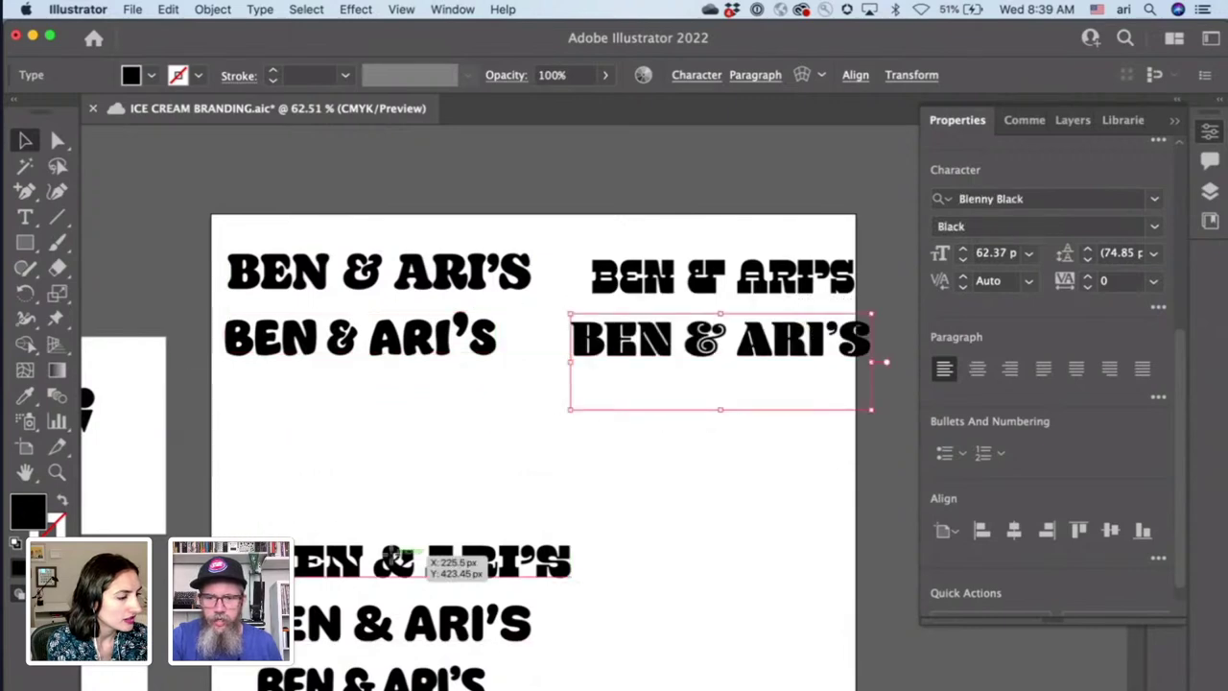
left_click_drag(396, 562, 699, 411)
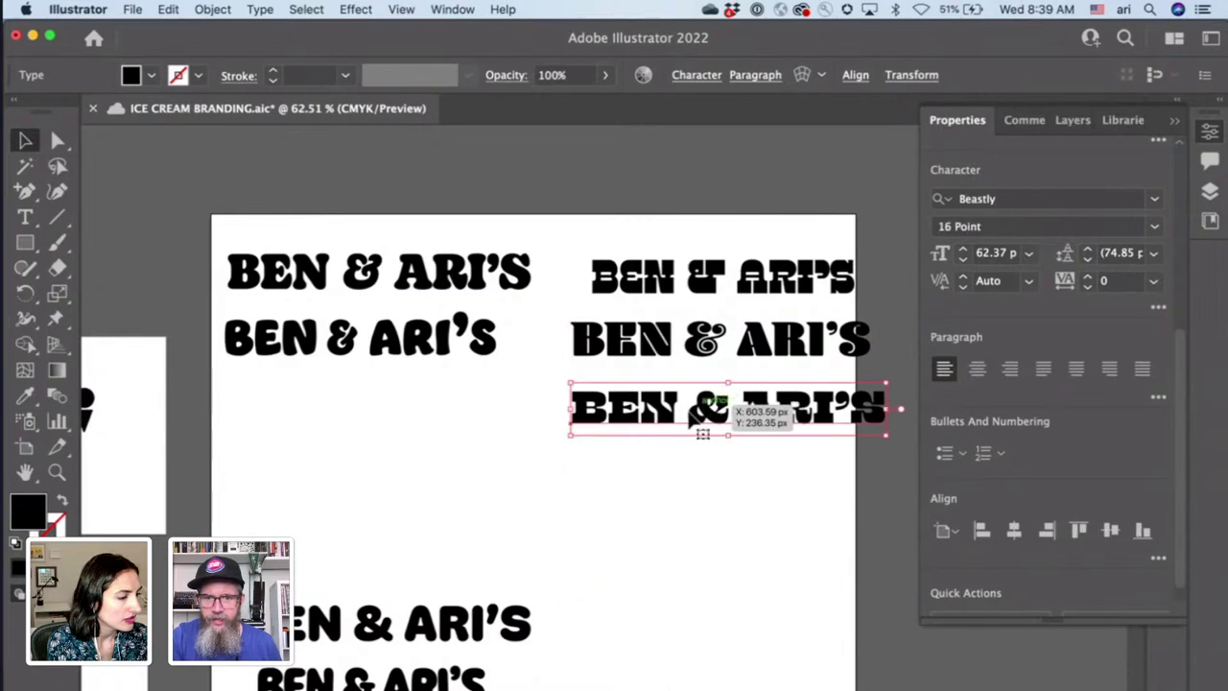
- Place the Hoss Round and Caraque wordmarks beneath Jumble in the left column, with Caraque enlarged to about 70 pt
left_click_drag(456, 619, 439, 382)
left_click_drag(454, 667, 419, 517)
left_click_drag(440, 393, 443, 421)
left_click(696, 544)
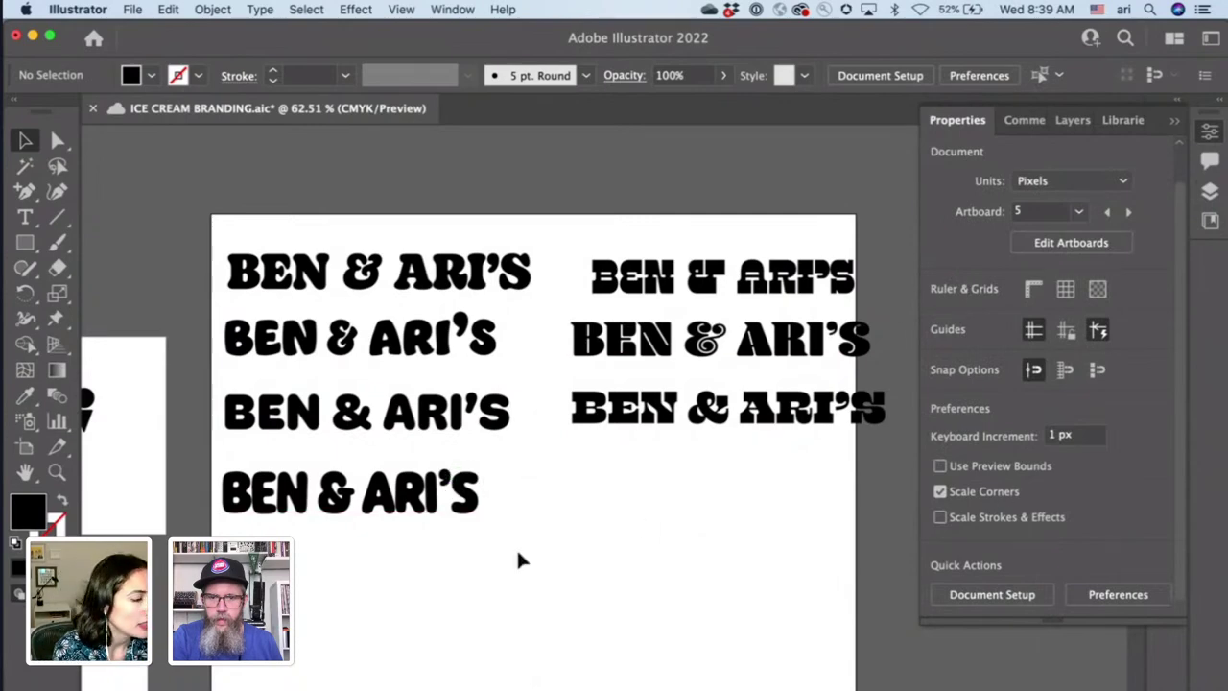
- Duplicate the Caraque wordmark beneath itself, line the original up with the left column, and save the document
left_click(413, 494)
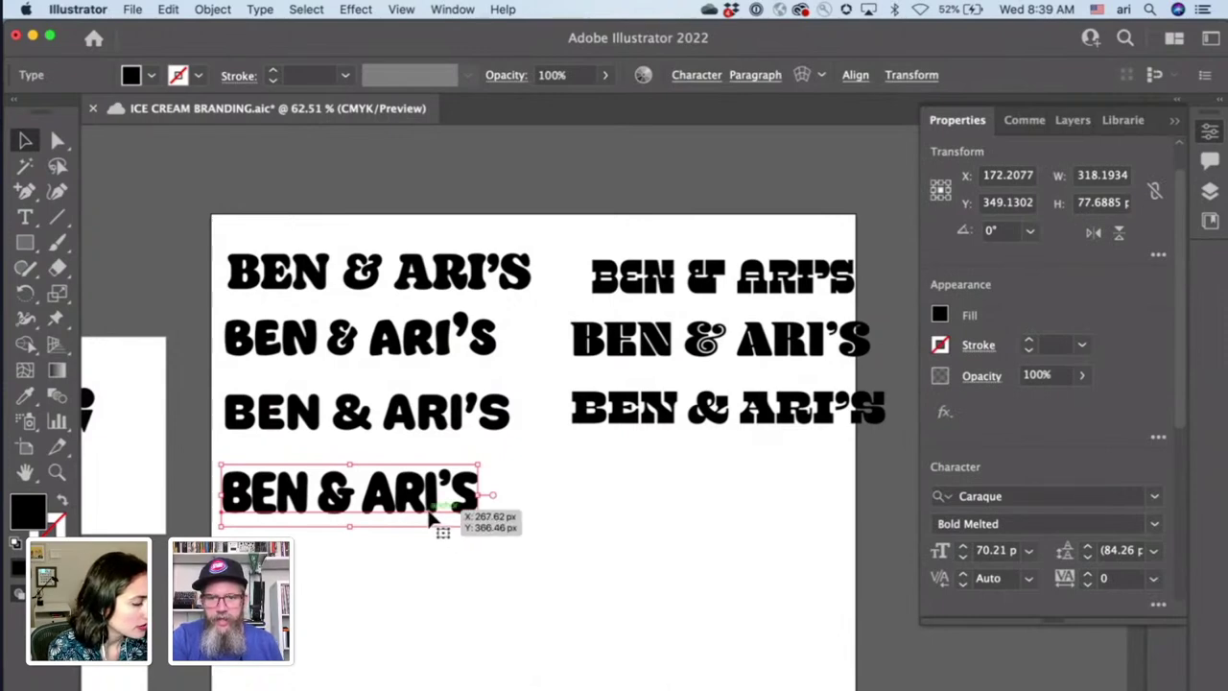
mouse_move(429, 516)
left_mouse_down()
mouse_move(434, 595)
mouse_move(432, 497)
left_mouse_up()
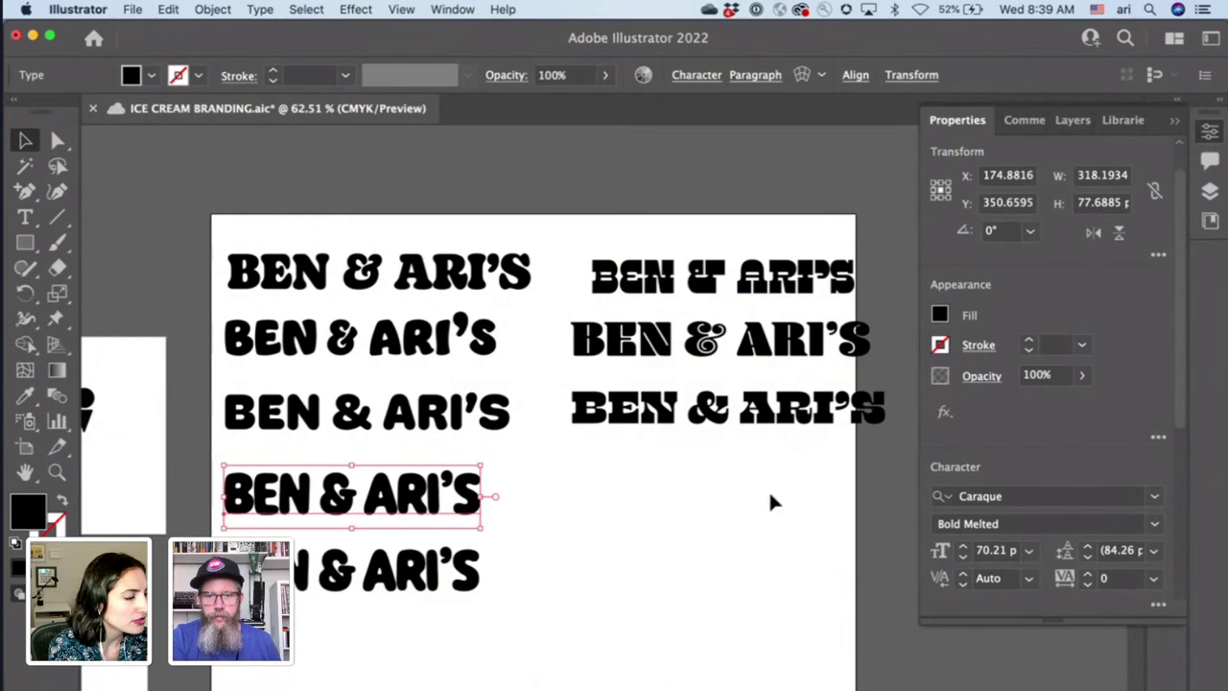
left_click(576, 638)
key("super+s")
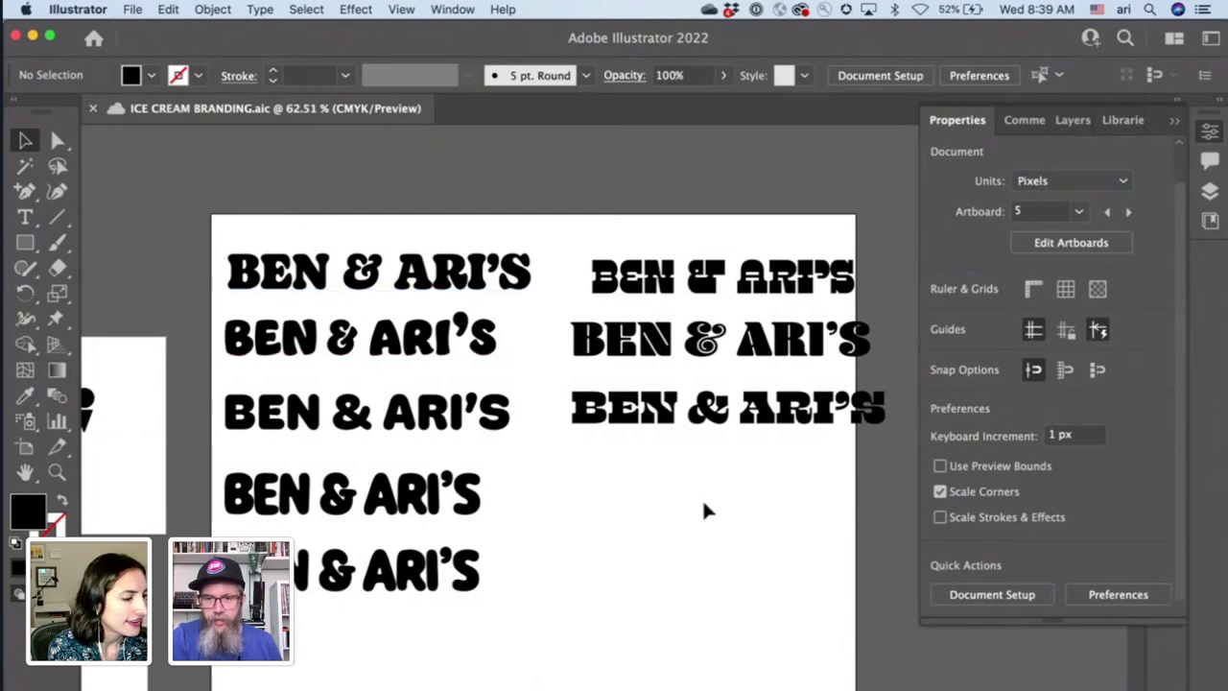
- Compare the Caraque and Jumble wordmarks in the left column up close
left_click(470, 574)
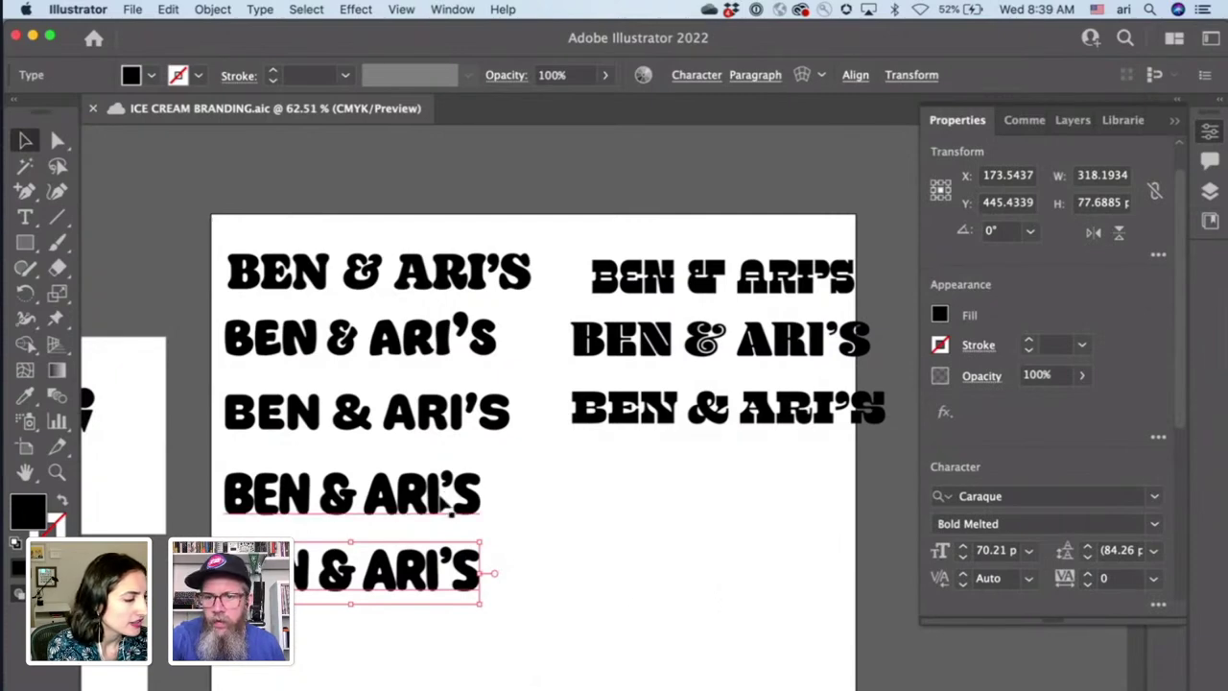
left_click(419, 358)
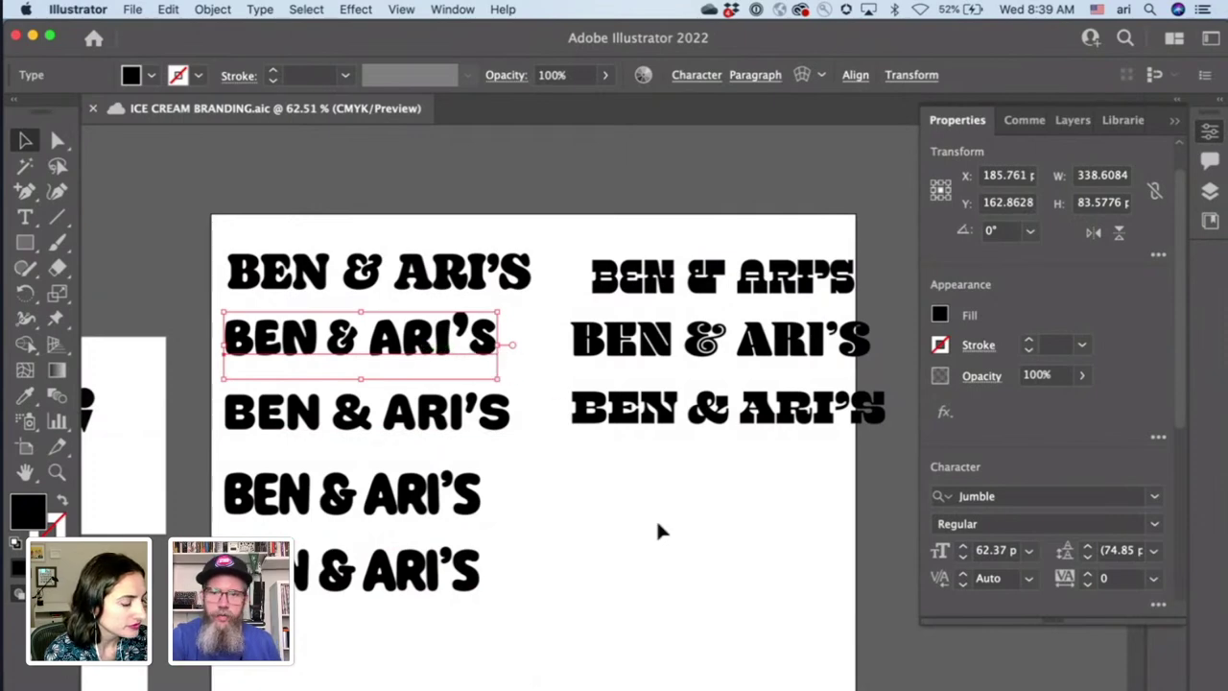
scroll(657, 514, "up", 5)
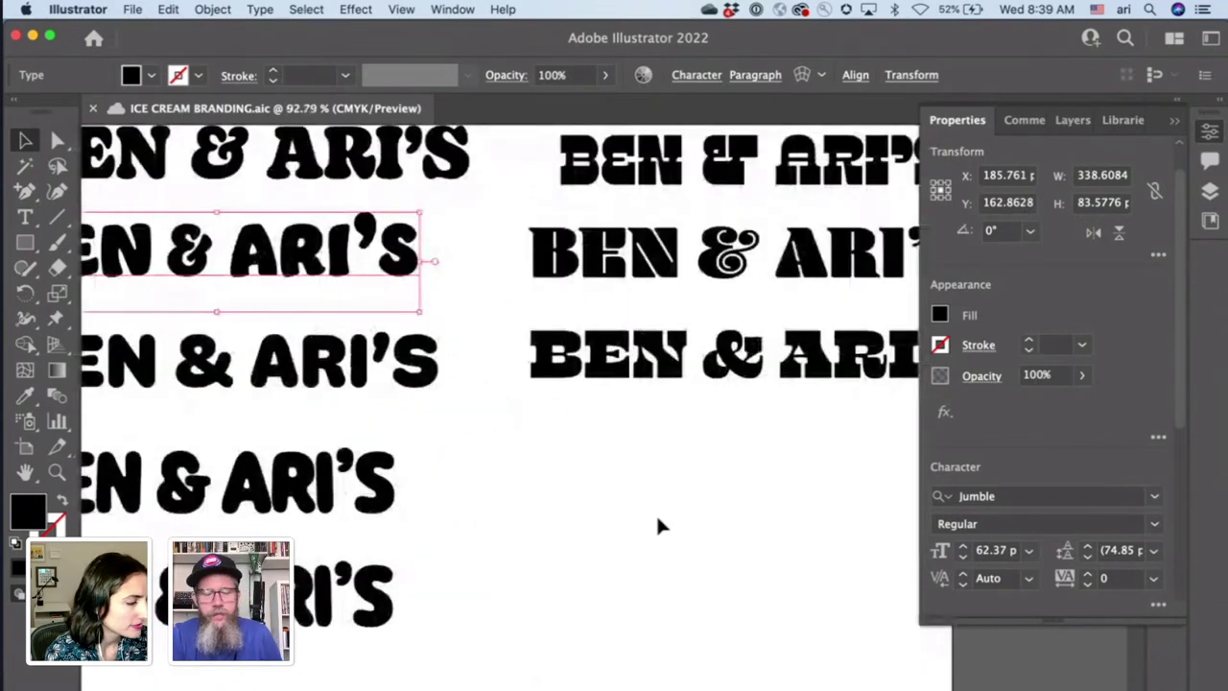
scroll(656, 513, "up", 2)
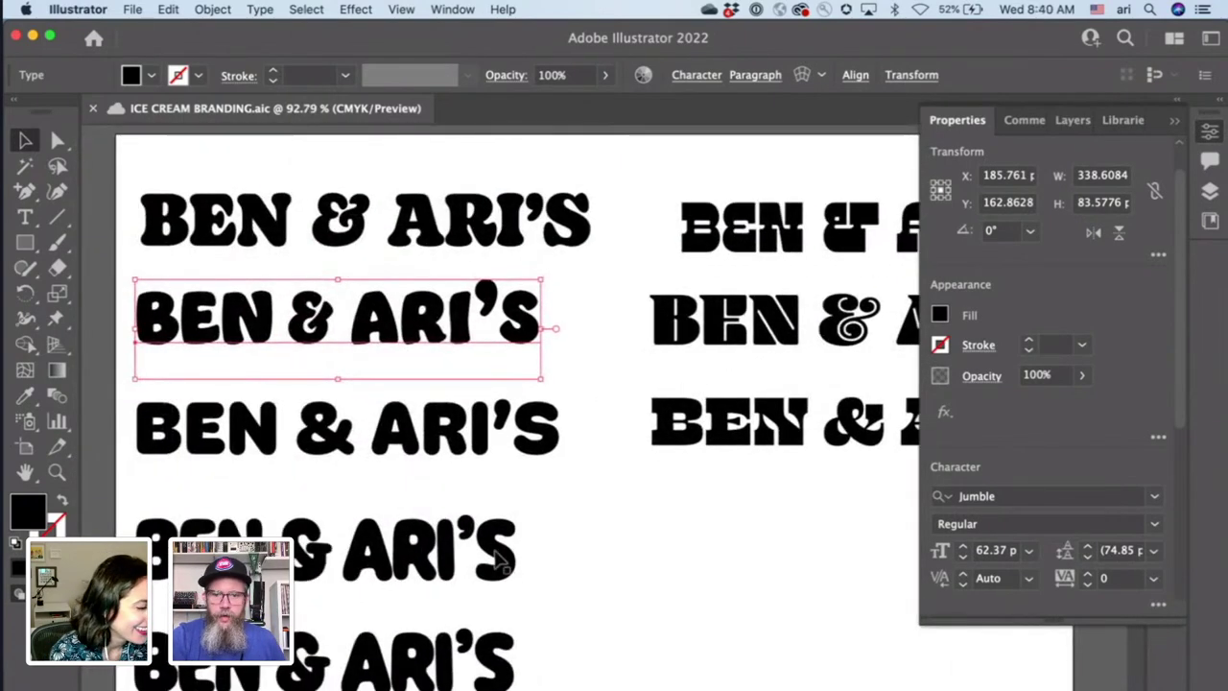
left_click(415, 559)
- Browse the installed fonts and the additional Adobe Fonts for an alternative for the lowest Caraque wordmark
left_click(480, 662)
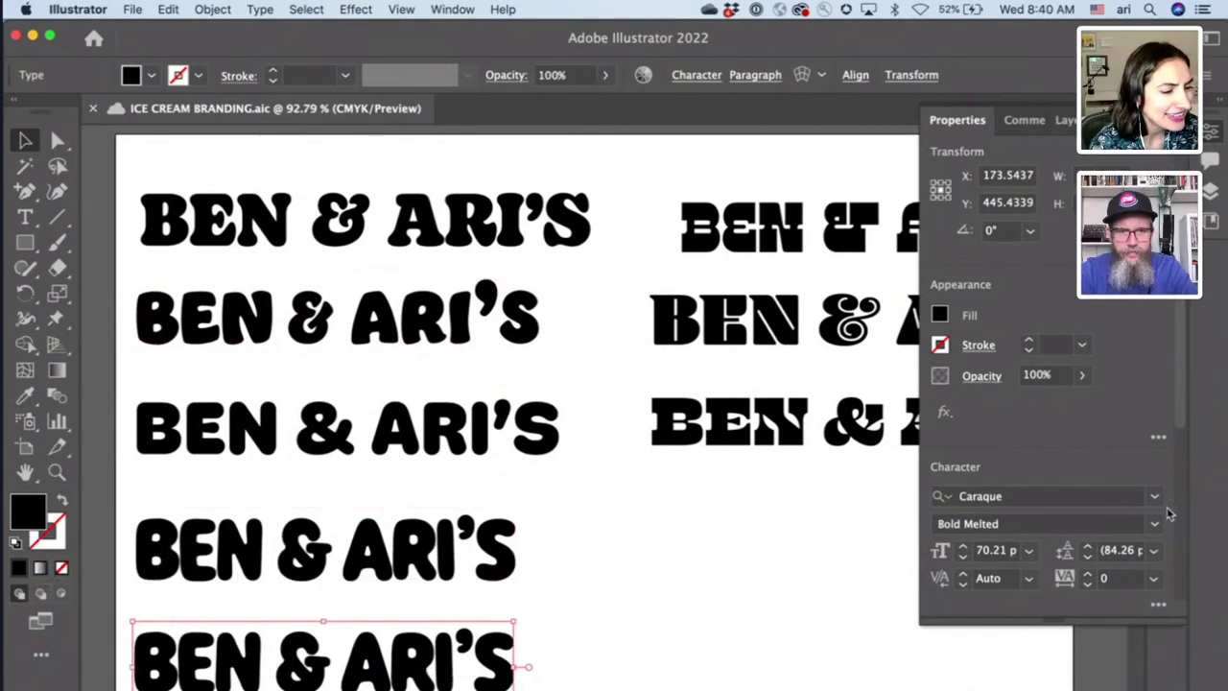
left_click(1155, 496)
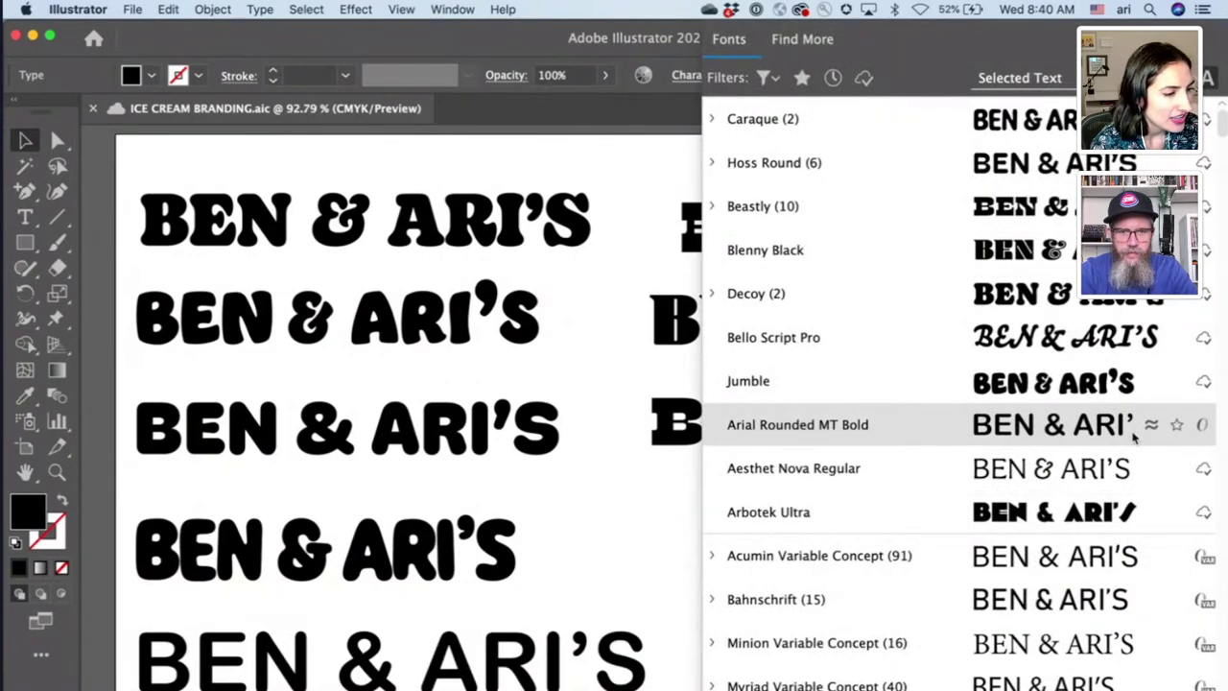
scroll(1135, 436, "down", 10)
scroll(1136, 437, "up", 5)
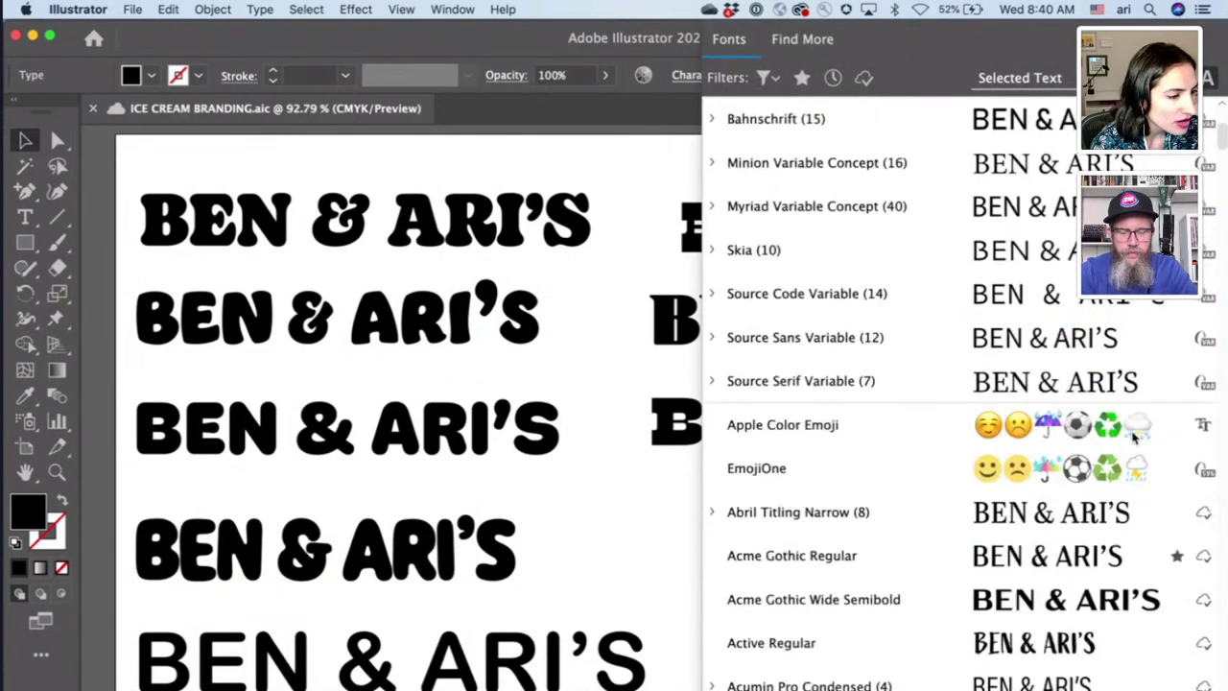
scroll(1135, 437, "up", 3)
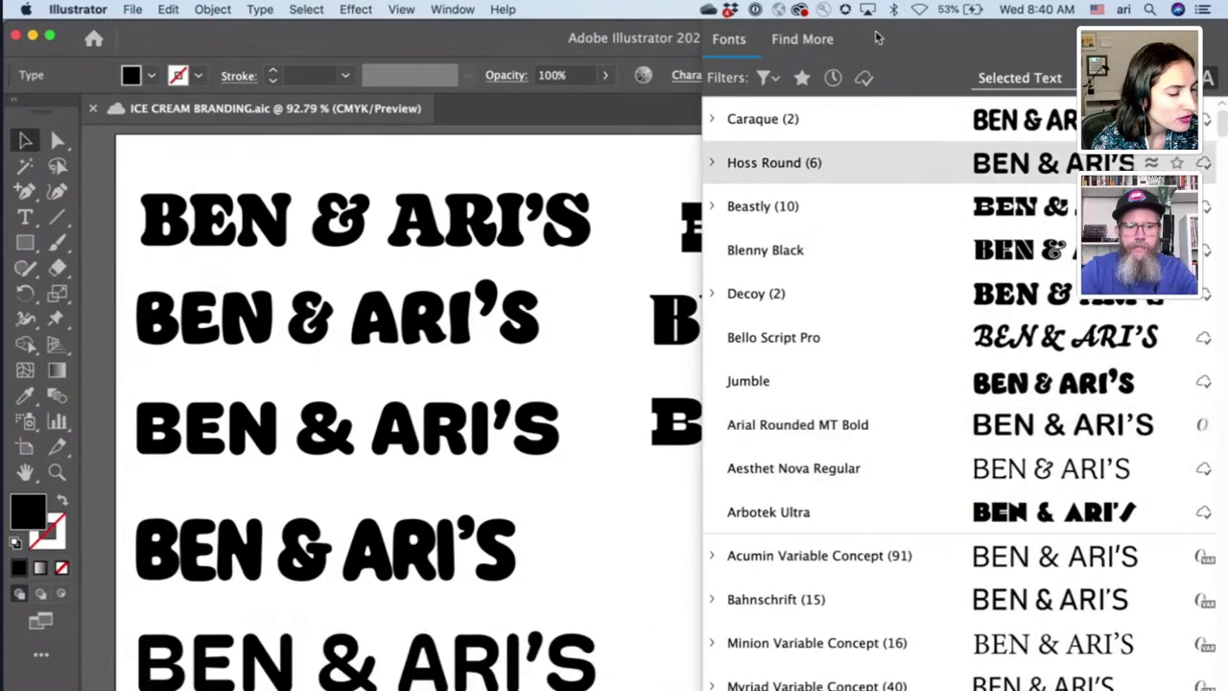
left_click(797, 46)
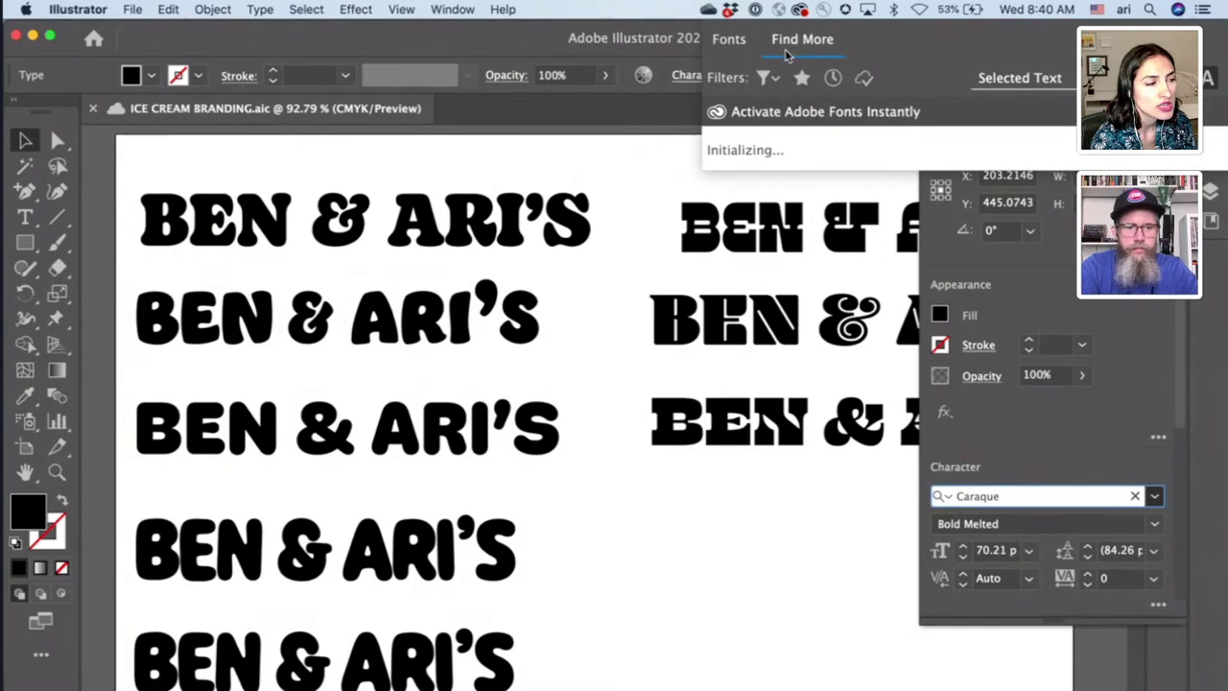
left_click(730, 41)
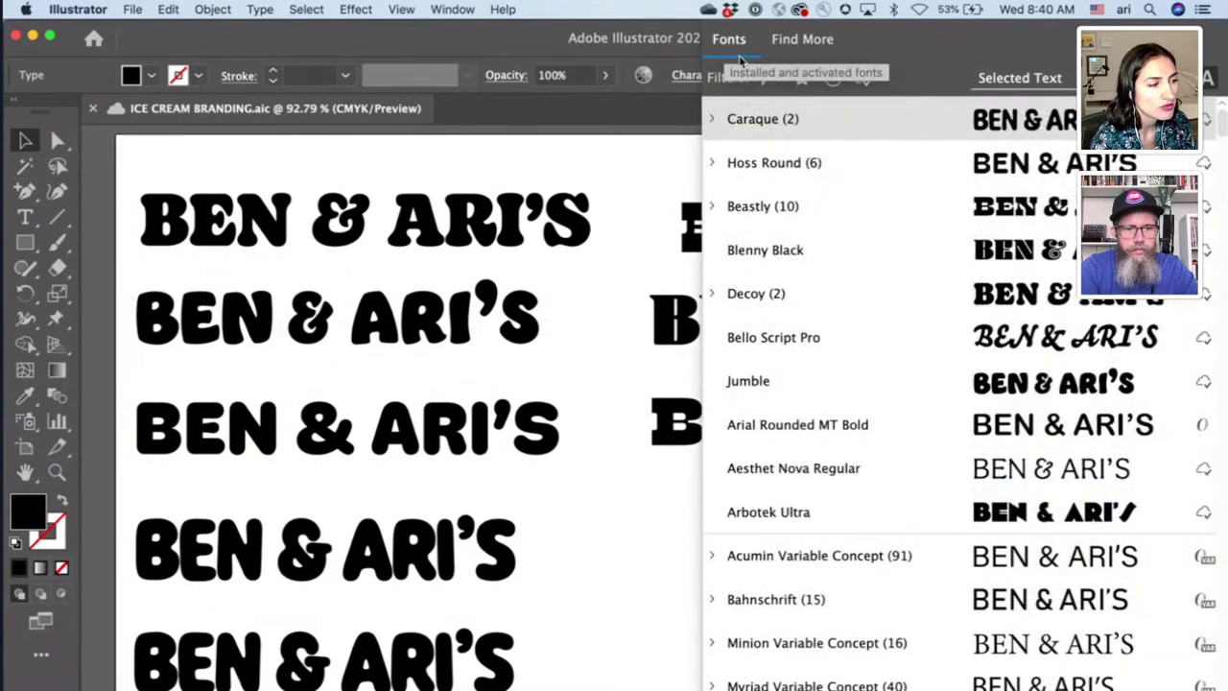
left_click(797, 42)
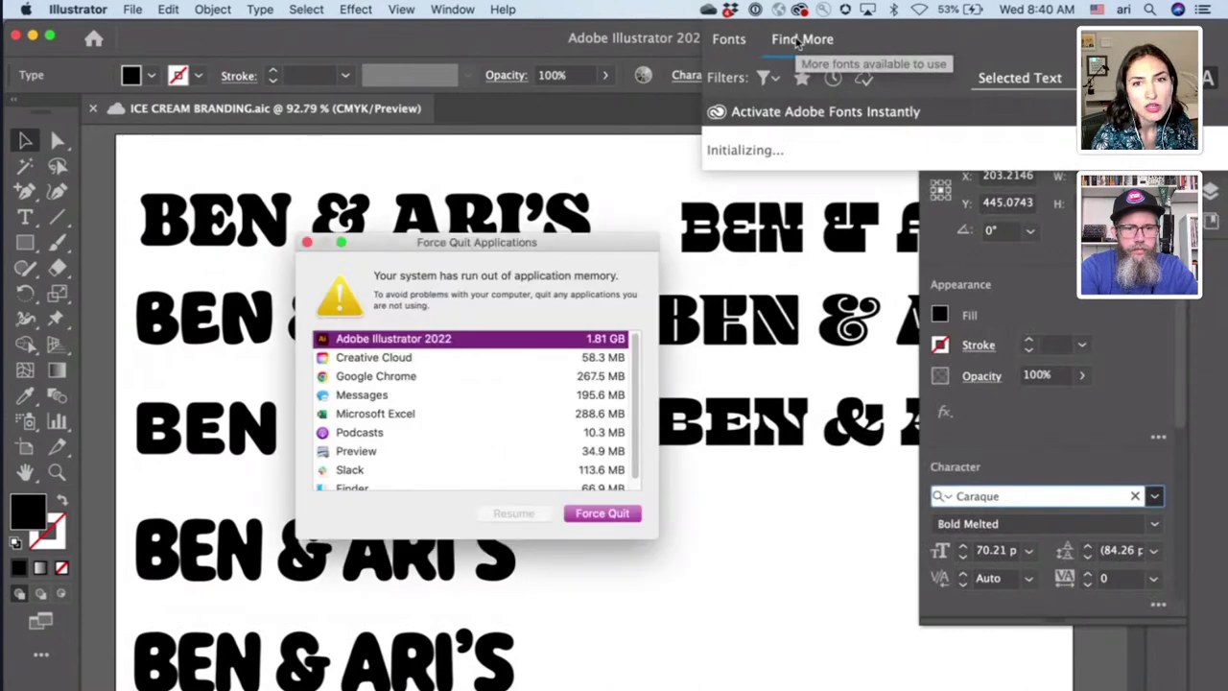
left_click(307, 242)
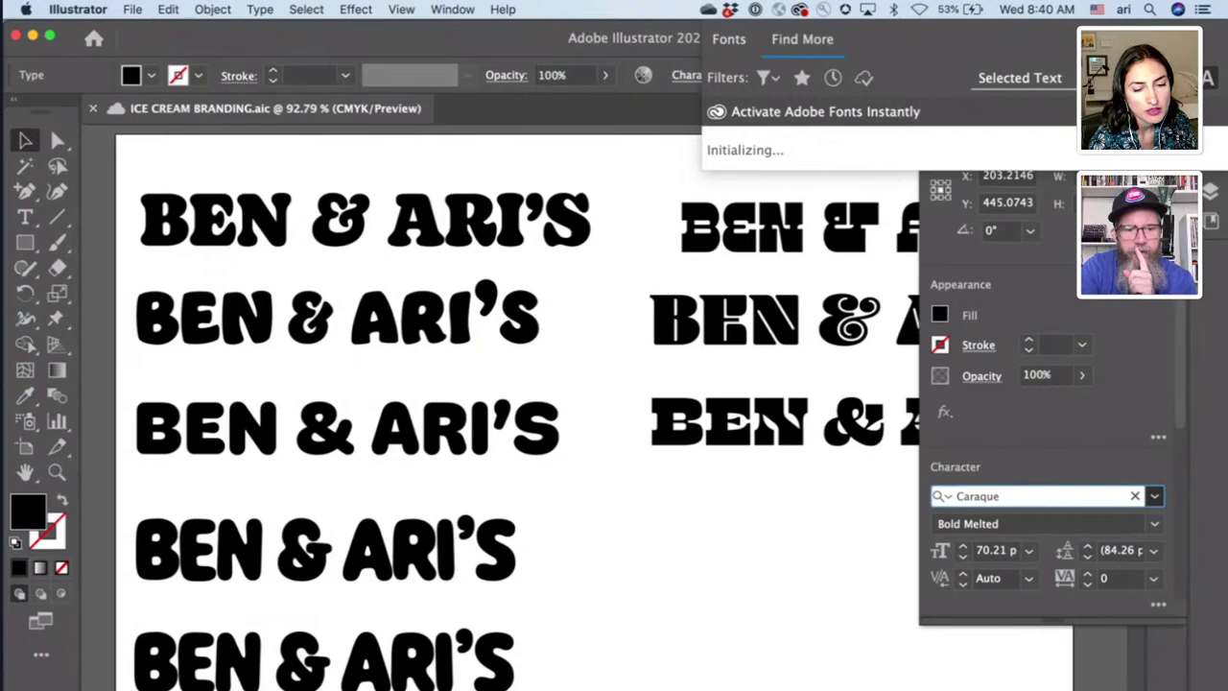
- Check the Hoss Round and Beastly wordmarks' fonts, and browse installed and additional Adobe Fonts for the Hoss Round one
left_click(464, 436)
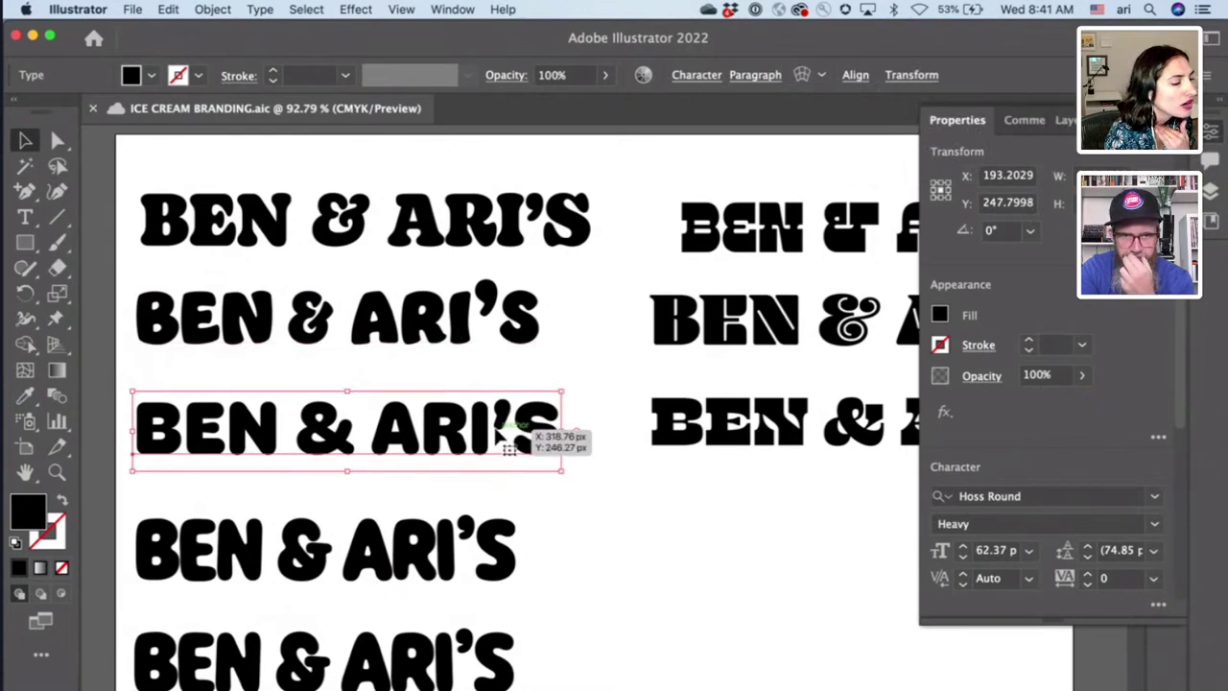
left_click(696, 429)
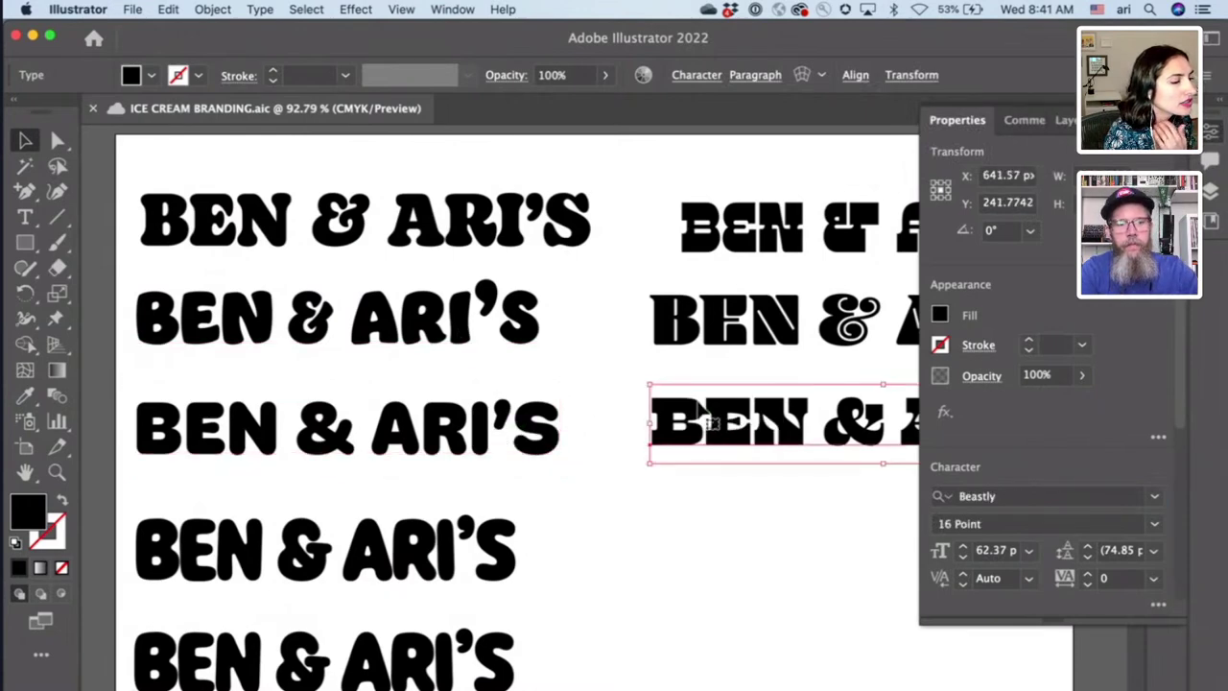
left_click(519, 424)
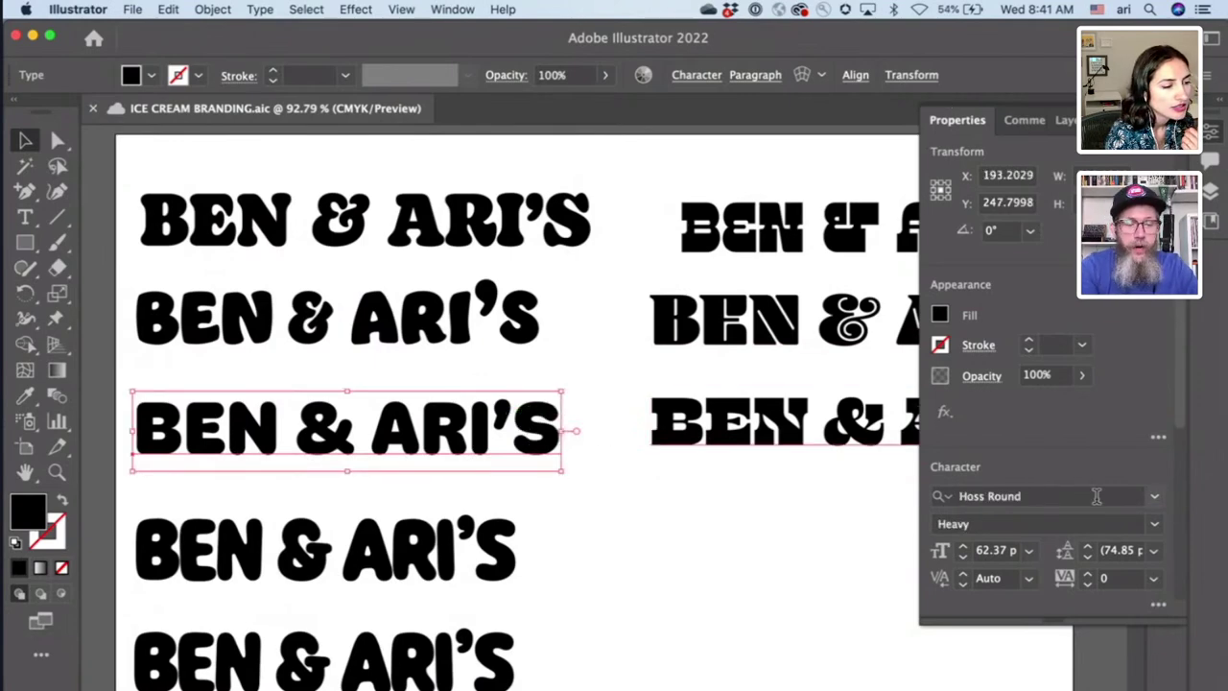
left_click(1157, 496)
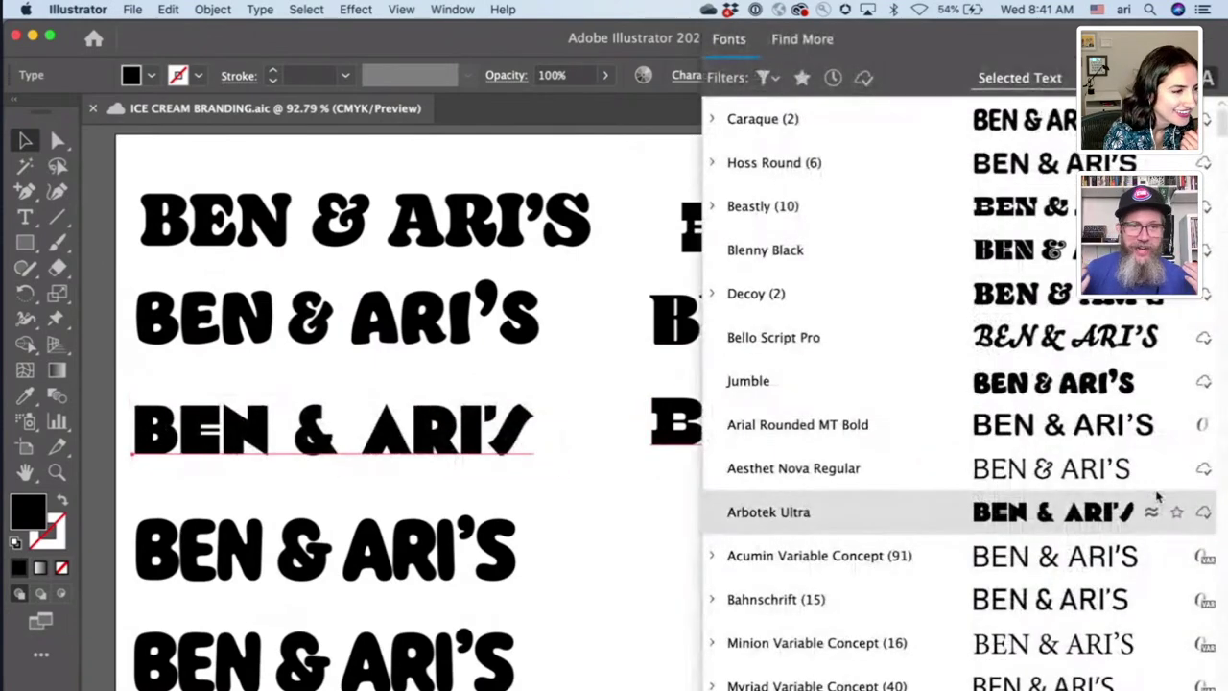
left_click(816, 39)
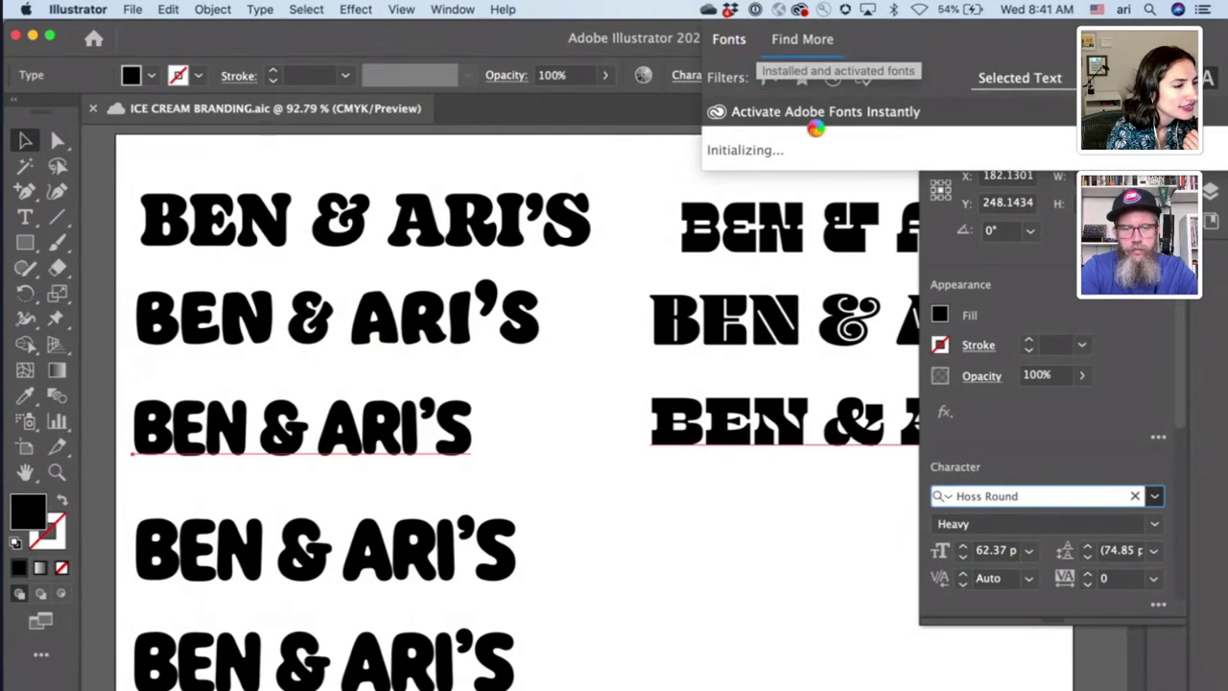
left_click(729, 40)
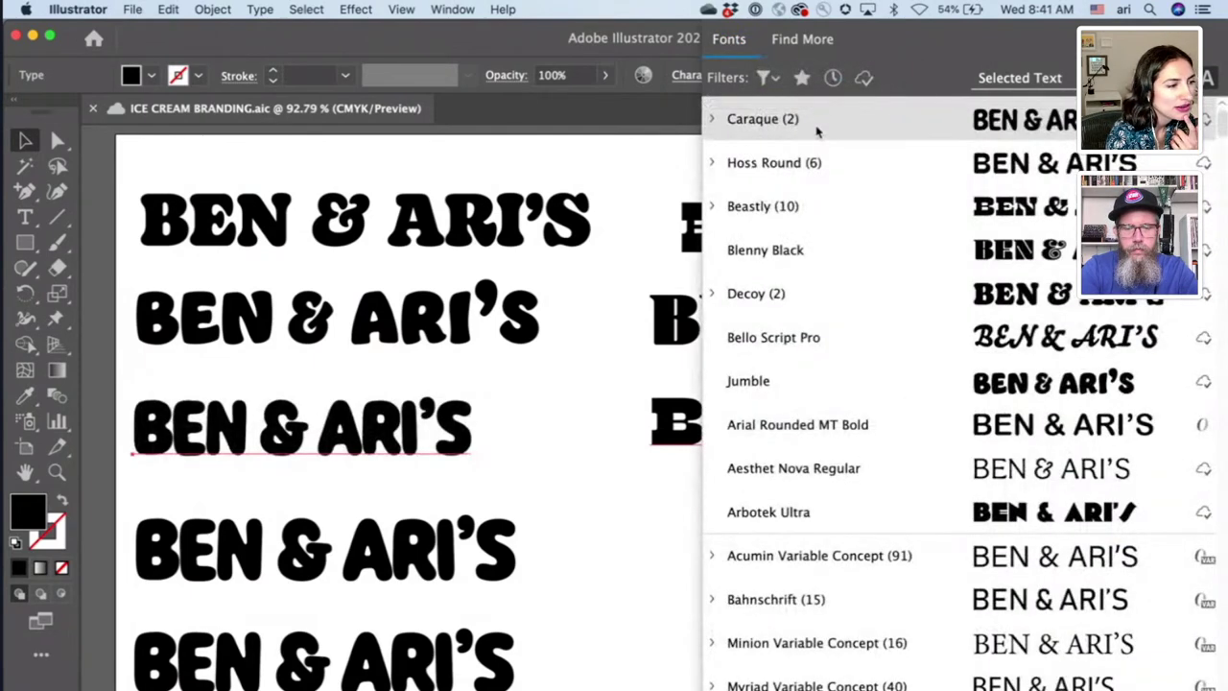
left_click(797, 42)
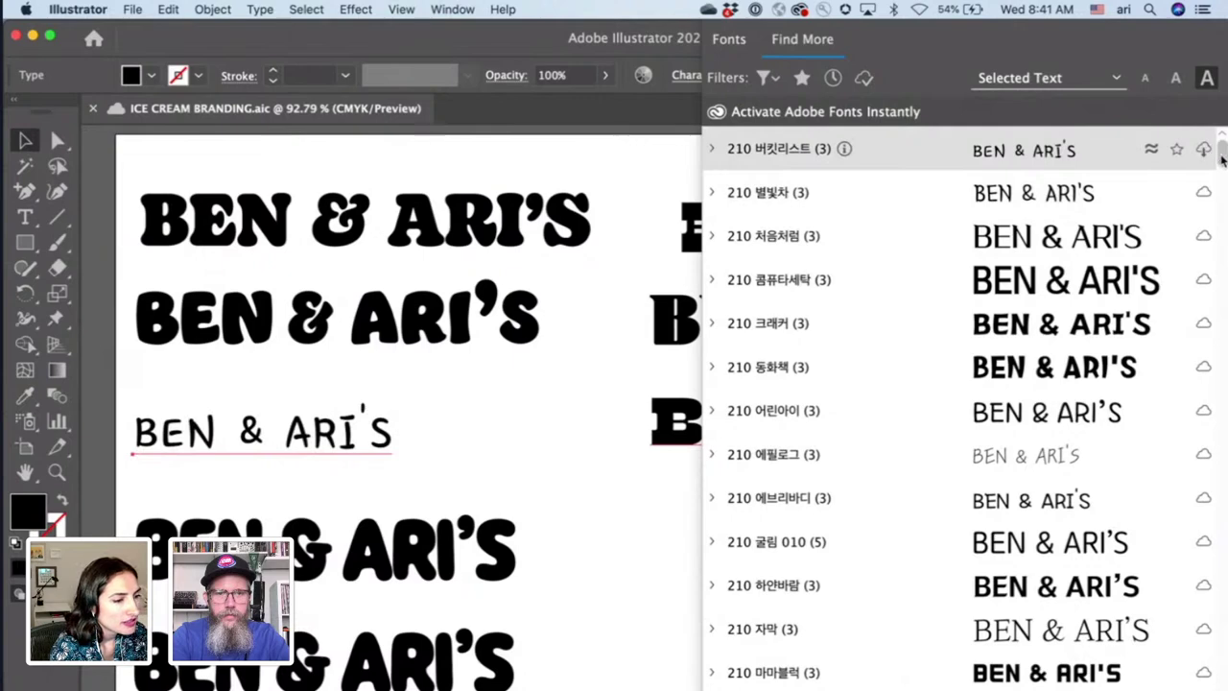
left_click(664, 34)
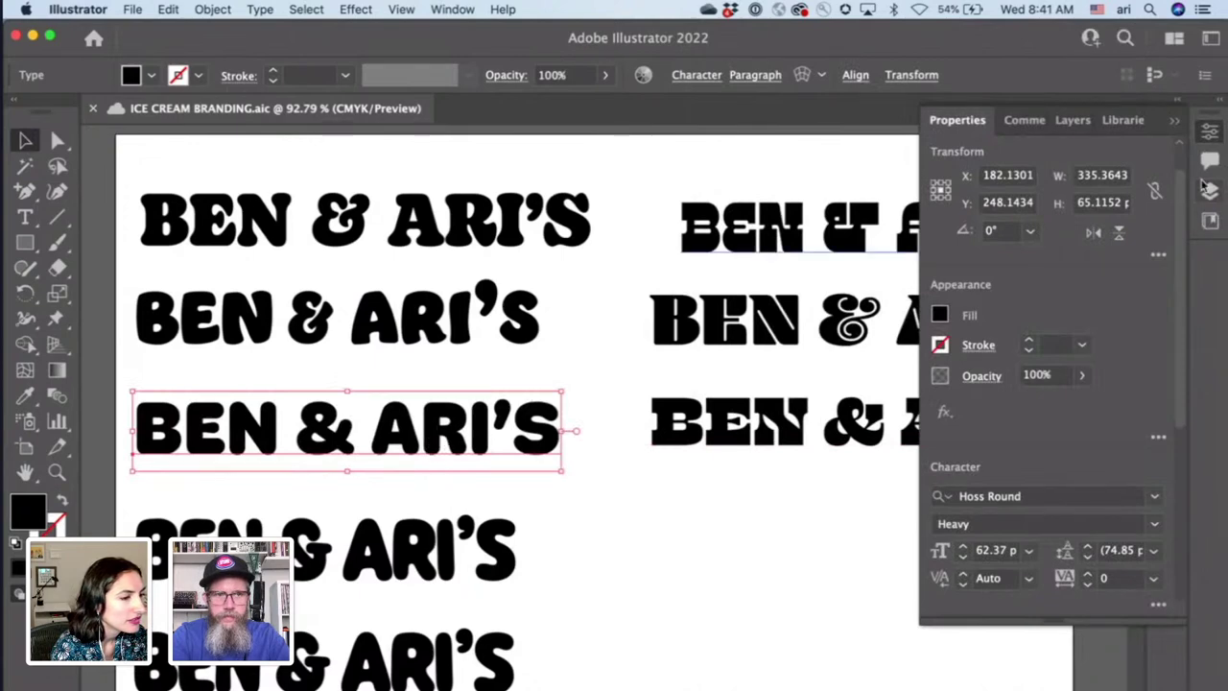
- For the lowest Caraque wordmark, filter the additional Adobe Fonts to serif typefaces with heavy weight
left_click(1176, 121)
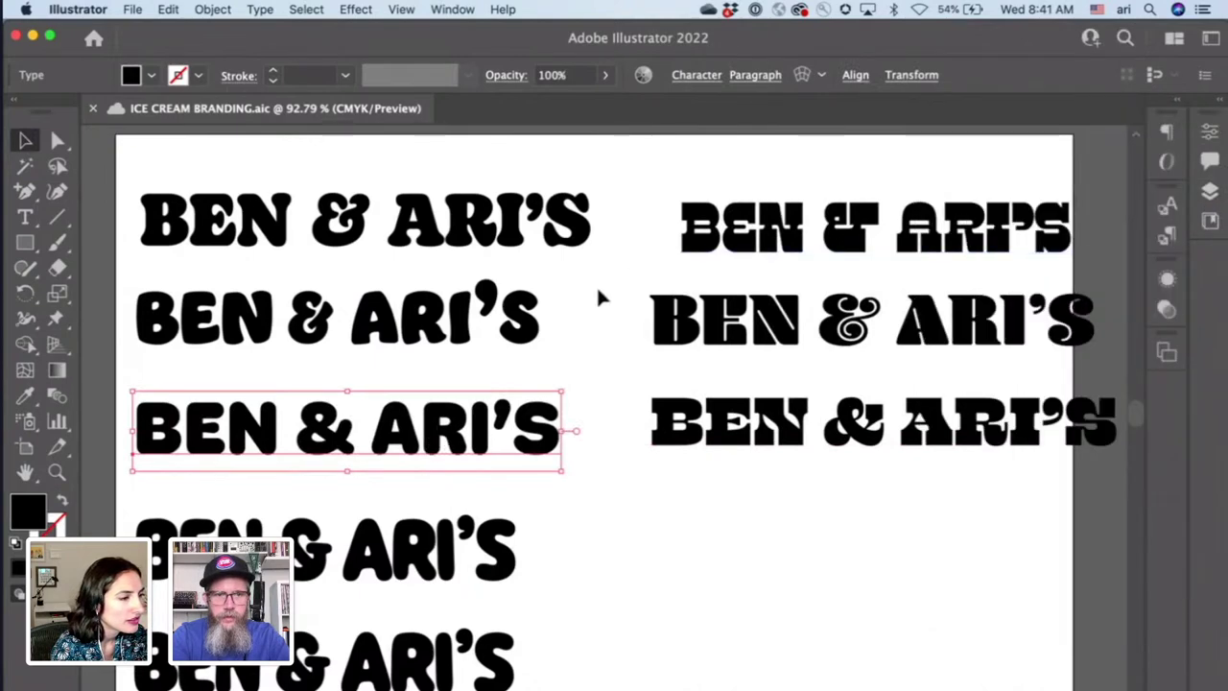
left_click(446, 672)
left_click(1210, 133)
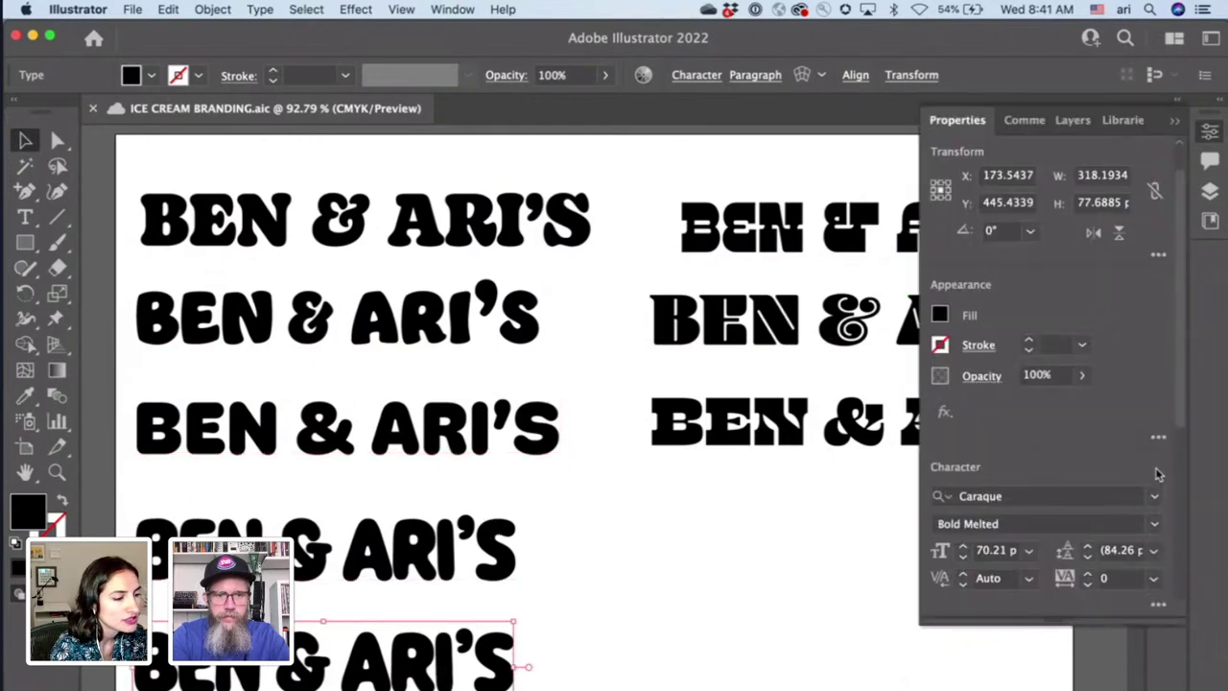
left_click(1159, 607)
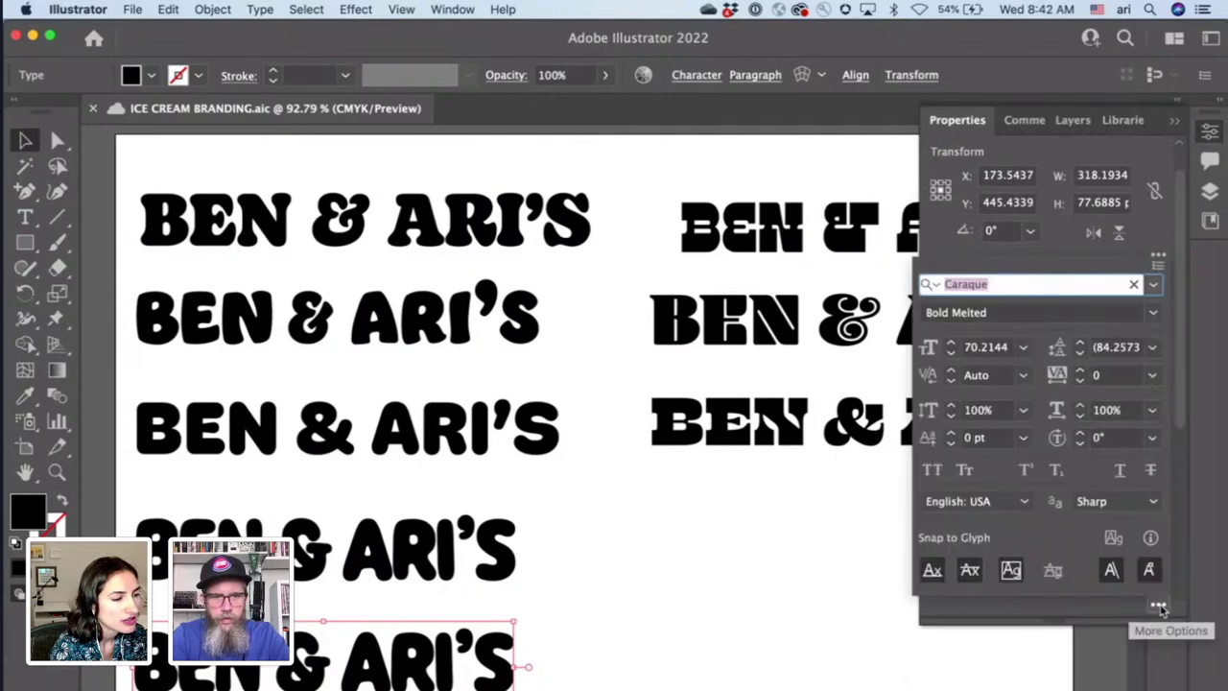
left_click(1154, 284)
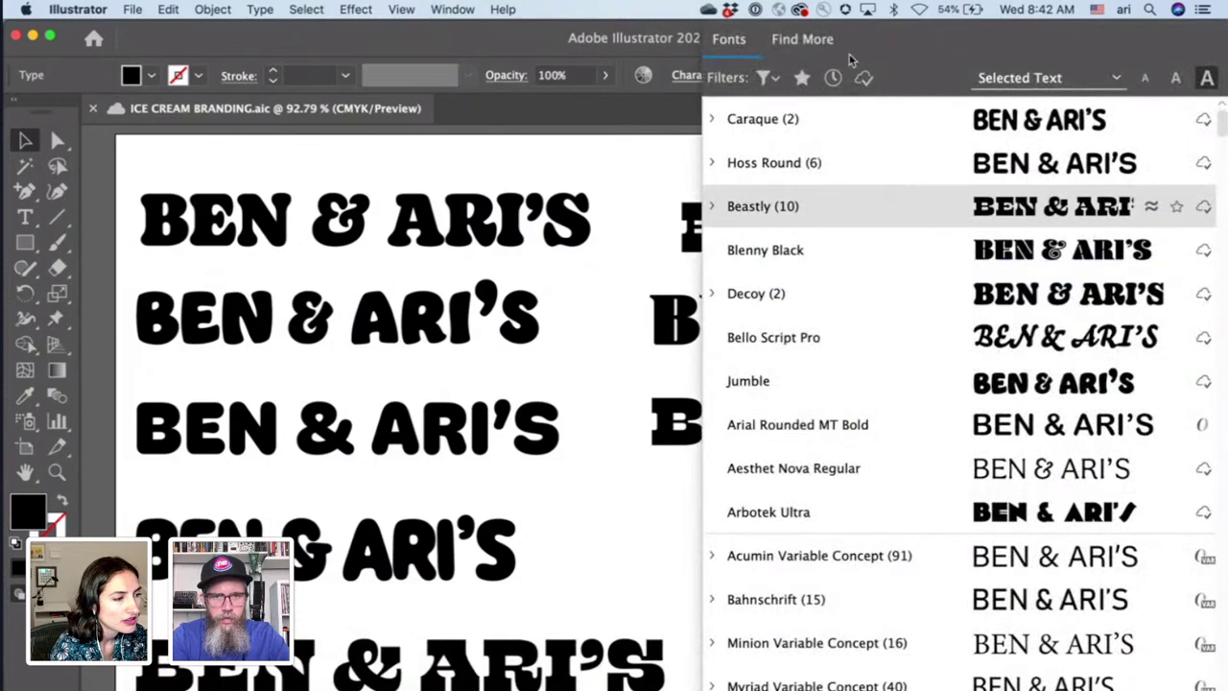
left_click(815, 39)
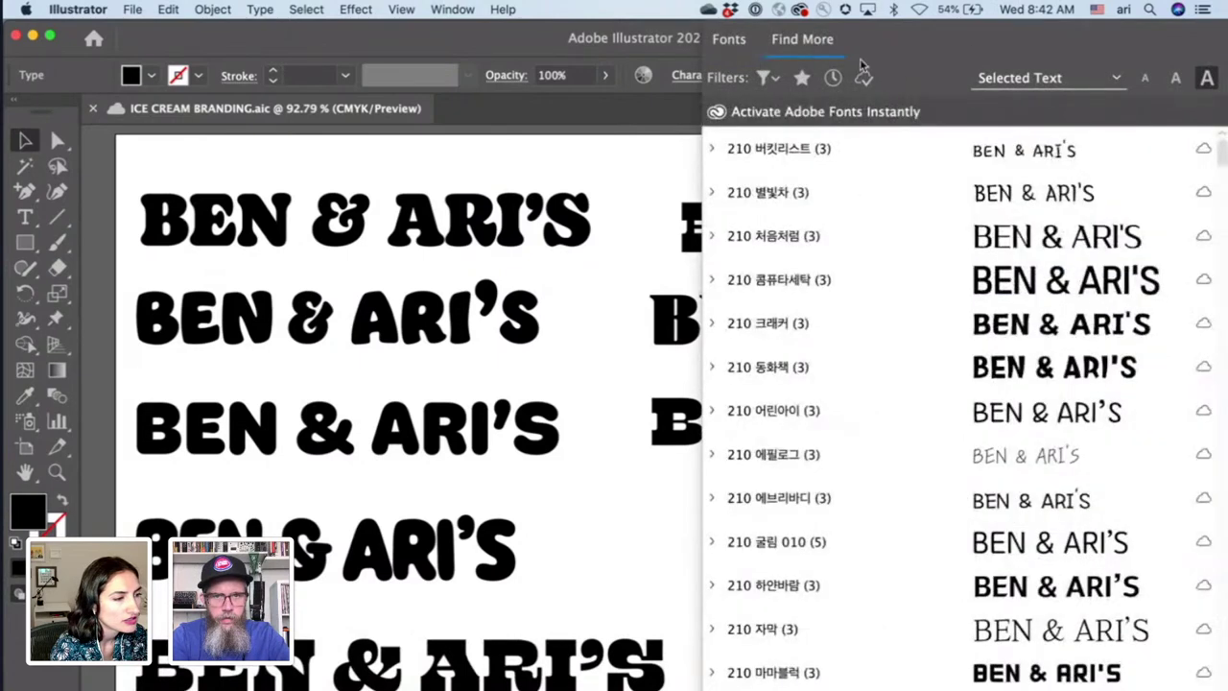
left_click(767, 78)
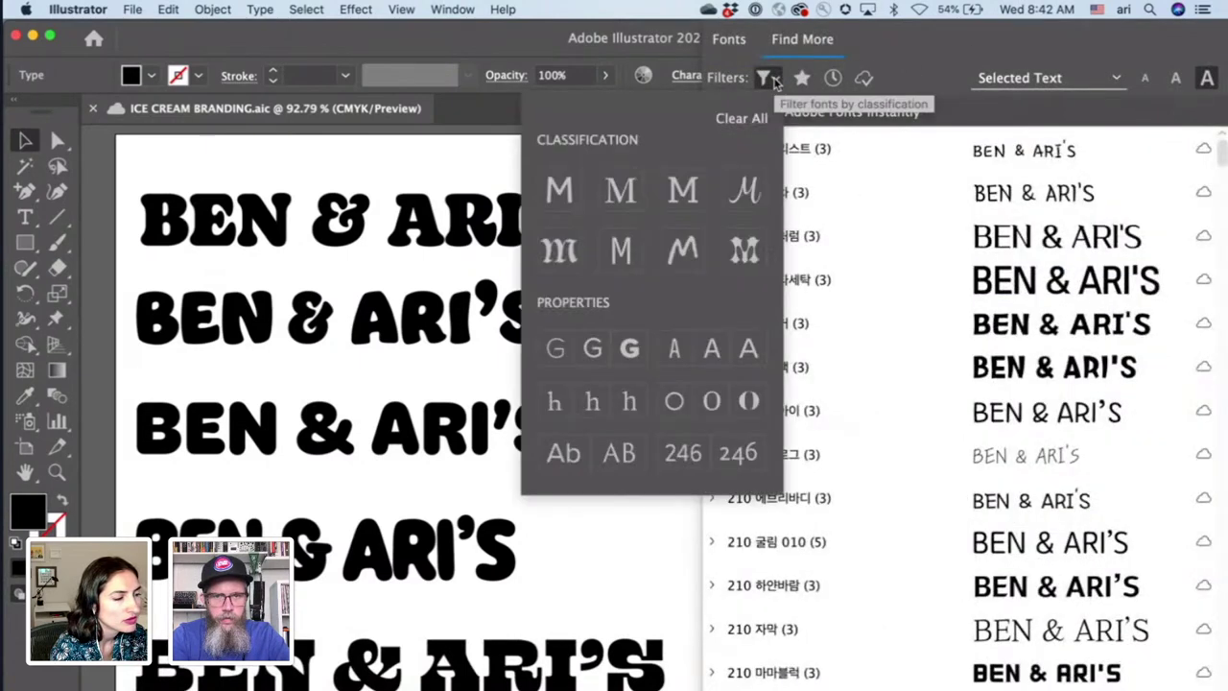
left_click(630, 192)
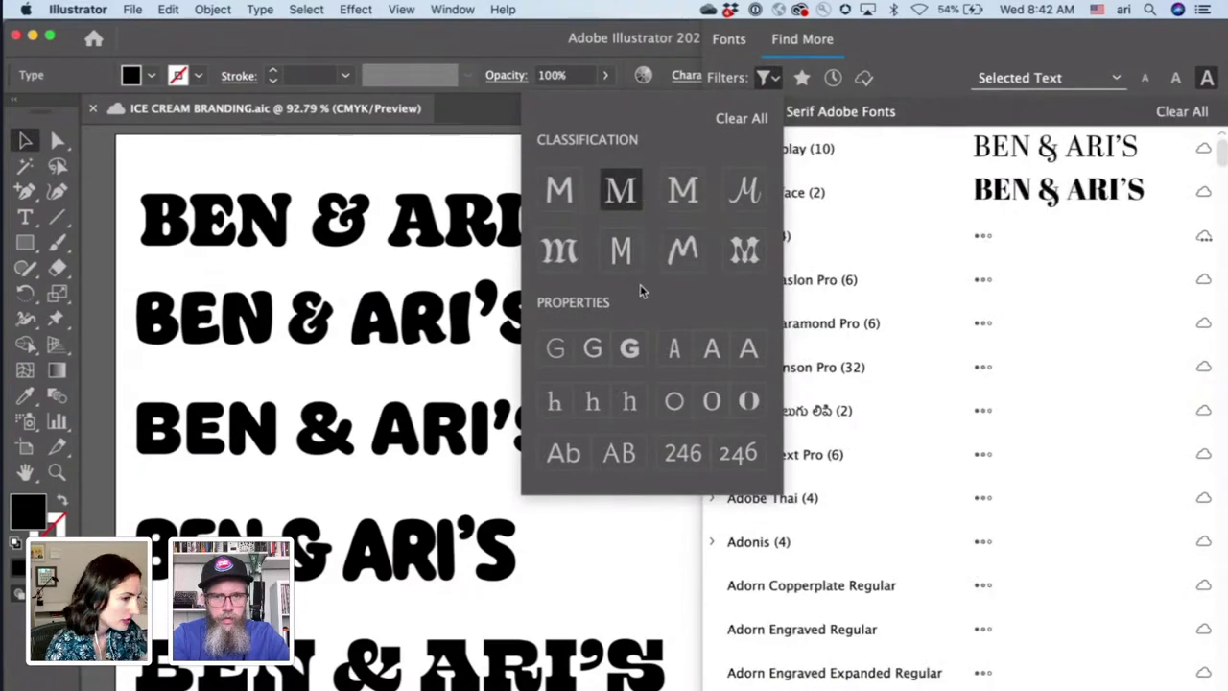
left_click(628, 347)
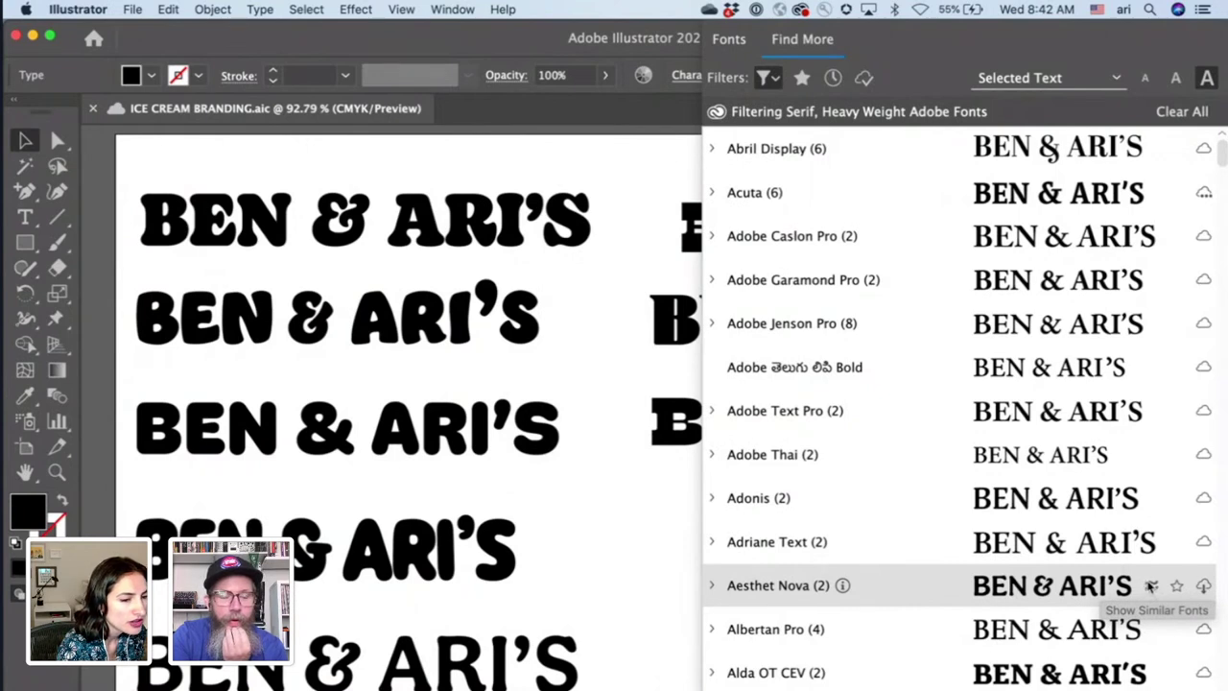
- Look up fonts similar to Aesthet Nova, return to the filtered list, and activate Aesthet Nova Black
left_click(1151, 586)
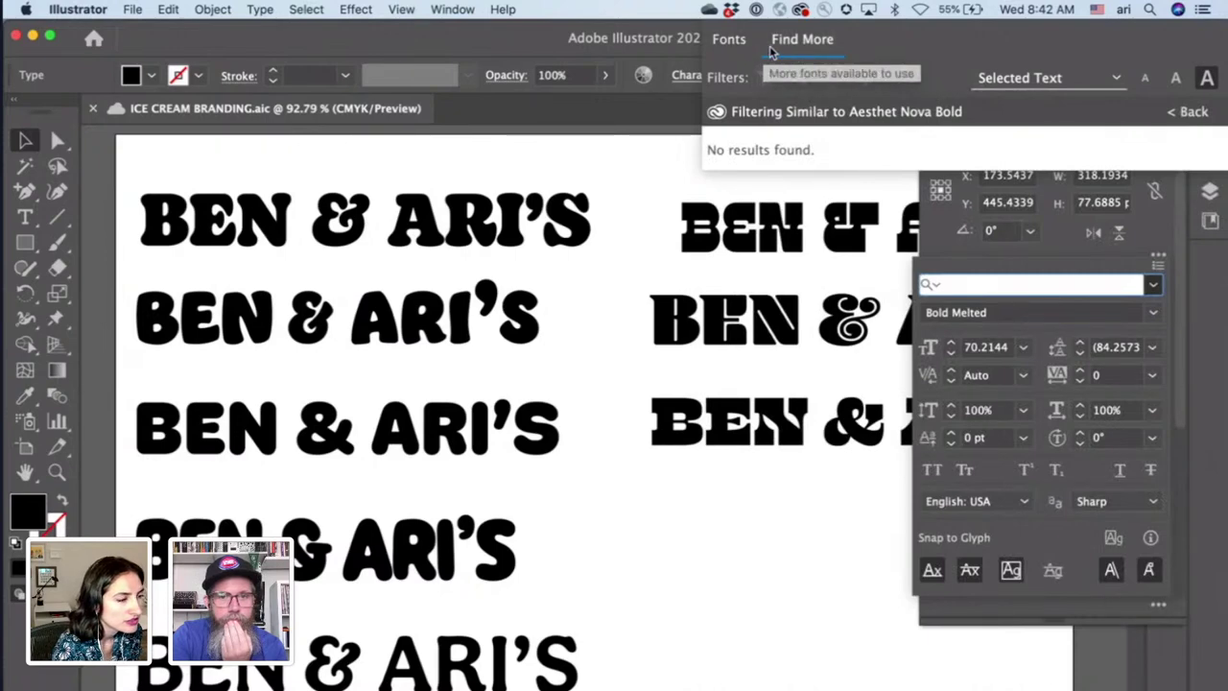
left_click(1190, 113)
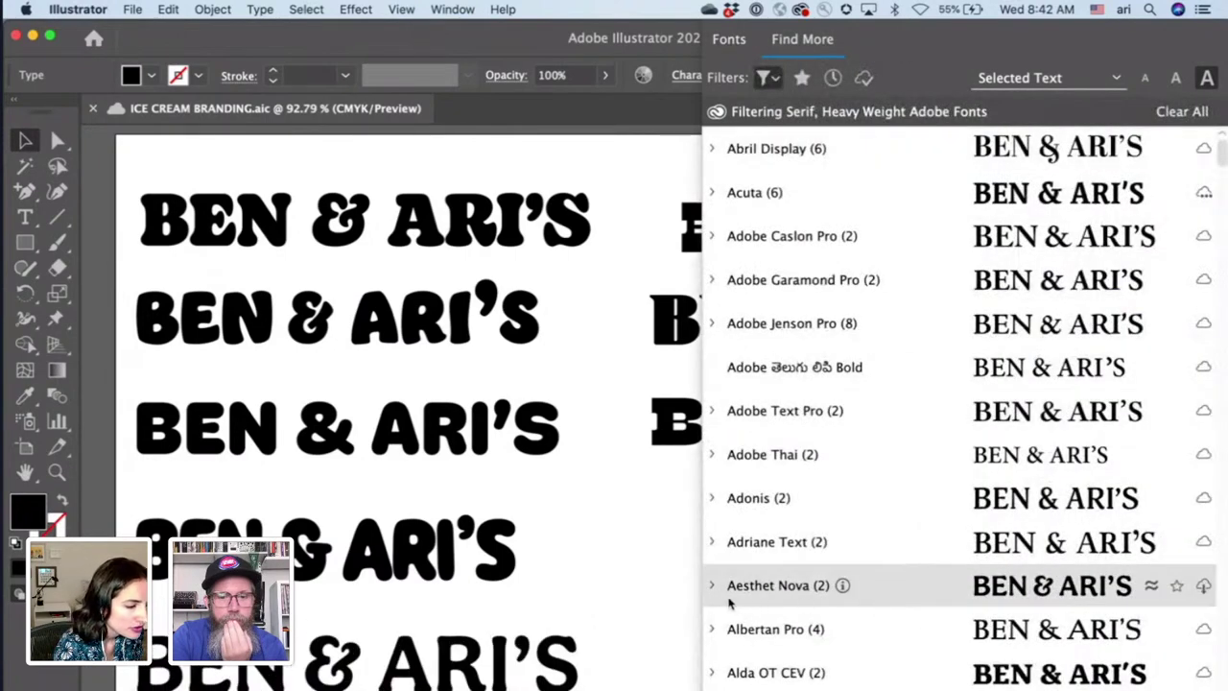
left_click(715, 591)
scroll(807, 600, "down", 3)
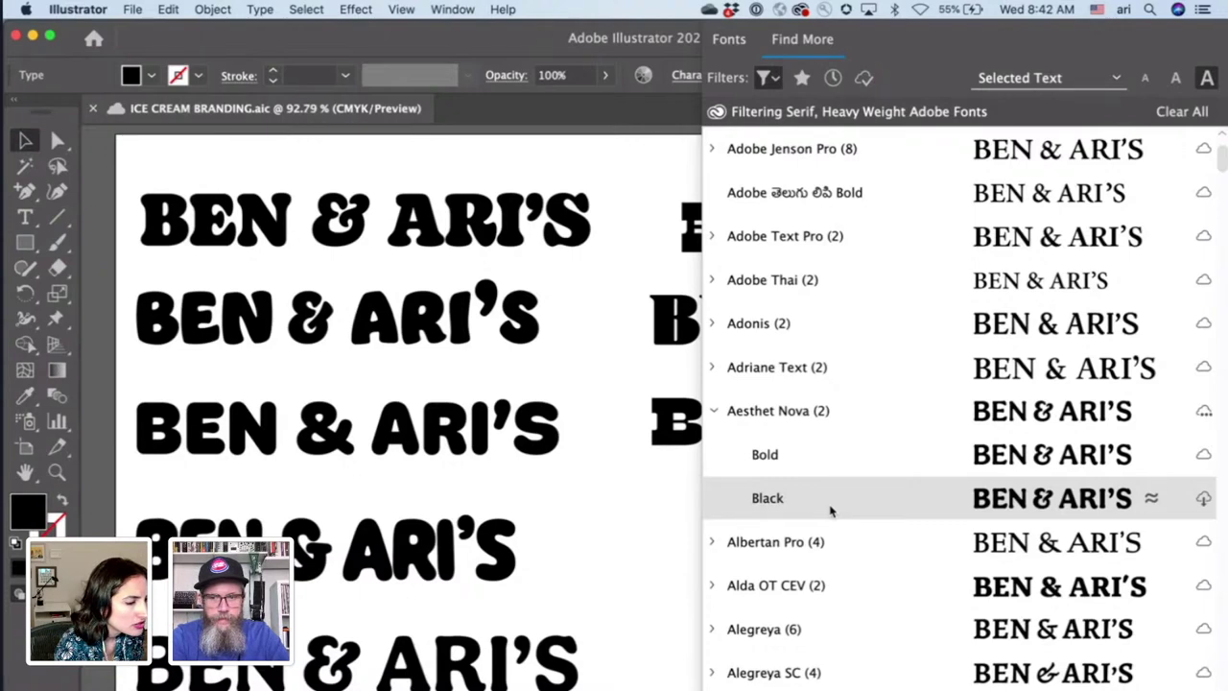
left_click(1204, 499)
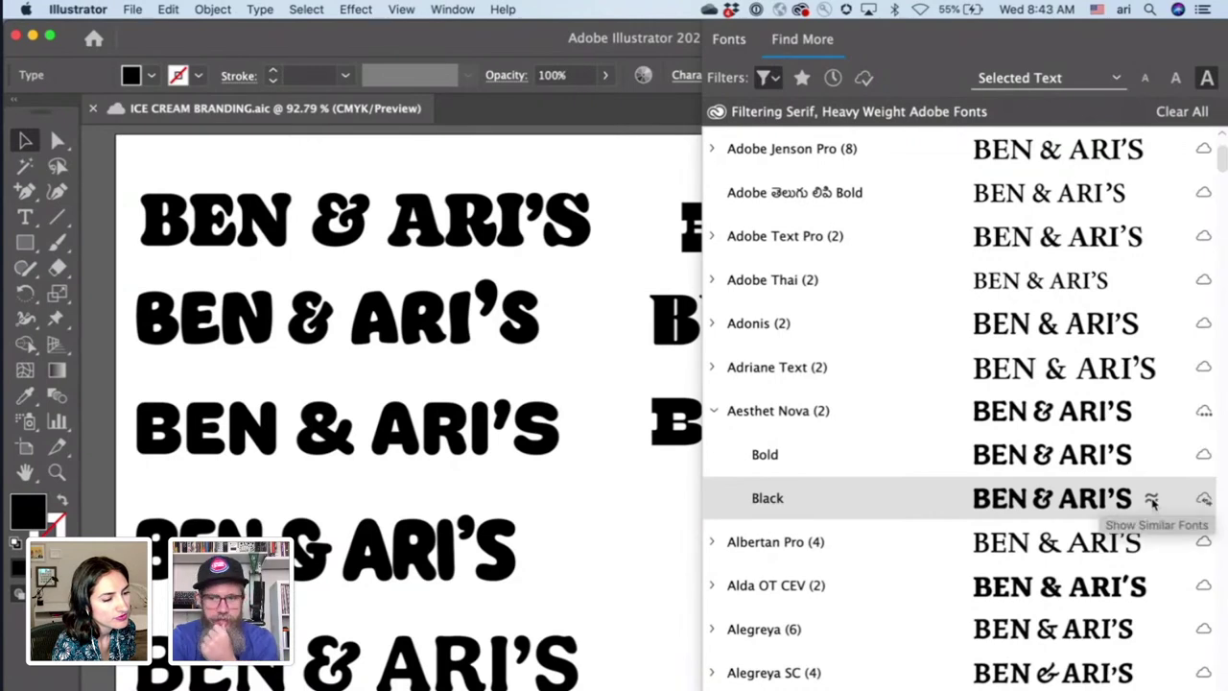
- Apply Aesthet Nova Black to the lowest wordmark in the left column
scroll(1154, 503, "down", 3)
scroll(1153, 503, "down", 6)
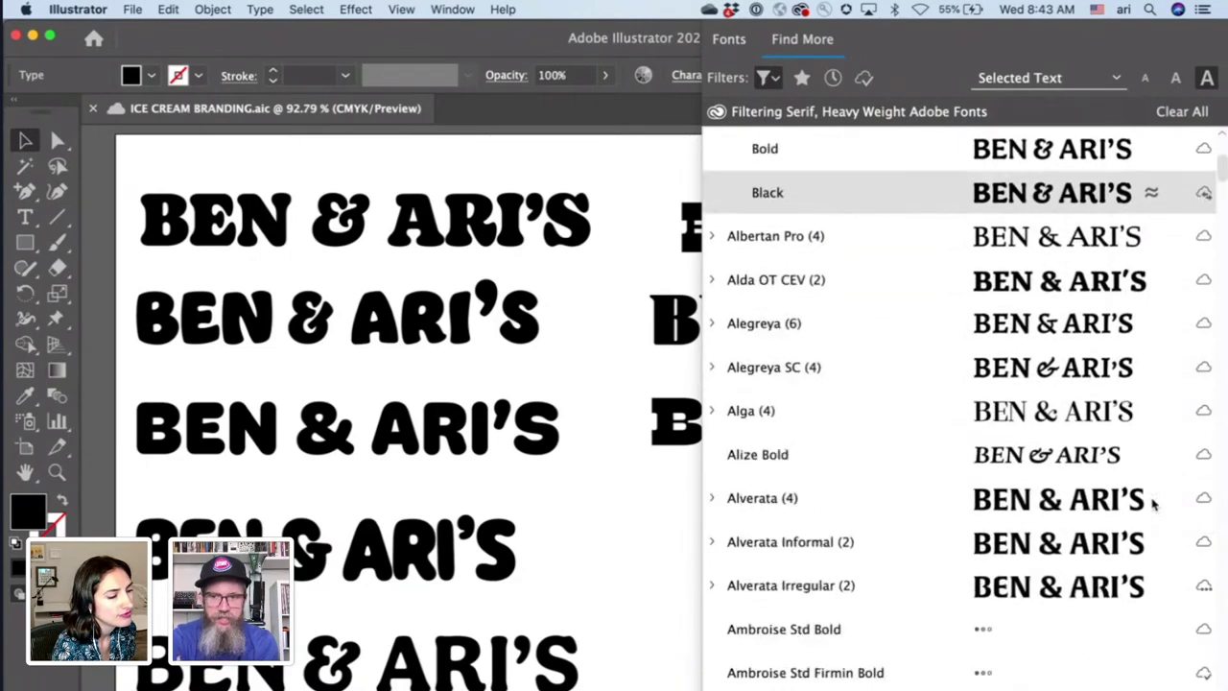
scroll(1154, 504, "up", 4)
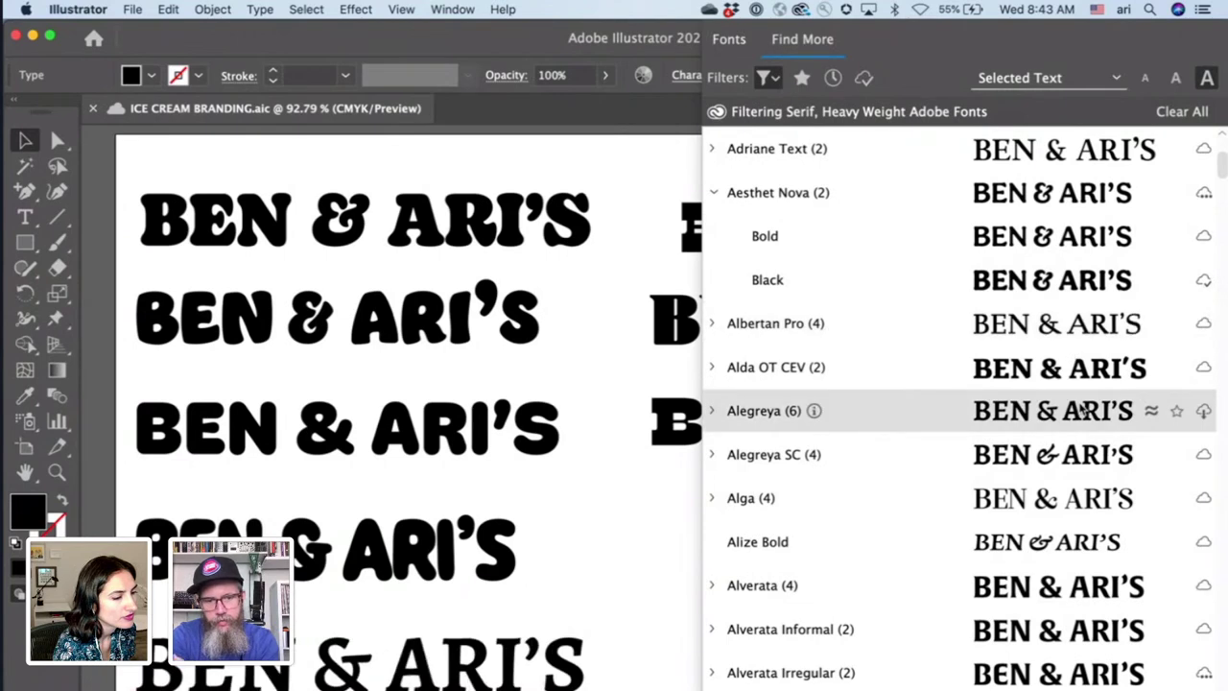
left_click(1078, 288)
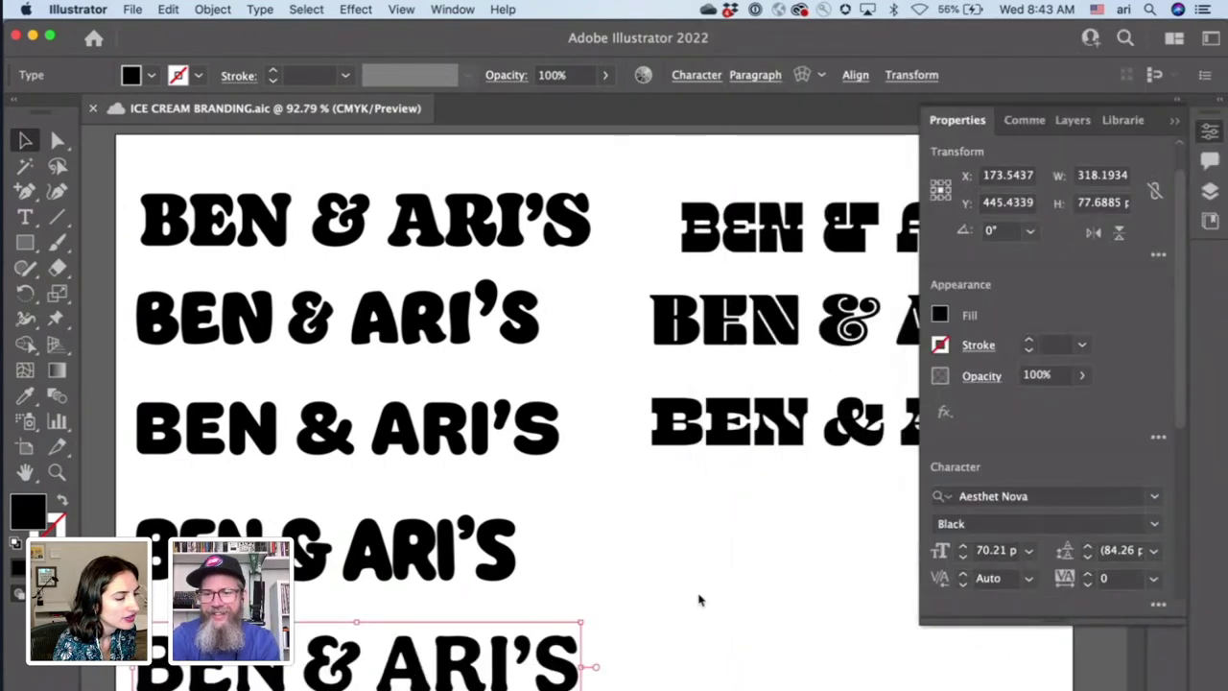
- Review both wordmark columns, and examine the arched logo and cone icons on the neighbouring artboard
scroll(705, 599, "down", 3)
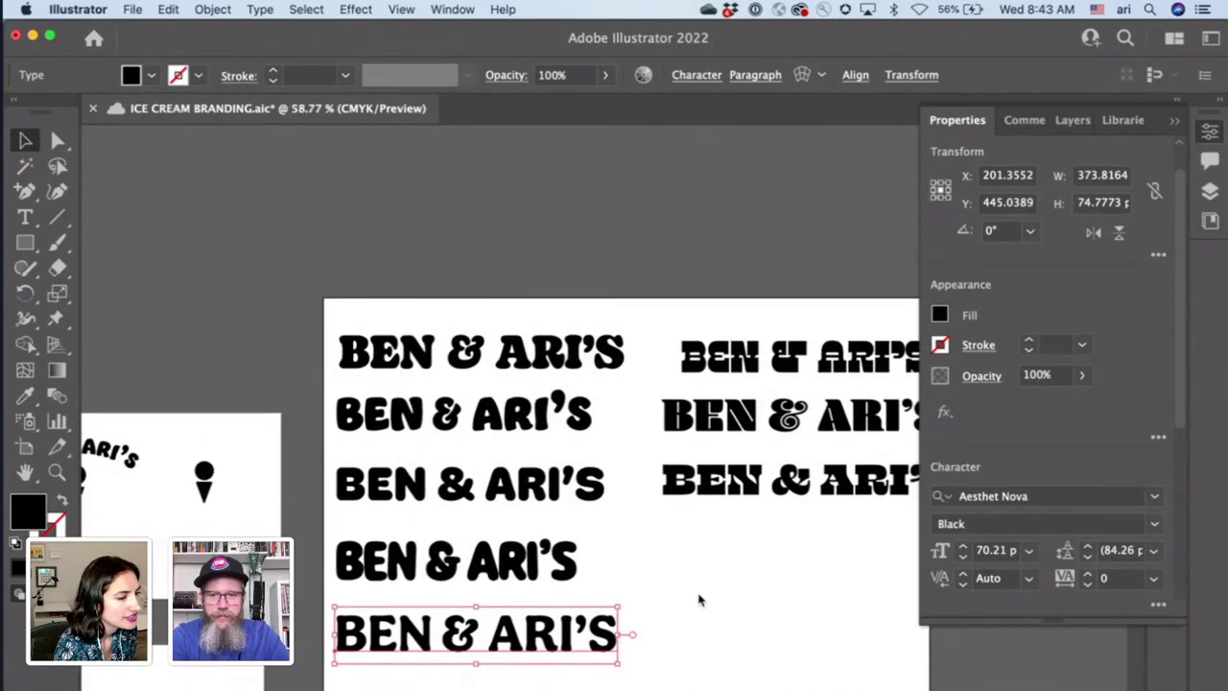
scroll(699, 600, "down", 1)
scroll(698, 599, "right", 1)
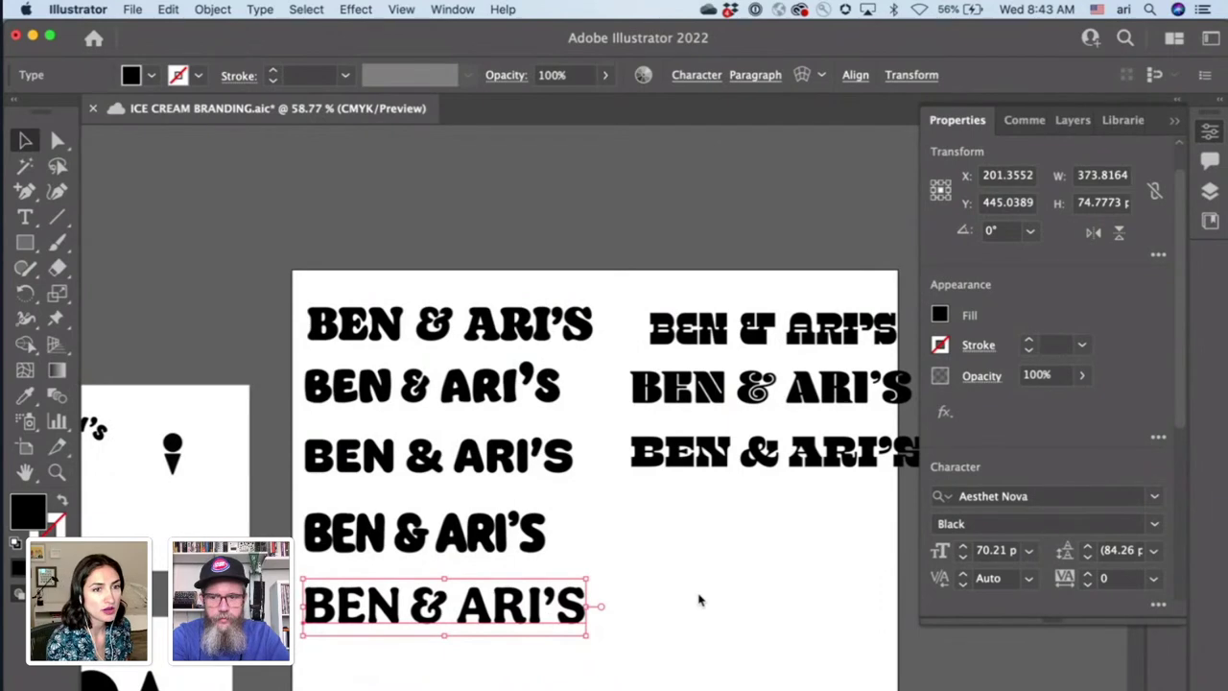
scroll(699, 600, "down", 1)
scroll(699, 600, "left", 10)
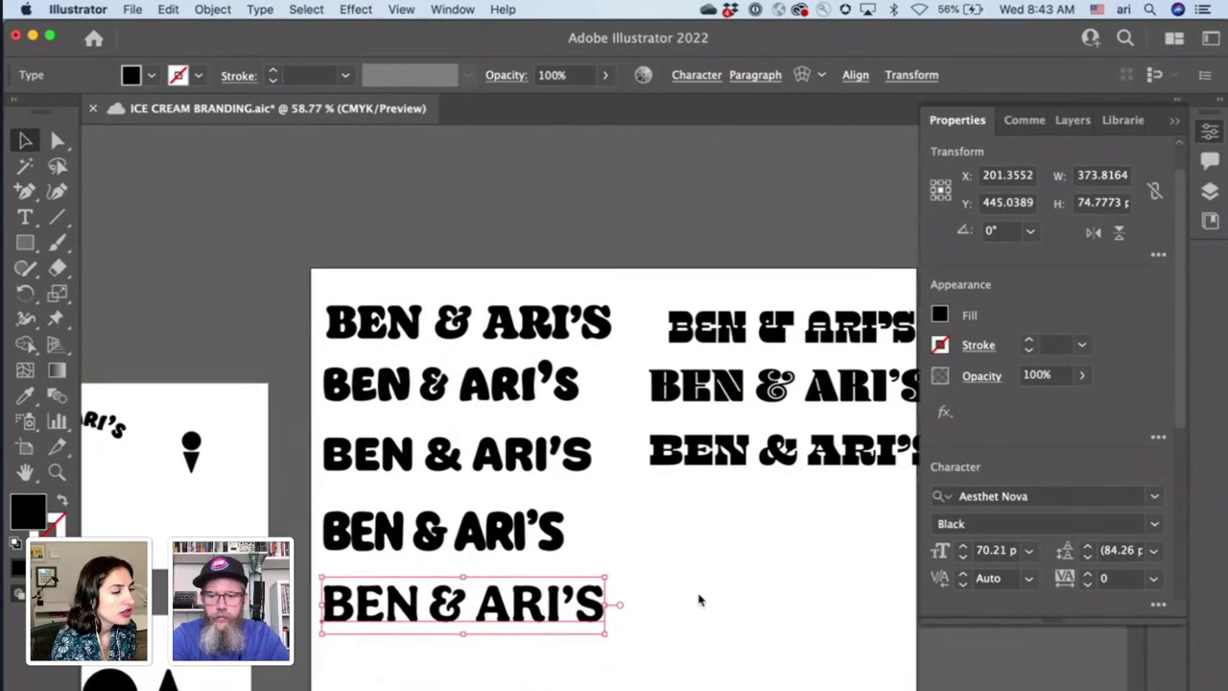
scroll(699, 595, "up", 3)
scroll(602, 488, "up", 5)
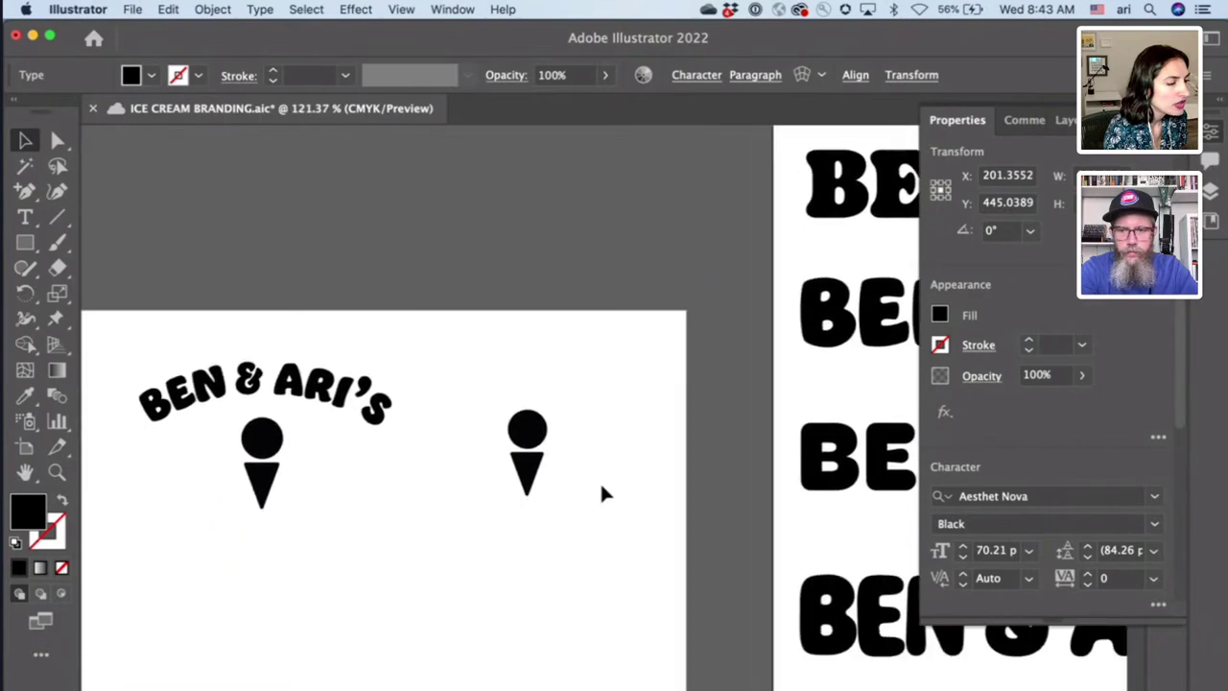
- Change the font of the arched BEN & ARI'S text in the logo group to Decoy Ultra Black
left_click(293, 393)
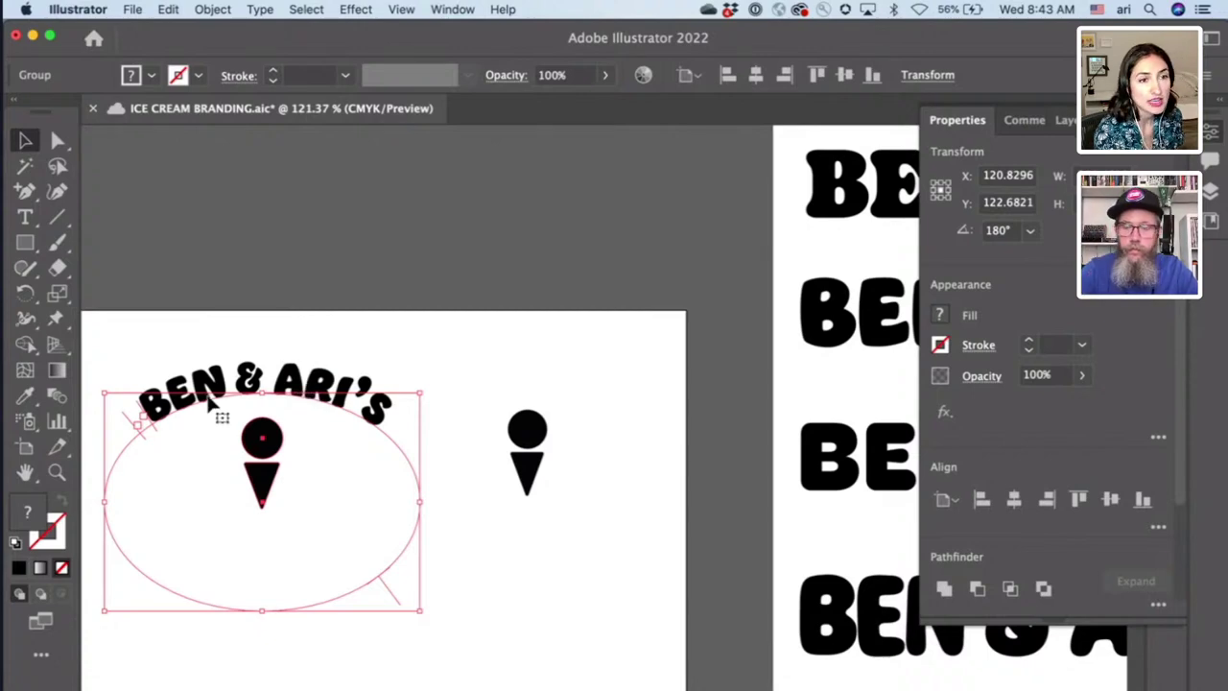
scroll(213, 405, "left", 1)
scroll(208, 396, "left", 3)
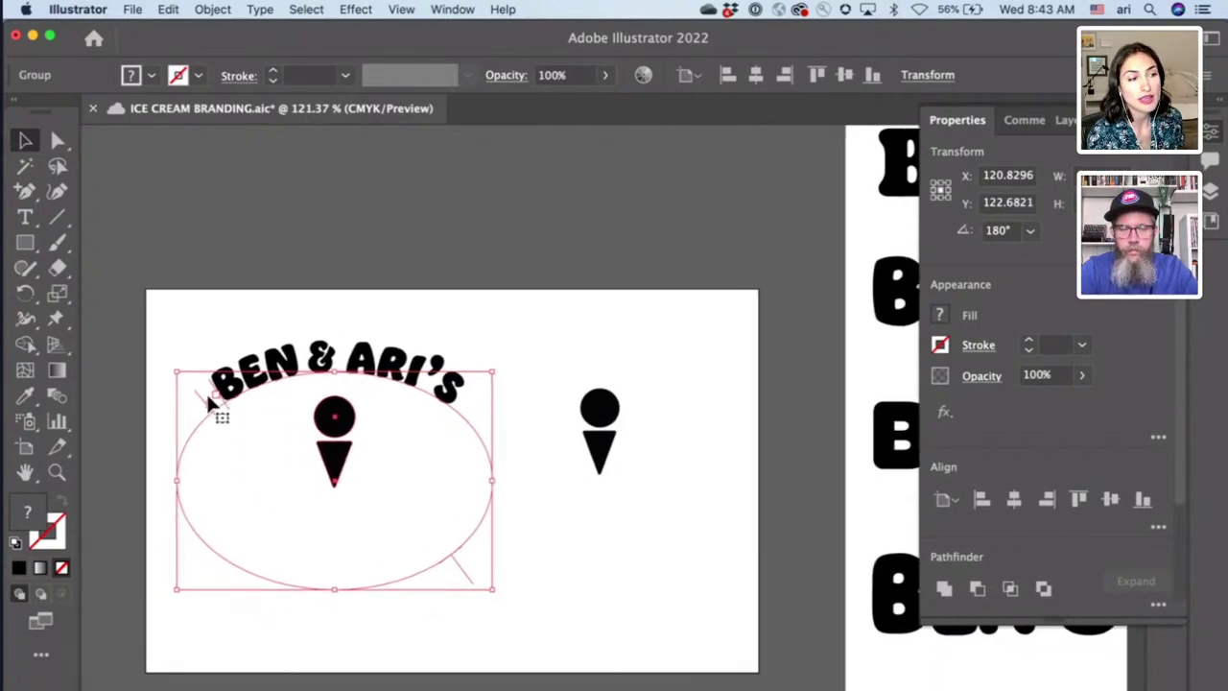
double_click(211, 388)
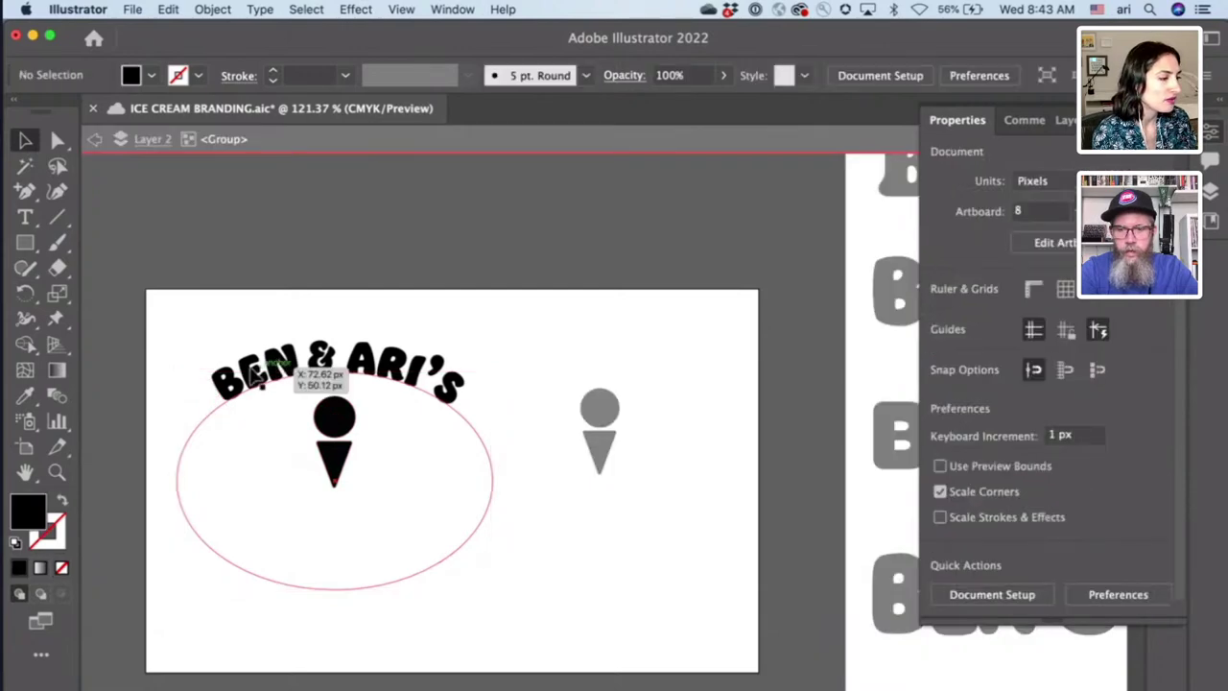
double_click(216, 381)
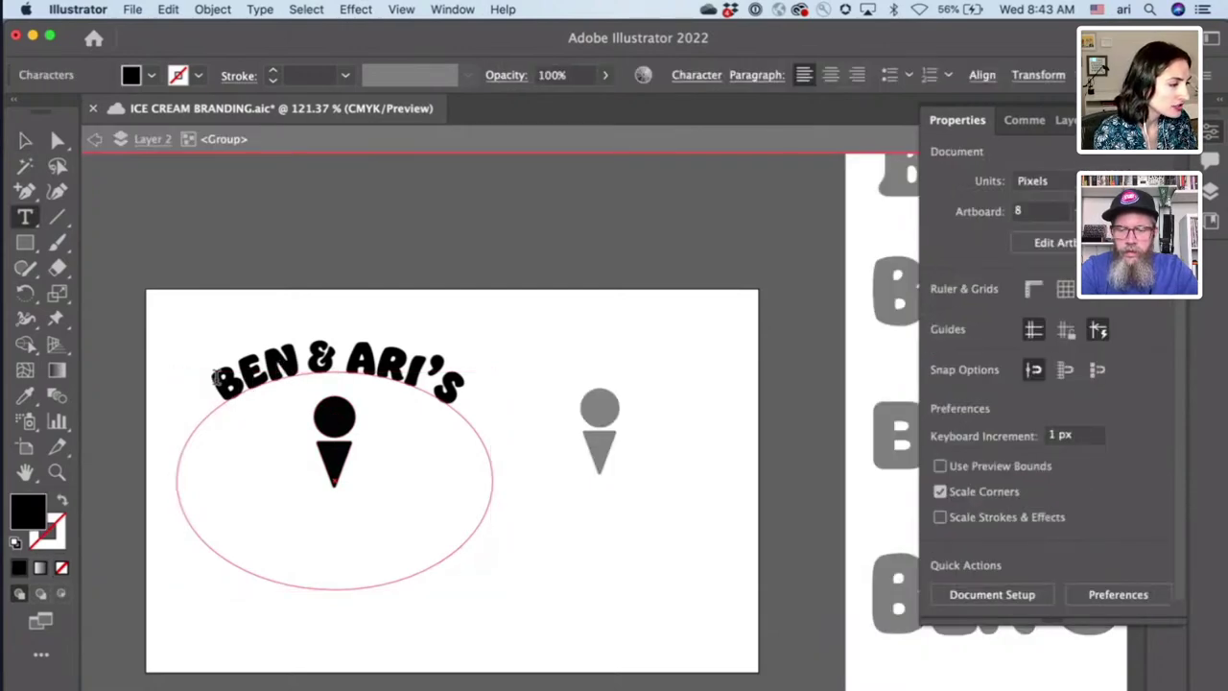
left_click_drag(216, 381, 469, 368)
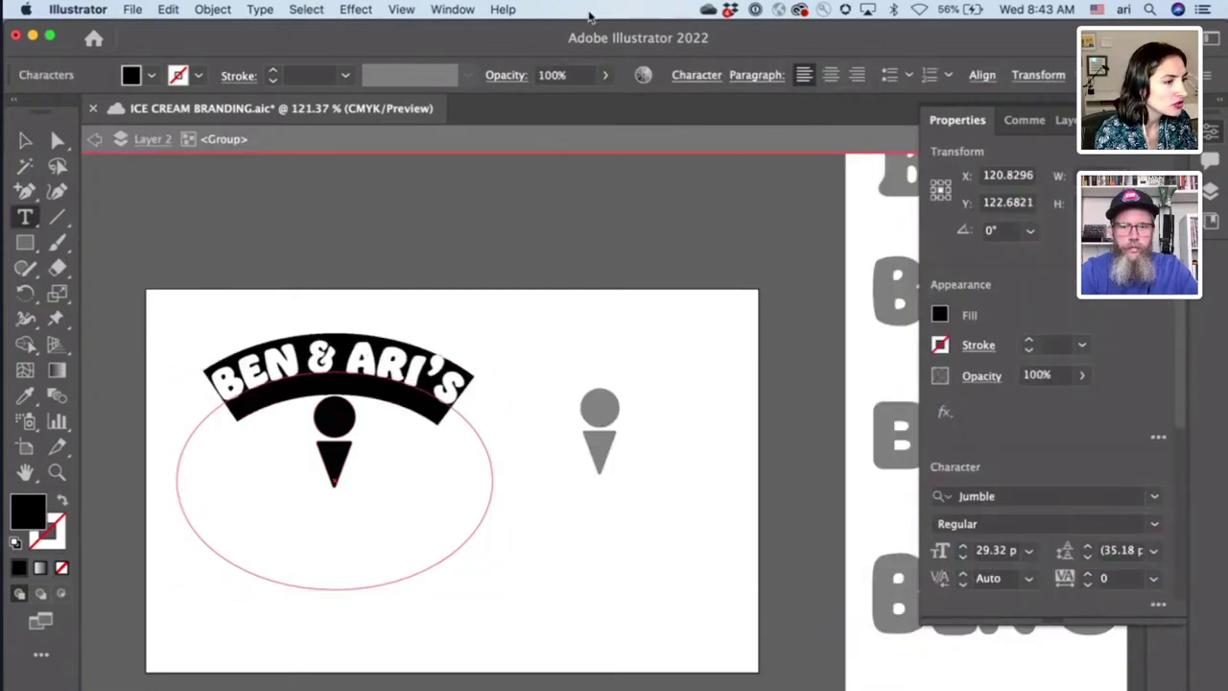
left_click(1021, 495)
left_click_drag(1022, 495, 926, 493)
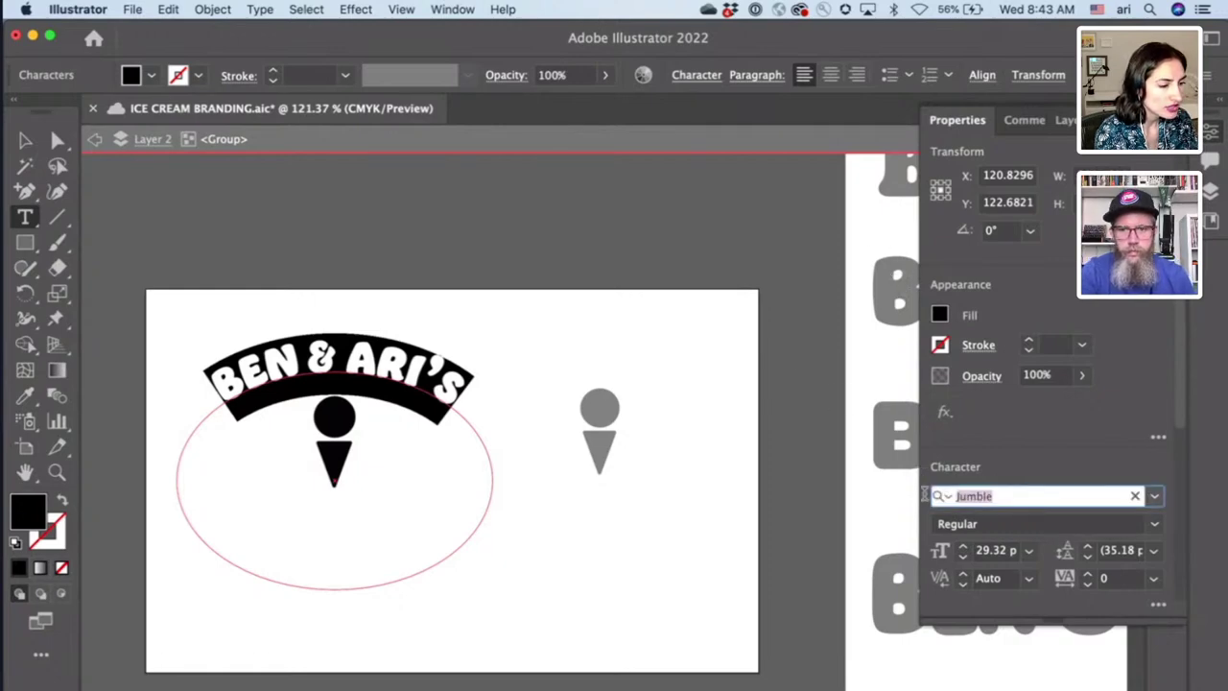
type("decoy")
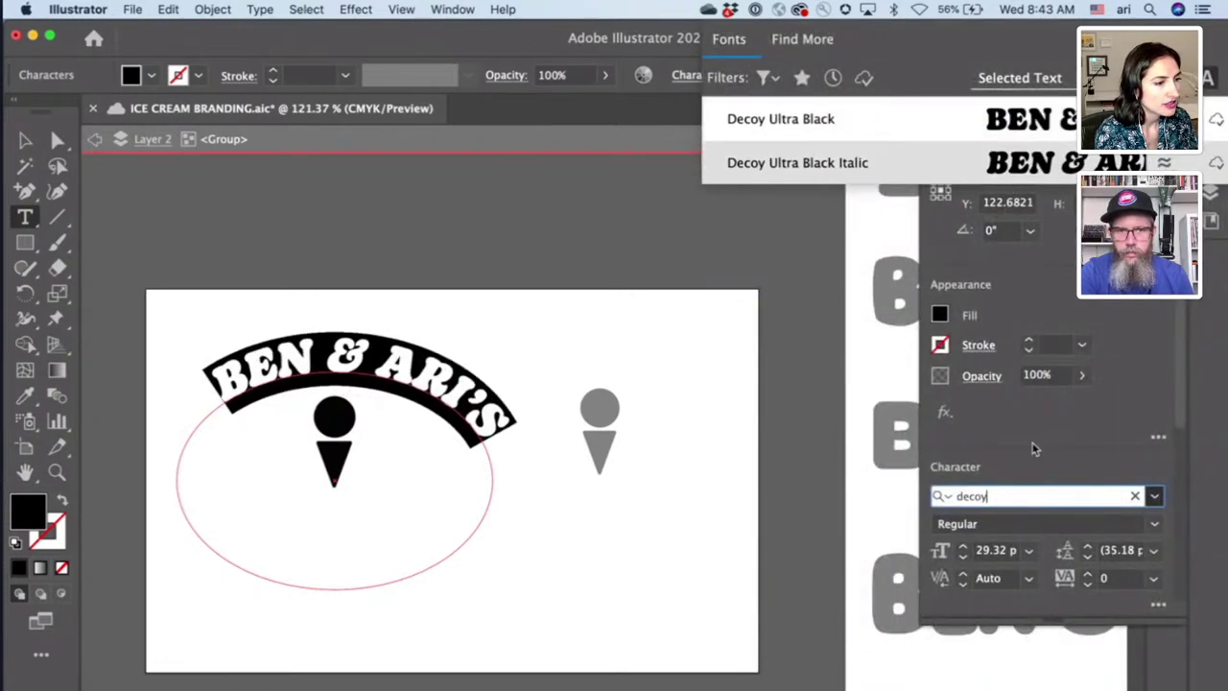
left_click(981, 136)
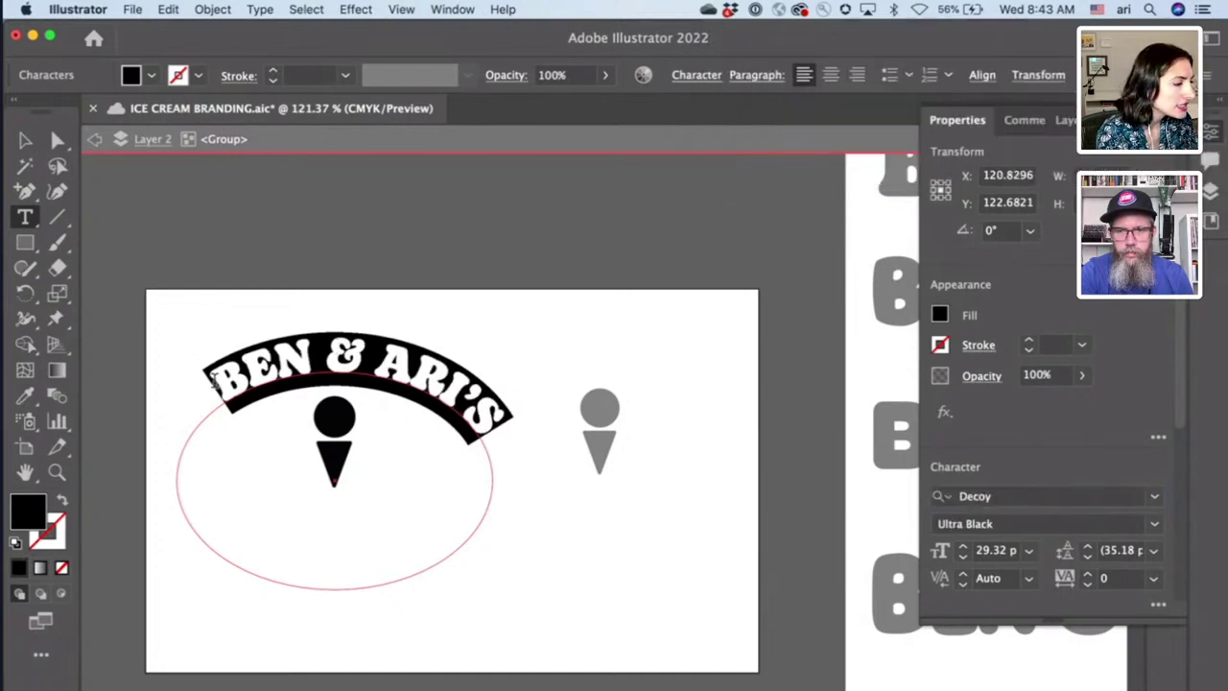
- Slide the arched Decoy text back along its ellipse path to balance it above the cone icon
scroll(213, 379, "up", 5)
left_click(25, 140)
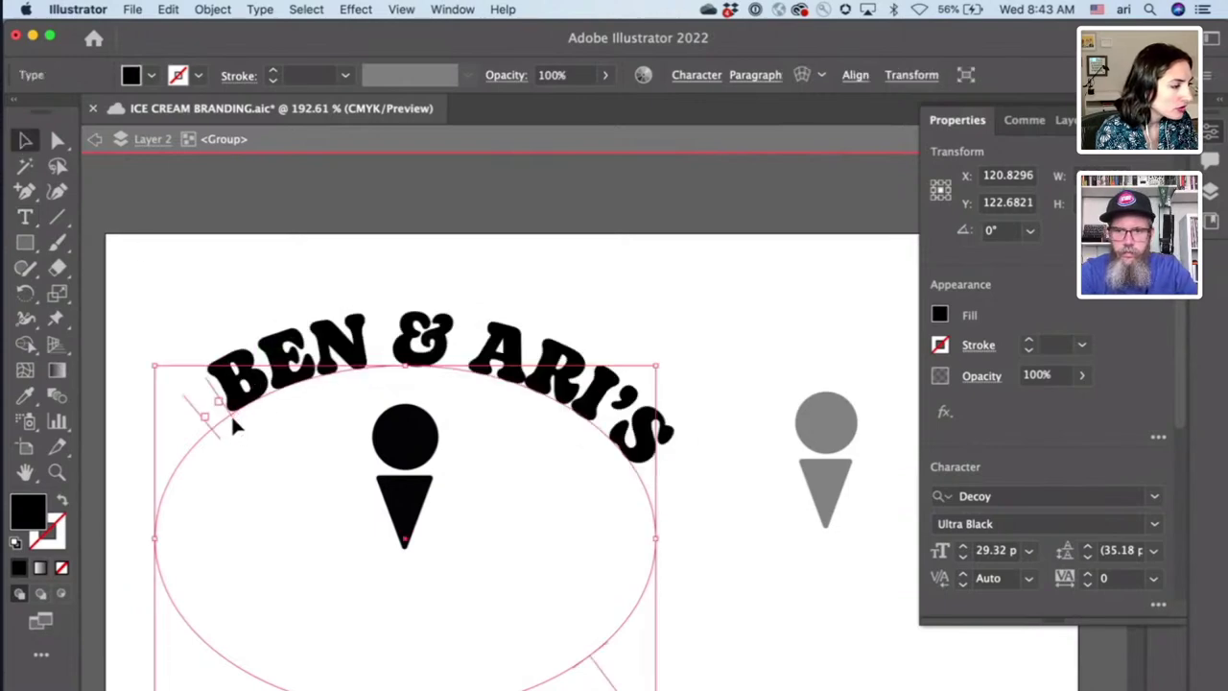
left_click_drag(233, 422, 207, 428)
left_click(233, 279)
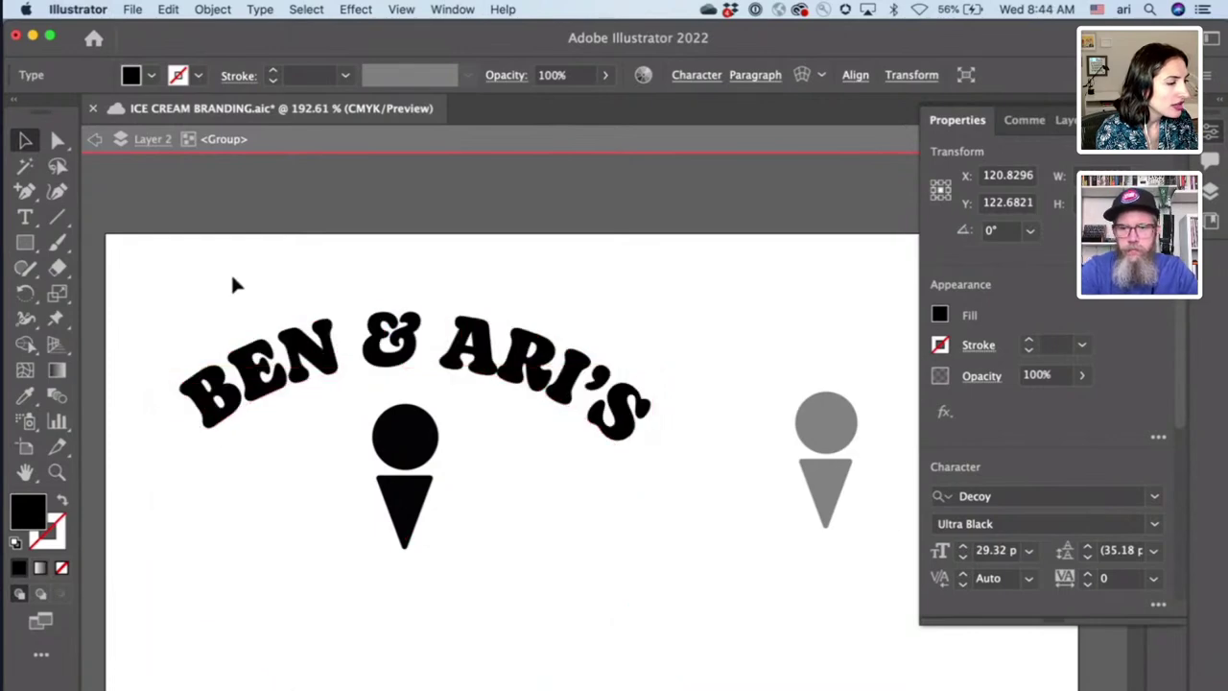
- Align the arched text path and cone icon on their horizontal centres, and exit the group's isolation mode
left_click(323, 383)
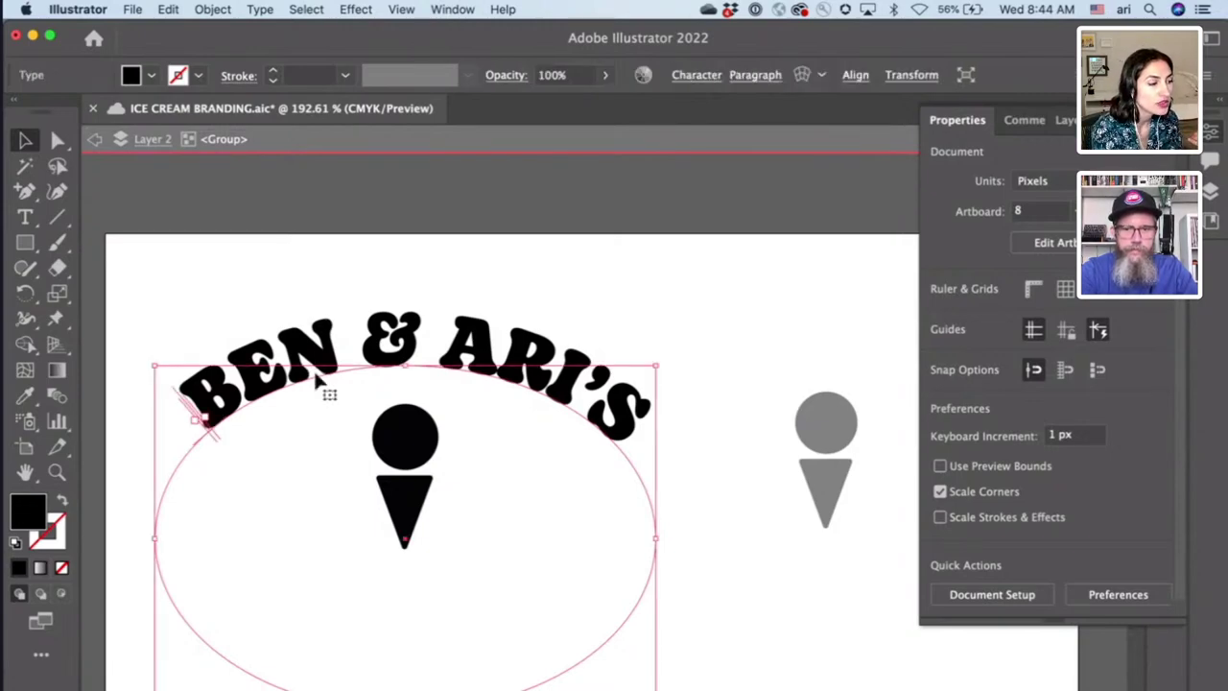
left_click(408, 464)
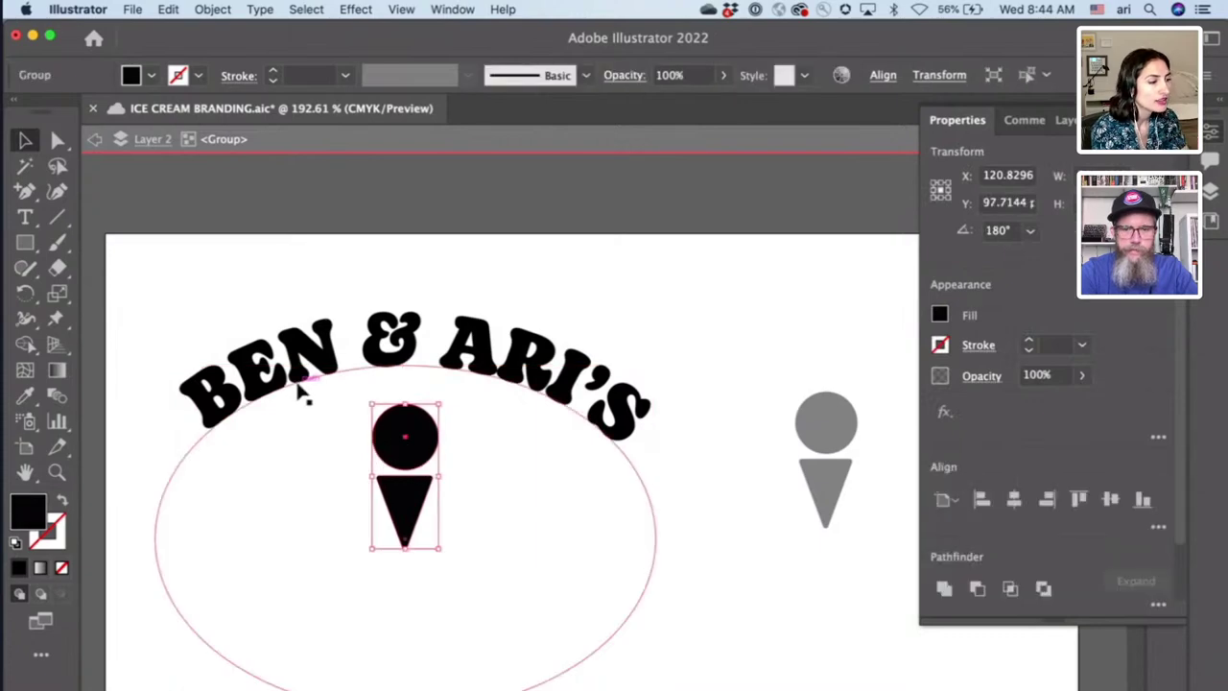
left_click(289, 381, "shift")
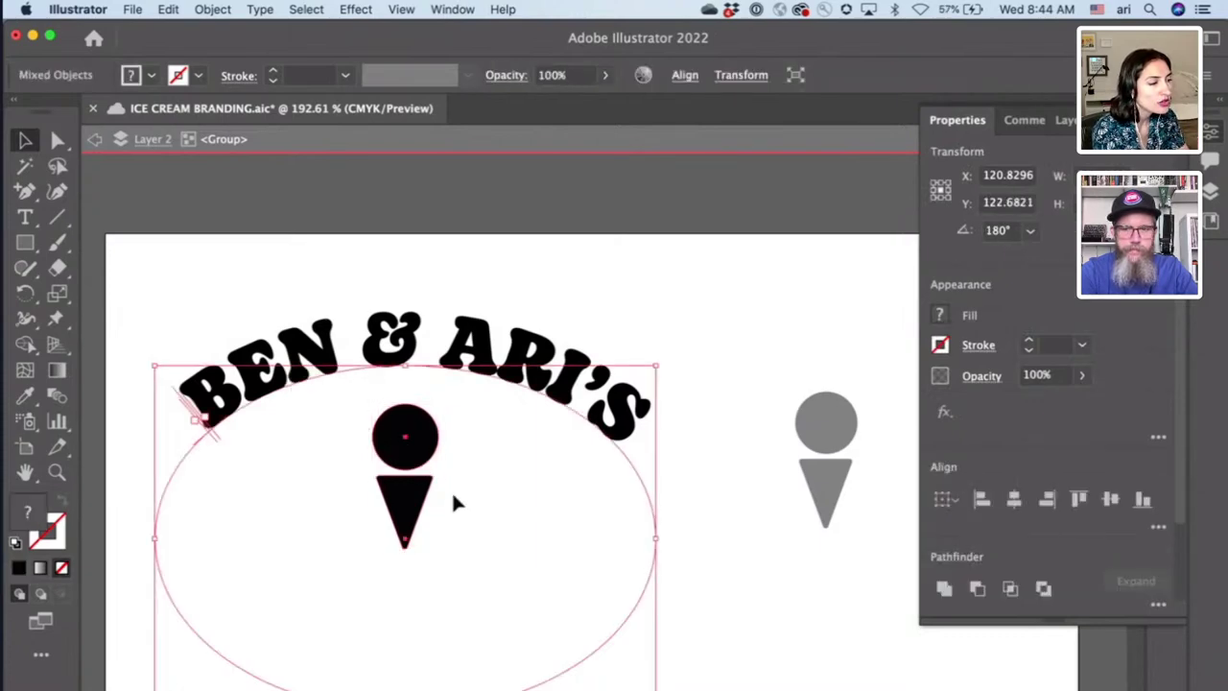
left_click(1014, 500)
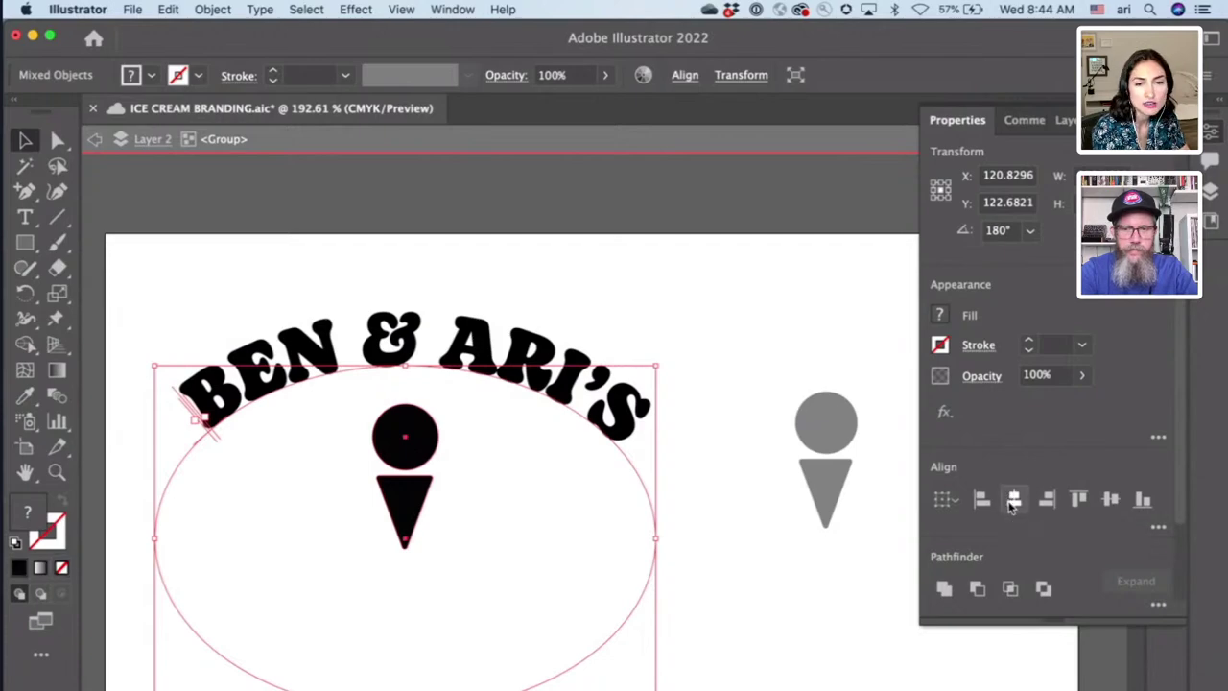
left_click(744, 538)
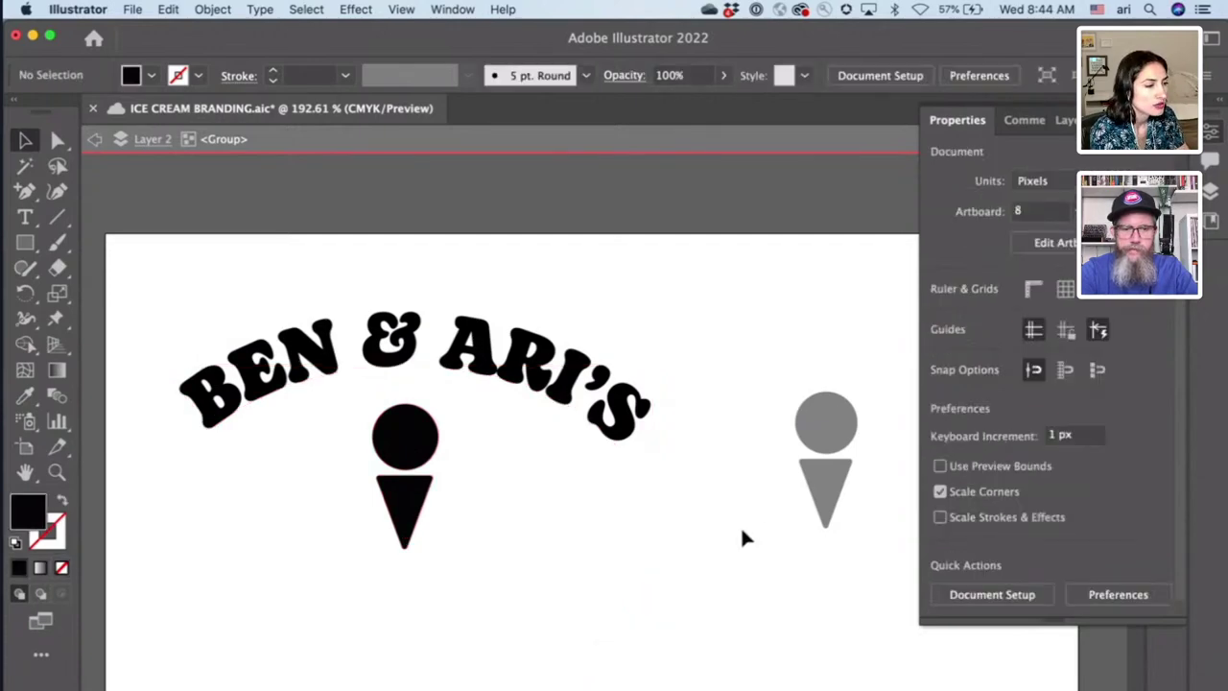
left_click(94, 140)
left_click(94, 140)
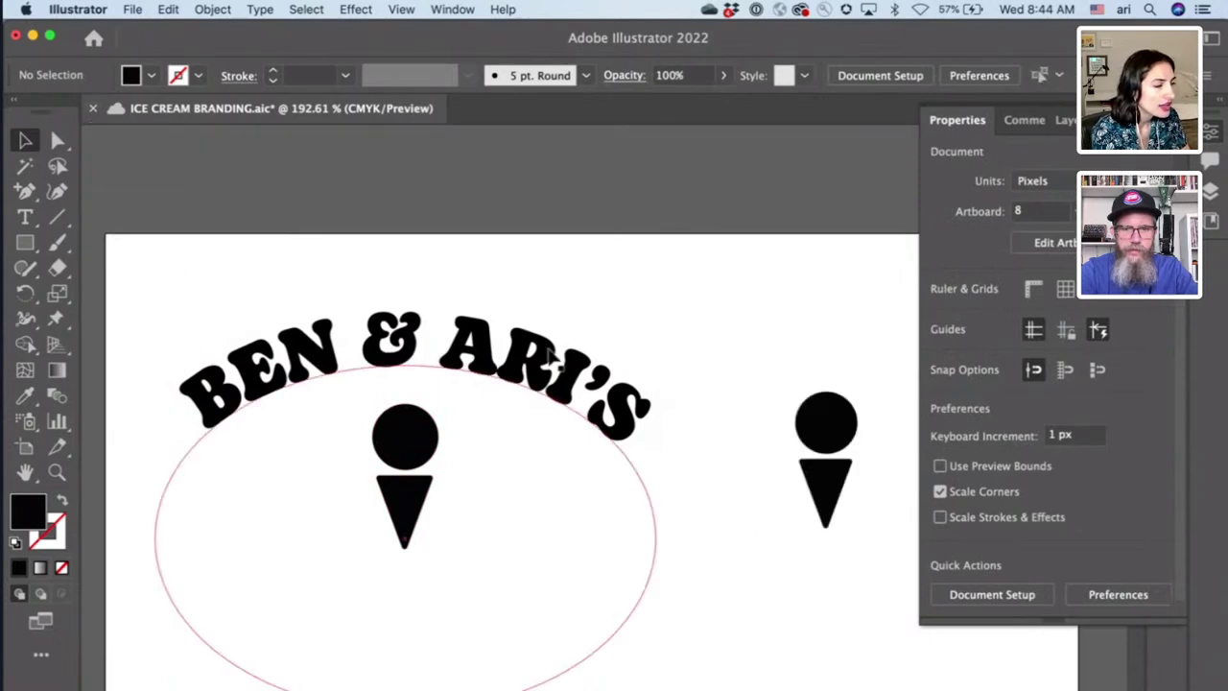
- Move the separate cone icon down toward the lower part of the logo artboard
scroll(552, 369, "down", 2)
scroll(552, 369, "down", 3)
scroll(548, 365, "right", 3)
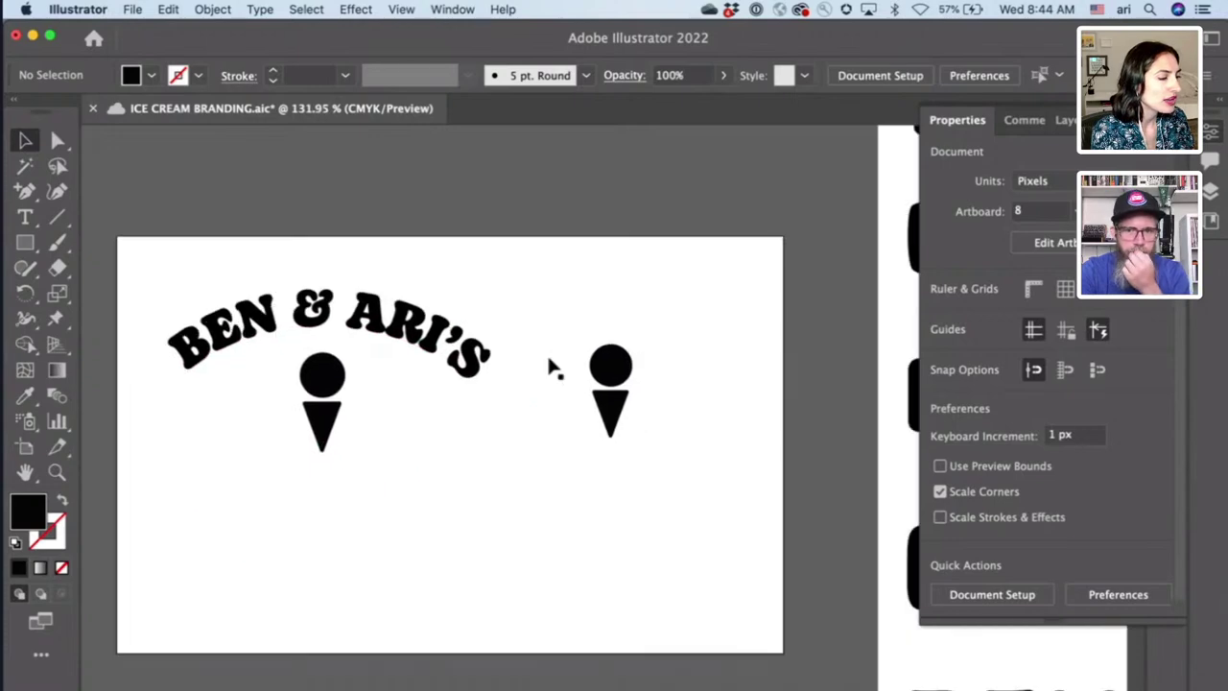
left_click(429, 344)
left_click(642, 302)
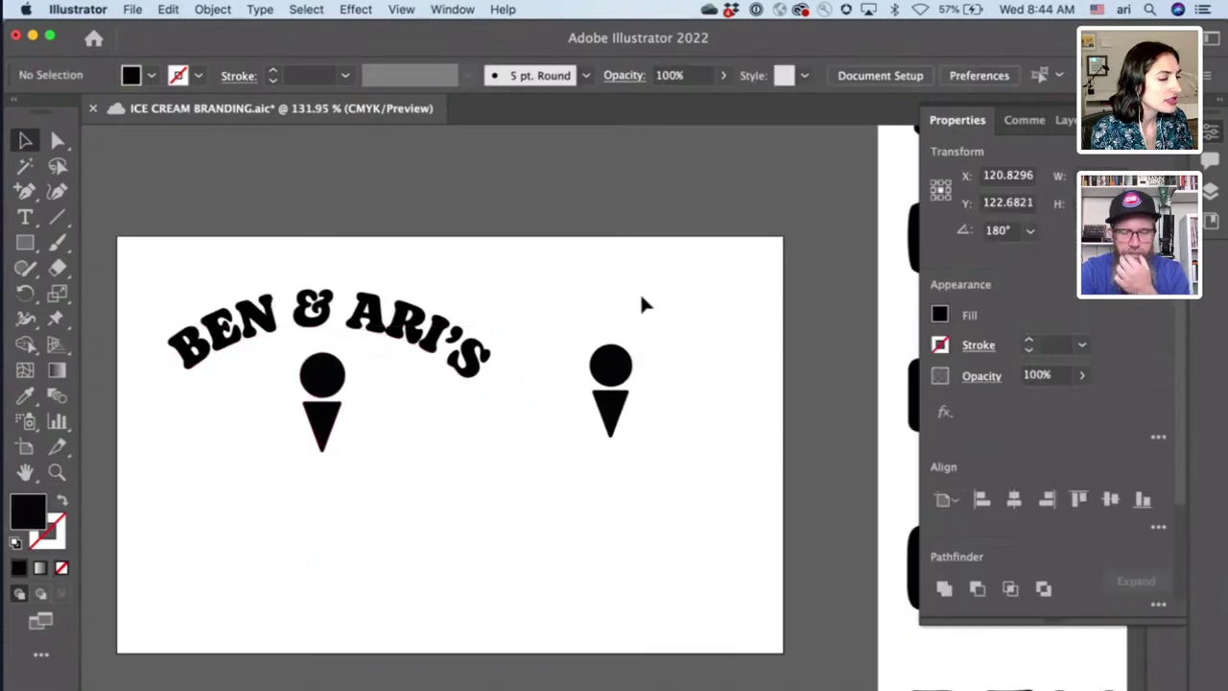
left_click_drag(614, 367, 607, 523)
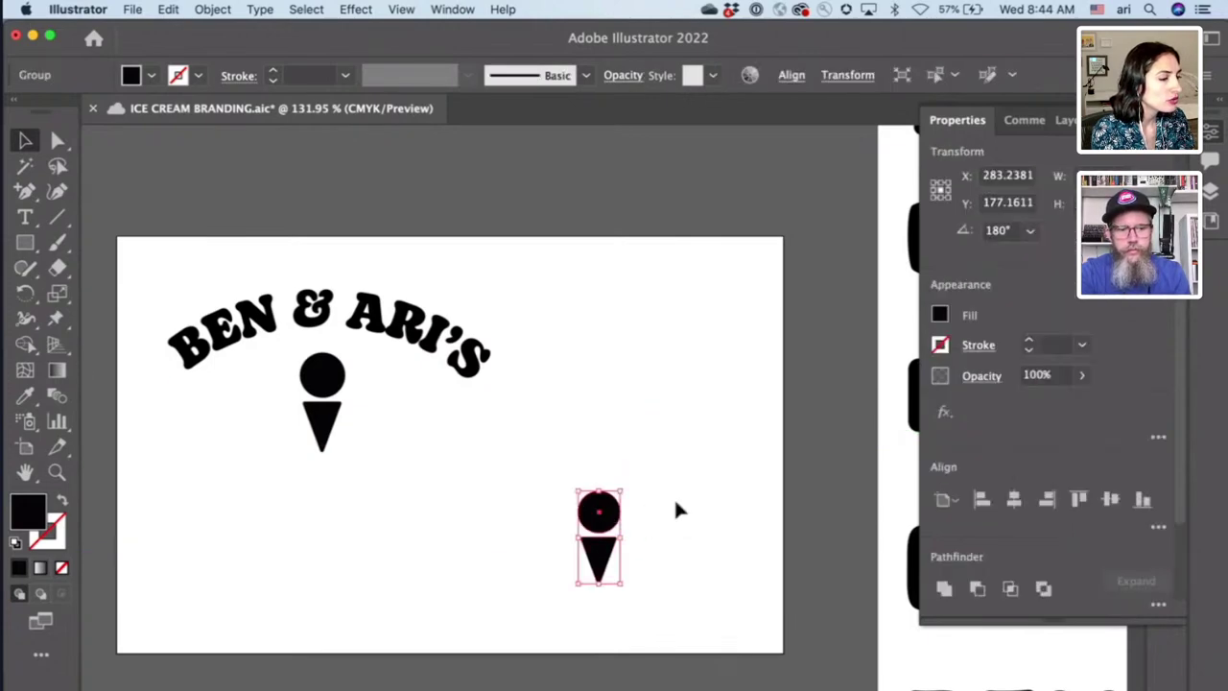
- Copy the Beastly 16 Point wordmark from the wordmark artboard, place the copy by the separate cone icon, and save the document
scroll(671, 497, "down", 5)
scroll(673, 505, "right", 5)
scroll(673, 505, "down", 2)
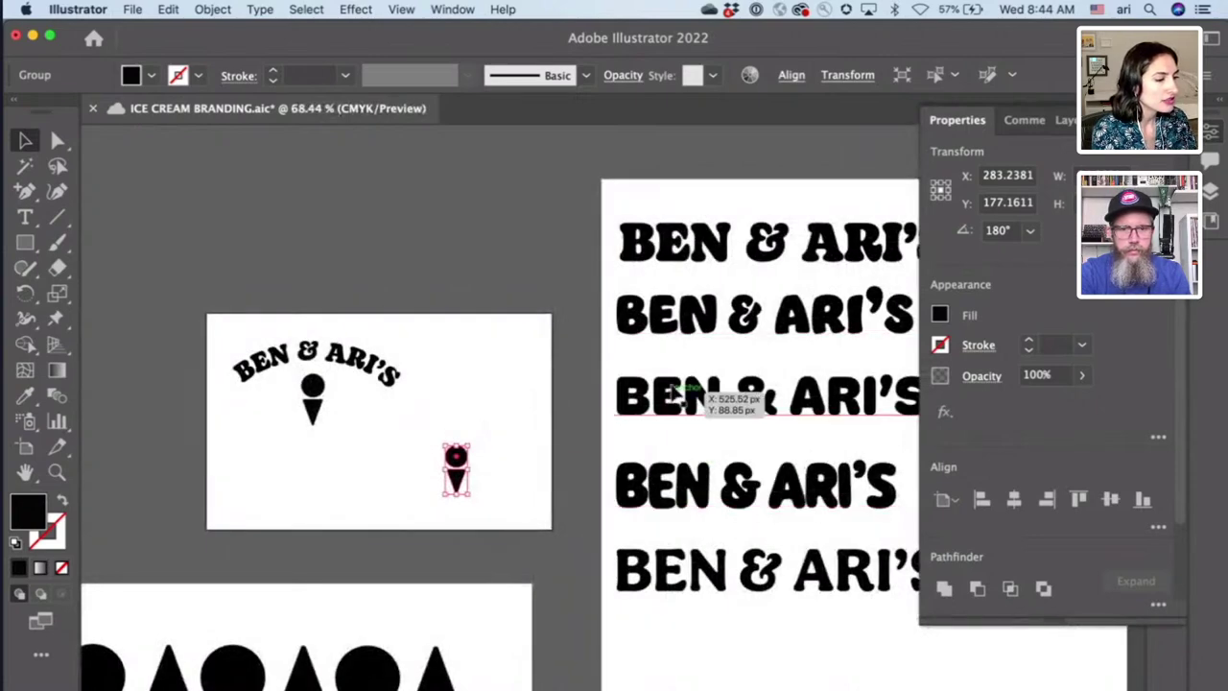
scroll(689, 384, "right", 2)
scroll(689, 384, "down", 1)
scroll(691, 379, "down", 2)
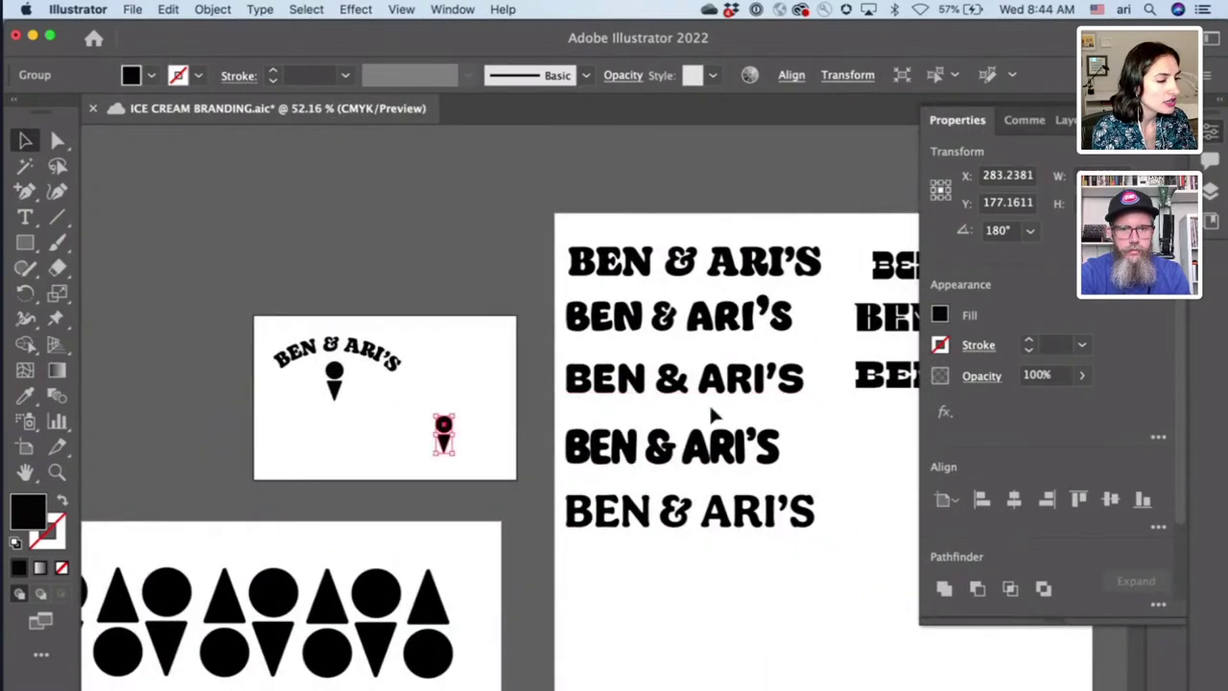
left_click(876, 377)
double_click(875, 376)
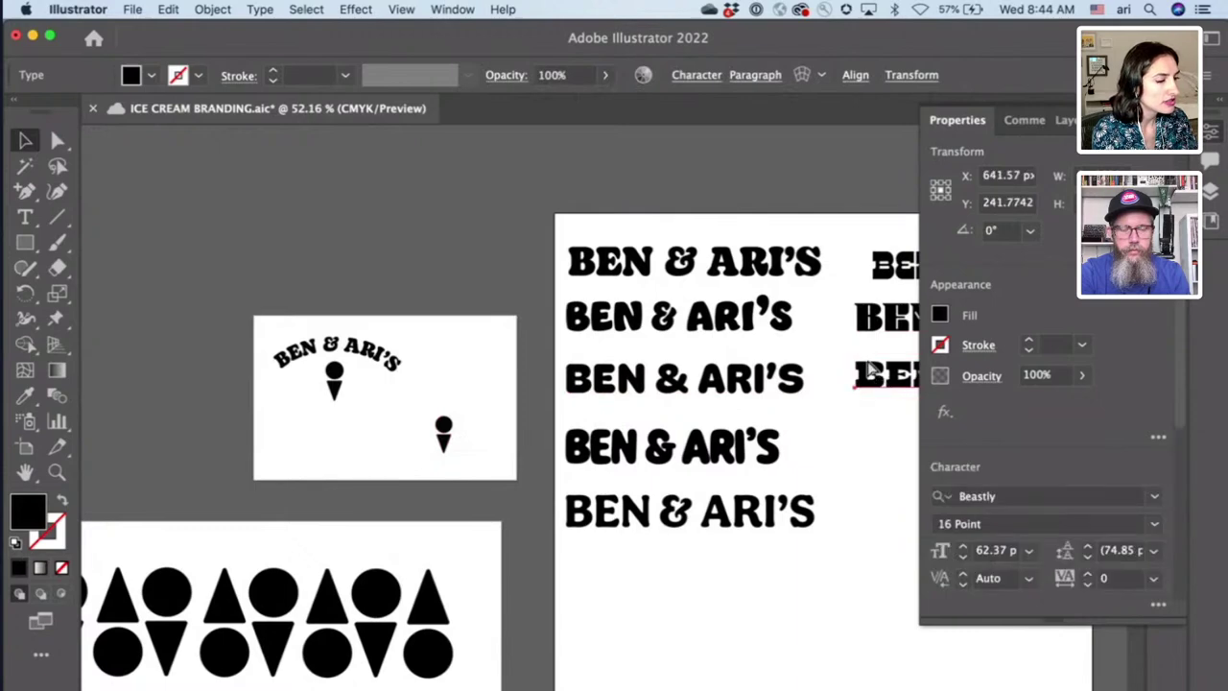
key("ctrl+v")
scroll(488, 387, "up", 3)
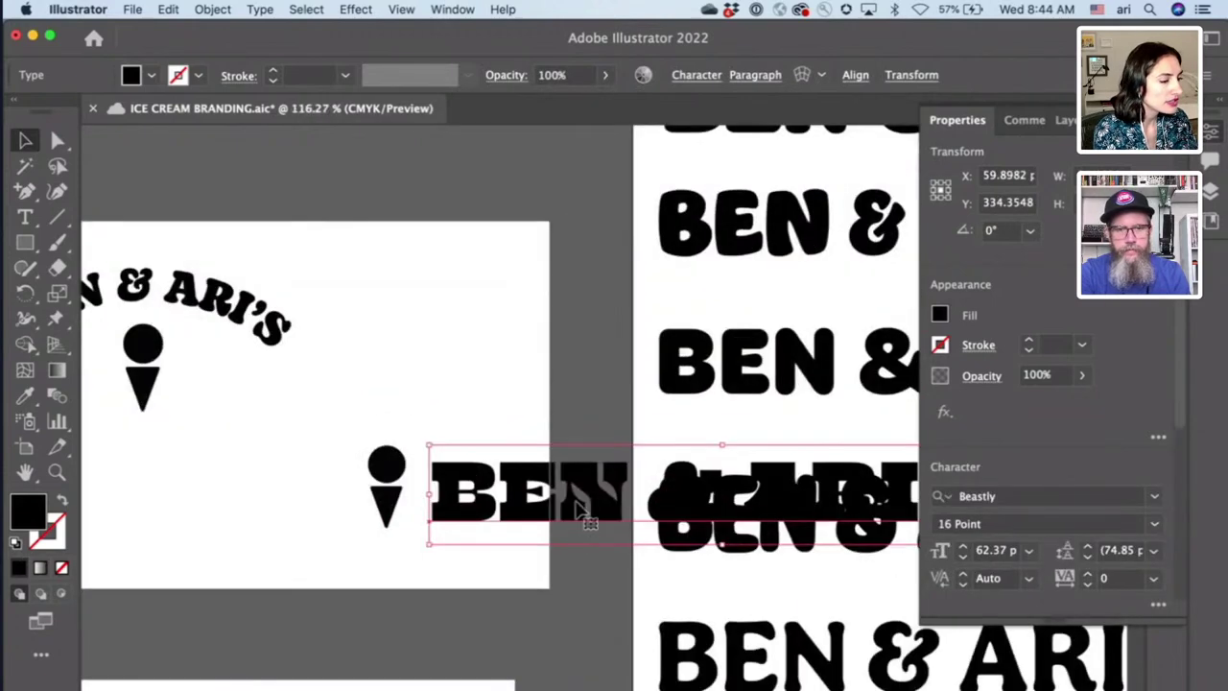
left_click_drag(587, 519, 384, 413)
key("ctrl+s")
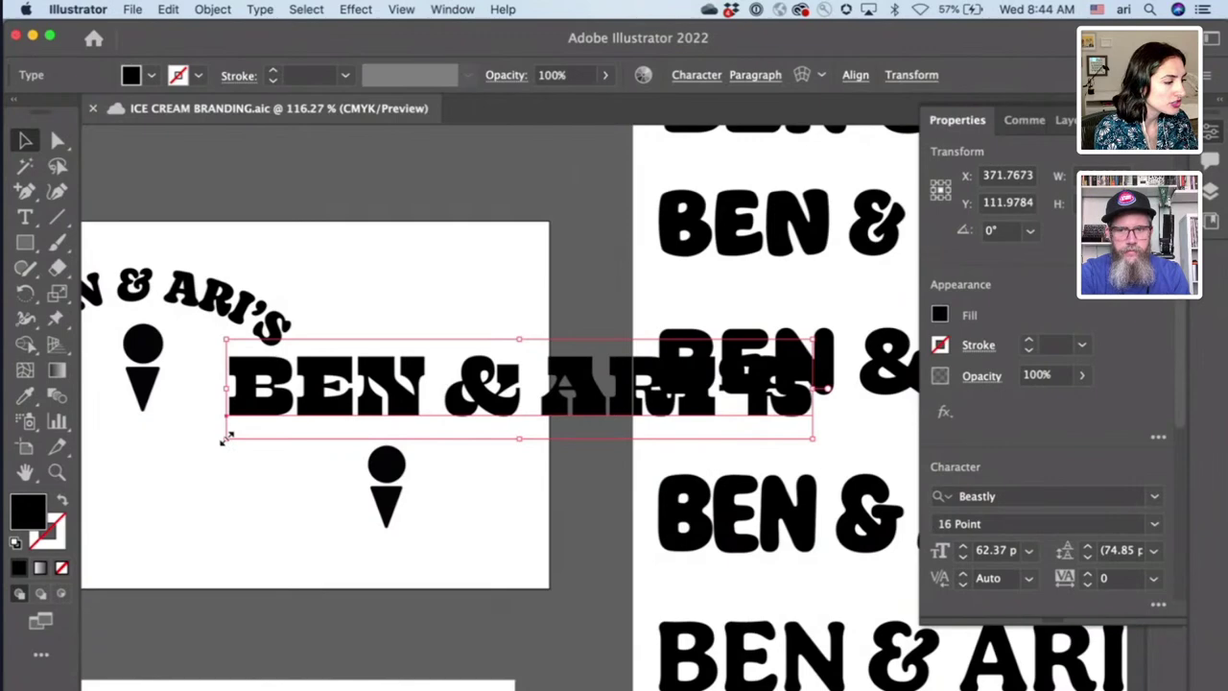
- Scale the Beastly wordmark copy down to about 22.76 pt and position it directly above the lower cone icon
left_click_drag(225, 437, 403, 377)
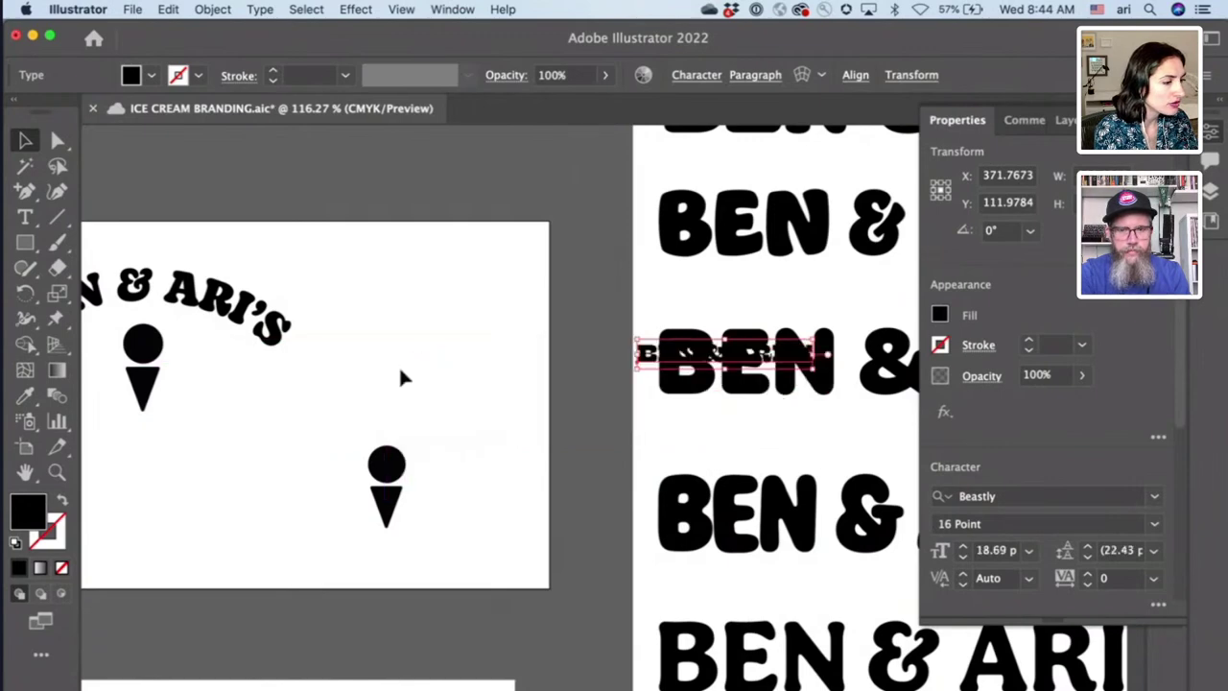
left_click_drag(710, 358, 263, 469)
left_click_drag(359, 425, 389, 429)
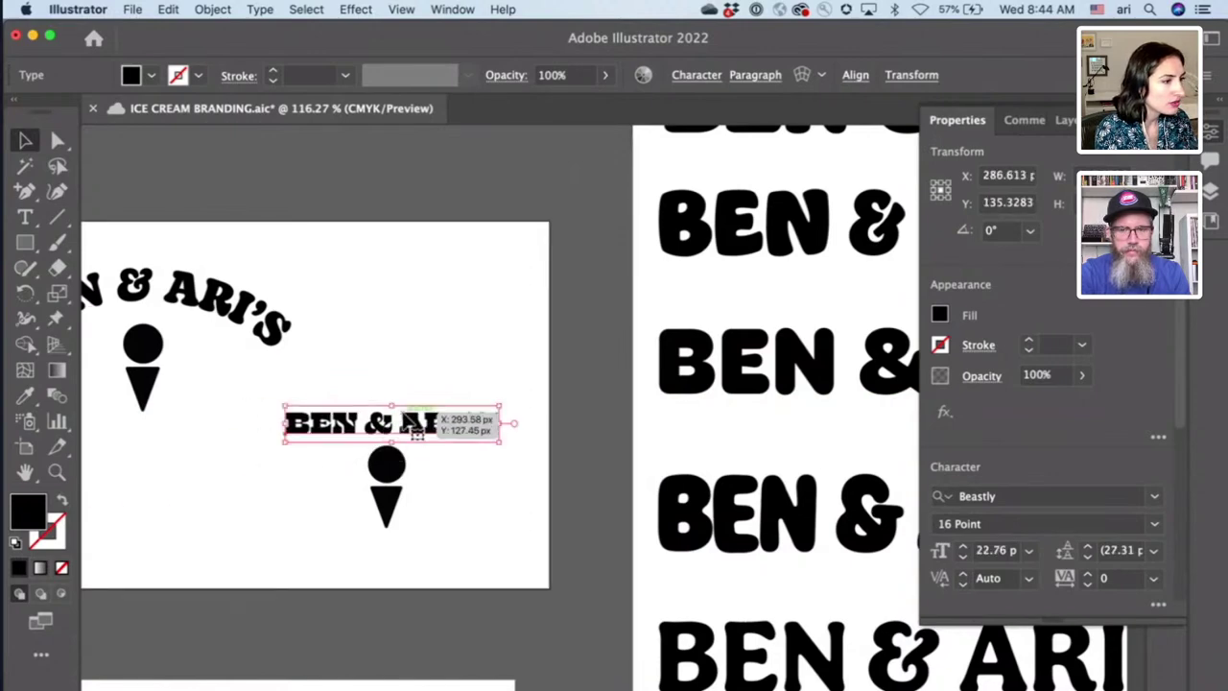
- Warp the small Beastly wordmark with a horizontal Arc envelope at 50% bend, and deselect it
left_click(802, 75)
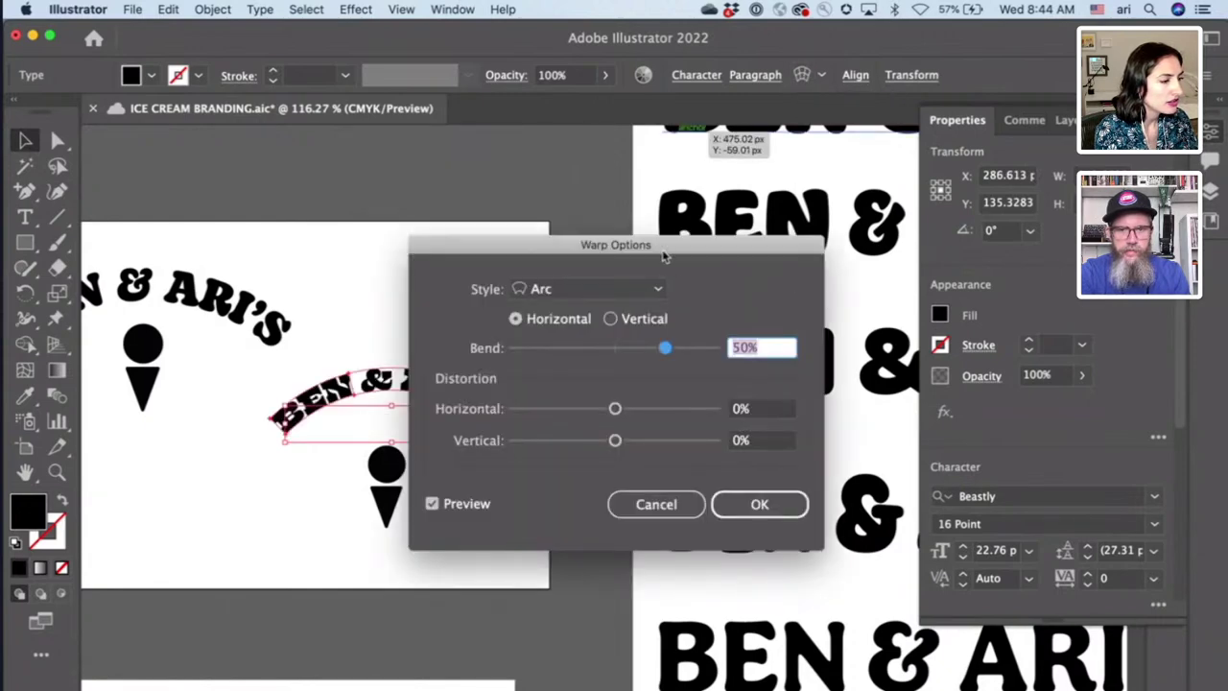
left_click_drag(664, 245, 826, 208)
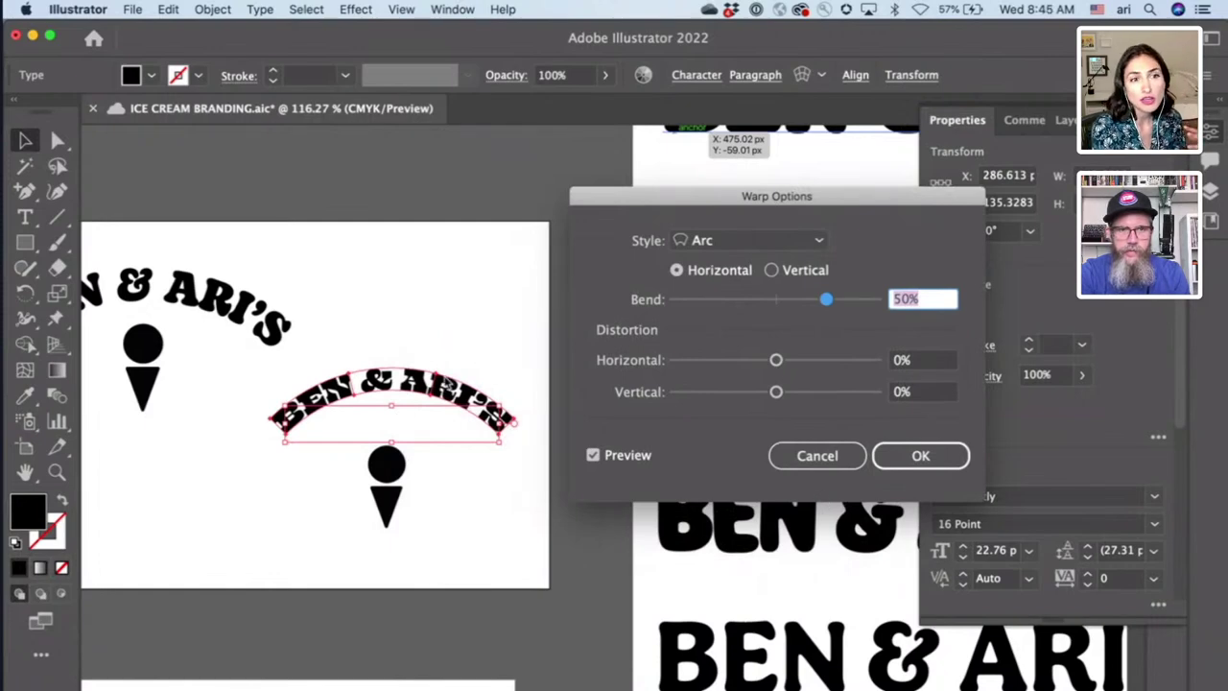
left_click(907, 455)
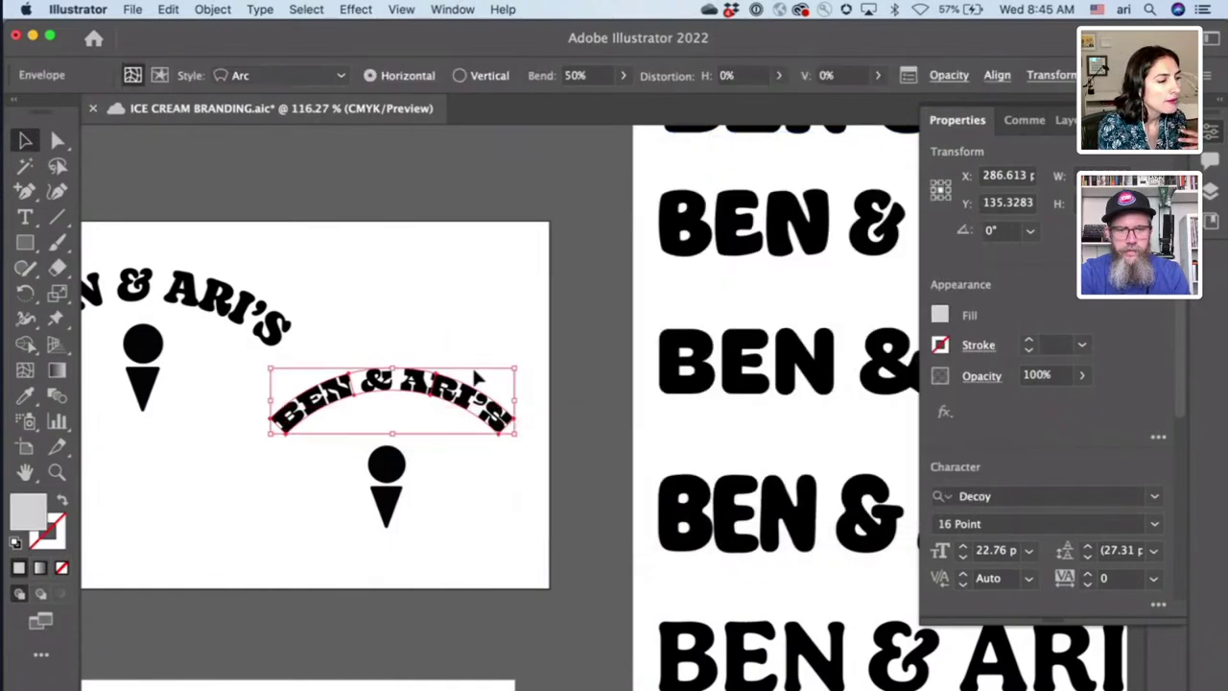
scroll(477, 377, "up", 3)
scroll(461, 345, "left", 2)
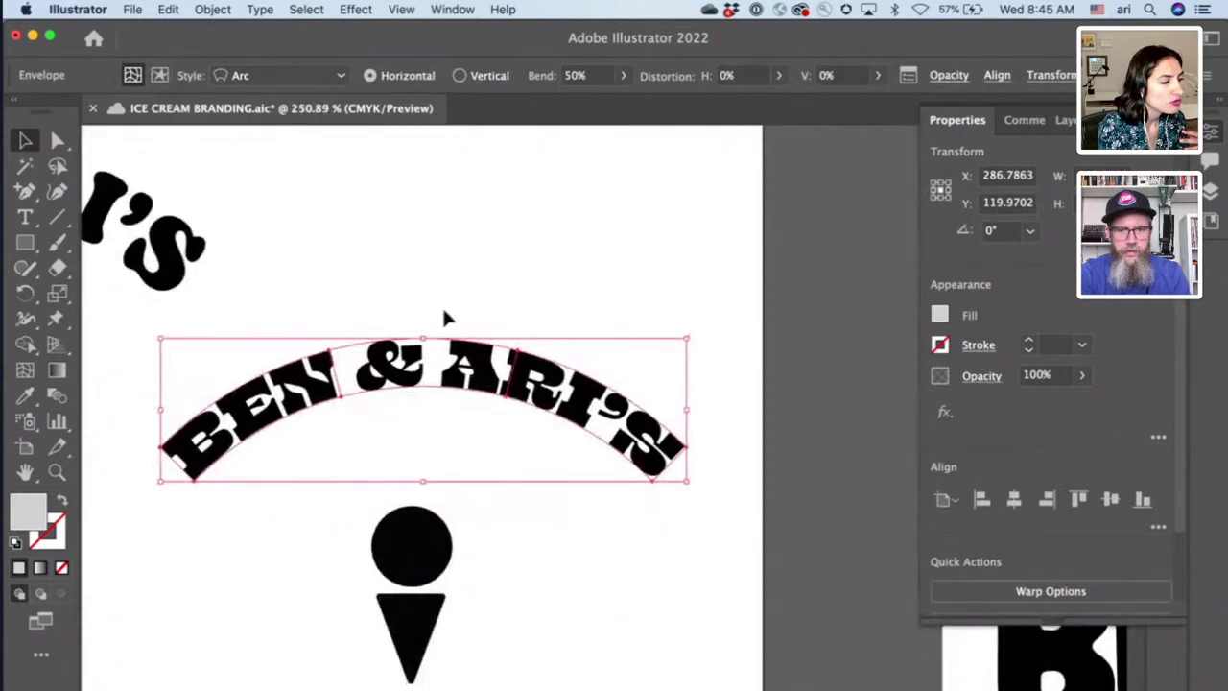
left_click(441, 304)
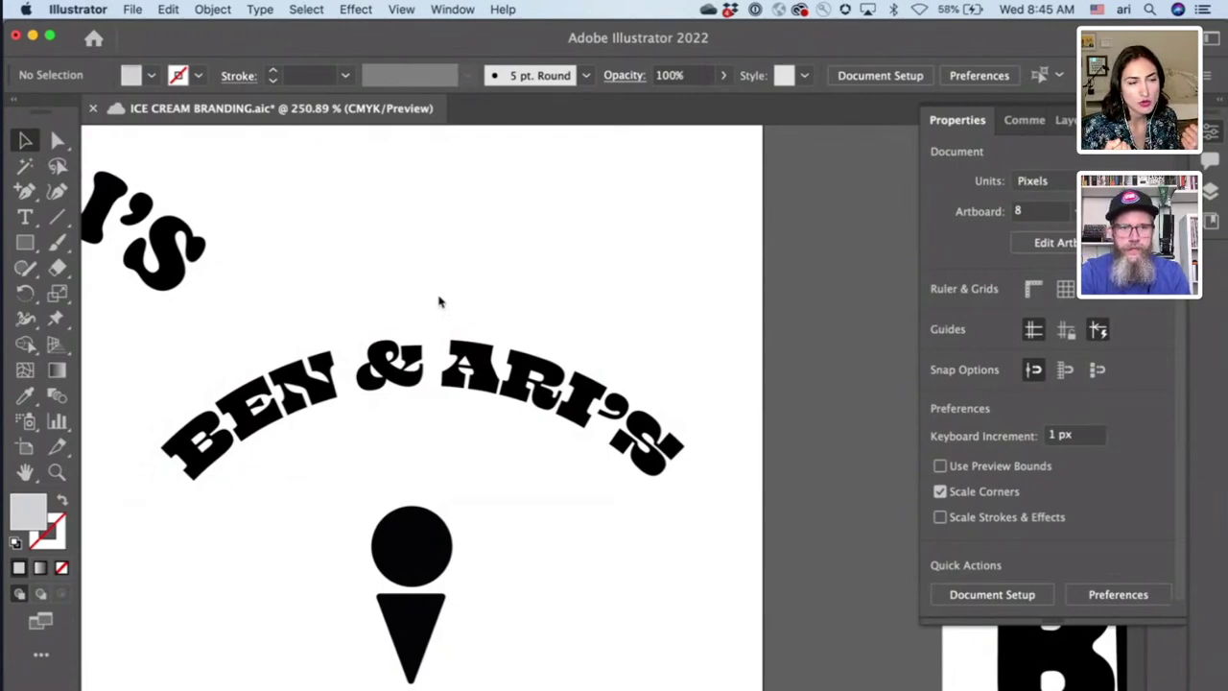
- Change the font of the BEN & ARI'S text on the elliptical path above the upper-left cone to Beastly 14 Point
scroll(437, 296, "down", 5)
scroll(439, 308, "left", 3)
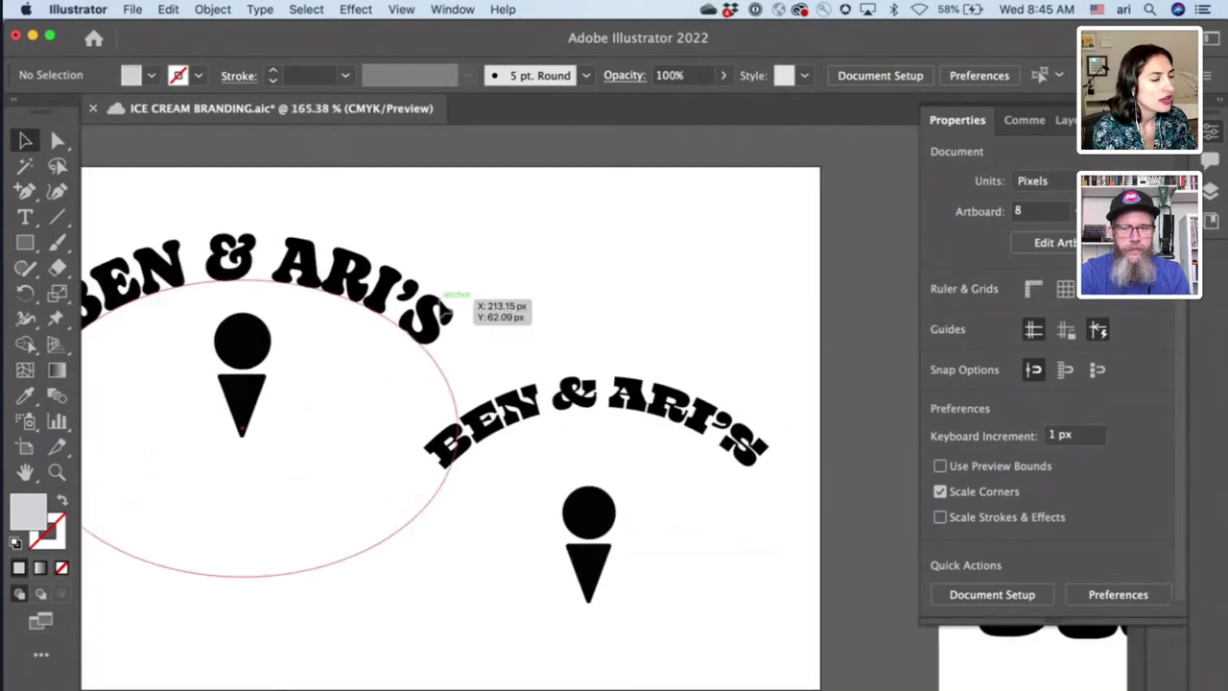
left_click(421, 315)
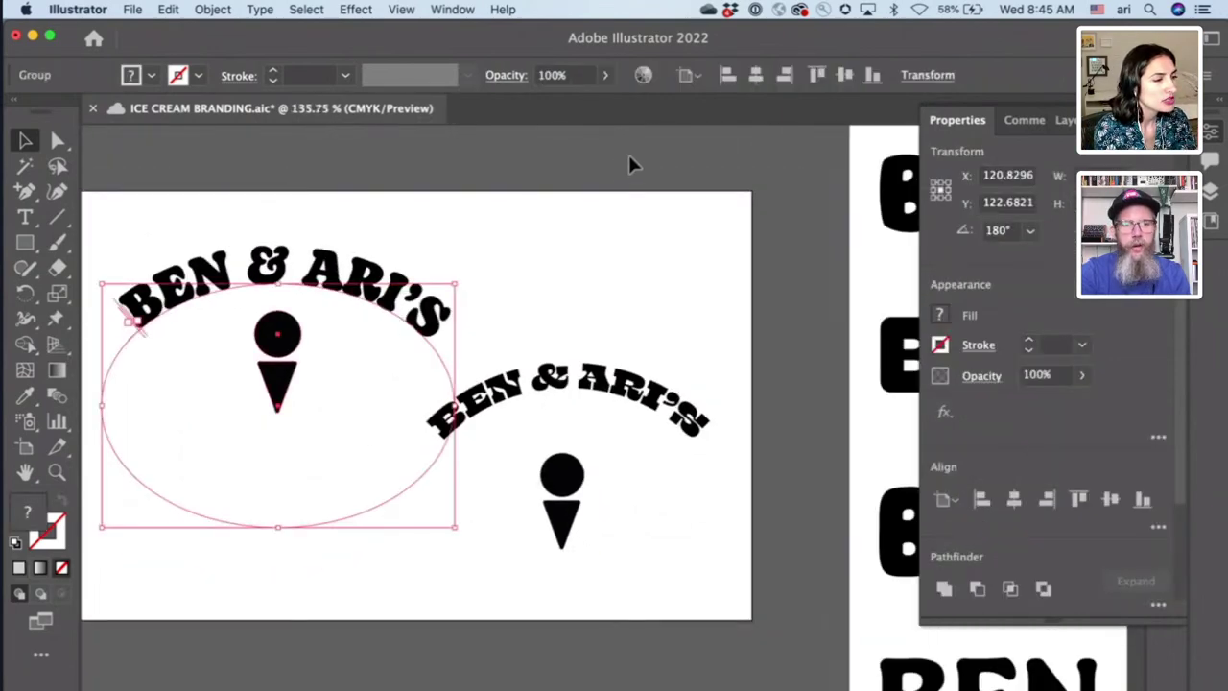
double_click(251, 273)
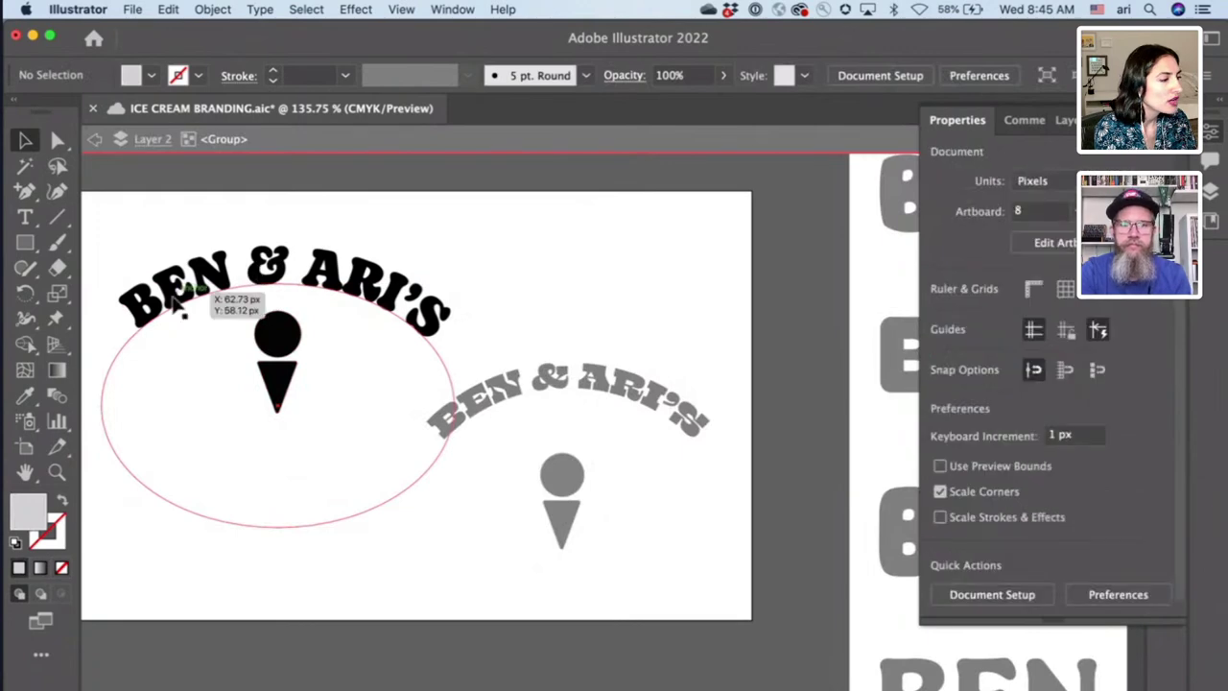
double_click(134, 309)
double_click(132, 307)
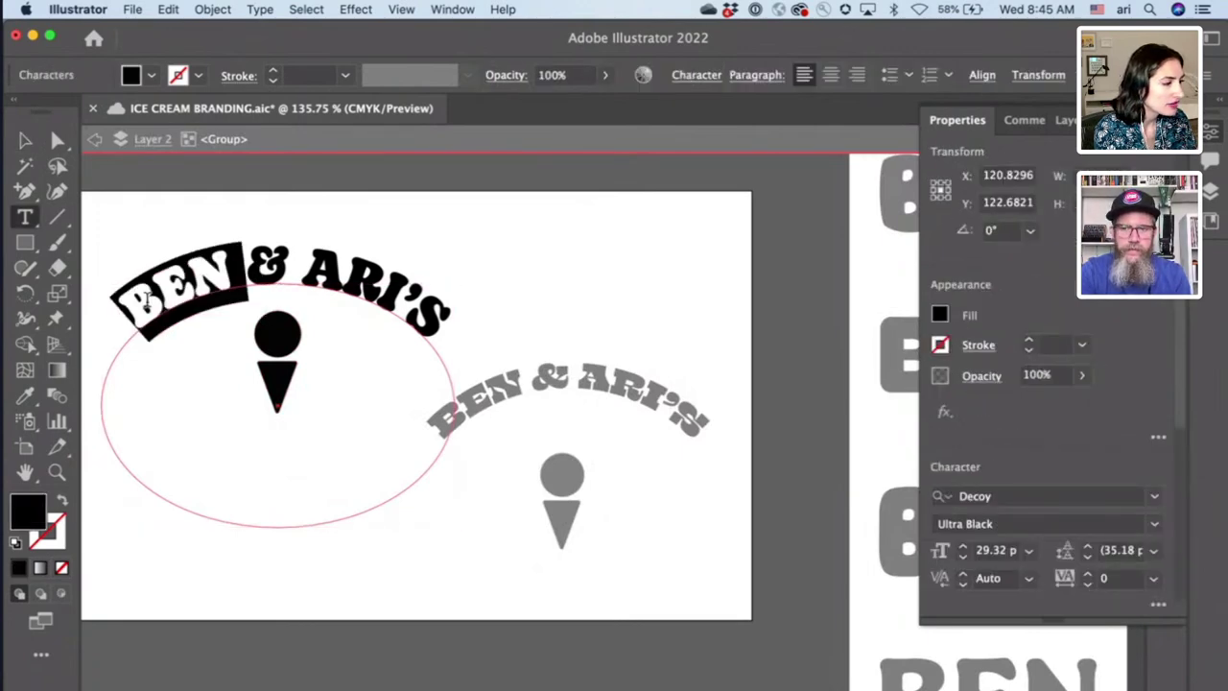
left_click(130, 304)
left_click_drag(130, 304, 492, 324)
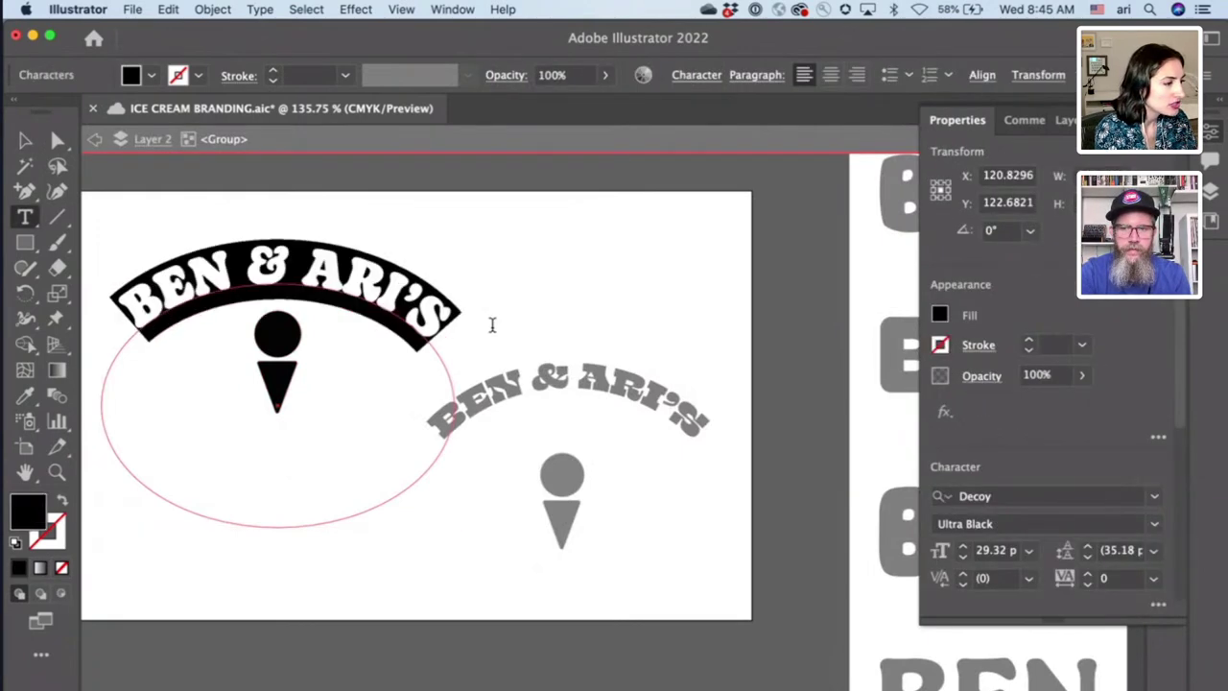
left_click(1032, 498)
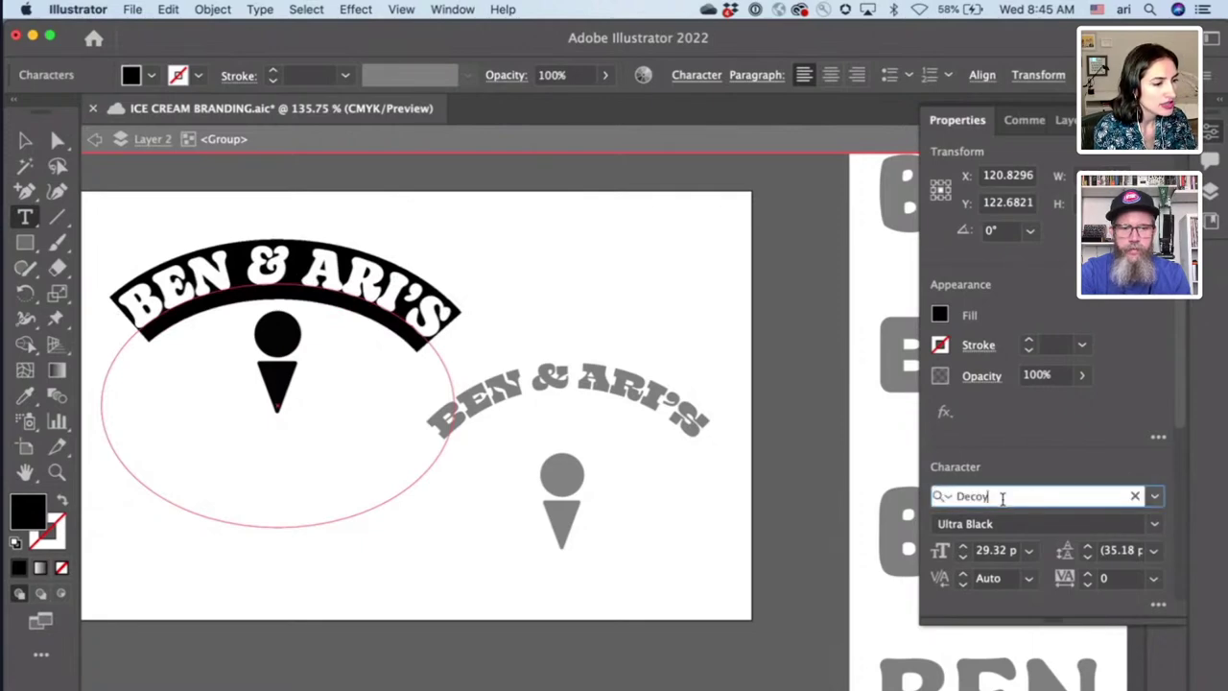
key("BackSpace")
key("BackSpace")
key("BackSpace")
key("BackSpace")
key("BackSpace")
type("Beastly")
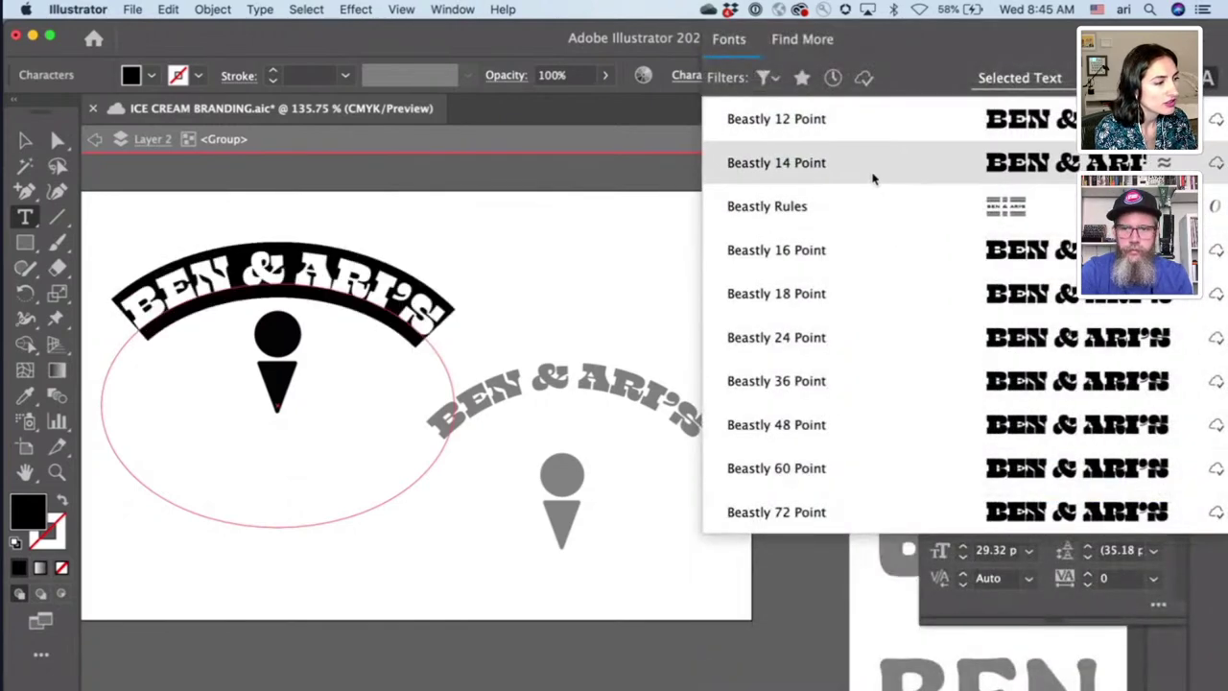
key("Escape")
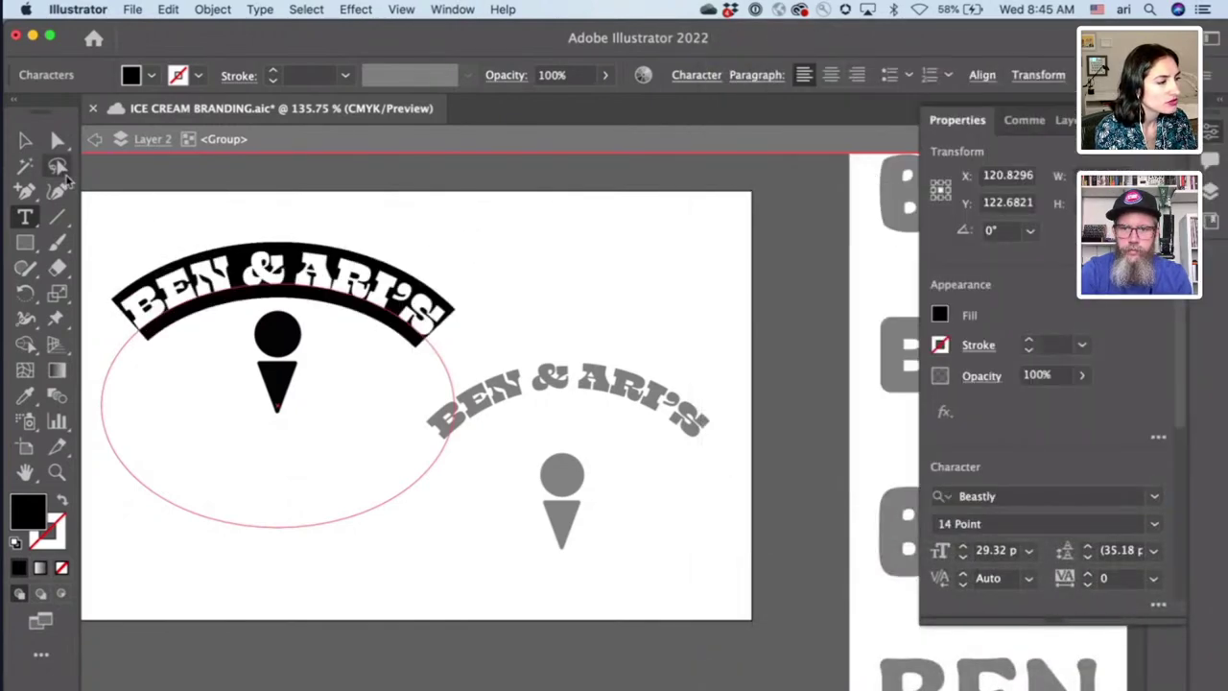
left_click(94, 141)
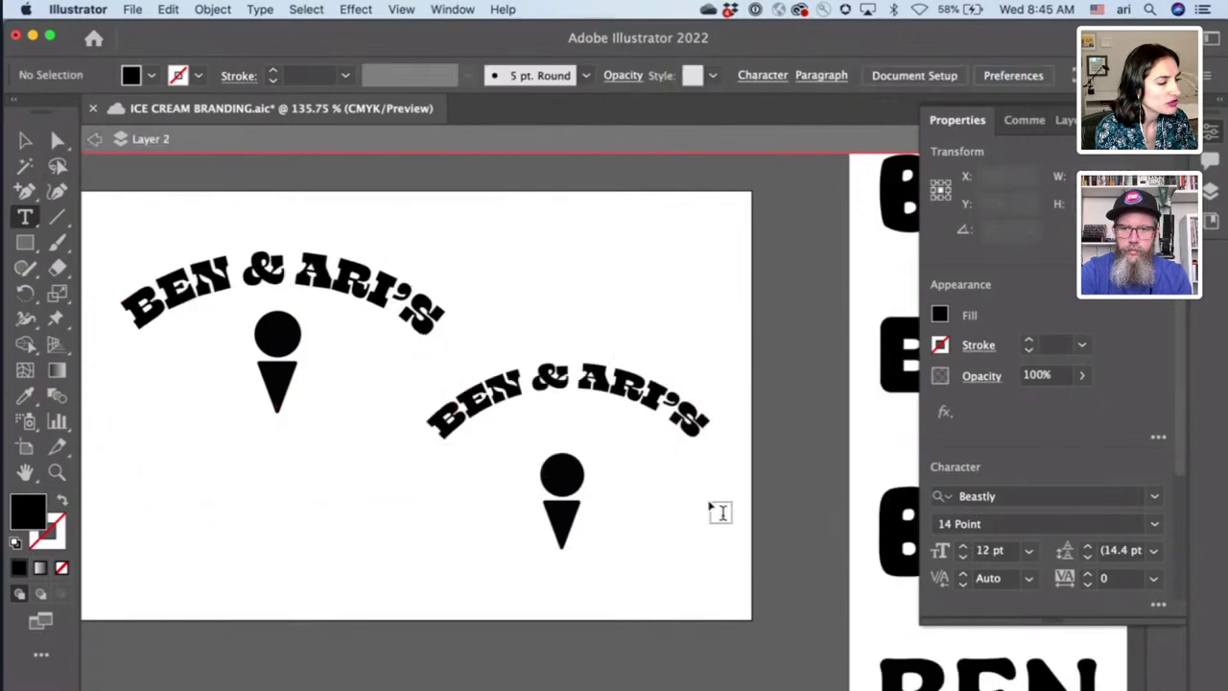
- Move the lower-right cone icon slightly up, set the Arc-warped wordmark's bend to 70%, and exit isolation mode
left_click(25, 142)
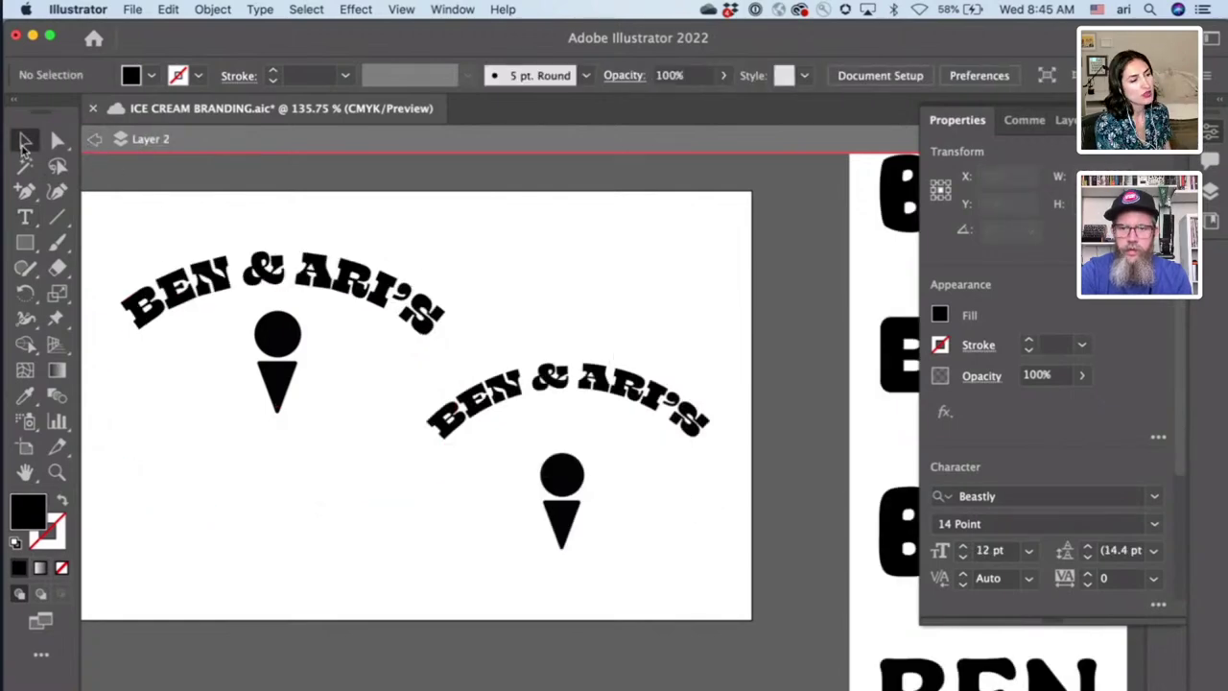
left_click_drag(564, 466, 566, 440)
left_click(565, 387)
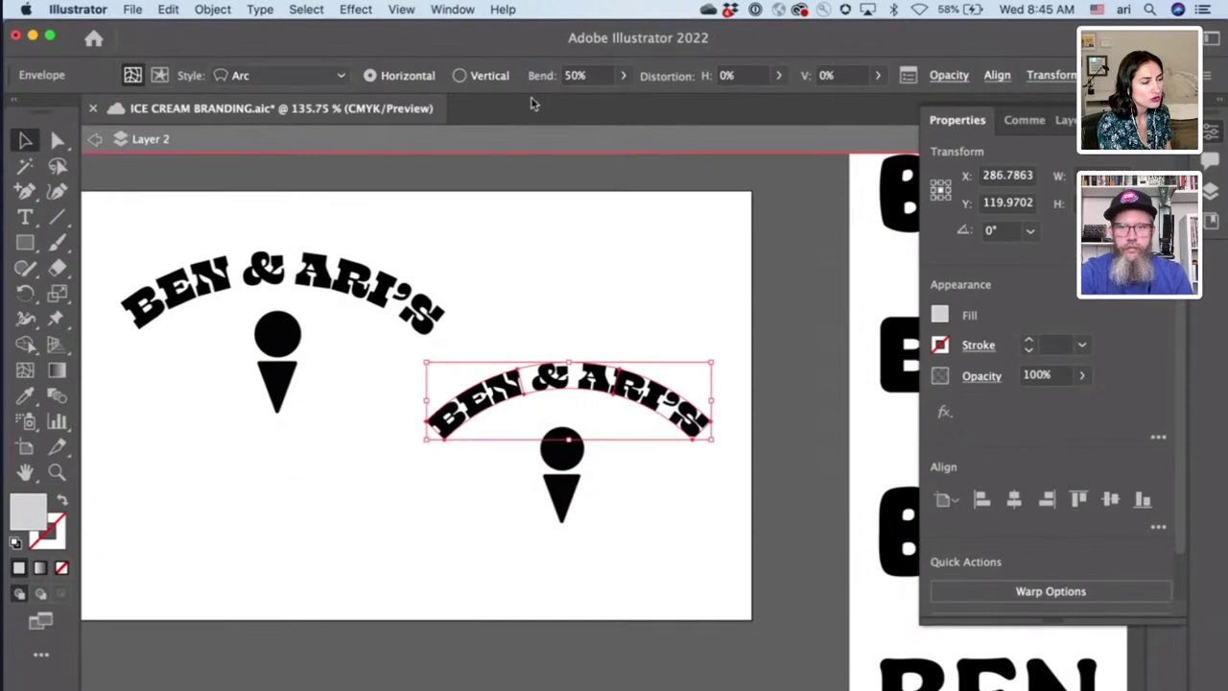
left_click(622, 75)
mouse_move(599, 100)
left_mouse_down()
mouse_move(635, 108)
mouse_move(607, 102)
left_mouse_up()
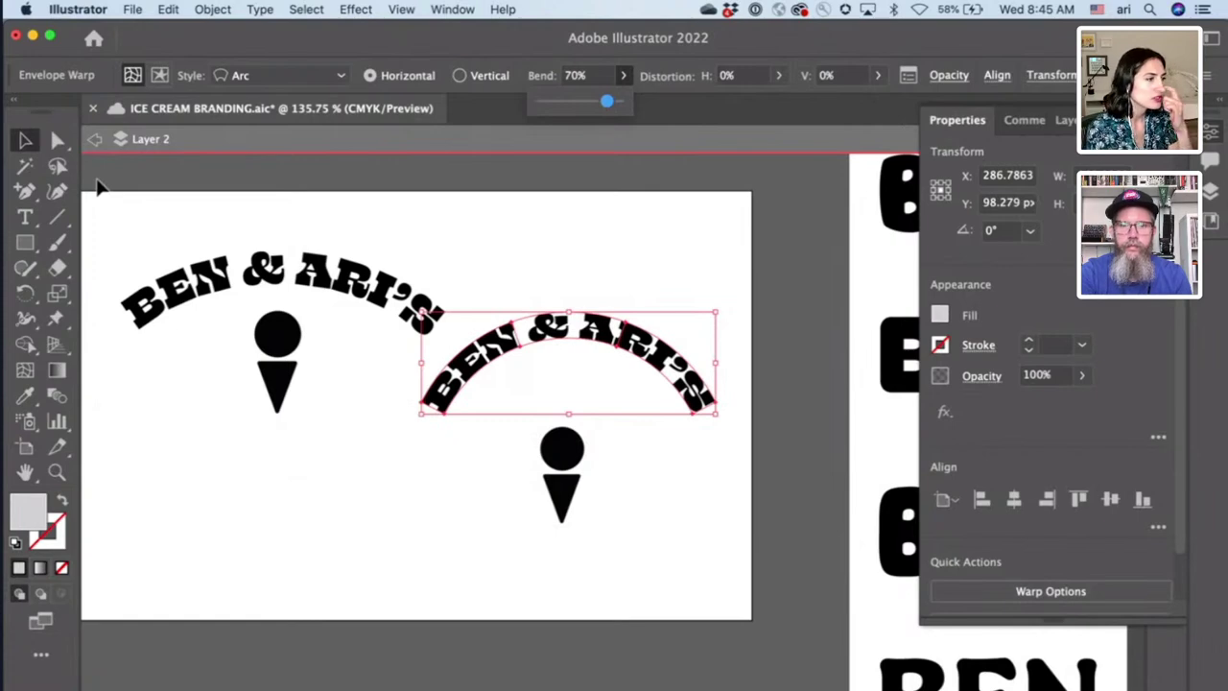
left_click(94, 139)
left_click(597, 257)
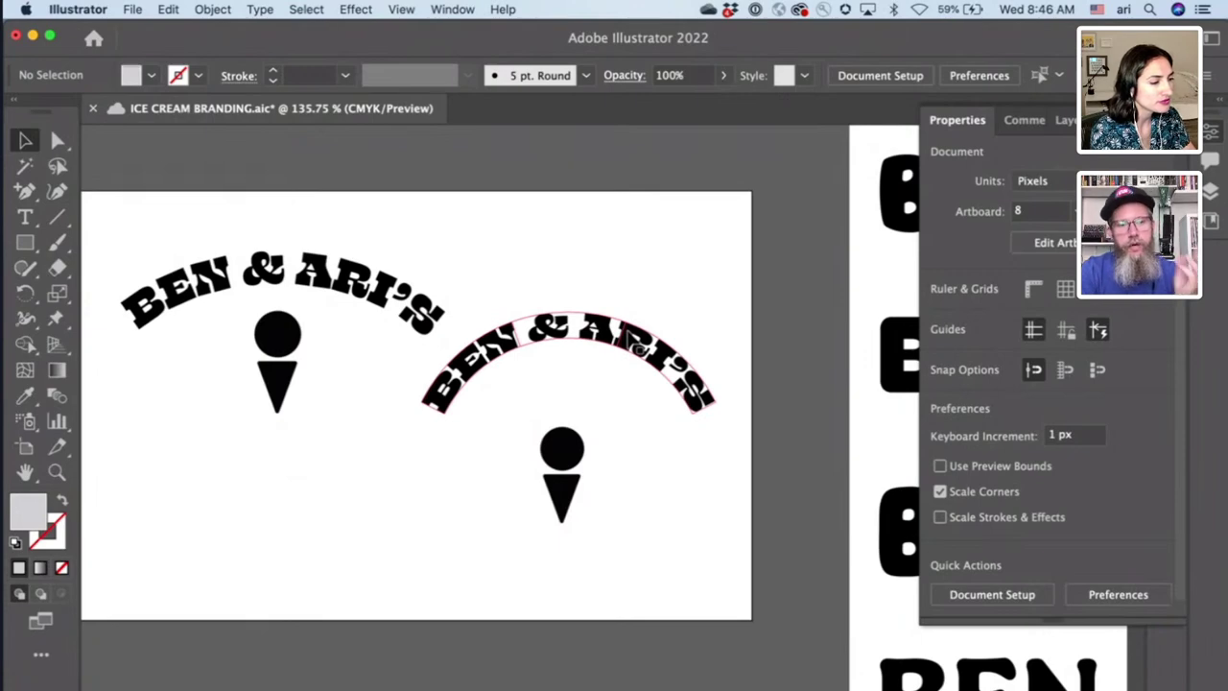
- Delete the Arc-warped wordmark above the lower-right cone and shift the remaining arched logo slightly down and to the right
left_click(635, 348)
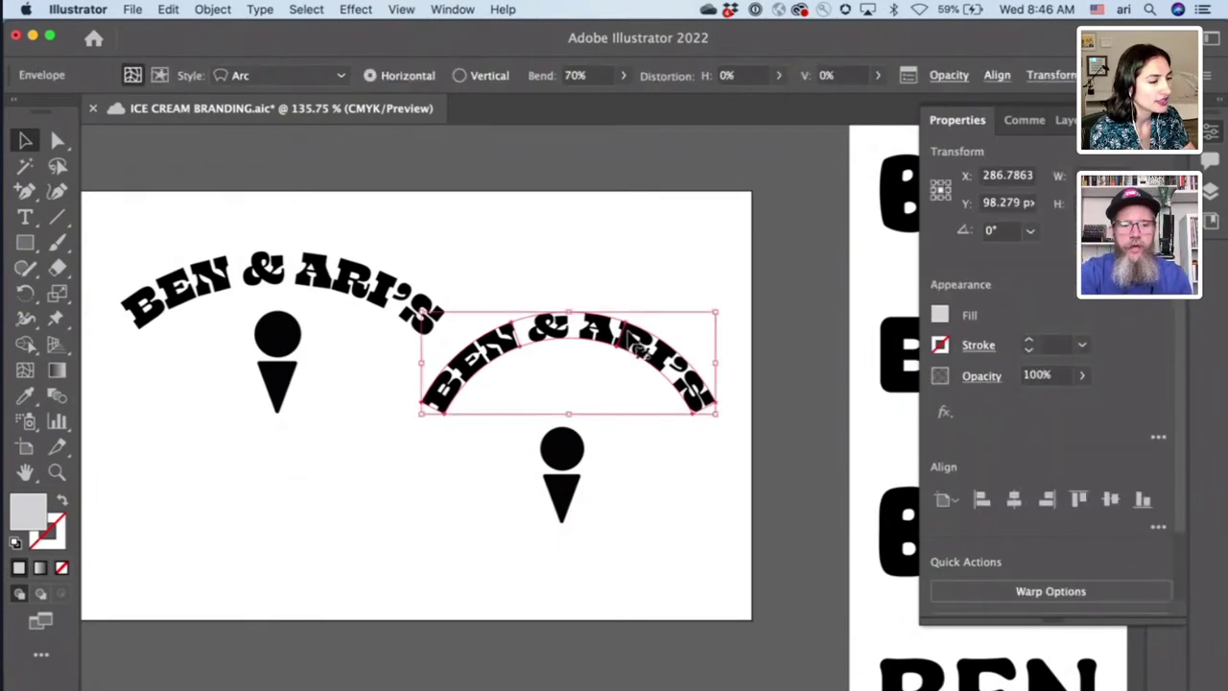
key("Delete")
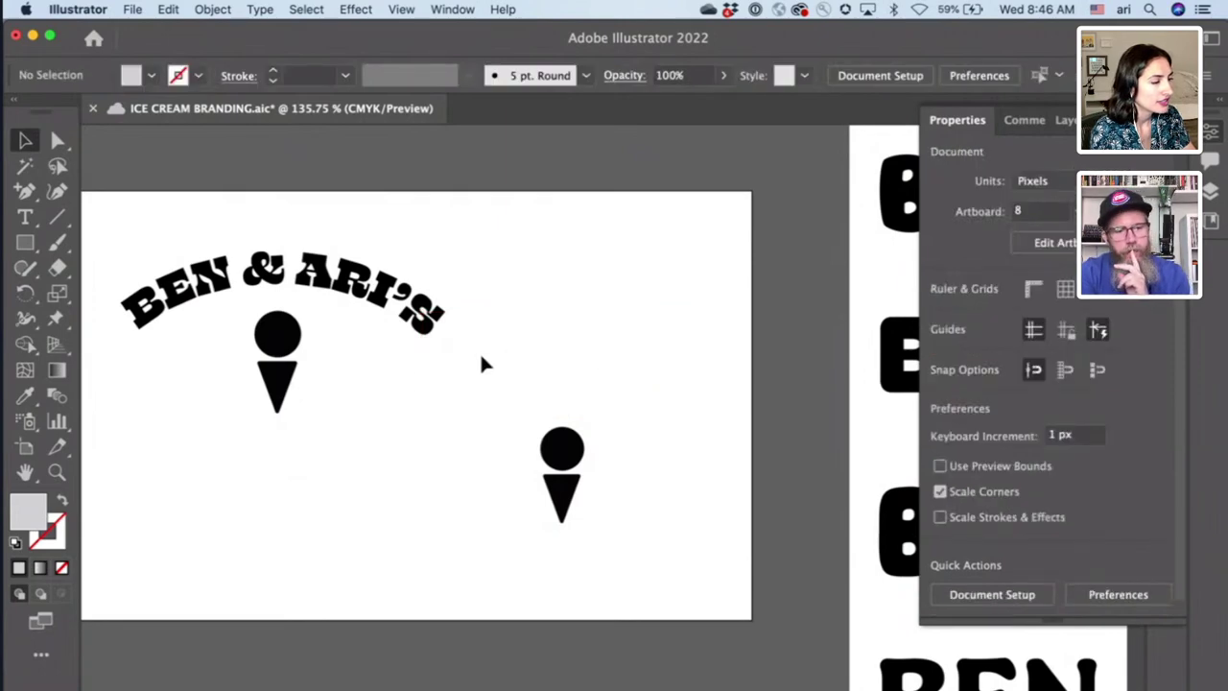
scroll(419, 377, "left", 3)
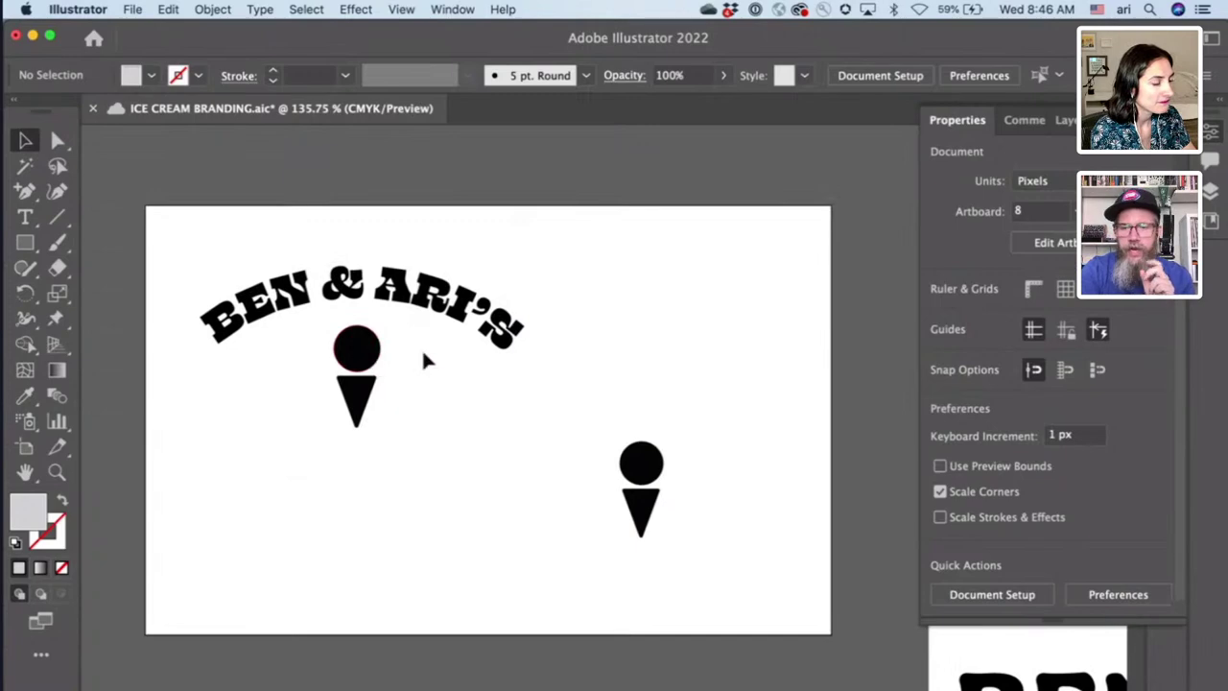
scroll(422, 347, "up", 4)
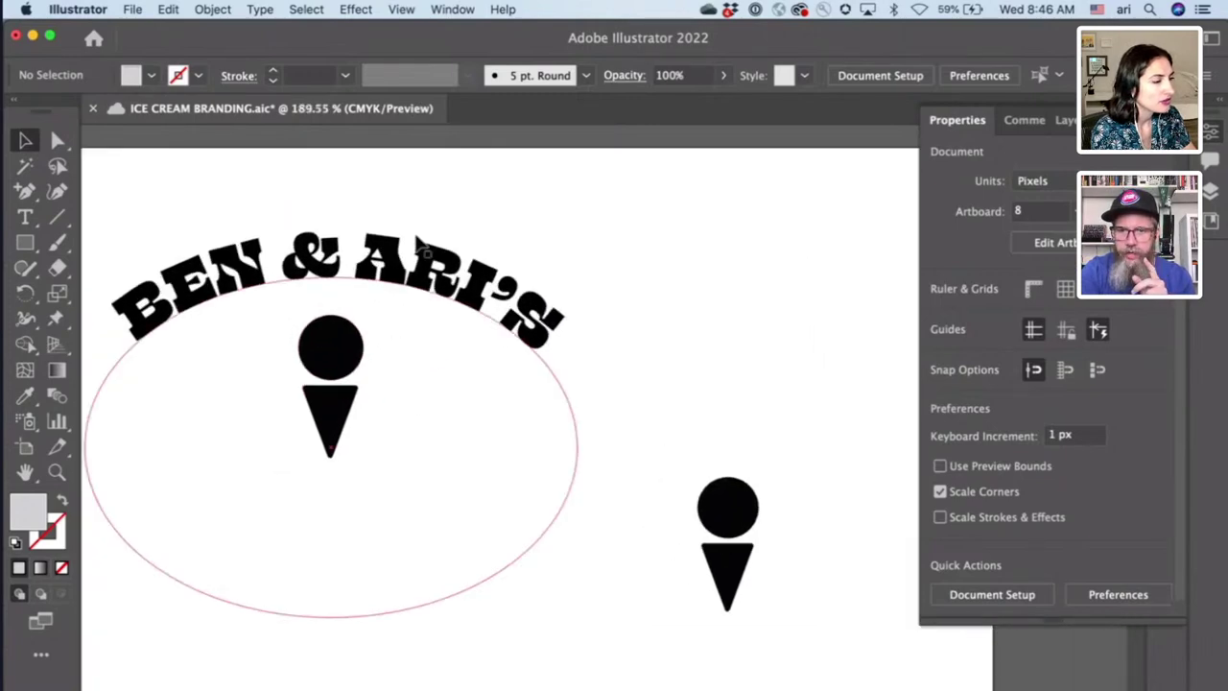
left_click(420, 246)
left_click_drag(420, 248, 441, 280)
left_click(622, 248)
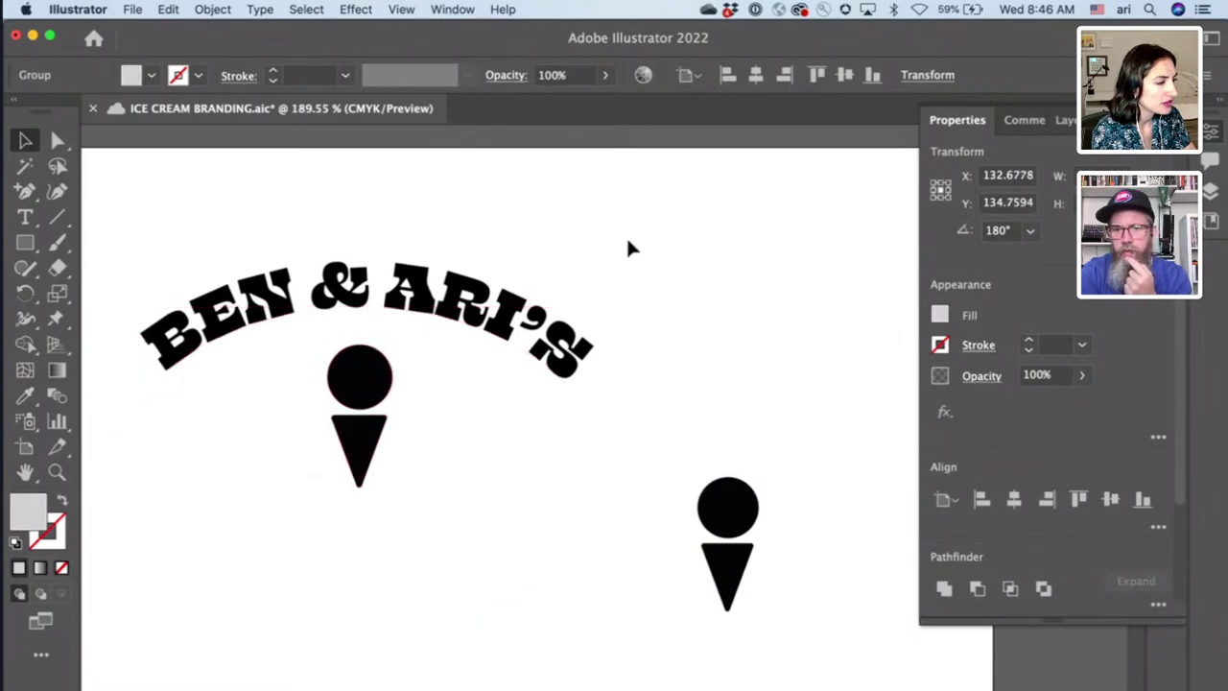
- Compare the BEN & ARI'S font options on the wordmark artboard with the arched logo on the logo artboard
scroll(527, 264, "down", 2)
scroll(527, 264, "right", 5)
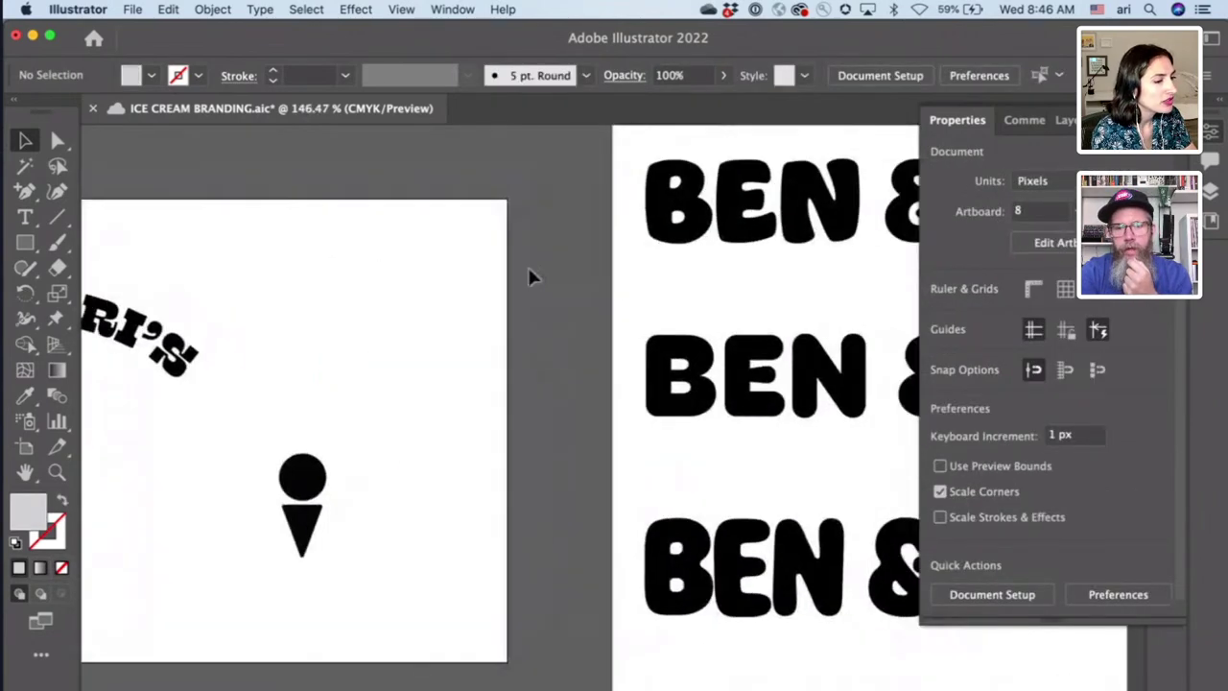
scroll(529, 272, "right", 5)
scroll(529, 272, "down", 2)
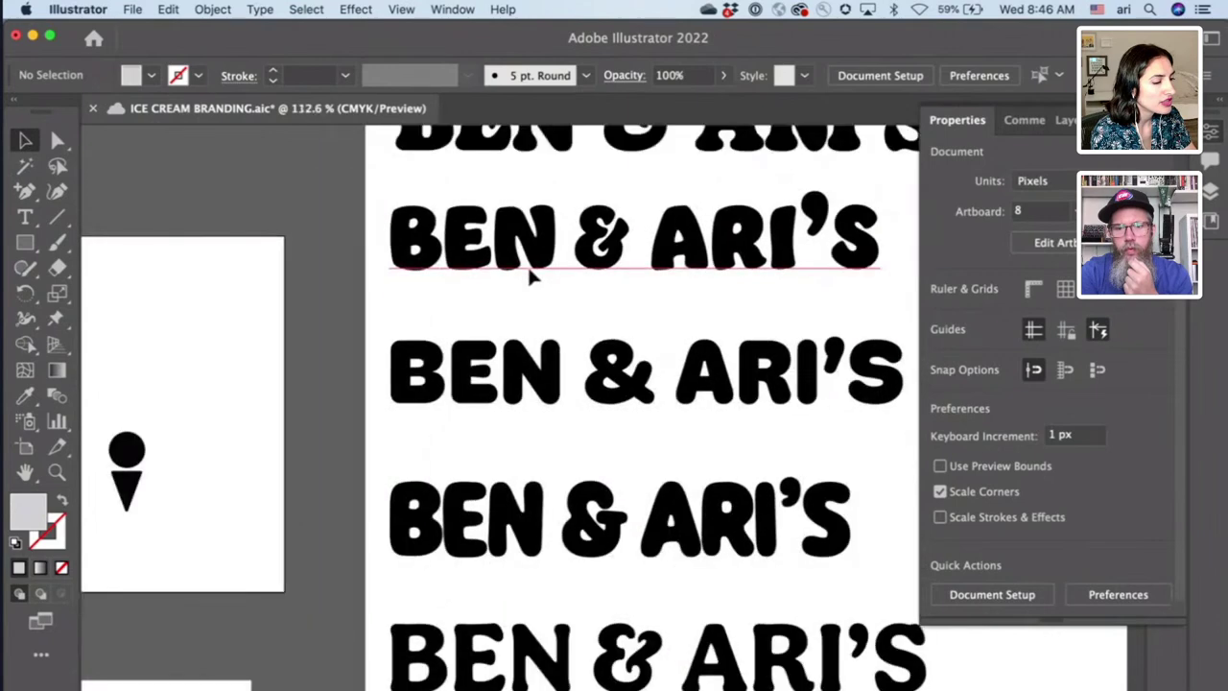
scroll(529, 276, "down", 2)
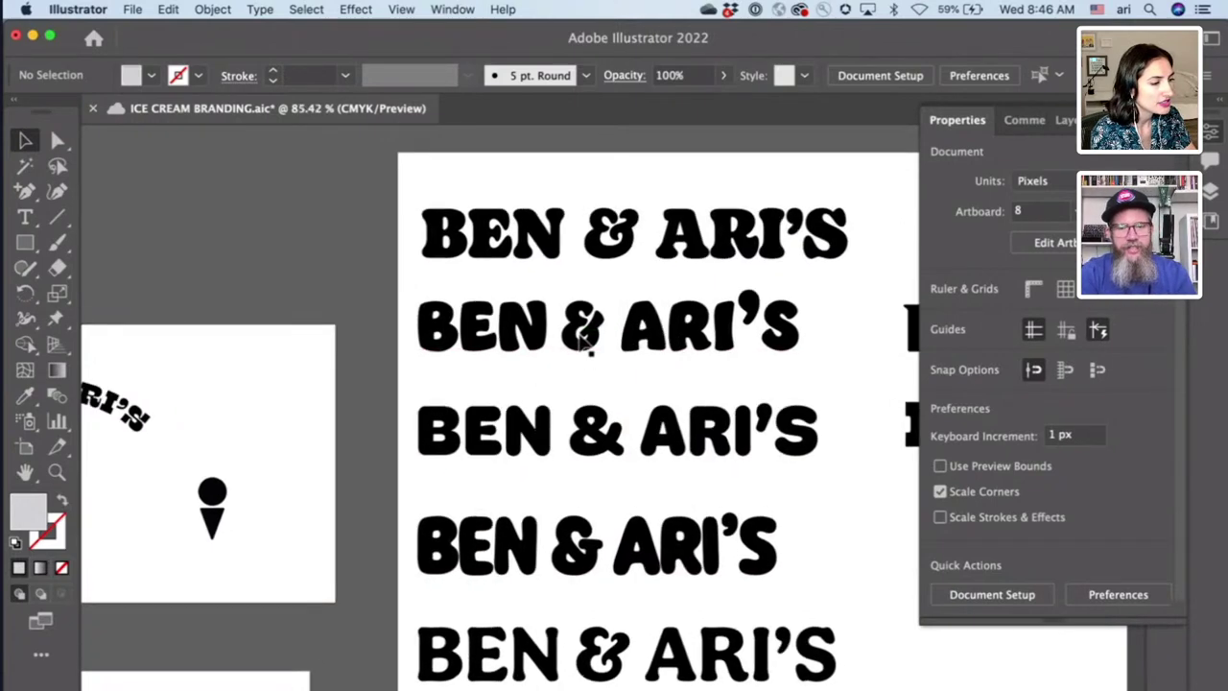
scroll(587, 345, "up", 3)
scroll(596, 399, "down", 3)
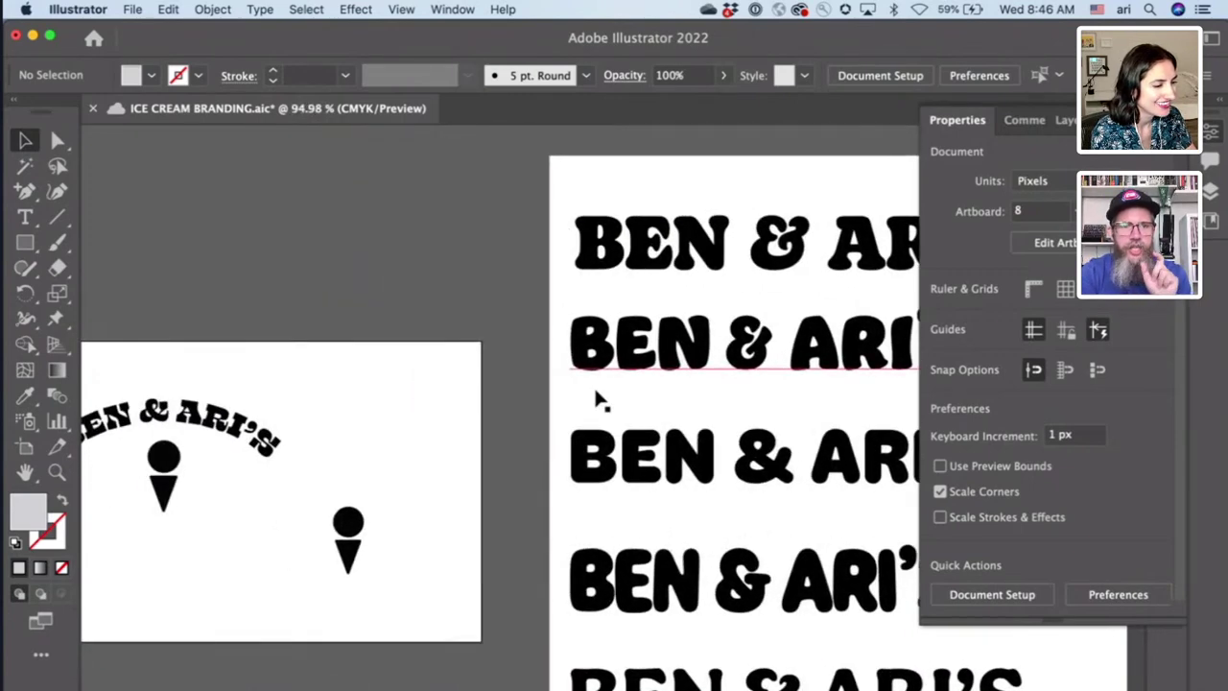
scroll(597, 398, "left", 3)
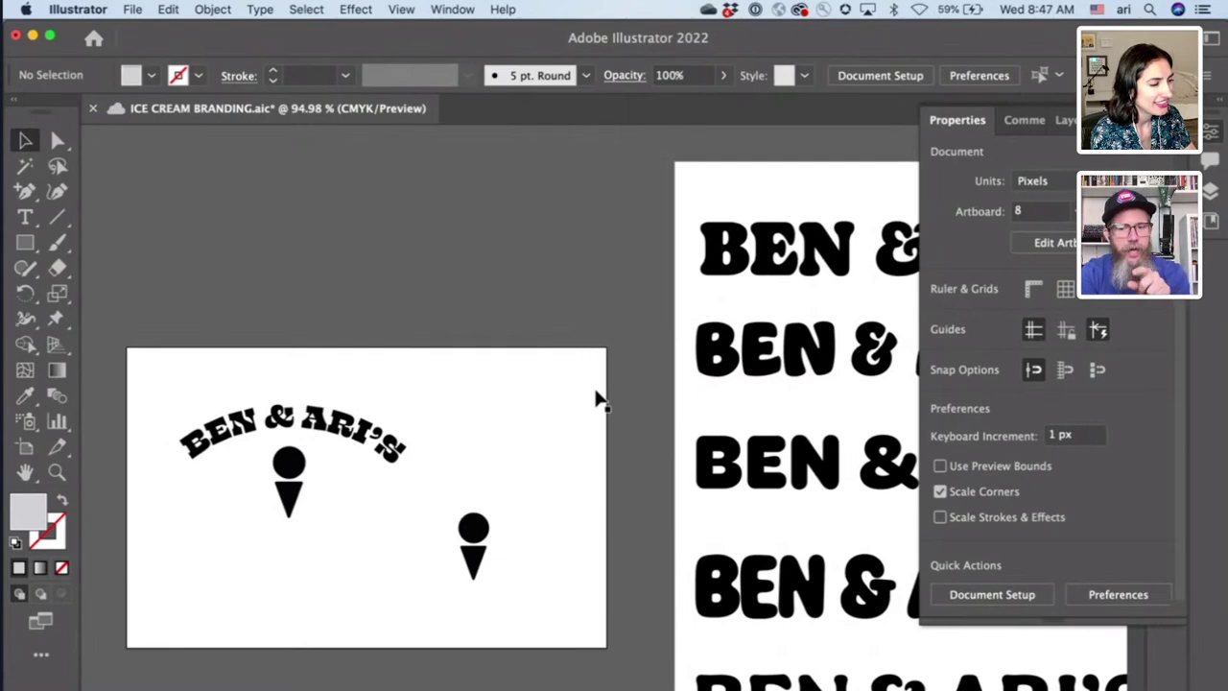
left_click_drag(422, 457, 466, 469)
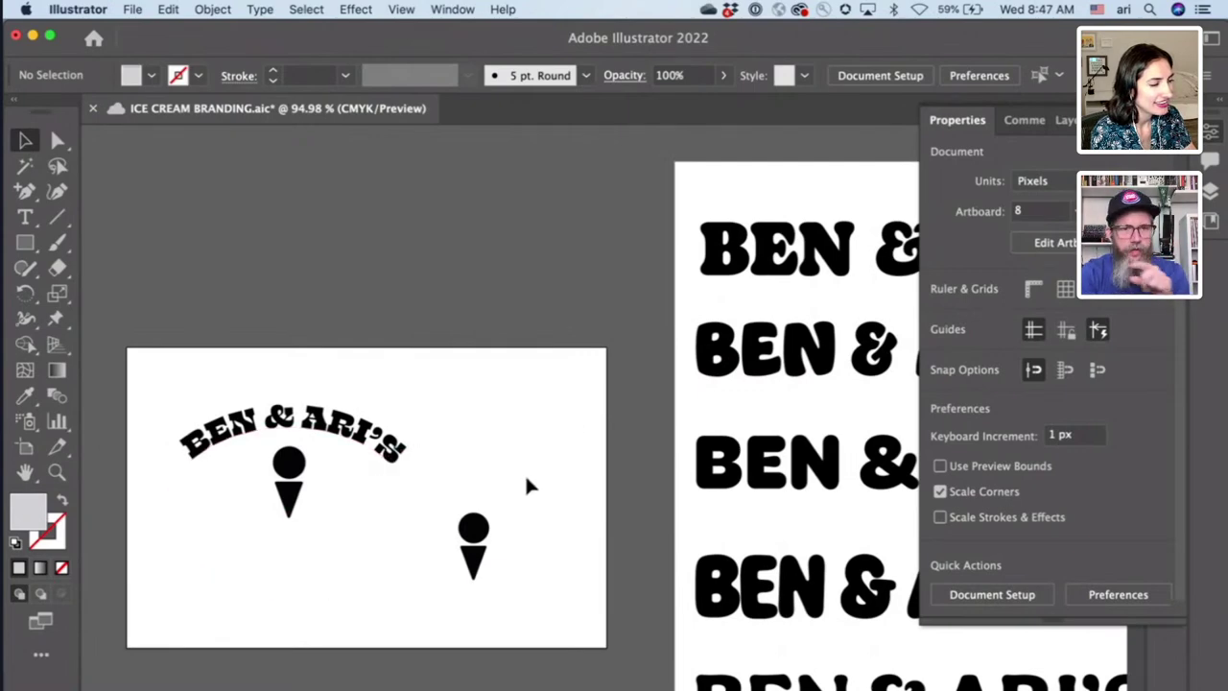
scroll(526, 485, "up", 2)
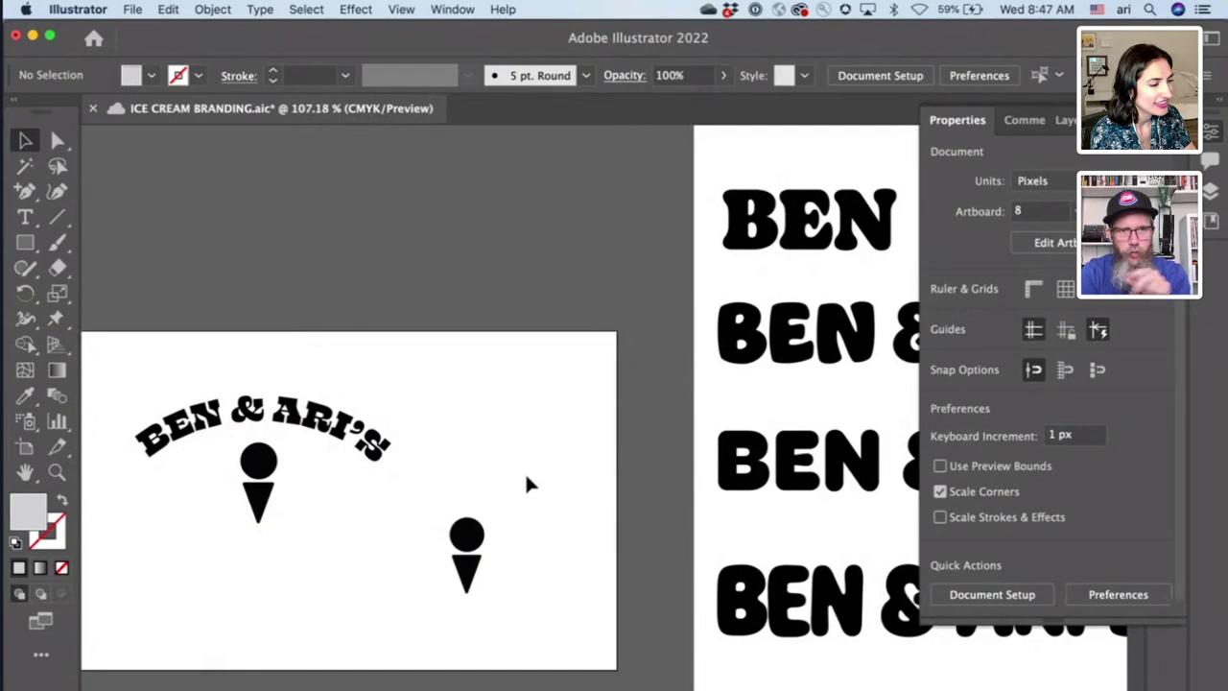
scroll(526, 485, "down", 3)
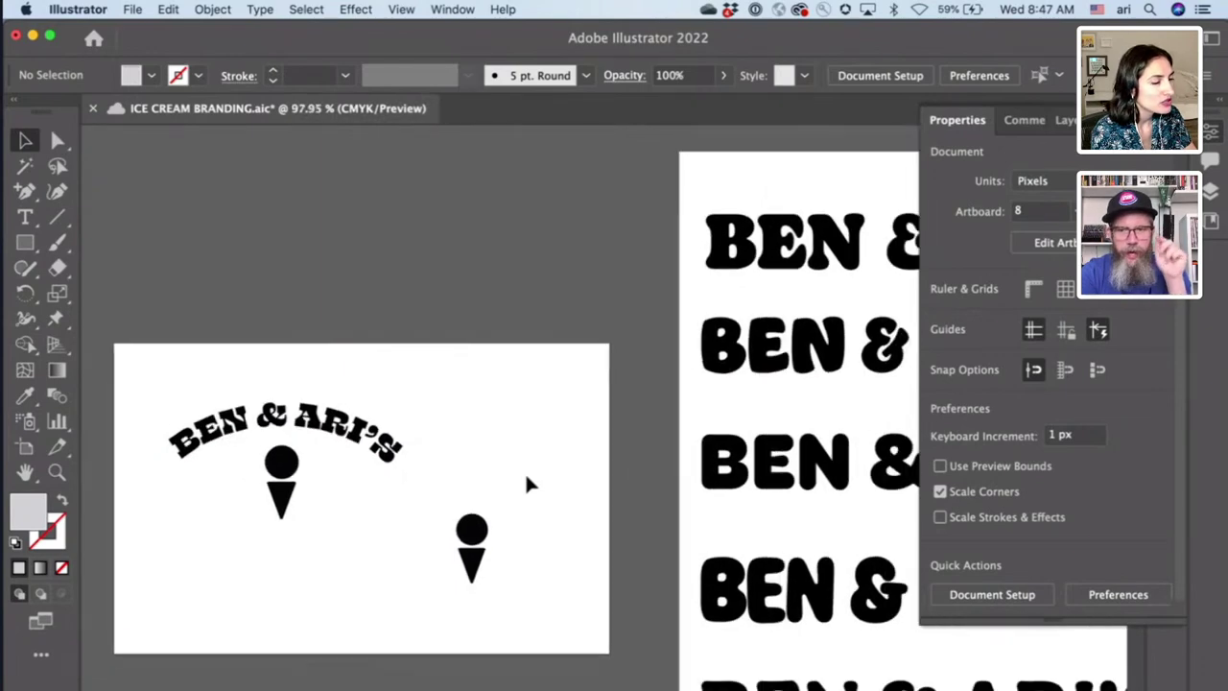
- Duplicate the arched BEN & ARI'S logo with its cone icon
left_click_drag(248, 398, 419, 558)
key("ctrl+c")
left_click(525, 477)
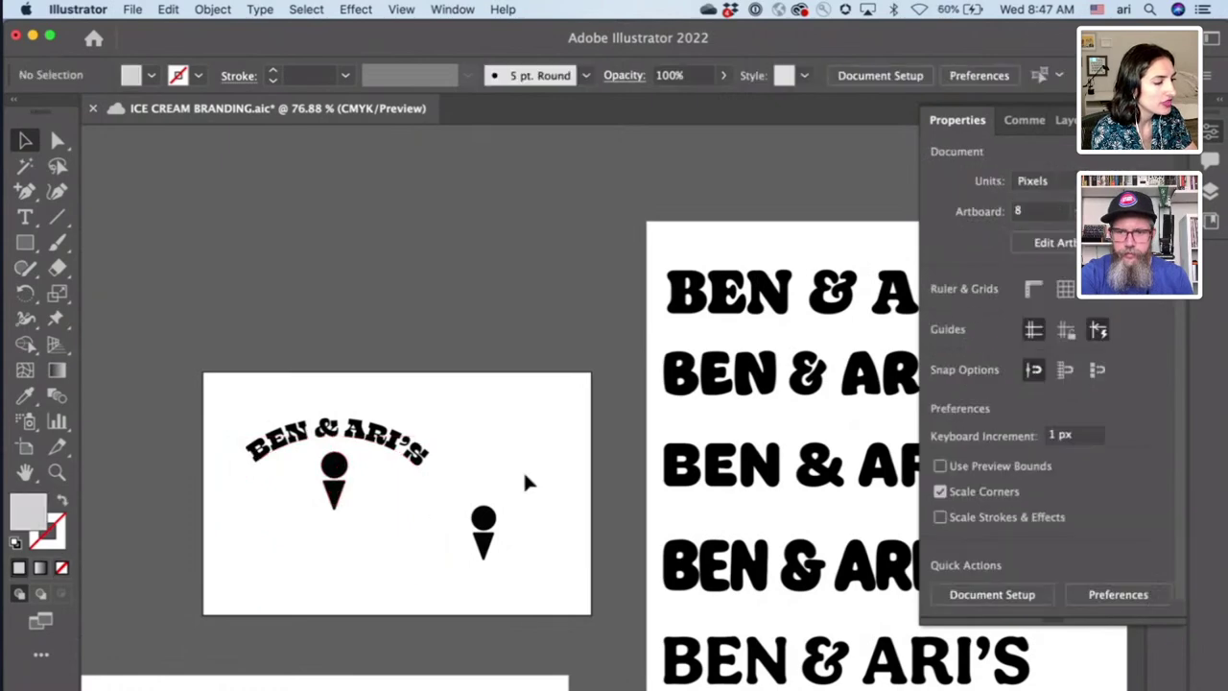
key("ctrl+v")
- Move the spare cone off the artboard and arrange the two arched logos in the artboard's upper-left and lower-right areas
left_click_drag(471, 524, 115, 262)
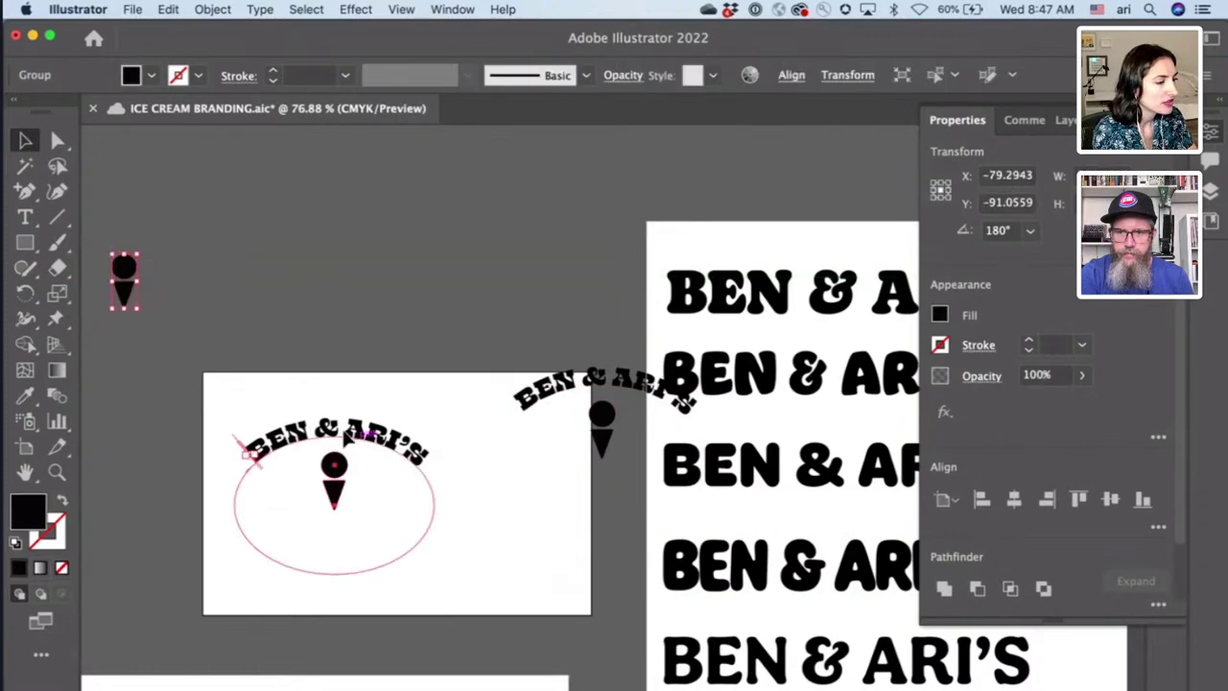
left_click_drag(365, 444, 326, 427)
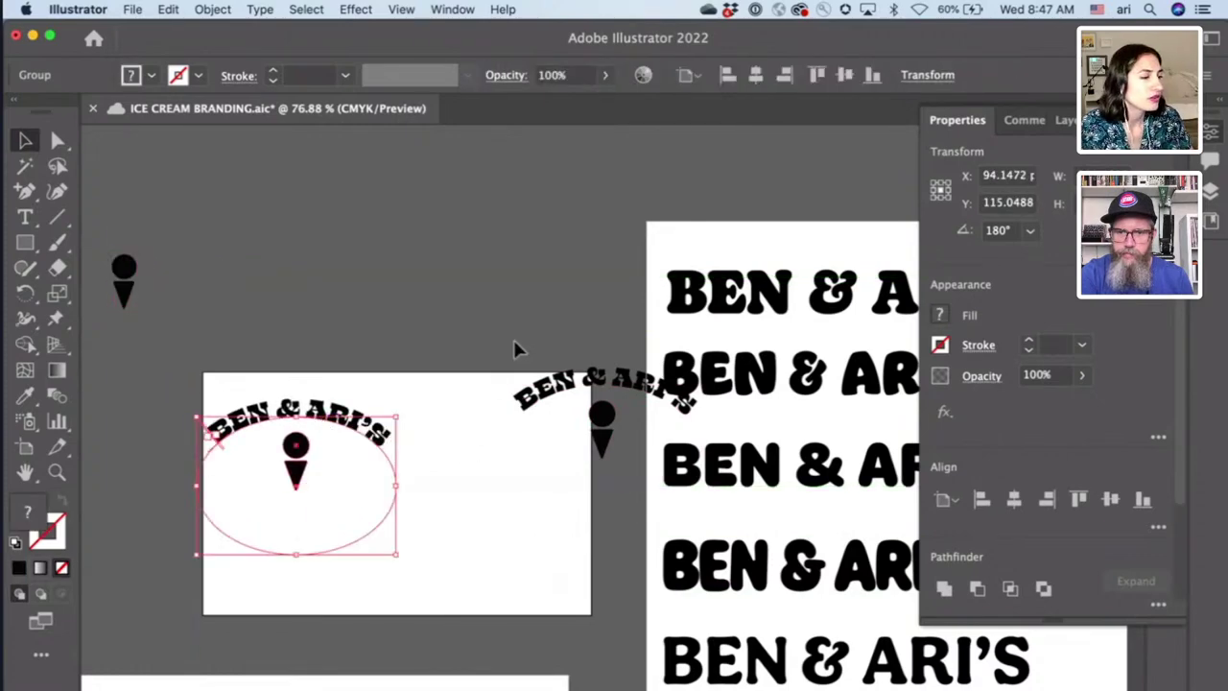
left_click_drag(593, 435, 471, 562)
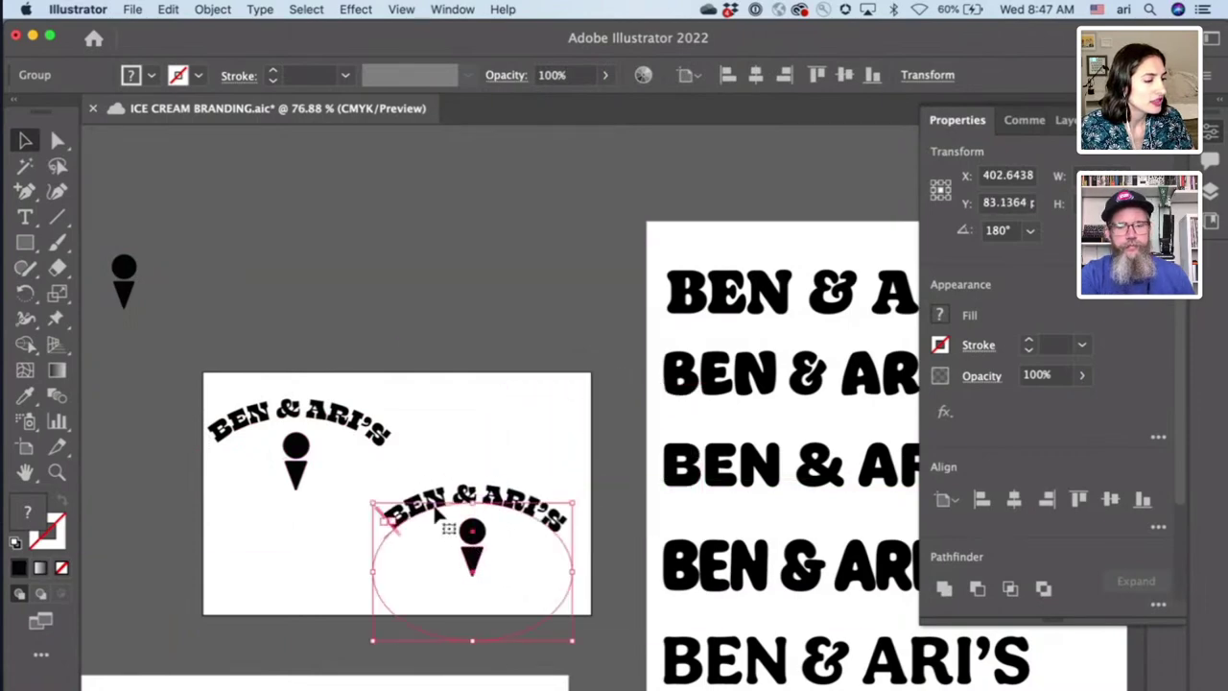
- Set the font of the lower-right arched logo's BEN & ARI'S text to Jumble Regular
scroll(399, 493, "up", 3)
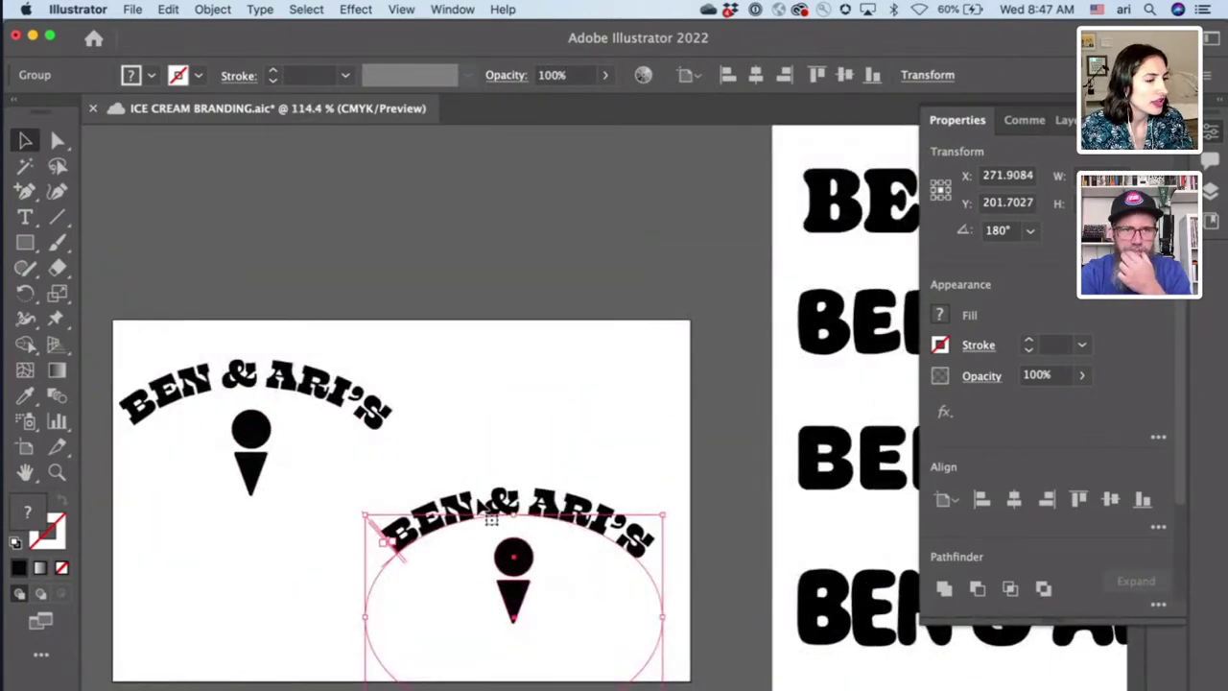
double_click(541, 506)
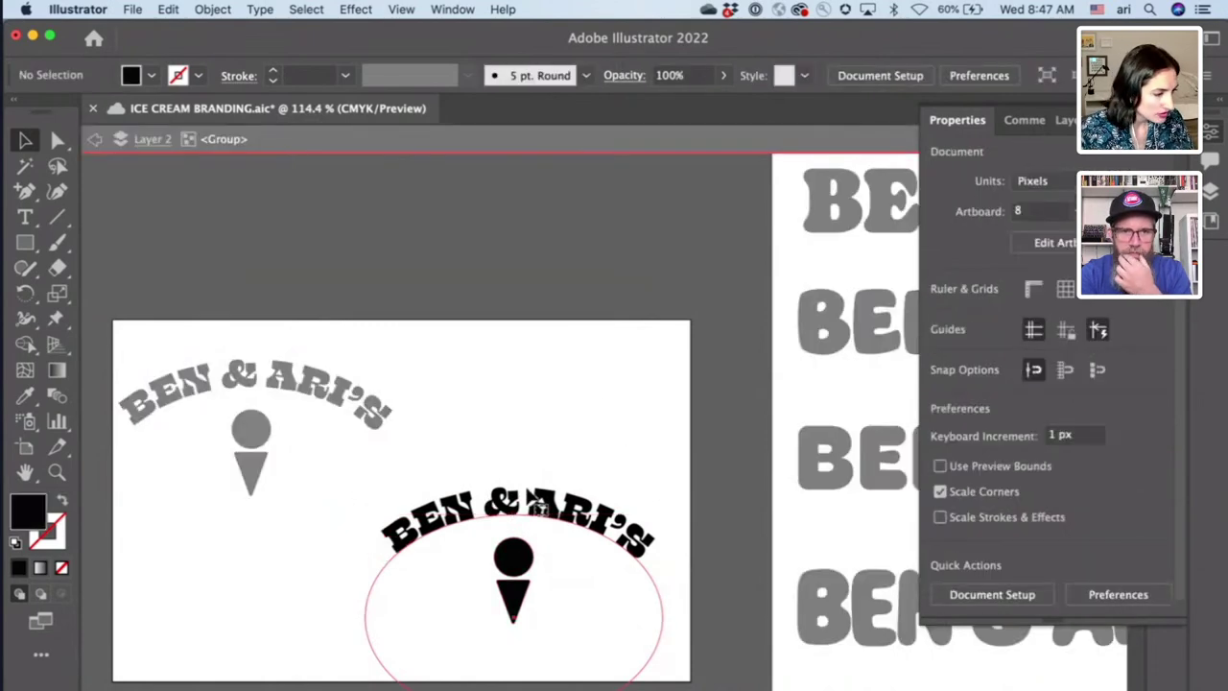
double_click(484, 511)
left_click_drag(401, 527, 663, 518)
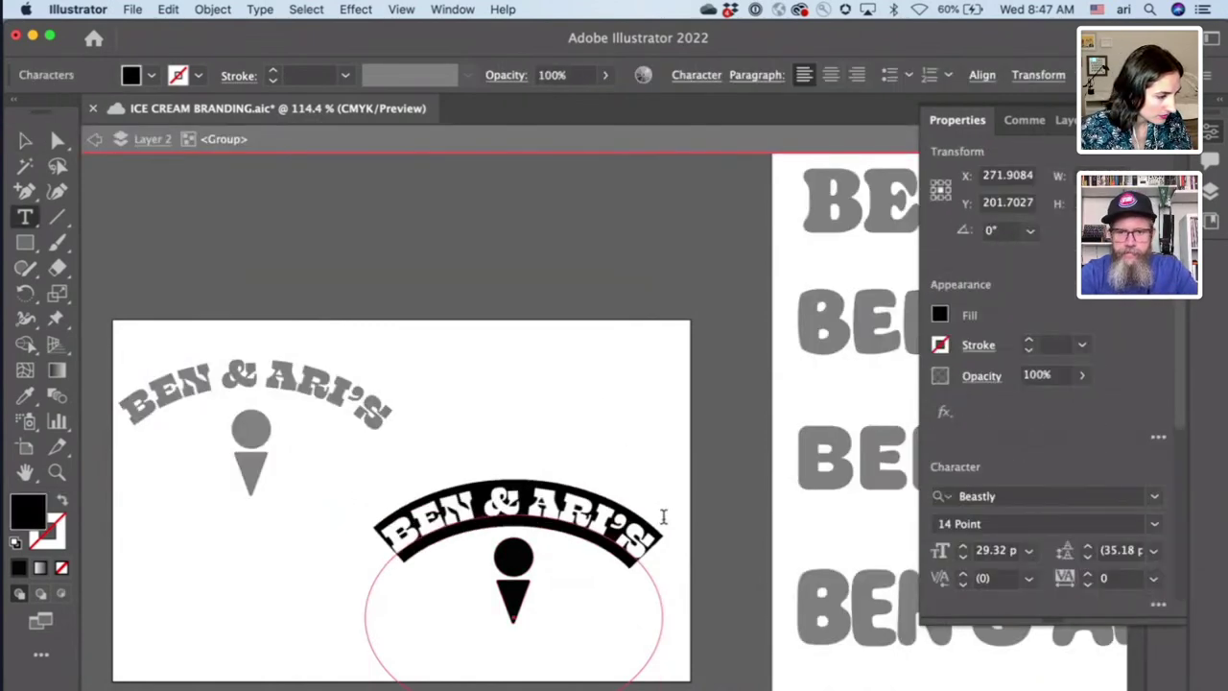
left_click(1017, 495)
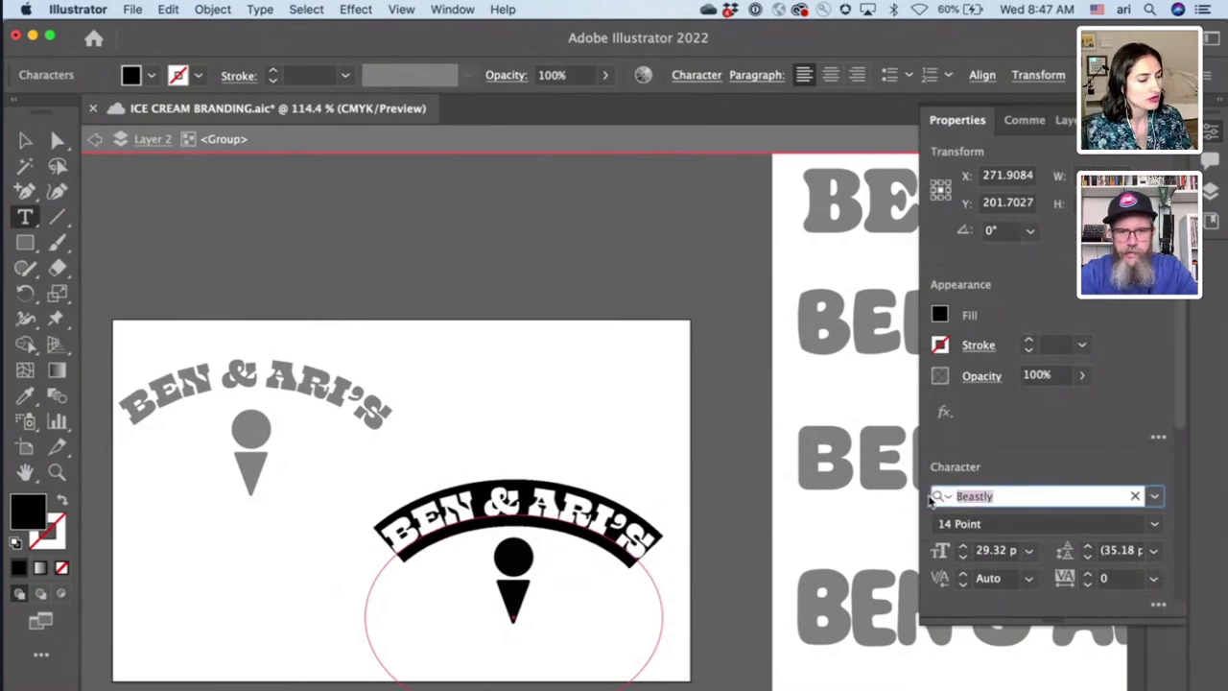
type("jumble")
key("Return")
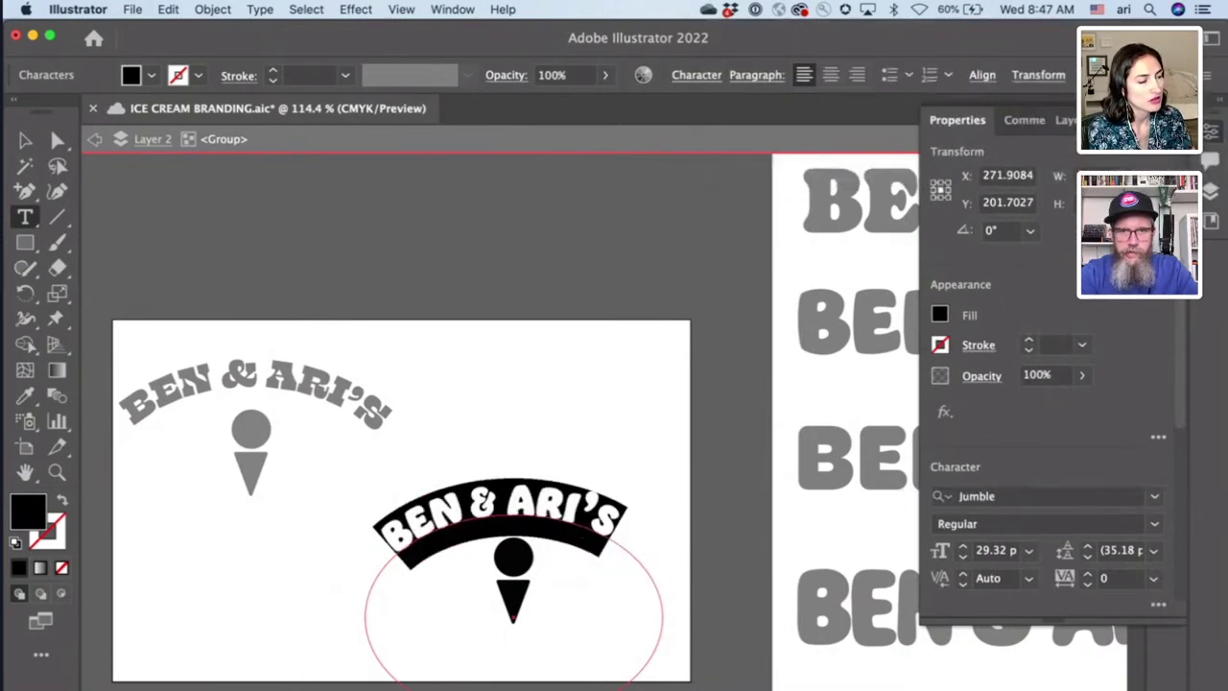
- Slide the lower-right logo's BEN & ARI'S text along its elliptical path until it is centred above the cone icon
left_click(26, 141)
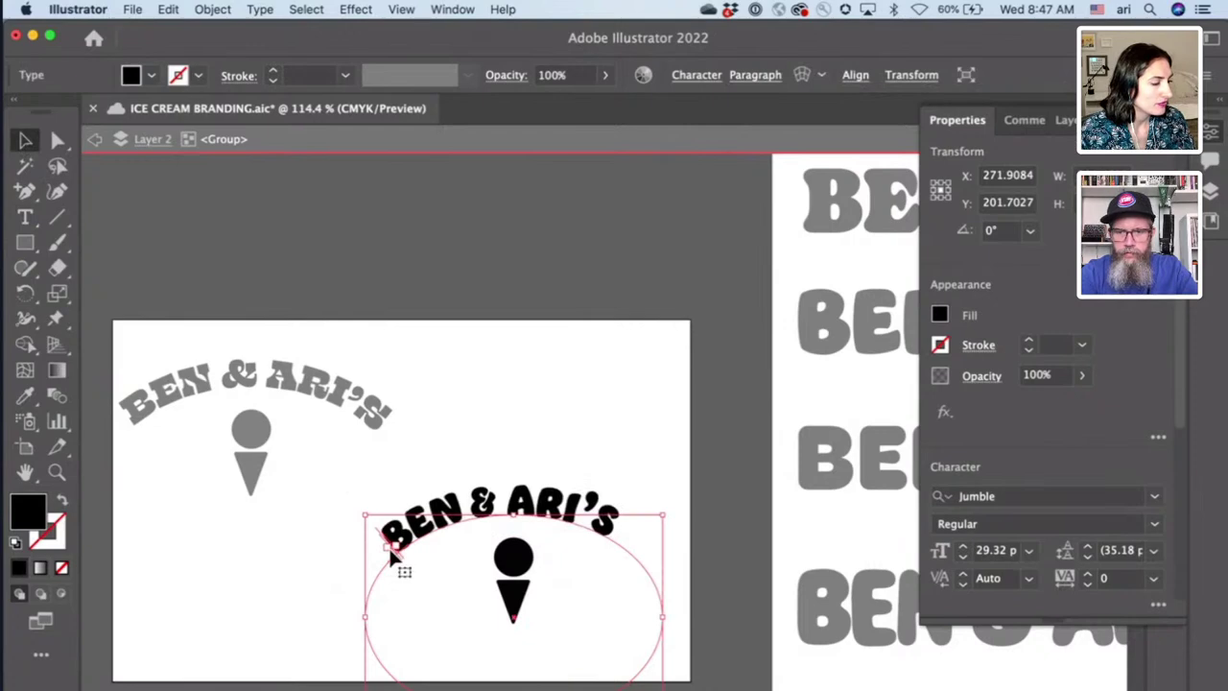
scroll(390, 546, "up", 3)
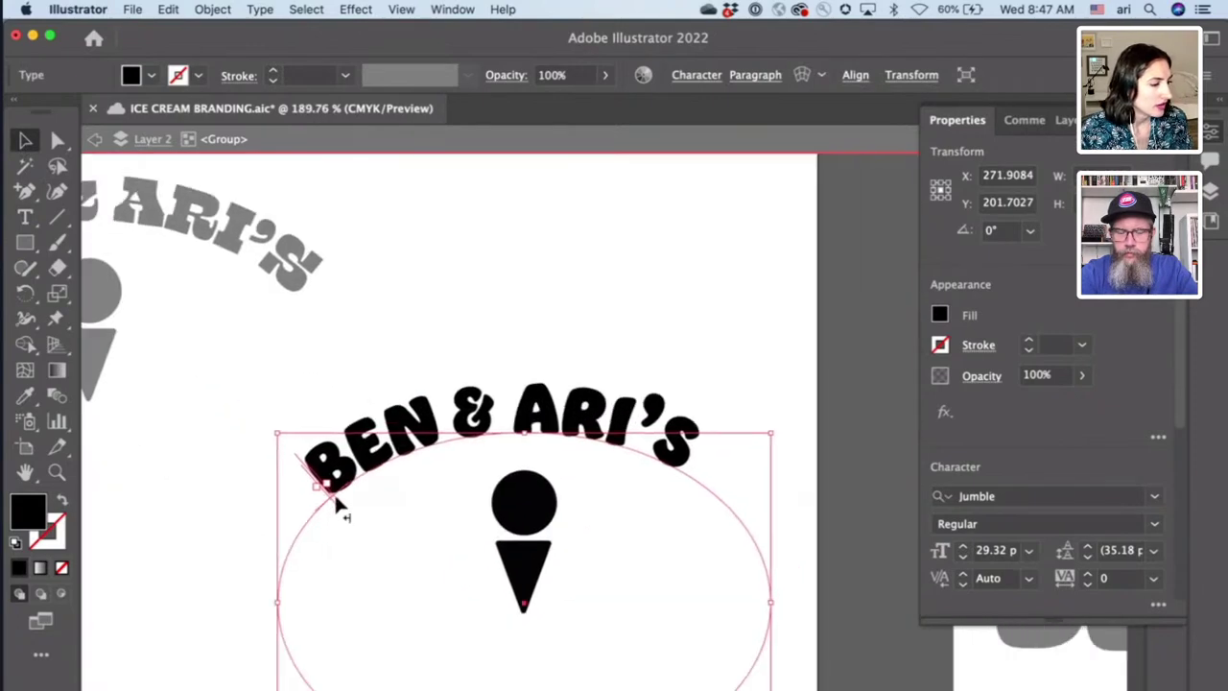
mouse_move(336, 499)
left_mouse_down()
mouse_move(394, 480)
mouse_move(334, 493)
mouse_move(338, 509)
mouse_move(367, 482)
left_mouse_up()
left_click(501, 293)
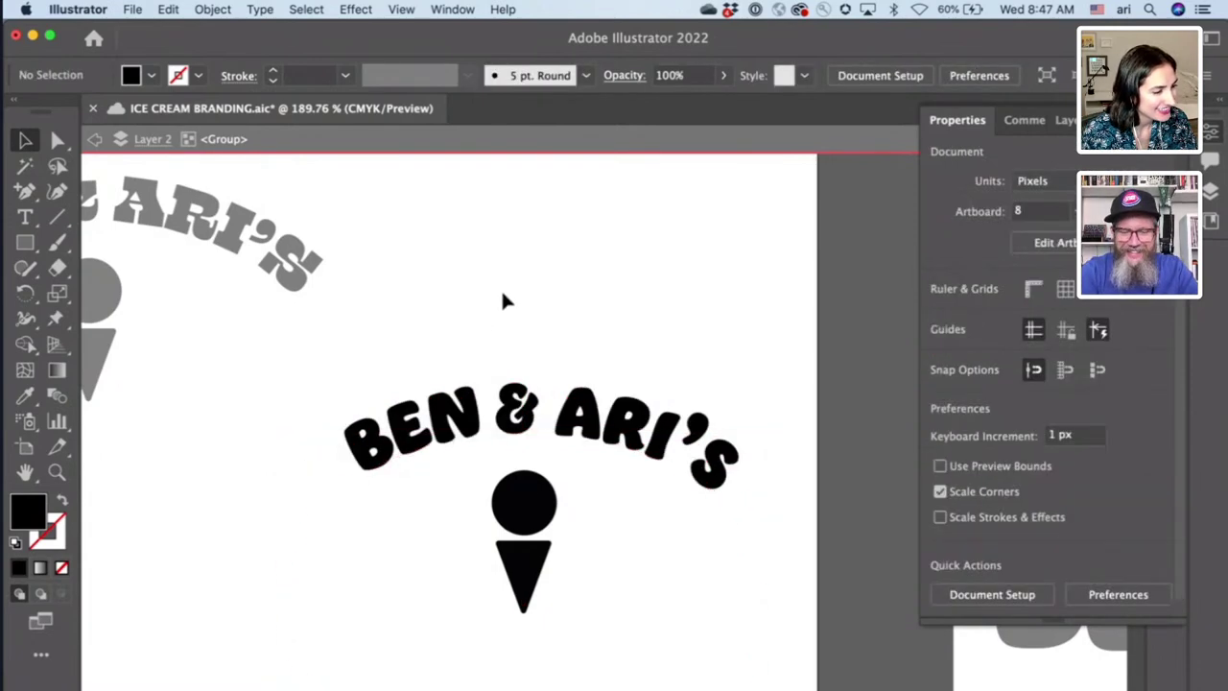
- Ungroup the lower-right logo's scoop and cone shapes and leave the logo group's isolation mode
left_click(522, 543)
right_click(515, 519)
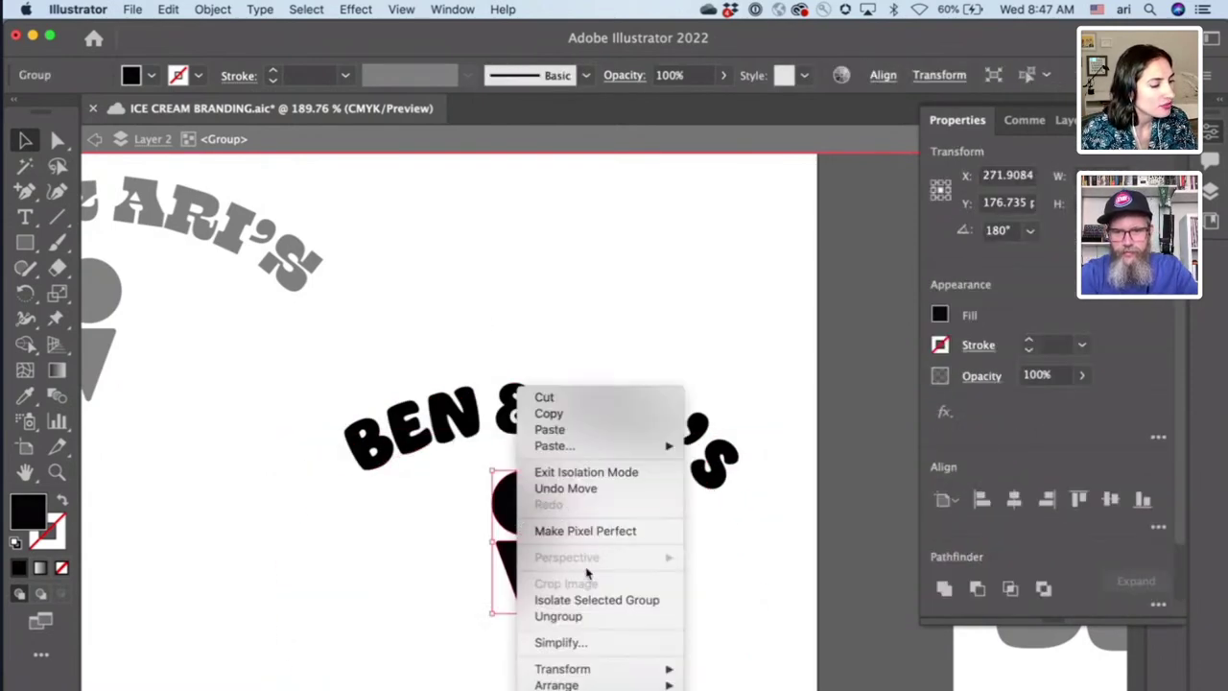
left_click(576, 616)
left_click(697, 601)
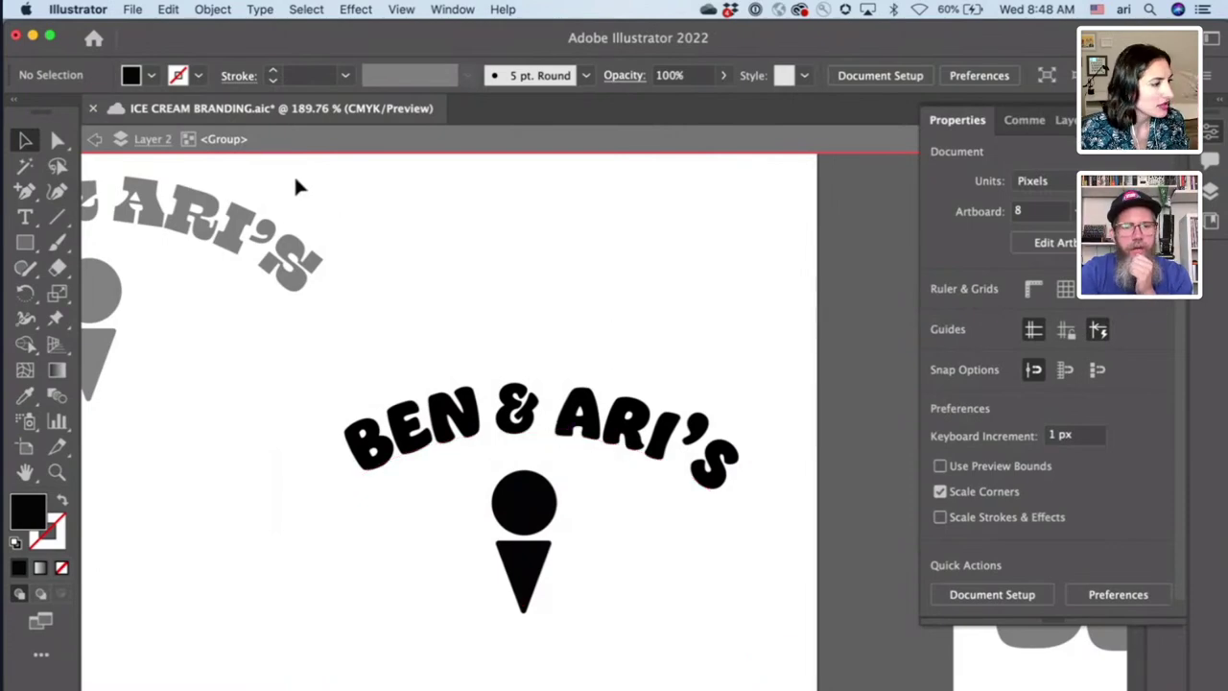
double_click(173, 165)
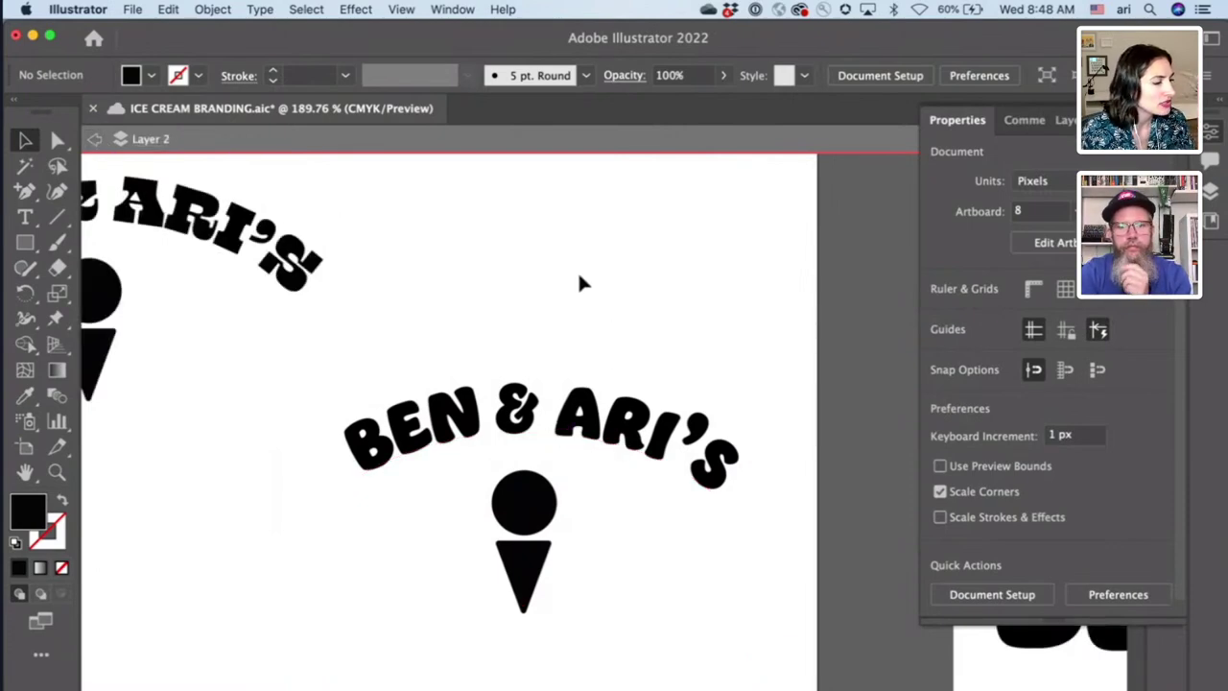
- Add a separate "&" in Jumble Regular, enlarge it, and place it between the two arched logos
scroll(579, 276, "down", 5)
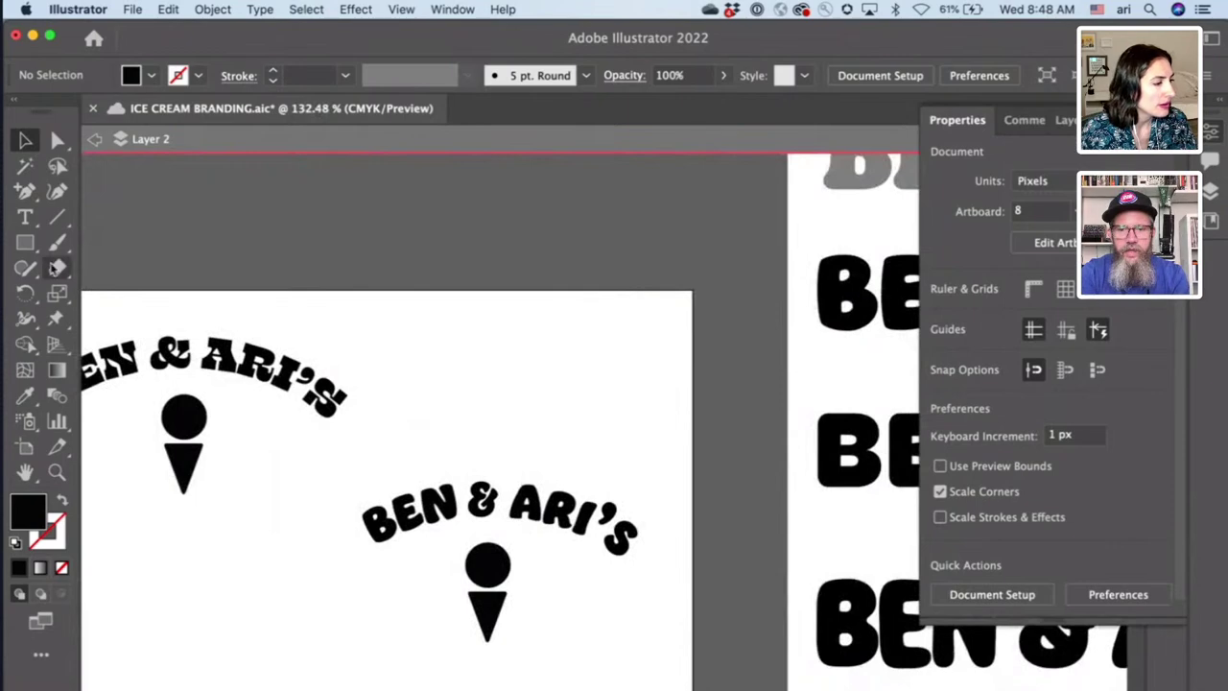
left_click(25, 217)
left_click(484, 379)
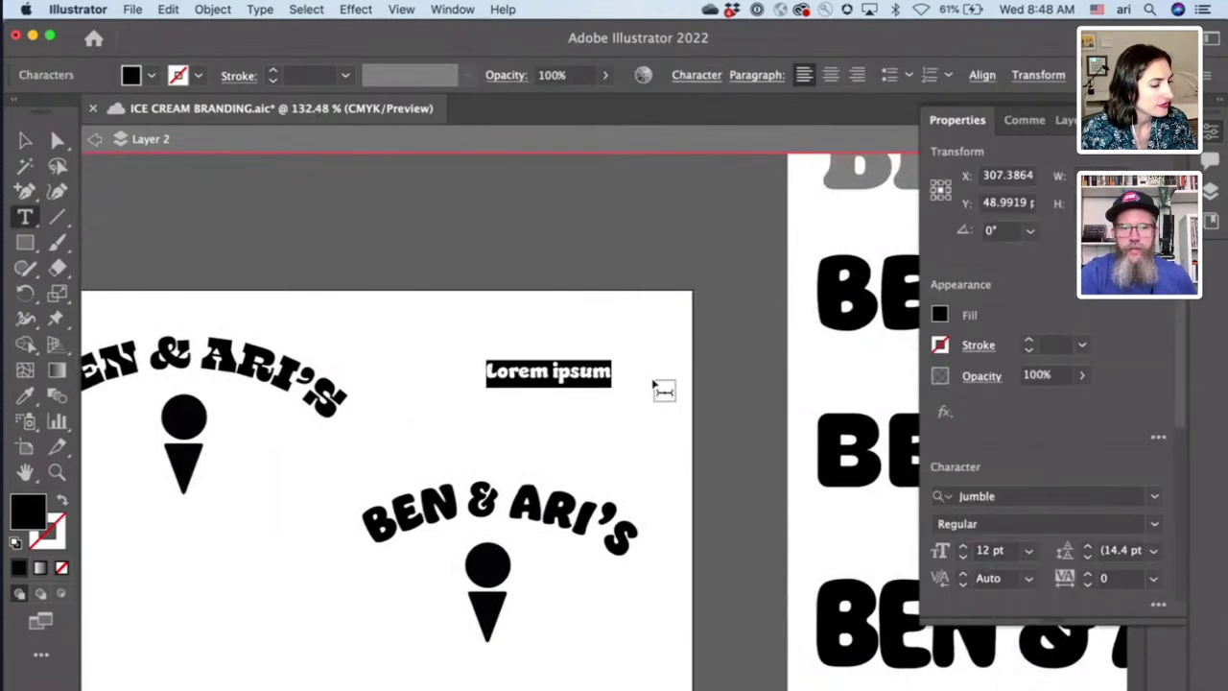
type("&")
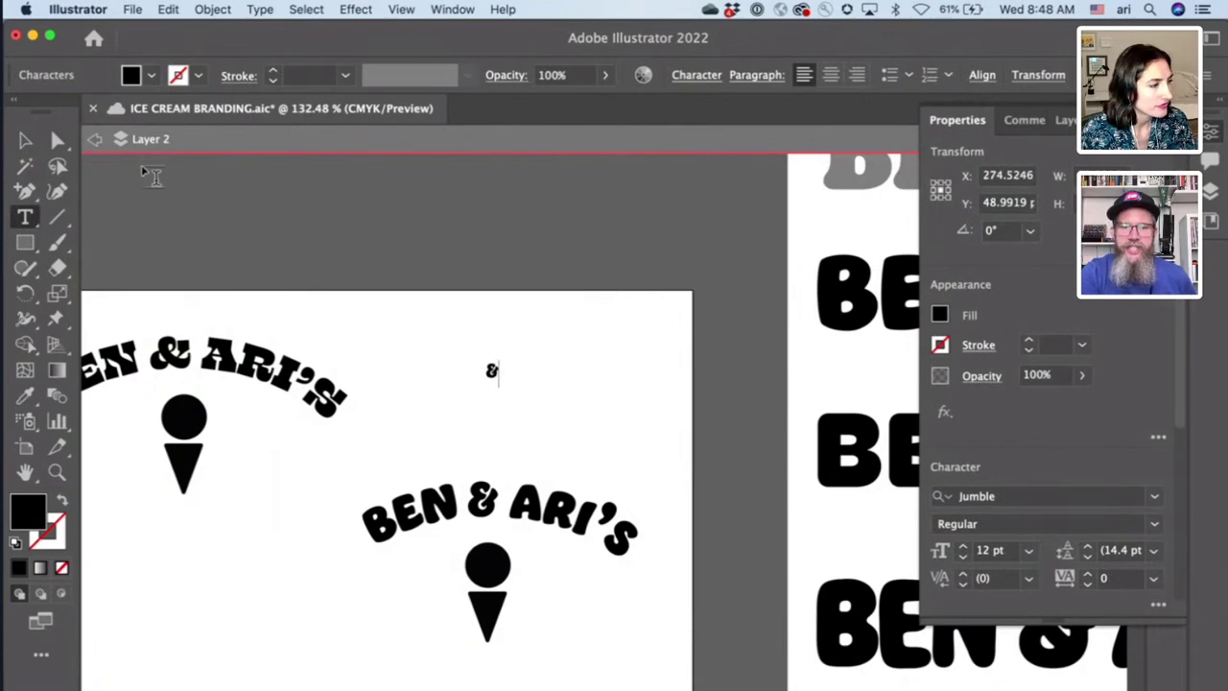
left_click(25, 140)
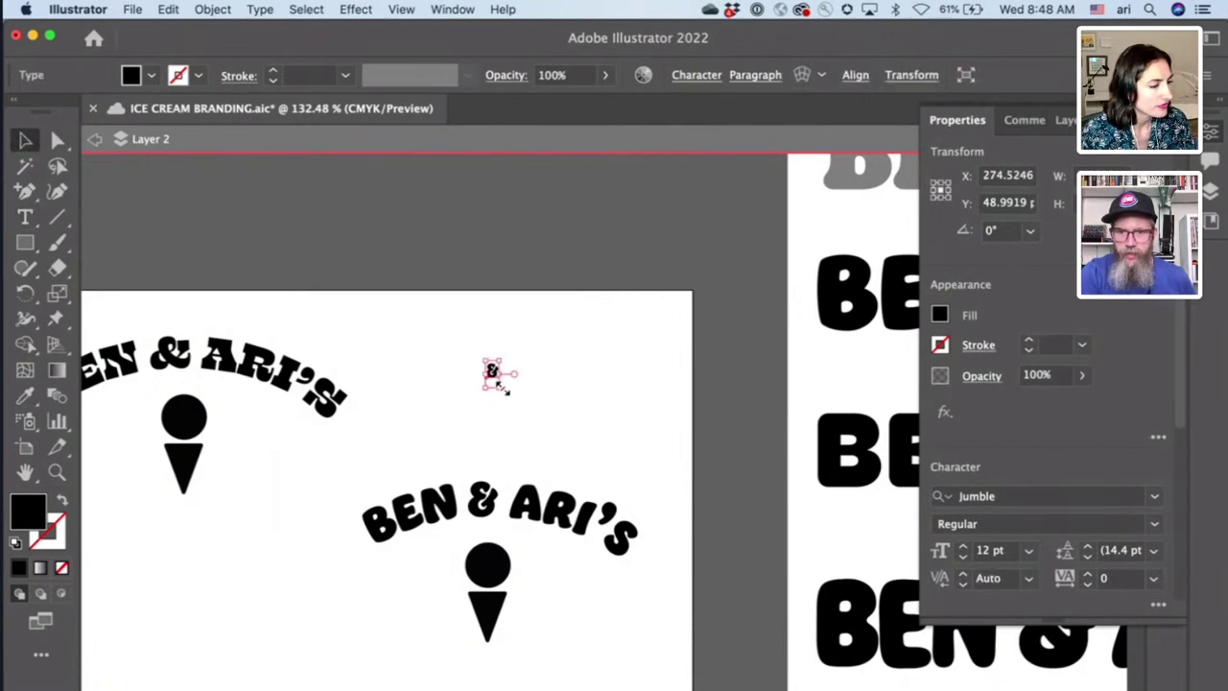
left_click_drag(498, 384, 238, 564)
- Ungroup the lower-right arched logo and exit Layer 2 isolation mode
left_click(488, 622)
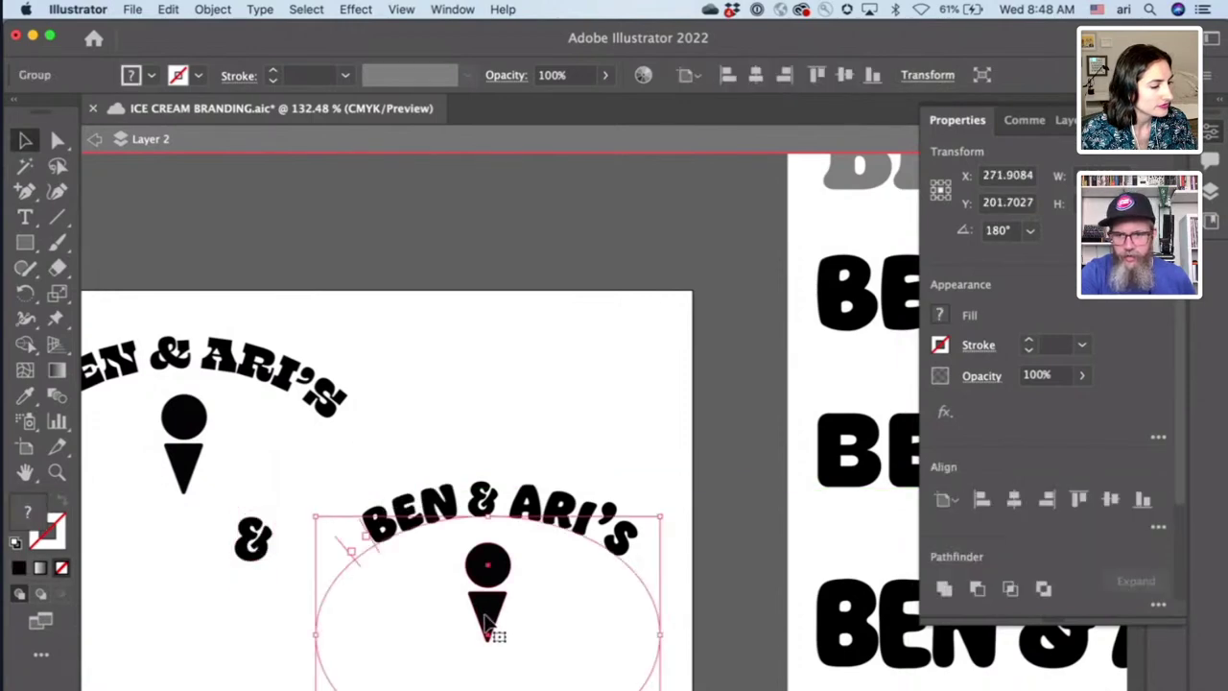
left_click_drag(488, 622, 488, 624)
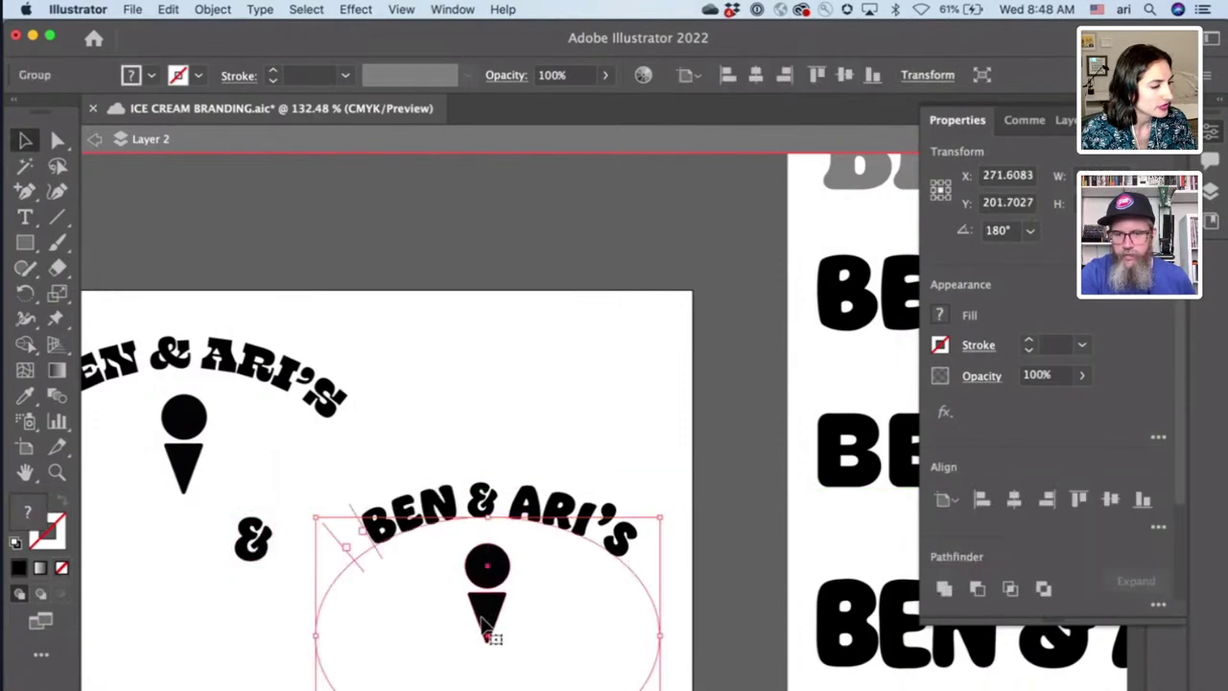
right_click(482, 622)
left_click(538, 617)
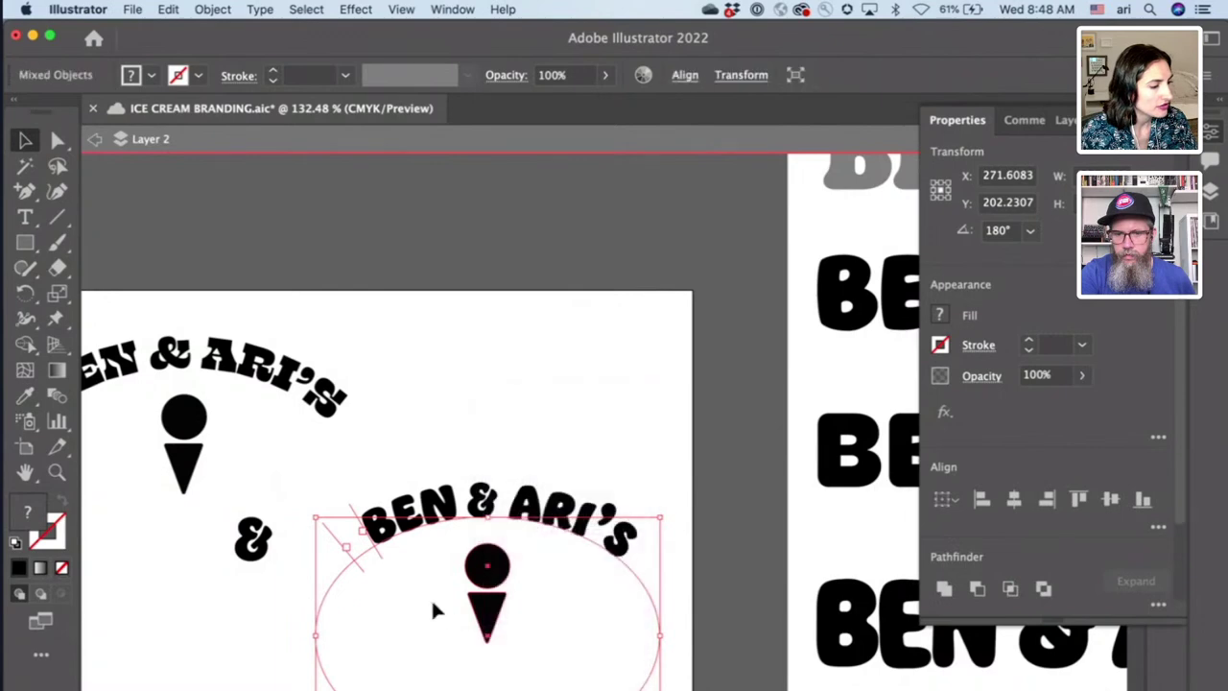
left_click(480, 431)
left_click(94, 140)
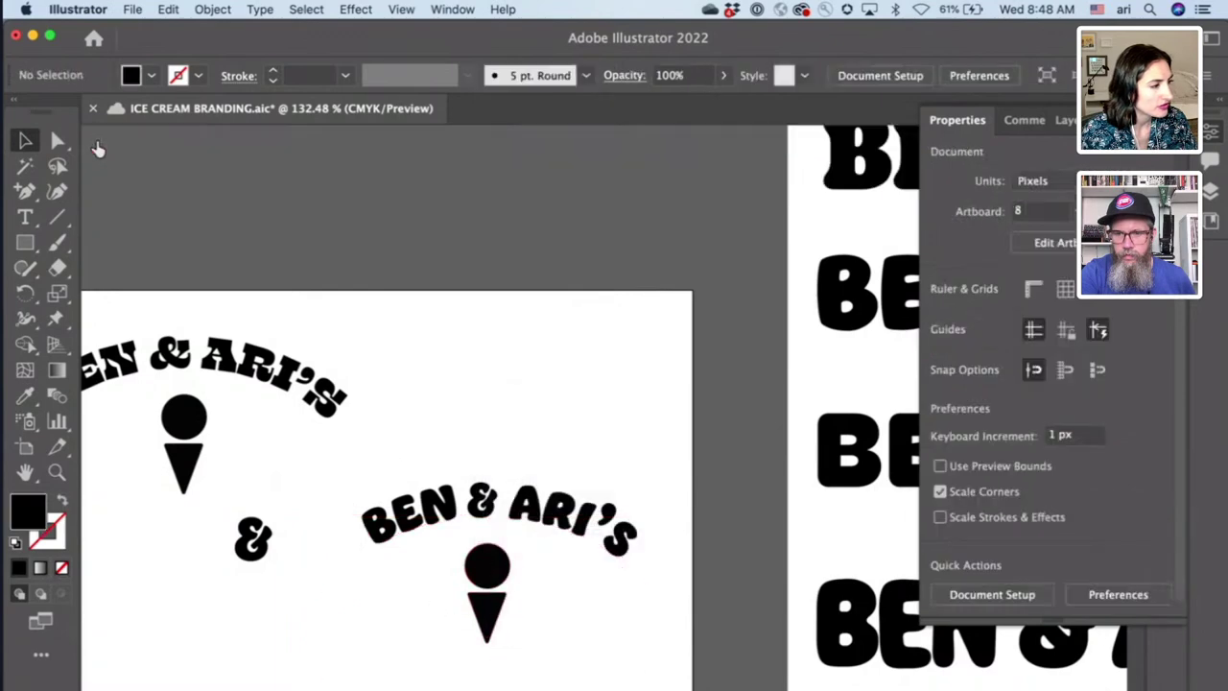
- Copy the lower-right logo's triangular cone and place the copy beneath the standalone ampersand
left_click(496, 619)
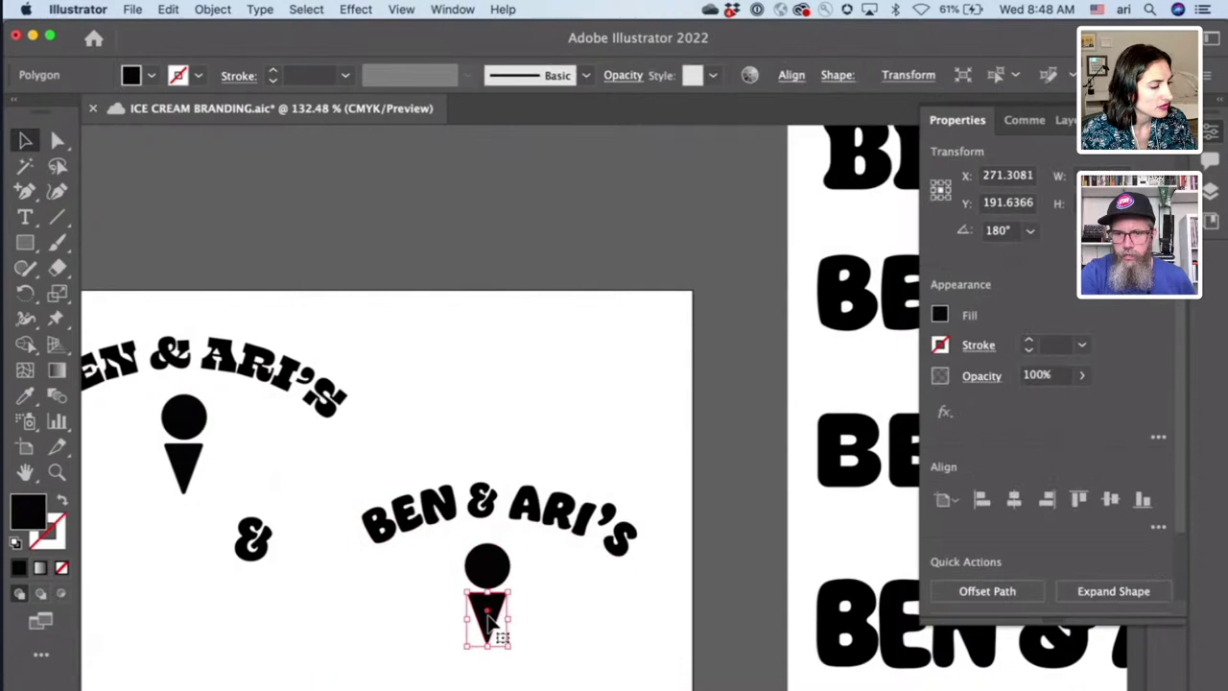
key("super+c")
key("super+v")
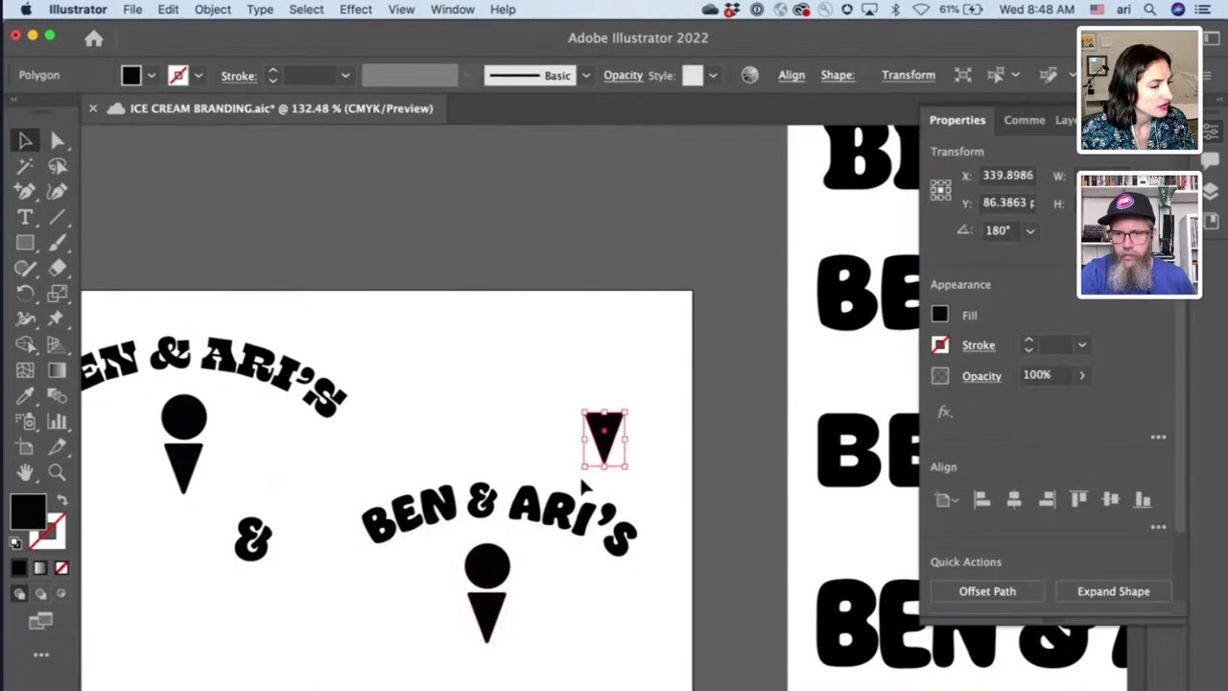
left_click_drag(601, 434, 256, 589)
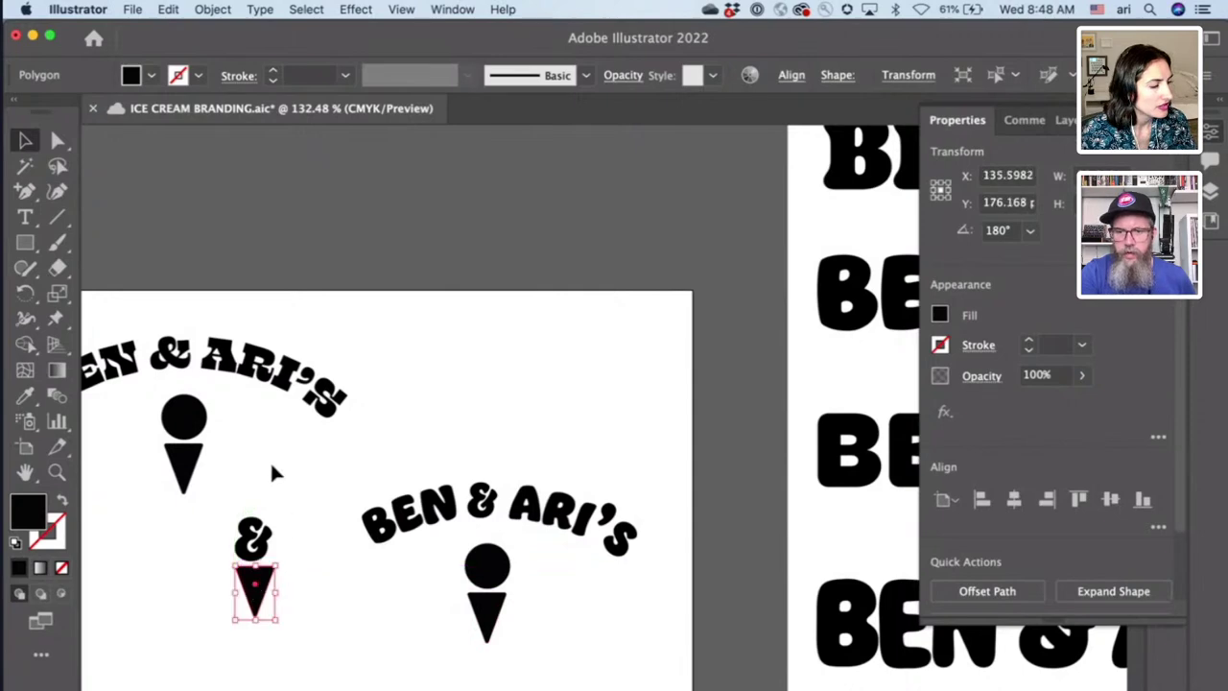
- Nudge the copied cone closer to the ampersand and centre it underneath, then review it beside the arched logos
scroll(270, 461, "up", 1)
scroll(270, 460, "up", 5)
scroll(381, 467, "down", 1)
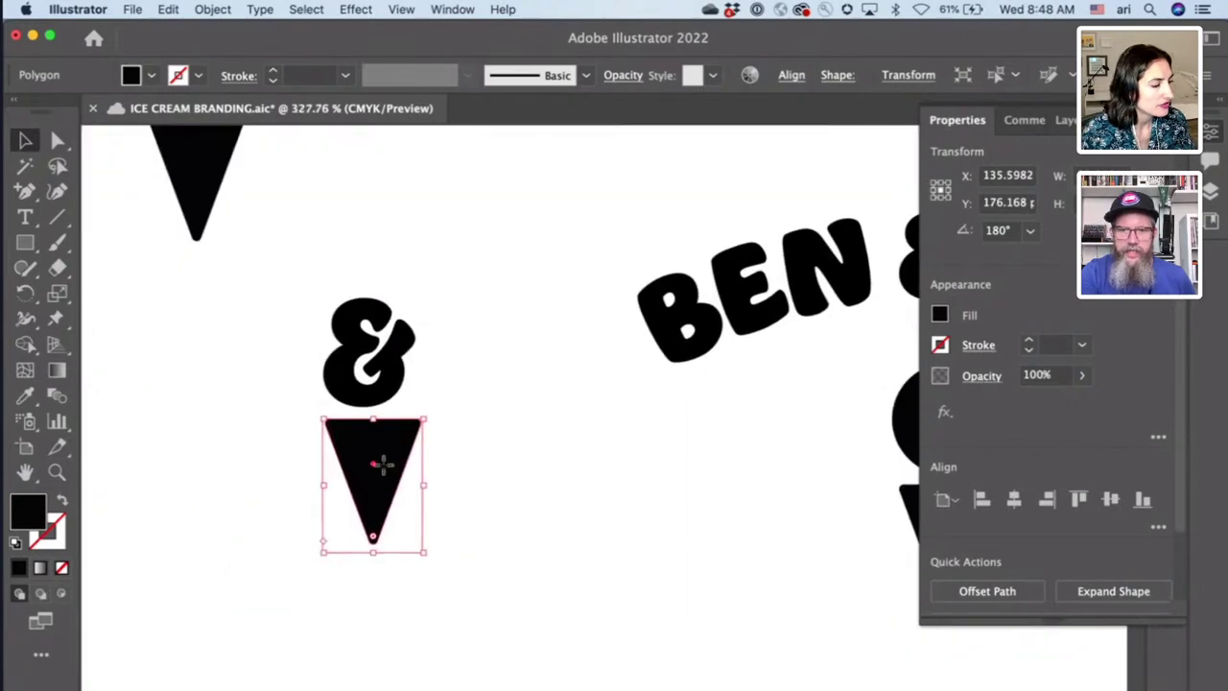
left_click_drag(383, 470, 377, 468)
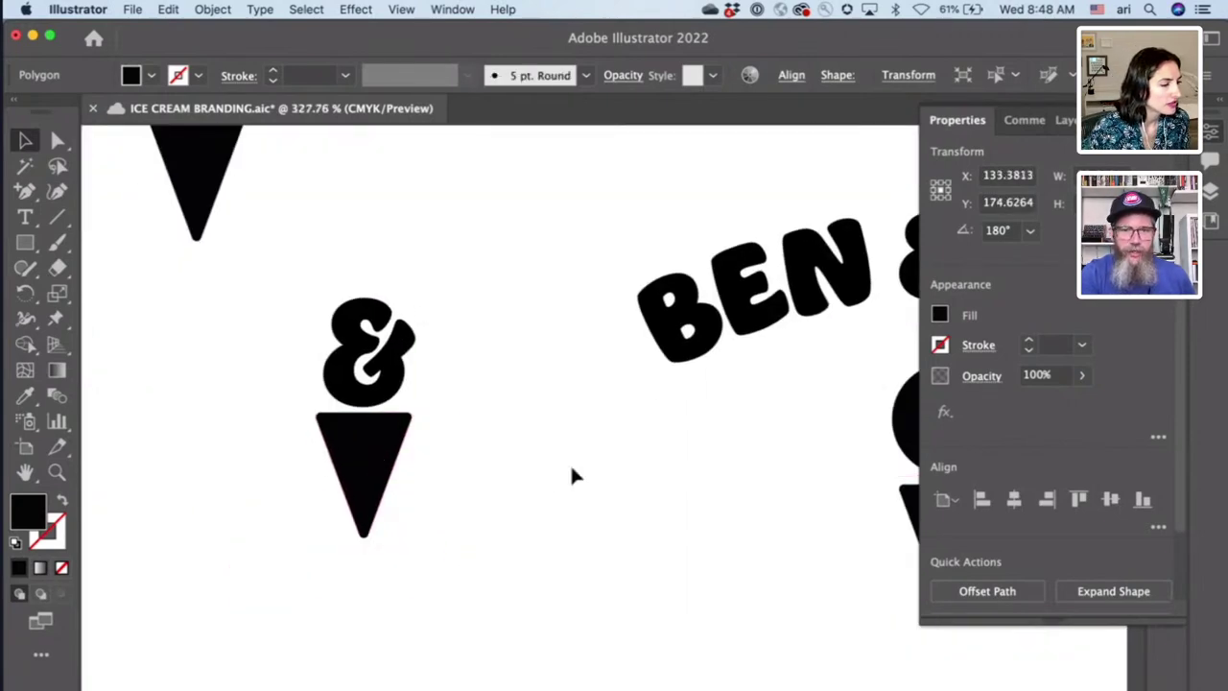
left_click(572, 475)
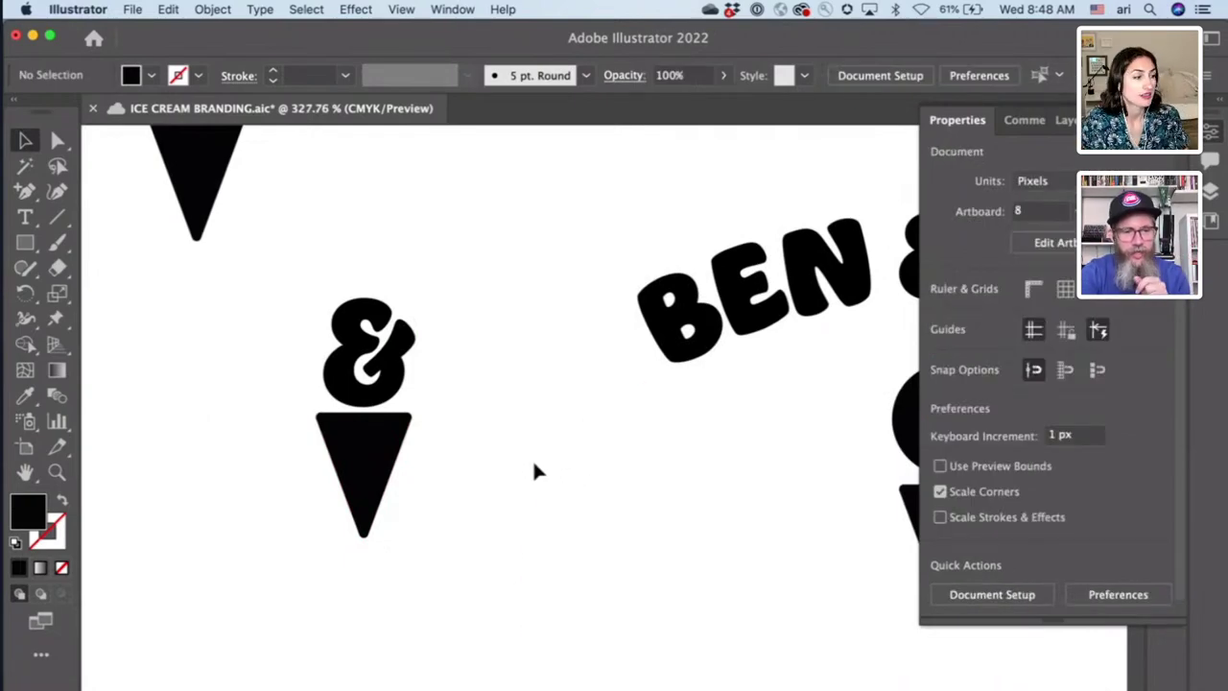
scroll(534, 470, "up", 2)
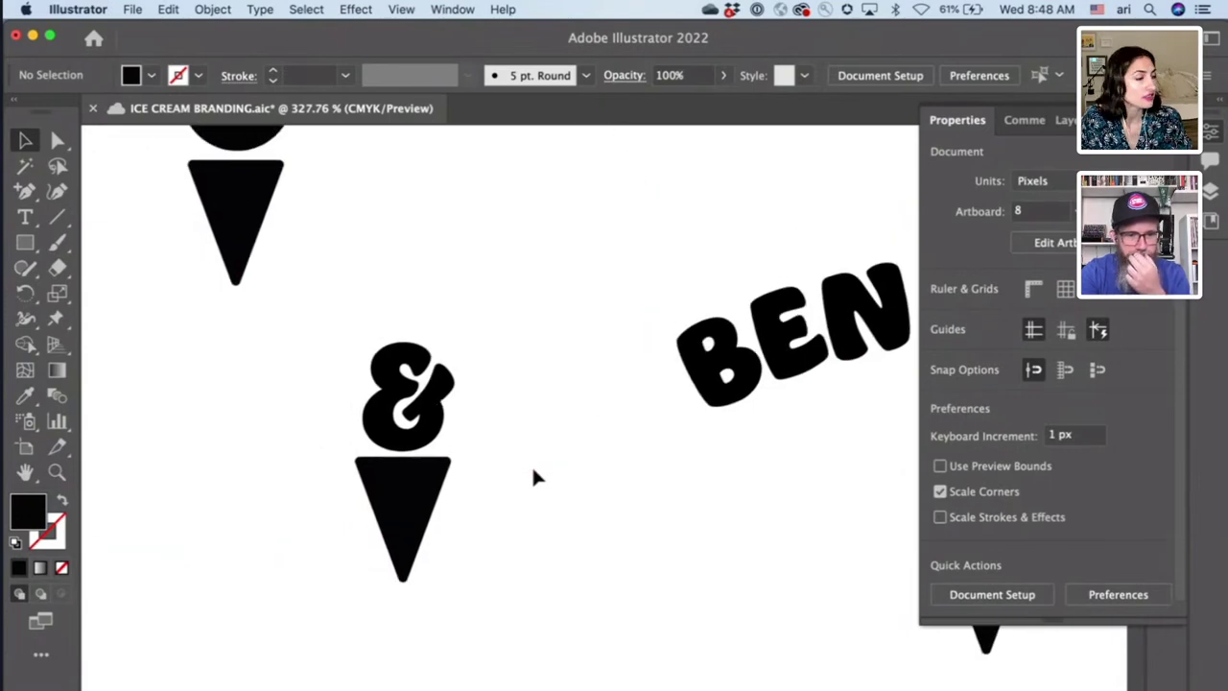
scroll(534, 475, "down", 5)
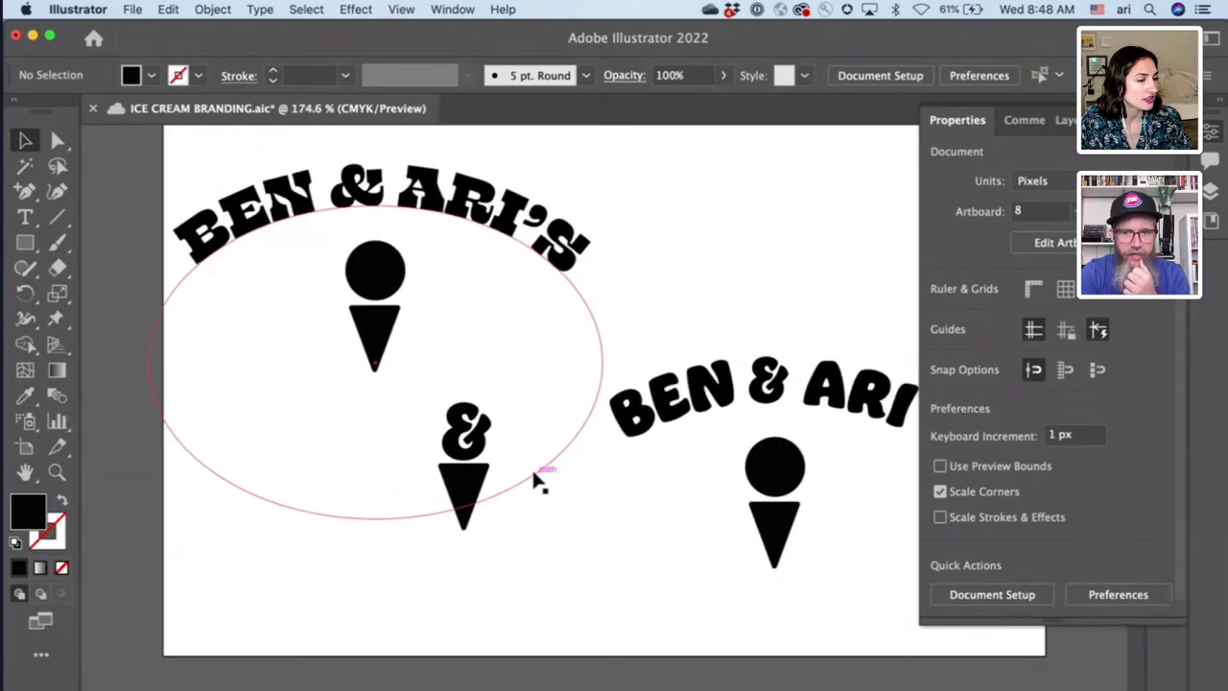
scroll(537, 485, "down", 2)
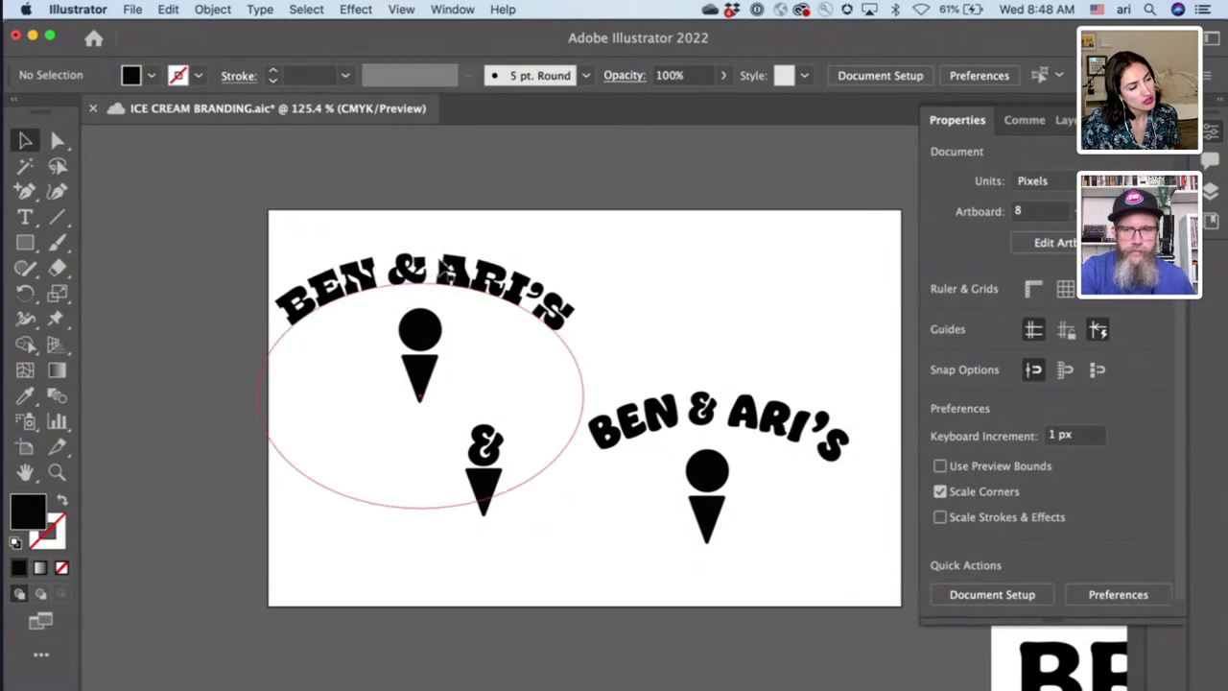
- Move the entire upper-left arched logo with its cone icon off the artboard's left side
left_click_drag(422, 331, 68, 279)
key("ctrl+z")
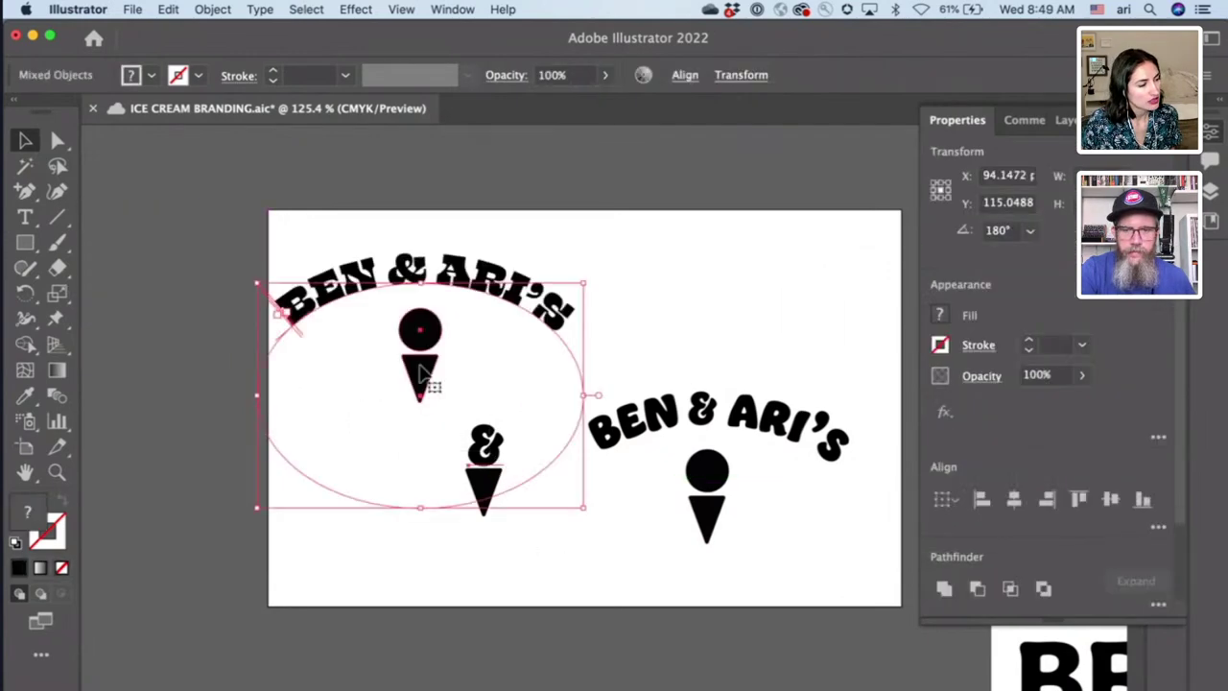
left_click(738, 252)
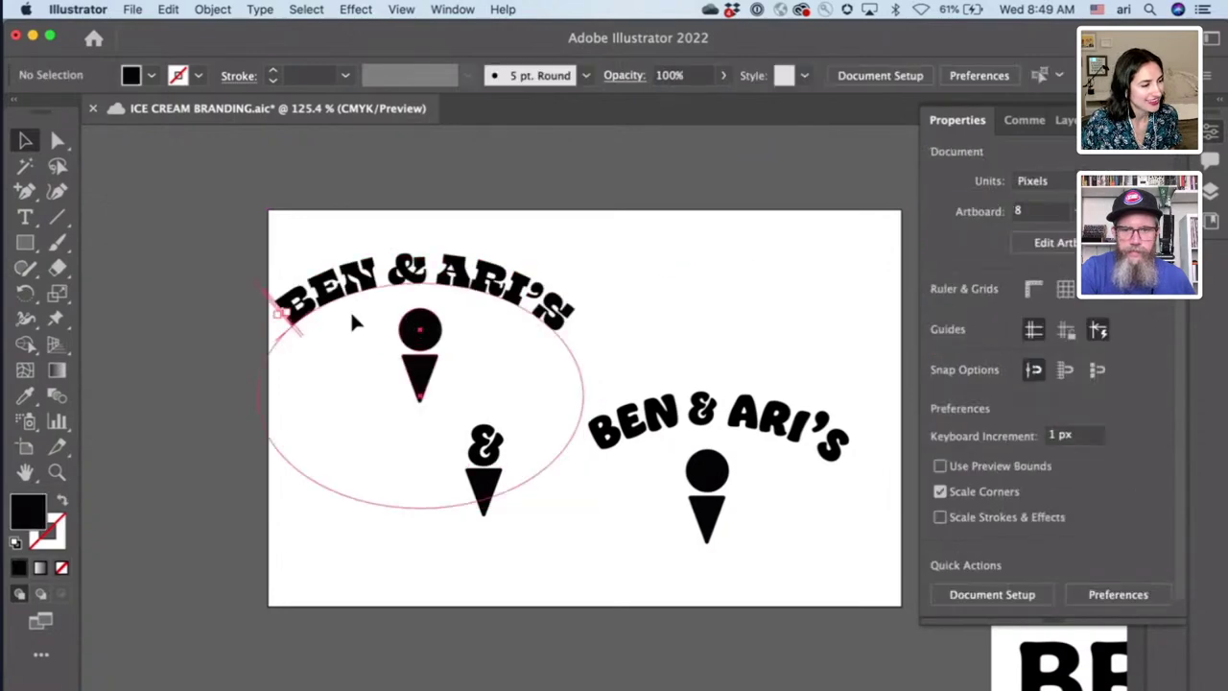
left_click_drag(350, 310, 34, 294)
left_click(588, 283)
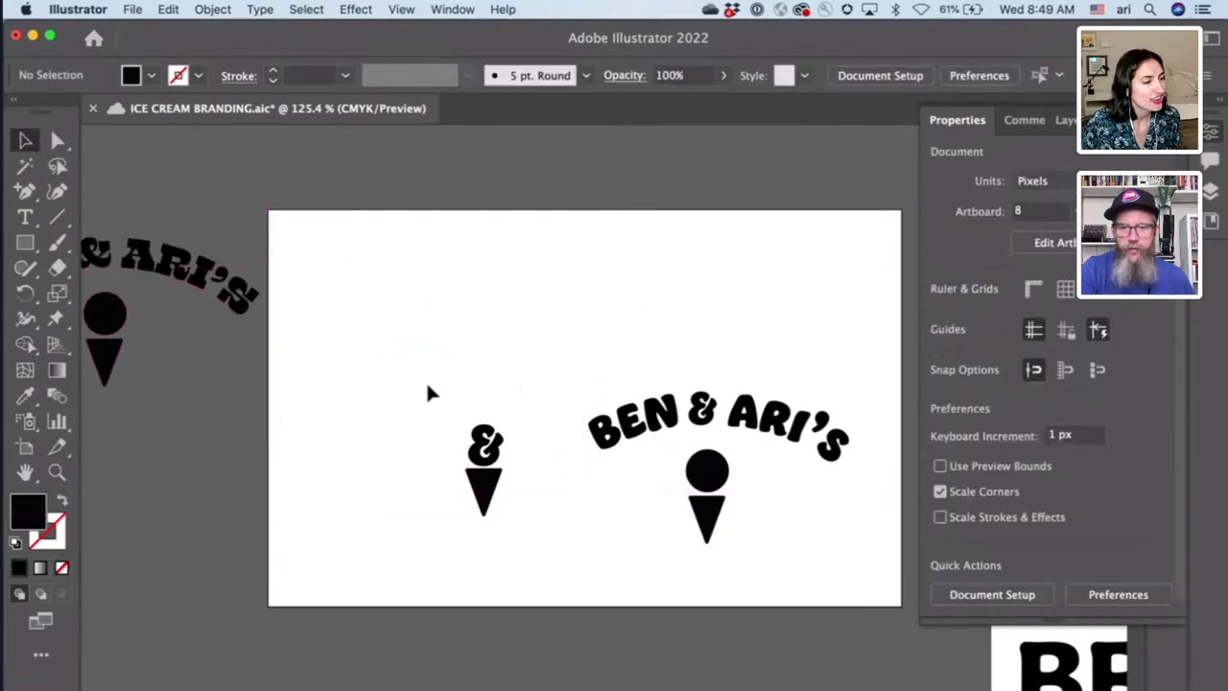
- Move the ampersand and its cone to the artboard's upper-left area, group them, and enlarge the group
left_click_drag(429, 392, 521, 548)
left_click_drag(487, 484, 378, 317)
right_click(358, 324)
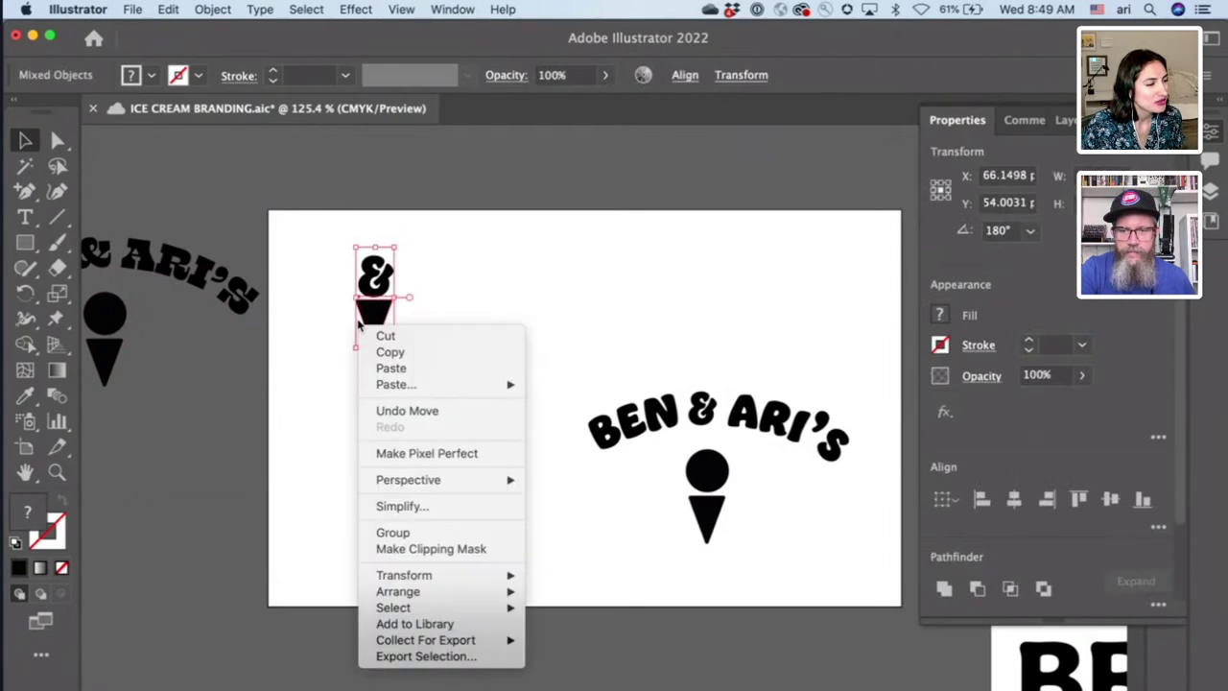
left_click(423, 532)
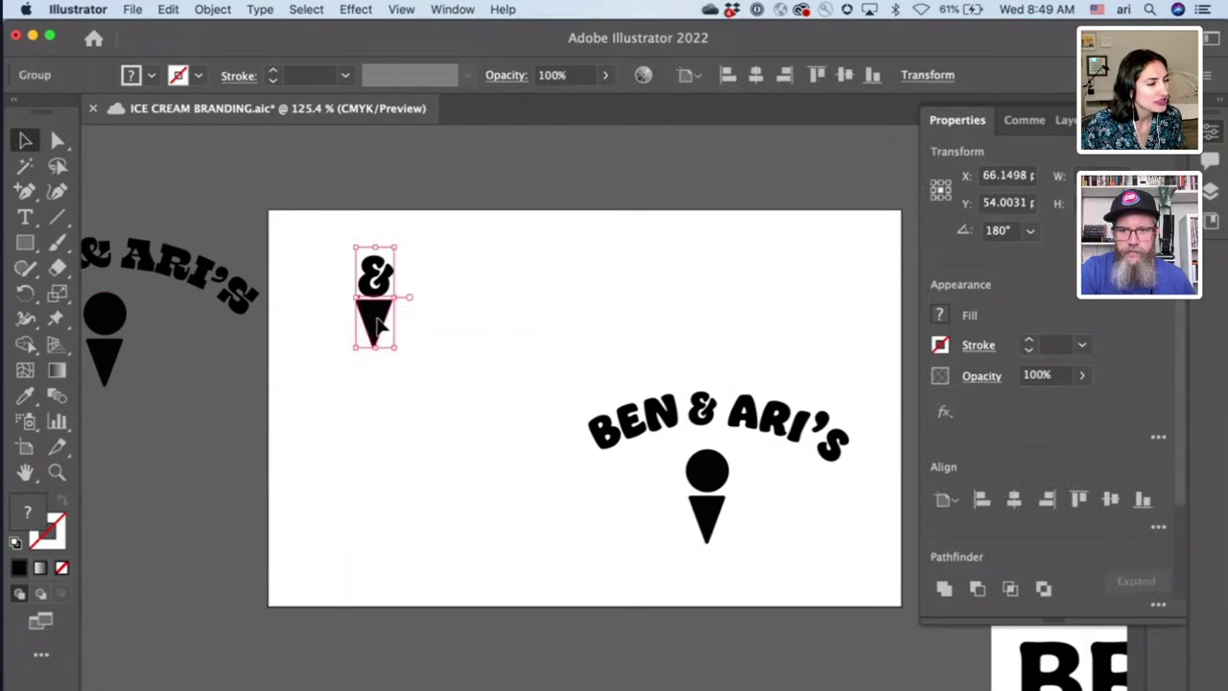
left_click_drag(378, 325, 458, 408)
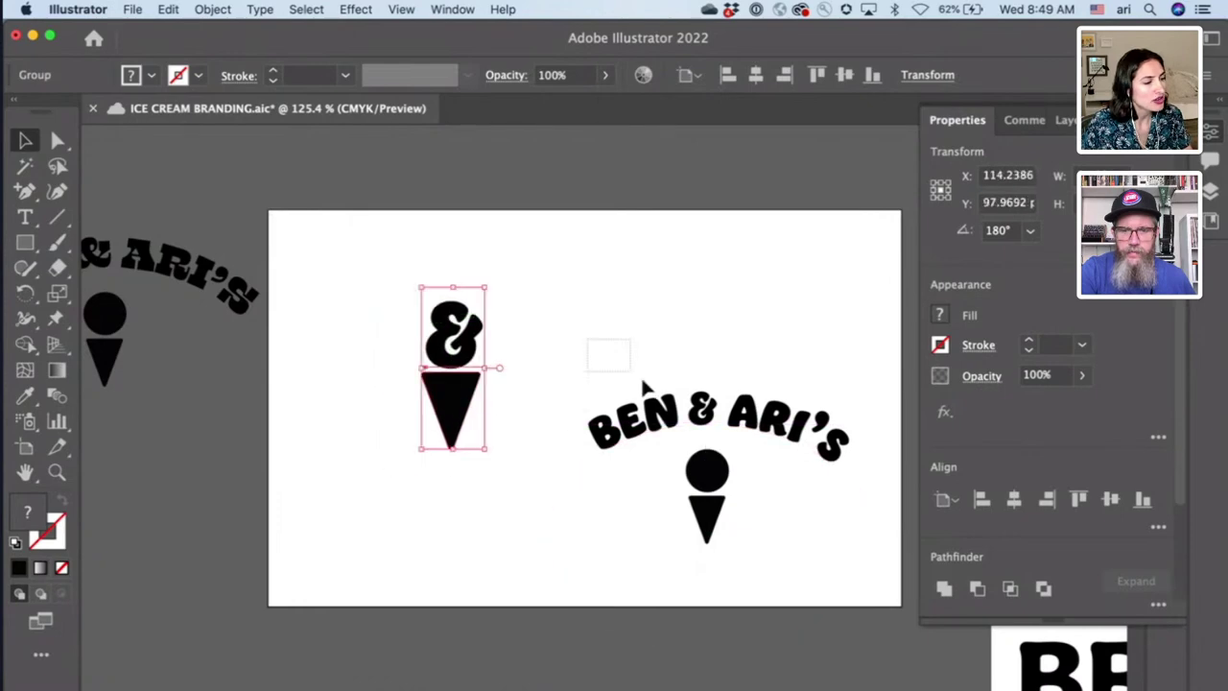
- Move the remaining arched logo off the artboard's left side and place the ampersand cone at the artboard's centre
left_click_drag(643, 384, 137, 429)
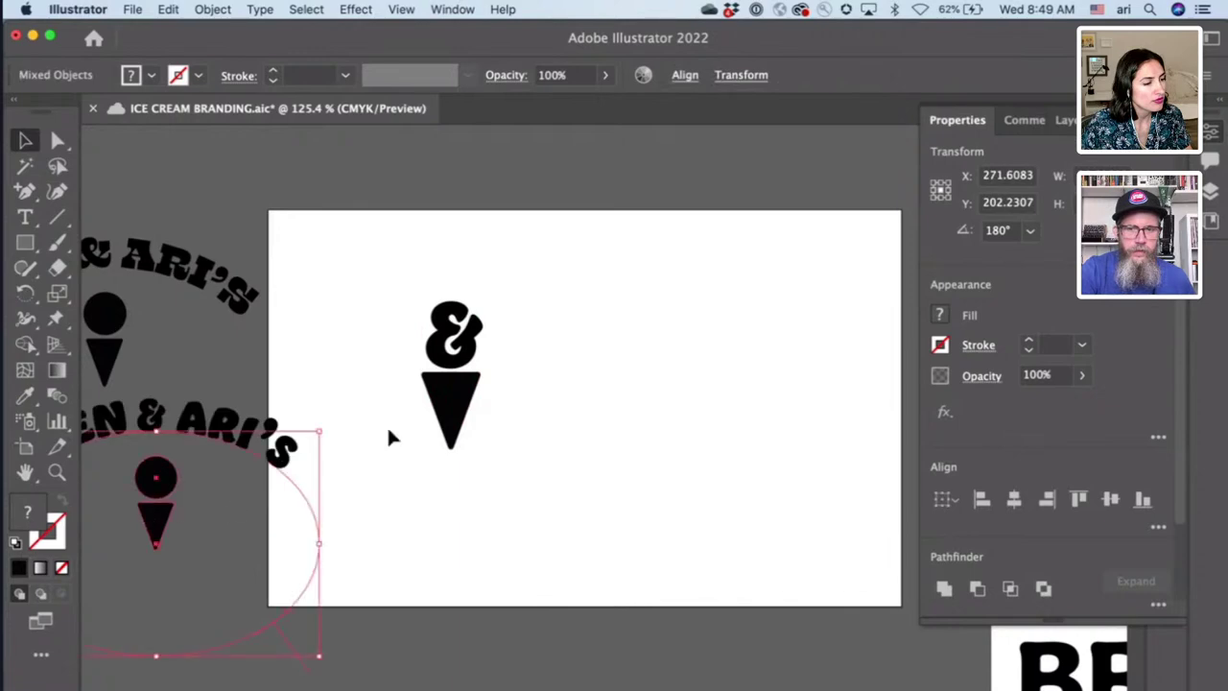
left_click(386, 424)
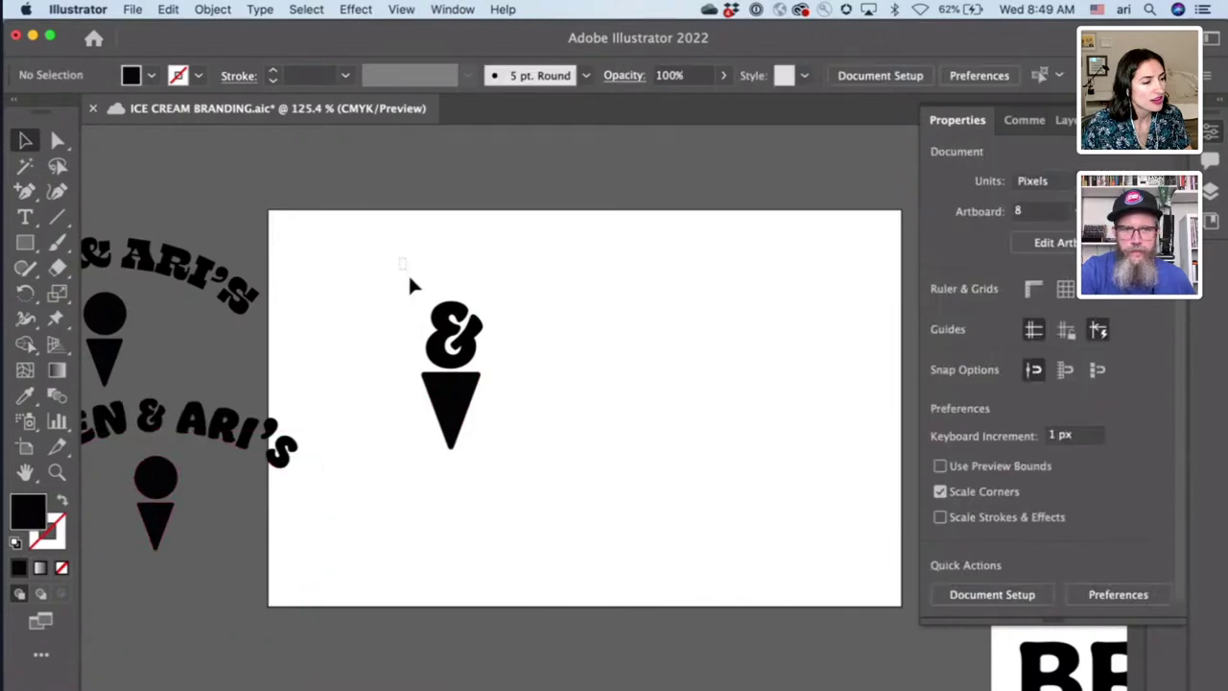
left_click_drag(455, 412, 586, 438)
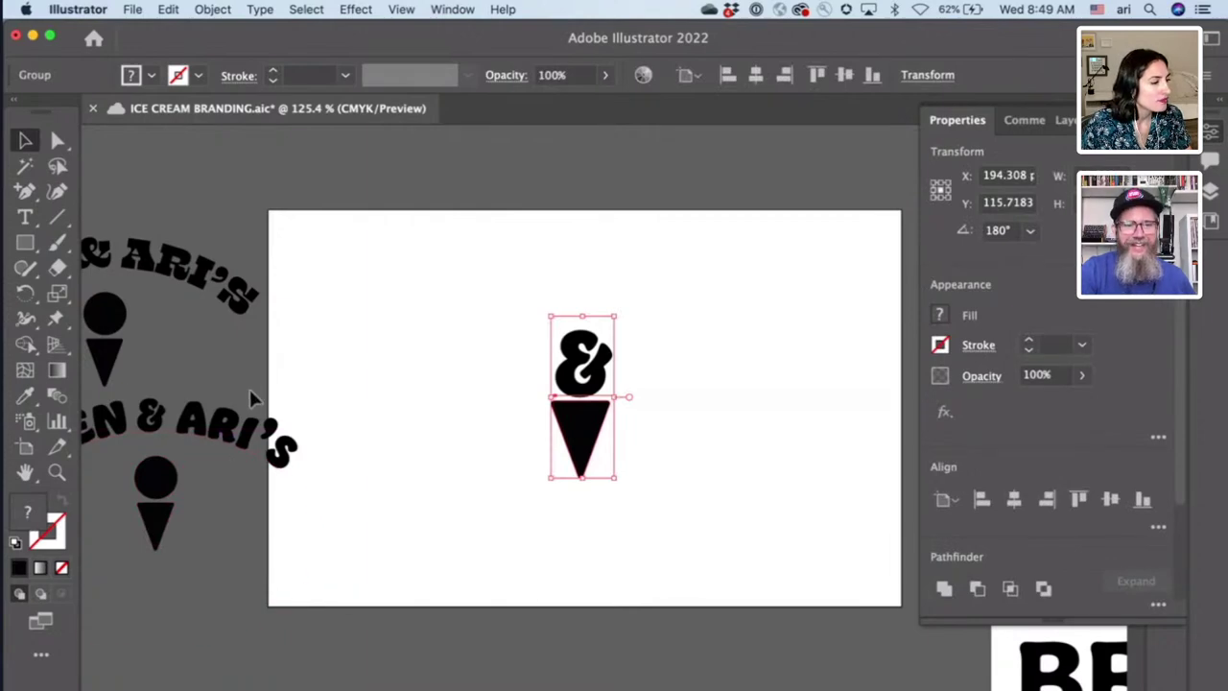
- Add the text BEN in Jumble Regular at 12 pt, above and to the left of the ampersand cone
left_click(27, 218)
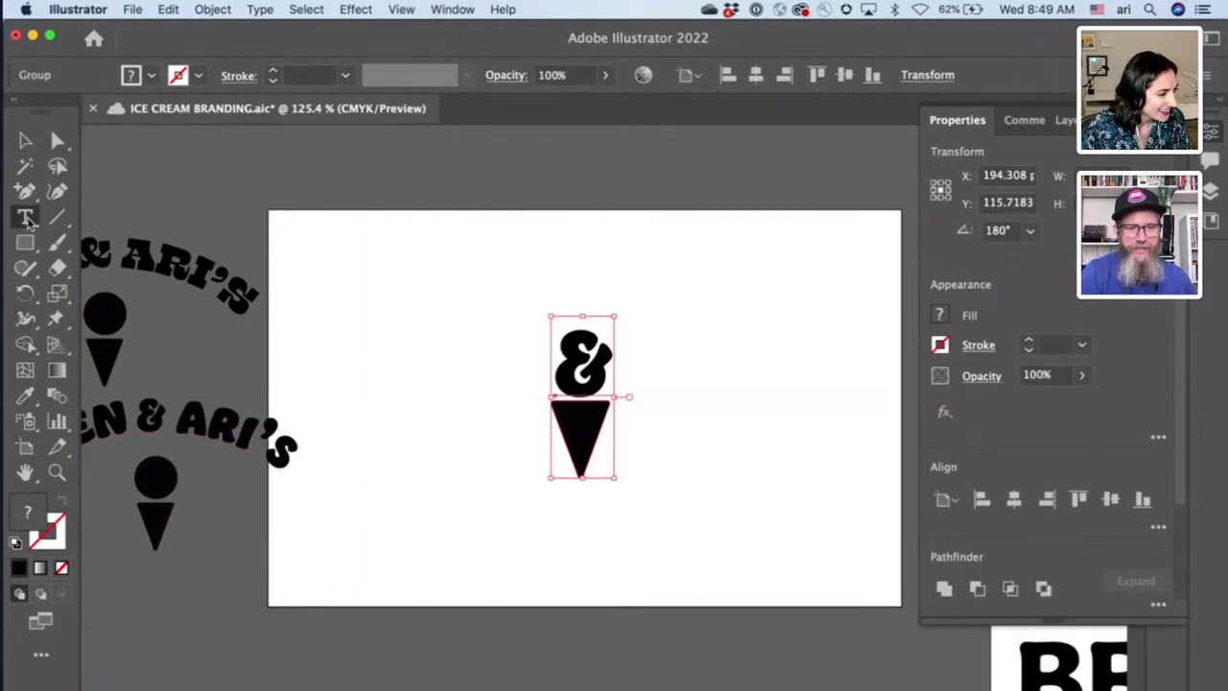
left_click(407, 255)
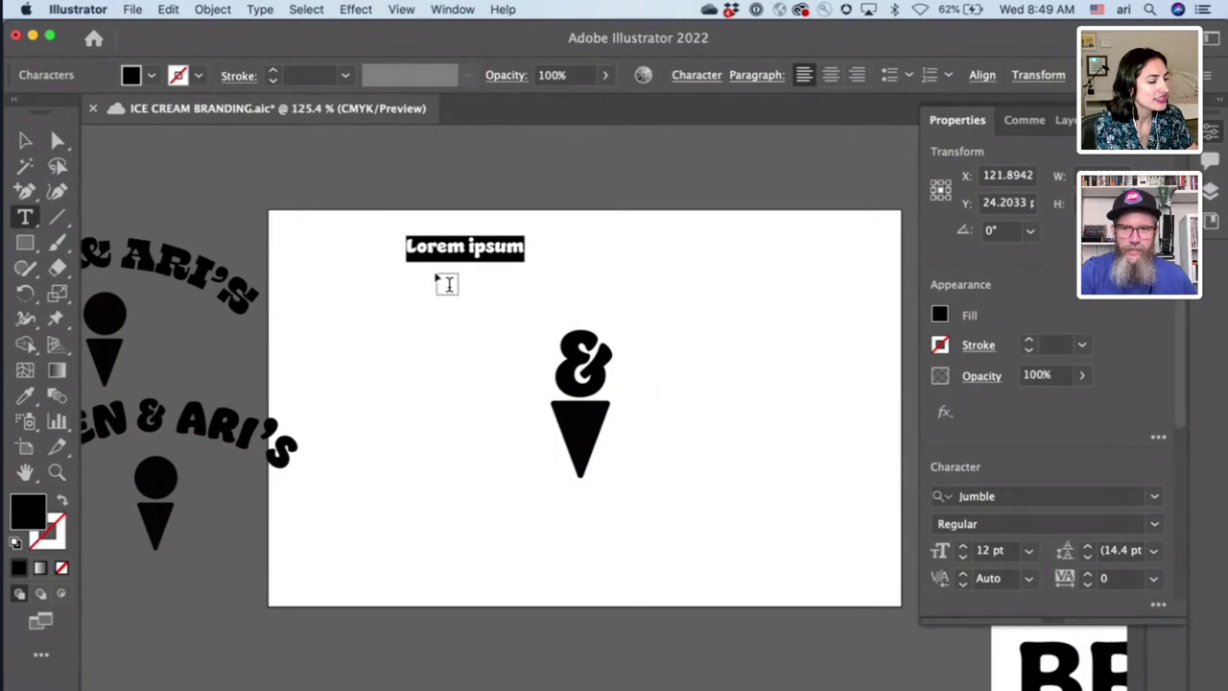
type("BEN")
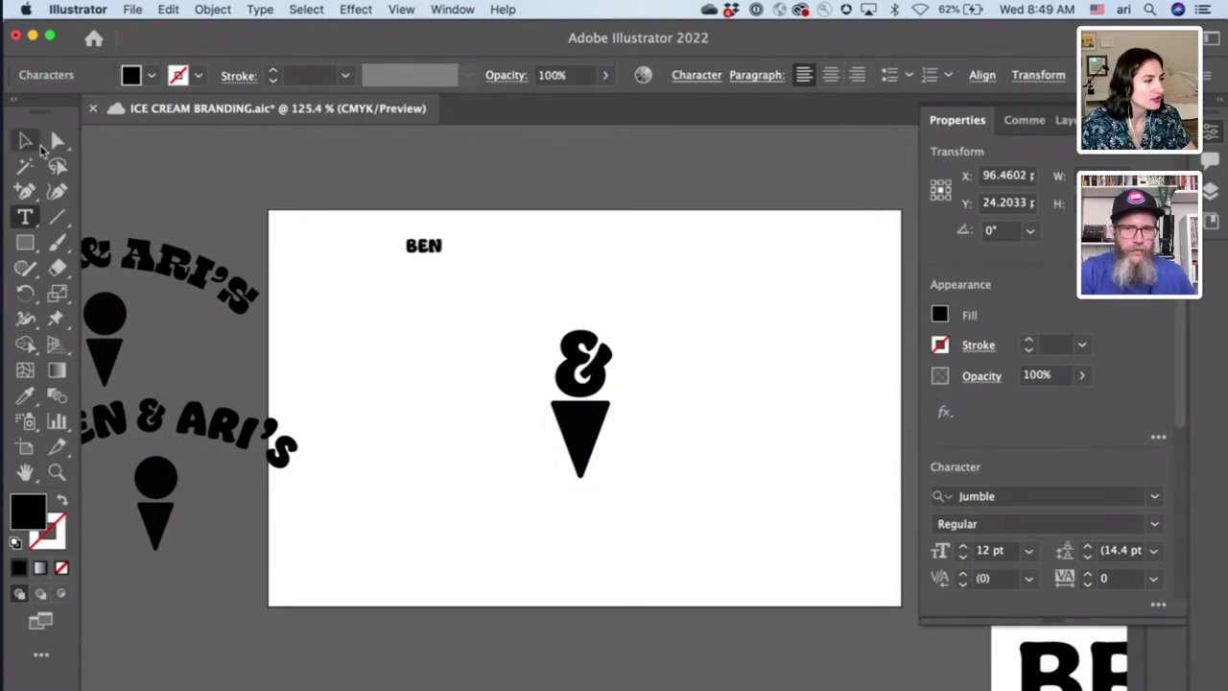
- Add the text ARI'S in Jumble Regular at 12 pt just below BEN
left_click(25, 140)
left_click_drag(425, 246, 488, 301)
double_click(411, 290)
type("ARI")
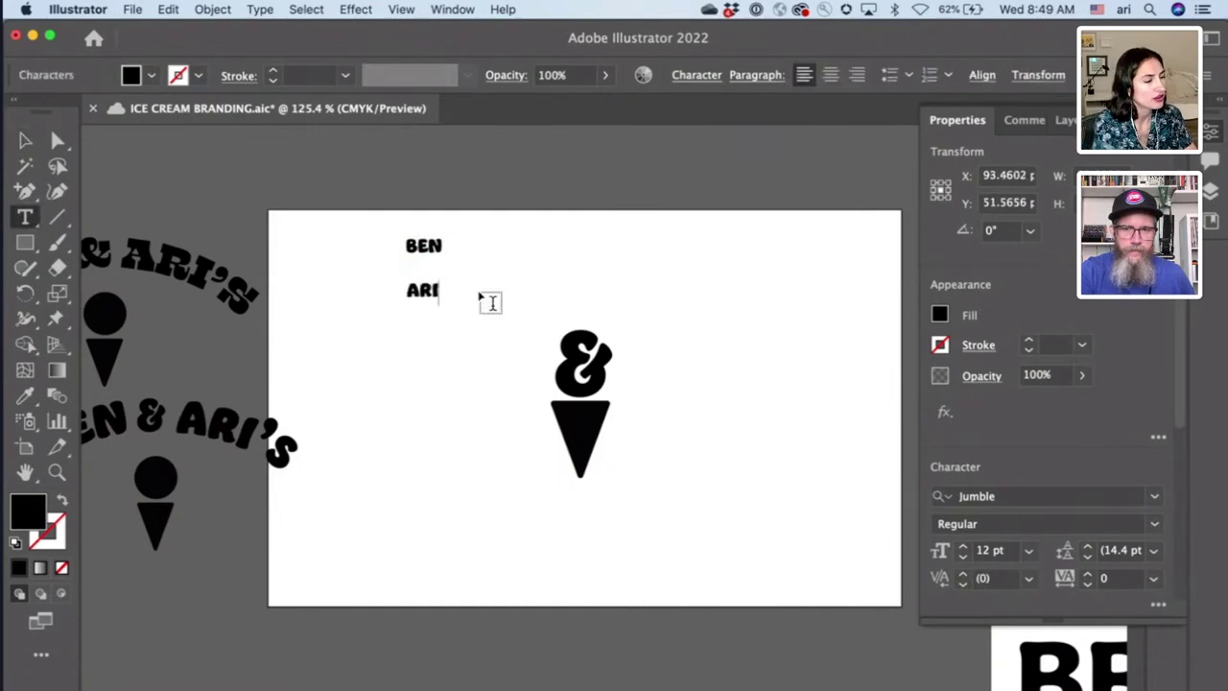
type("'S")
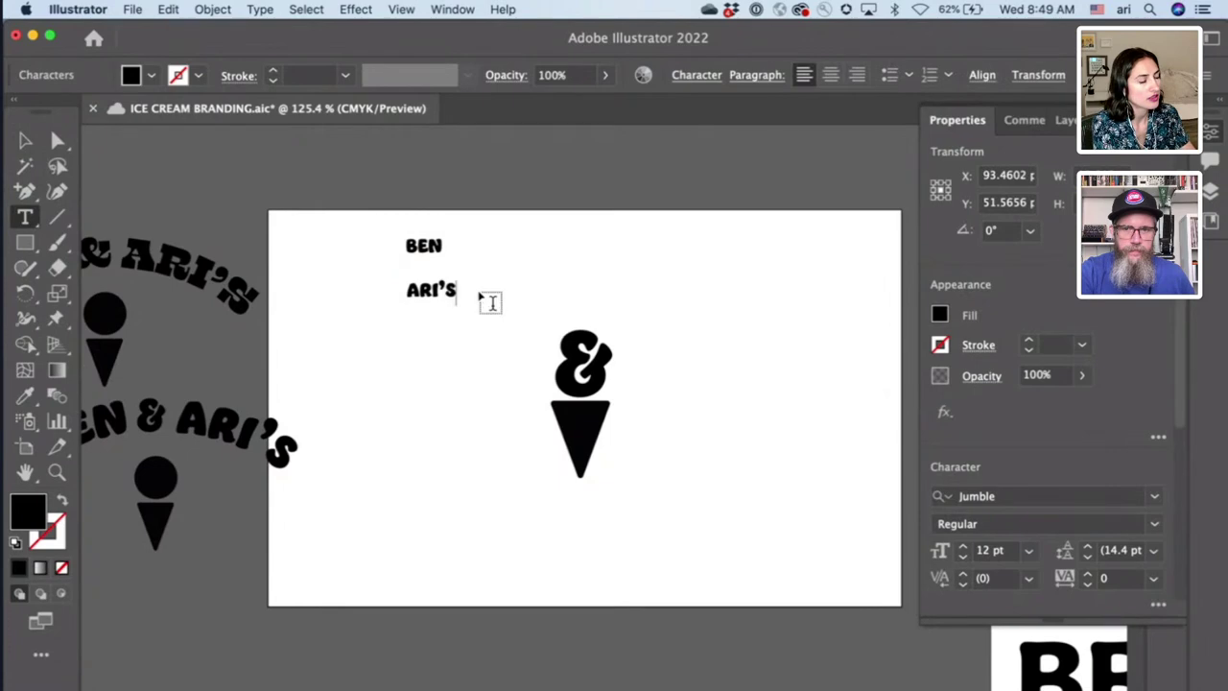
- Place ARI'S to the right of the ampersand cone and BEN to its lower left, and set both texts to 40 pt
left_click(25, 140)
left_click_drag(430, 289, 708, 389)
left_click_drag(446, 238, 427, 462)
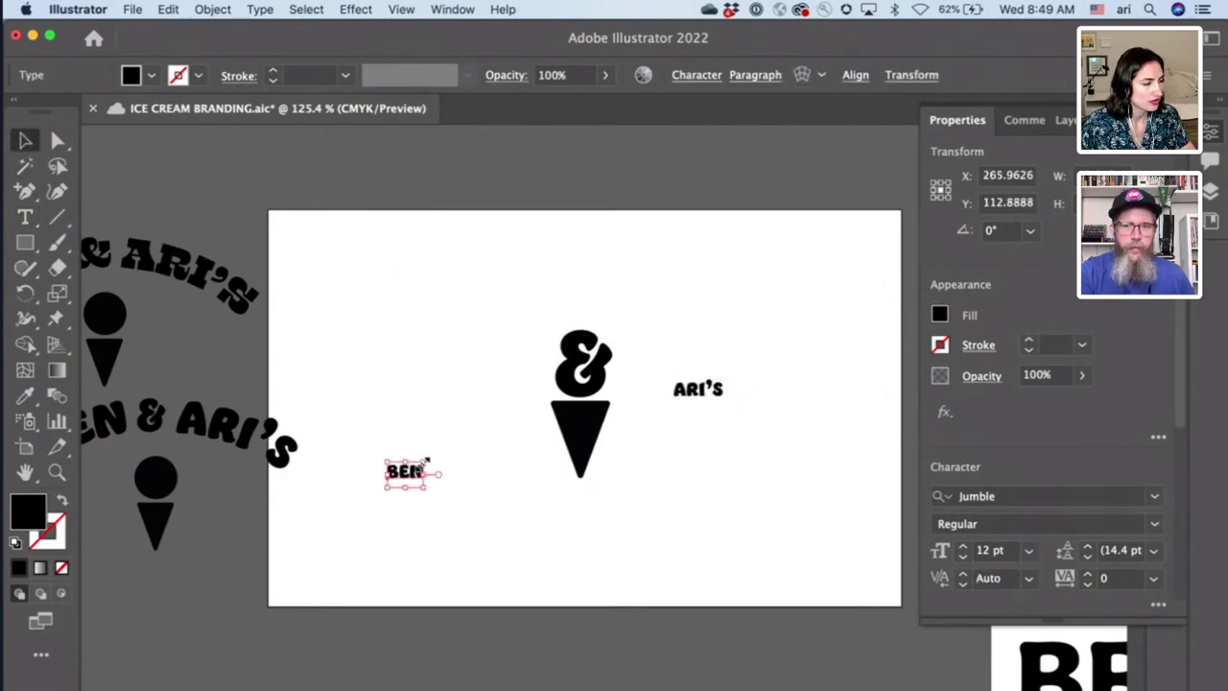
left_click(698, 392, "shift")
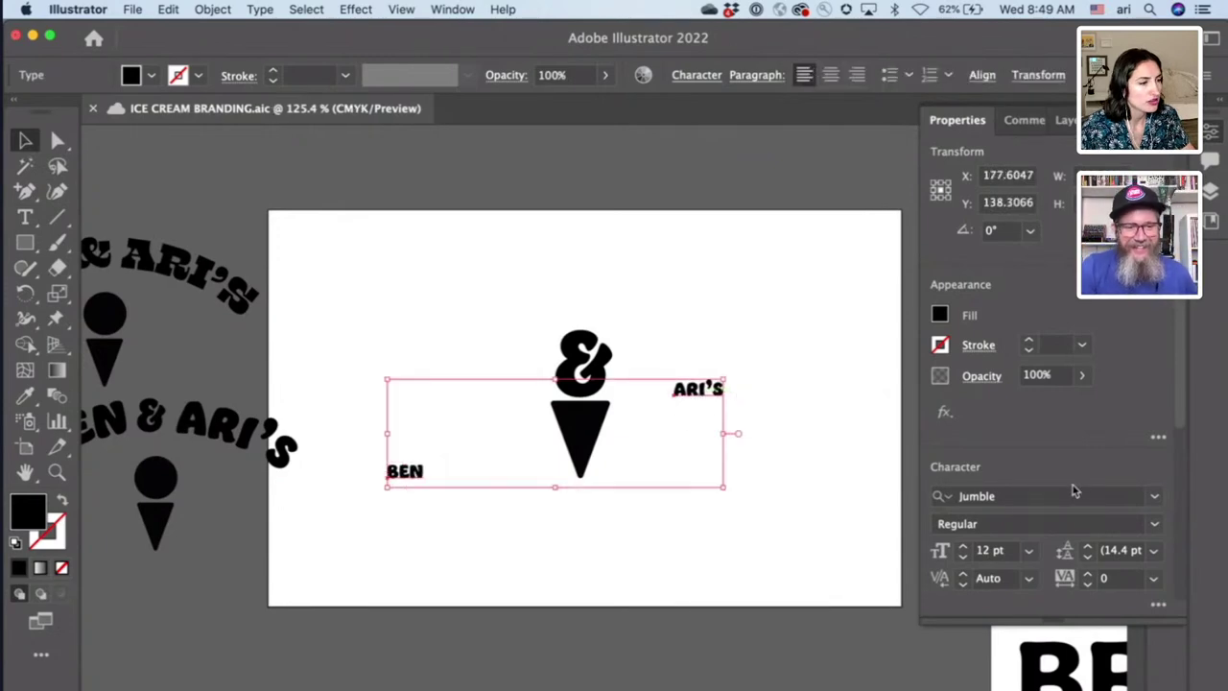
left_click(983, 550)
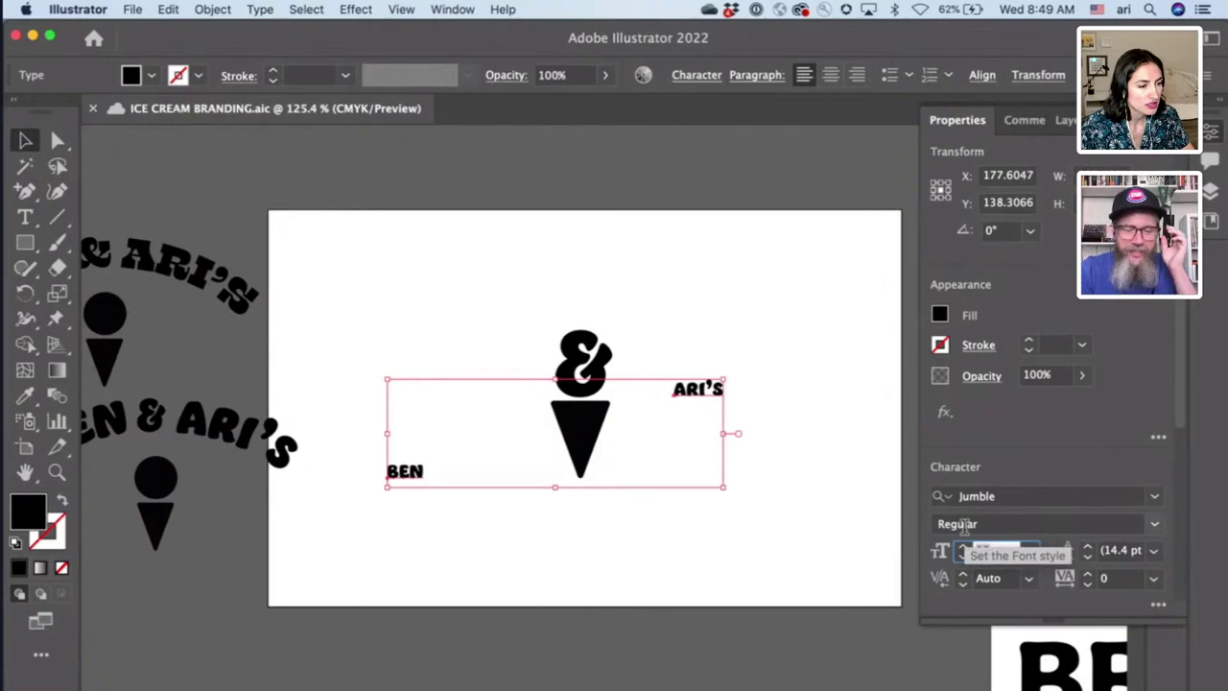
type("40")
key("Return")
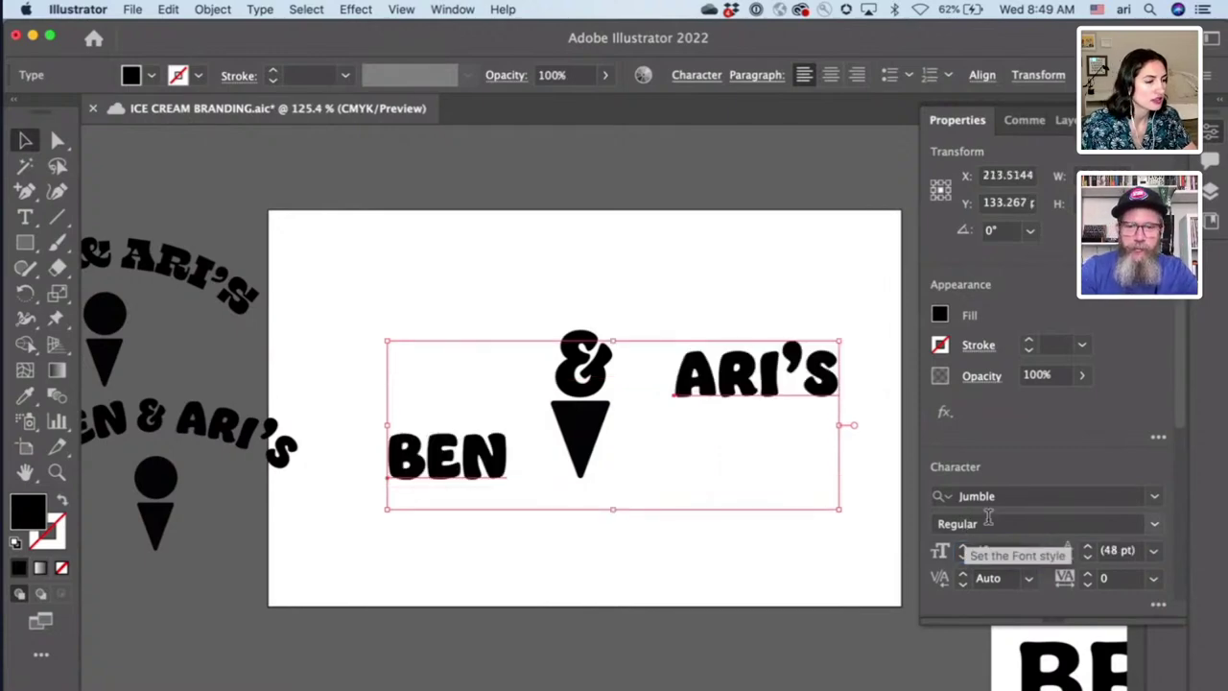
- Move BEN up beside the ampersand's left side and bring ARI'S closer on its right to form one line
left_click(519, 493)
left_click_drag(492, 464, 506, 372)
left_click(707, 397)
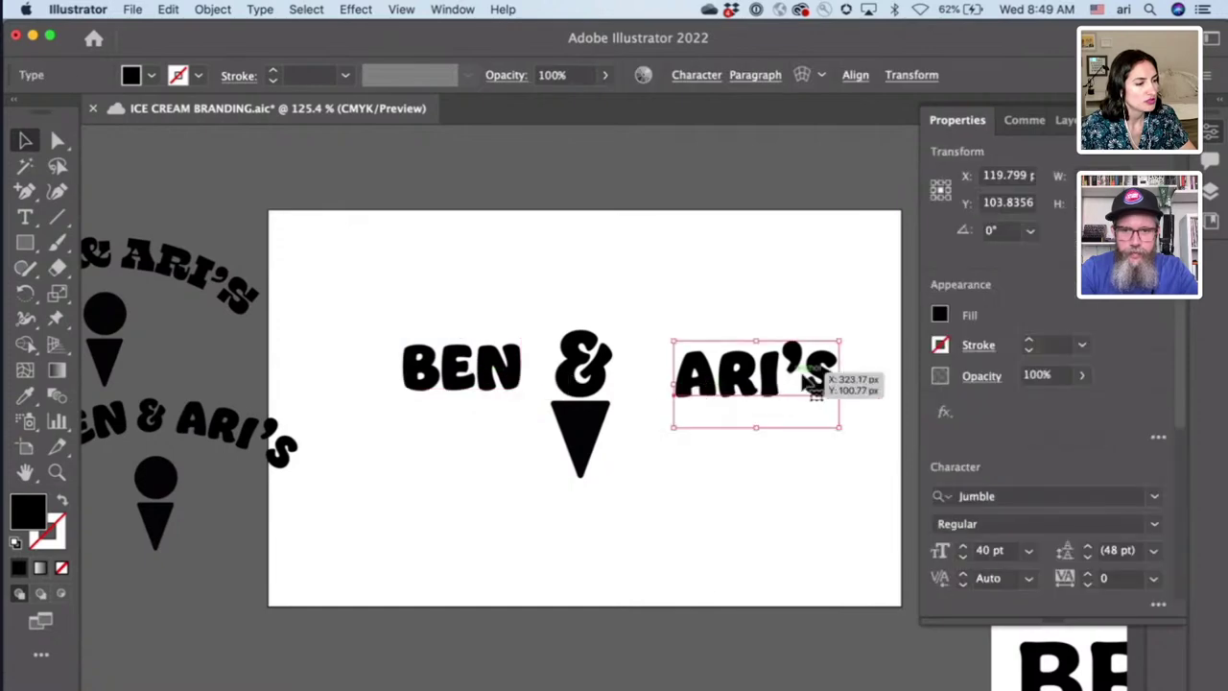
mouse_move(739, 379)
left_mouse_down()
mouse_move(694, 379)
mouse_move(715, 388)
mouse_move(718, 376)
left_mouse_up()
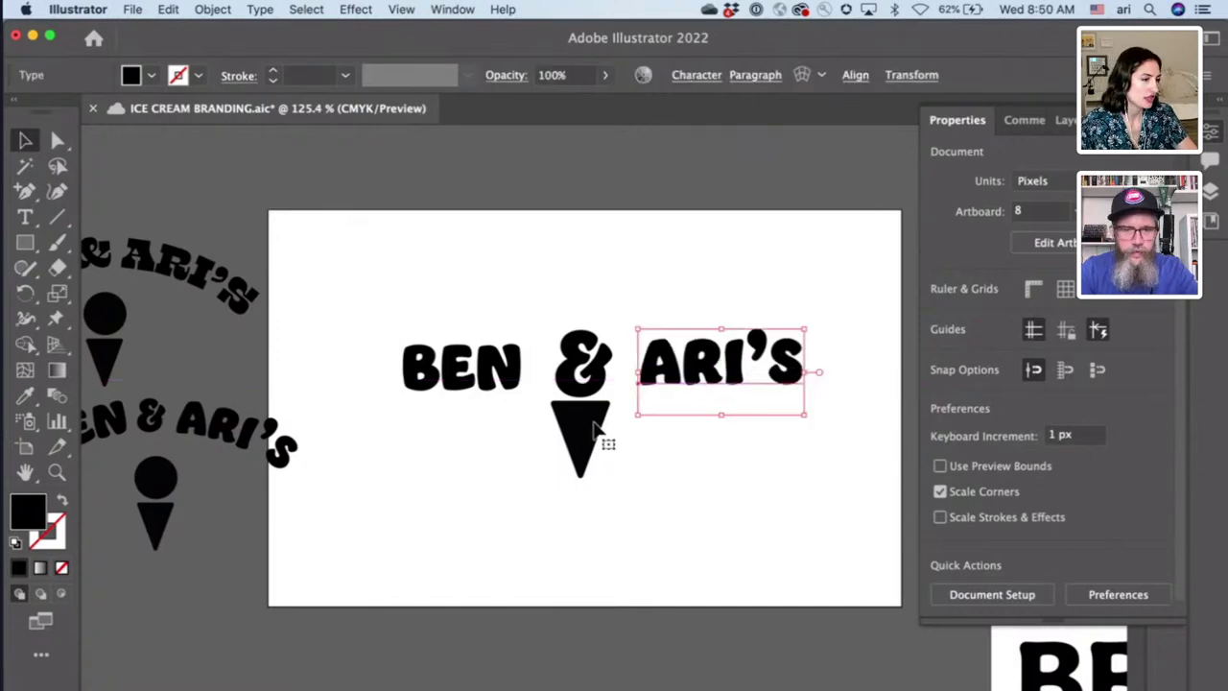
- Ungroup the ampersand and cone, and move the cone down slightly to widen the gap beneath the ampersand
left_click(587, 427)
right_click(582, 428)
right_click(586, 428)
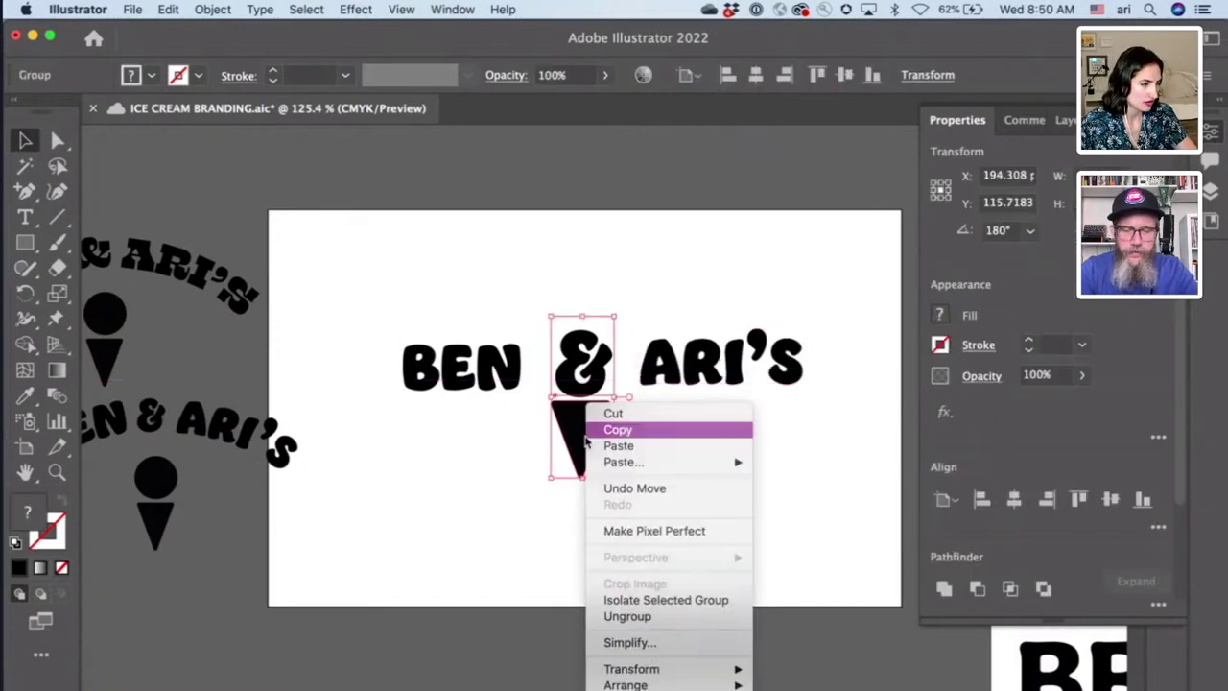
left_click(632, 618)
left_click(645, 446)
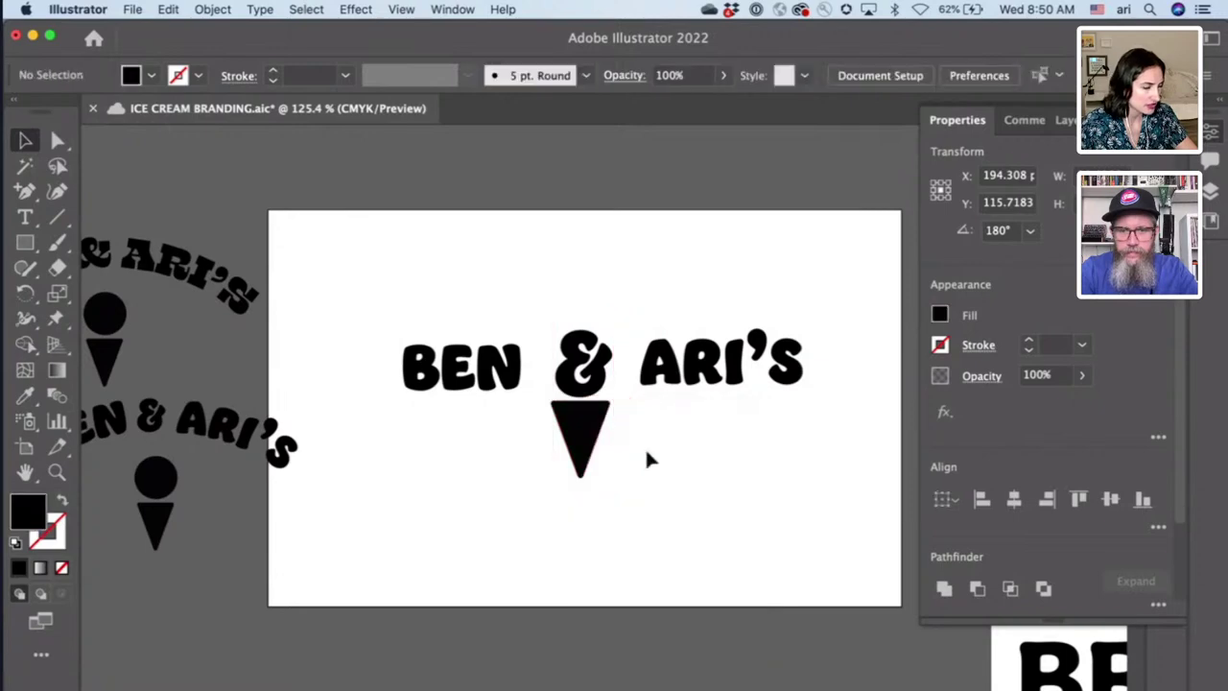
scroll(576, 425, "up", 4)
left_click_drag(593, 434, 594, 442)
left_click(729, 458)
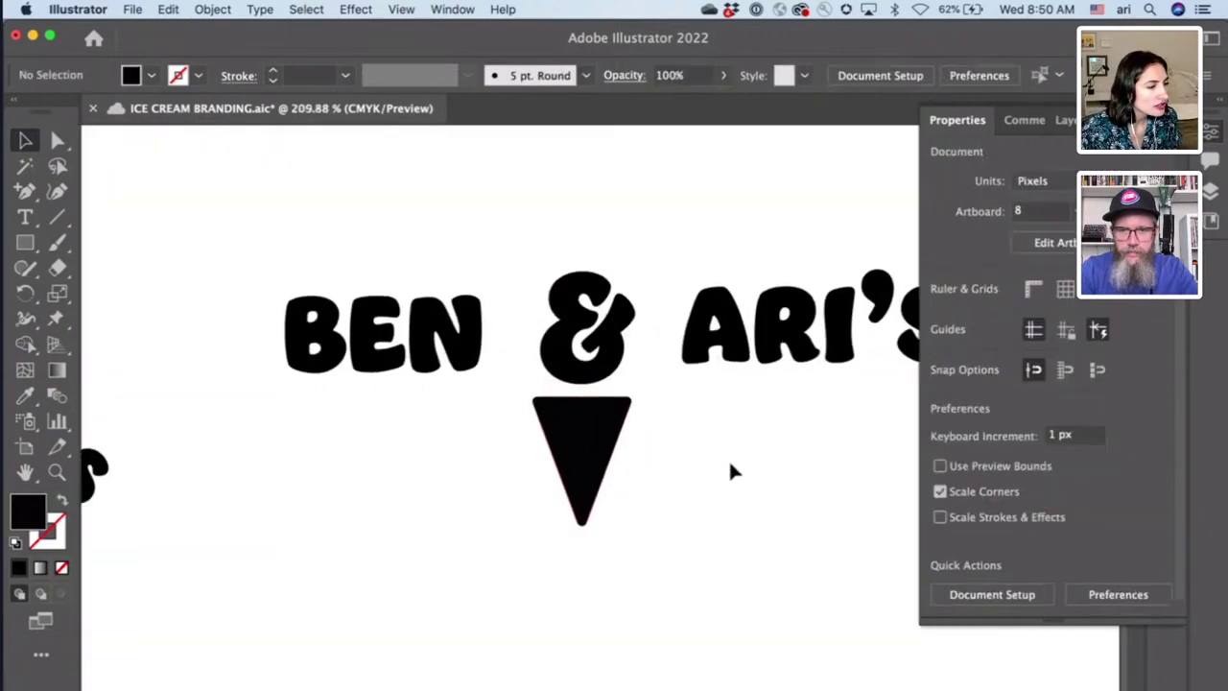
- Move ARI'S slightly closer to the ampersand and down to align with the baseline of BEN
scroll(728, 459, "down", 3)
scroll(728, 459, "right", 3)
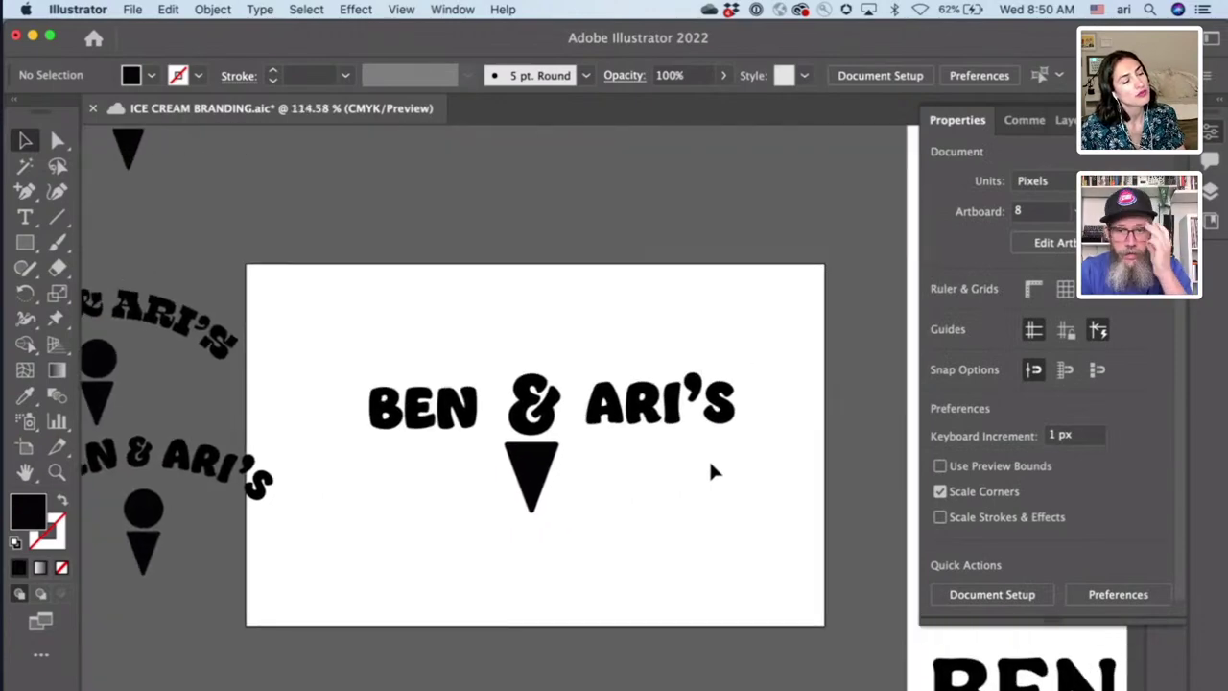
scroll(709, 467, "up", 1)
left_click(625, 408)
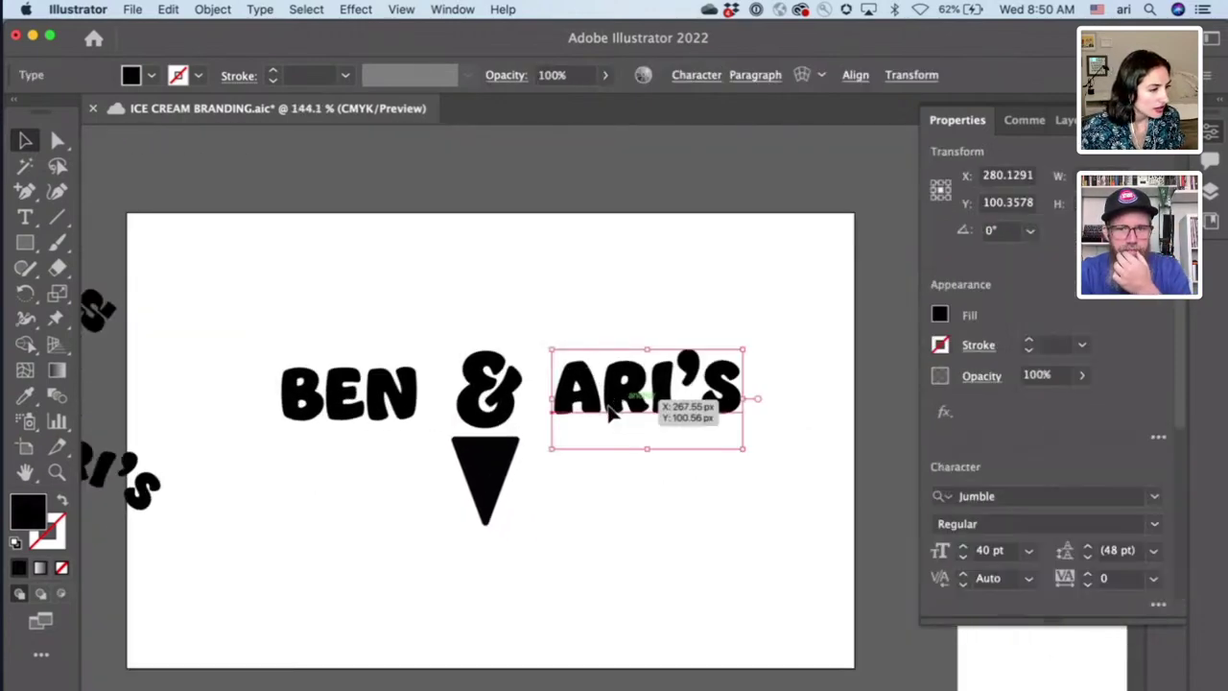
mouse_move(611, 411)
left_mouse_down()
mouse_move(630, 426)
mouse_move(618, 407)
left_mouse_up()
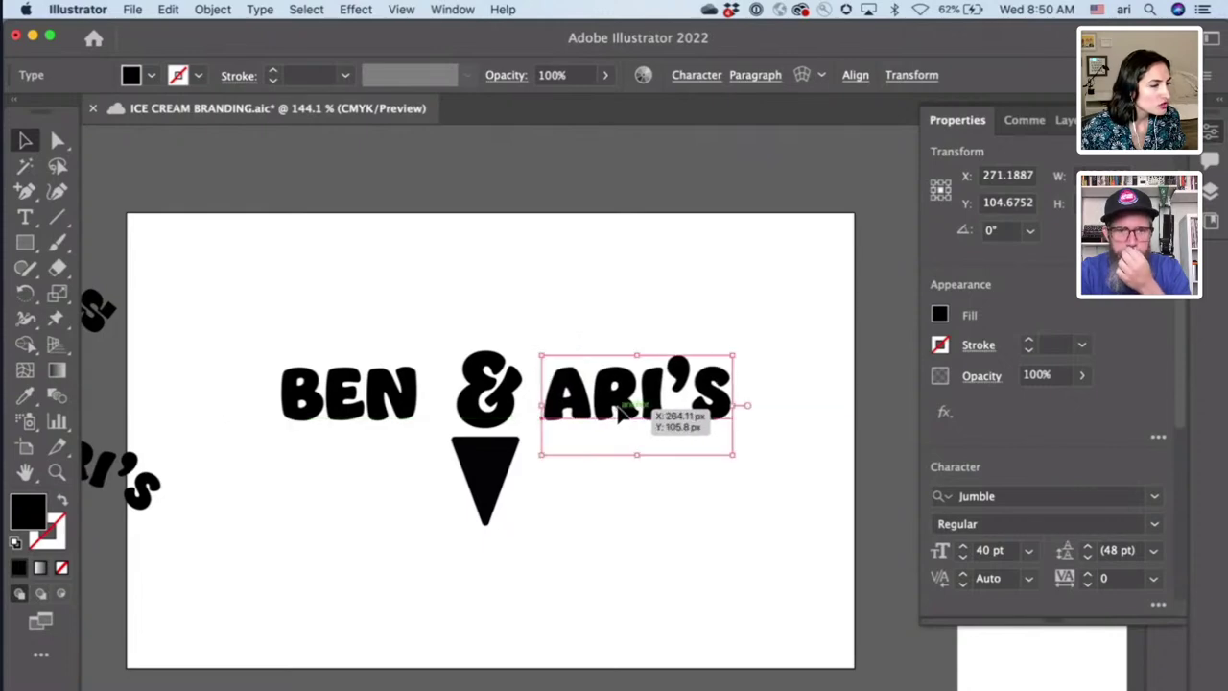
- Raise the N of BEN slightly above the baseline and shift it right with the Touch Type Tool
left_click(345, 399)
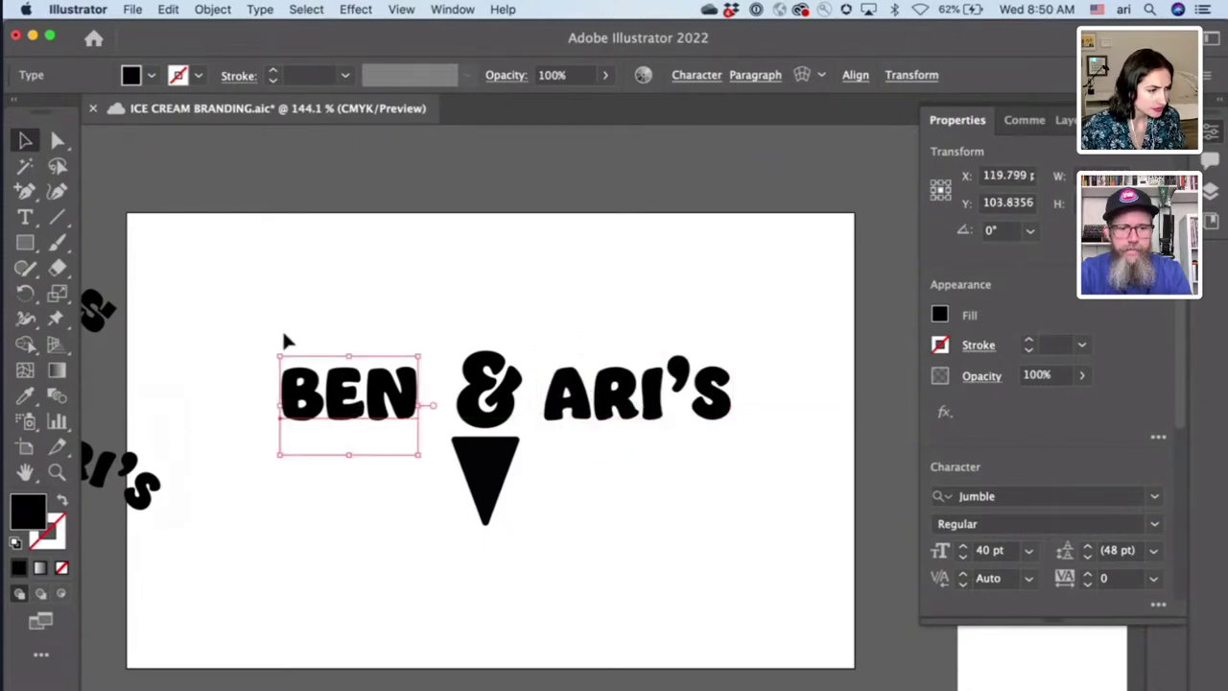
left_click(28, 217)
left_click(30, 217)
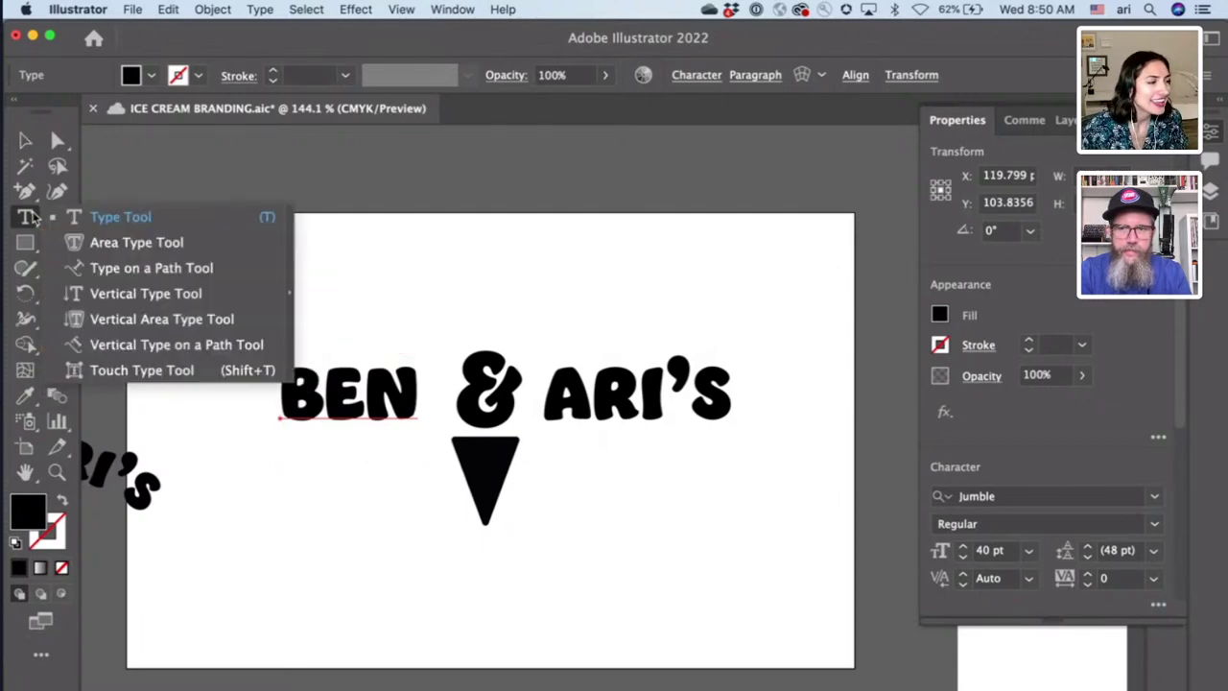
left_click(125, 369)
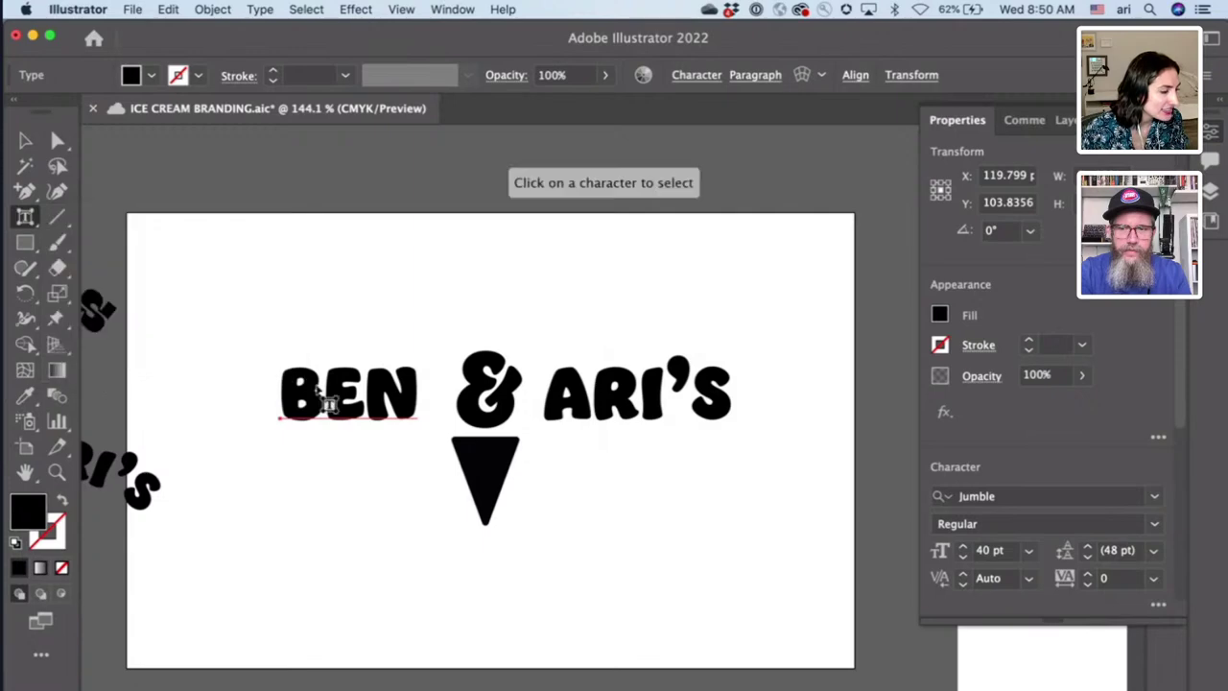
left_click(408, 401)
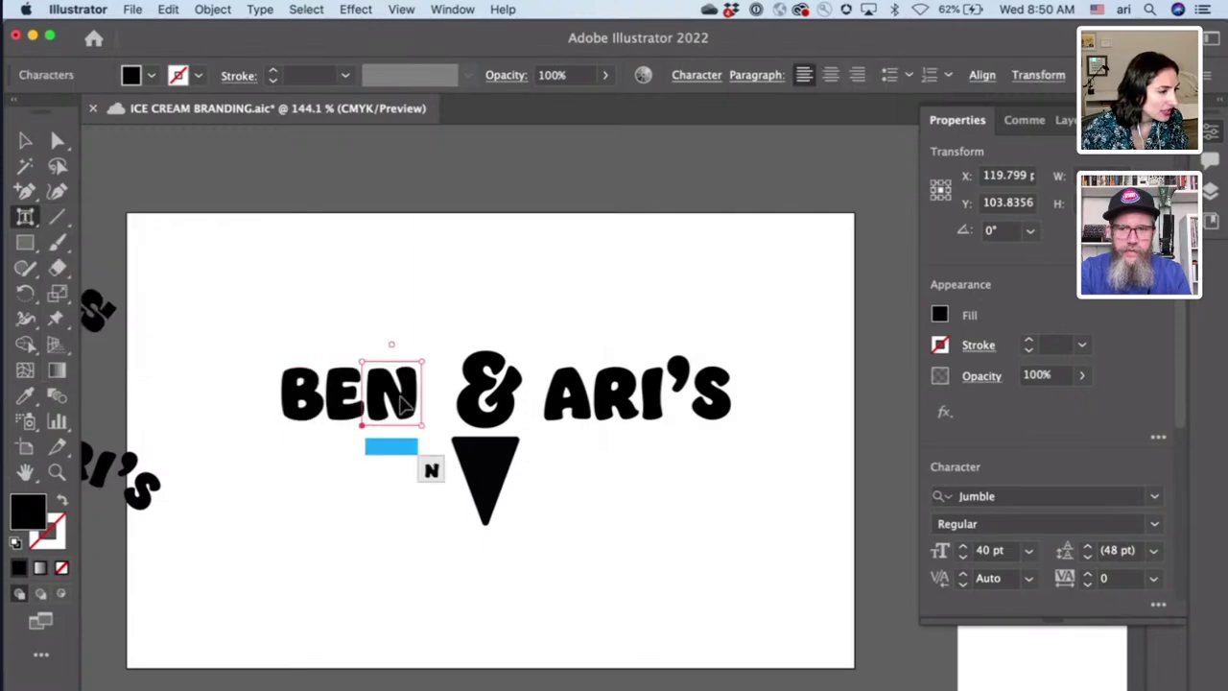
left_click_drag(408, 401, 406, 389)
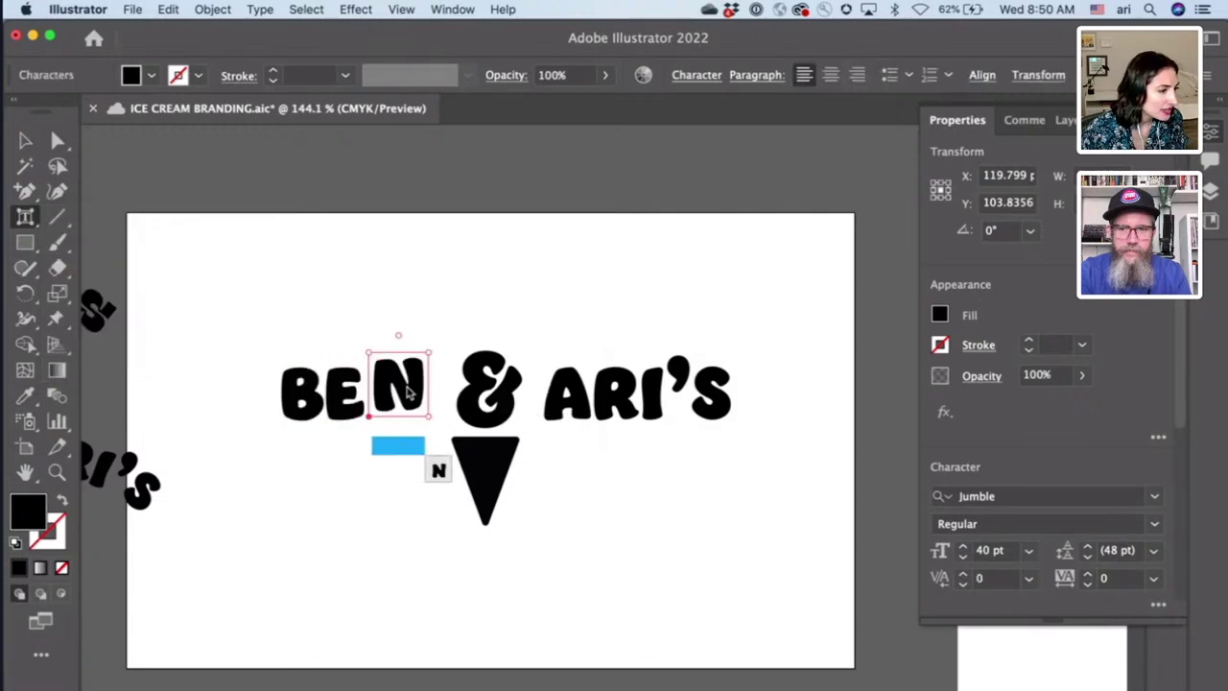
- Tilt the E of BEN slightly counterclockwise, lower the B a little and rotate it slightly
left_click(352, 416)
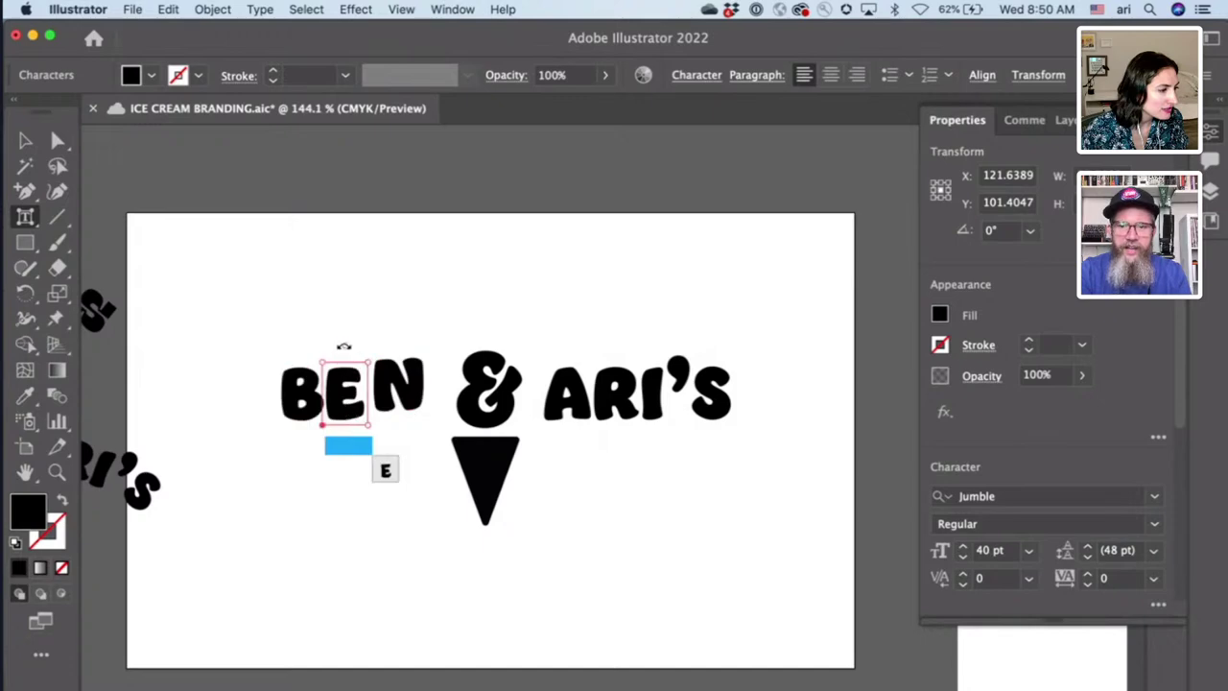
left_click_drag(338, 348, 340, 347)
left_click_drag(357, 399, 300, 415)
left_click(300, 405)
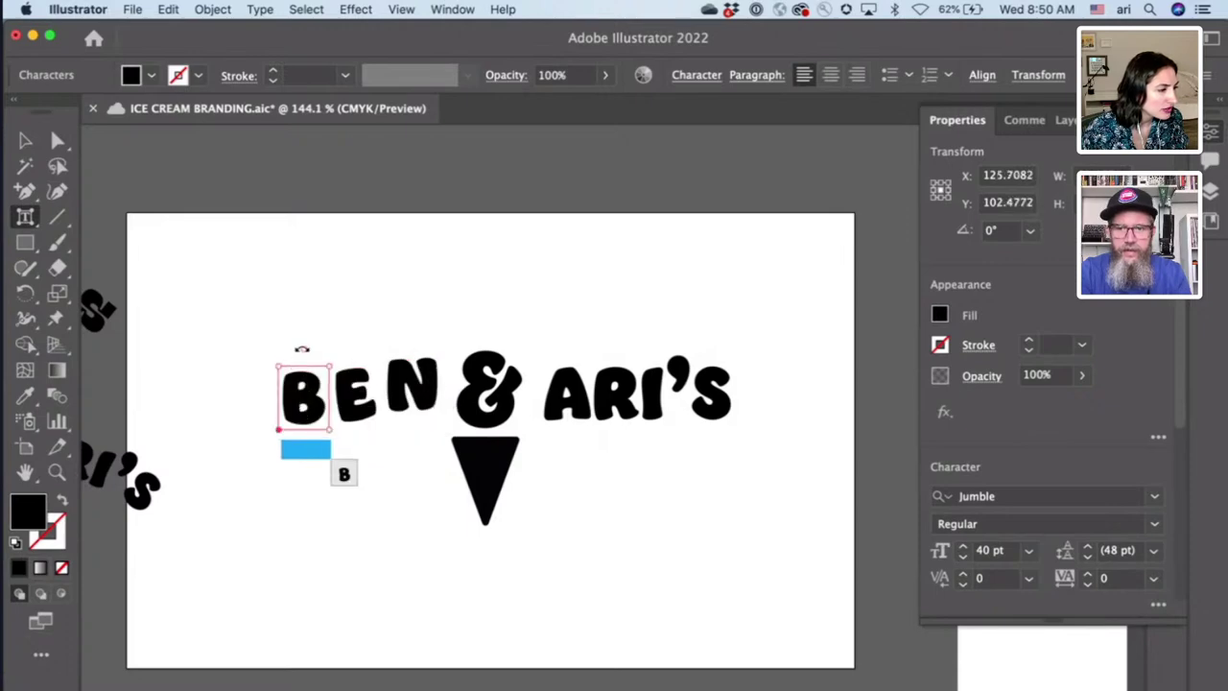
left_click_drag(304, 351, 315, 350)
- Tighten the spacing between the letters of BEN and tilt the N slightly clockwise
left_click(371, 407)
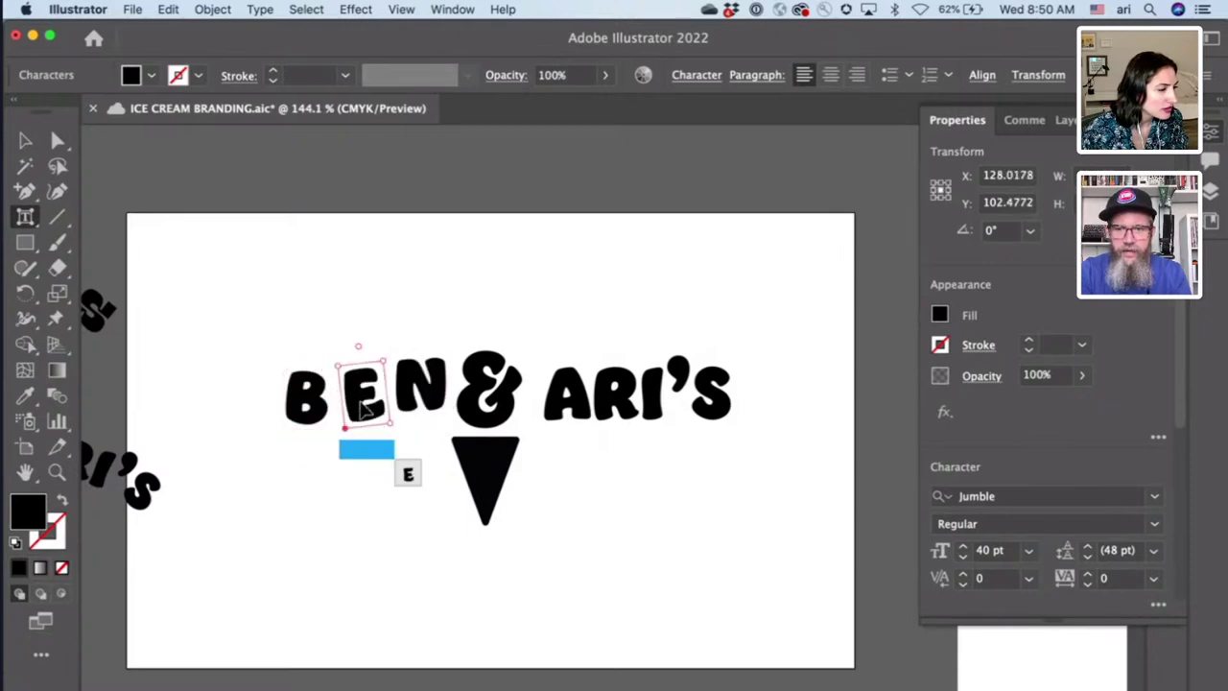
mouse_move(371, 407)
left_mouse_down()
mouse_move(332, 405)
mouse_move(394, 399)
left_mouse_up()
left_click(384, 393)
left_click(403, 394)
left_click(344, 336)
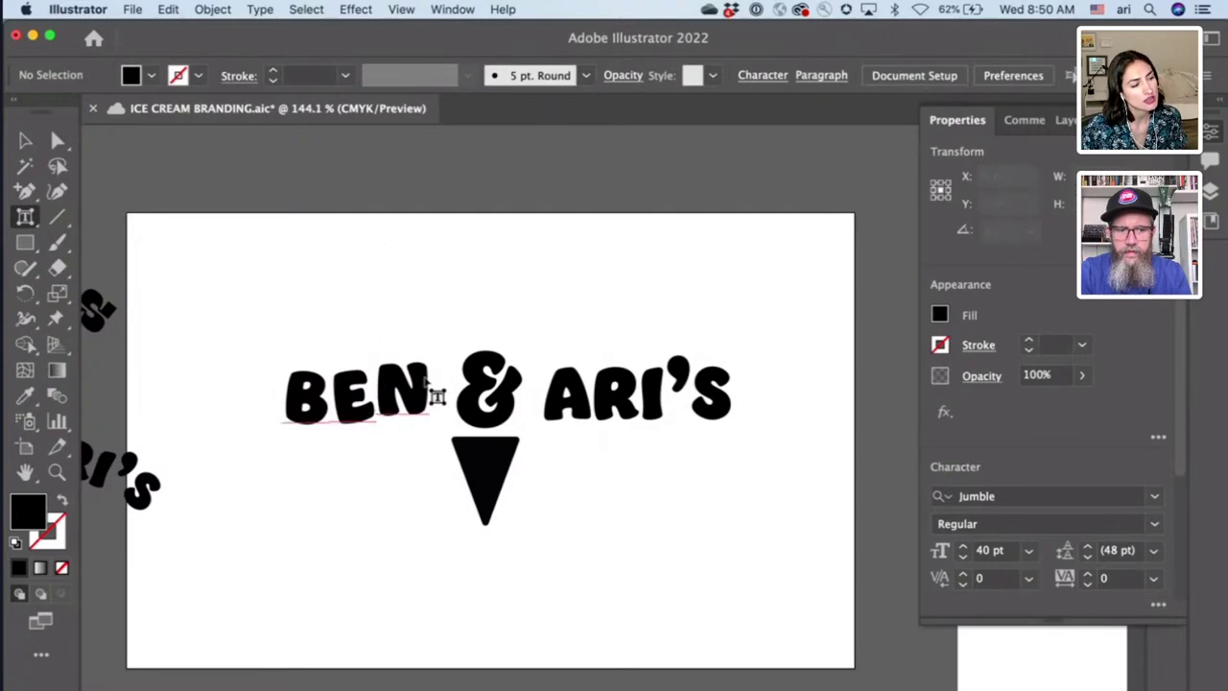
left_click(422, 394)
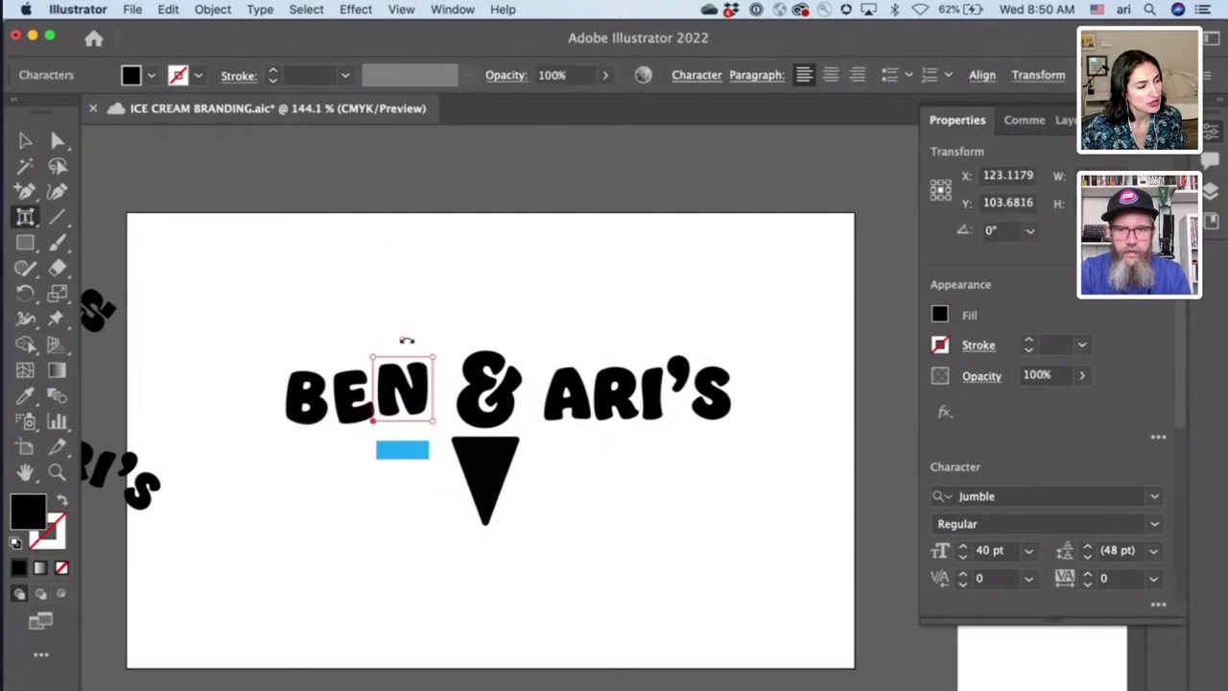
left_click_drag(407, 341, 412, 340)
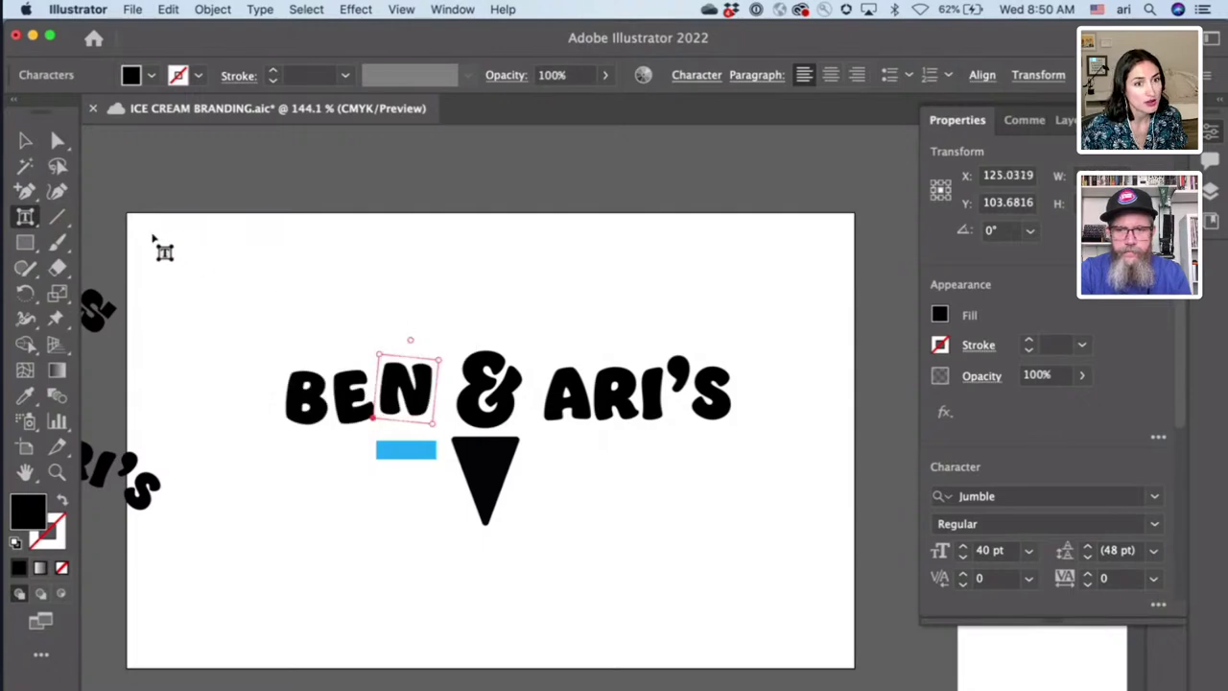
- Raise the R of ARI'S slightly above its neighbouring letters with the Touch Type Tool
left_click(565, 403)
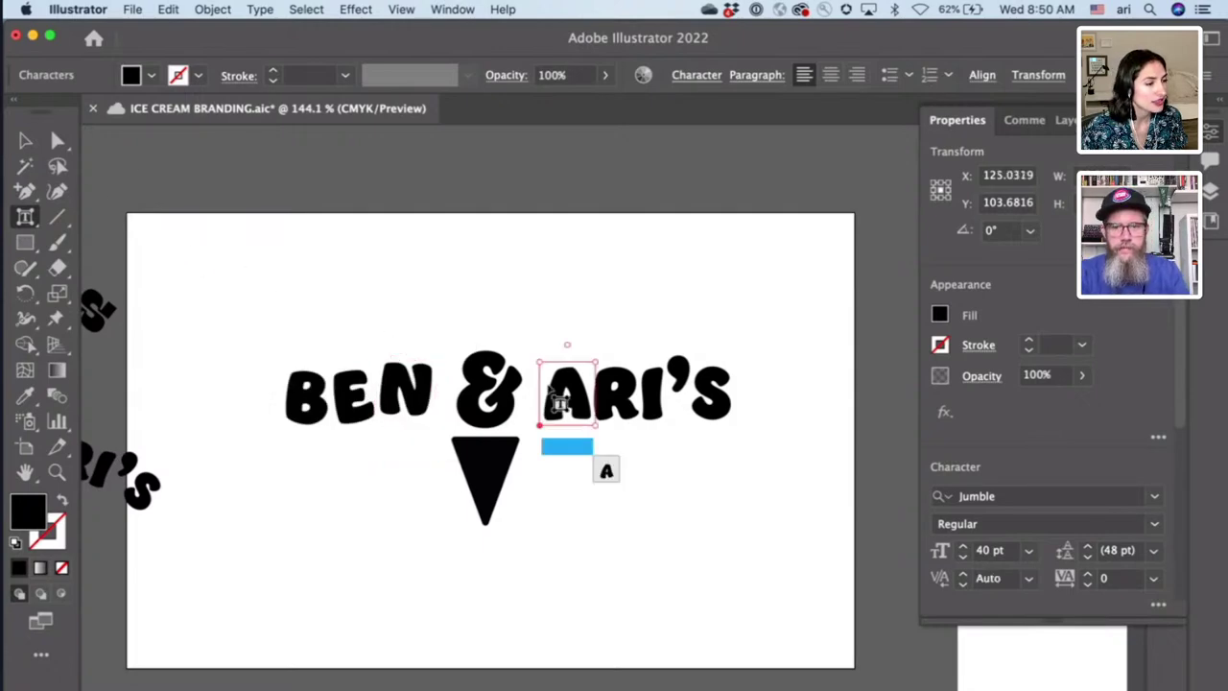
left_click(626, 389)
left_click_drag(627, 385, 624, 380)
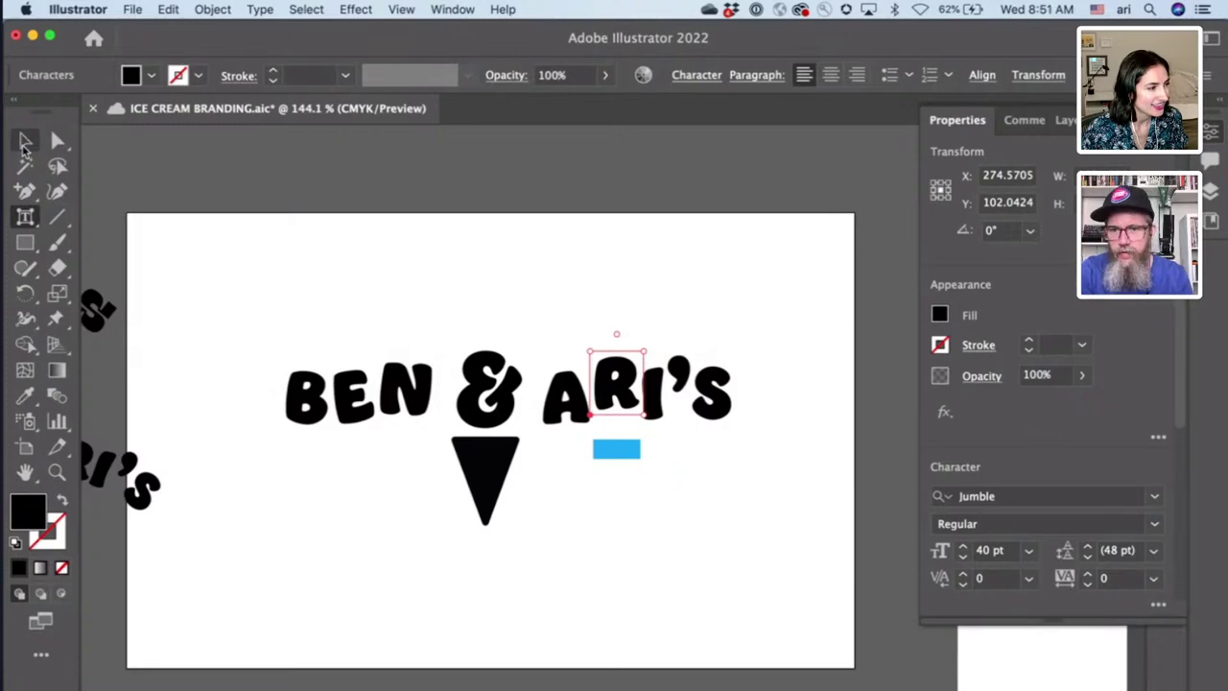
left_click(25, 142)
left_click(766, 558)
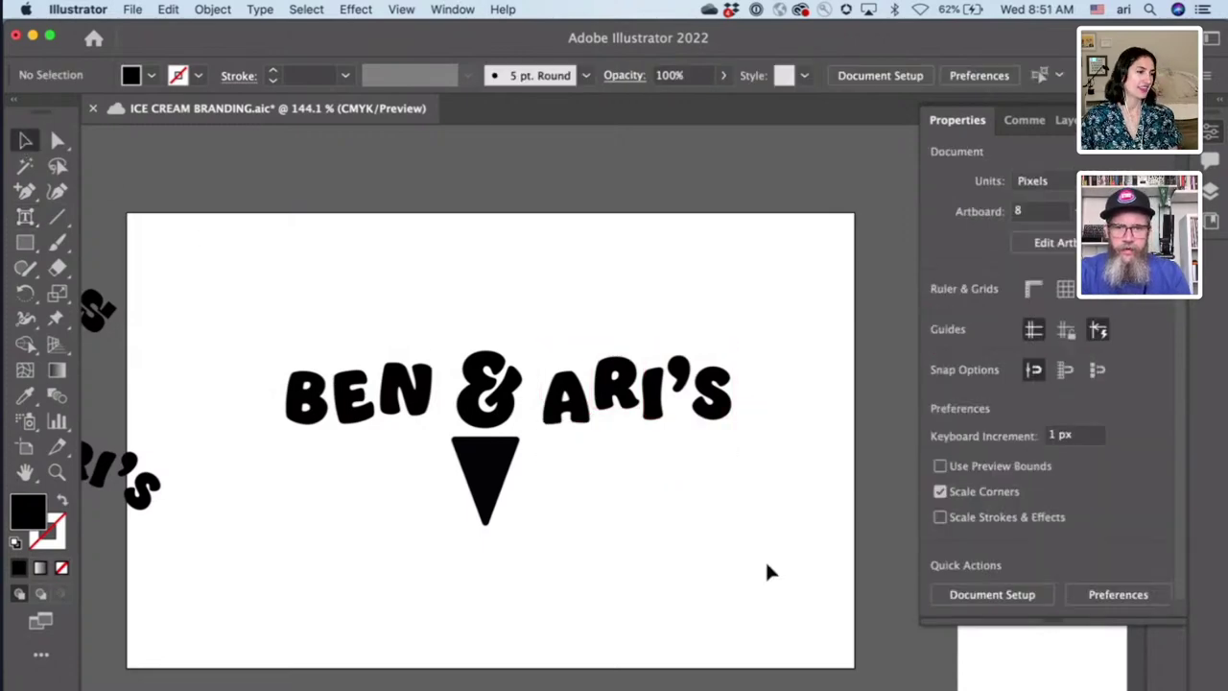
- Tilt the S of ARI'S slightly clockwise and shift it lower and closer to the apostrophe
left_click(703, 401)
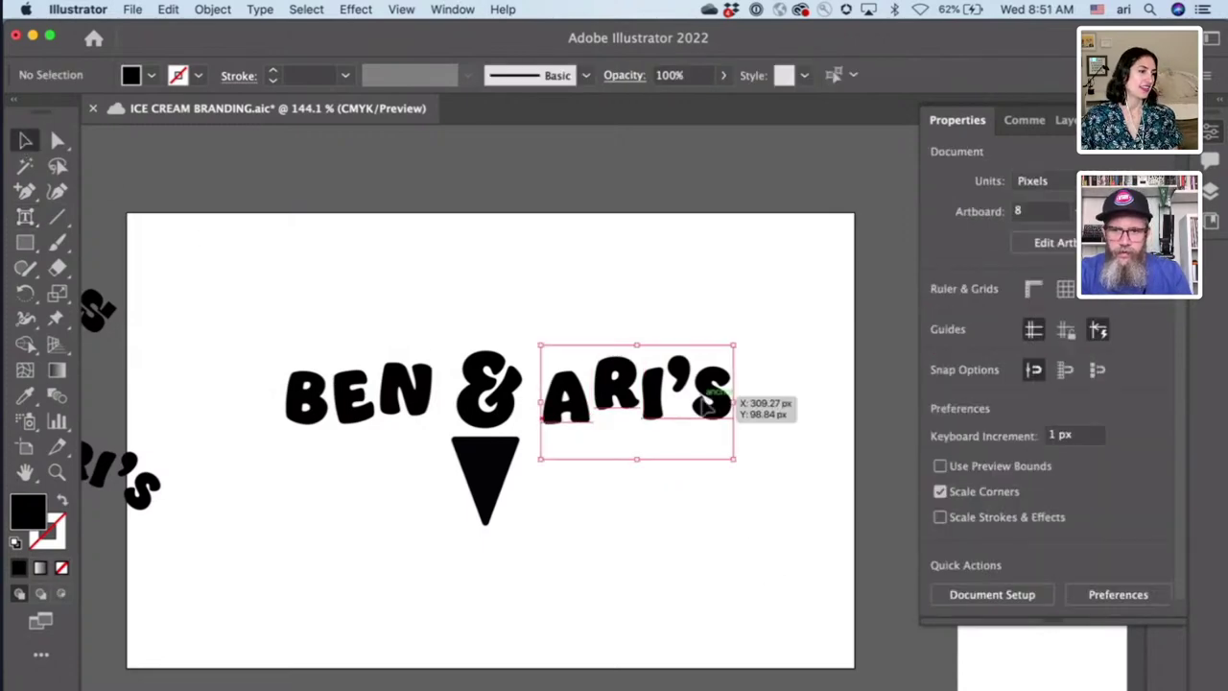
left_click(26, 218)
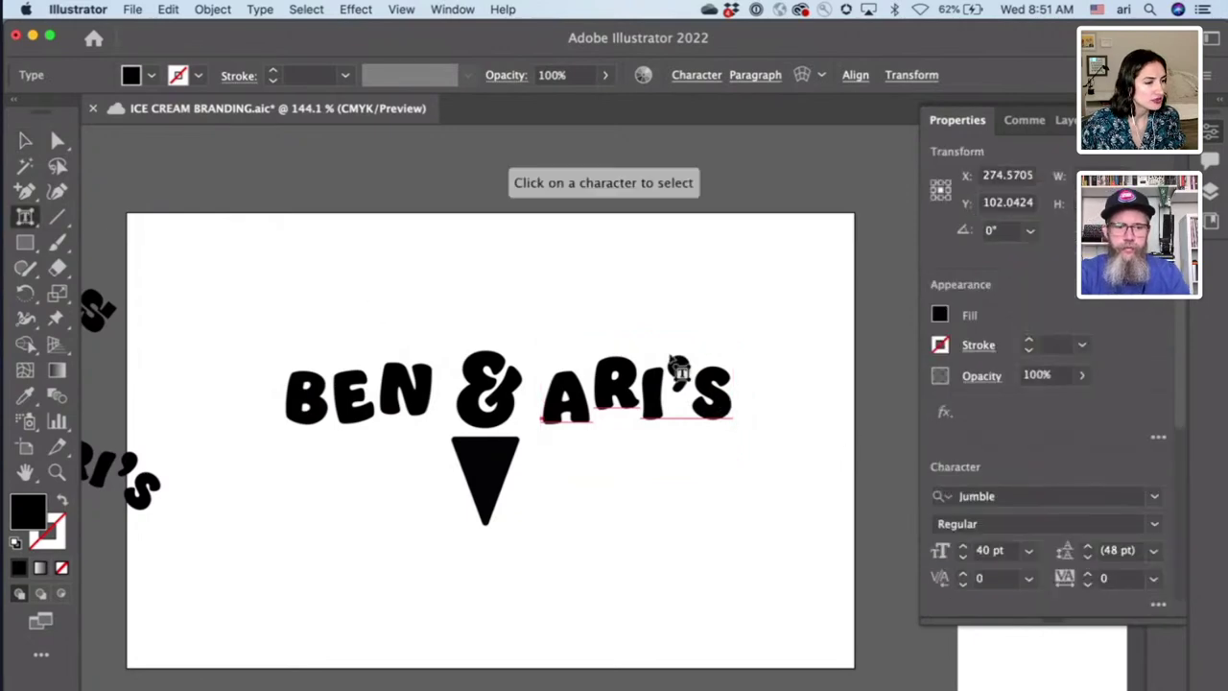
left_click(715, 398)
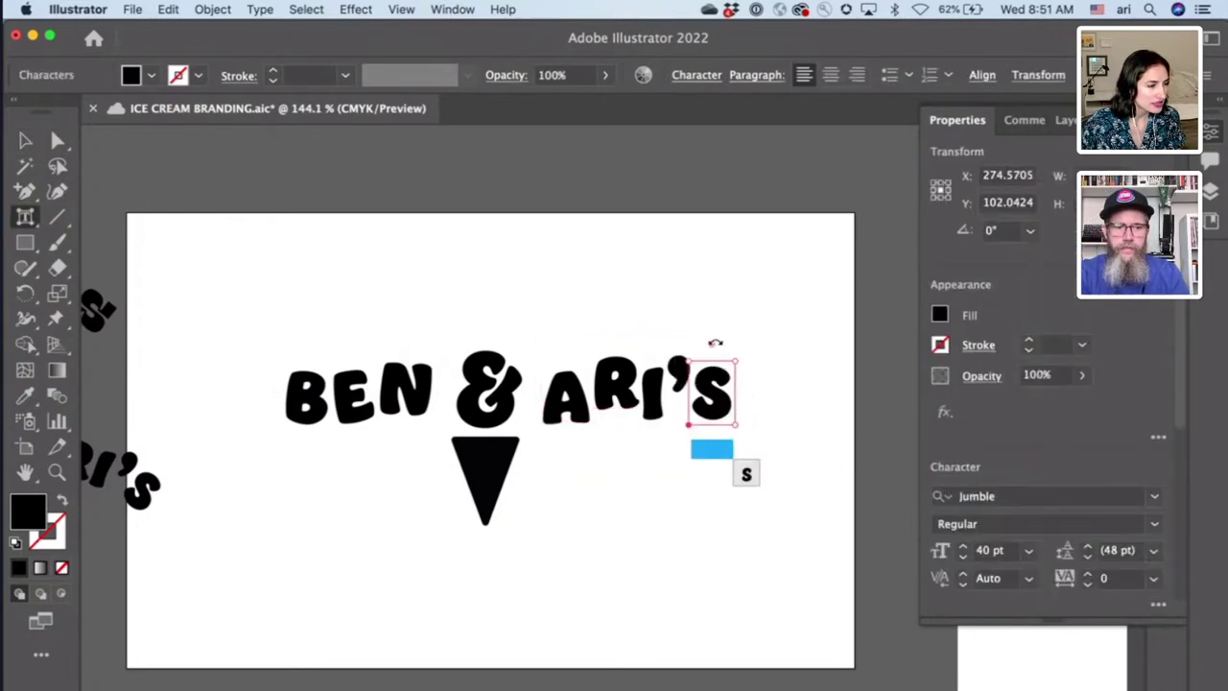
left_click_drag(715, 343, 721, 346)
left_click_drag(707, 425, 710, 431)
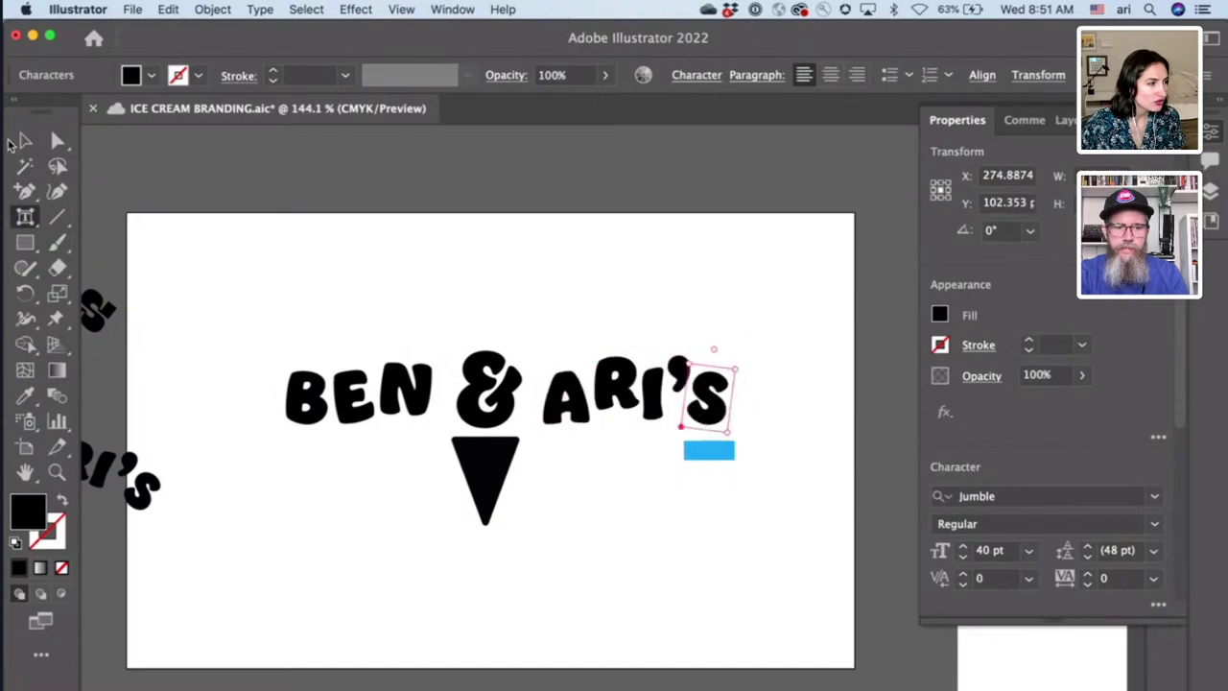
- Nudge the whole ARI'S text slightly up and away from the ampersand
left_click(23, 141)
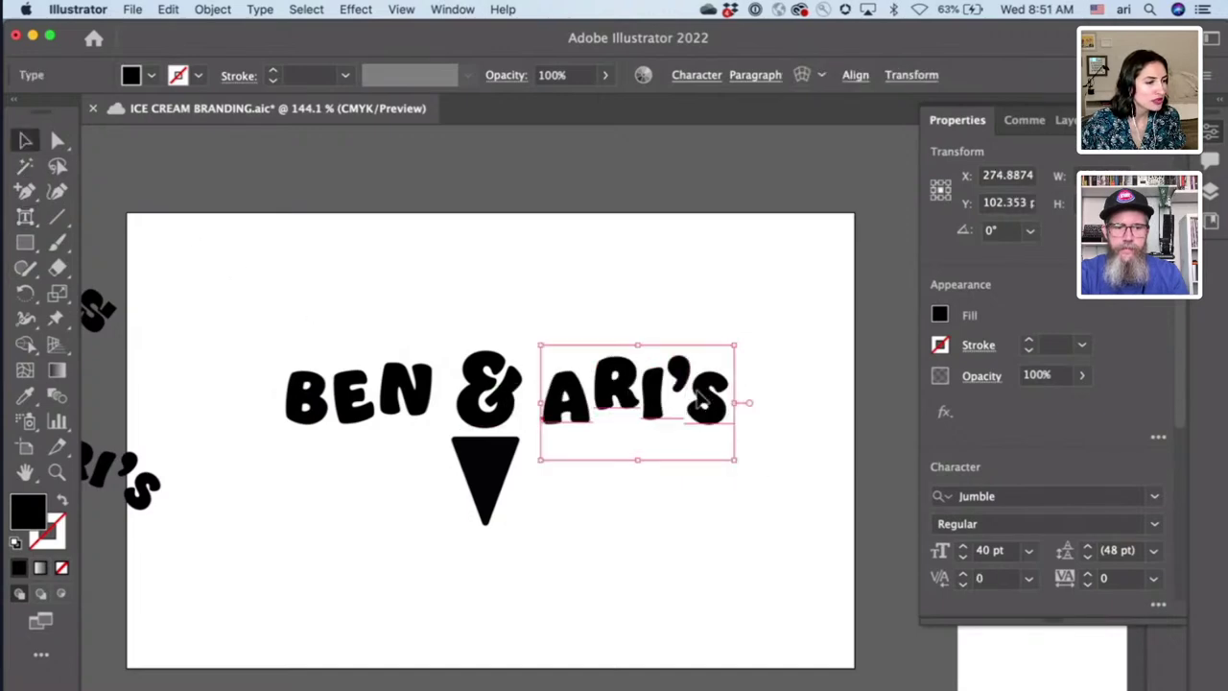
left_click_drag(703, 401, 629, 397)
left_click(775, 428)
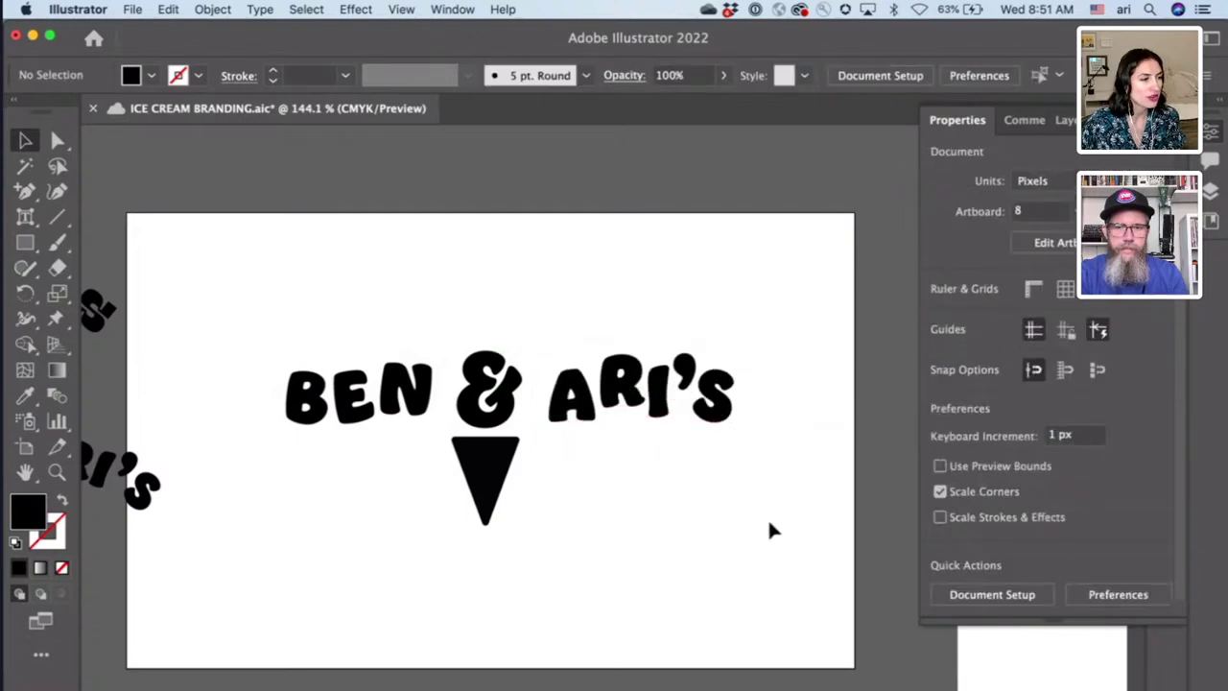
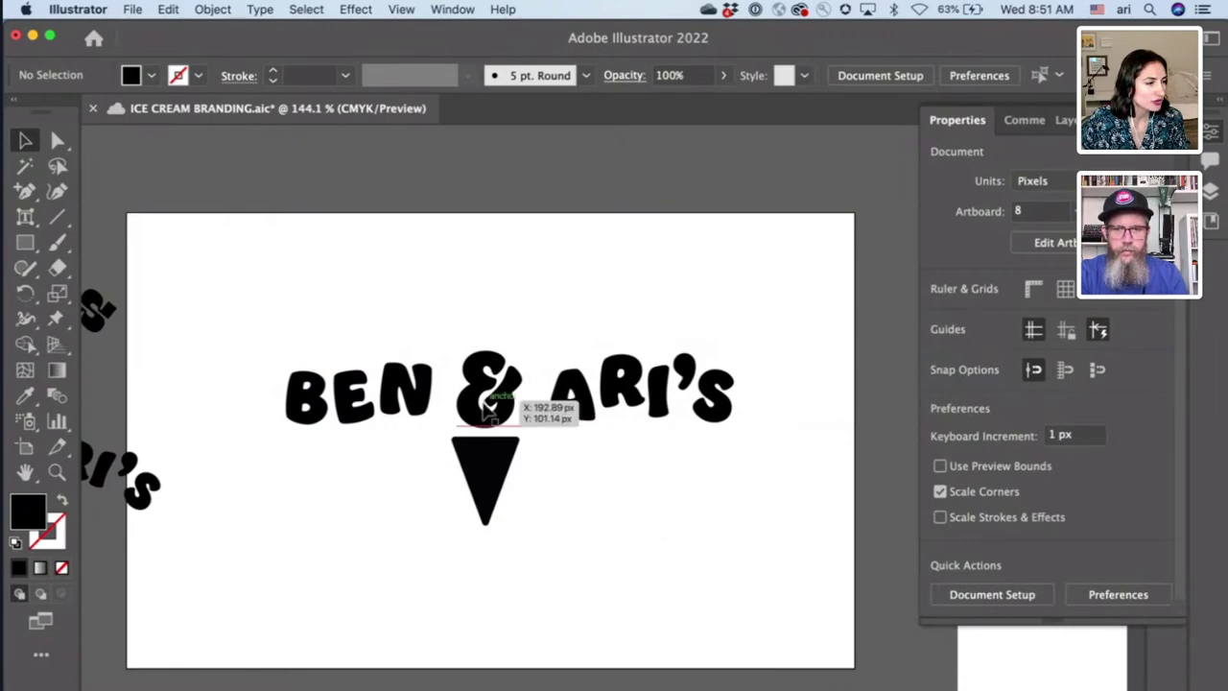
- Duplicate the complete BEN & ARI'S logo with its cone and place the copy below the original
left_click_drag(487, 408, 492, 499)
left_click_drag(248, 294, 777, 514)
left_click_drag(630, 403, 703, 410)
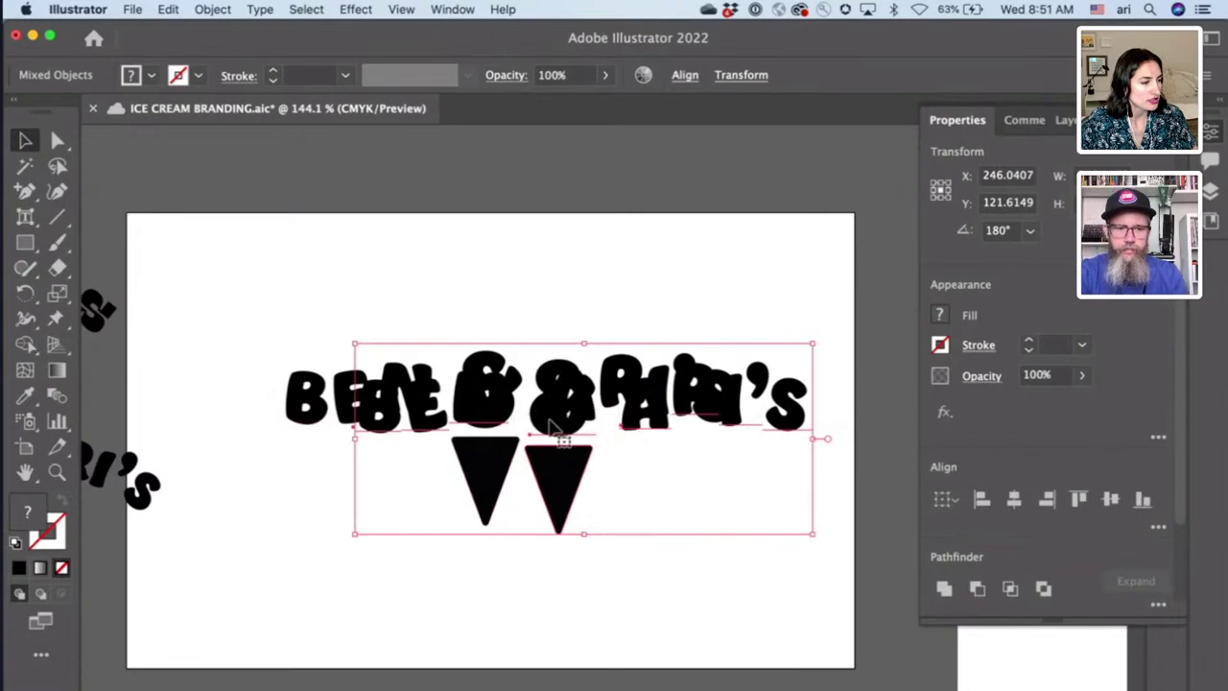
left_click_drag(554, 428, 565, 601)
- Group the original wordmark with its cone and move the group to the upper part of the artboard
left_click(484, 476)
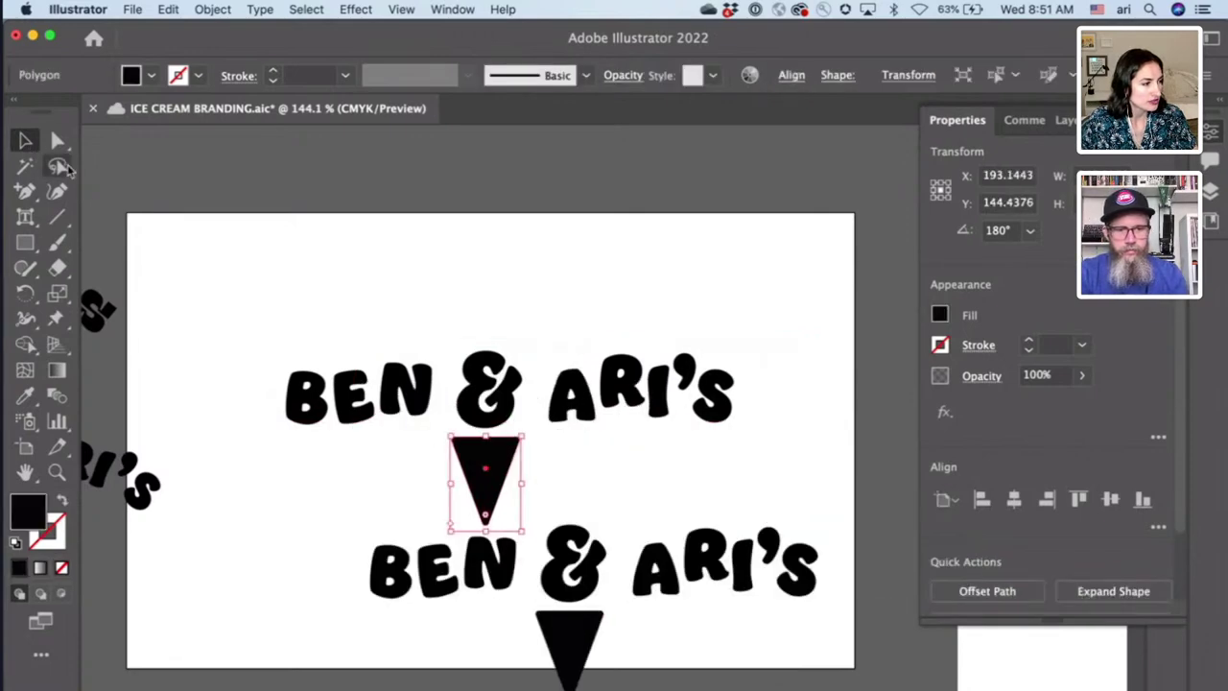
left_click_drag(316, 309, 705, 451)
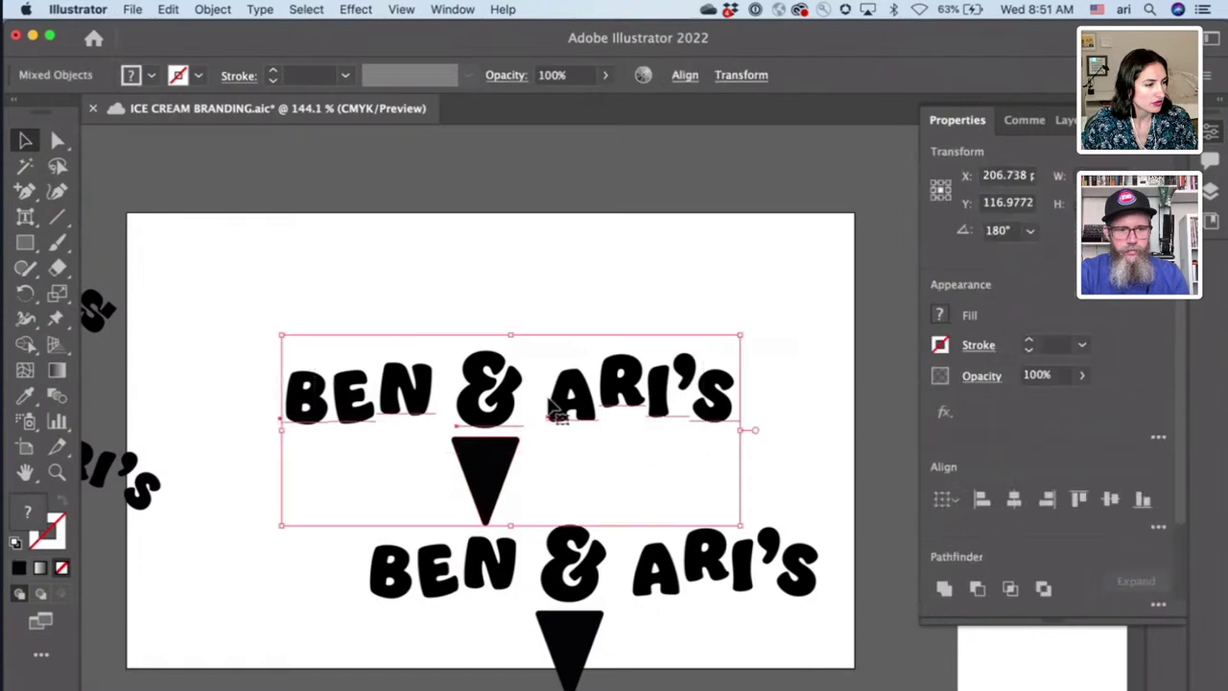
right_click(550, 396)
left_click(603, 624)
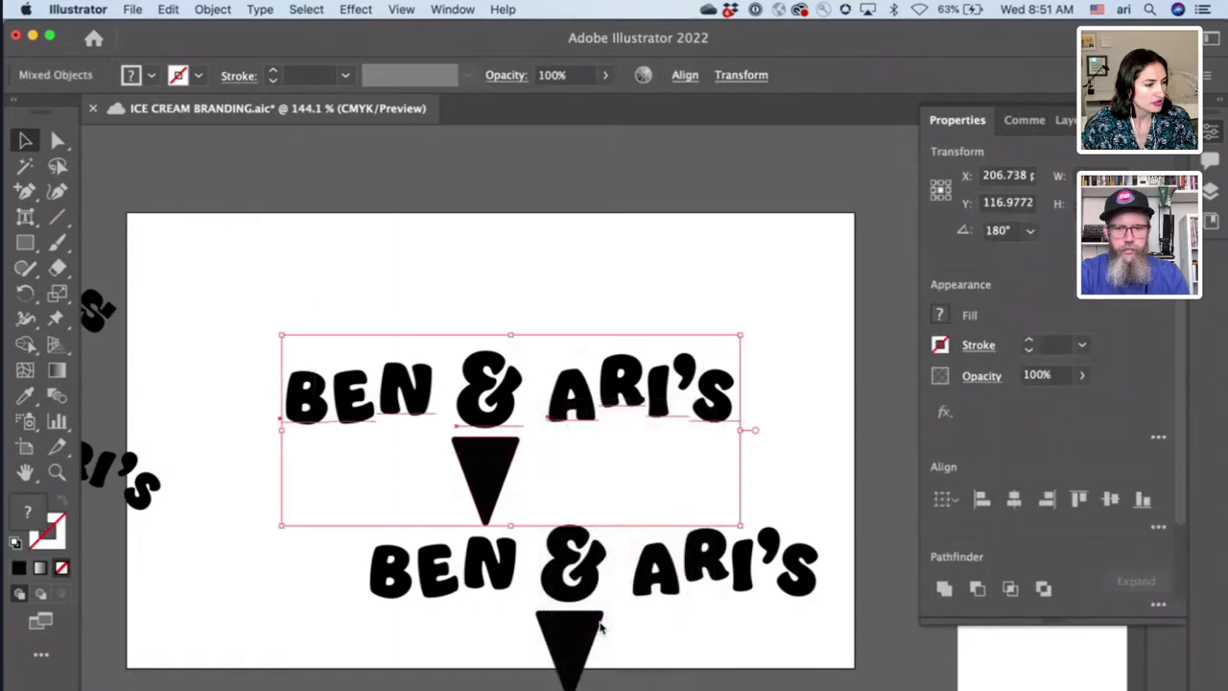
key("super+z")
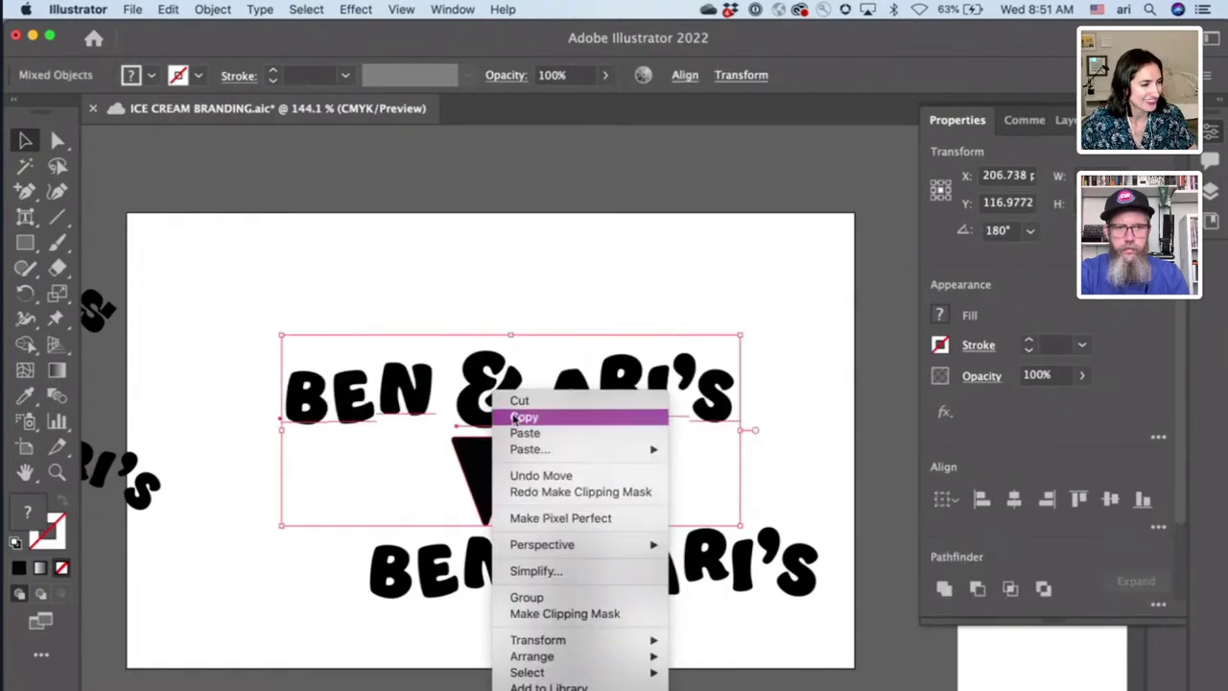
right_click(493, 388)
left_click(527, 597)
left_click_drag(480, 483, 454, 364)
- Move the duplicate wordmark and cone together into the lower half of the artboard, roughly beneath the upper logo
left_click(573, 587)
left_click_drag(384, 498, 785, 667)
left_click_drag(582, 643, 491, 568)
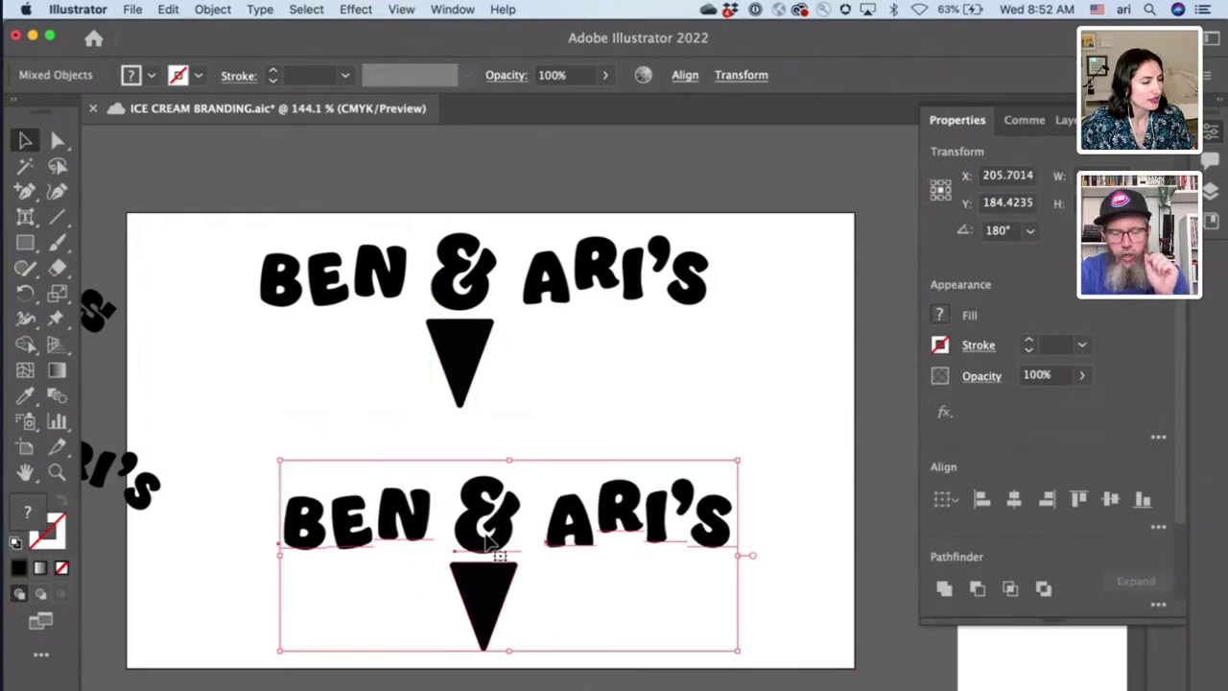
- Copy the scoop circle from the lower arched logo beside the artboard and place it to the right of the upper cone
scroll(492, 568, "up", 4)
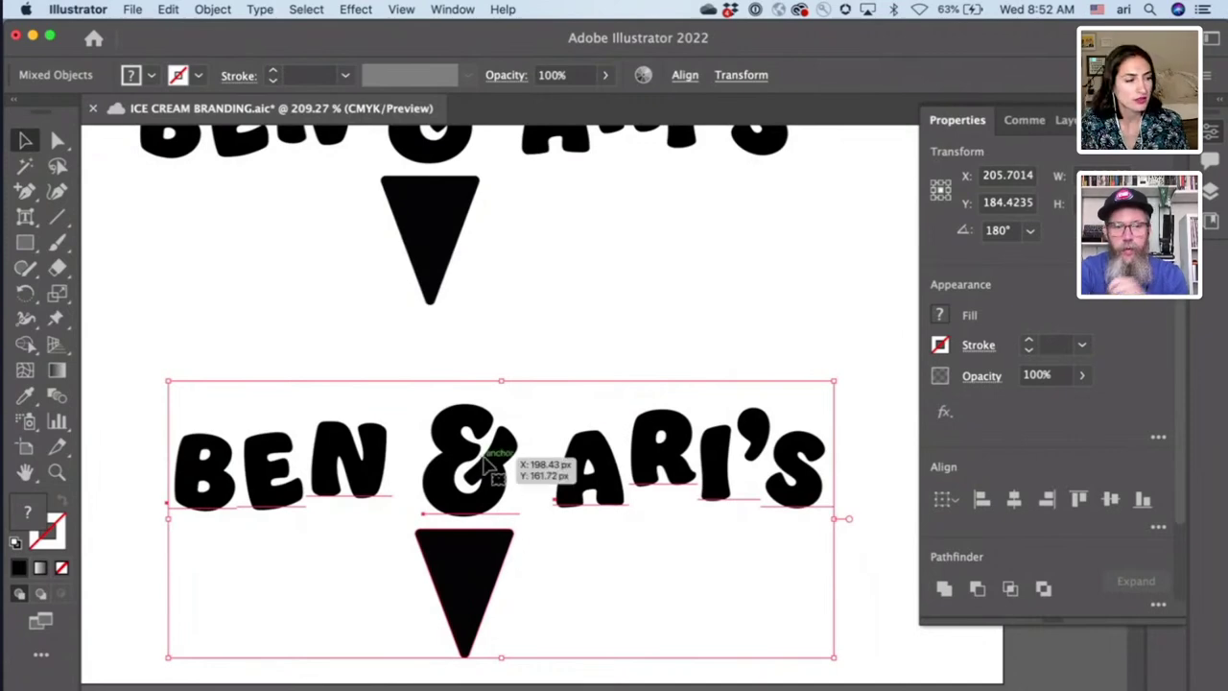
scroll(477, 463, "down", 3)
scroll(480, 453, "up", 3)
scroll(480, 453, "left", 3)
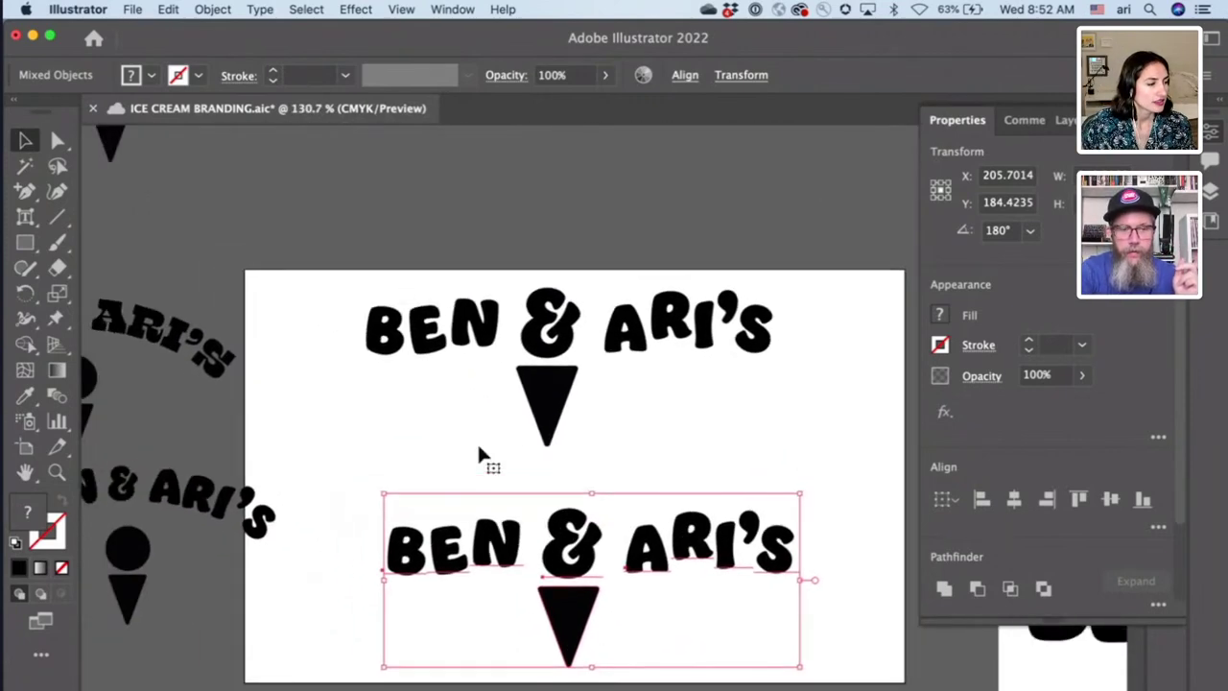
left_click(131, 549)
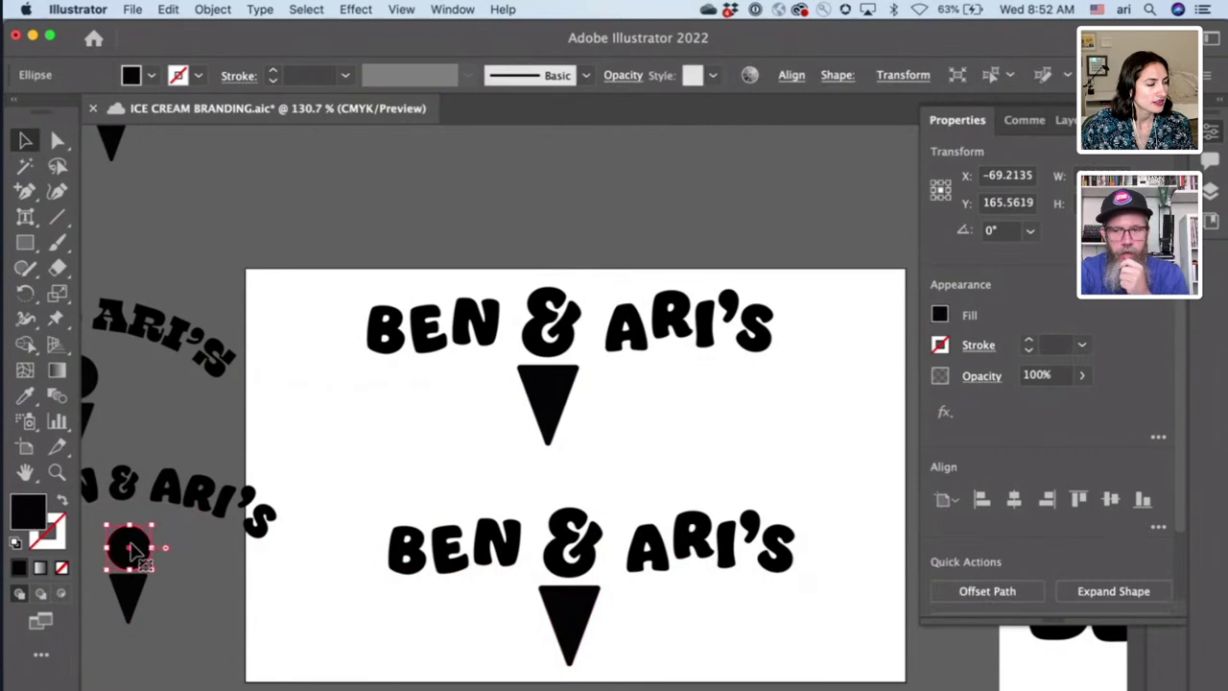
left_click_drag(134, 550, 608, 439)
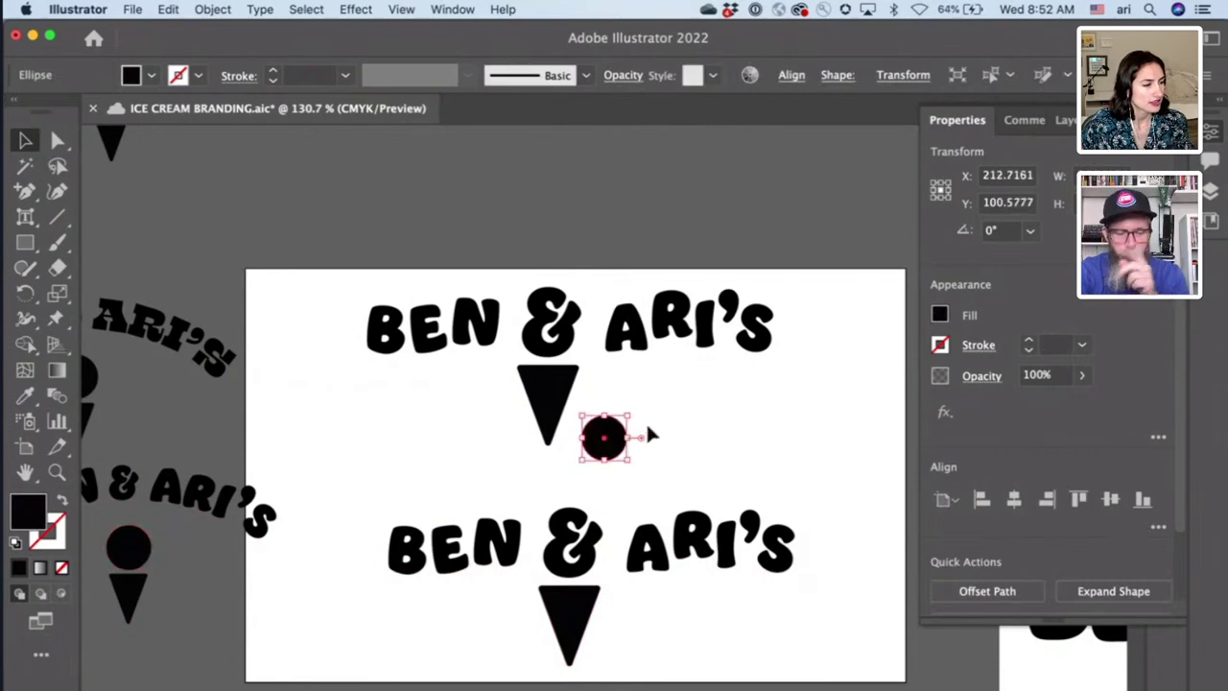
scroll(703, 448, "up", 3)
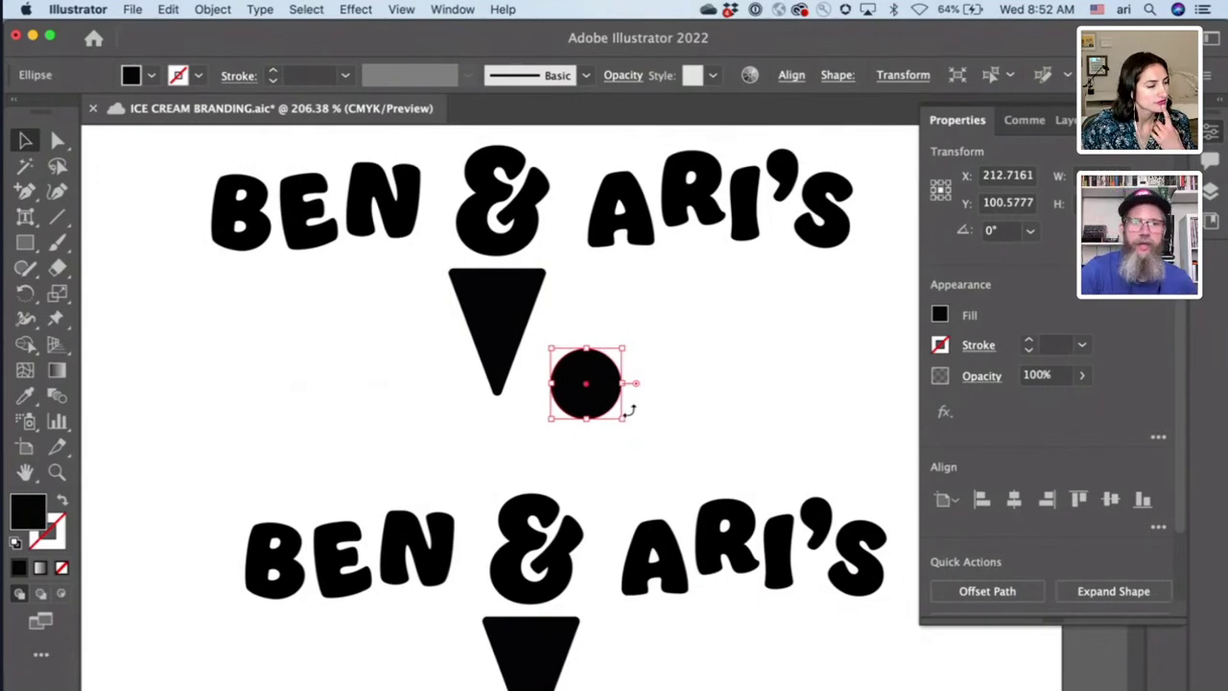
left_click_drag(592, 395, 763, 338)
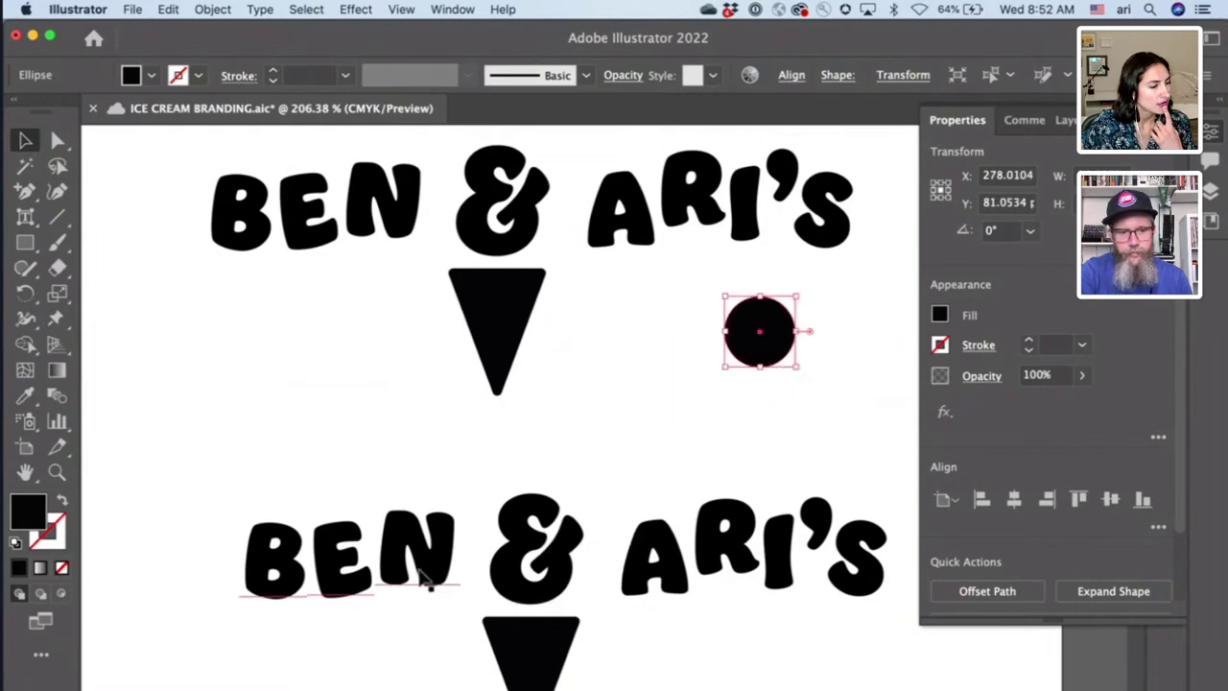
- Tilt the lower logo's ampersand and cone together about 11° clockwise and move them closer to BEN
scroll(403, 566, "down", 2)
scroll(403, 566, "right", 2)
left_click(469, 602)
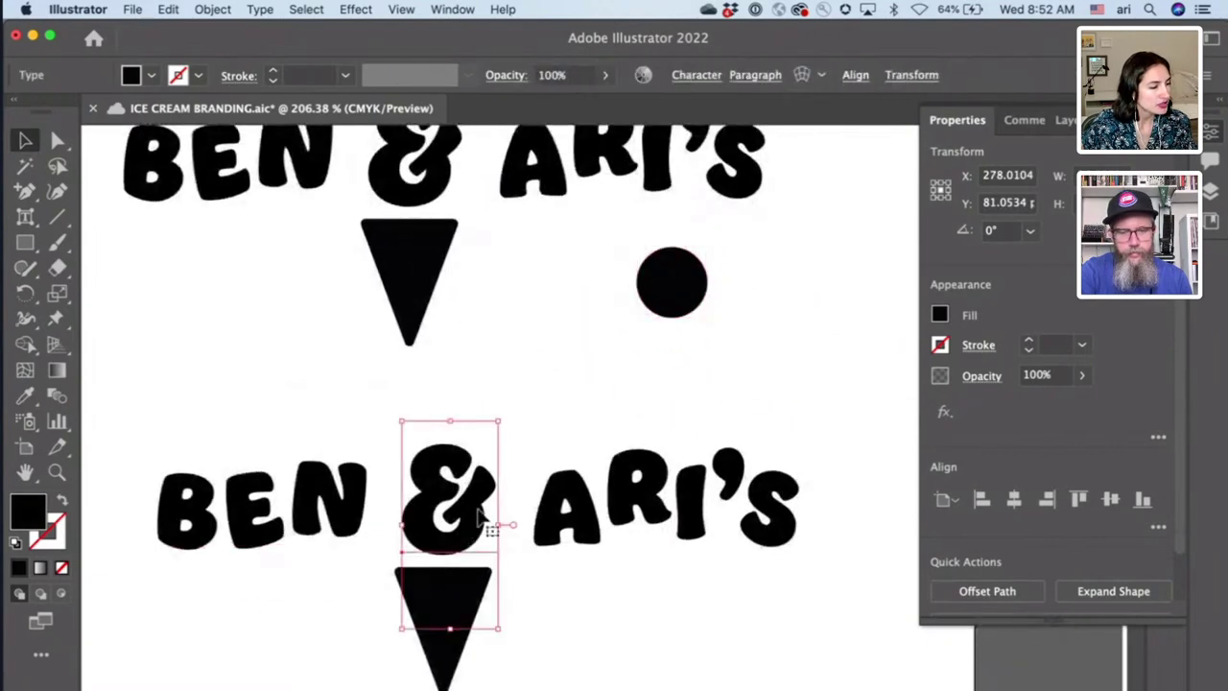
left_click(468, 605, "shift")
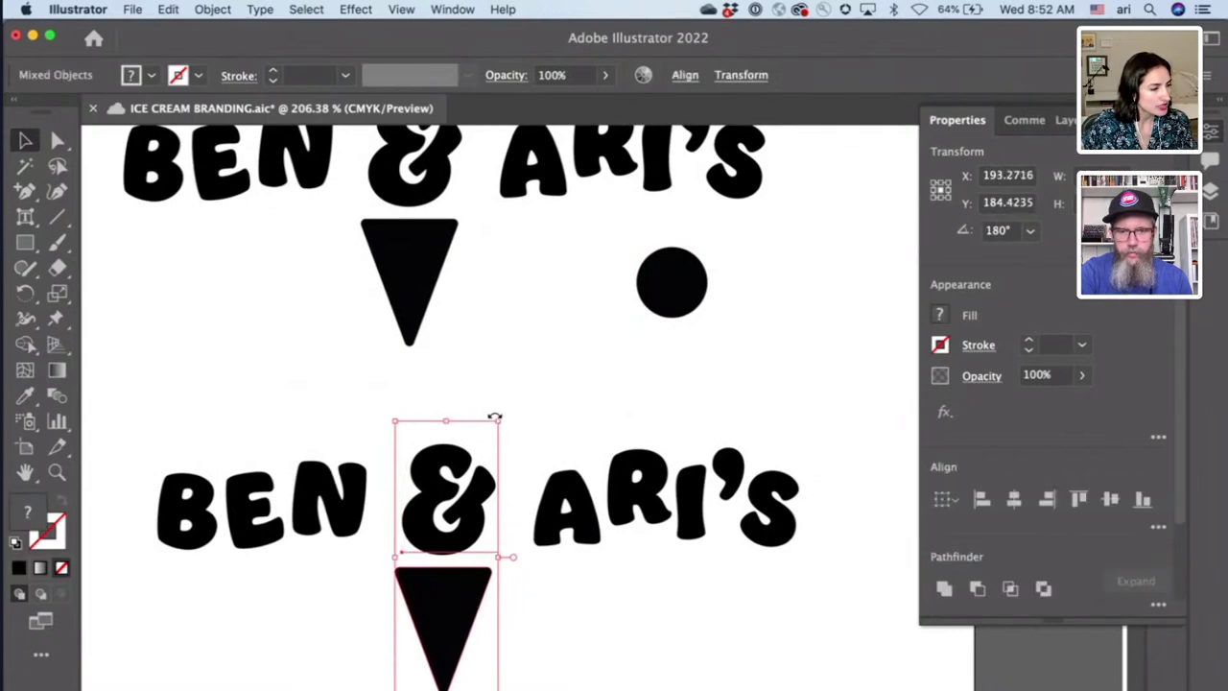
left_click_drag(494, 417, 483, 480)
left_click_drag(451, 544, 427, 548)
left_click(616, 608)
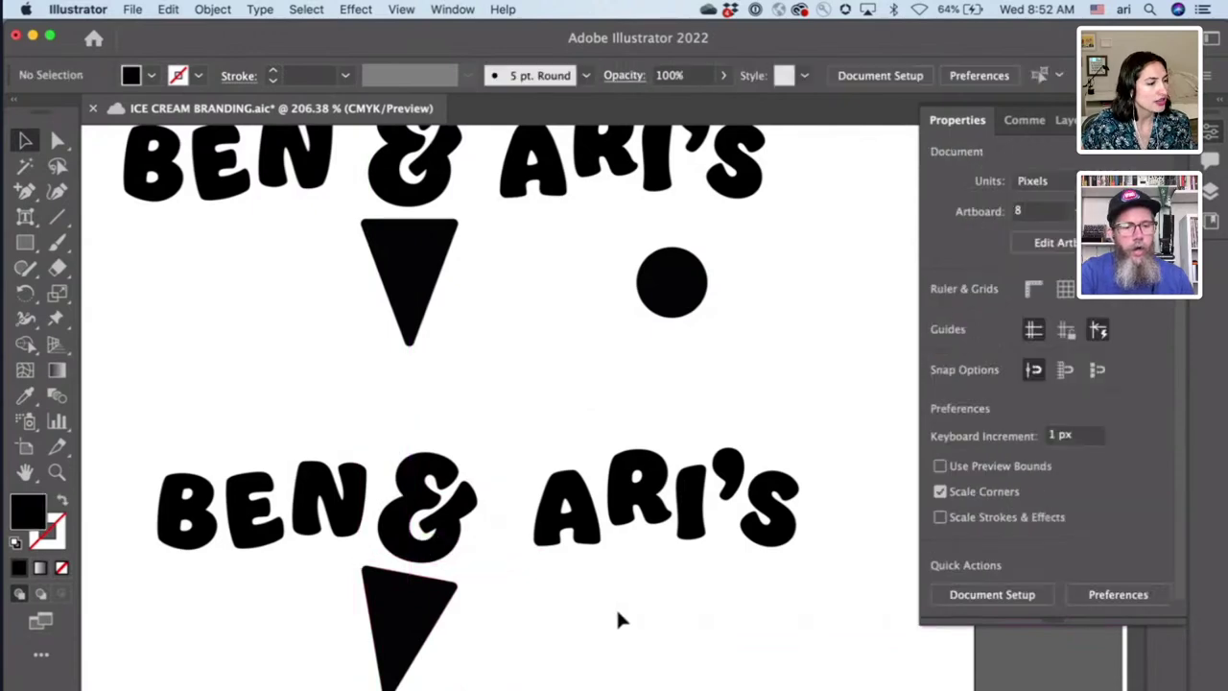
- Move the lower ARI'S text closer to the tilted ampersand
left_click(578, 521)
double_click(545, 520)
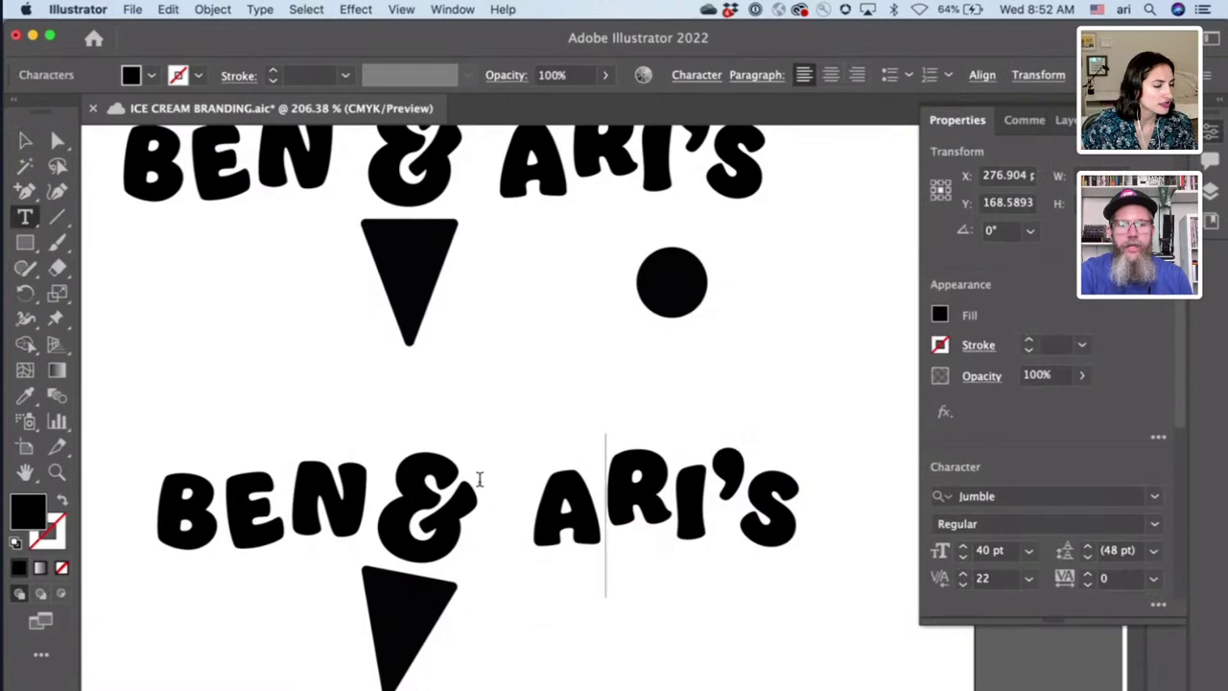
type("u")
key("BackSpace")
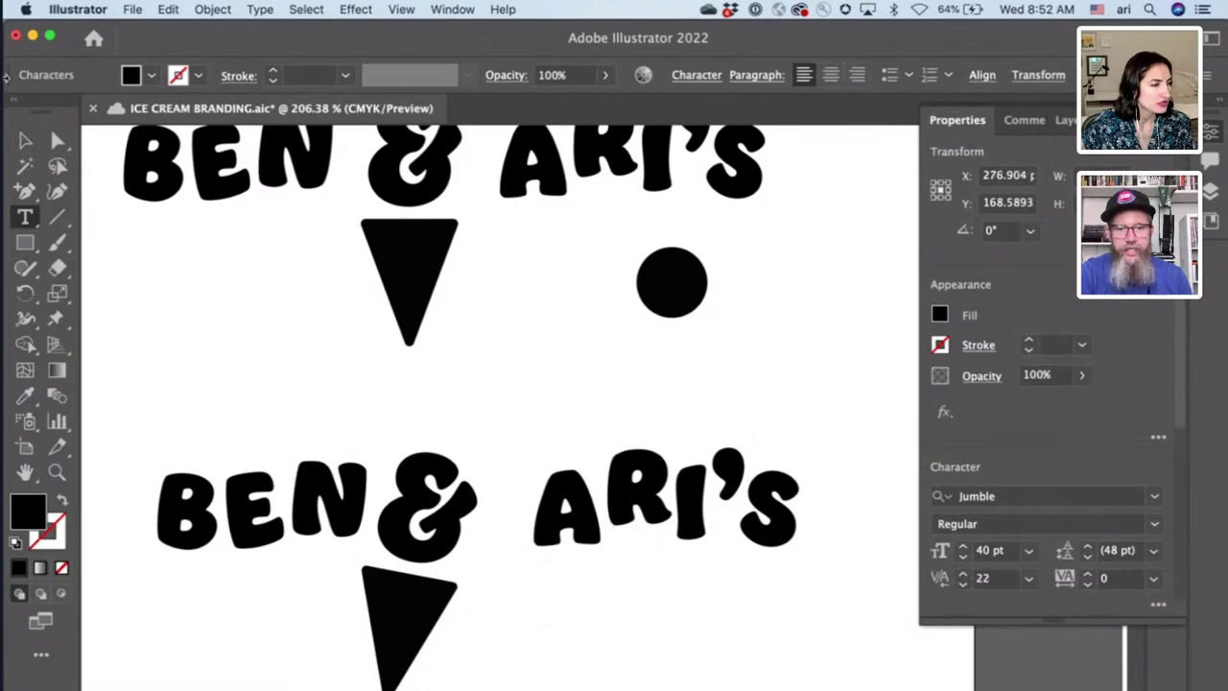
left_click(25, 141)
left_click_drag(568, 491, 536, 494)
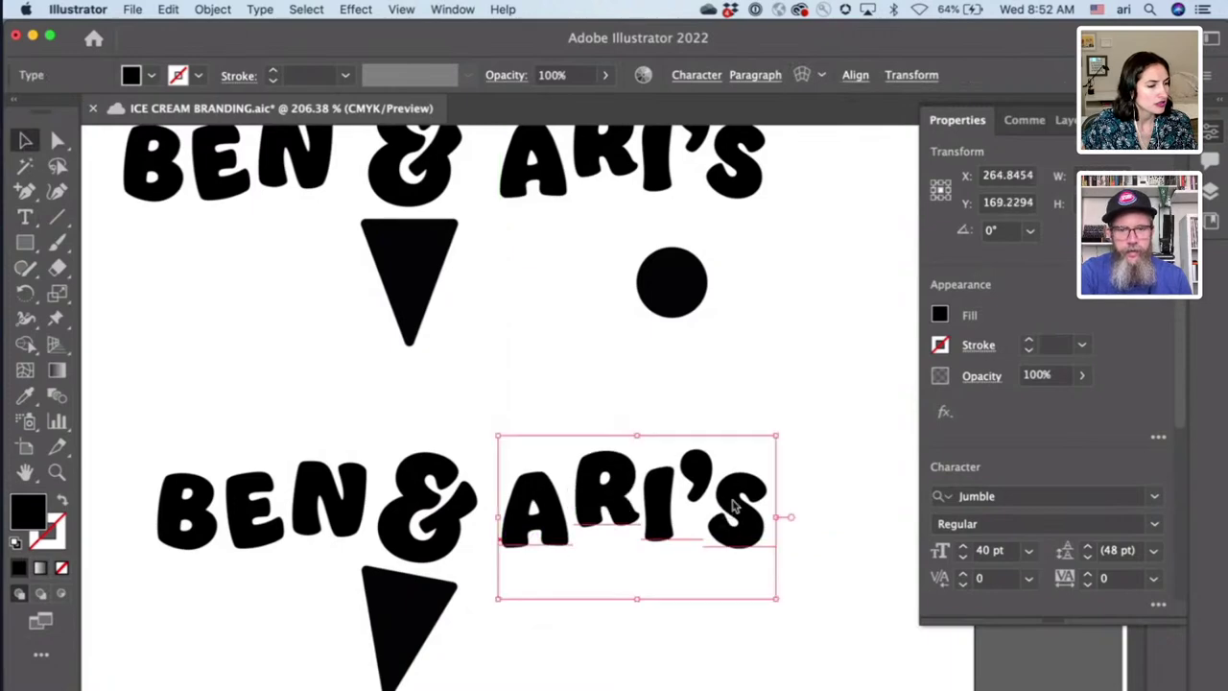
- Shrink the S of the lower ARI'S with the Touch Type Tool and shift it slightly down and closer to the apostrophe
left_click(25, 217)
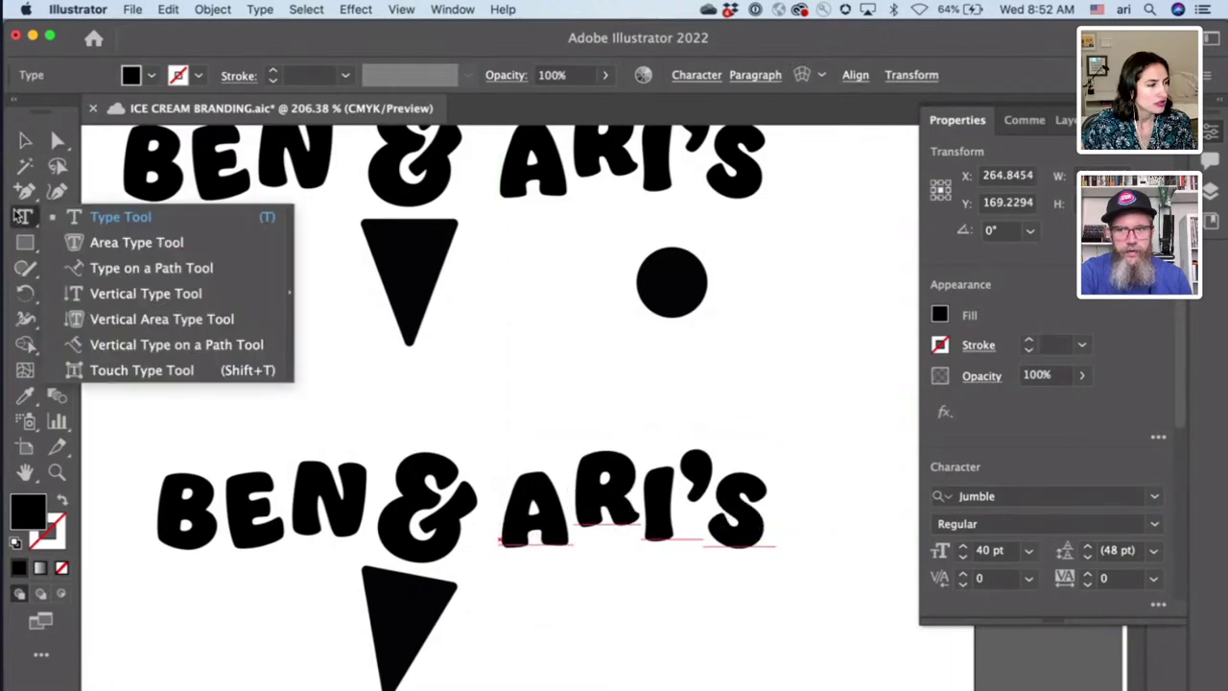
left_click(145, 371)
left_click(737, 513)
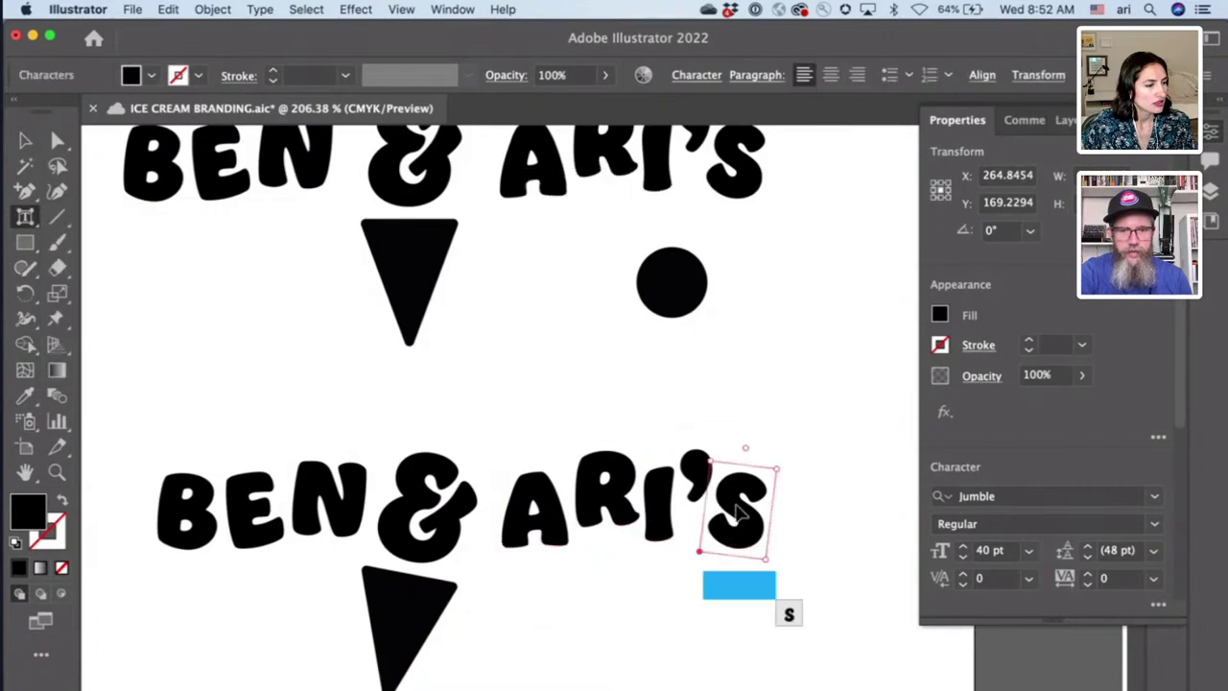
left_click_drag(783, 470, 775, 479)
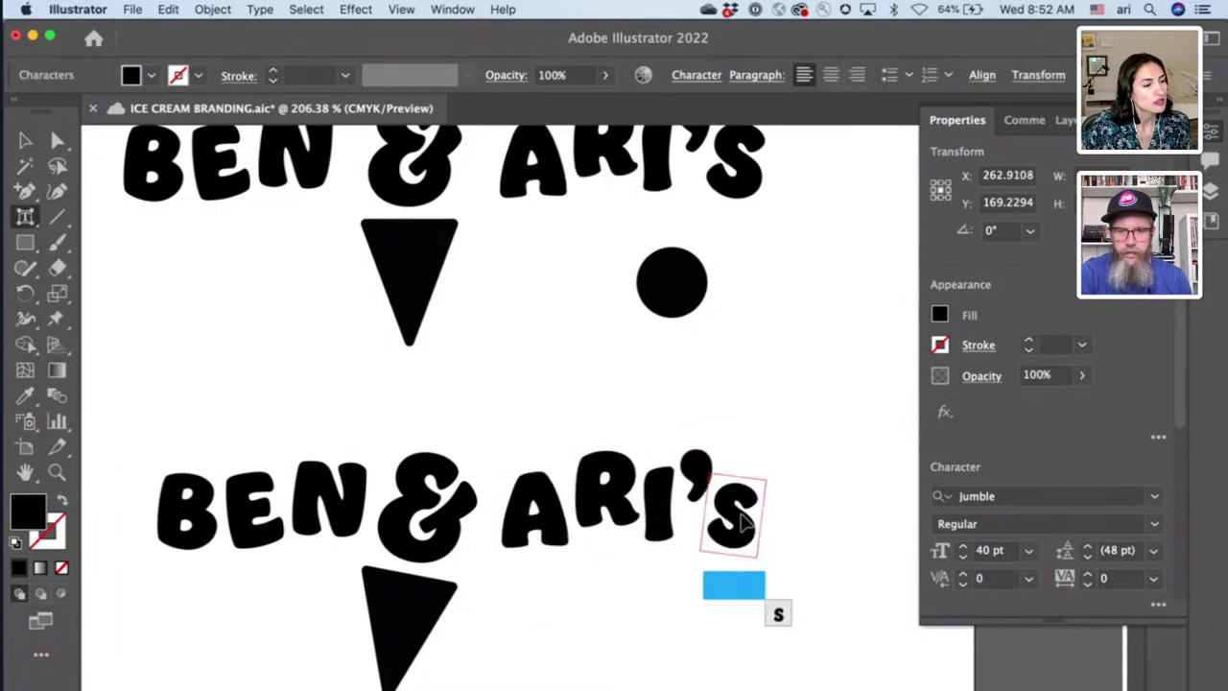
left_click_drag(741, 518, 730, 526)
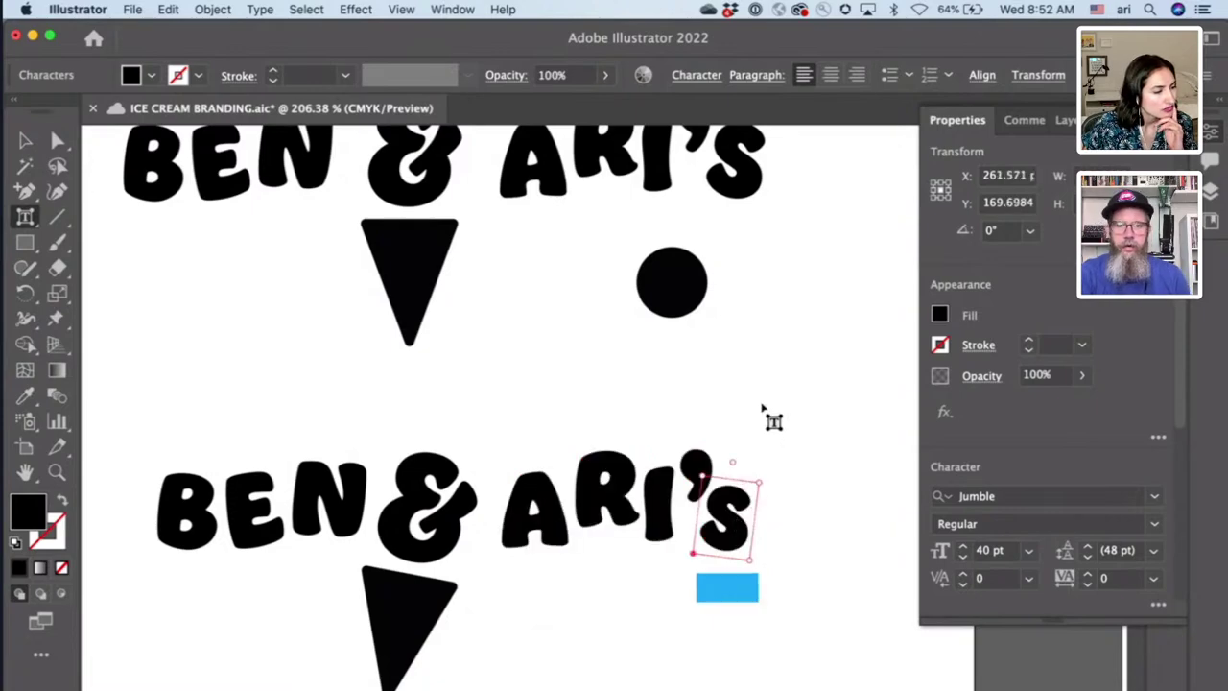
left_click(774, 451)
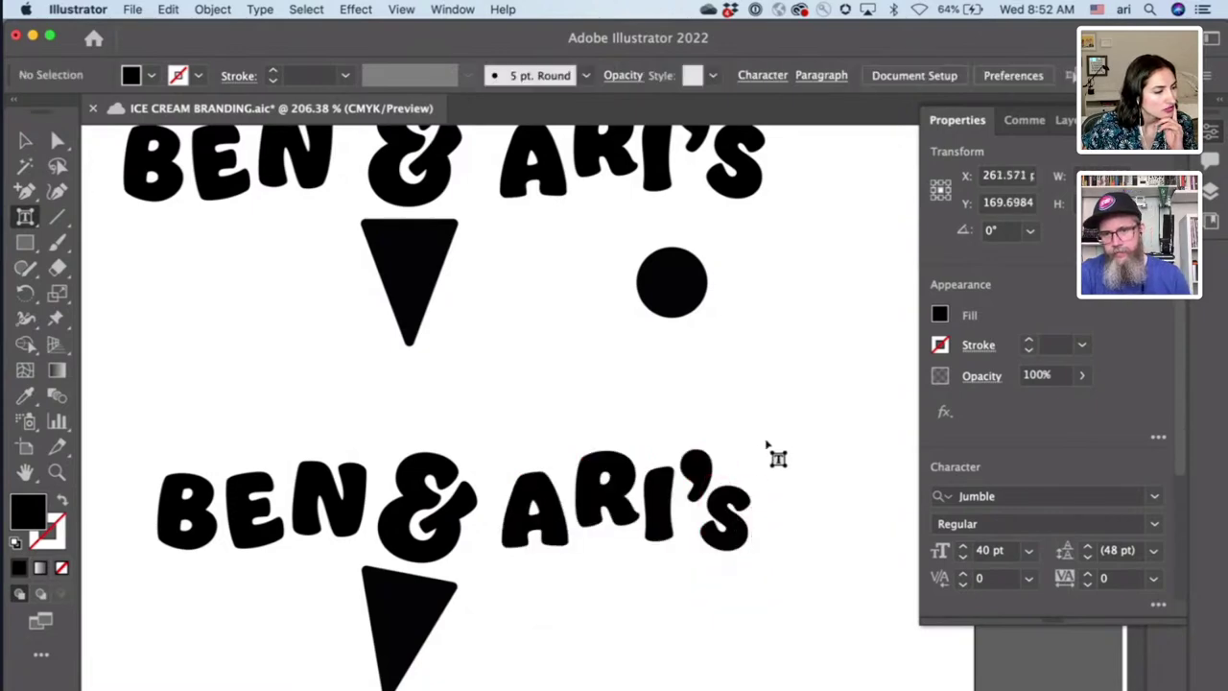
- Rotate the lower ampersand slightly counterclockwise with the Touch Type Tool and shift the cone up and right to sit beneath it
left_click(433, 527)
mouse_move(444, 426)
left_mouse_down()
mouse_move(433, 425)
mouse_move(445, 422)
left_mouse_up()
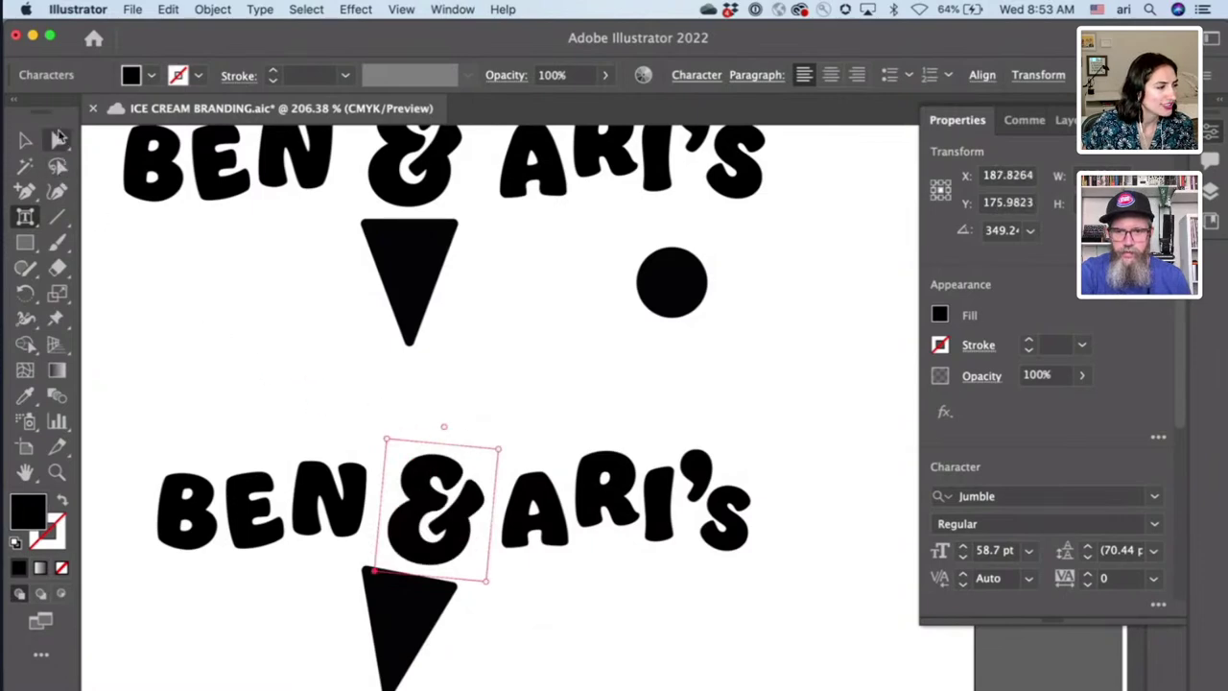
left_click(13, 142)
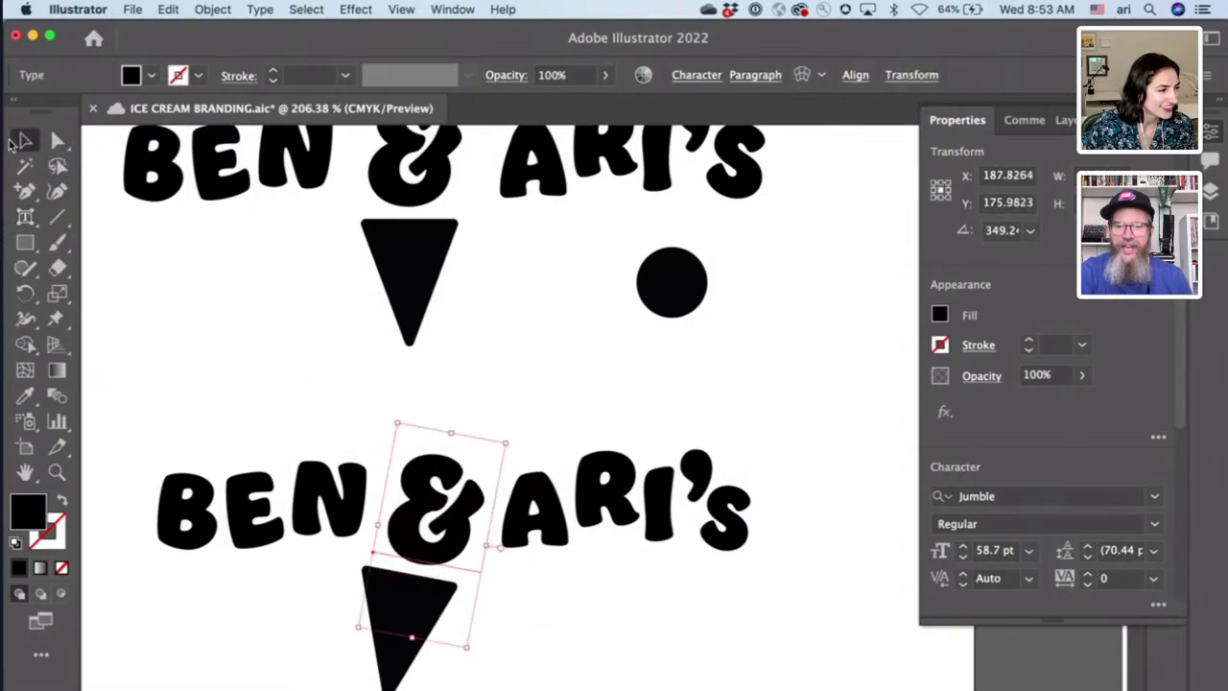
left_click(398, 659)
left_click_drag(398, 658, 416, 645)
left_click(576, 614)
- Rotate the lower cone back upright to 180° and center it directly beneath the ampersand
scroll(577, 615, "down", 3)
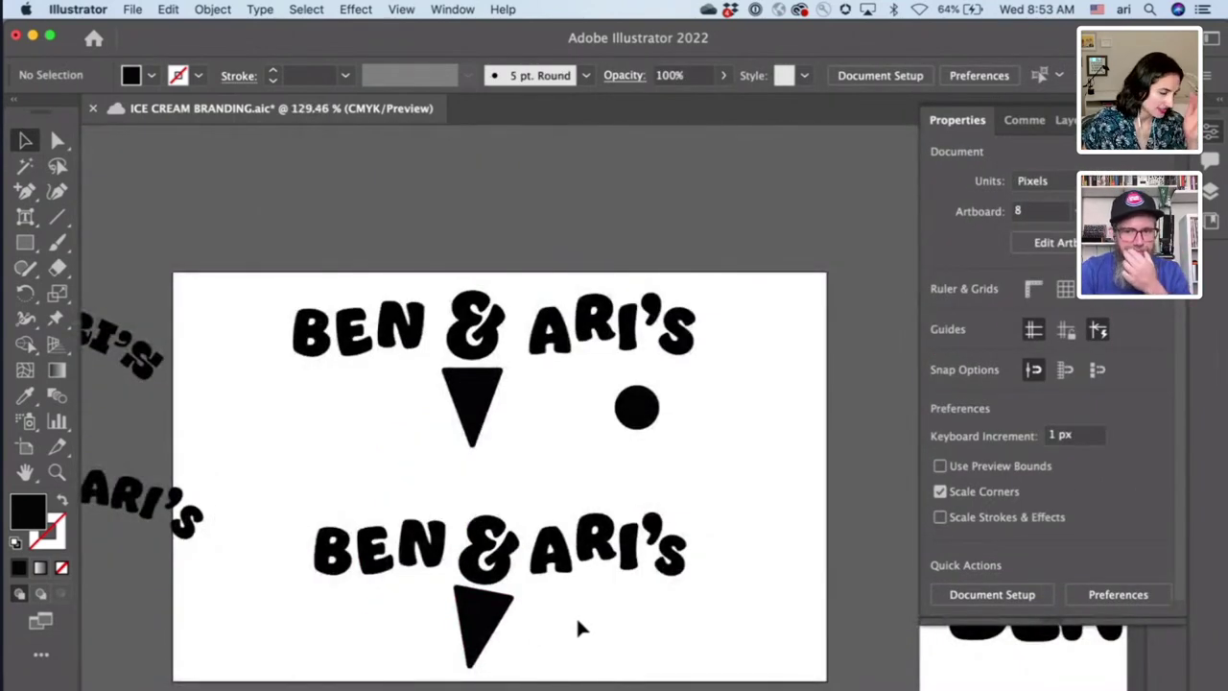
left_click(482, 628)
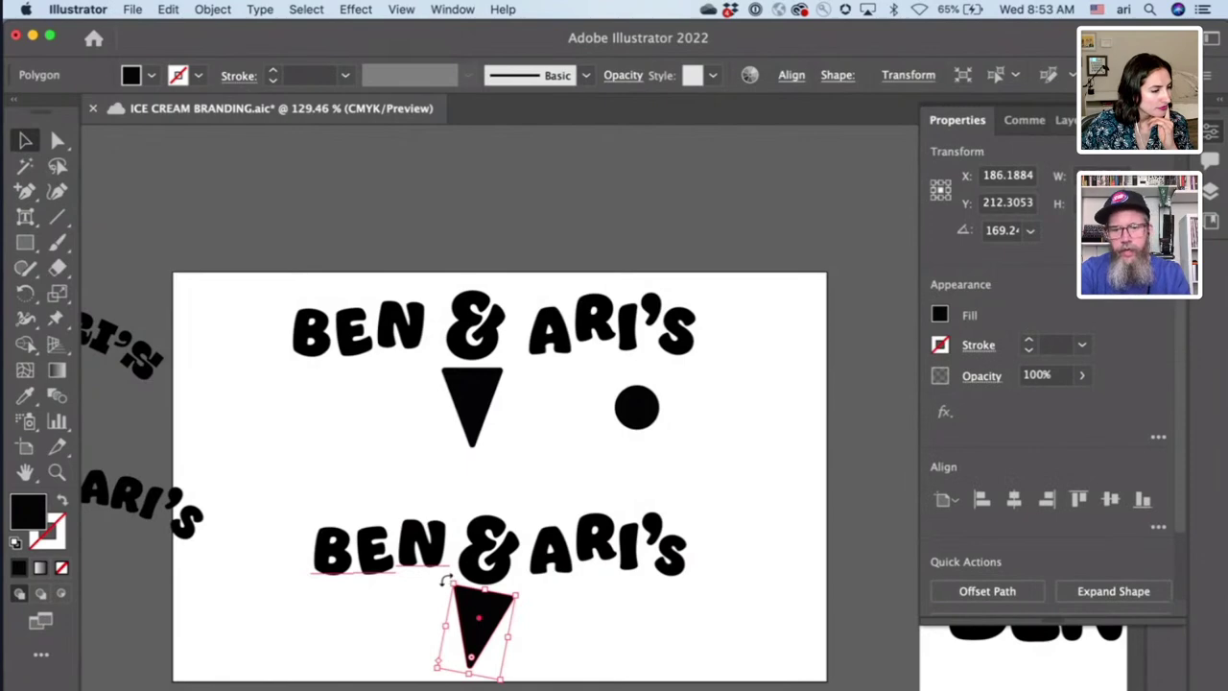
left_click_drag(446, 580, 442, 584)
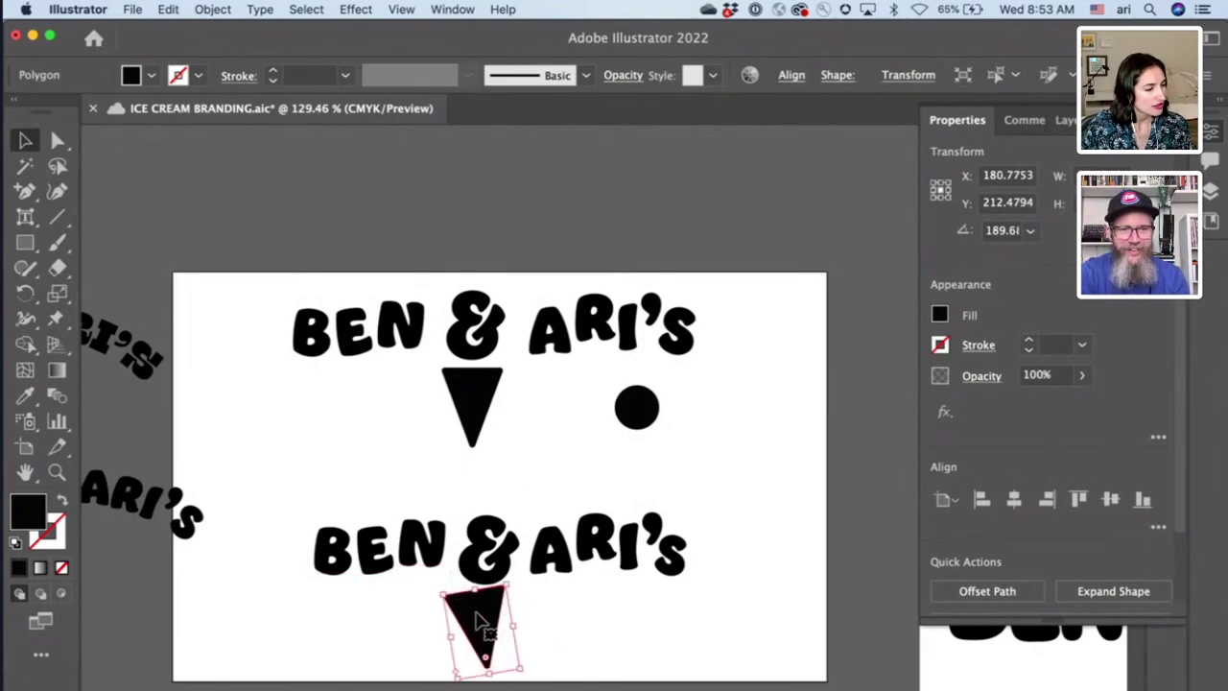
mouse_move(524, 664)
left_mouse_down()
mouse_move(516, 658)
mouse_move(508, 673)
left_mouse_up()
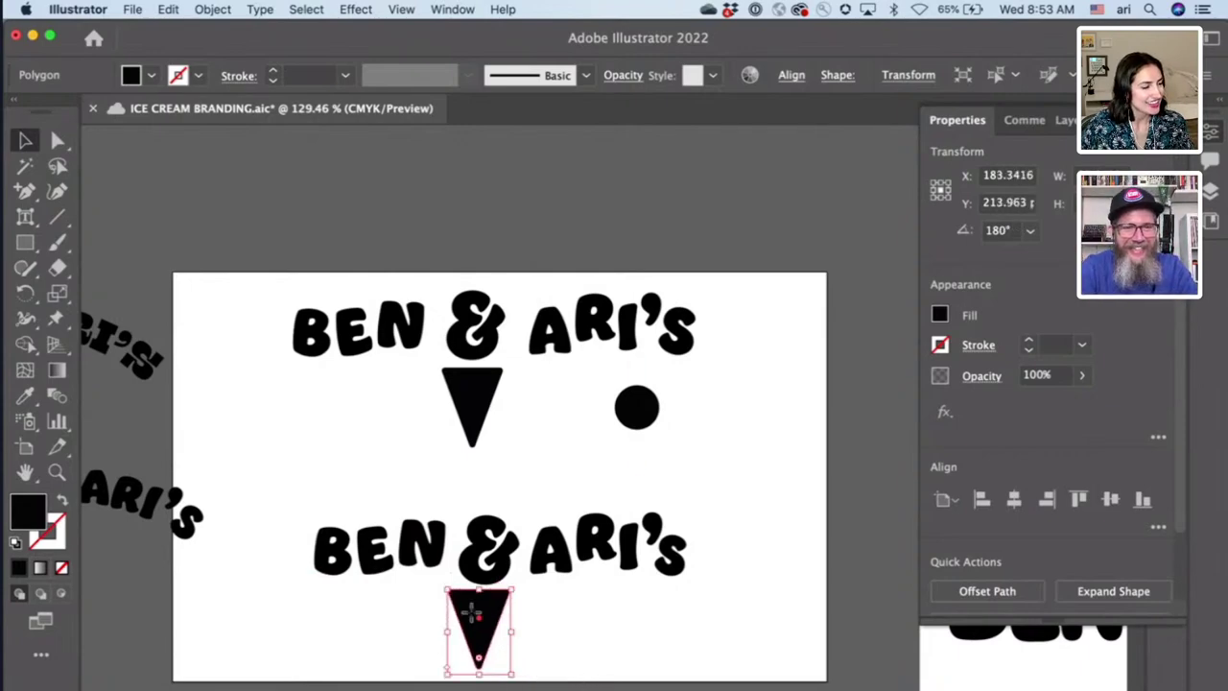
left_click_drag(470, 637, 485, 622)
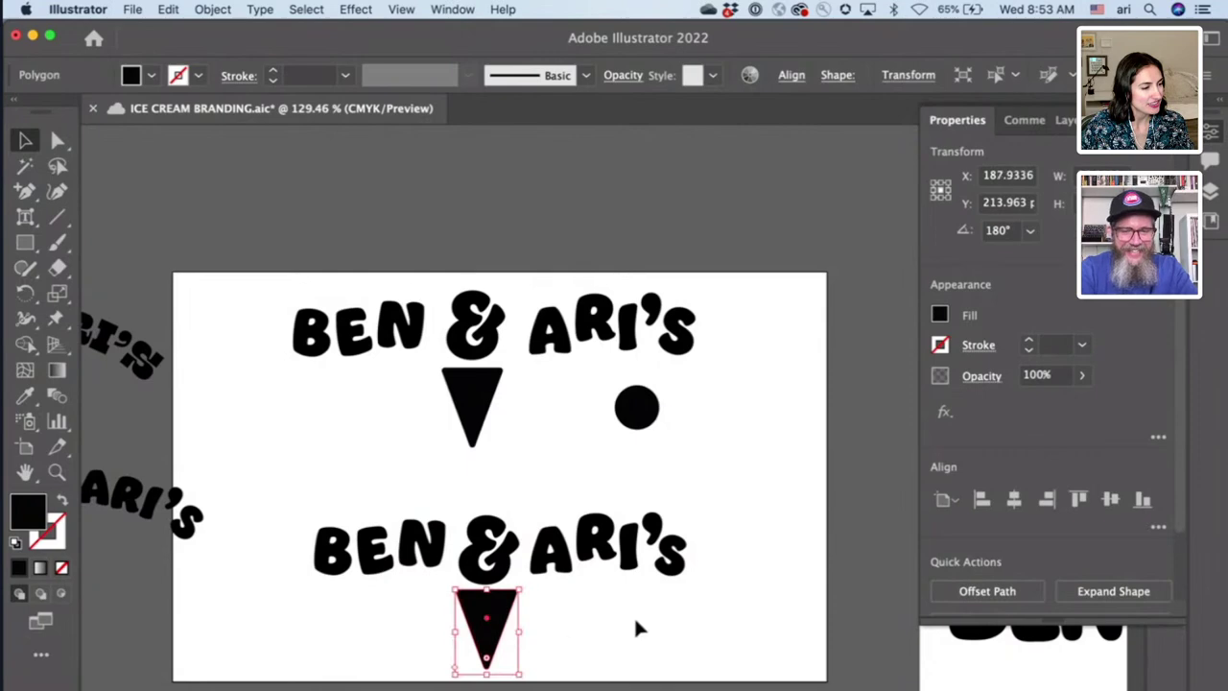
left_click(635, 615)
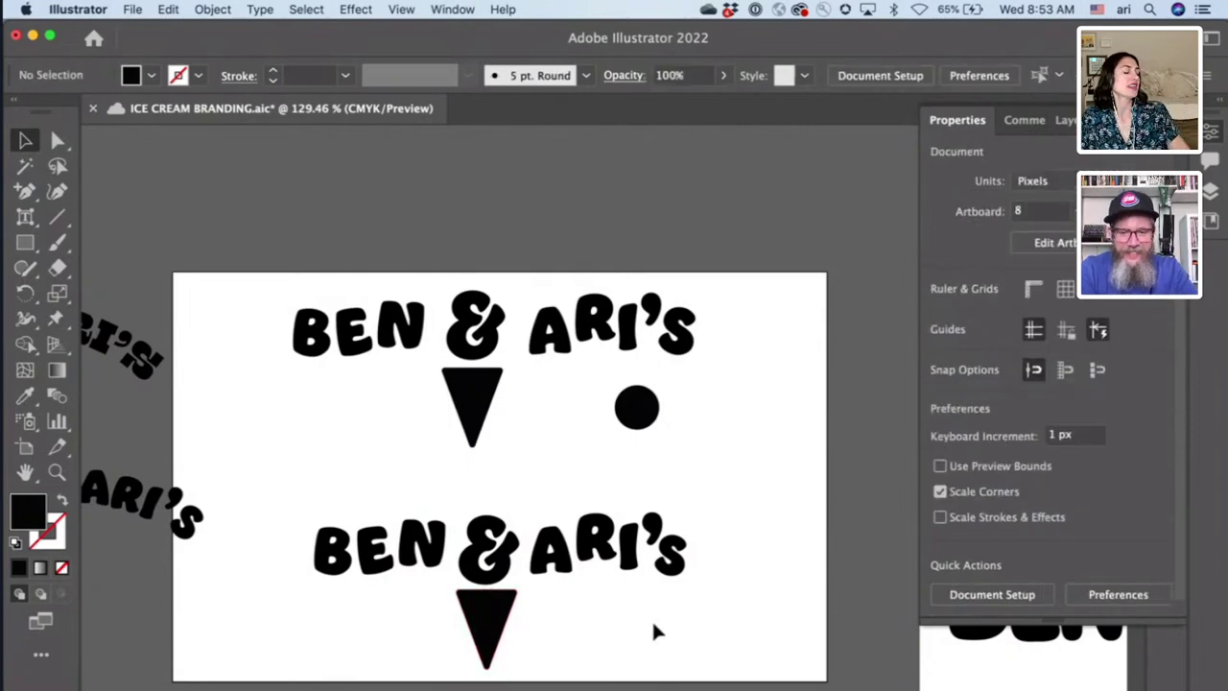
scroll(516, 576, "up", 2)
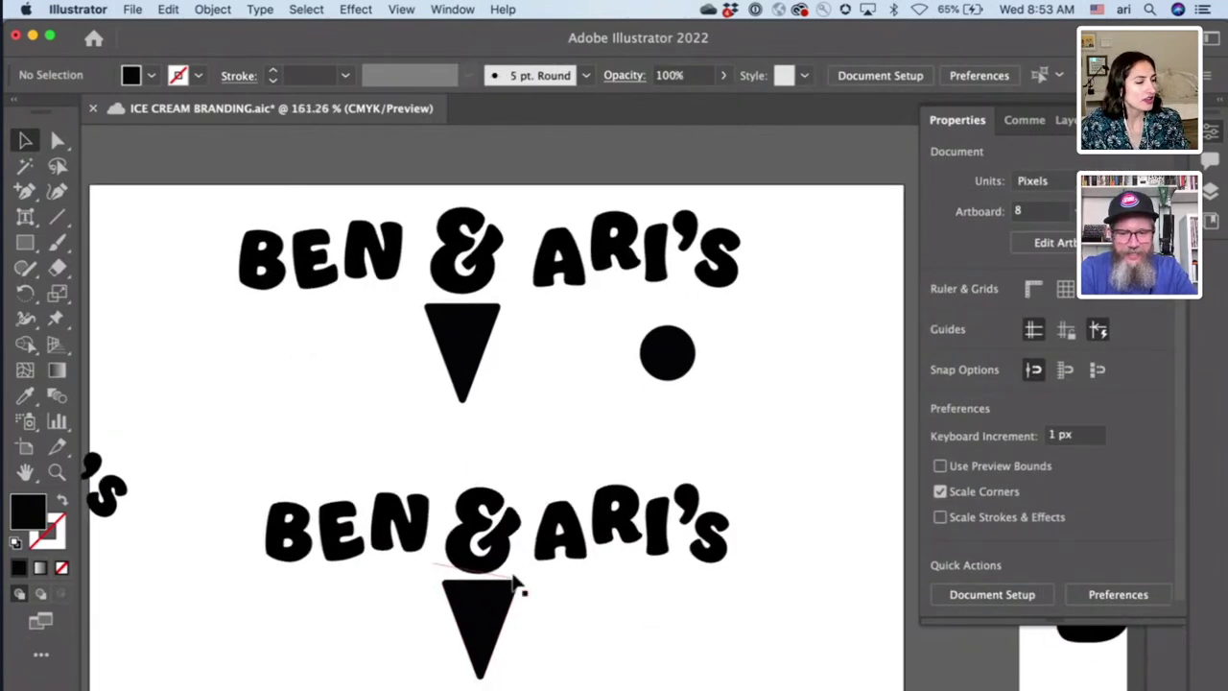
scroll(526, 582, "down", 3)
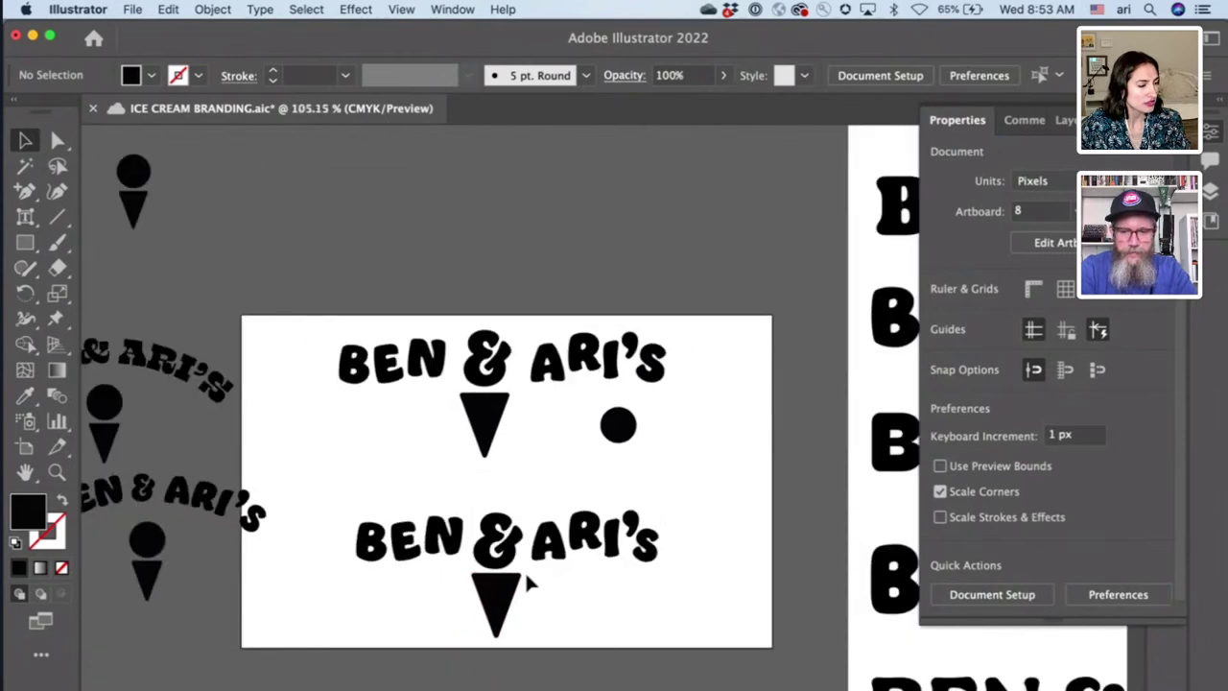
scroll(526, 578, "down", 5)
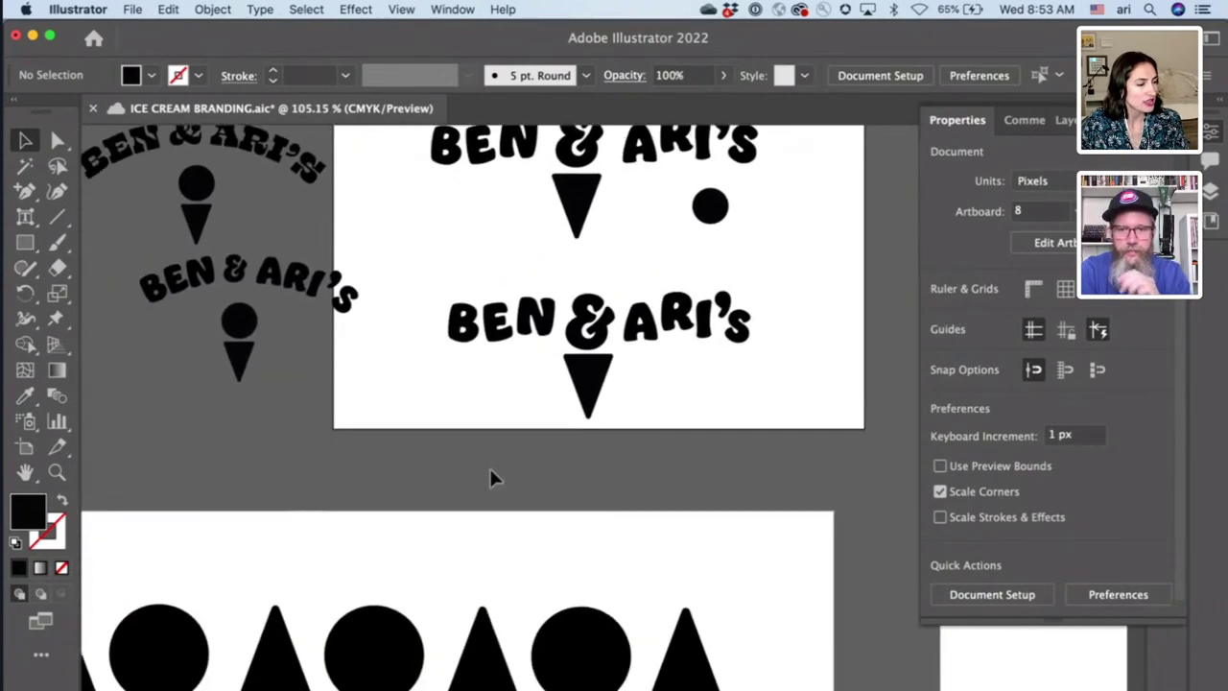
scroll(490, 470, "down", 3)
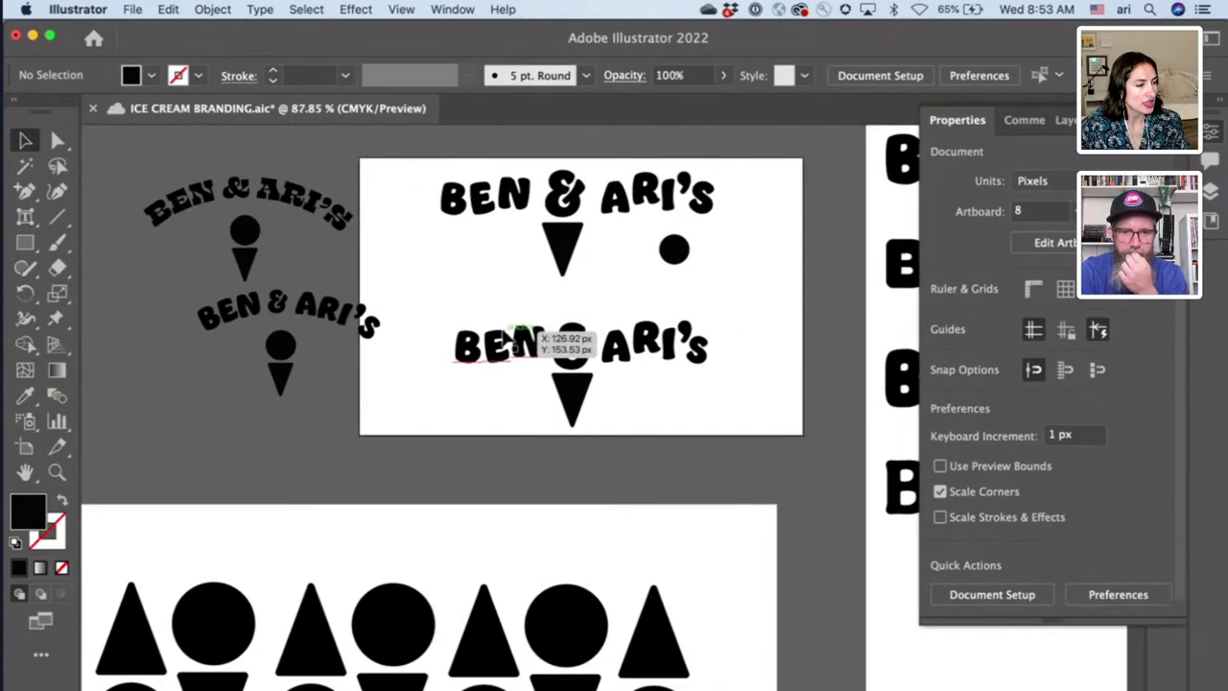
left_click_drag(303, 321, 245, 315)
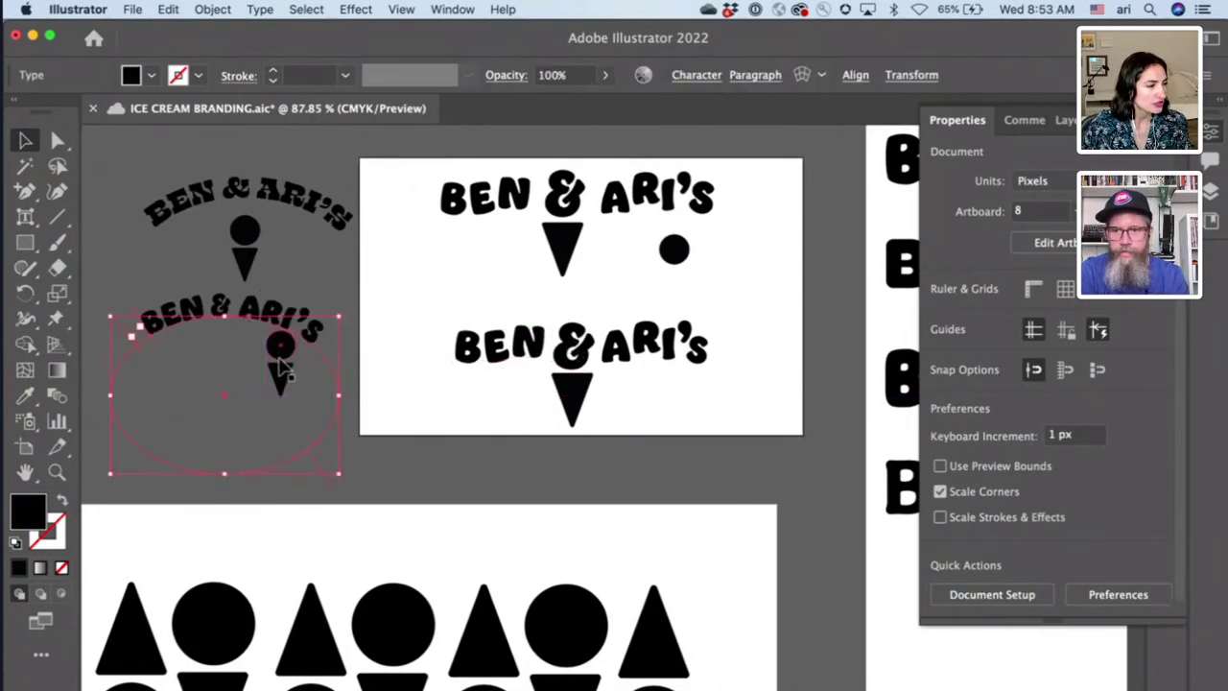
left_click_drag(277, 376, 241, 370)
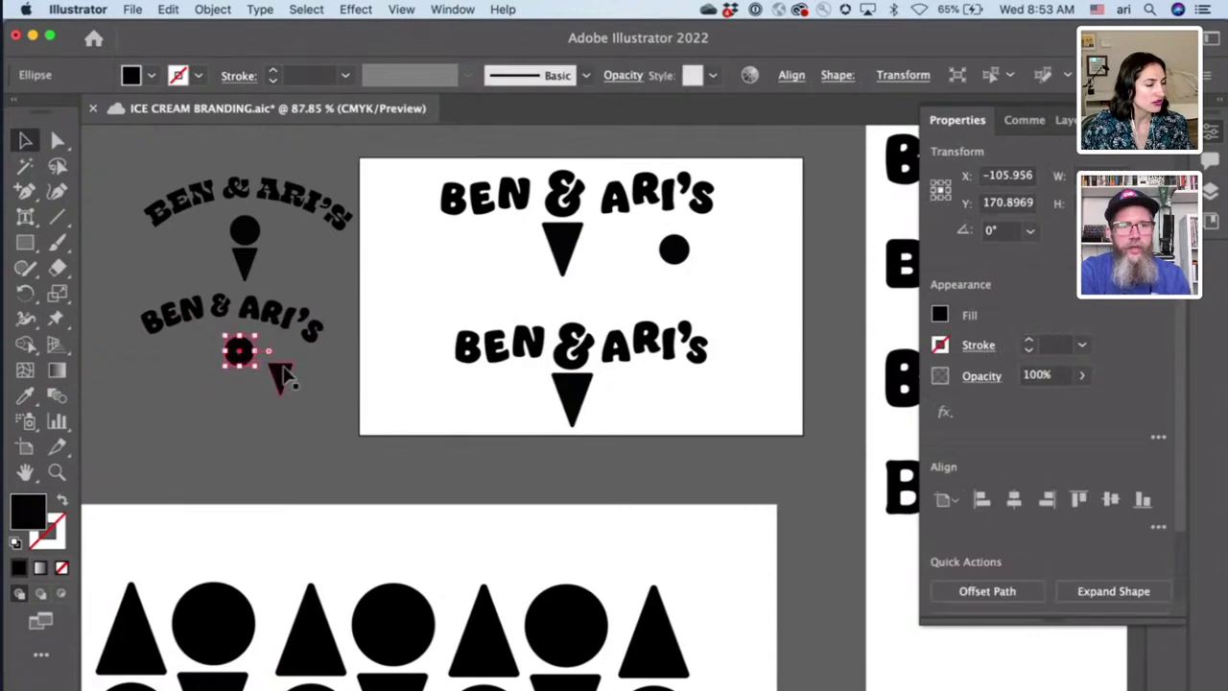
key("super+z")
key("super+z")
left_click(196, 320)
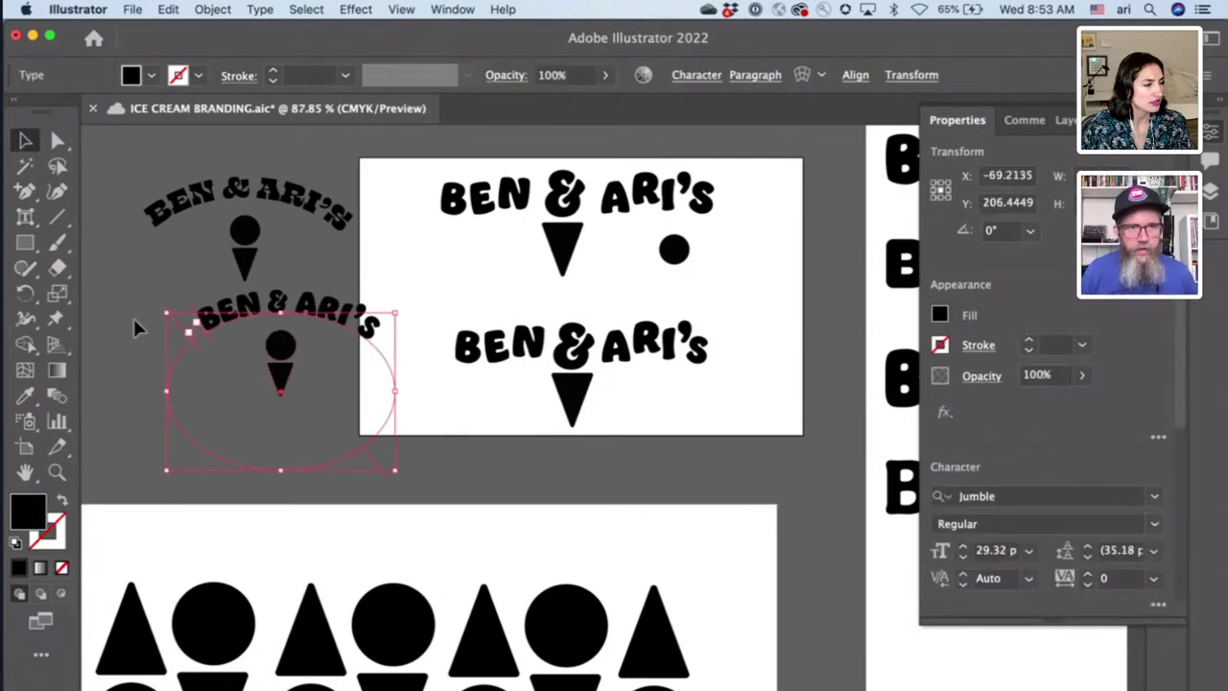
left_click(119, 335)
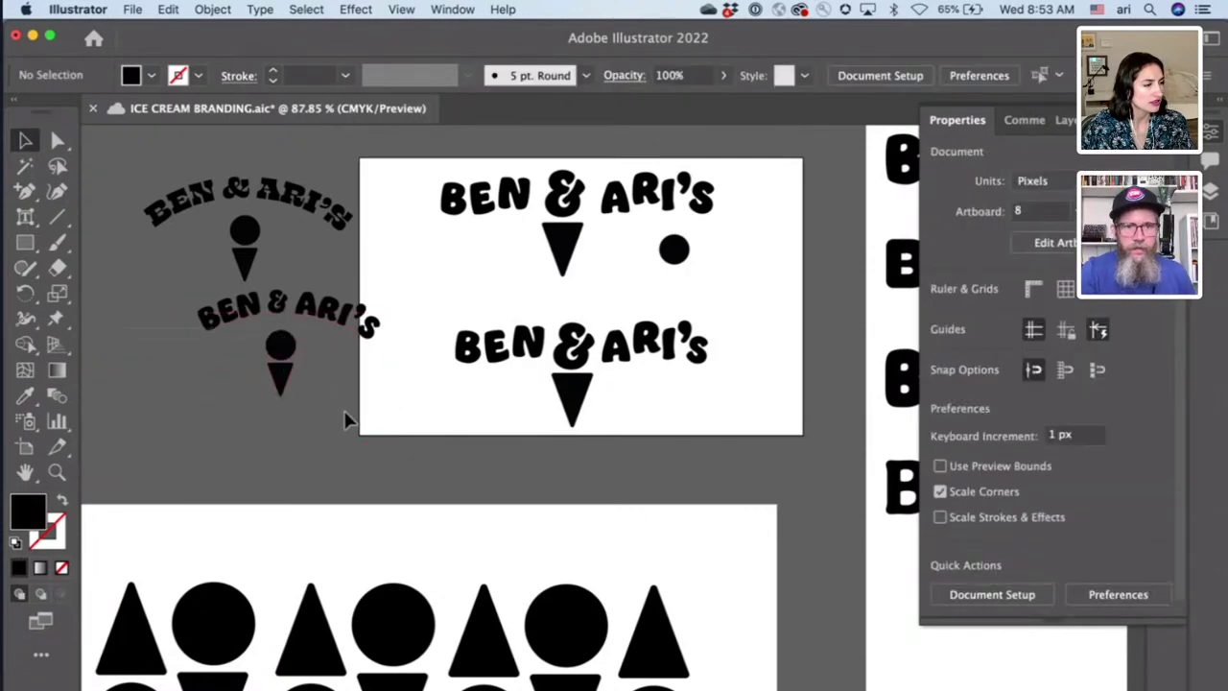
left_click_drag(347, 419, 293, 372)
left_click(85, 381)
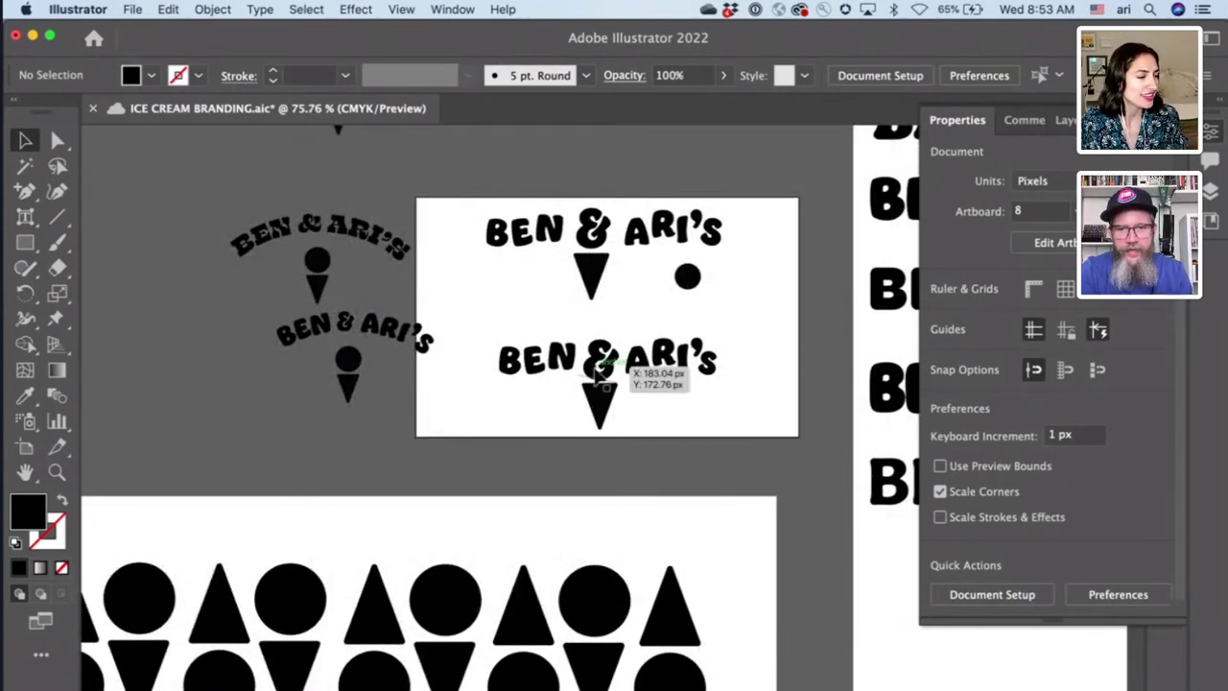
- Recolor the lower wordmark's ampersand orange with the Eyedropper, sampling an orange cone in the cup lid pattern
scroll(597, 379, "down", 3)
scroll(597, 379, "down", 5)
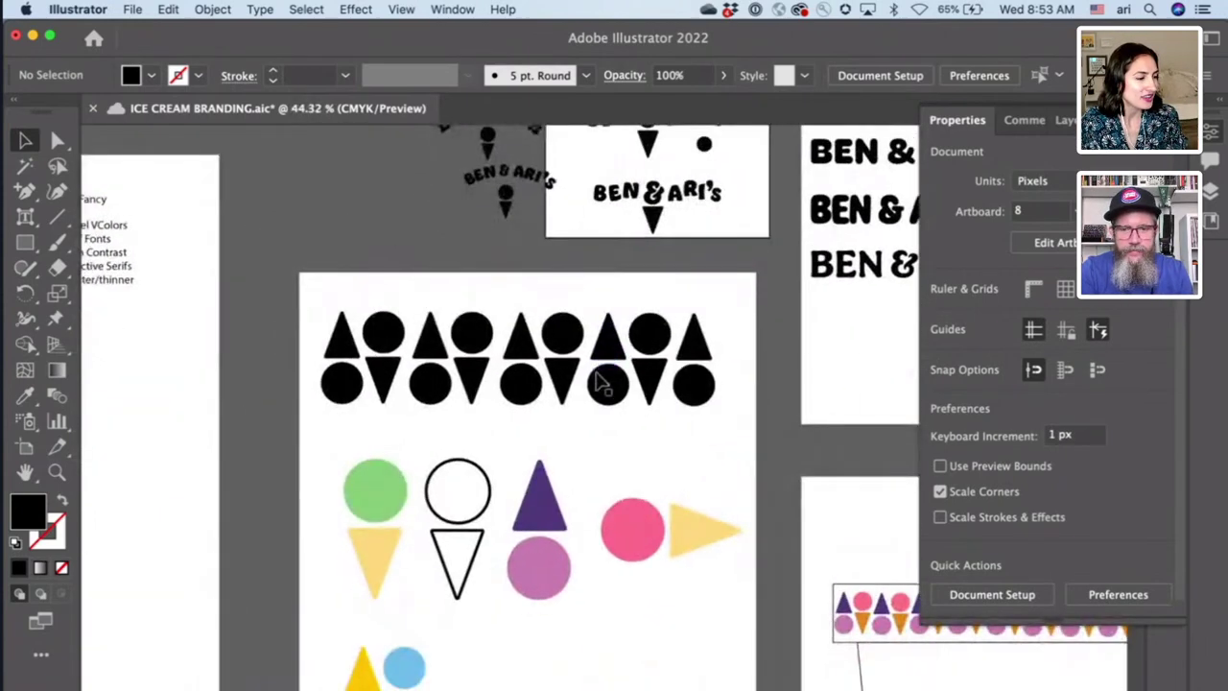
left_click(688, 190)
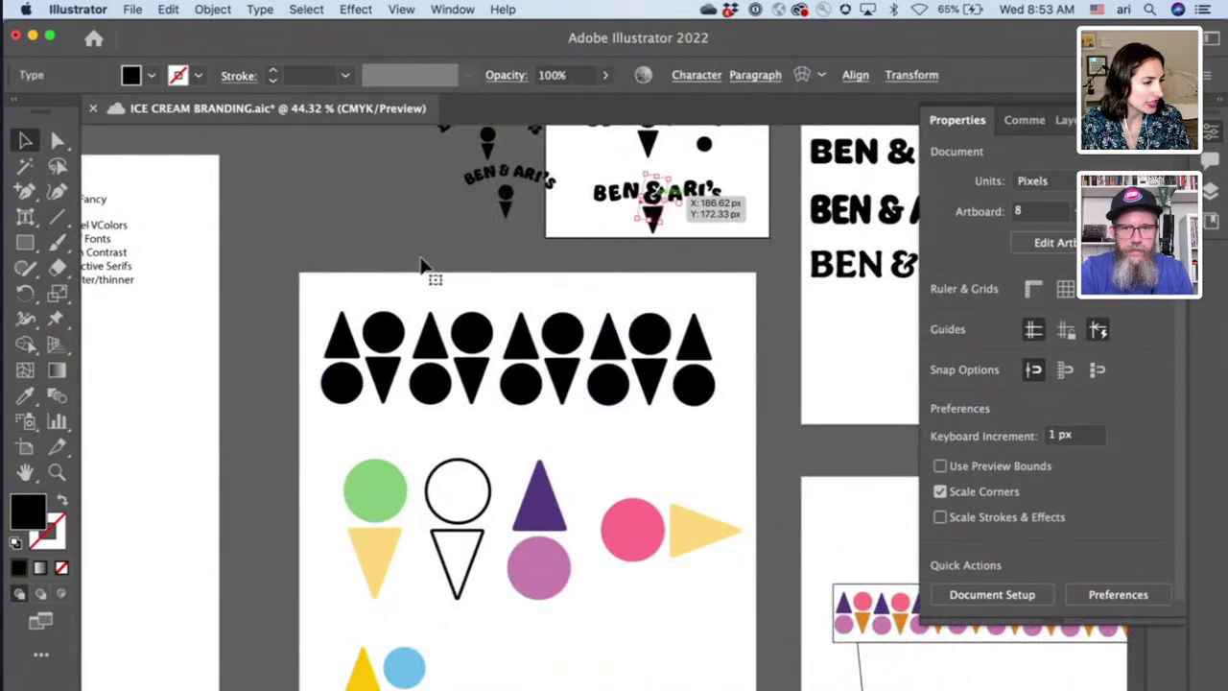
left_click(29, 396)
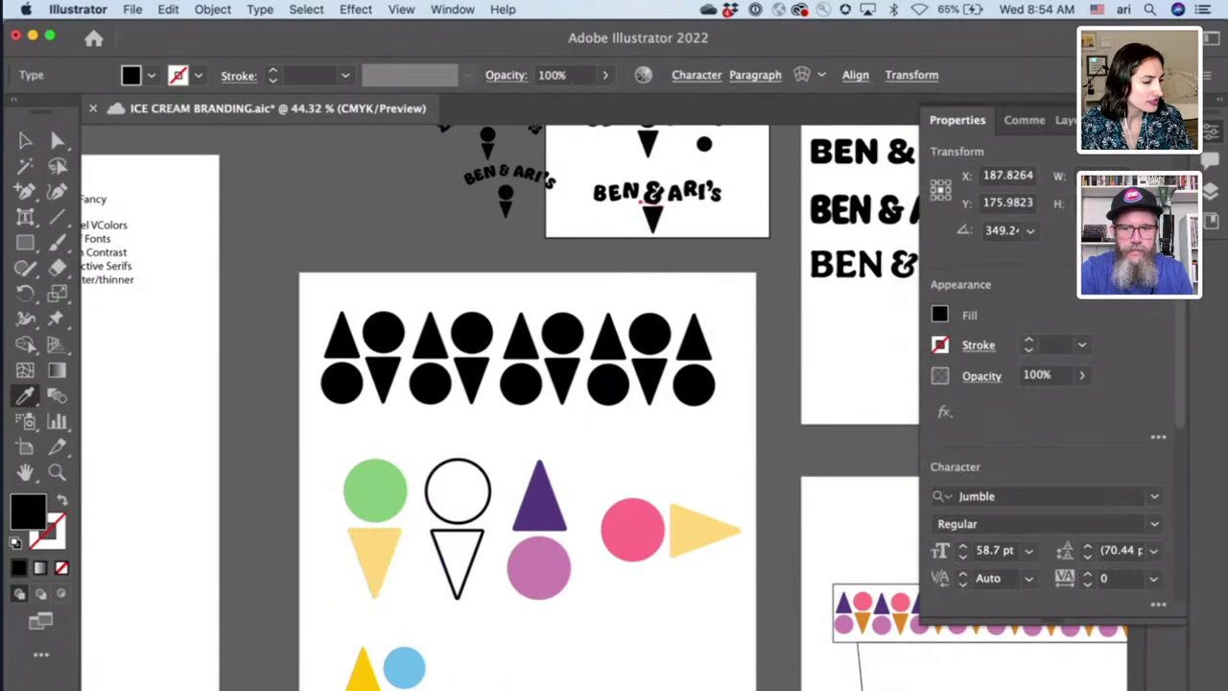
left_click(844, 622)
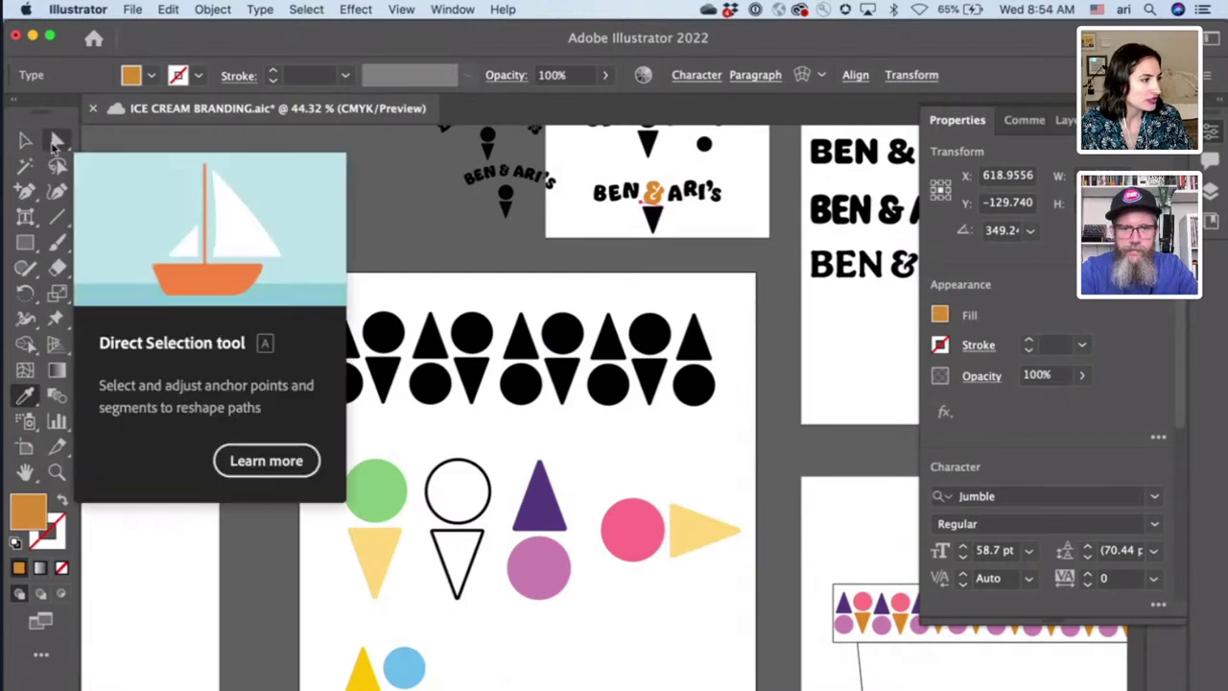
- Fill the cone beneath the lower ampersand with the pale yellow sampled from the sideways cone
left_click(58, 140)
left_click(25, 140)
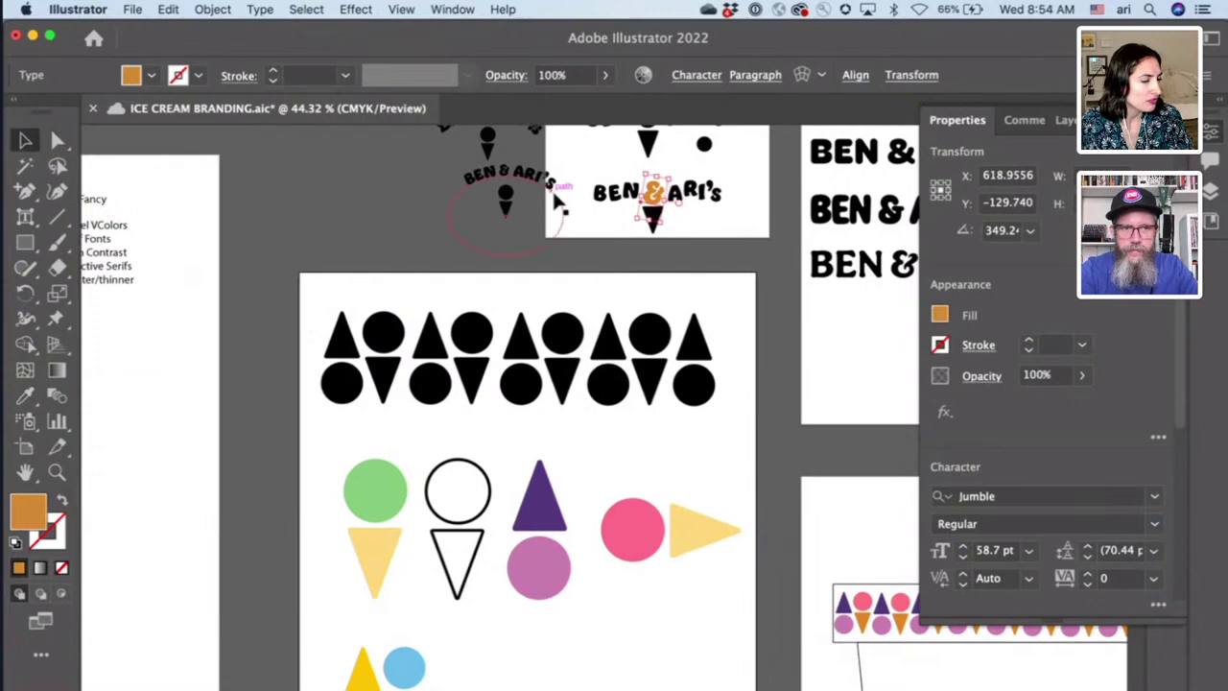
left_click(659, 225)
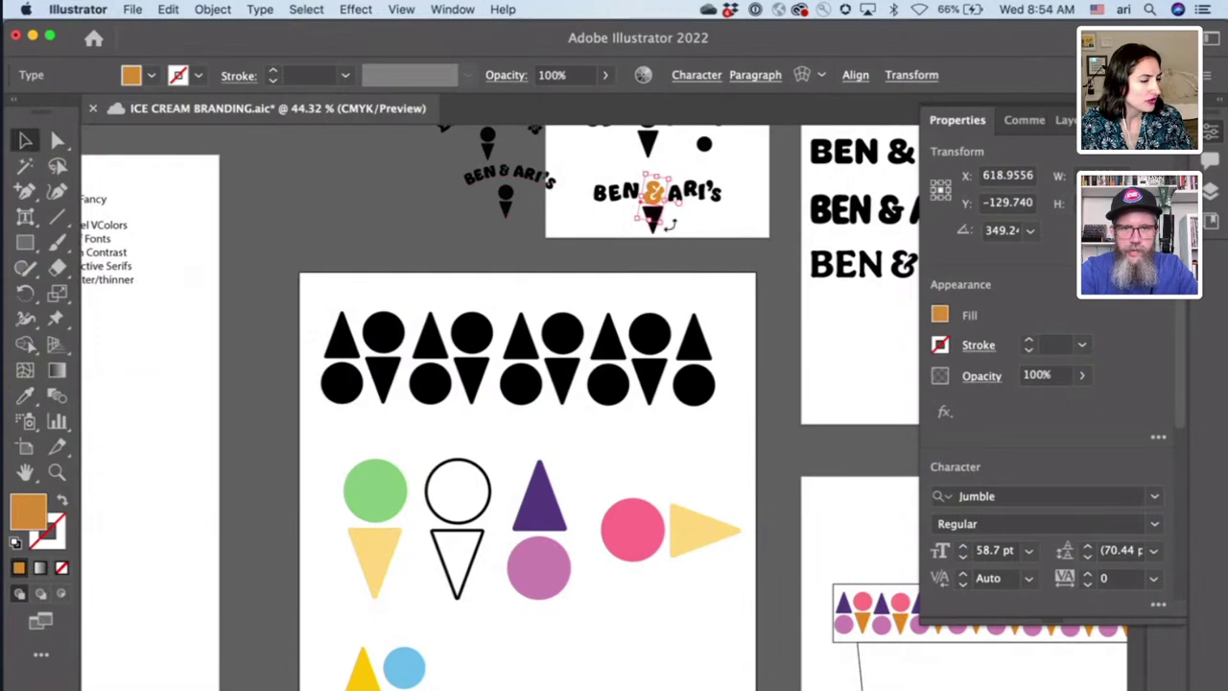
scroll(672, 225, "up", 2)
left_click(648, 238)
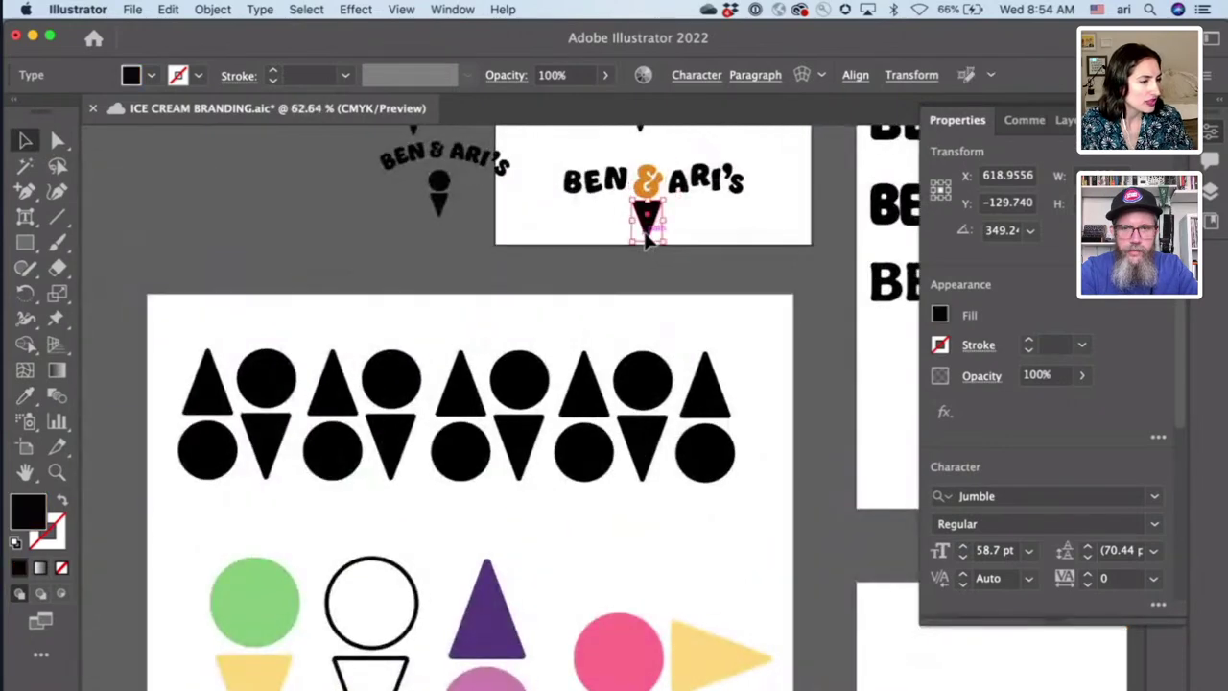
left_click(647, 230)
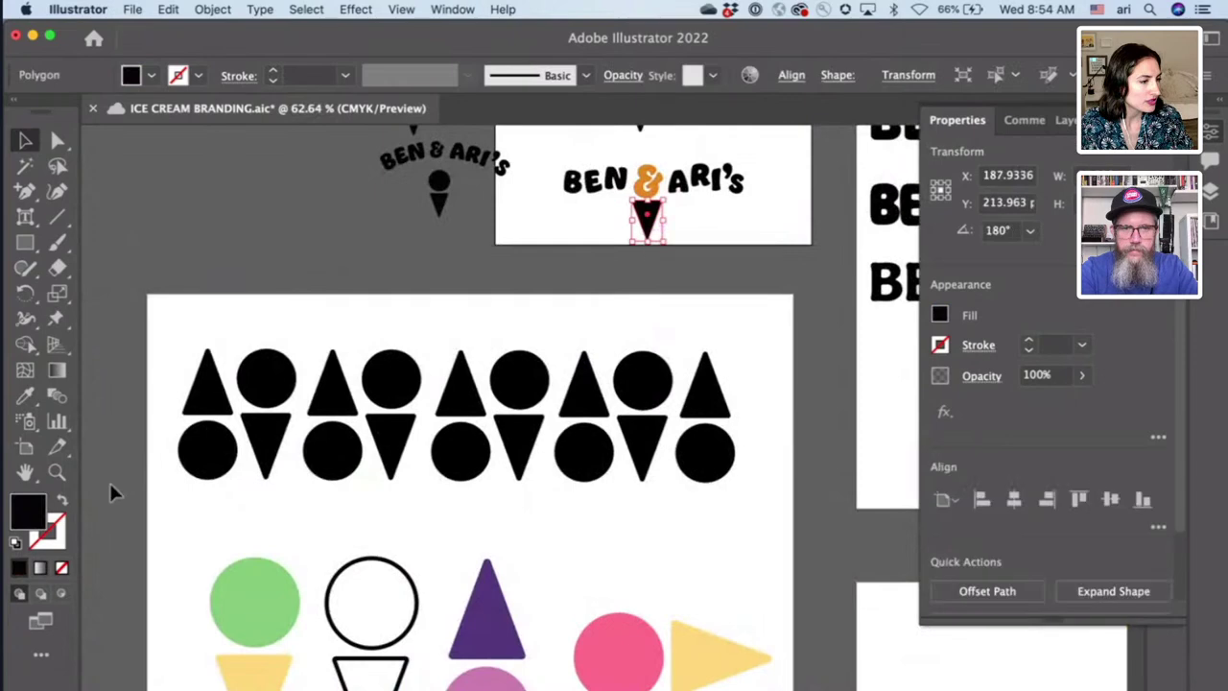
left_click(26, 396)
left_click(691, 672)
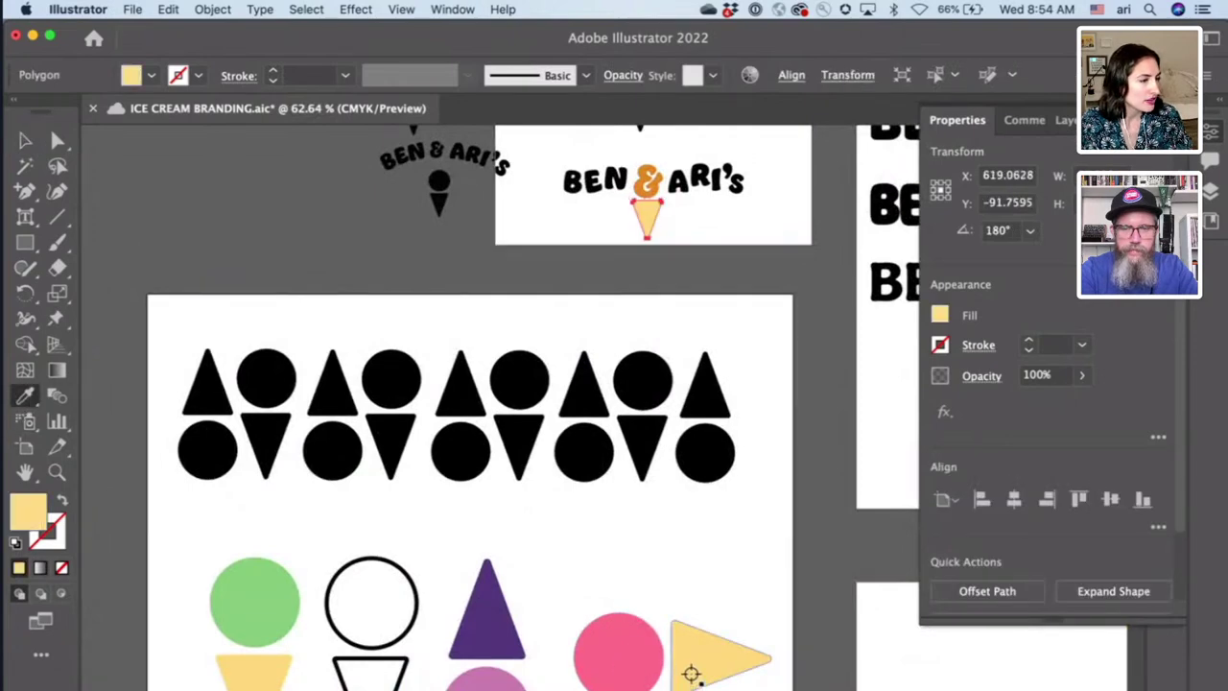
- Fill the loose black circle beside the upper wordmark with the pink sampled from the sideways ice cream's scoop
scroll(605, 279, "up", 2)
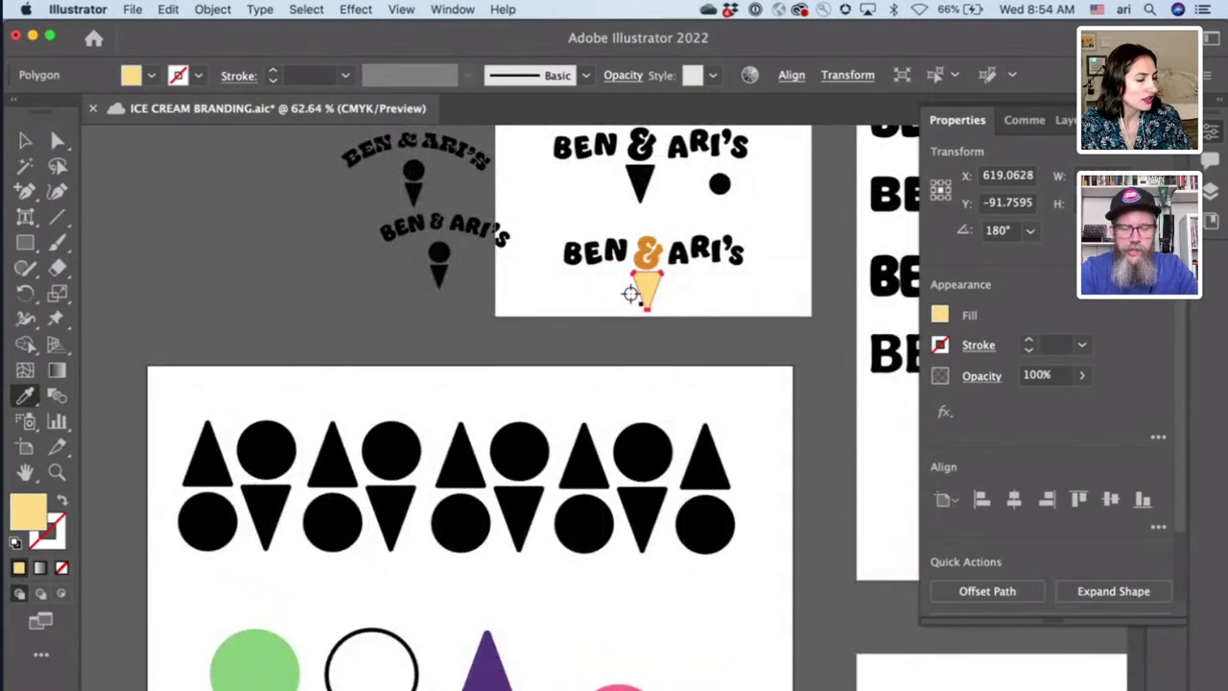
key("v")
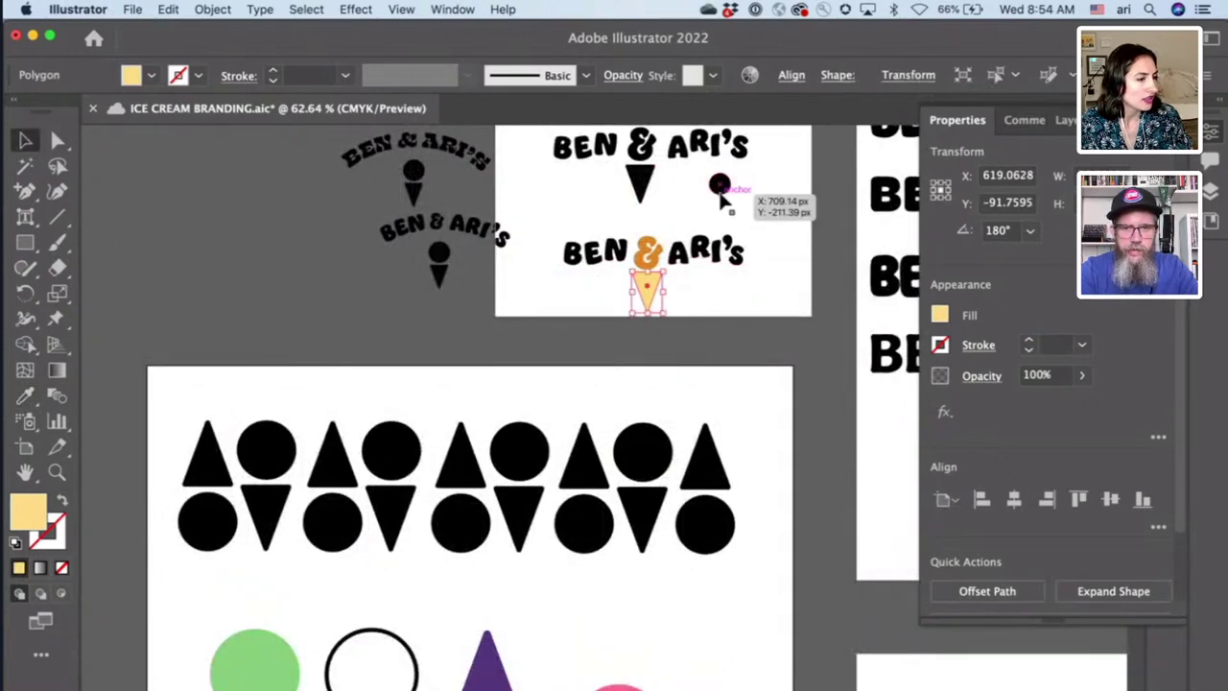
left_click(720, 188)
key("i")
left_click(619, 686)
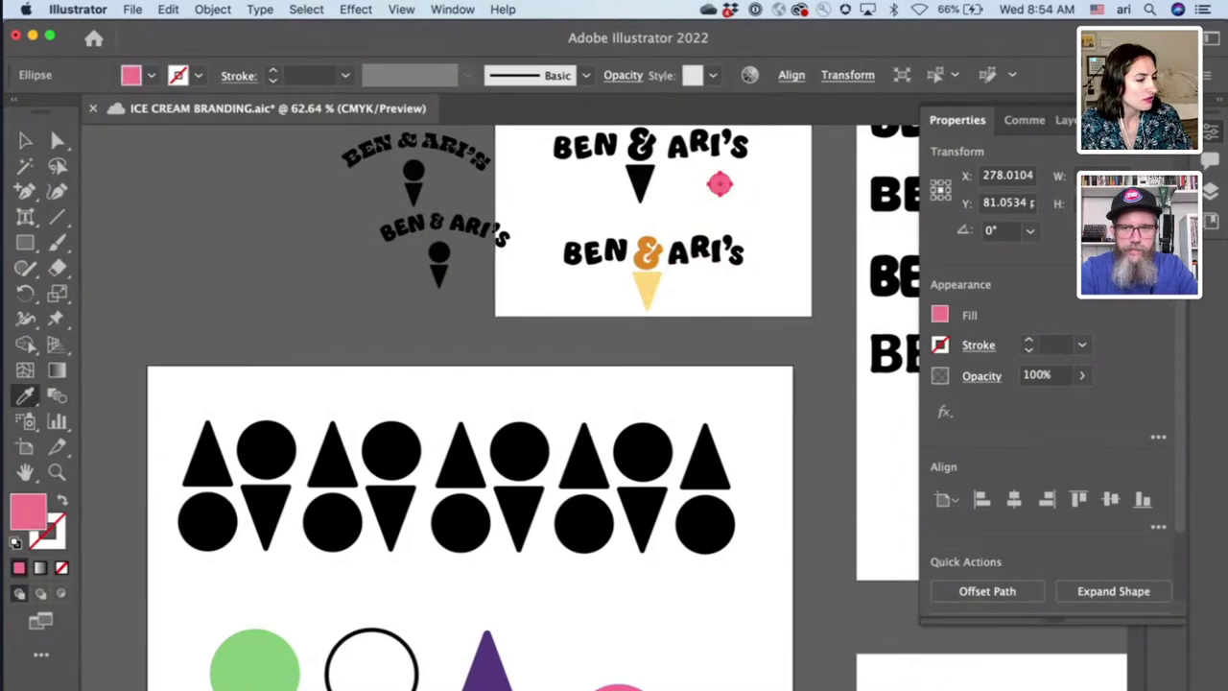
- Lighten the loose circle's pink fill to #EB98A8
scroll(696, 291, "up", 5)
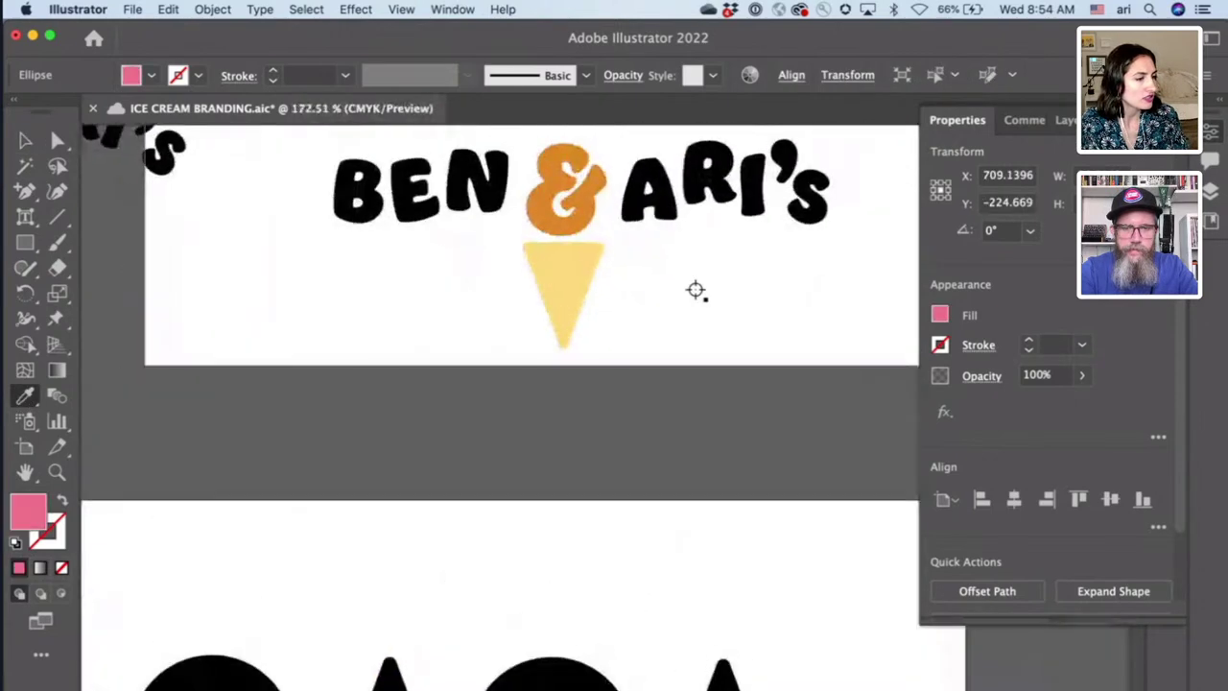
left_click(25, 141)
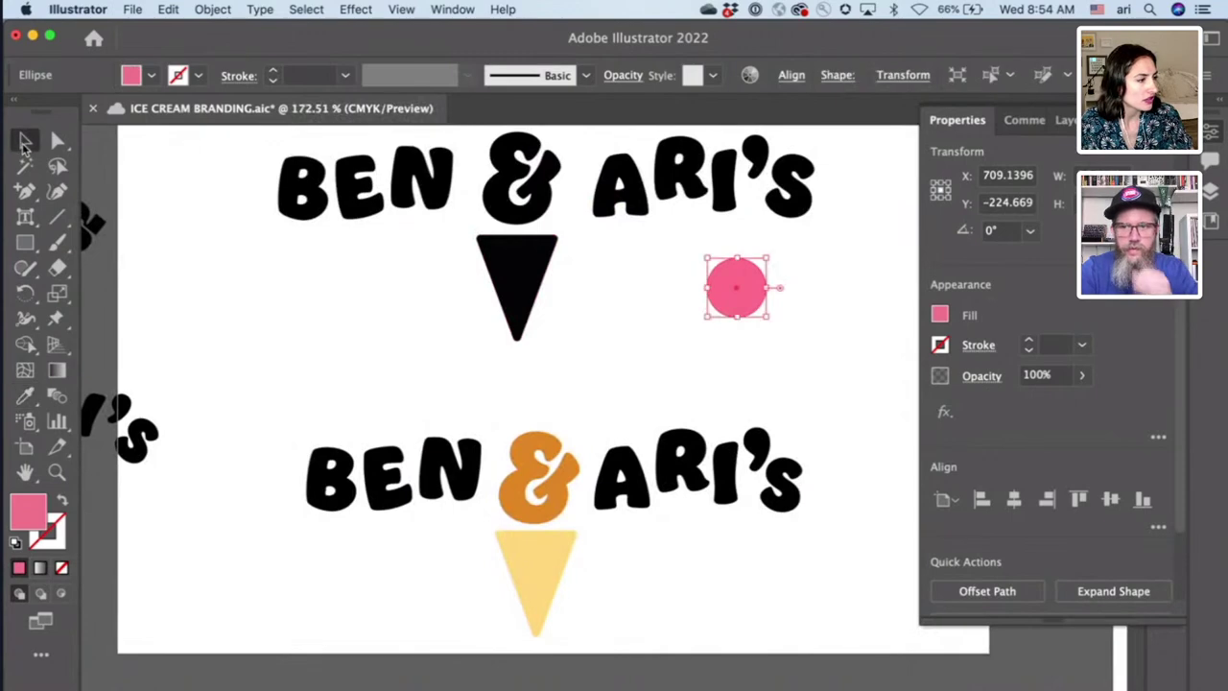
double_click(40, 505)
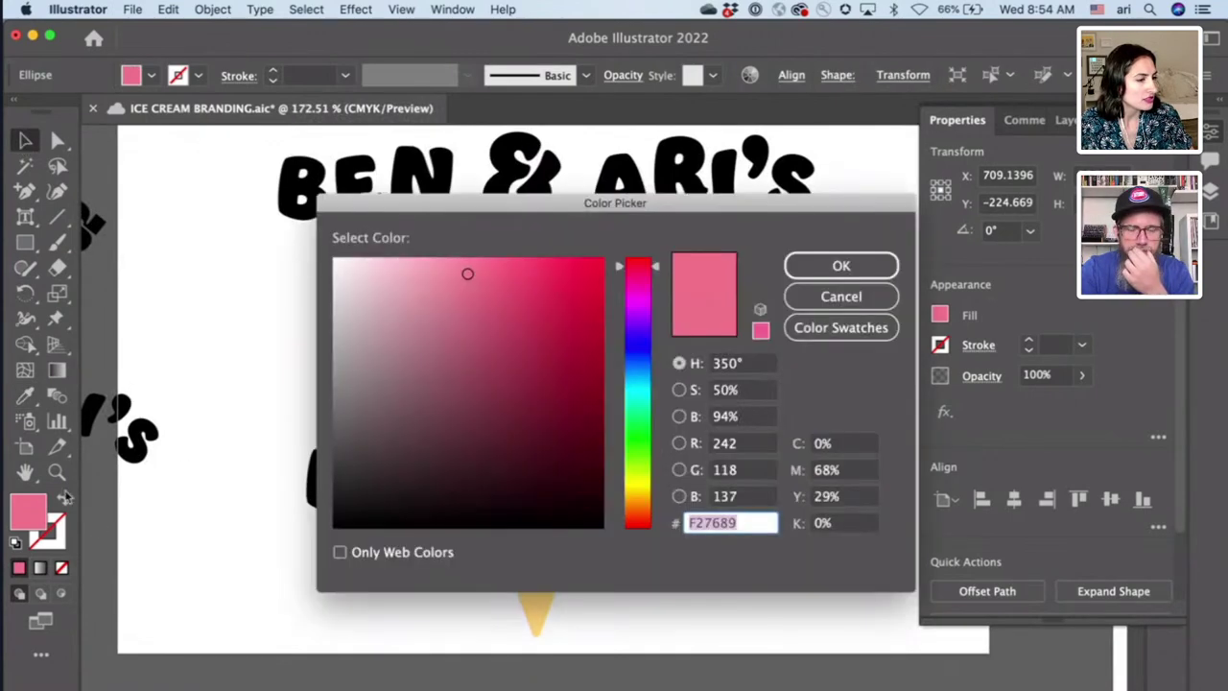
left_click(430, 278)
left_click(840, 266)
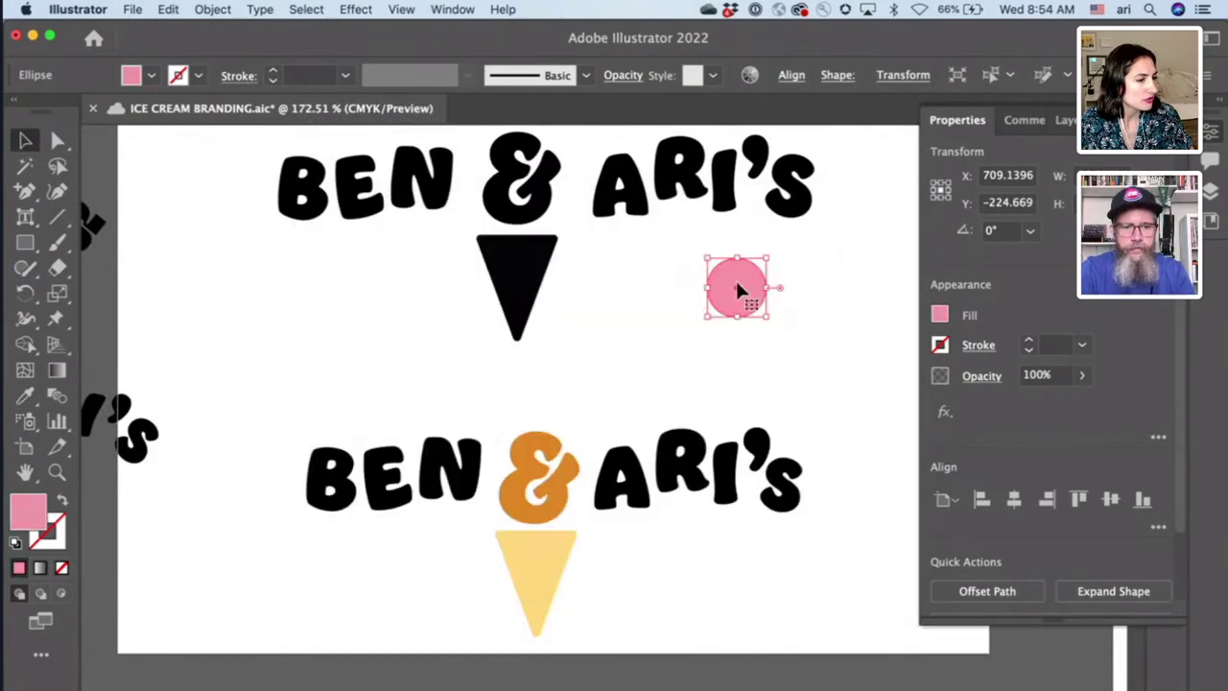
- Move the pink circle closer to the lower wordmark and send it behind the other artwork
left_click_drag(737, 293, 668, 326)
right_click(667, 326)
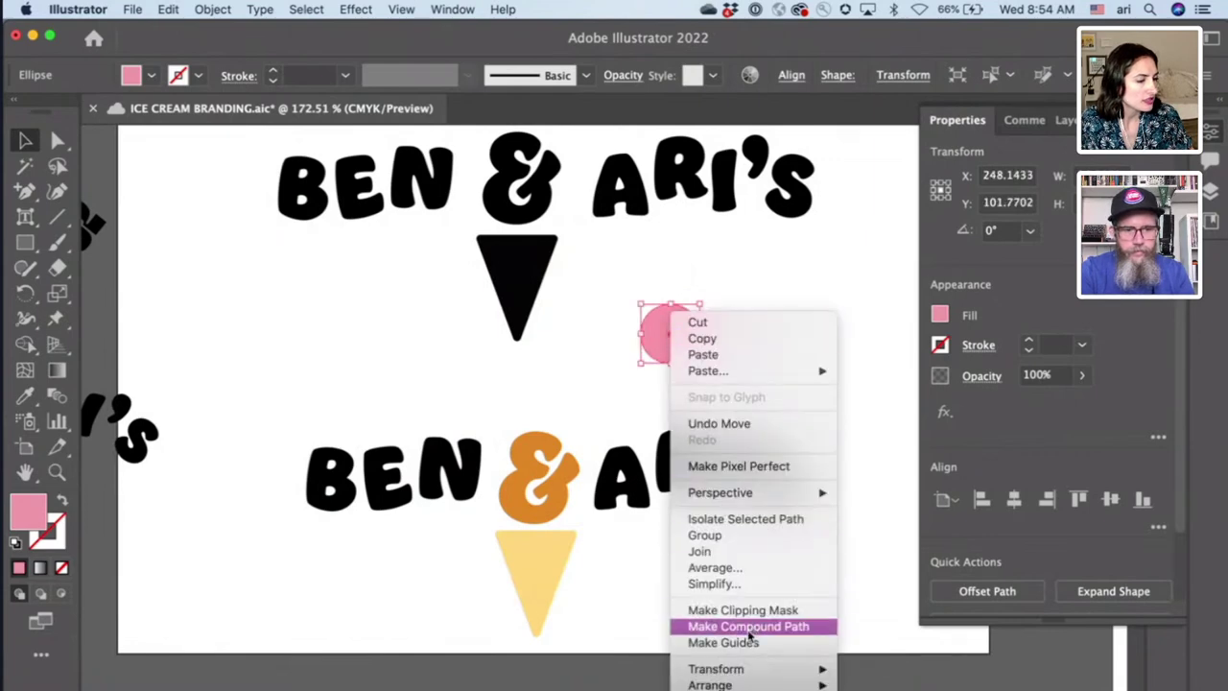
mouse_move(755, 686)
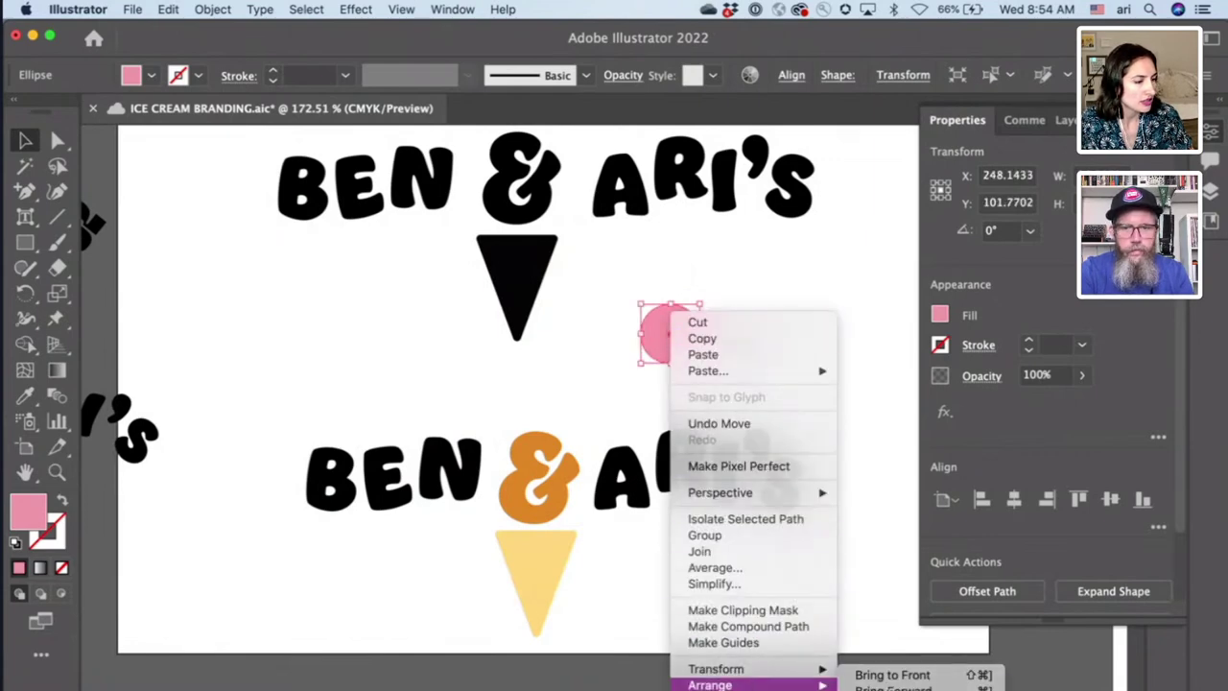
left_click(684, 401)
- Enlarge the pink circle into a scoop above the lower cone and shrink the ampersand to 42.82 pt over its upper part
left_click_drag(669, 352, 633, 459)
left_click_drag(600, 380, 552, 440)
left_click(524, 454)
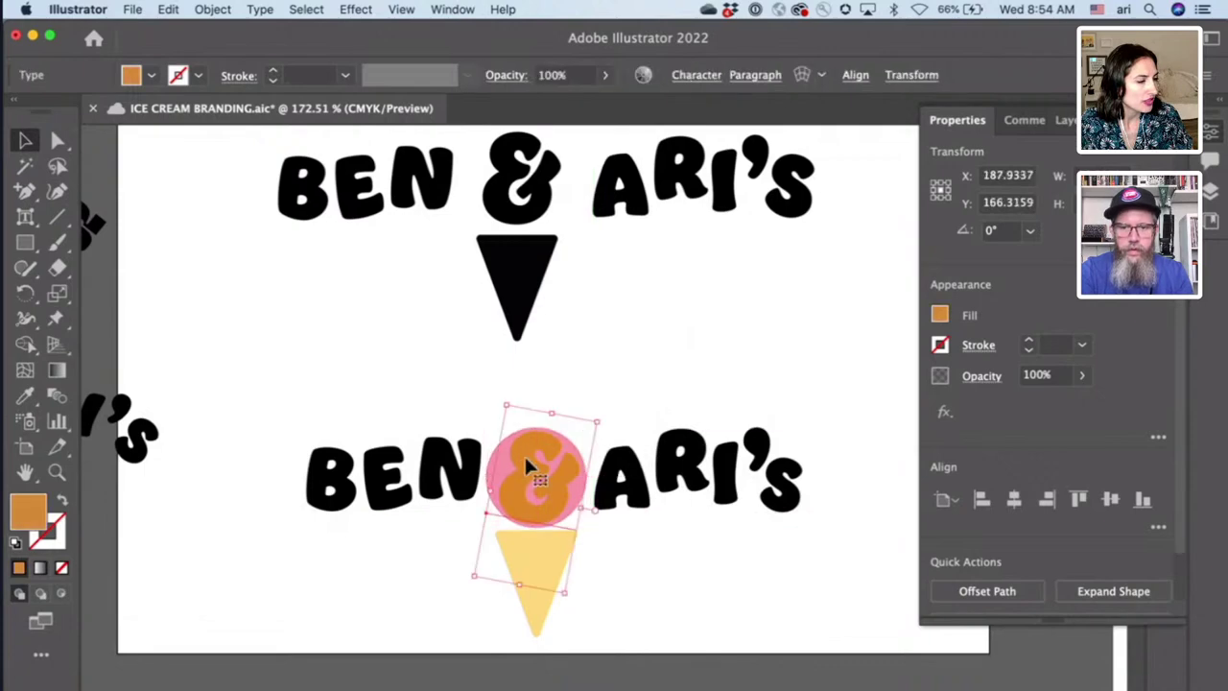
left_click_drag(506, 403, 526, 447)
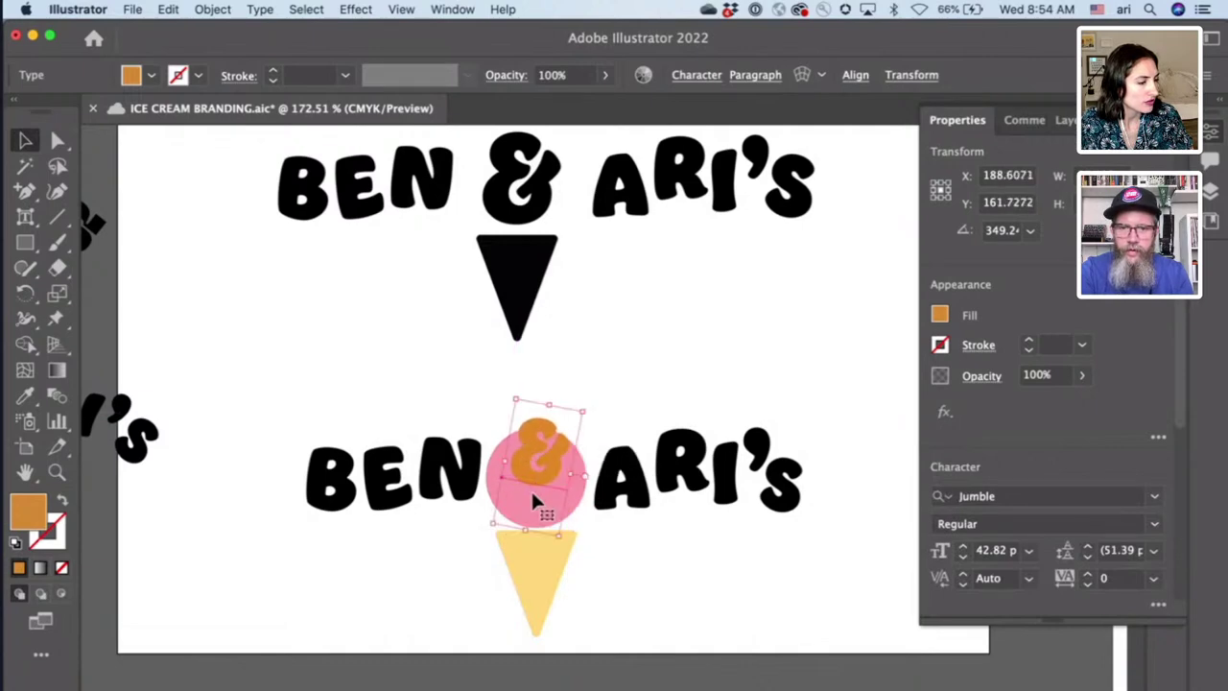
- Lighten the scoop's fill to pale pink #EDC0CB
left_click(568, 510)
double_click(23, 512)
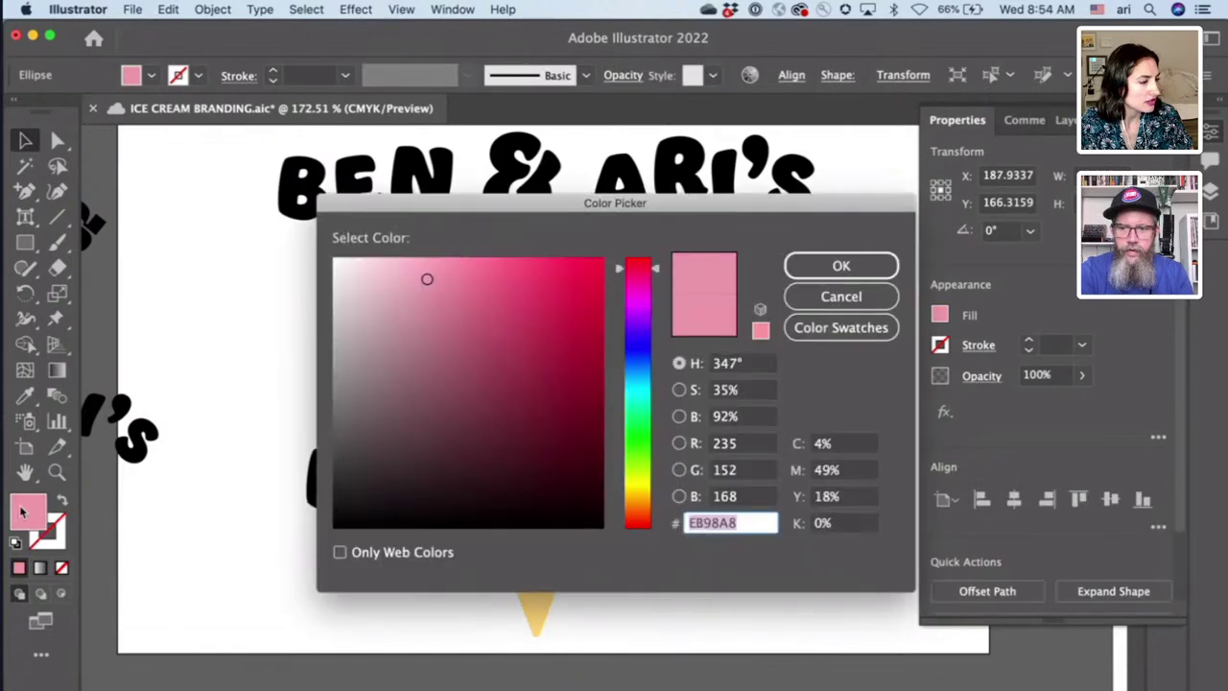
left_click(385, 274)
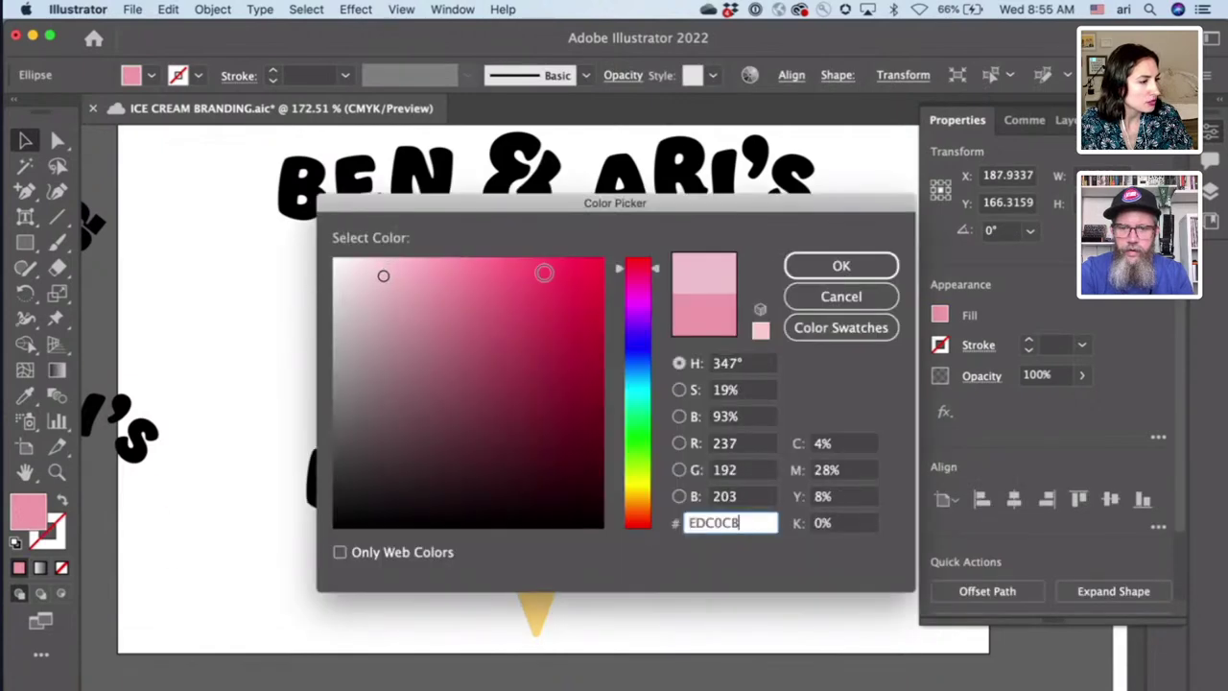
left_click(841, 266)
left_click(787, 281)
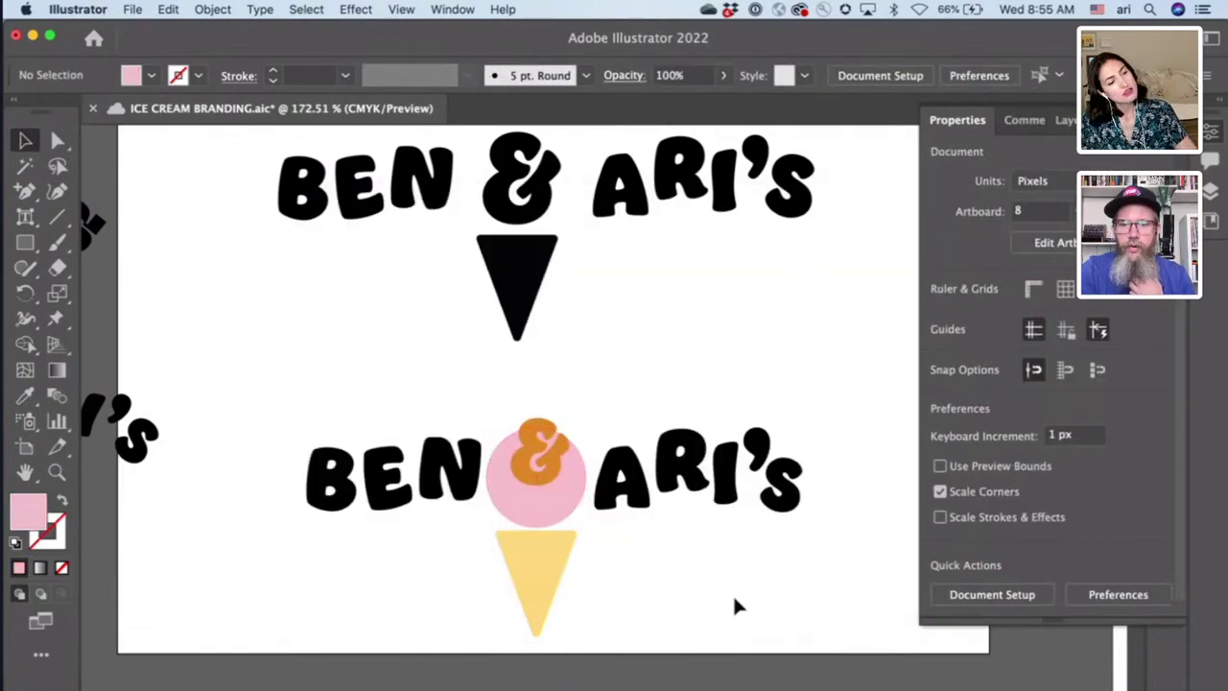
- Shift the orange ampersand slightly down so it sits further inside the pale pink scoop
left_click(515, 418)
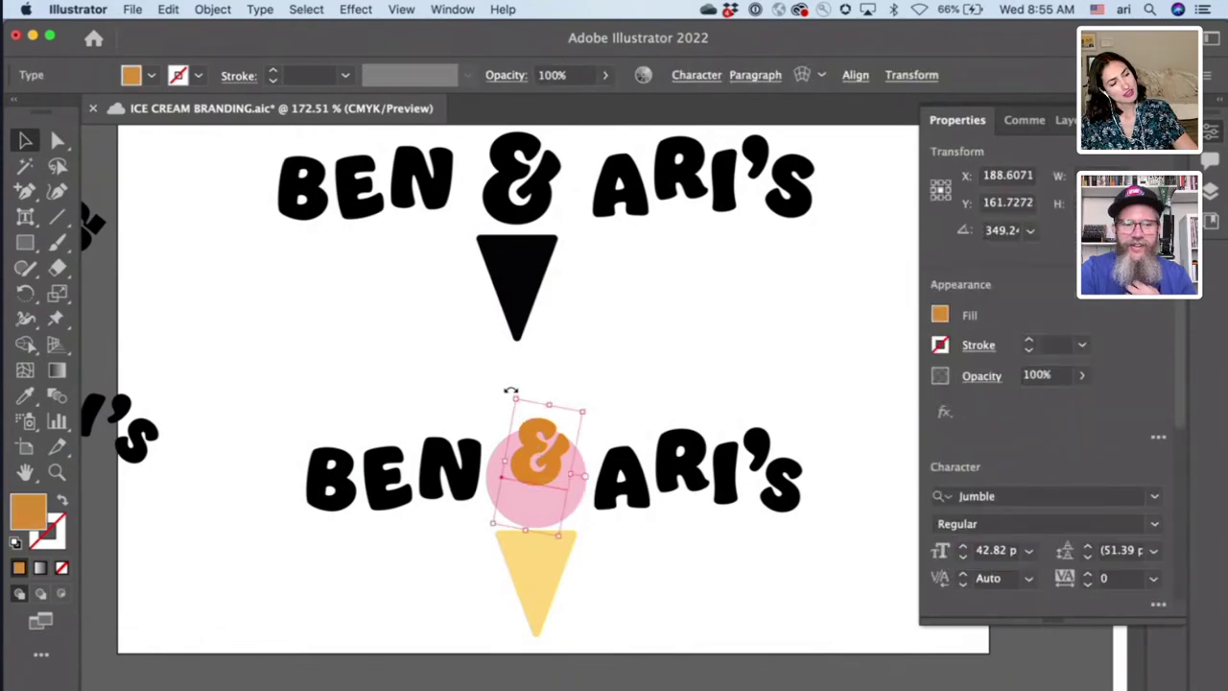
left_click(595, 378)
left_click_drag(540, 483, 531, 474)
left_click(725, 564)
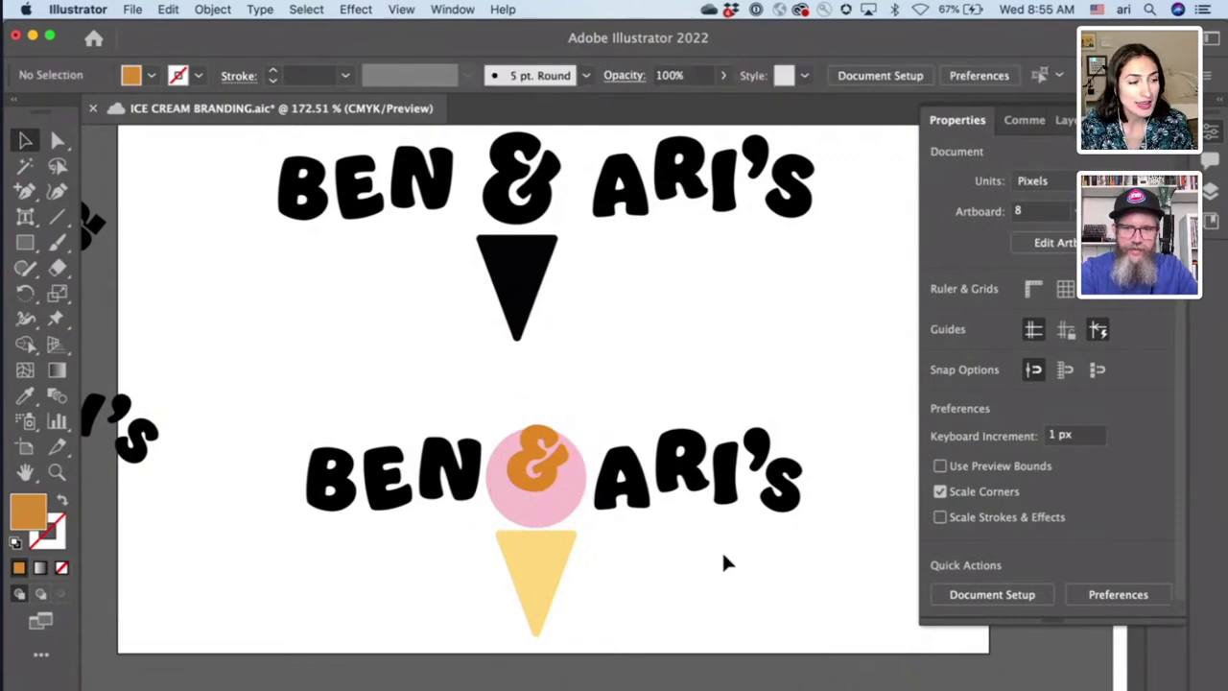
- Review the coloured logo against the other wordmark options, the ice cream motifs and the patterned cup mockups
scroll(748, 603, "down", 5)
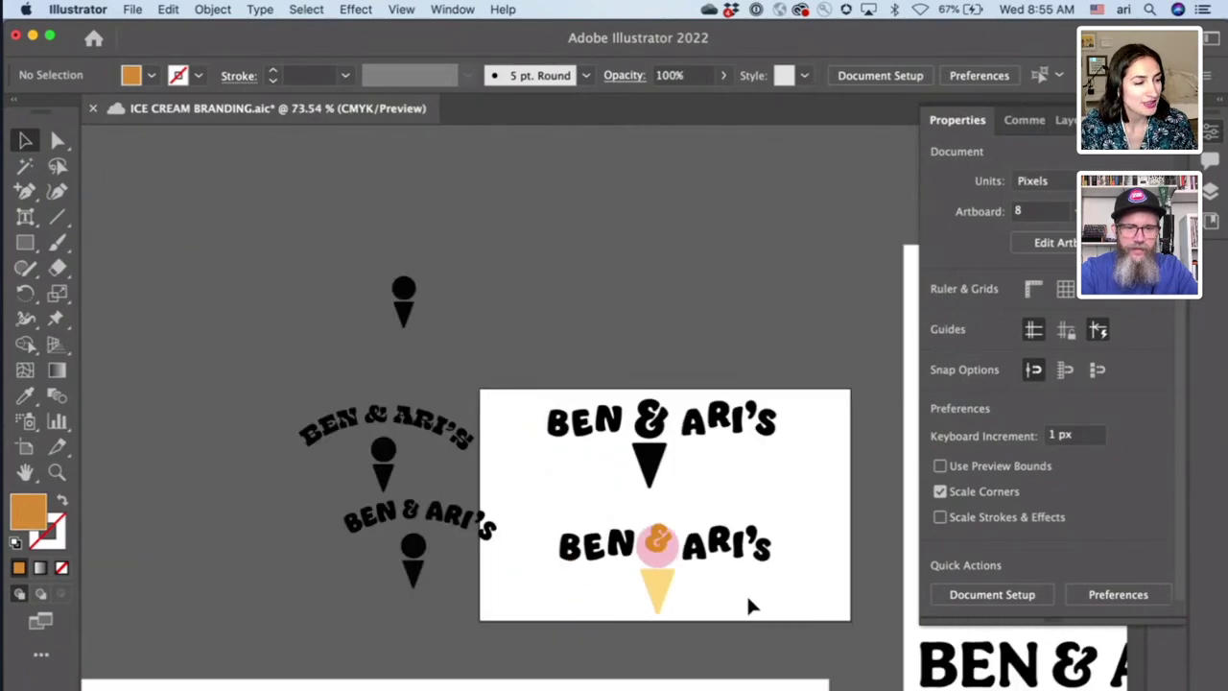
scroll(750, 604, "right", 10)
scroll(749, 604, "down", 5)
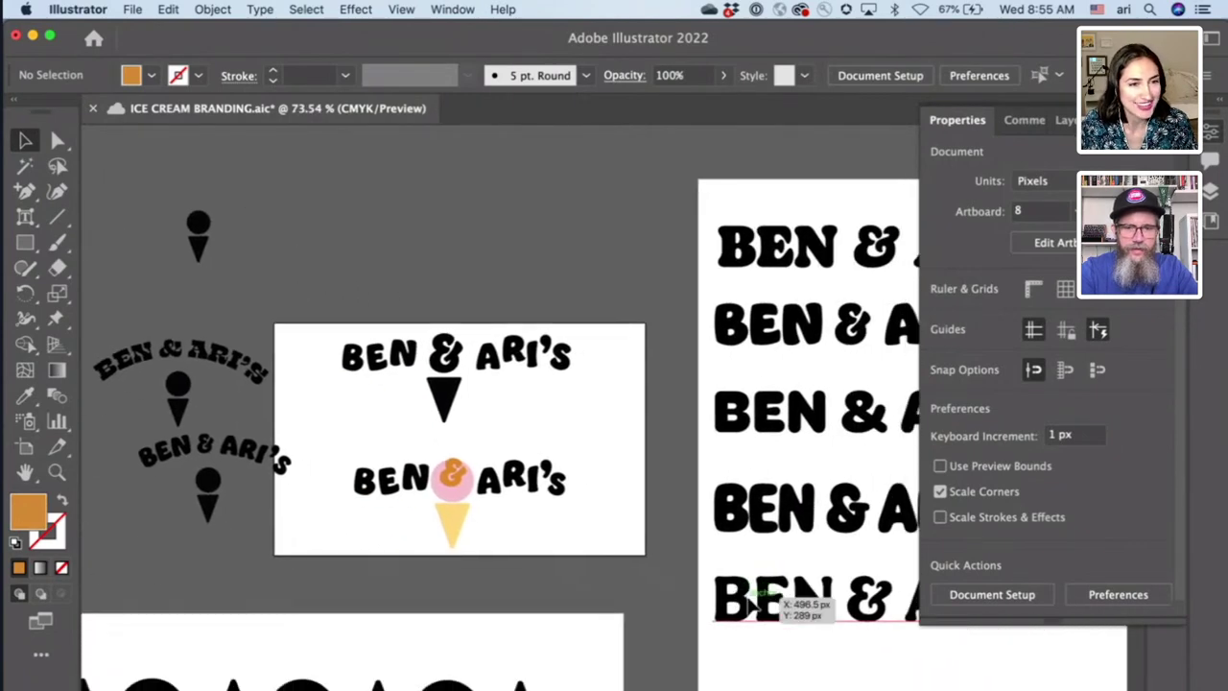
scroll(751, 605, "down", 4)
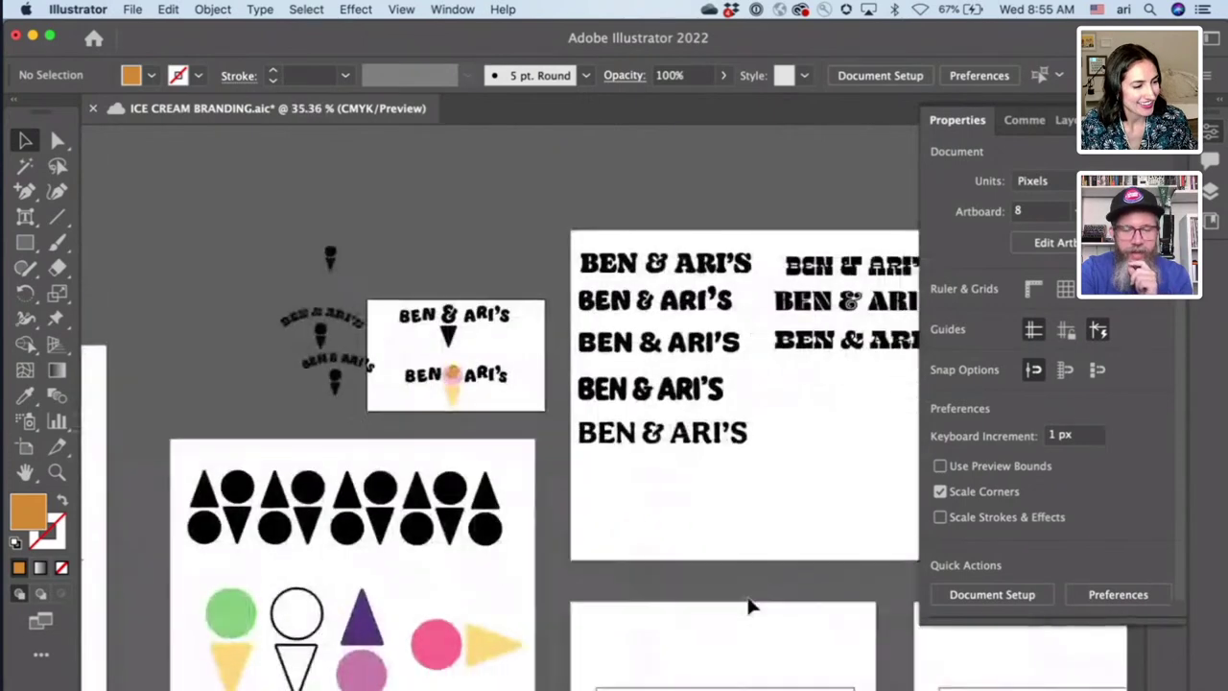
scroll(749, 605, "down", 5)
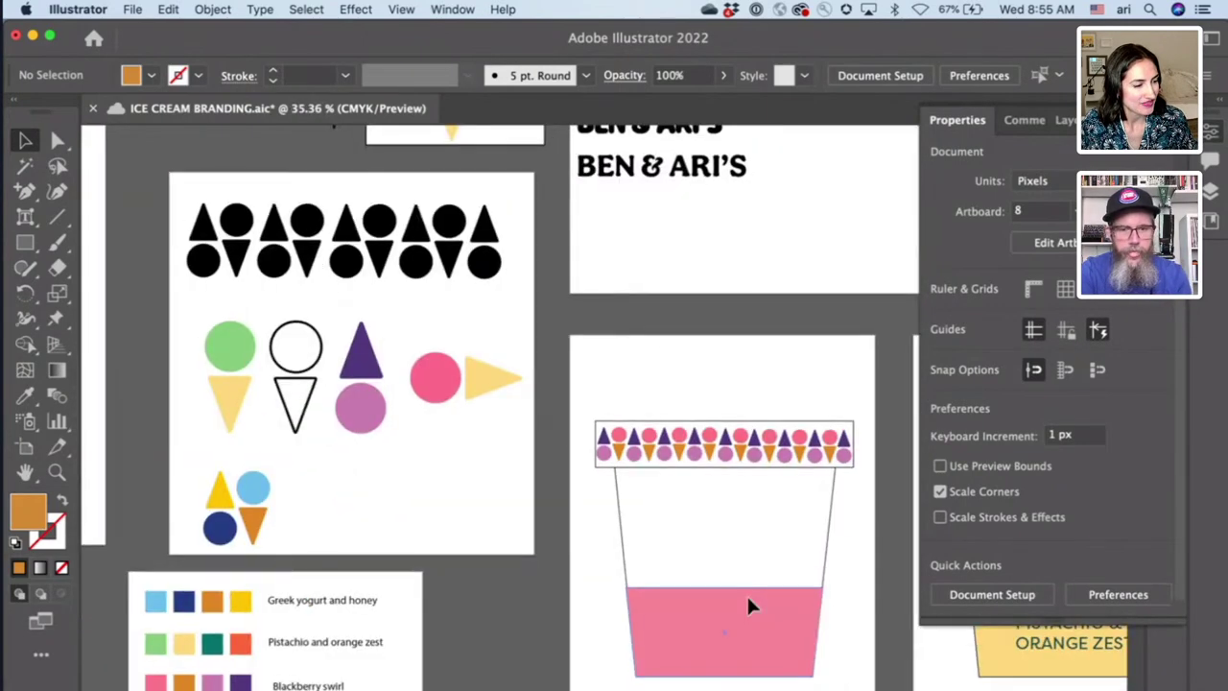
scroll(749, 605, "right", 2)
scroll(750, 604, "right", 4)
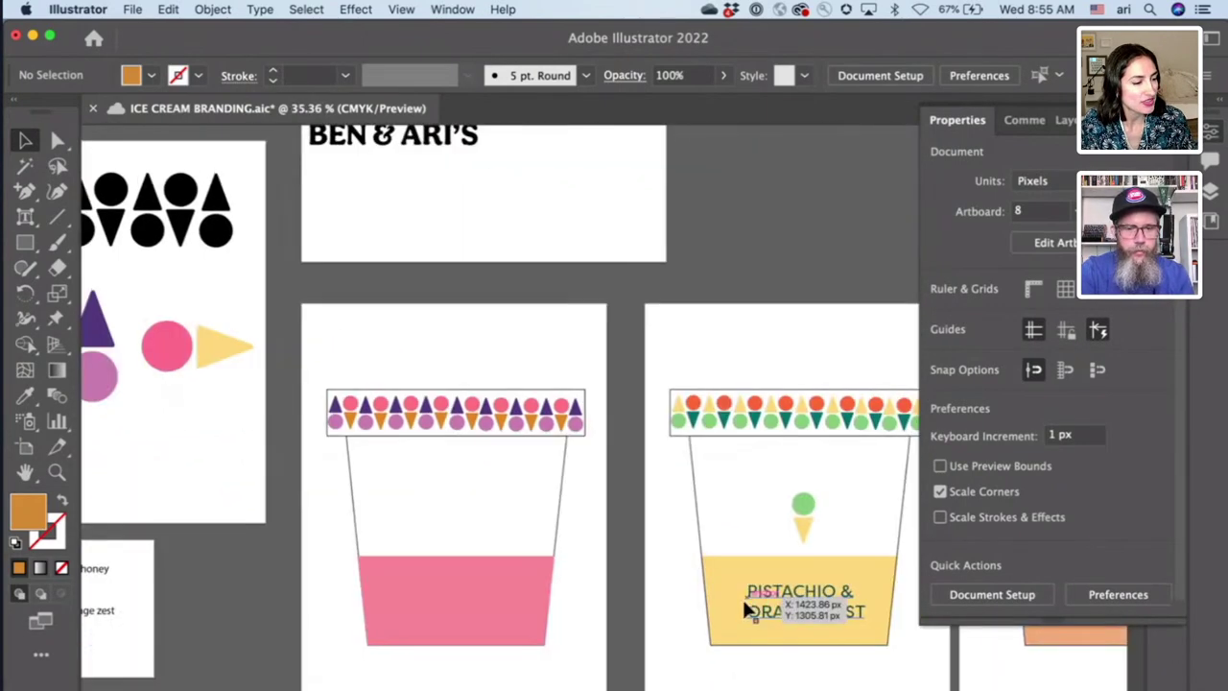
- Examine the row of ice cream cup mockups, looking closely at the logo, flavour lettering and gradient band on the Blackberry Swirl cup
scroll(614, 676, "right", 4)
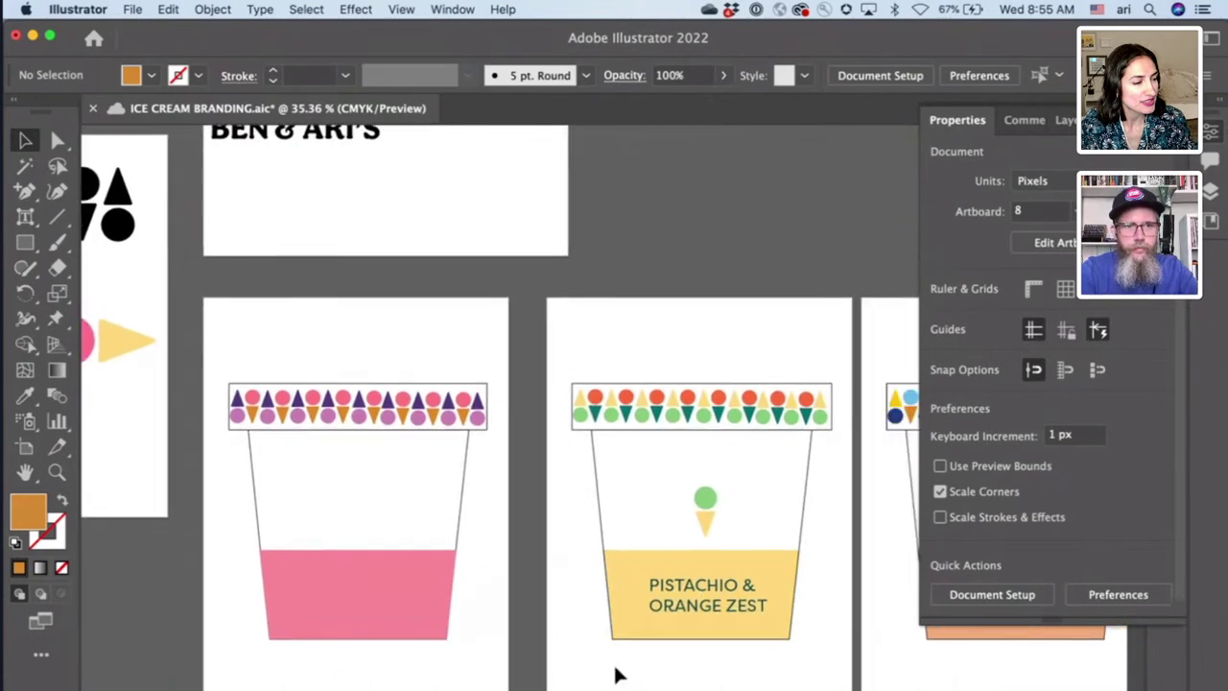
scroll(618, 676, "right", 4)
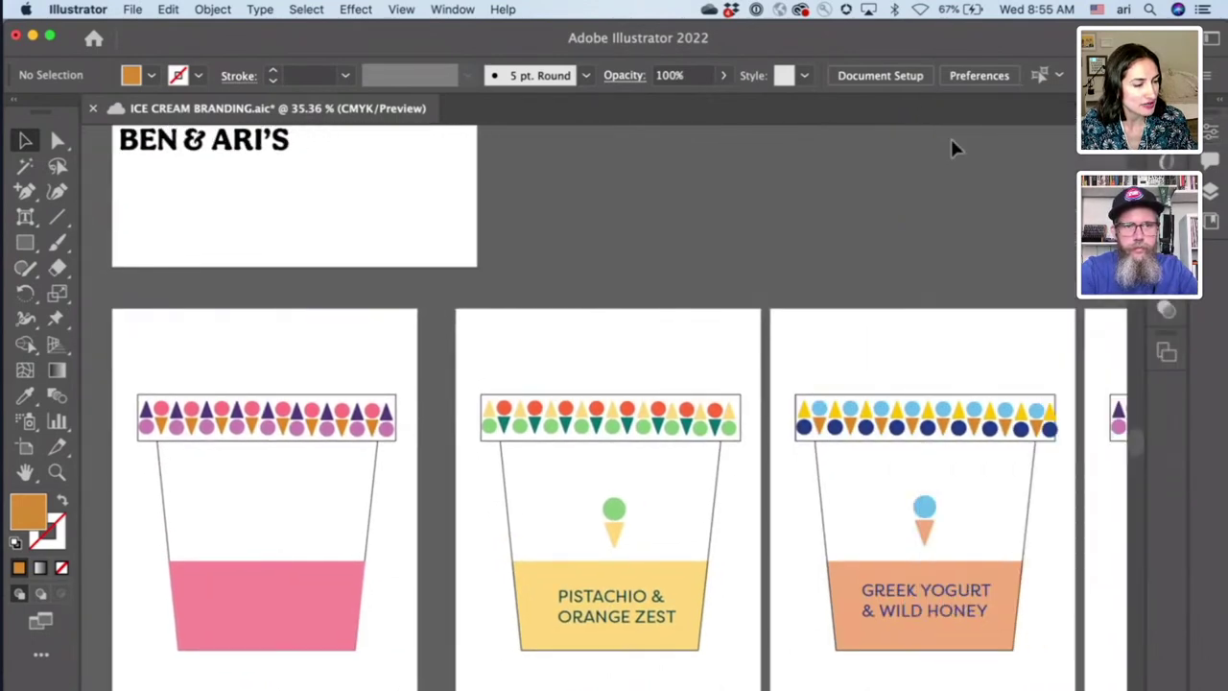
scroll(953, 148, "right", 4)
scroll(950, 135, "right", 6)
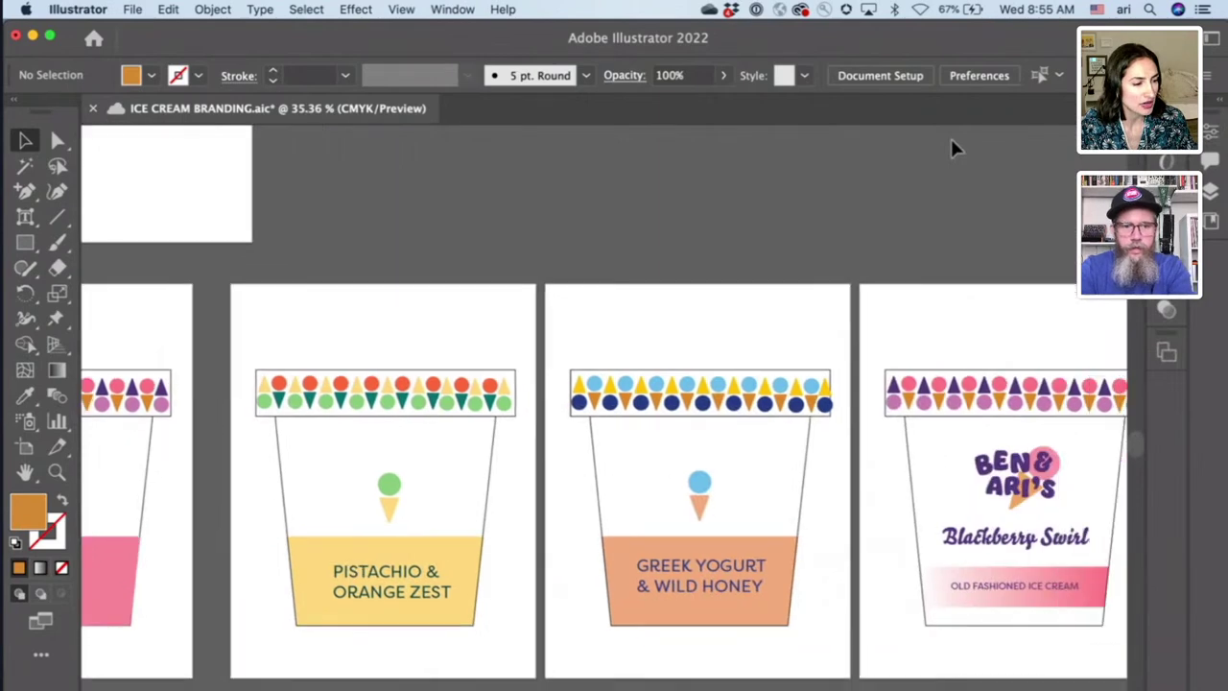
scroll(951, 138, "right", 8)
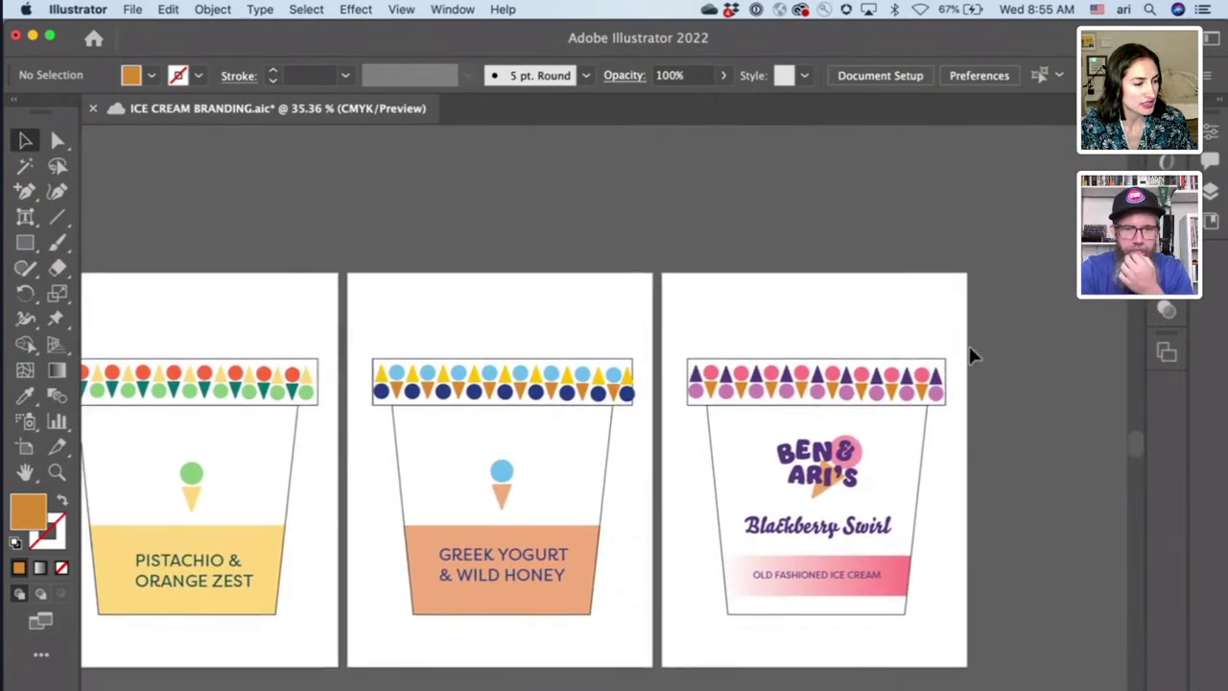
scroll(969, 355, "up", 5)
scroll(970, 356, "down", 5)
scroll(970, 355, "down", 3)
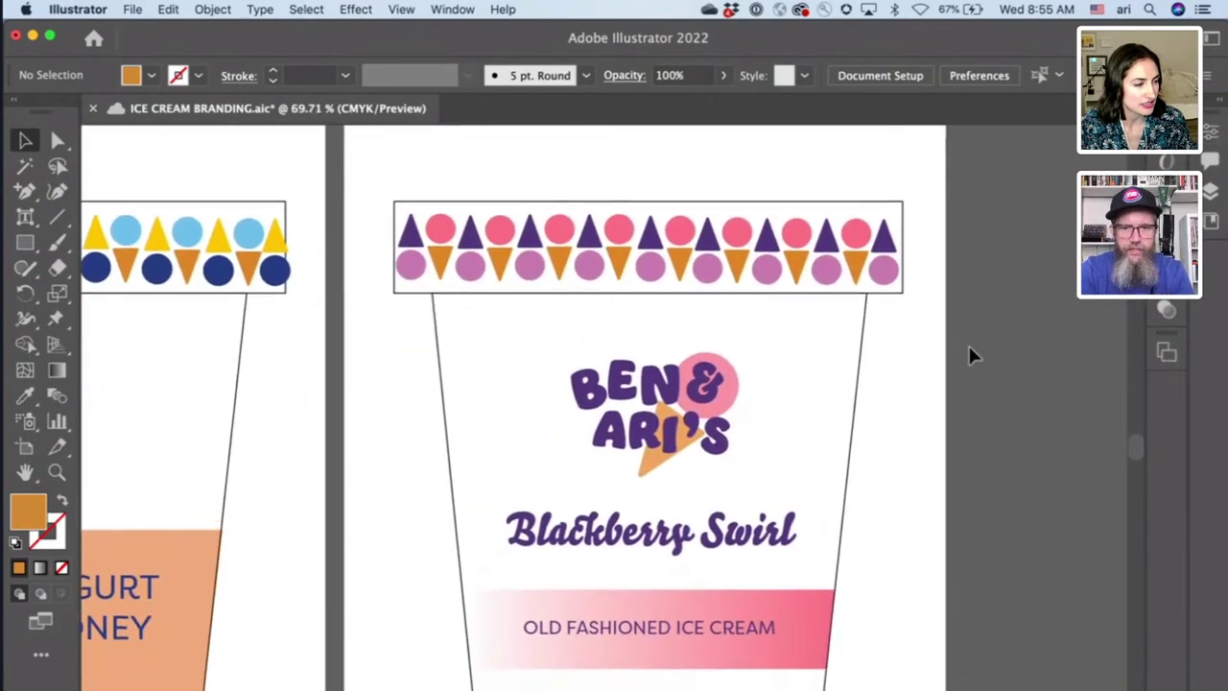
scroll(969, 355, "up", 1)
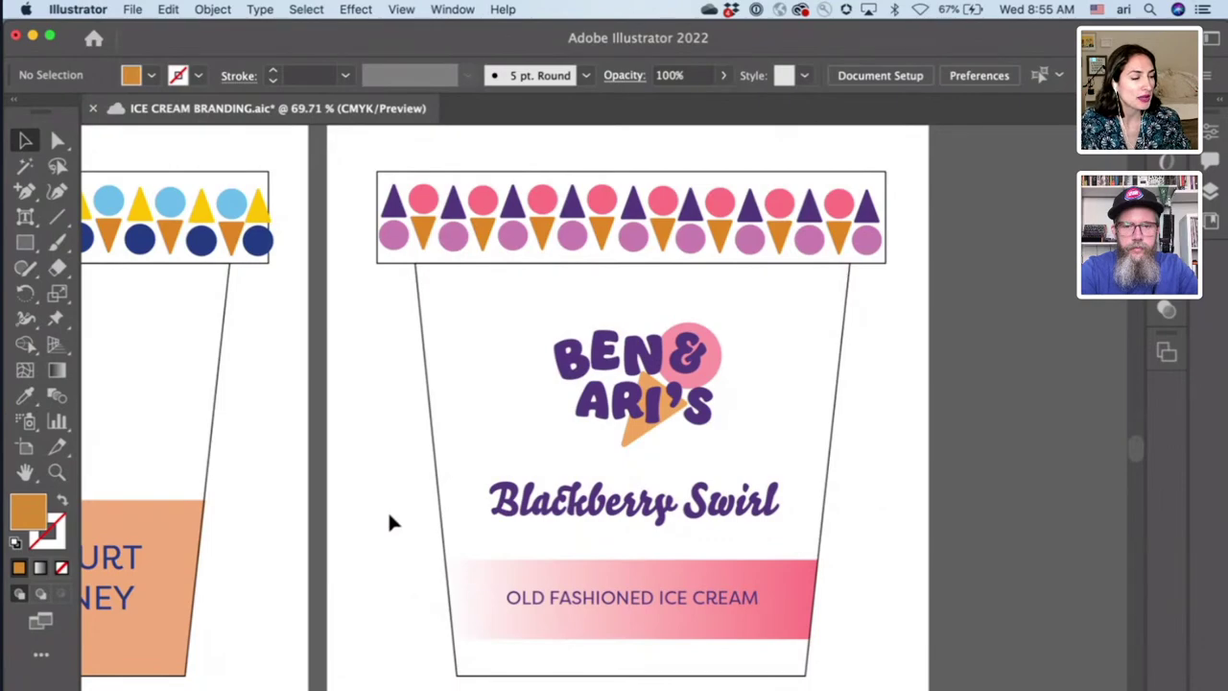
scroll(388, 509, "down", 3)
scroll(388, 510, "up", 3)
scroll(388, 510, "left", 3)
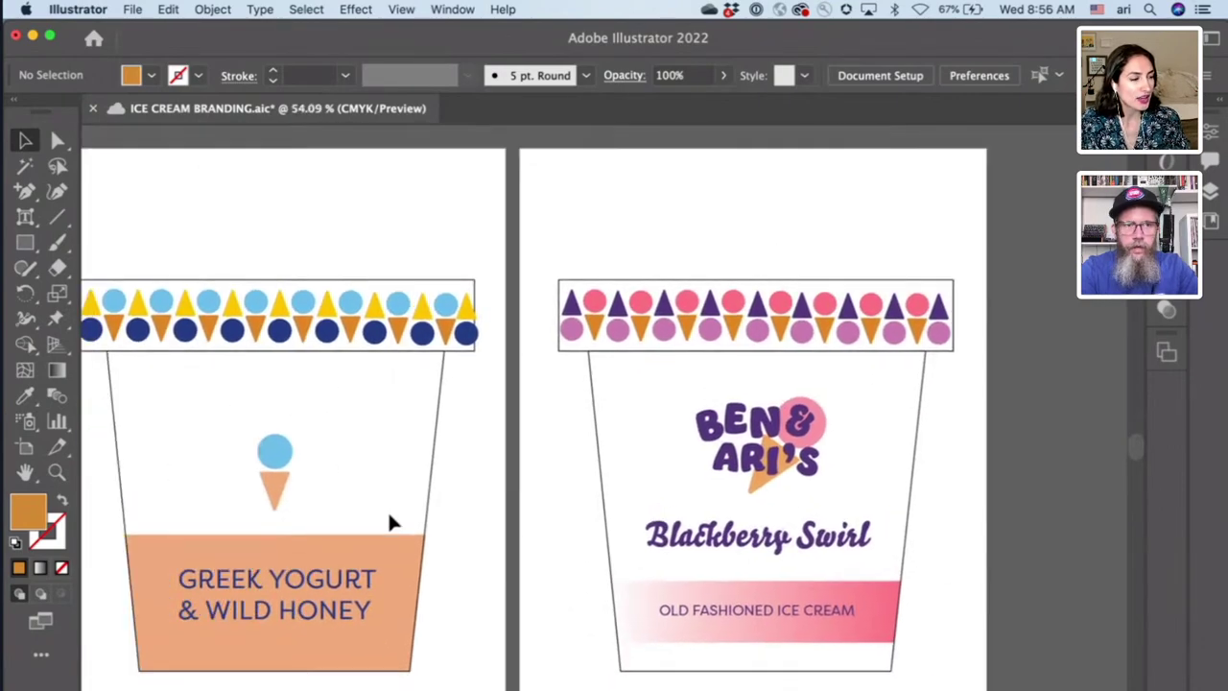